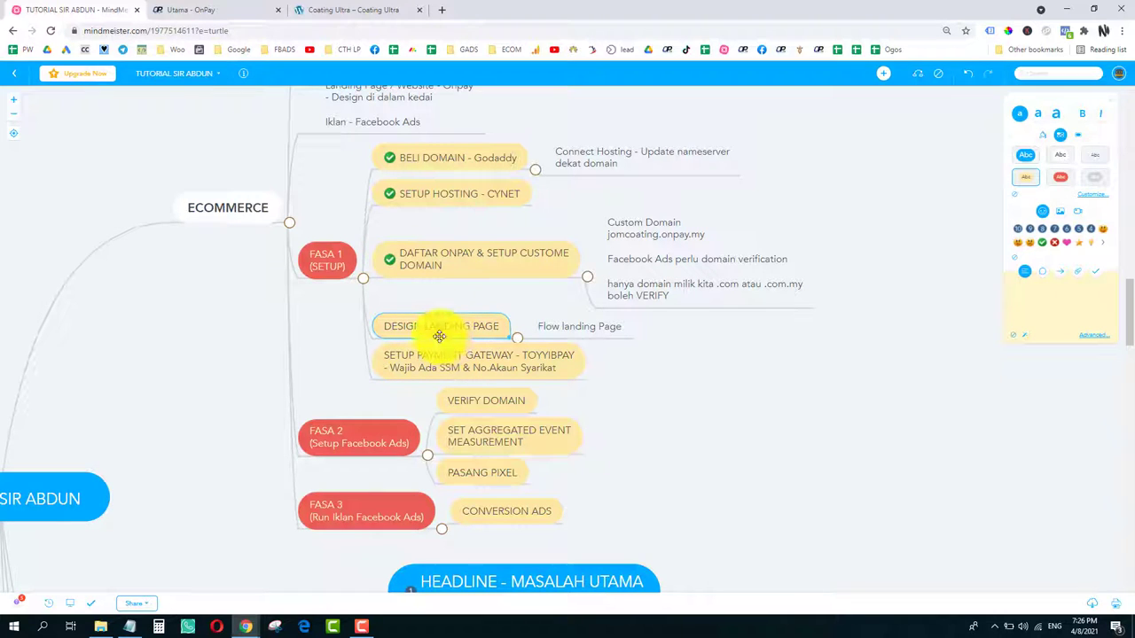
Step: Switch from the mind map to the OnPay admin and open the product list
{"action": "left_click", "coordinate": [216, 17]}
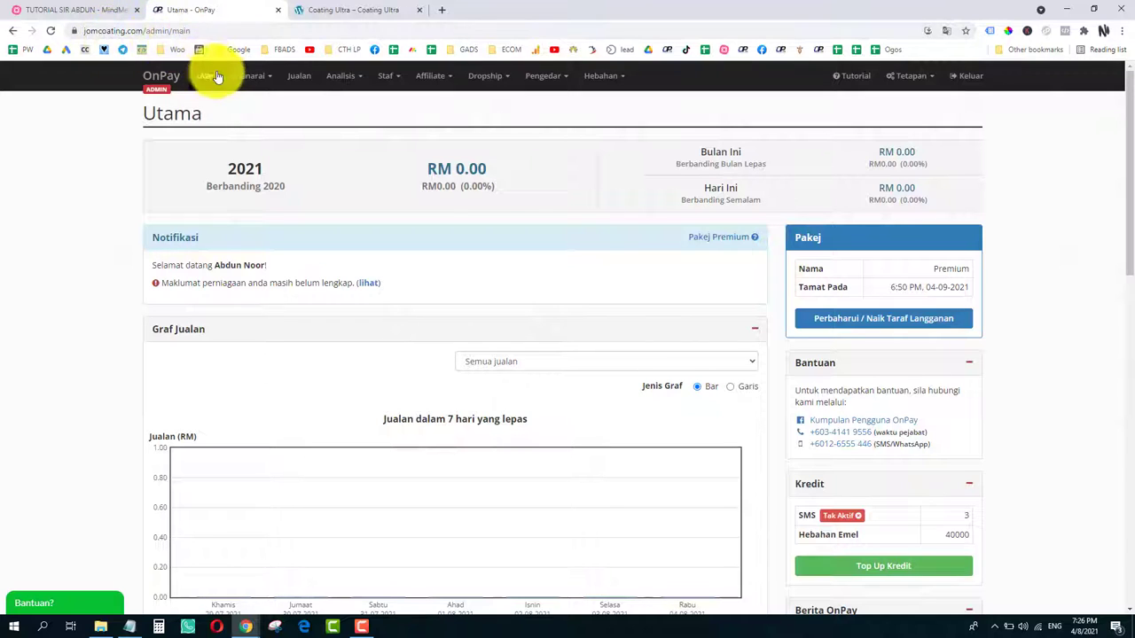
{"action": "left_click", "coordinate": [256, 78]}
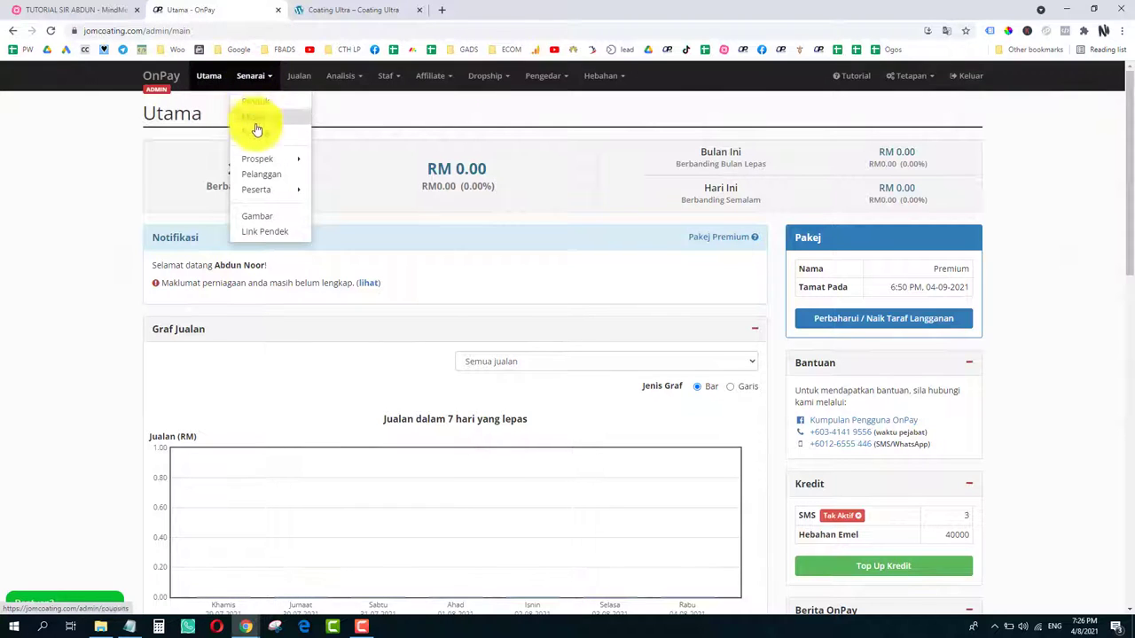
{"action": "left_click", "coordinate": [255, 102]}
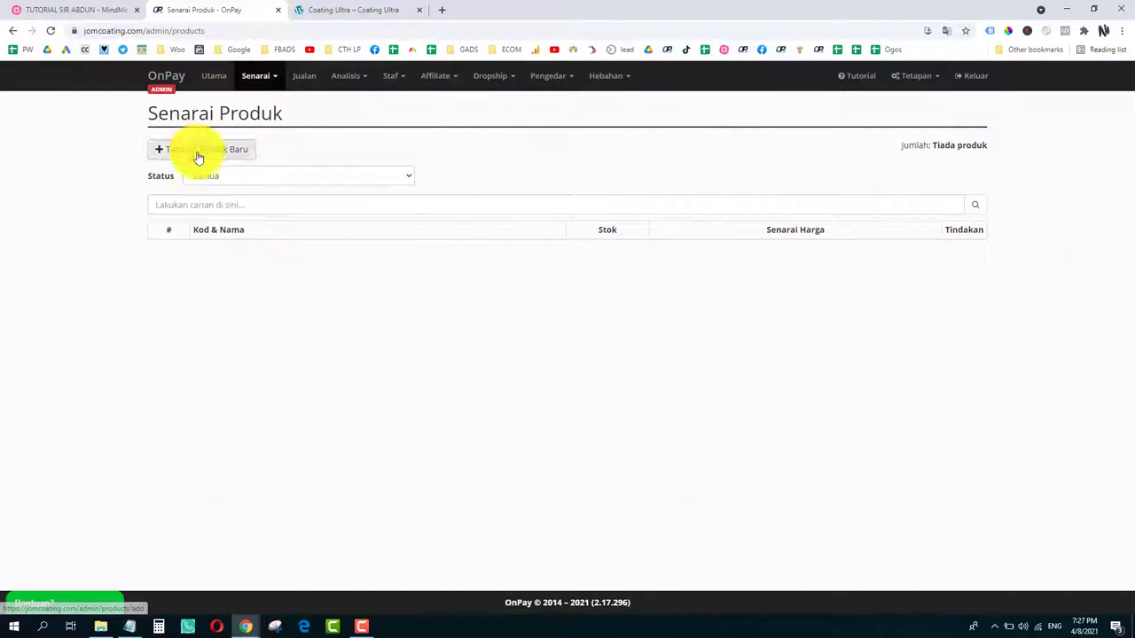
Step: Look over the headline section of the Coating Ultra sales page and return to the OnPay product list
{"action": "left_click", "coordinate": [346, 11]}
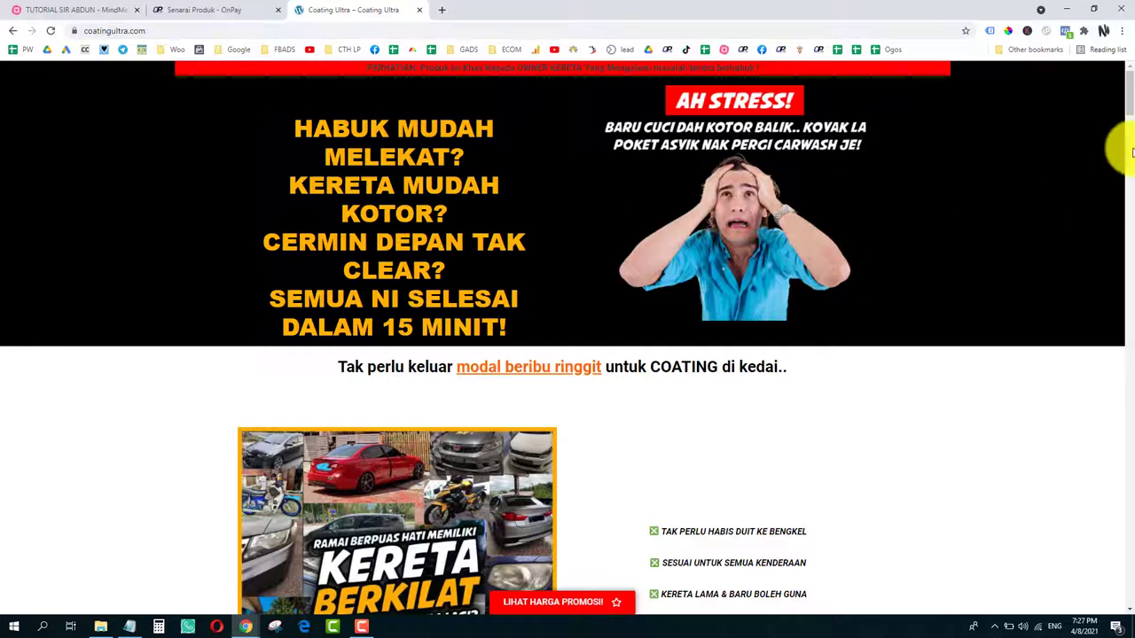
{"action": "mouse_move", "coordinate": [1131, 100]}
{"action": "left_mouse_down"}
{"action": "mouse_move", "coordinate": [1129, 140]}
{"action": "mouse_move", "coordinate": [1131, 96]}
{"action": "left_mouse_up"}
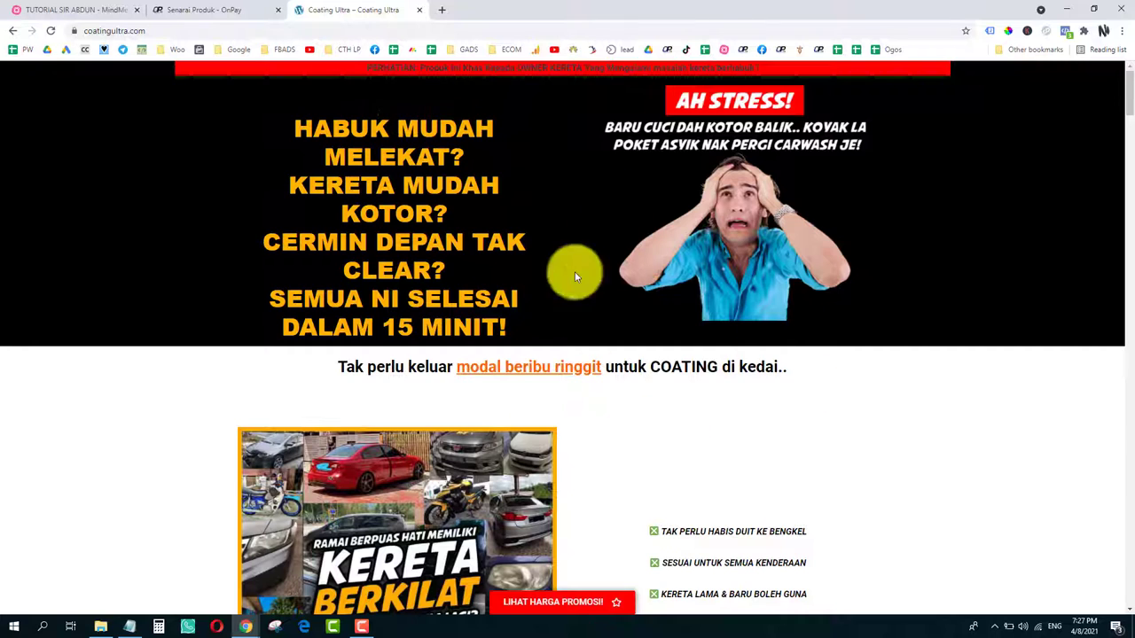
{"action": "left_click", "coordinate": [203, 9]}
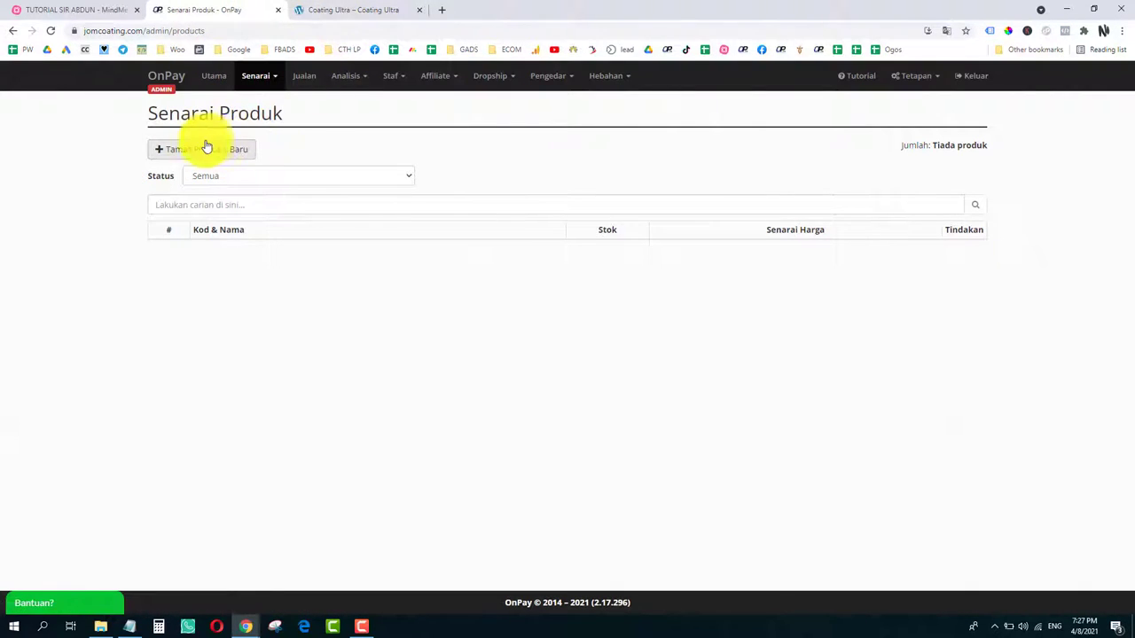
{"action": "left_click", "coordinate": [254, 76]}
{"action": "left_click", "coordinate": [265, 232]}
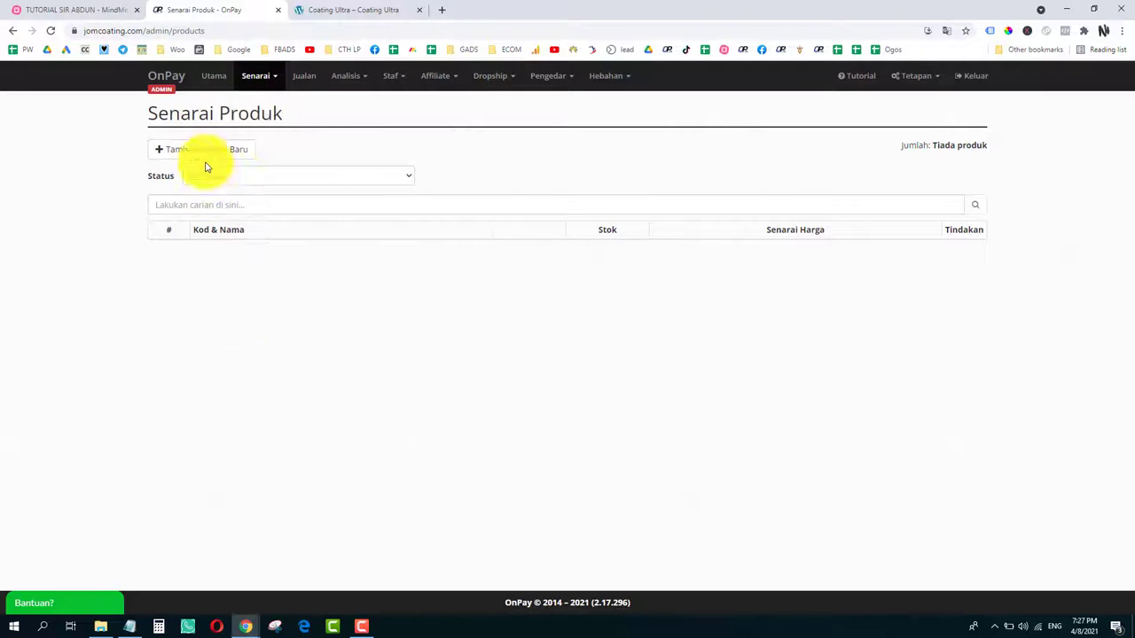
{"action": "left_click", "coordinate": [262, 89]}
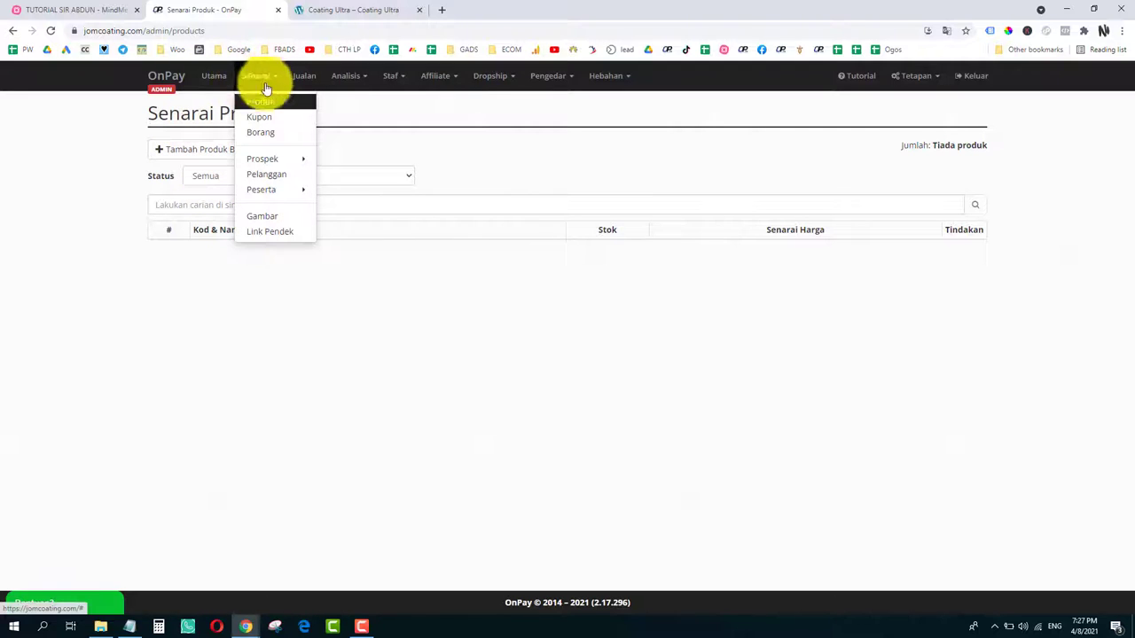
Step: Start adding a new product and set its code to P01
{"action": "left_click", "coordinate": [182, 150]}
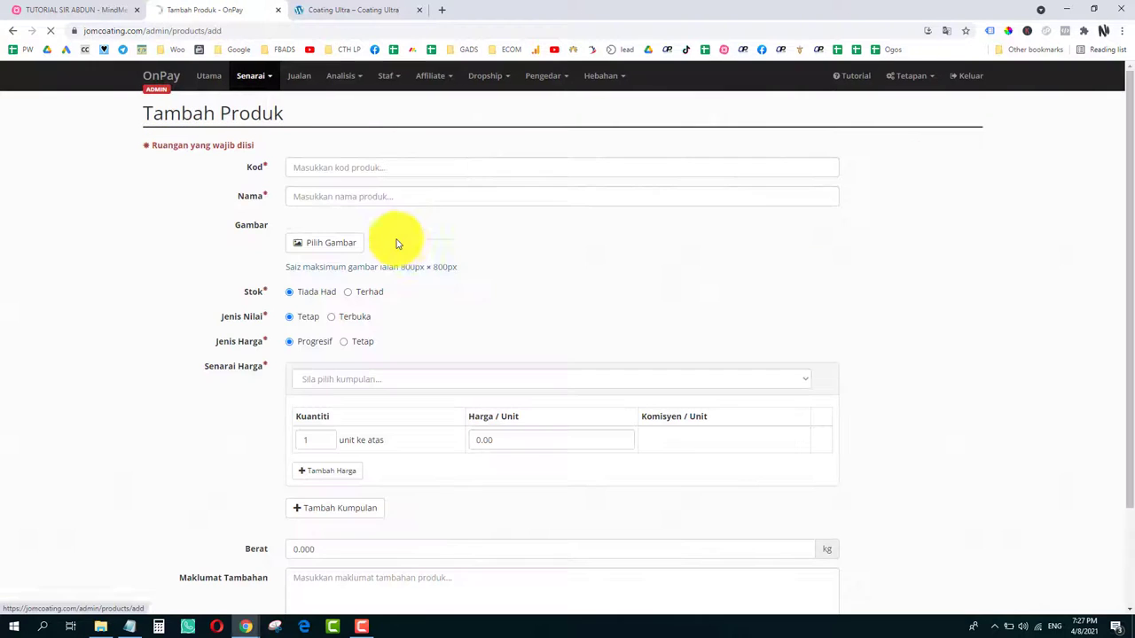
{"action": "left_click", "coordinate": [331, 166]}
{"action": "type", "text": "B"}
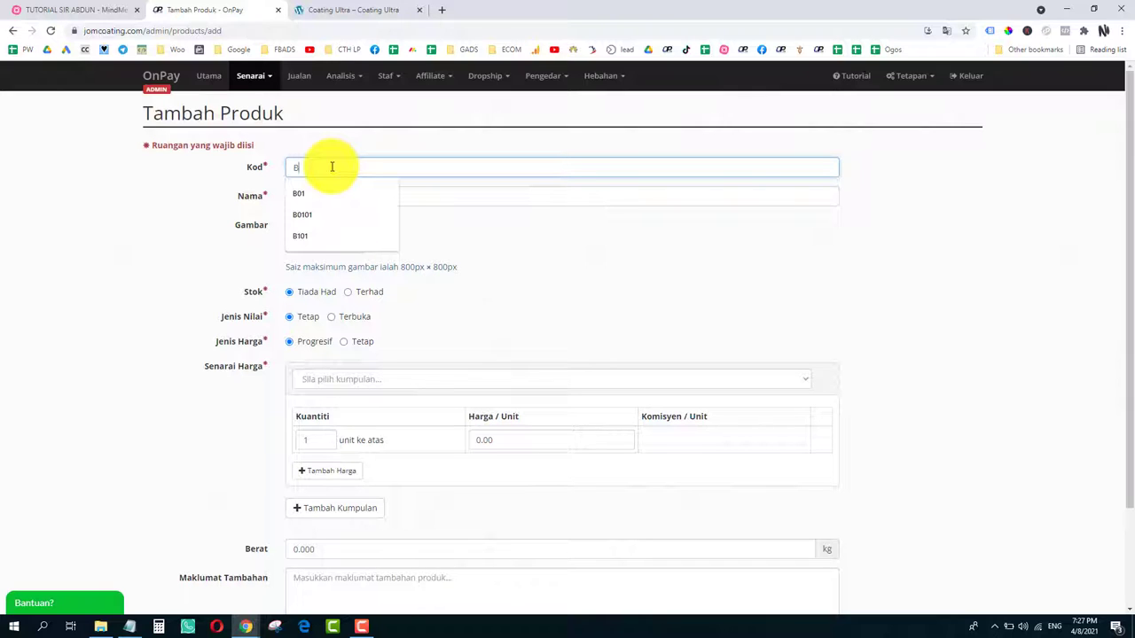
{"action": "key", "text": "BackSpace"}
{"action": "type", "text": "P0"}
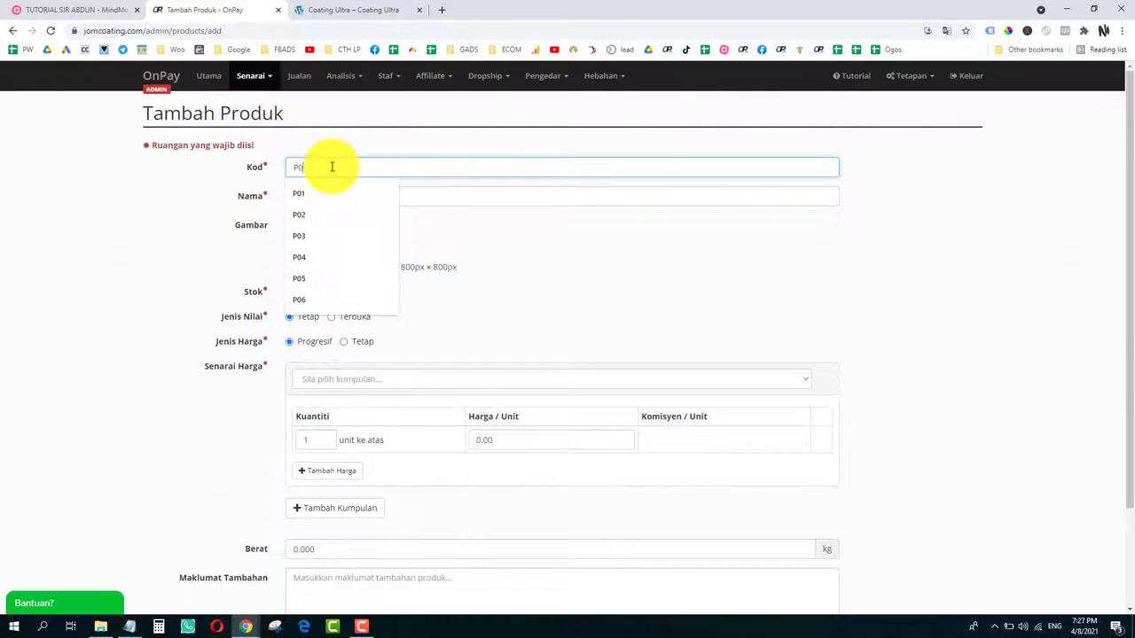
{"action": "type", "text": "7"}
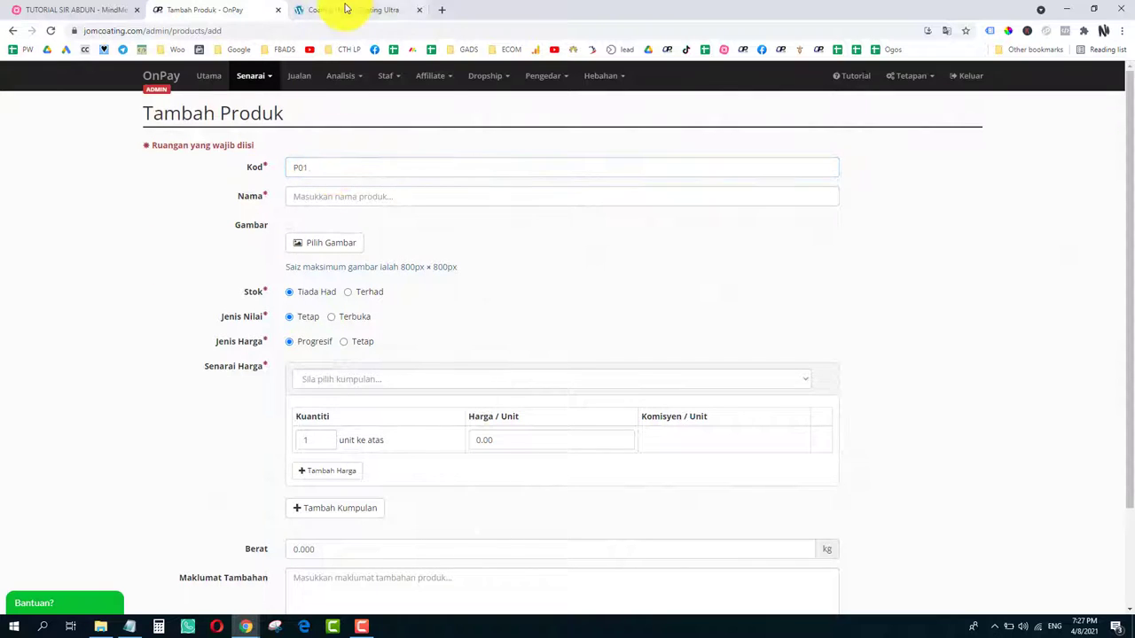
Step: Check the first set's title on the Coating Ultra sales page and name the new product 2 BEAST COATING
{"action": "left_click", "coordinate": [344, 11]}
{"action": "left_click_drag", "start_coordinate": [1130, 114], "coordinate": [1131, 502]}
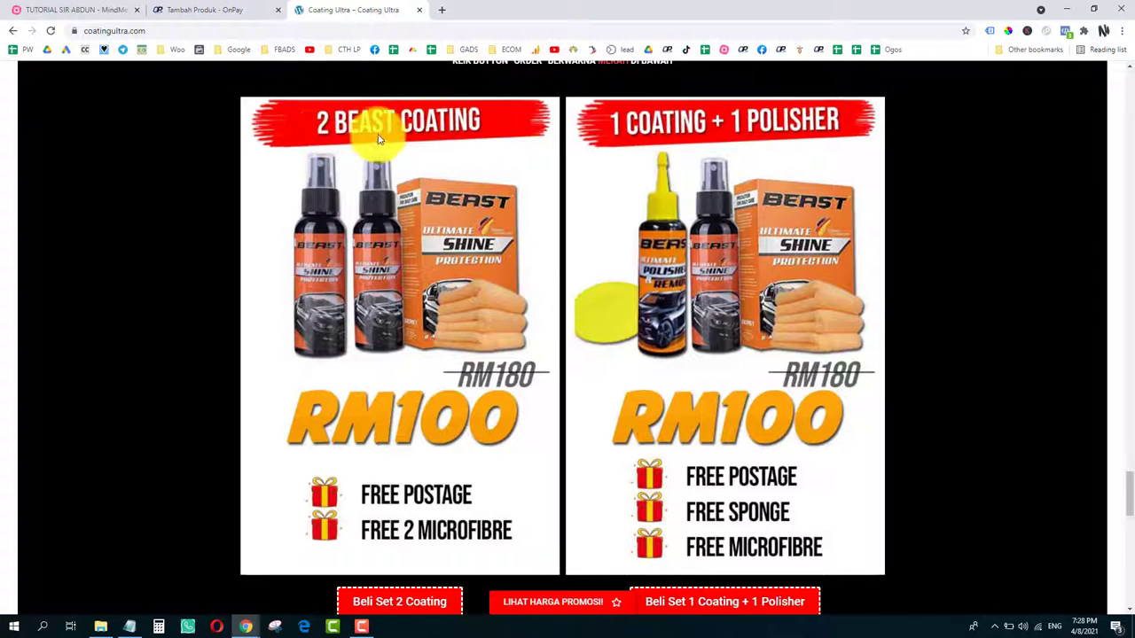
{"action": "left_click", "coordinate": [212, 10]}
{"action": "left_click", "coordinate": [334, 195]}
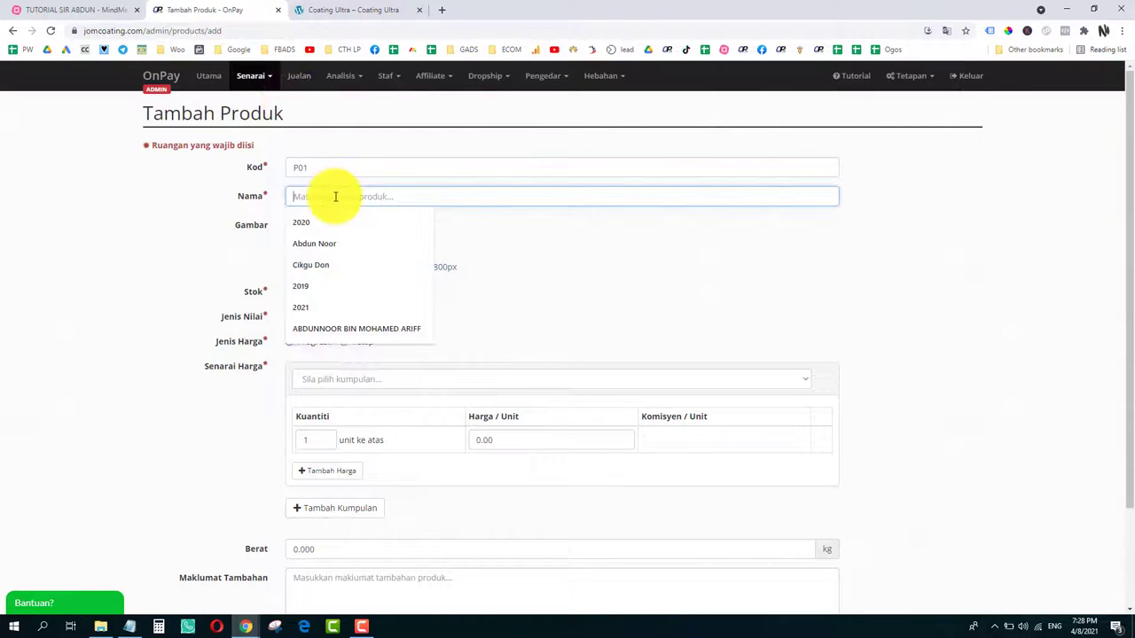
{"action": "type", "text": "2 BEAST COATING"}
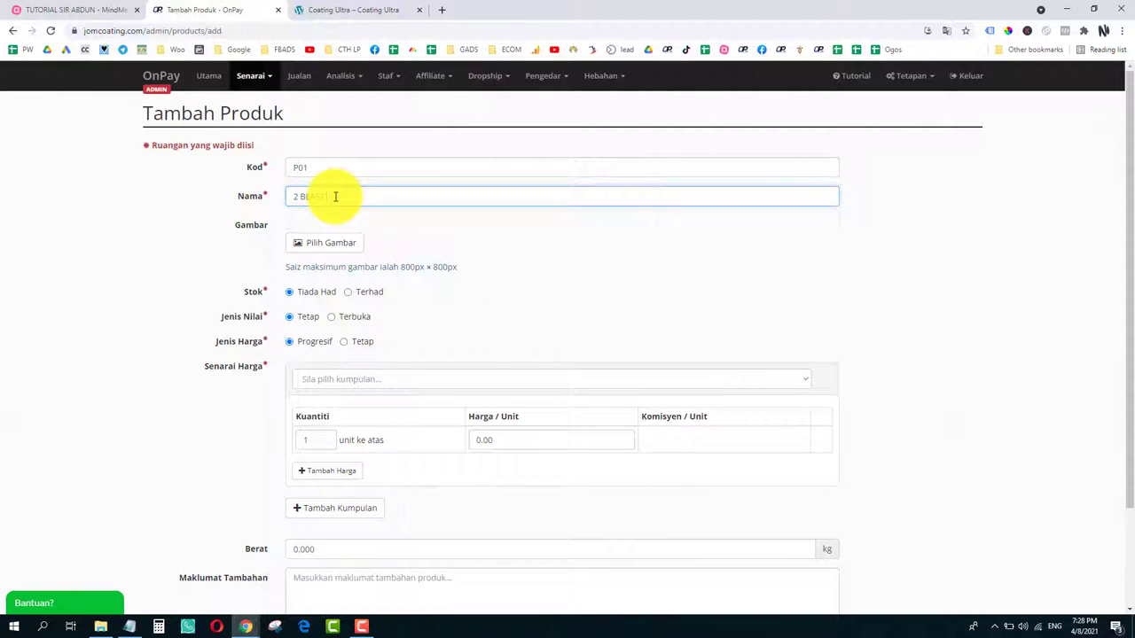
Step: Save the 2 Beast Coating image from the Coating Ultra page as 1 in the Beast Ecom\PRODUK folder on drive D
{"action": "left_click", "coordinate": [341, 244]}
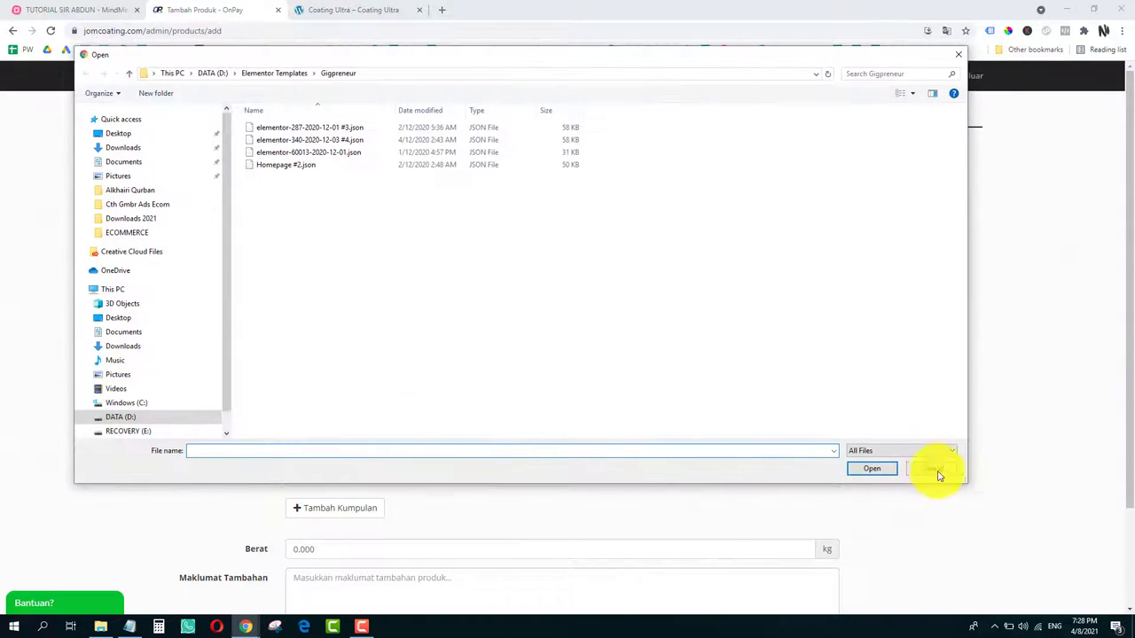
{"action": "left_click", "coordinate": [942, 476]}
{"action": "left_click", "coordinate": [324, 9]}
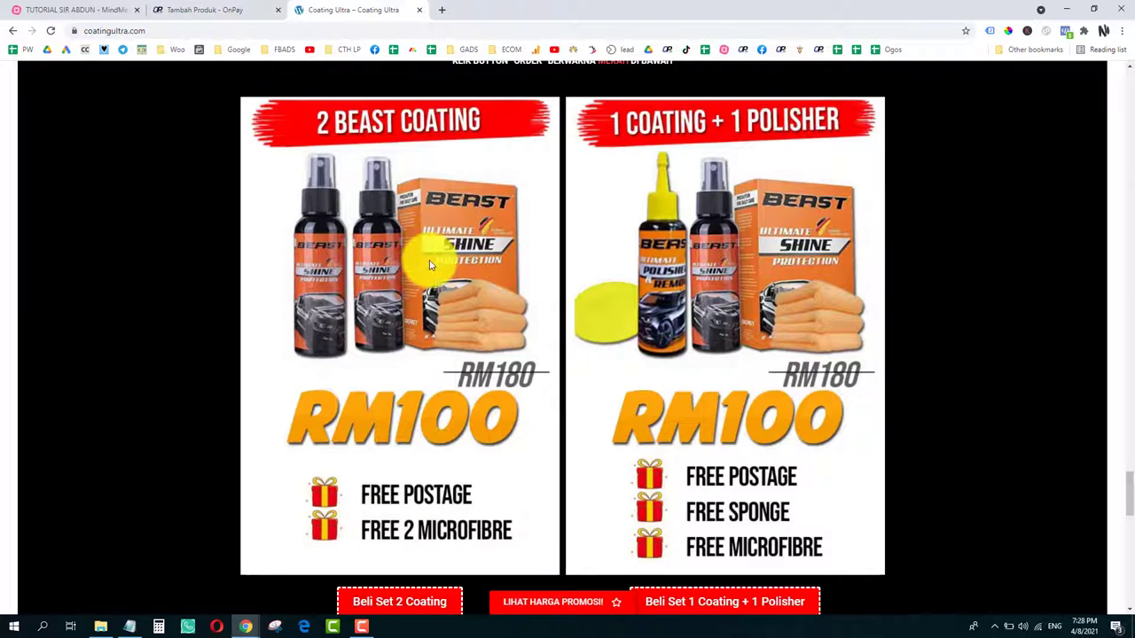
{"action": "right_click", "coordinate": [432, 262]}
{"action": "left_click", "coordinate": [468, 284]}
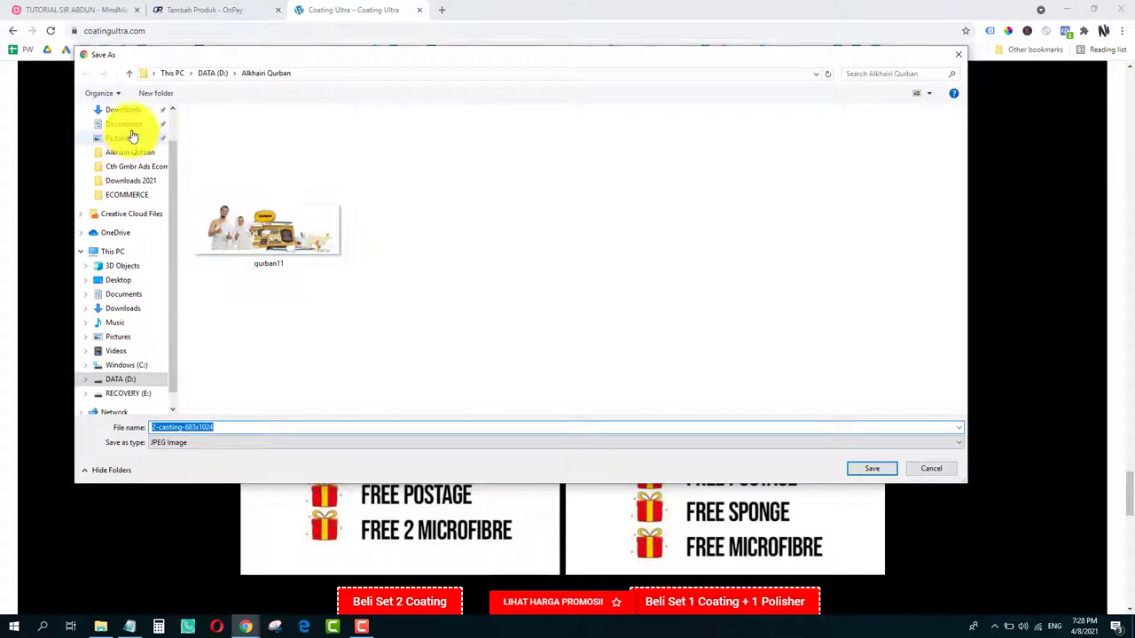
{"action": "left_click", "coordinate": [133, 380]}
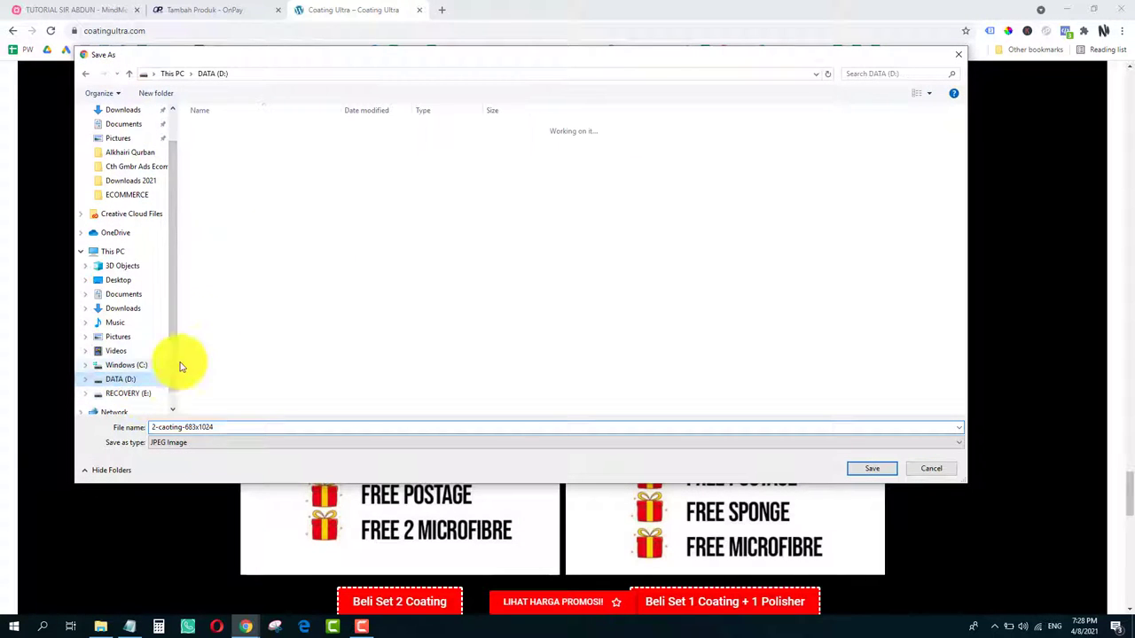
{"action": "scroll", "coordinate": [142, 172], "scroll_direction": "up", "scroll_amount": 1}
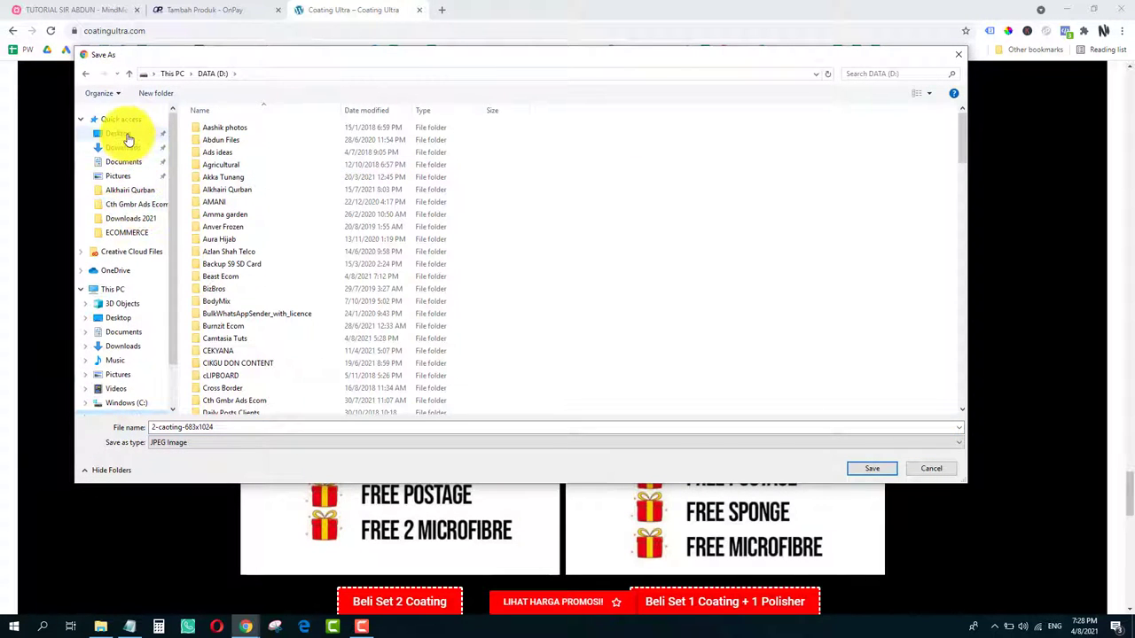
{"action": "double_click", "coordinate": [218, 277]}
{"action": "double_click", "coordinate": [221, 157]}
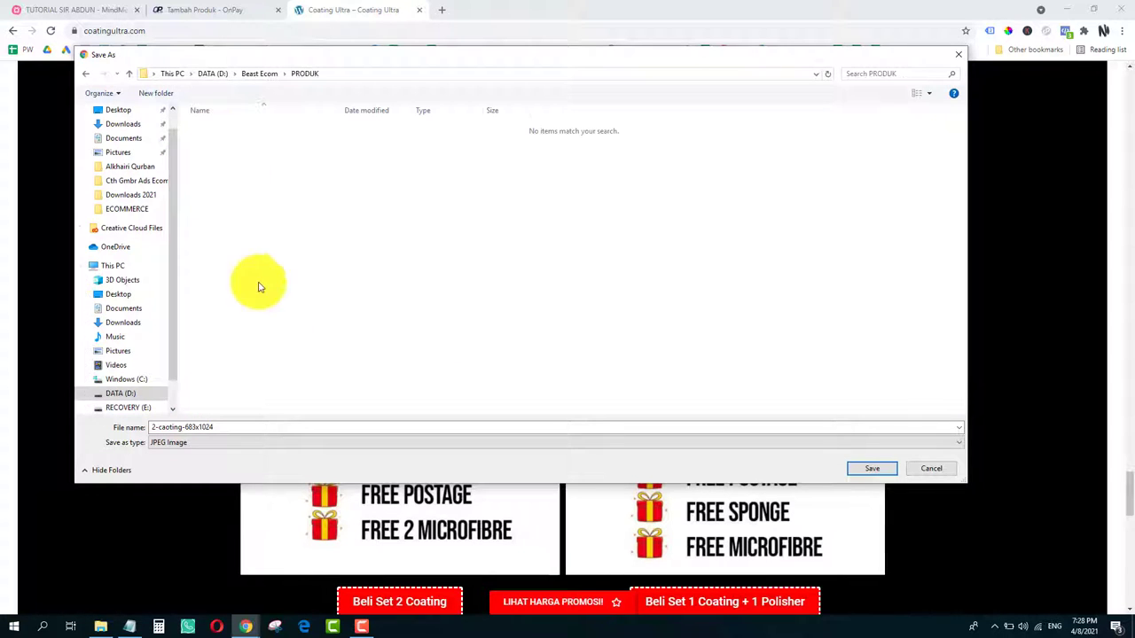
{"action": "left_click", "coordinate": [249, 425]}
{"action": "type", "text": "1"}
{"action": "key", "text": "Return"}
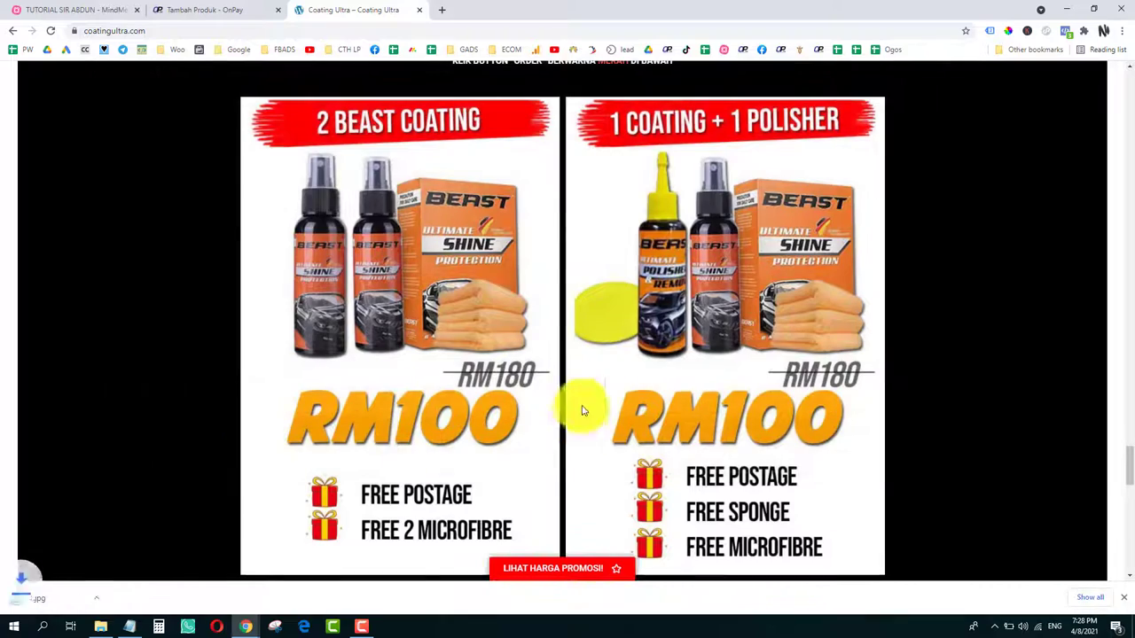
Step: Save the 1 Coating + 1 Polisher image as 2 in the PRODUK folder
{"action": "right_click", "coordinate": [664, 354]}
{"action": "left_click", "coordinate": [672, 367]}
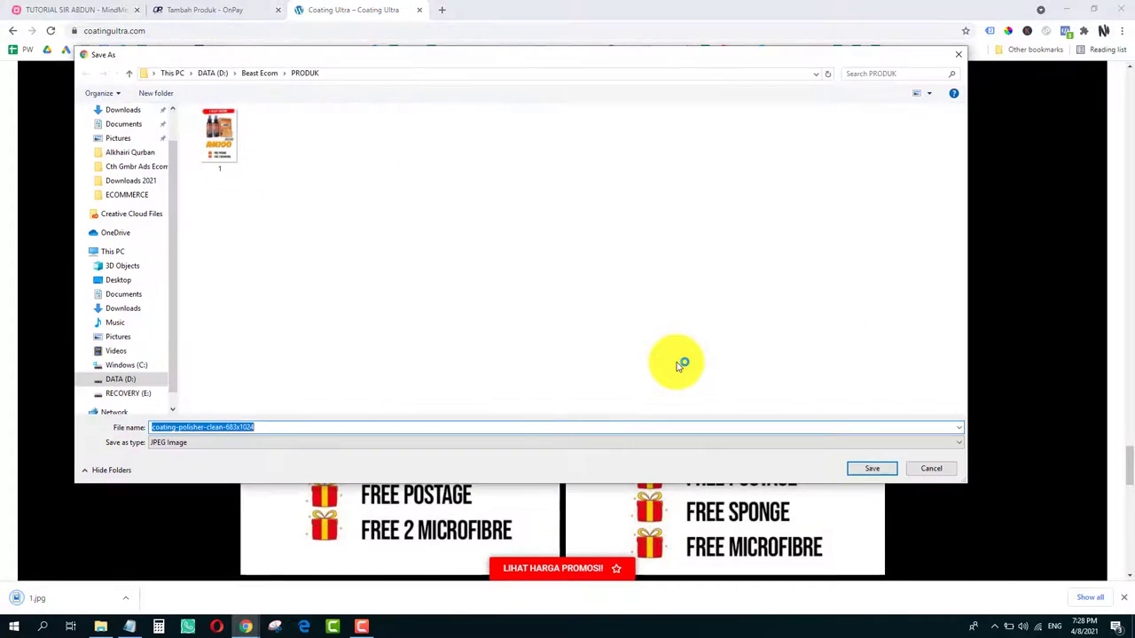
{"action": "type", "text": "2"}
{"action": "key", "text": "Return"}
Step: Save the 3 Coating + 2 Polisher image as 3 in the PRODUK folder
{"action": "scroll", "coordinate": [664, 346], "scroll_direction": "down", "scroll_amount": 6}
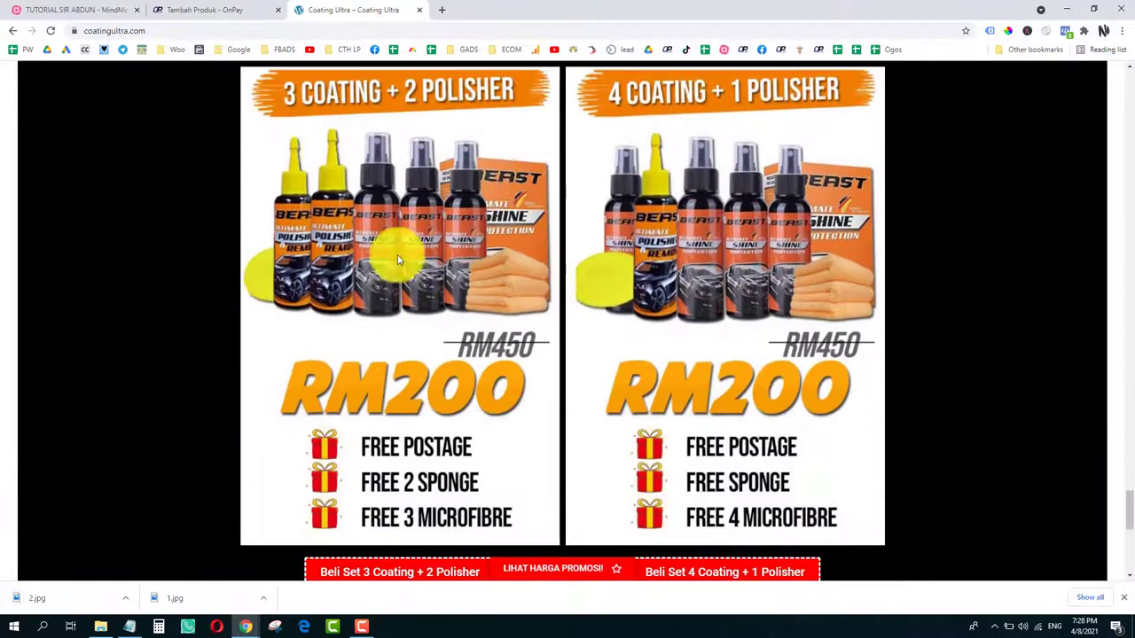
{"action": "right_click", "coordinate": [401, 258]}
{"action": "left_click", "coordinate": [412, 268]}
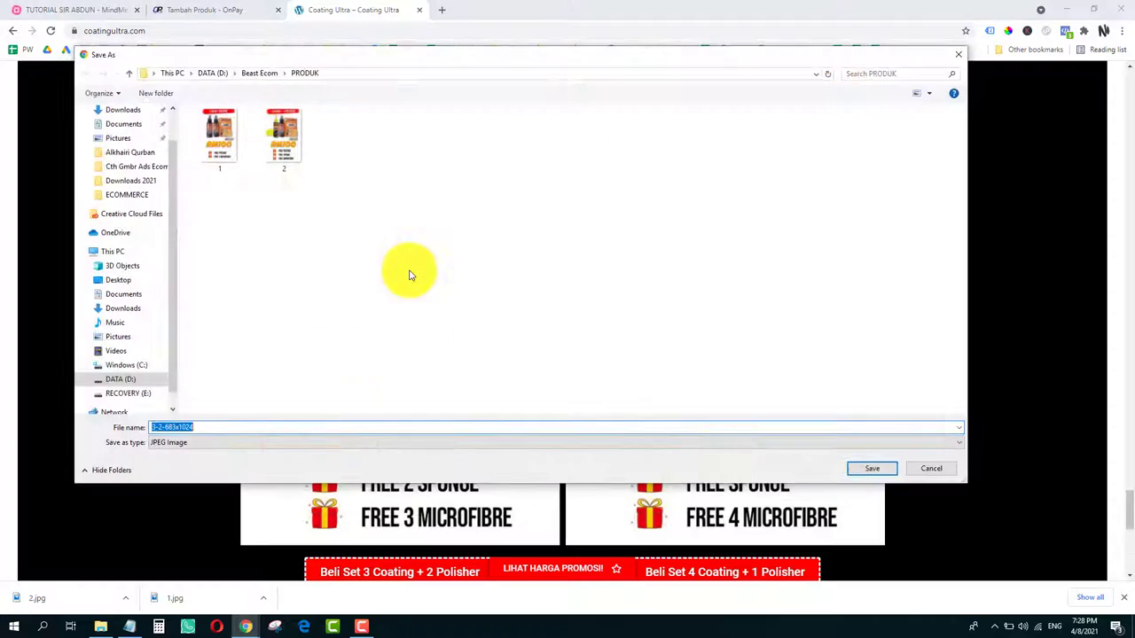
{"action": "type", "text": "3"}
{"action": "key", "text": "Return"}
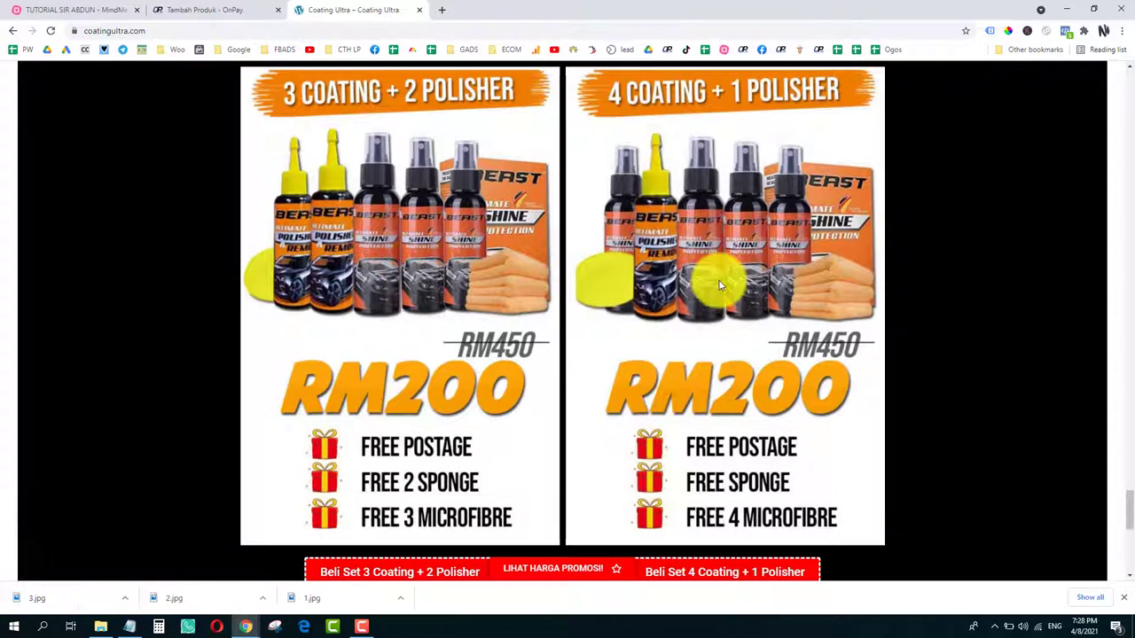
Step: Save the 4 Coating + 1 Polisher image as 4 in the PRODUK folder
{"action": "right_click", "coordinate": [732, 285]}
{"action": "left_click", "coordinate": [755, 300]}
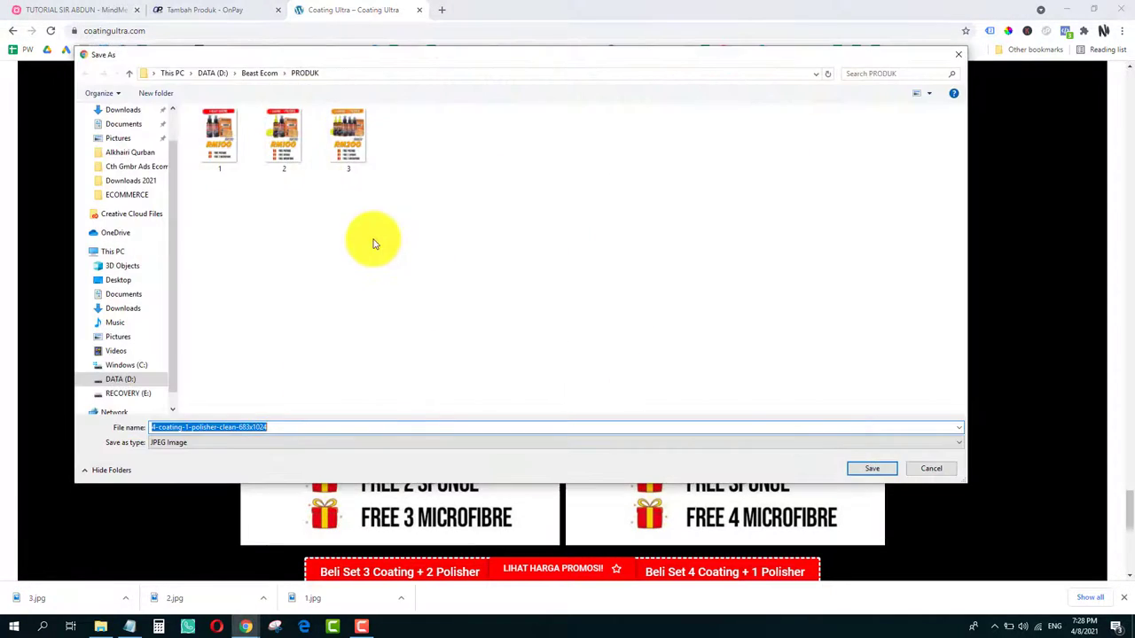
{"action": "type", "text": "4"}
{"action": "key", "text": "Return"}
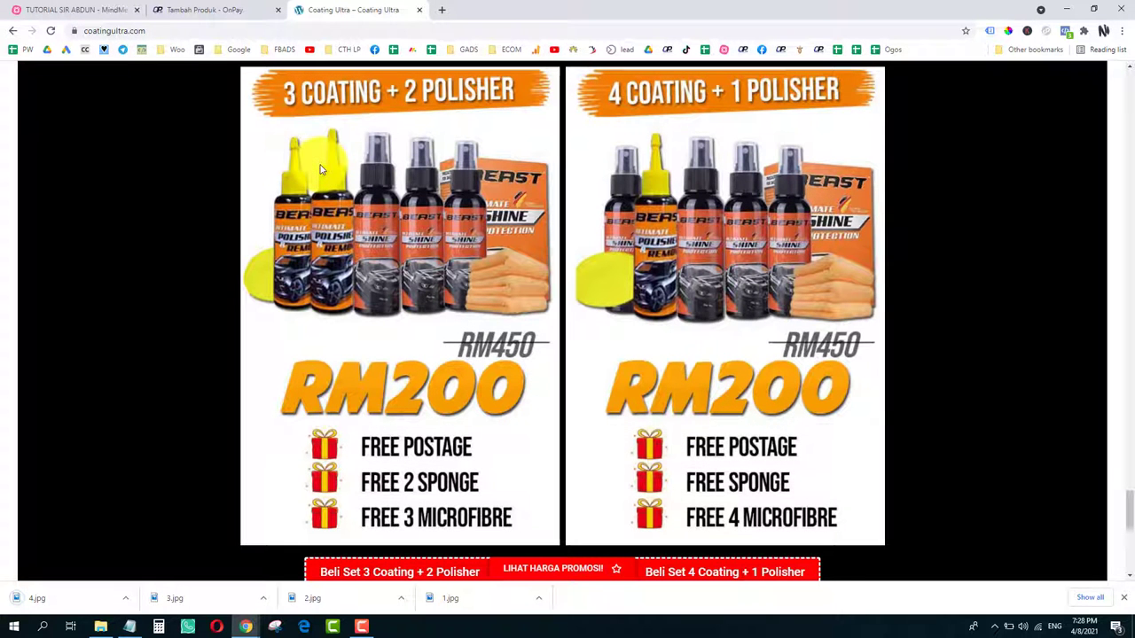
Step: Attach image 1 from the Beast Ecom\PRODUK folder on drive D as the picture of product P01 in OnPay
{"action": "left_click", "coordinate": [201, 10]}
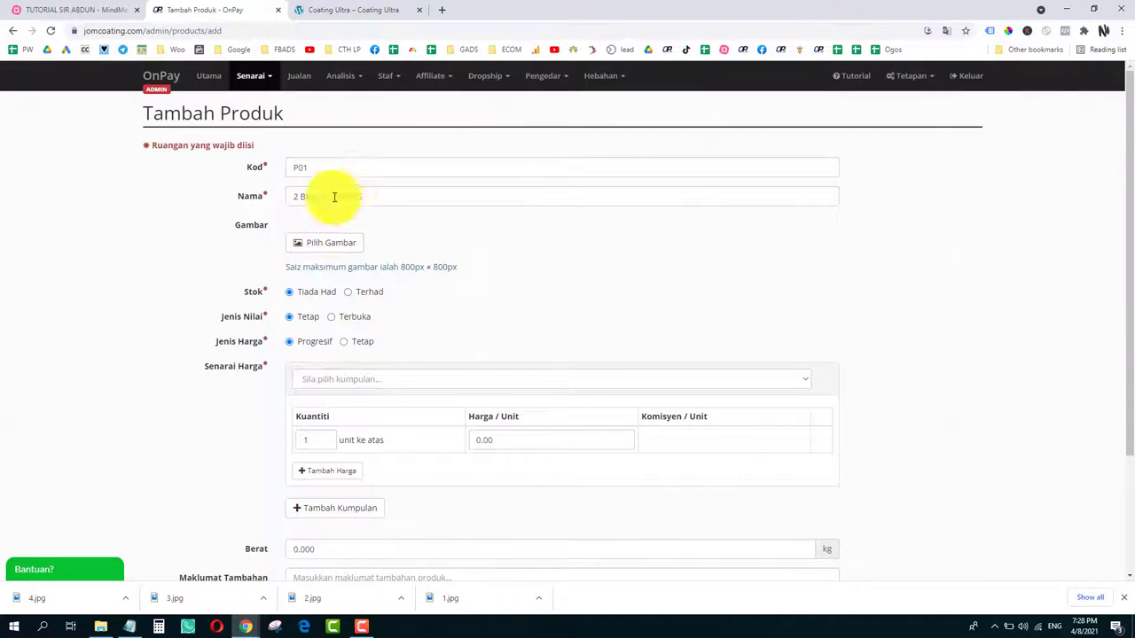
{"action": "left_click", "coordinate": [309, 251]}
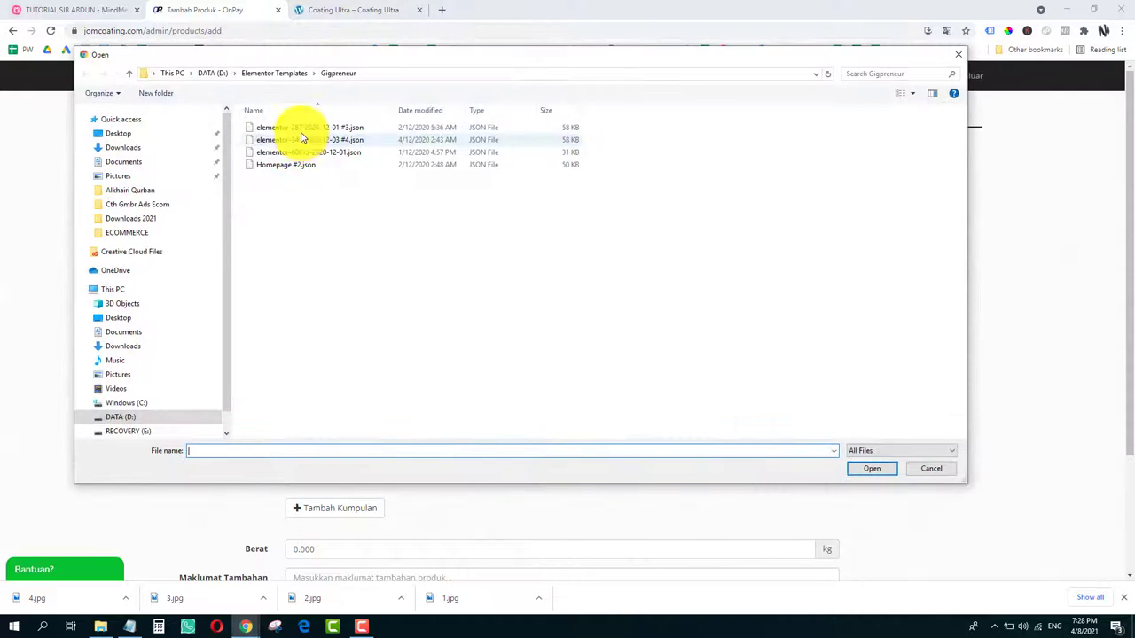
{"action": "left_click", "coordinate": [124, 417]}
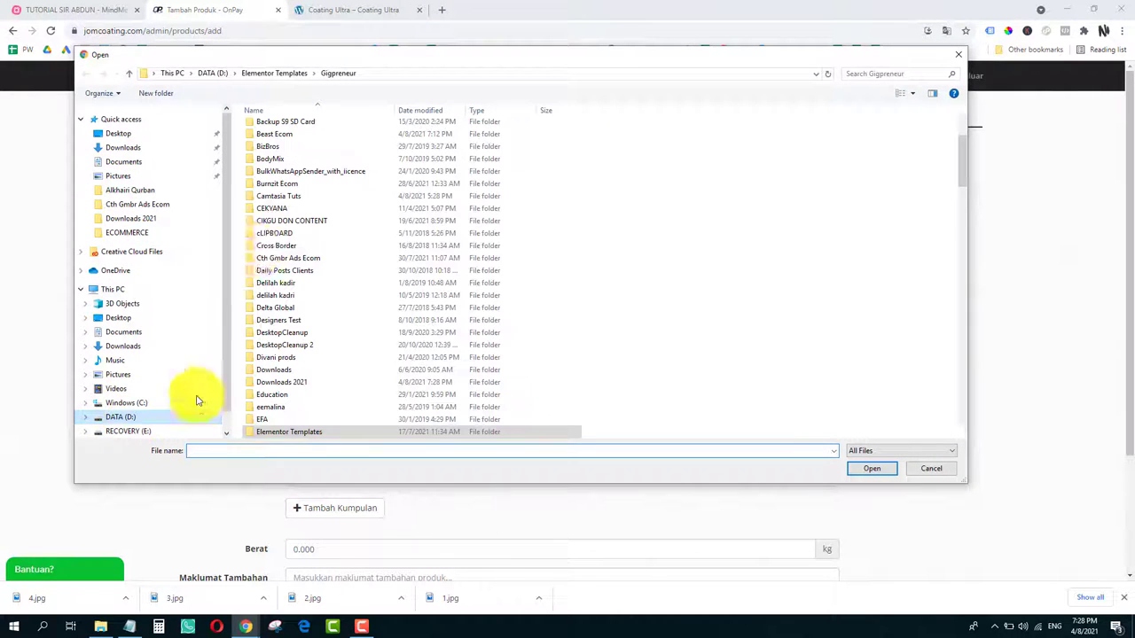
{"action": "scroll", "coordinate": [270, 266], "scroll_direction": "up", "scroll_amount": 4}
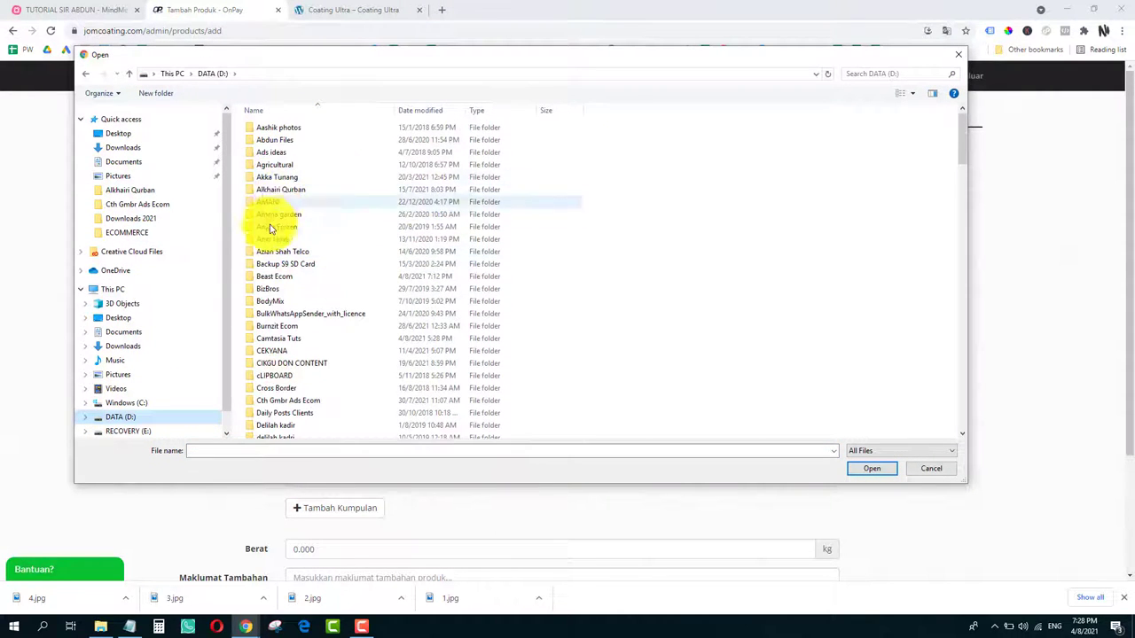
{"action": "double_click", "coordinate": [264, 277]}
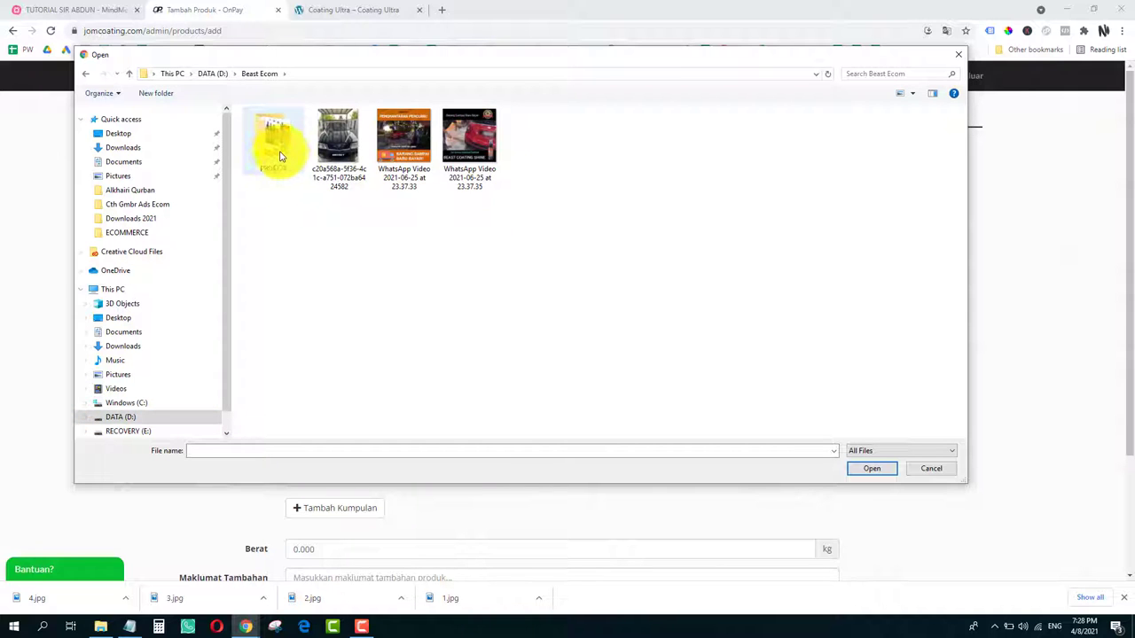
{"action": "double_click", "coordinate": [280, 156]}
{"action": "left_click", "coordinate": [279, 144]}
{"action": "left_click", "coordinate": [886, 471]}
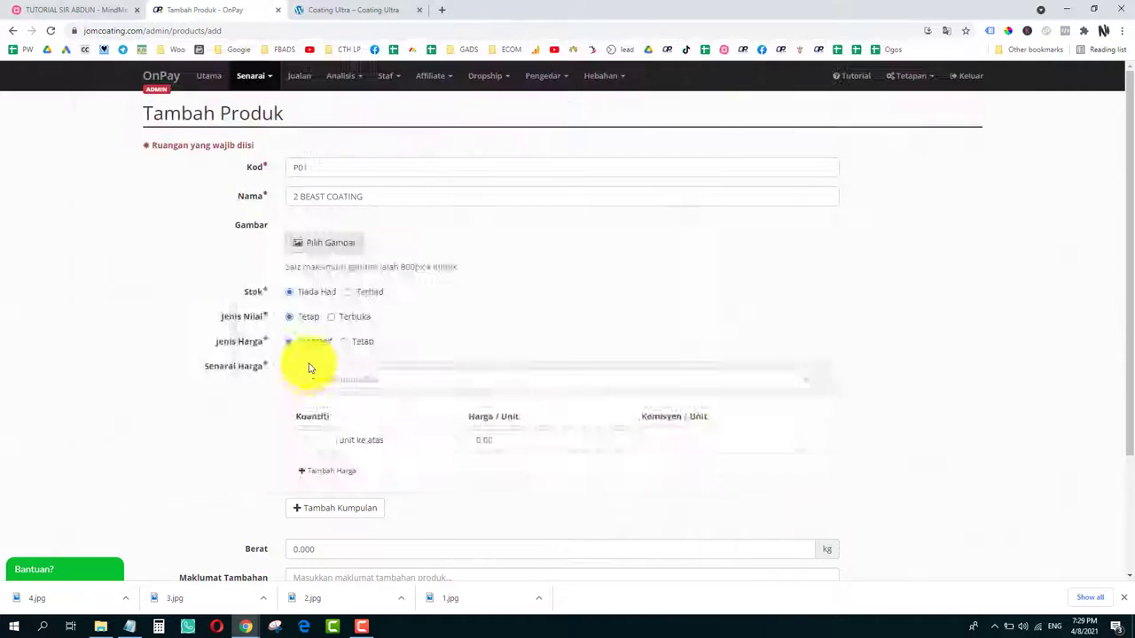
{"action": "scroll", "coordinate": [317, 324], "scroll_direction": "down", "scroll_amount": 8}
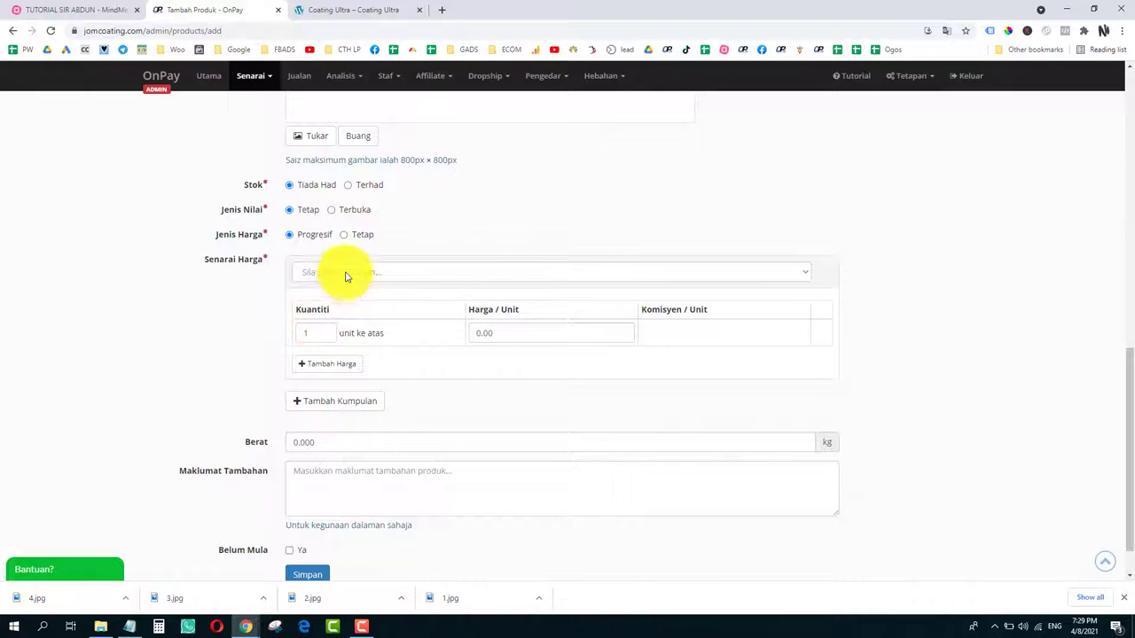
Step: Assign the Direct & Affiliate group to the price list of product P01
{"action": "left_click", "coordinate": [346, 276]}
{"action": "left_click", "coordinate": [240, 304]}
{"action": "scroll", "coordinate": [385, 237], "scroll_direction": "up", "scroll_amount": 3}
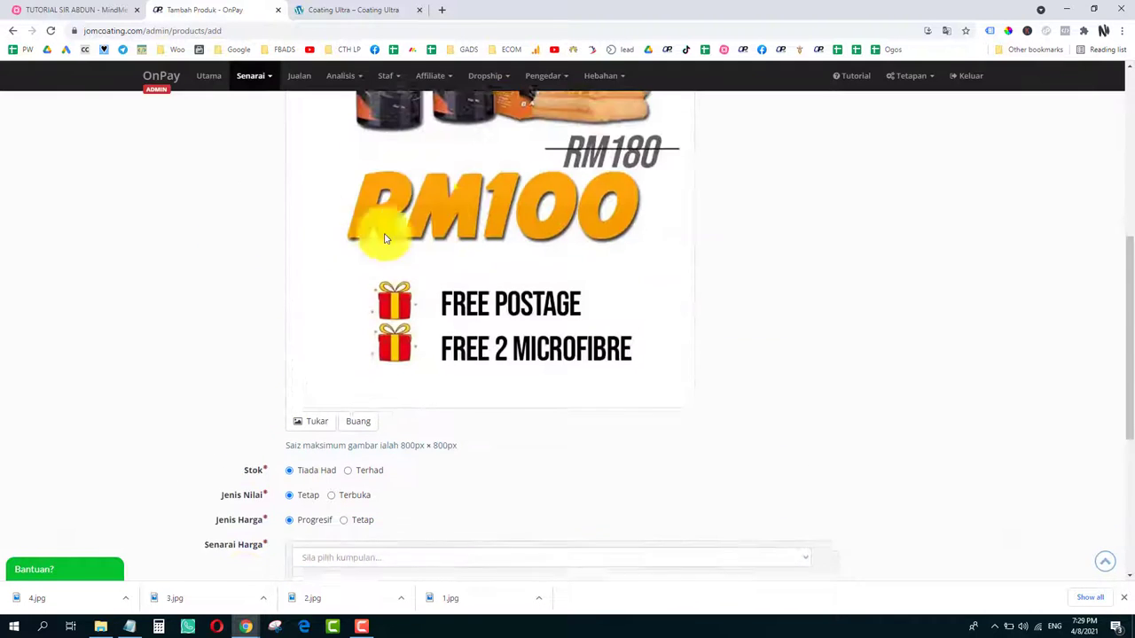
{"action": "scroll", "coordinate": [343, 253], "scroll_direction": "down", "scroll_amount": 3}
{"action": "scroll", "coordinate": [257, 282], "scroll_direction": "down", "scroll_amount": 1}
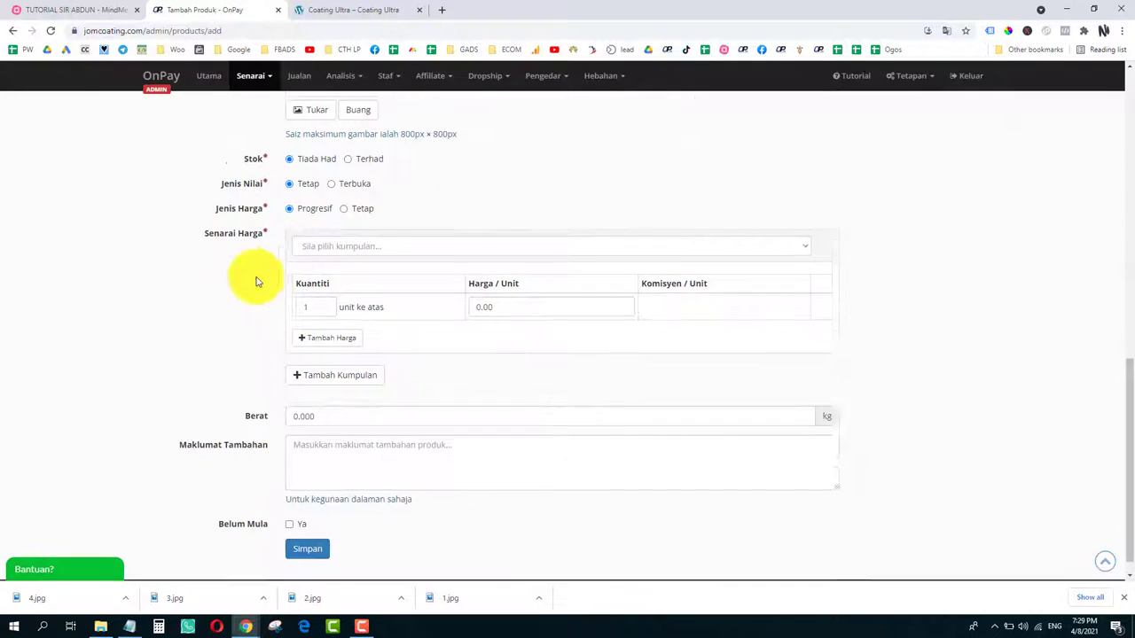
{"action": "scroll", "coordinate": [257, 282], "scroll_direction": "down", "scroll_amount": 1}
{"action": "left_click", "coordinate": [342, 228]}
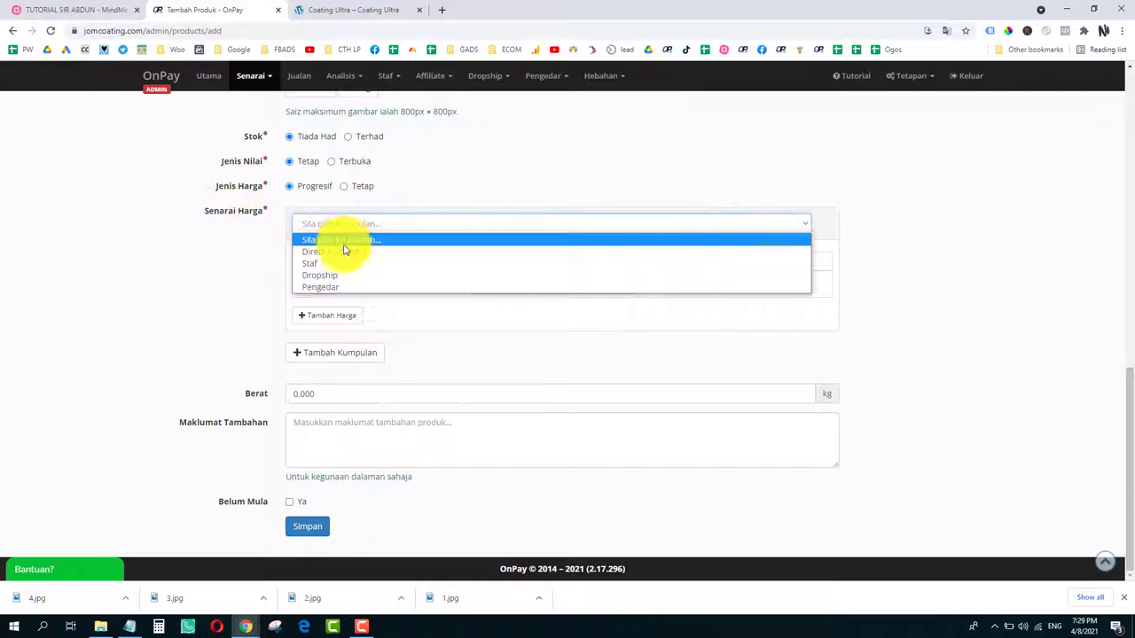
{"action": "left_click", "coordinate": [316, 254]}
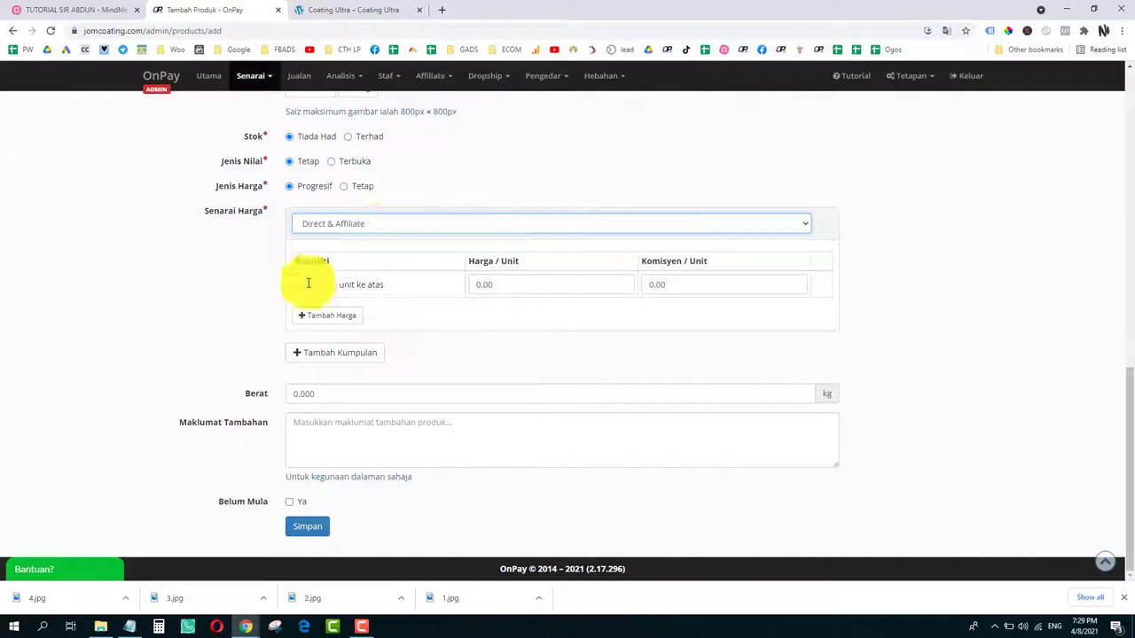
Step: Check the 2 Coating set's price on the Coating Ultra page and set P01's price per unit to 100
{"action": "left_click", "coordinate": [481, 283]}
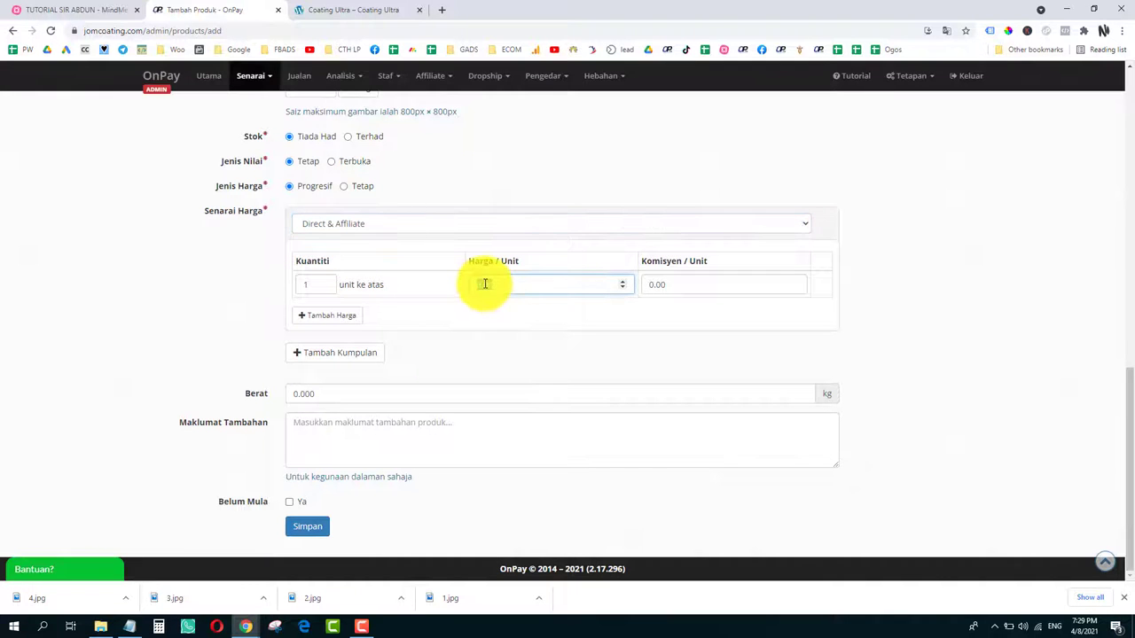
{"action": "left_click", "coordinate": [373, 7]}
{"action": "scroll", "coordinate": [435, 405], "scroll_direction": "up", "scroll_amount": 5}
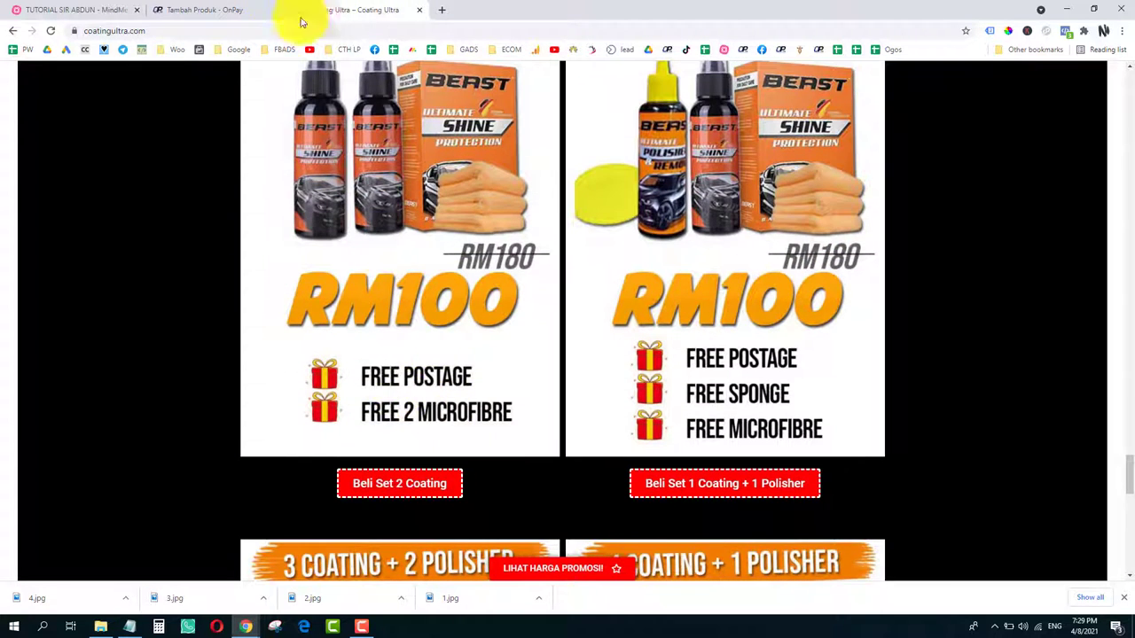
{"action": "left_click", "coordinate": [266, 11]}
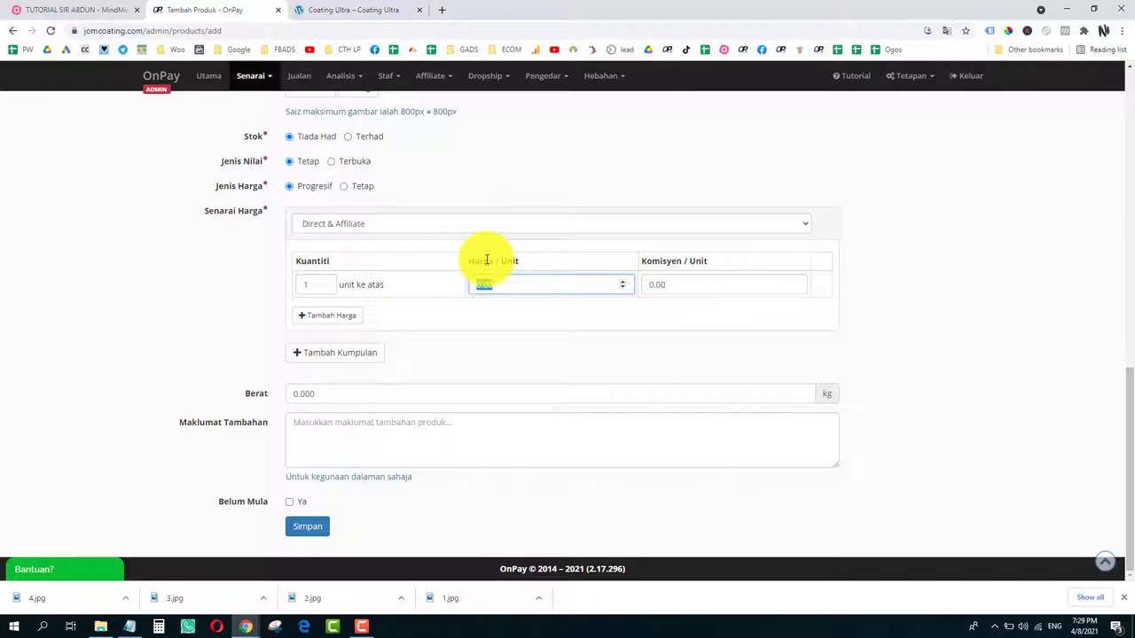
{"action": "left_click", "coordinate": [172, 286]}
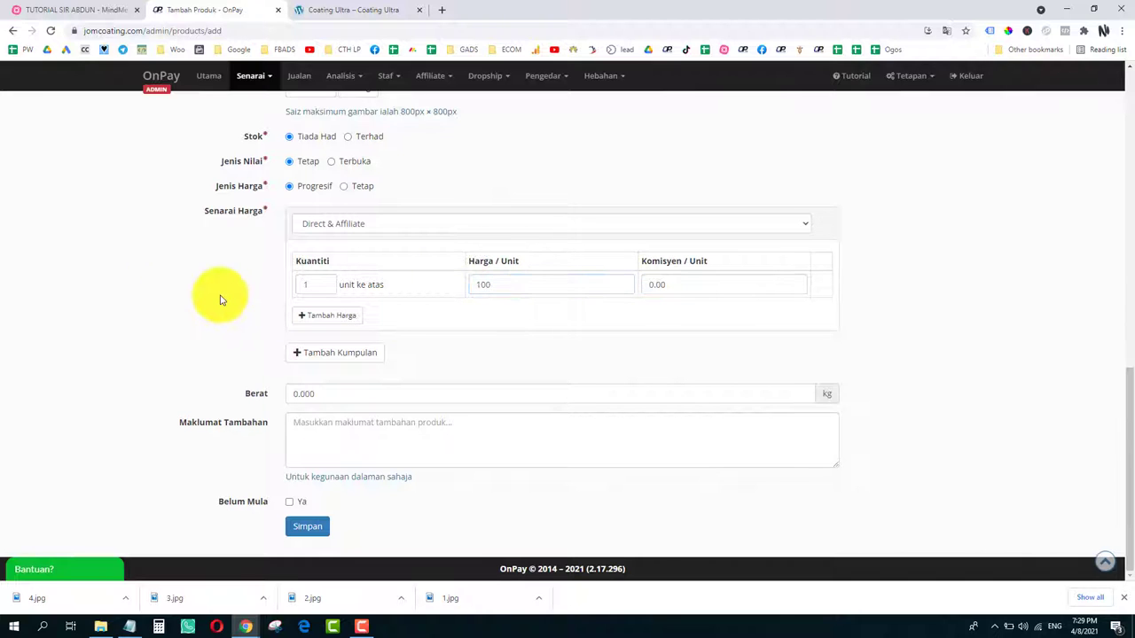
Step: Review the stock and price settings of product P01 and save the product
{"action": "scroll", "coordinate": [221, 300], "scroll_direction": "up", "scroll_amount": 1}
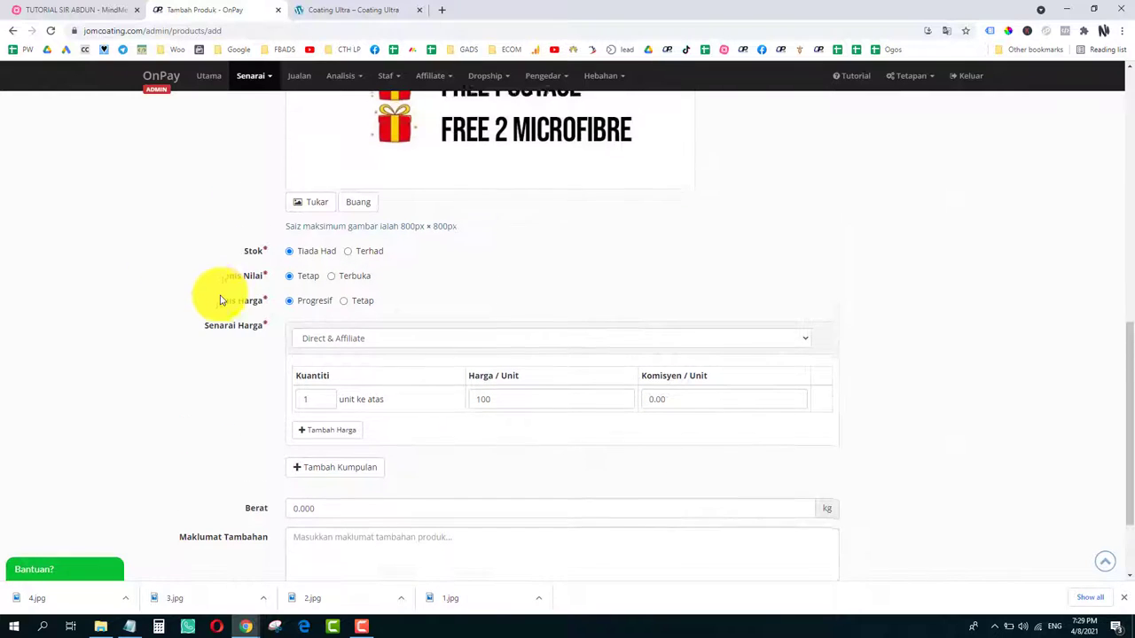
{"action": "scroll", "coordinate": [221, 300], "scroll_direction": "down", "scroll_amount": 1}
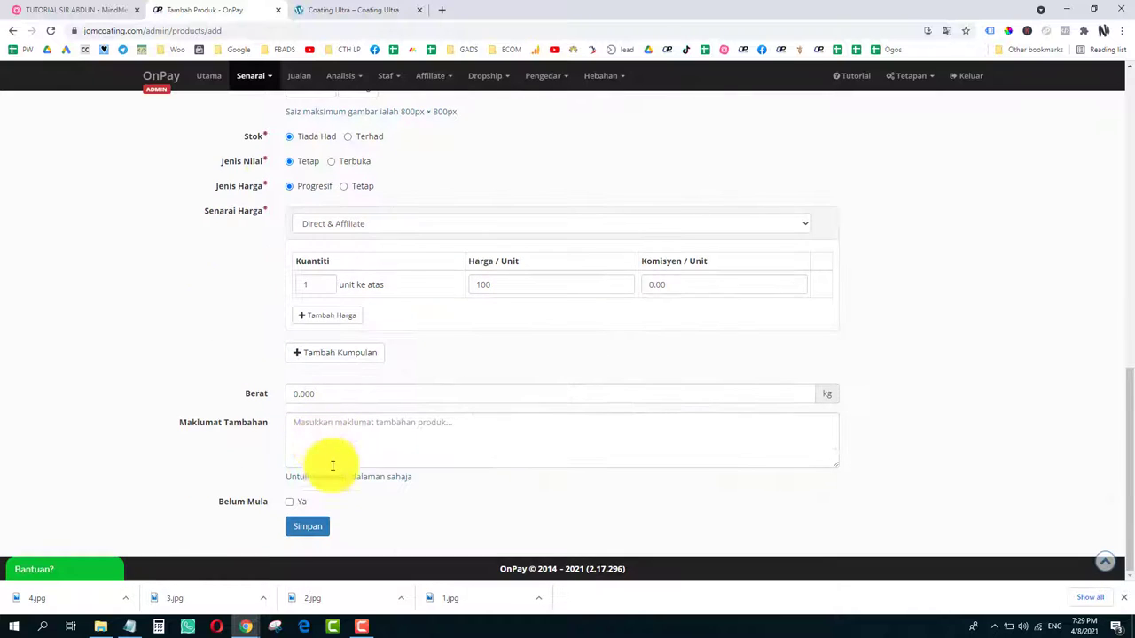
{"action": "left_click", "coordinate": [308, 529]}
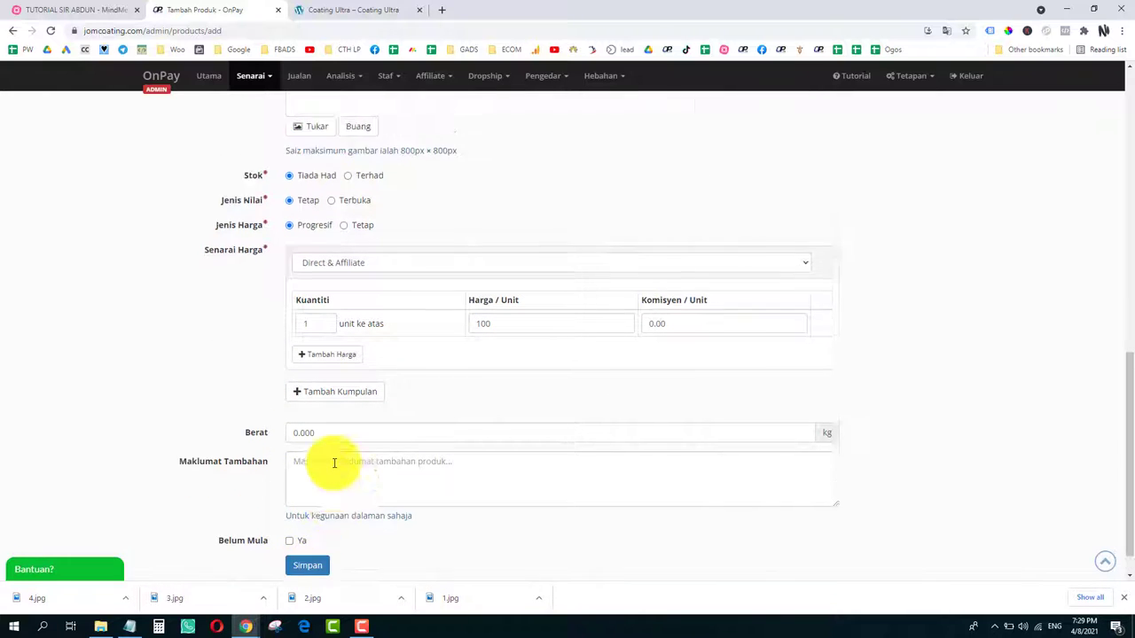
{"action": "scroll", "coordinate": [329, 464], "scroll_direction": "down", "scroll_amount": 6}
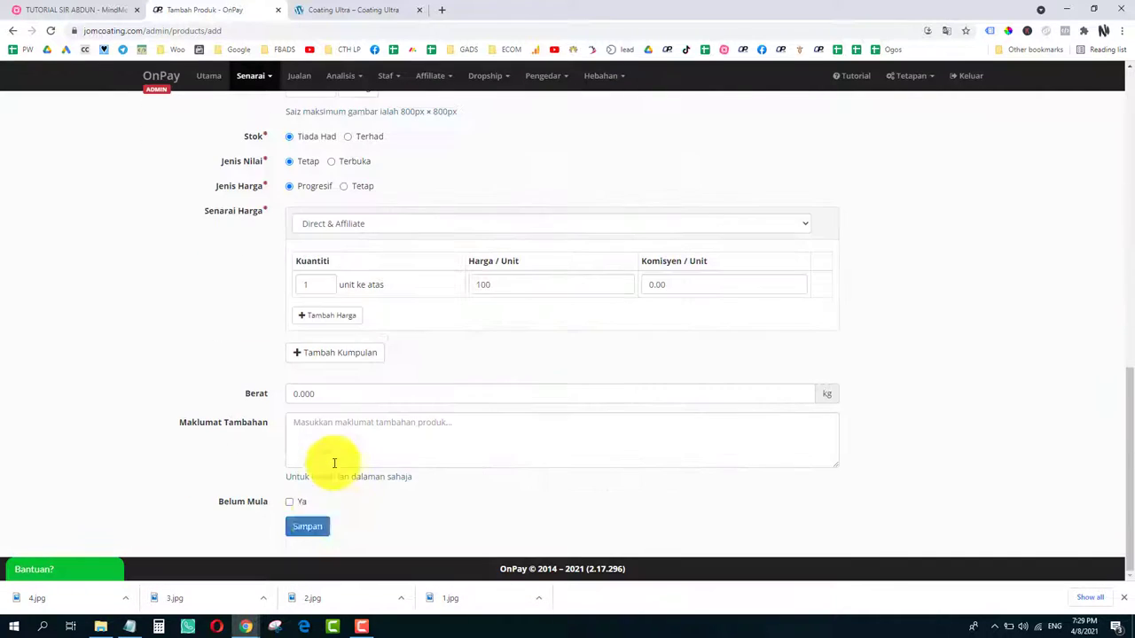
{"action": "left_click", "coordinate": [307, 526]}
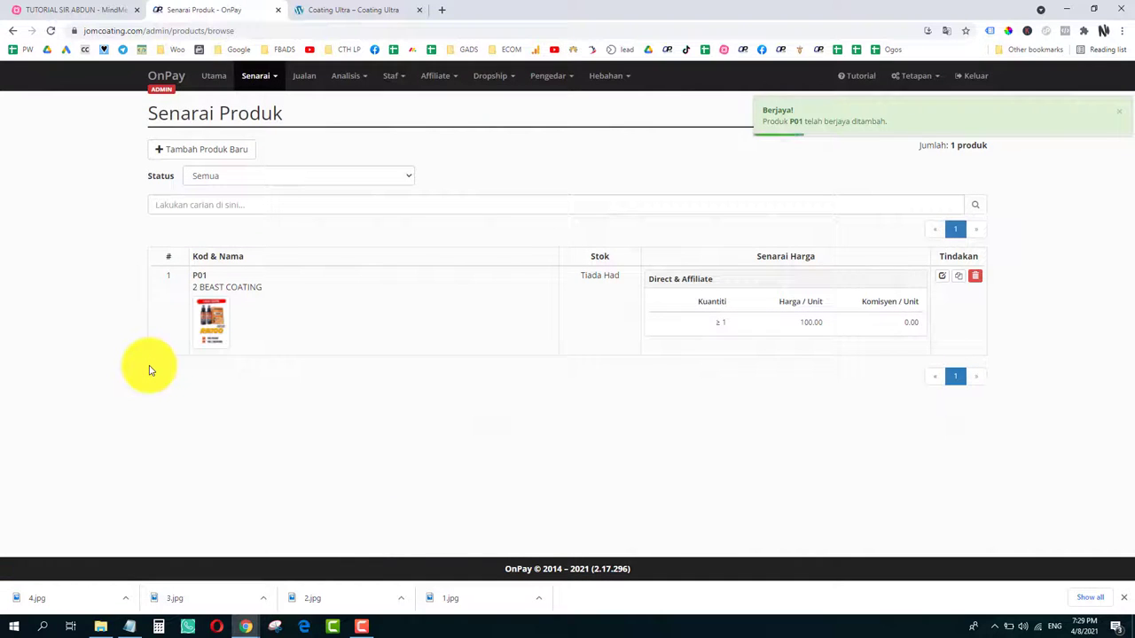
Step: Start a new product with code P02 and name it 1 COATING + 1 POLISHER, checking the set on the Coating Ultra page
{"action": "left_click", "coordinate": [205, 153]}
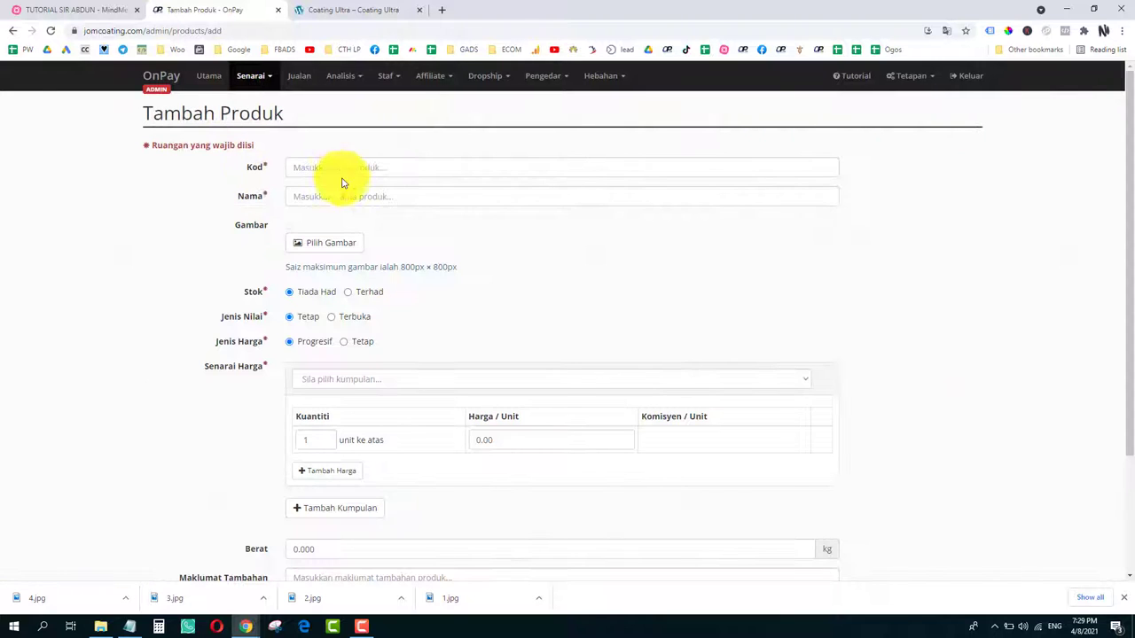
{"action": "left_click", "coordinate": [346, 165]}
{"action": "type", "text": "P07"}
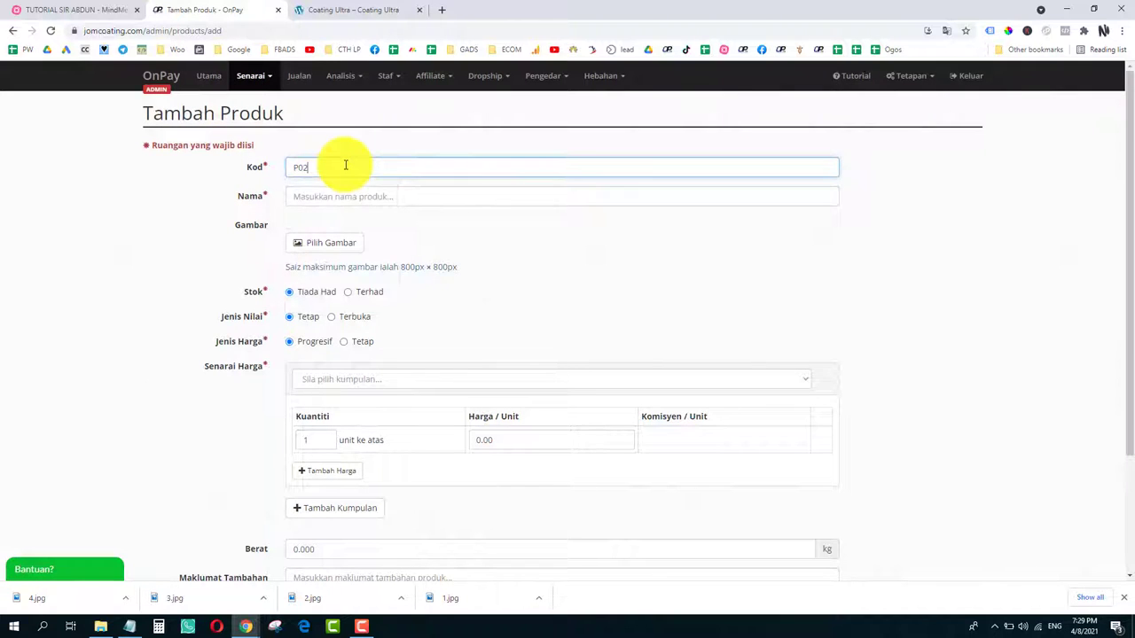
{"action": "left_click", "coordinate": [333, 196]}
{"action": "left_click", "coordinate": [353, 10]}
{"action": "scroll", "coordinate": [441, 86], "scroll_direction": "up", "scroll_amount": 3}
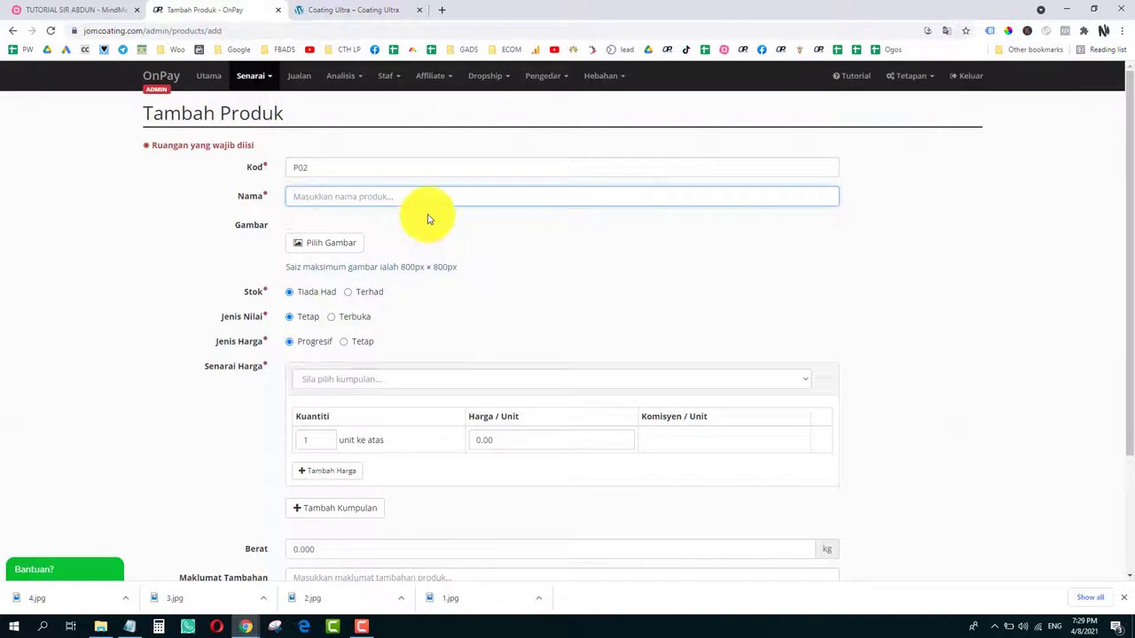
{"action": "type", "text": "1 COATING + 1 POLISHER"}
Step: Attach image 2 from the PRODUK folder as the picture of product P02
{"action": "left_click", "coordinate": [337, 242]}
{"action": "left_click", "coordinate": [338, 140]}
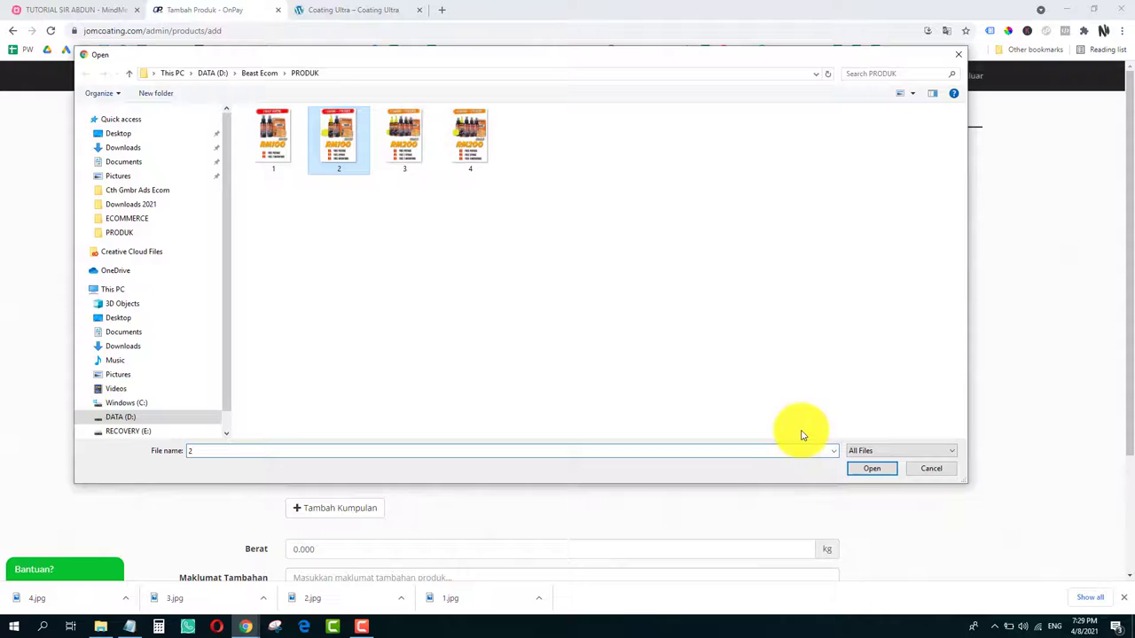
{"action": "left_click", "coordinate": [868, 468]}
Step: Give product P02 a Direct & Affiliate price of 100 per unit and save the product
{"action": "scroll", "coordinate": [256, 310], "scroll_direction": "down", "scroll_amount": 10}
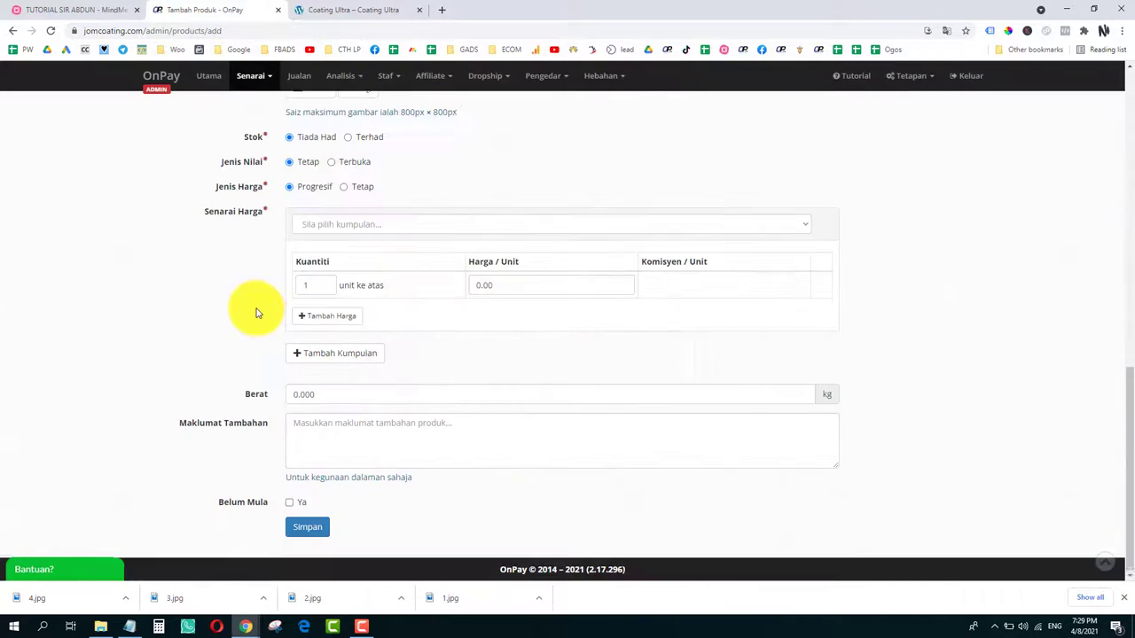
{"action": "left_click", "coordinate": [350, 224]}
{"action": "left_click", "coordinate": [352, 252]}
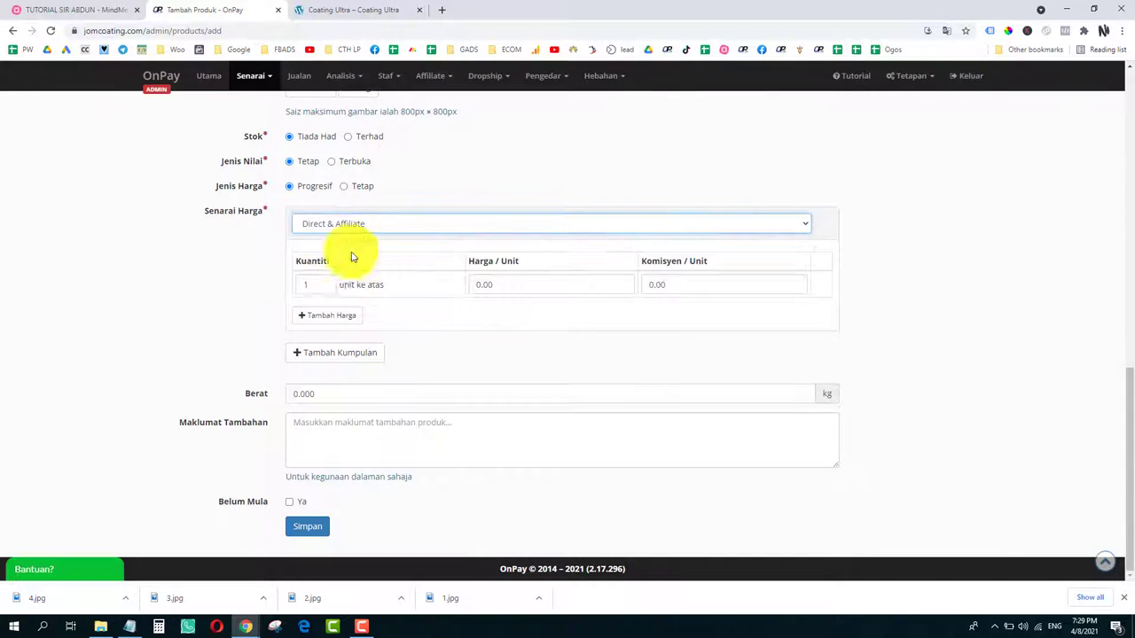
{"action": "double_click", "coordinate": [523, 283]}
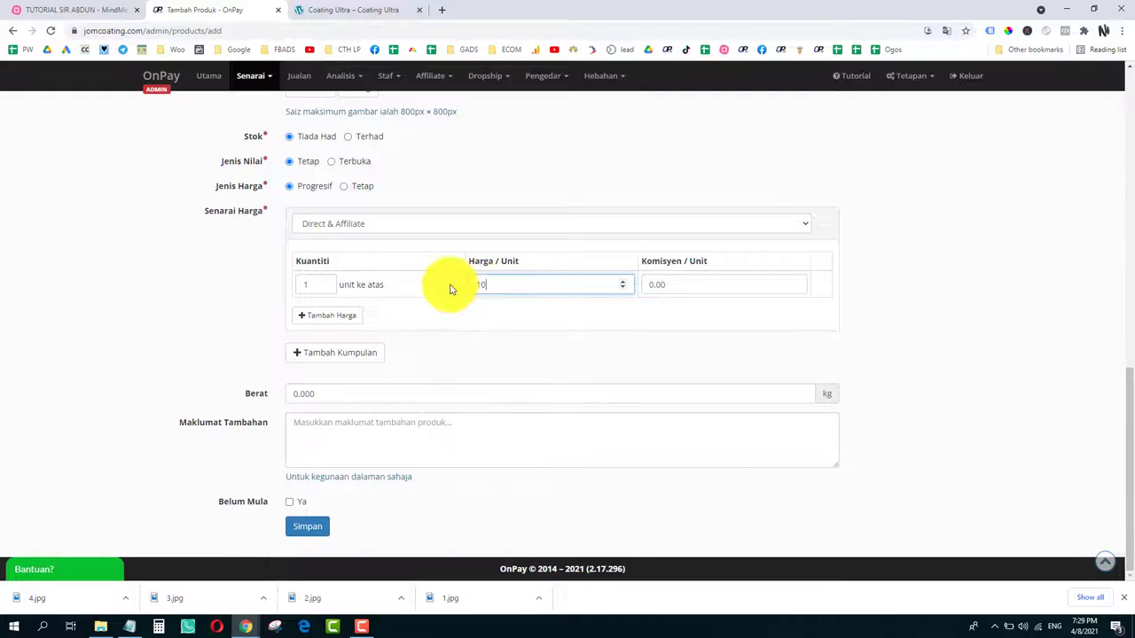
{"action": "left_click", "coordinate": [308, 532]}
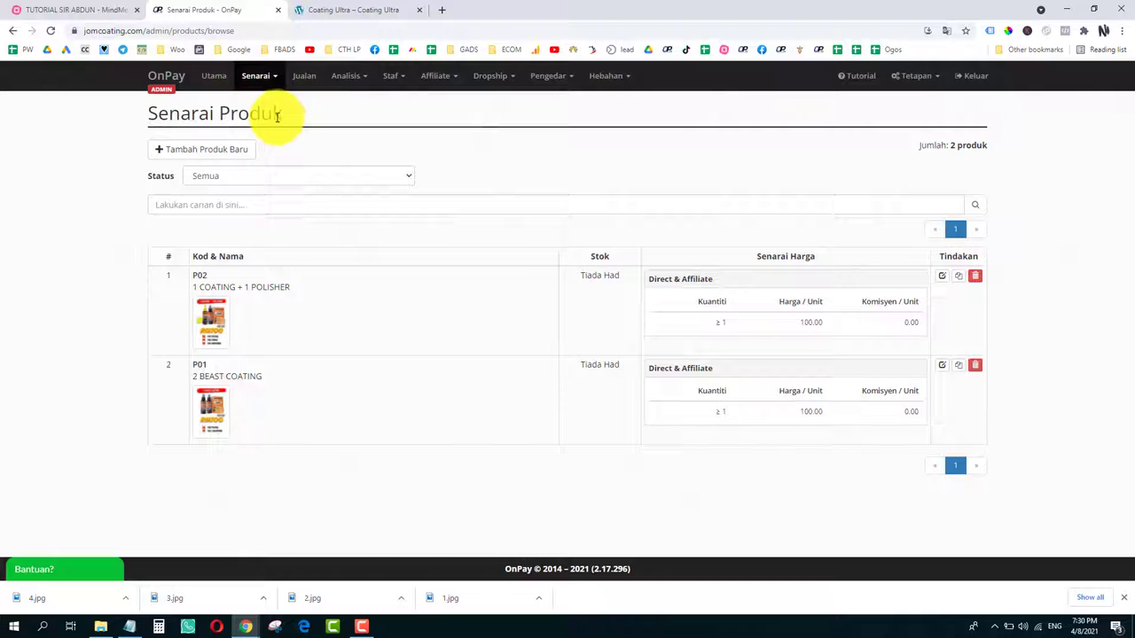
Step: Open the bank account settings and choose Maybank as the bank for a new account
{"action": "left_click", "coordinate": [922, 77]}
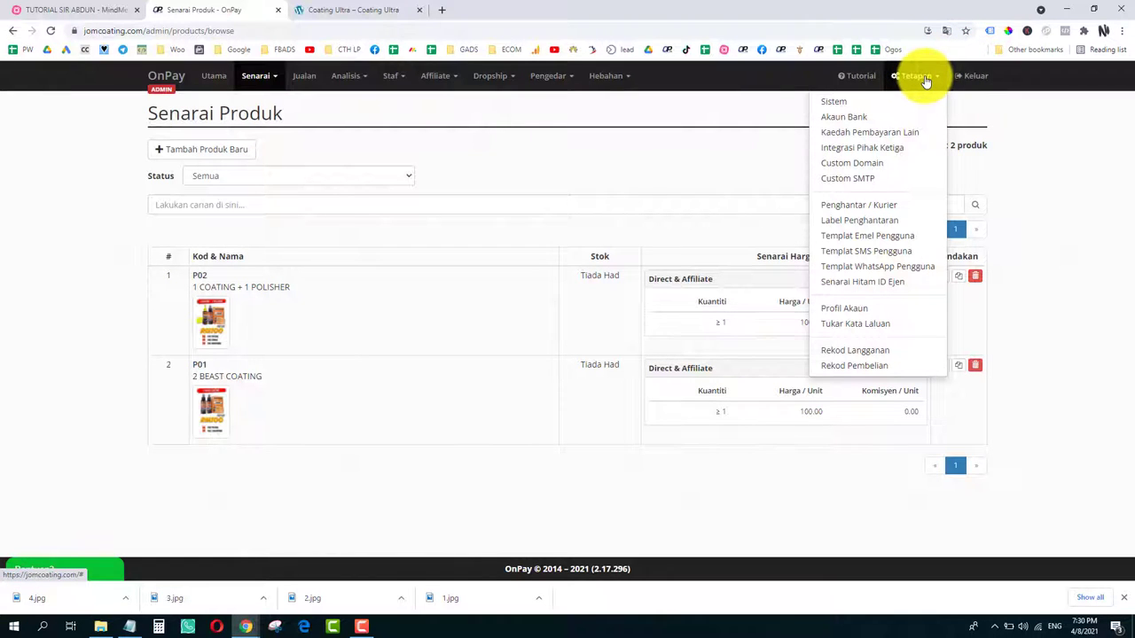
{"action": "left_click", "coordinate": [847, 125]}
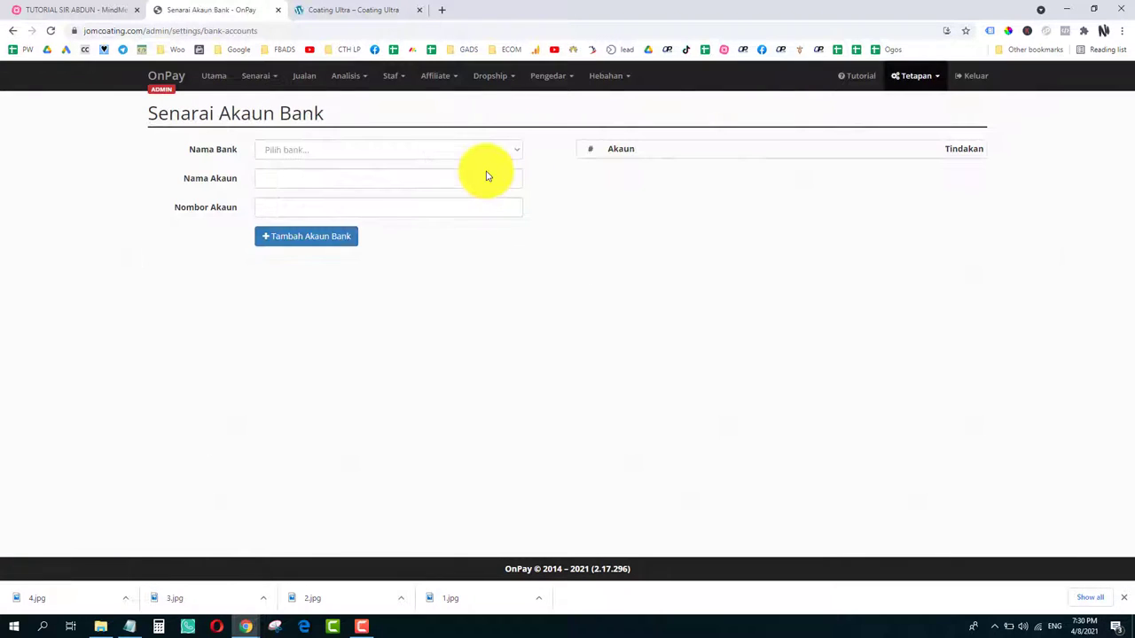
{"action": "left_click", "coordinate": [347, 151]}
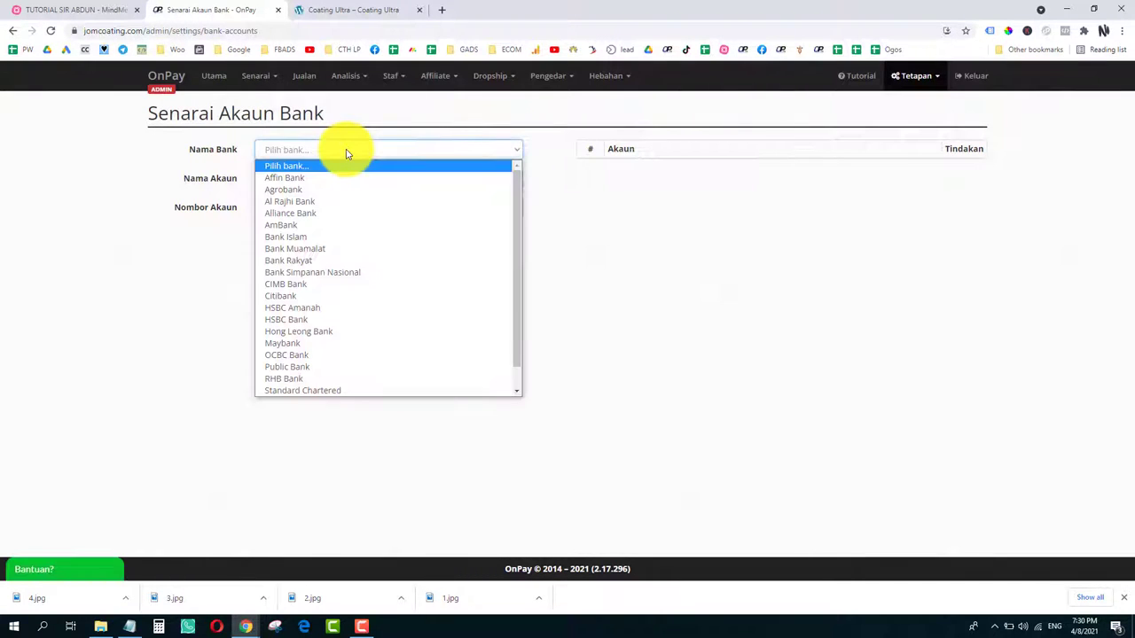
{"action": "scroll", "coordinate": [295, 244], "scroll_direction": "down", "scroll_amount": 1}
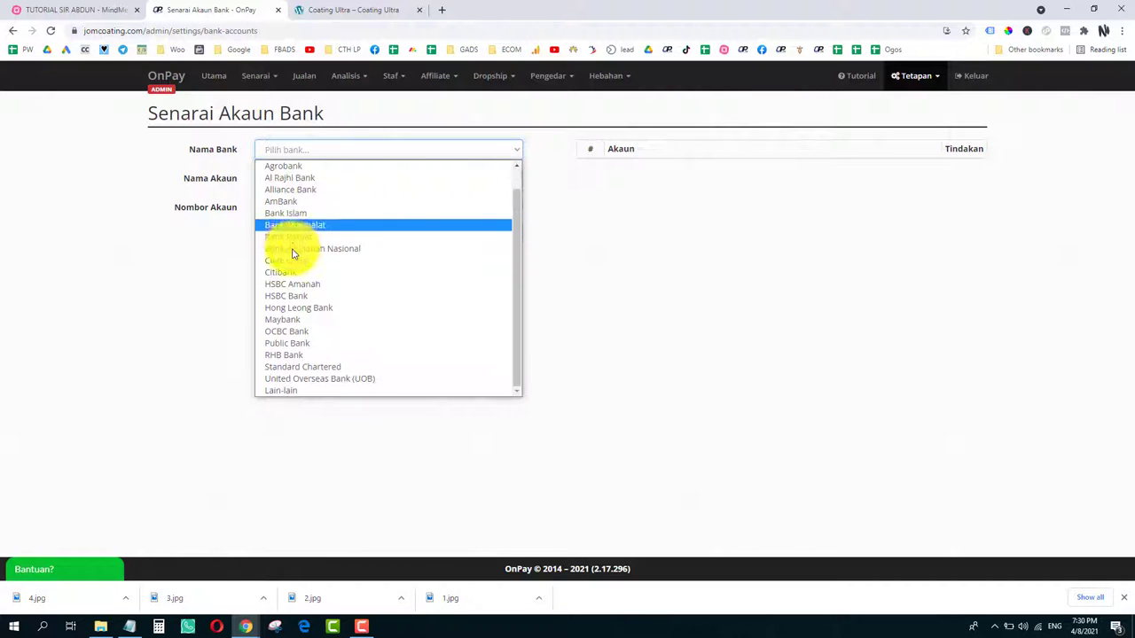
{"action": "left_click", "coordinate": [287, 320]}
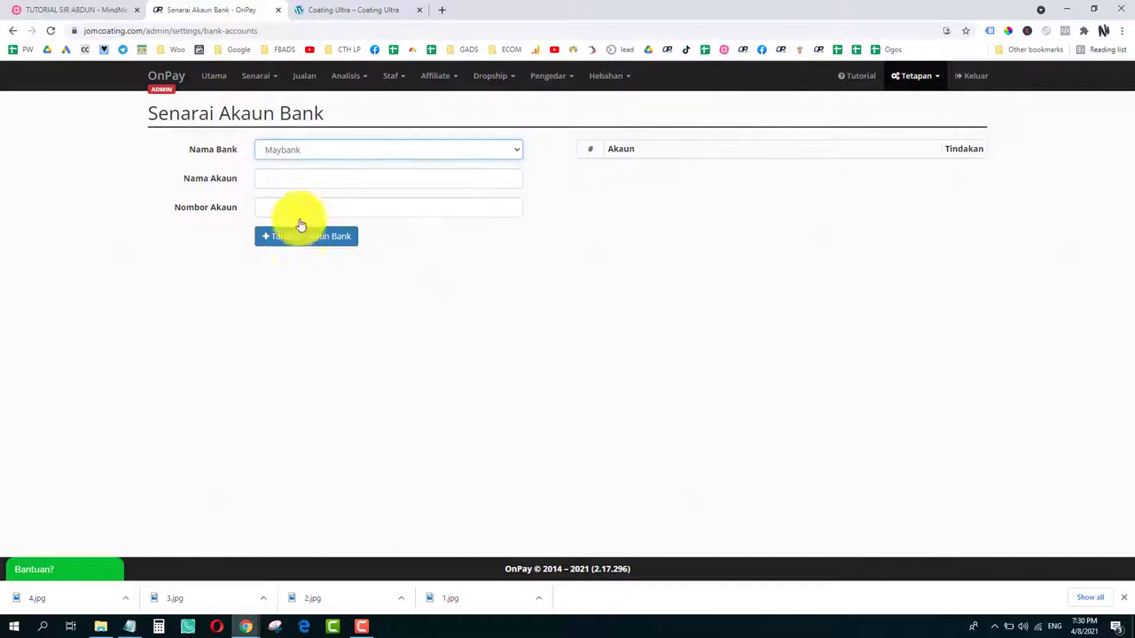
Step: Enter the account holder's name and the account number, and add the Maybank account
{"action": "left_click", "coordinate": [288, 181]}
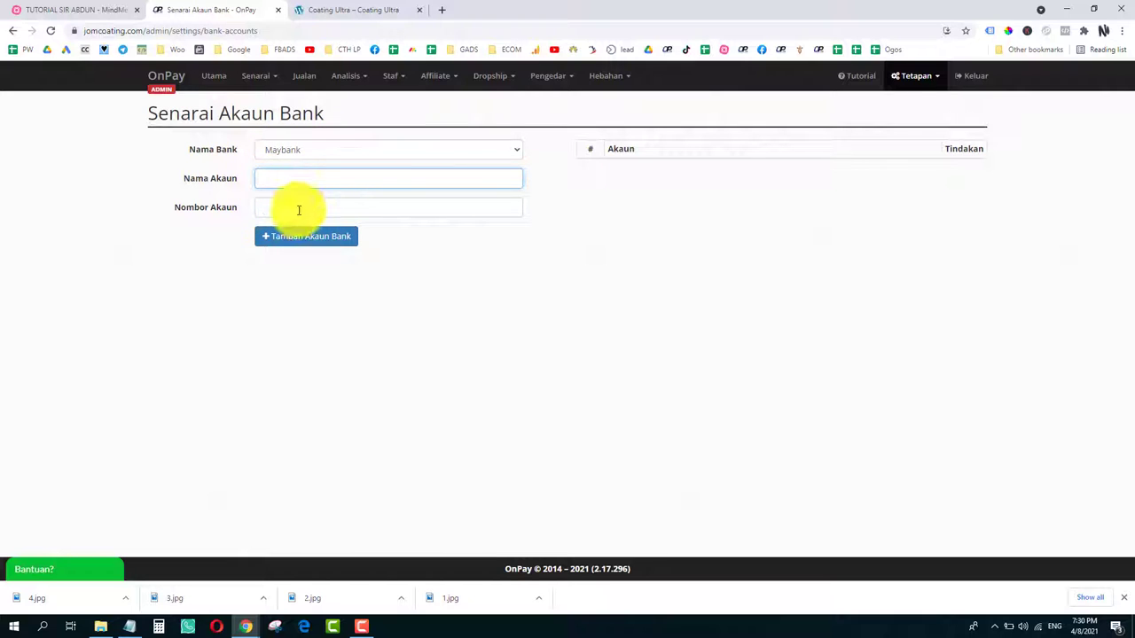
{"action": "left_click", "coordinate": [296, 207]}
{"action": "left_click", "coordinate": [297, 177]}
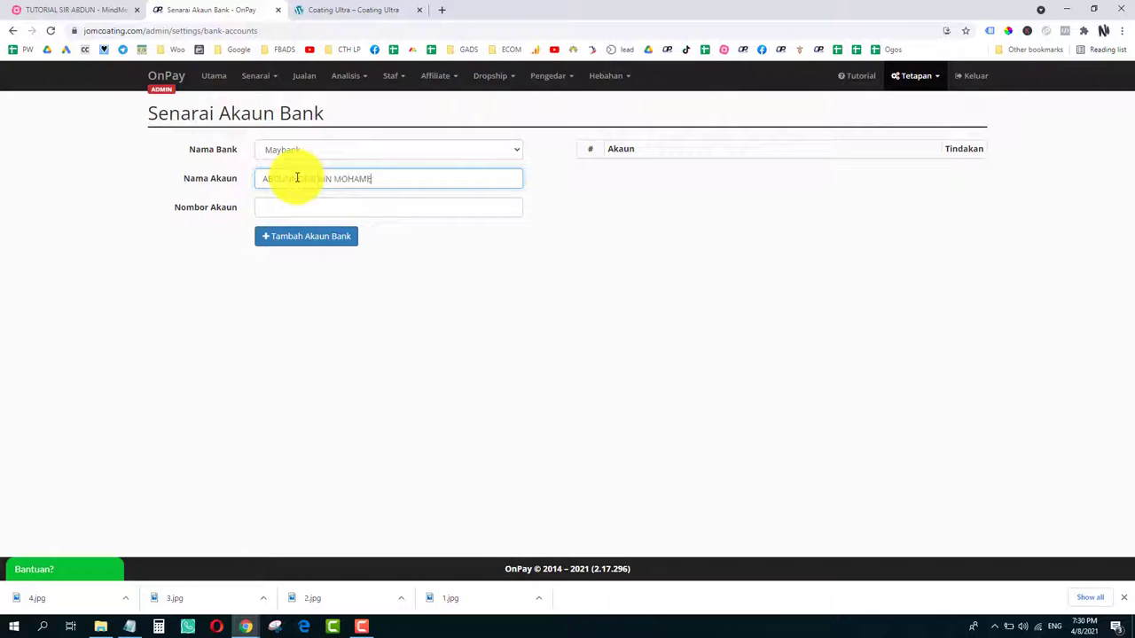
{"action": "key", "text": "Tab"}
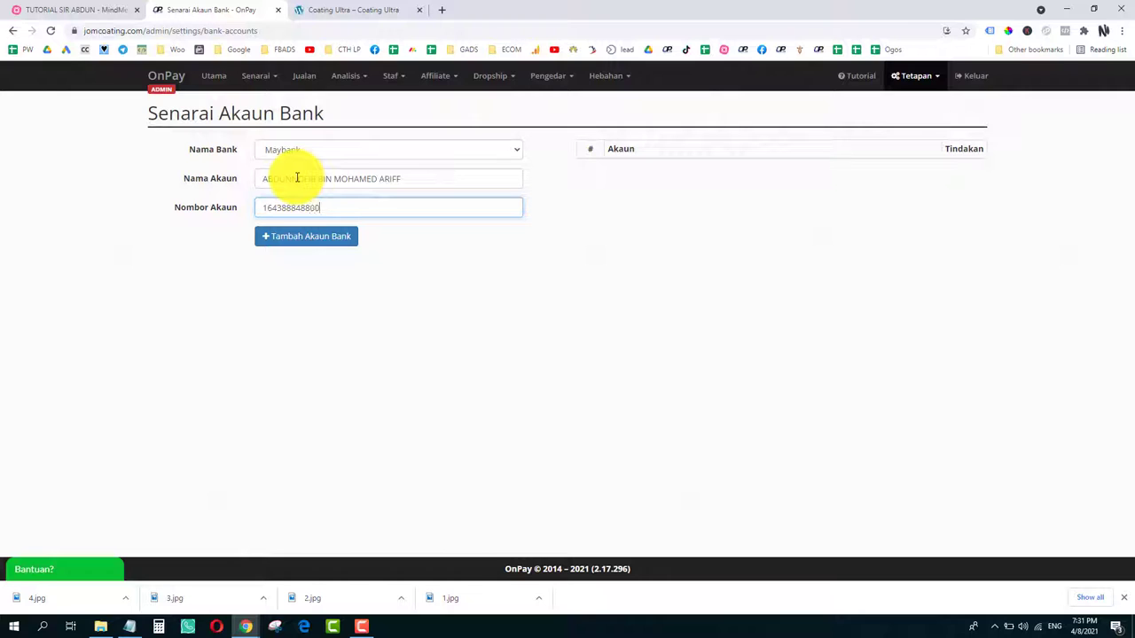
{"action": "left_click", "coordinate": [287, 236]}
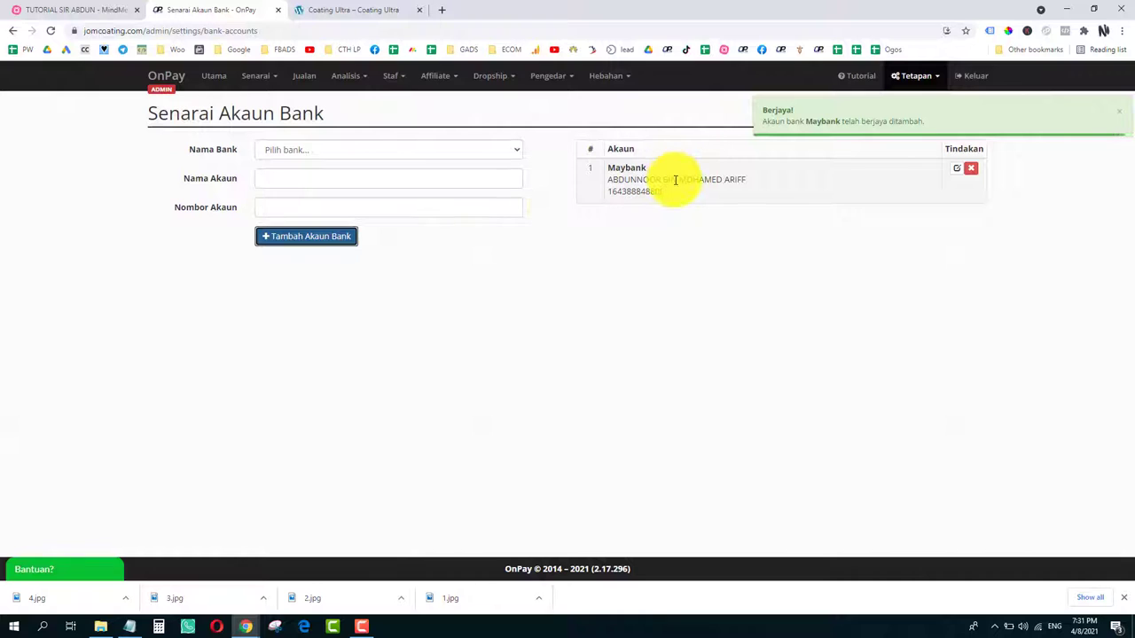
Step: Start building a new order form and set its code to B01
{"action": "left_click", "coordinate": [257, 78]}
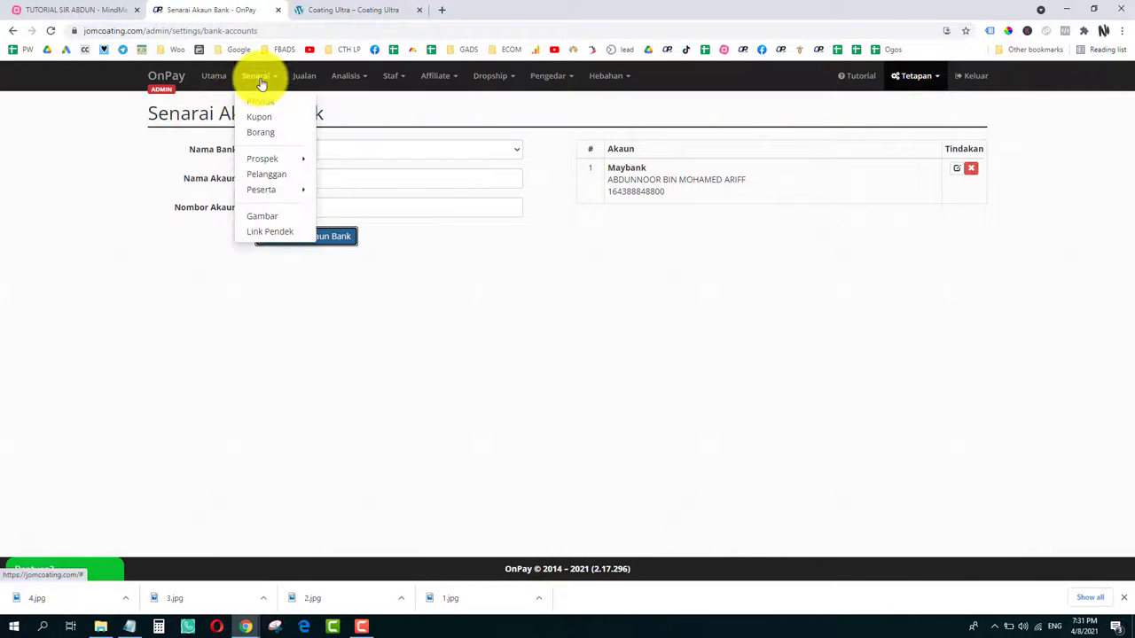
{"action": "left_click", "coordinate": [263, 139]}
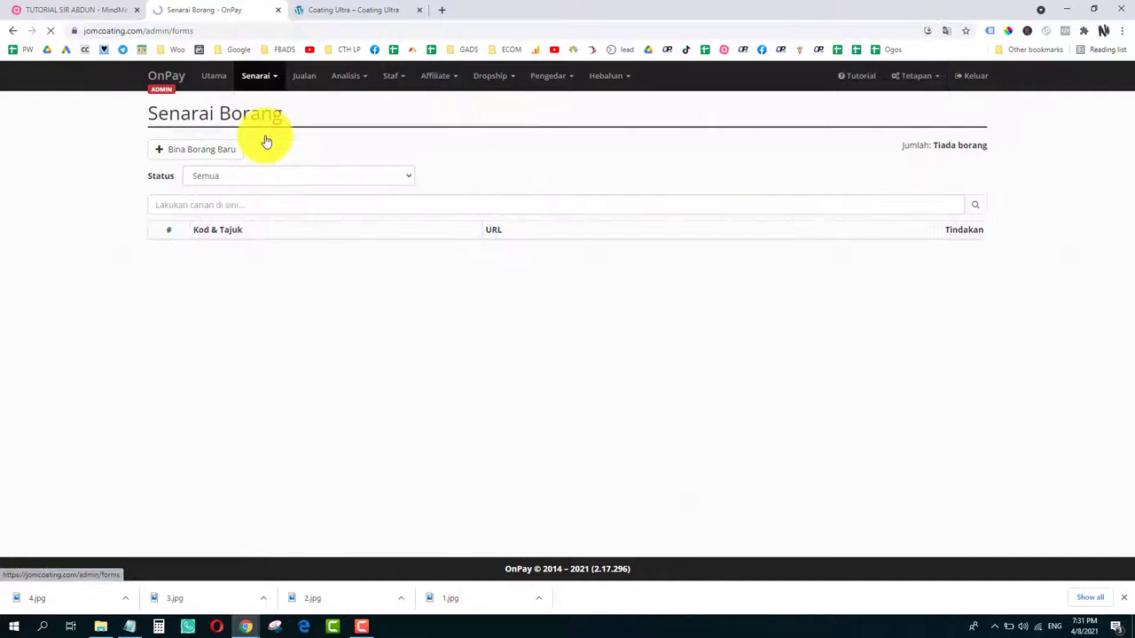
{"action": "left_click", "coordinate": [200, 152]}
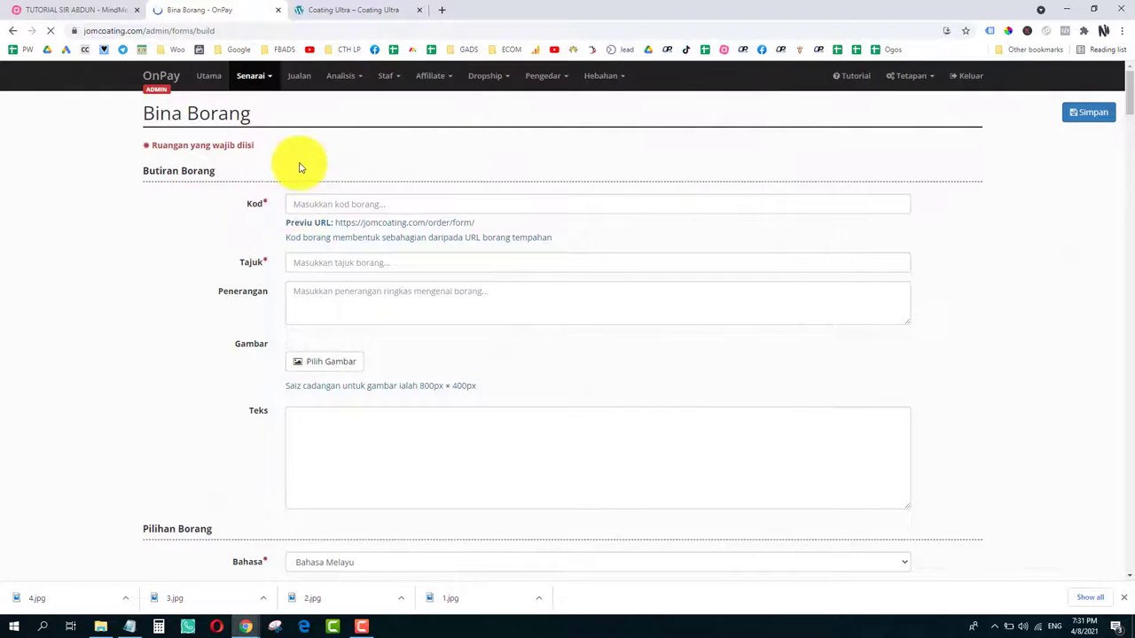
{"action": "left_click", "coordinate": [325, 205]}
{"action": "type", "text": "B"}
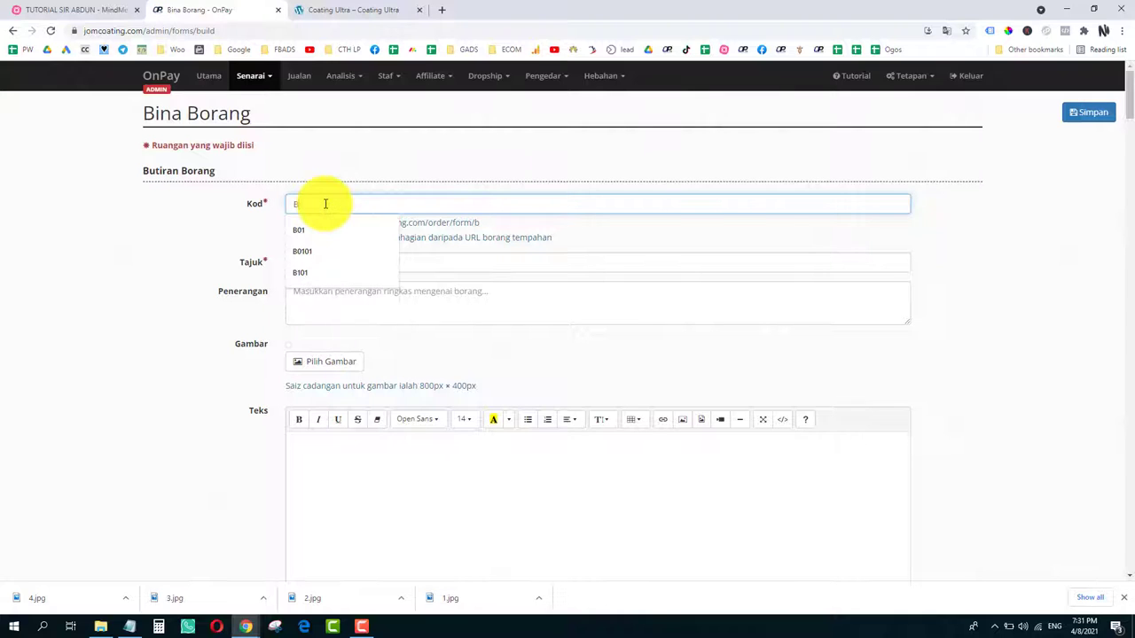
{"action": "type", "text": "01"}
{"action": "left_click", "coordinate": [233, 215]}
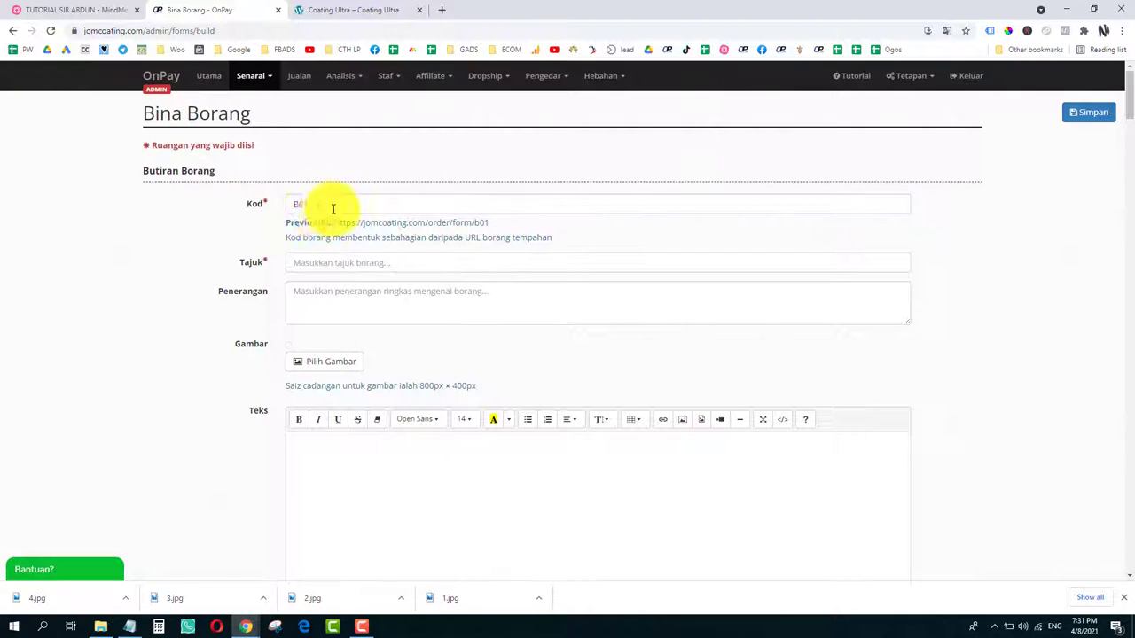
Step: Set the title of order form B01 to JOM COATING
{"action": "left_click", "coordinate": [334, 262]}
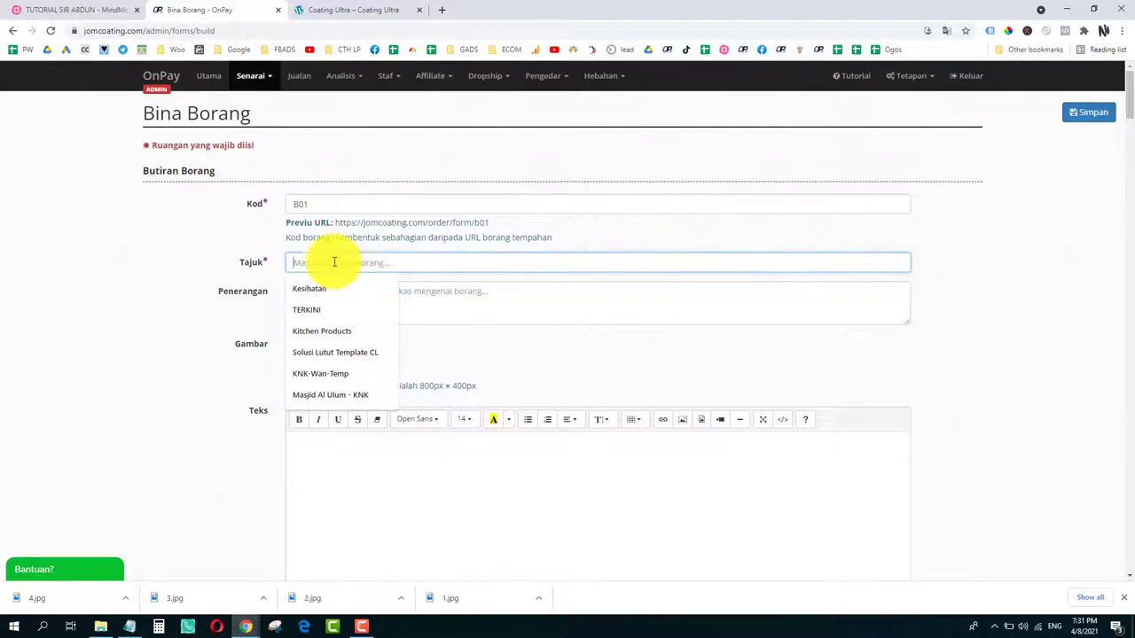
{"action": "type", "text": "BEA"}
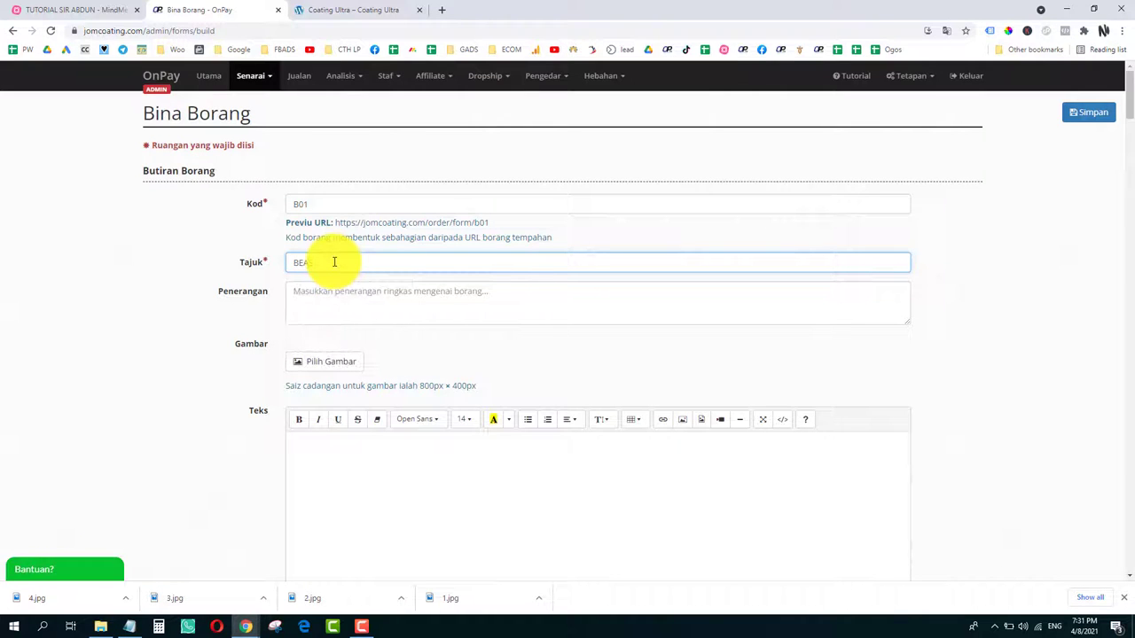
{"action": "key", "text": "BackSpace"}
{"action": "key", "text": "BackSpace"}
{"action": "key", "text": "BackSpace"}
{"action": "type", "text": "JOM COATING"}
{"action": "left_click", "coordinate": [189, 331]}
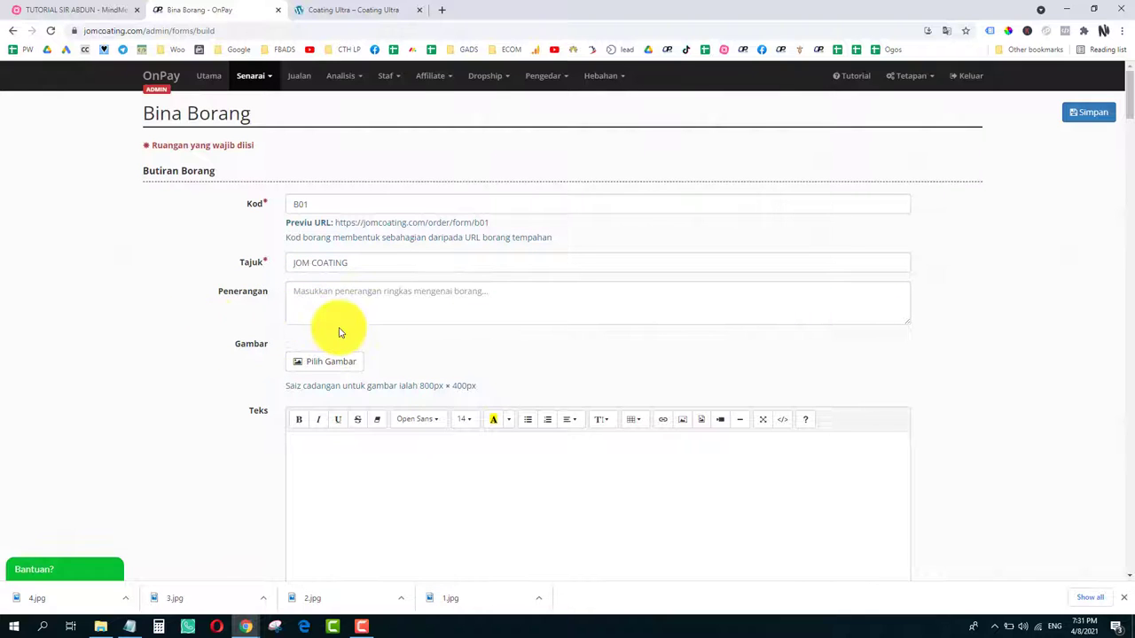
Step: Enlarge the order form's Teks editor by extending its lower edge downward
{"action": "scroll", "coordinate": [329, 330], "scroll_direction": "down", "scroll_amount": 1}
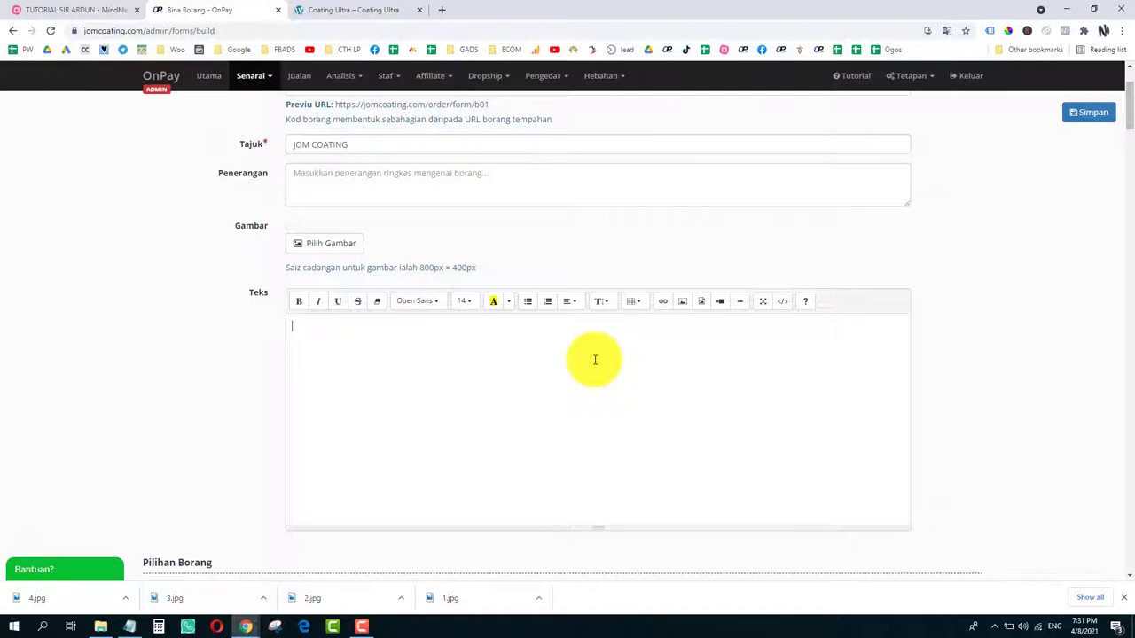
{"action": "scroll", "coordinate": [595, 359], "scroll_direction": "down", "scroll_amount": 1}
{"action": "left_click_drag", "start_coordinate": [597, 408], "coordinate": [594, 571]}
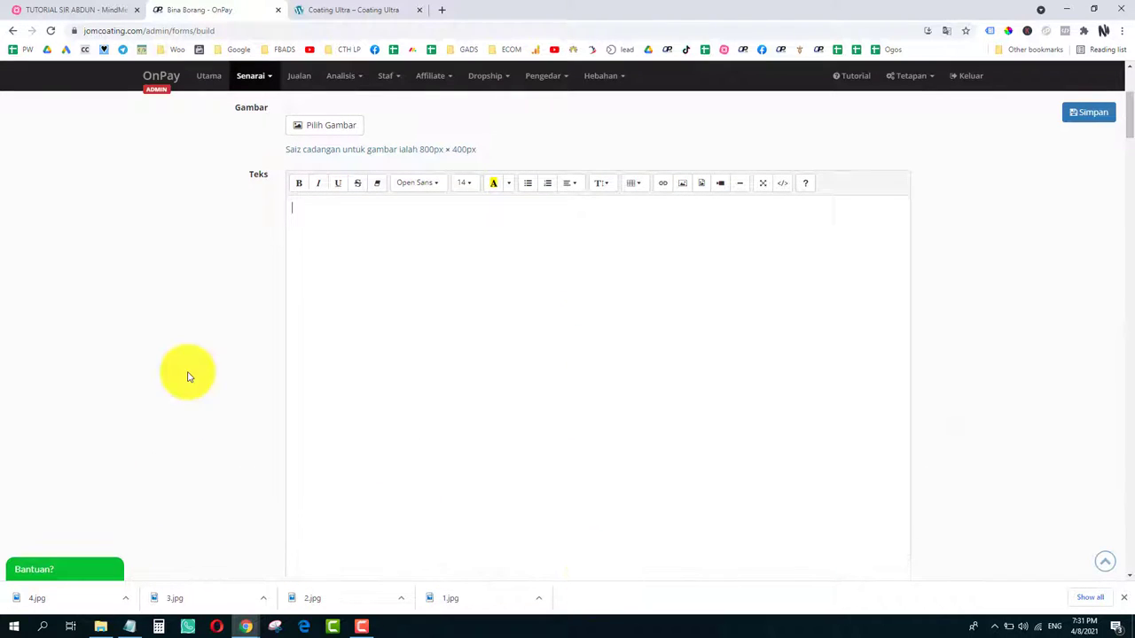
{"action": "scroll", "coordinate": [187, 372], "scroll_direction": "down", "scroll_amount": 2}
{"action": "scroll", "coordinate": [597, 422], "scroll_direction": "up", "scroll_amount": 1}
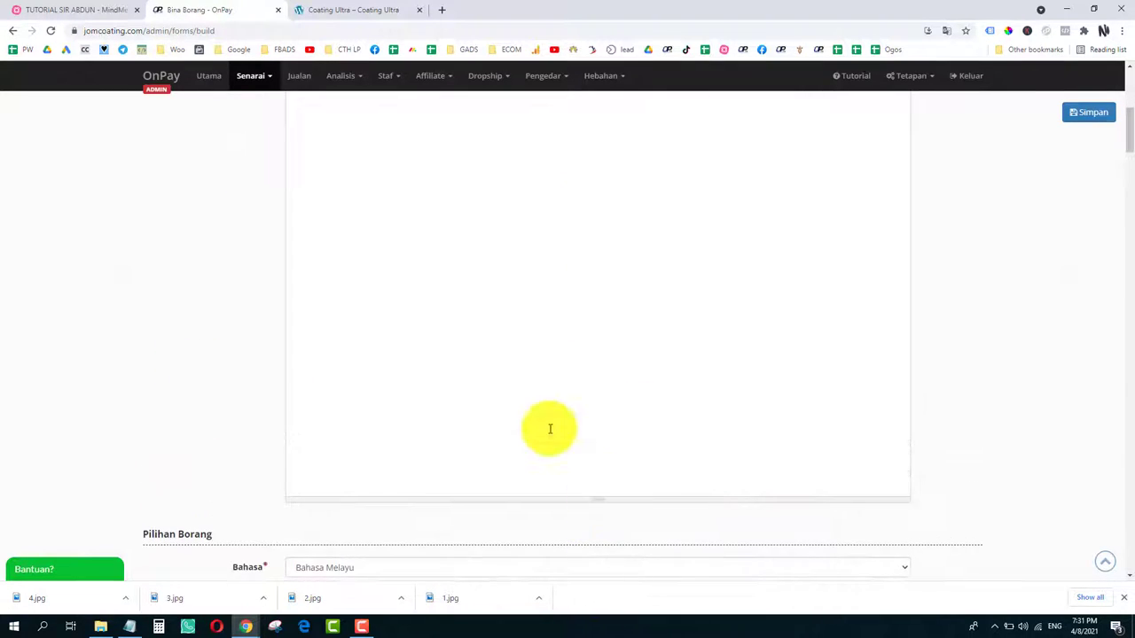
{"action": "scroll", "coordinate": [550, 429], "scroll_direction": "up", "scroll_amount": 3}
{"action": "scroll", "coordinate": [512, 406], "scroll_direction": "down", "scroll_amount": 1}
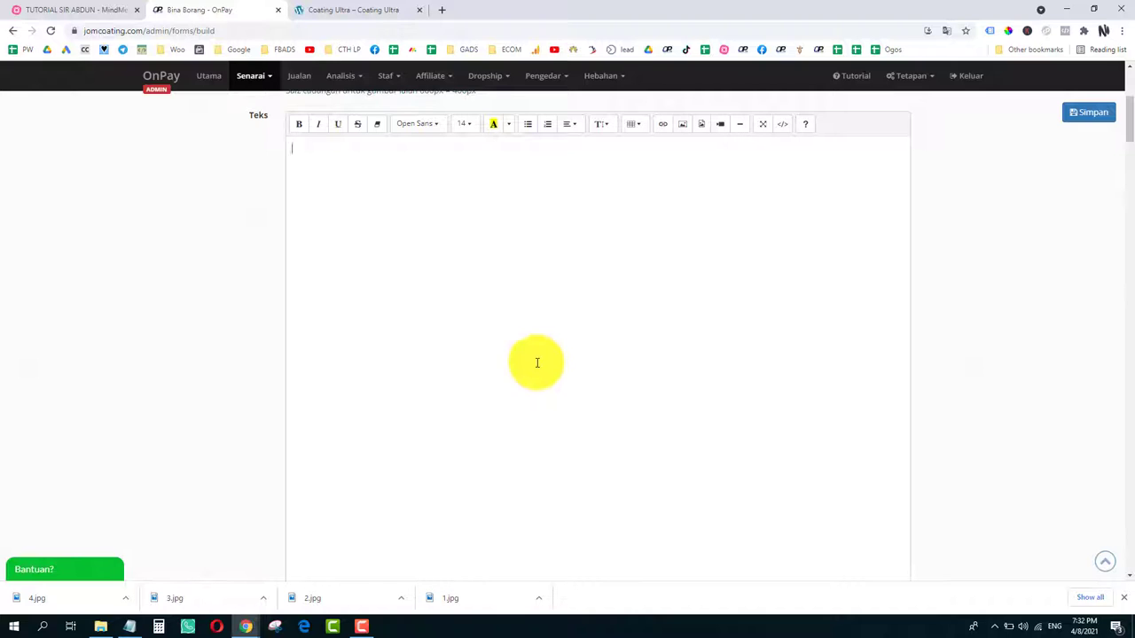
Step: Open a new browser tab and review the Coating Ultra landing page from its order section back up to the header
{"action": "left_click", "coordinate": [441, 9]}
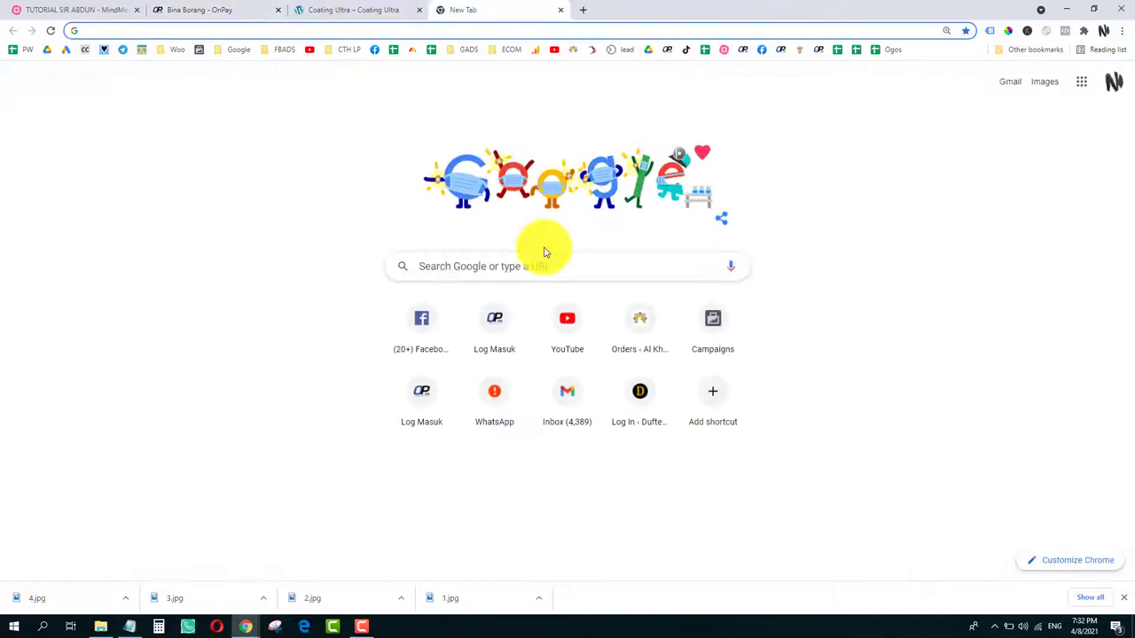
{"action": "left_click", "coordinate": [375, 9]}
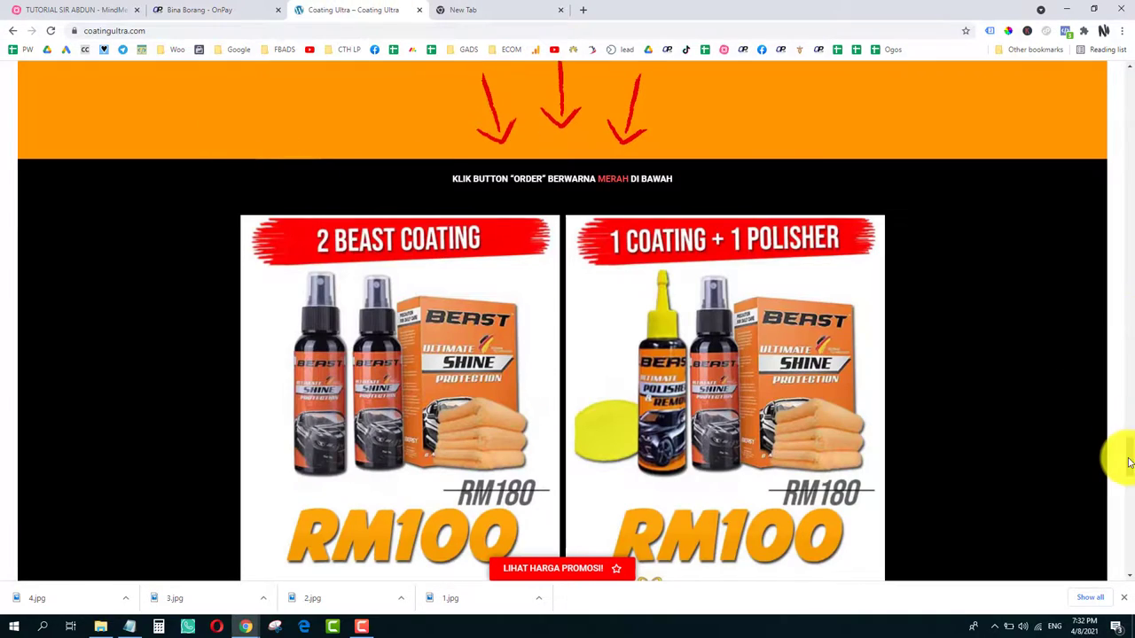
{"action": "left_click_drag", "start_coordinate": [1118, 456], "coordinate": [1122, 92]}
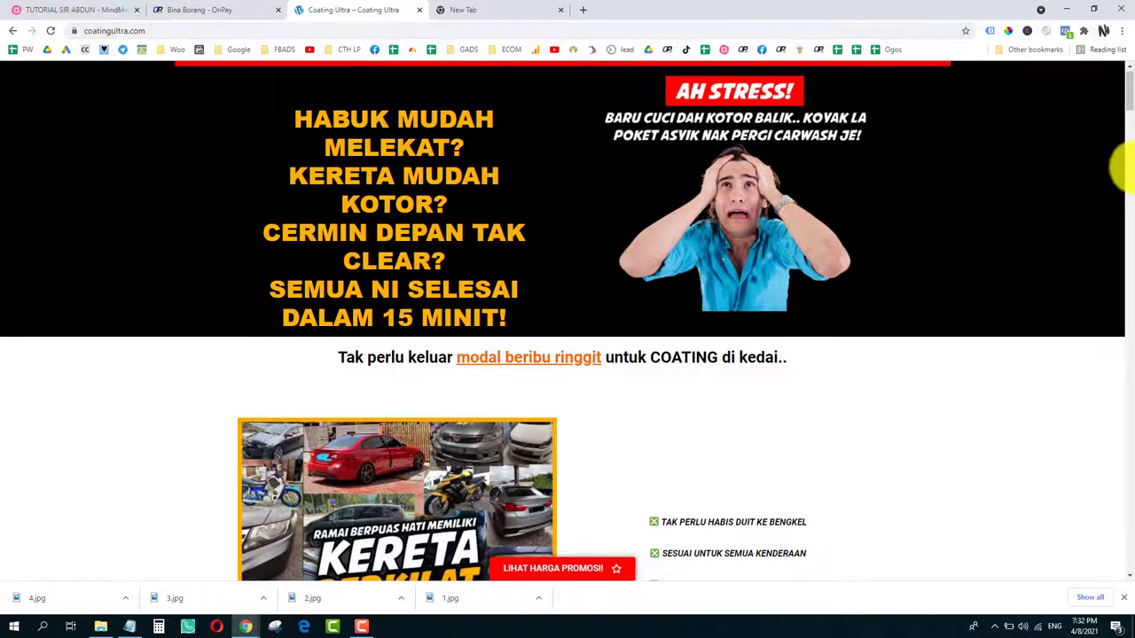
{"action": "left_click_drag", "start_coordinate": [1117, 94], "coordinate": [1129, 64]}
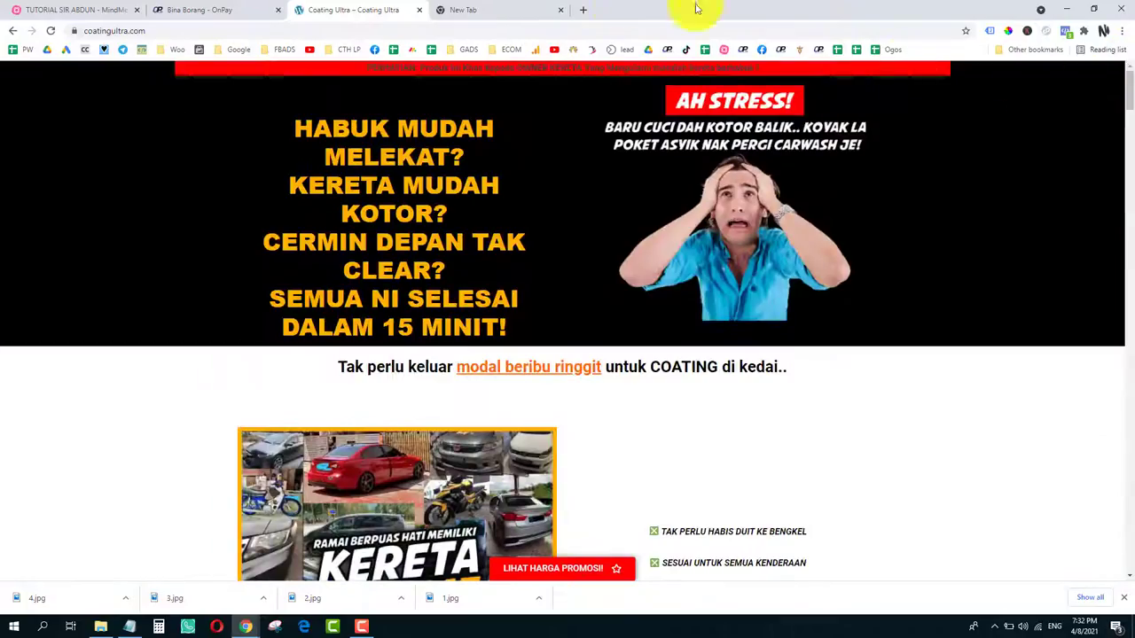
Step: Go to the OnPay website in the empty browser tab and open its Marketplace from the footer links
{"action": "left_click", "coordinate": [514, 9]}
{"action": "left_click", "coordinate": [504, 32]}
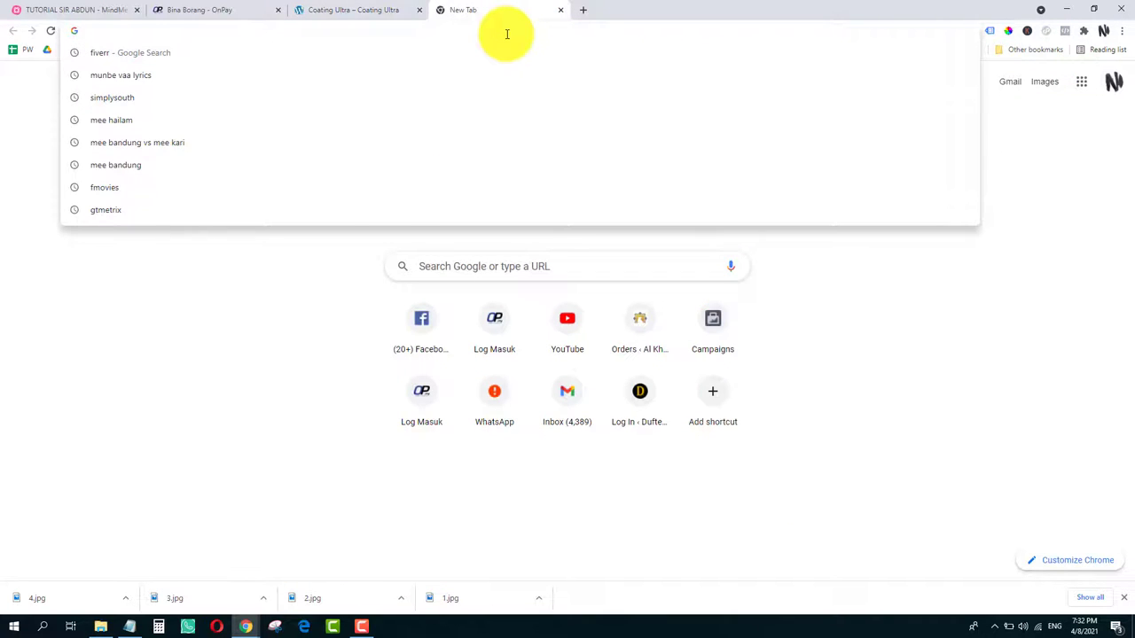
{"action": "type", "text": "ONPAY"}
{"action": "key", "text": "Return"}
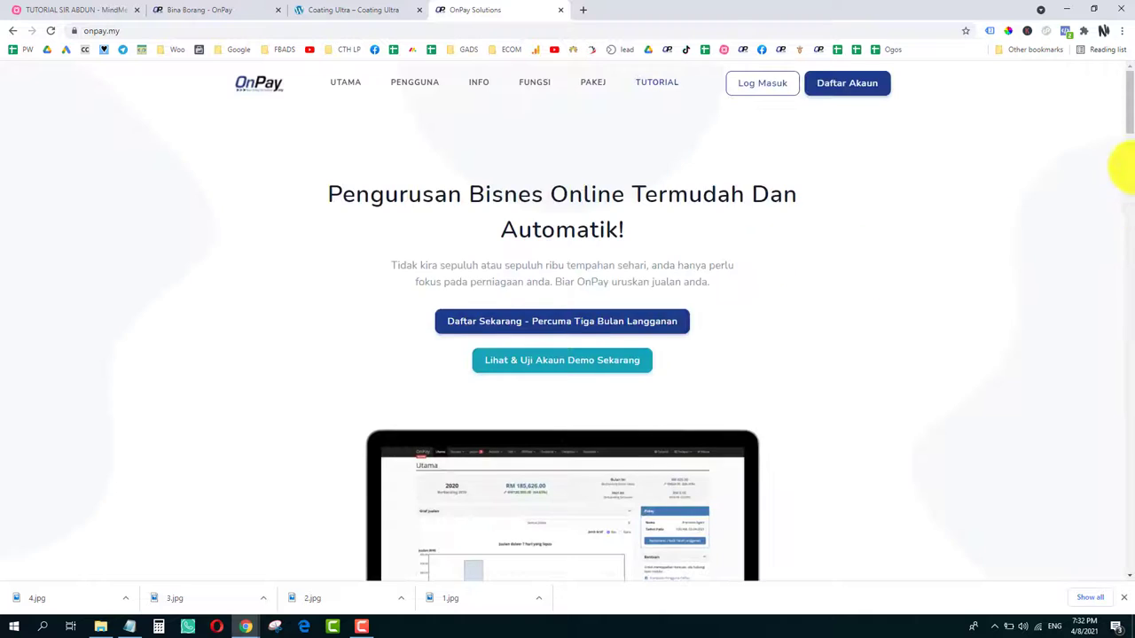
{"action": "left_click_drag", "start_coordinate": [1122, 168], "coordinate": [1130, 571]}
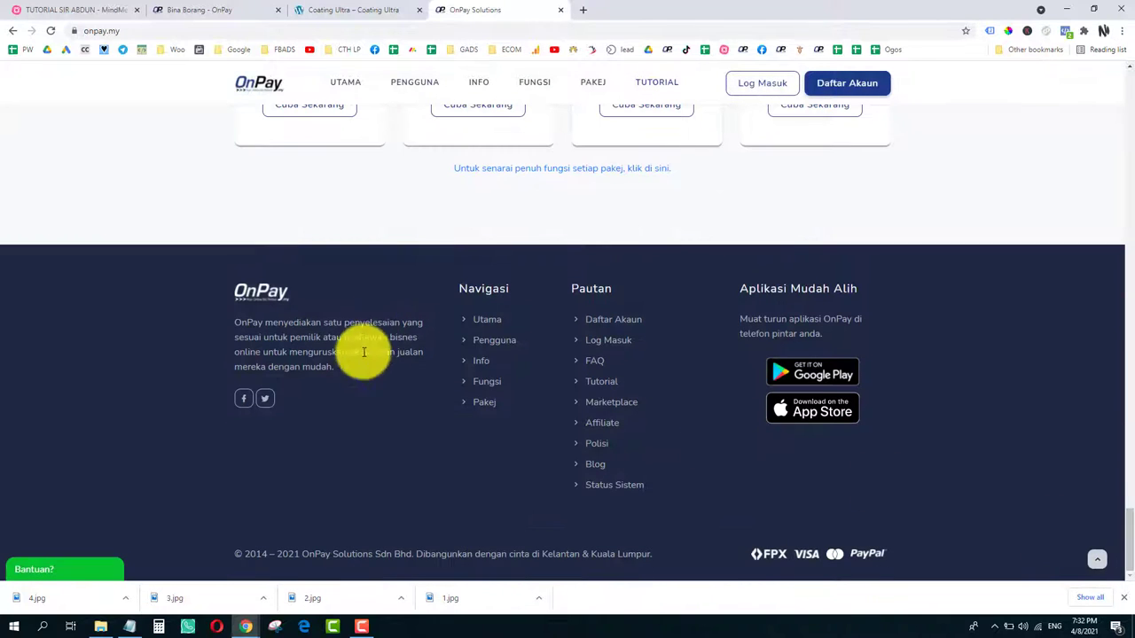
{"action": "left_click", "coordinate": [611, 403]}
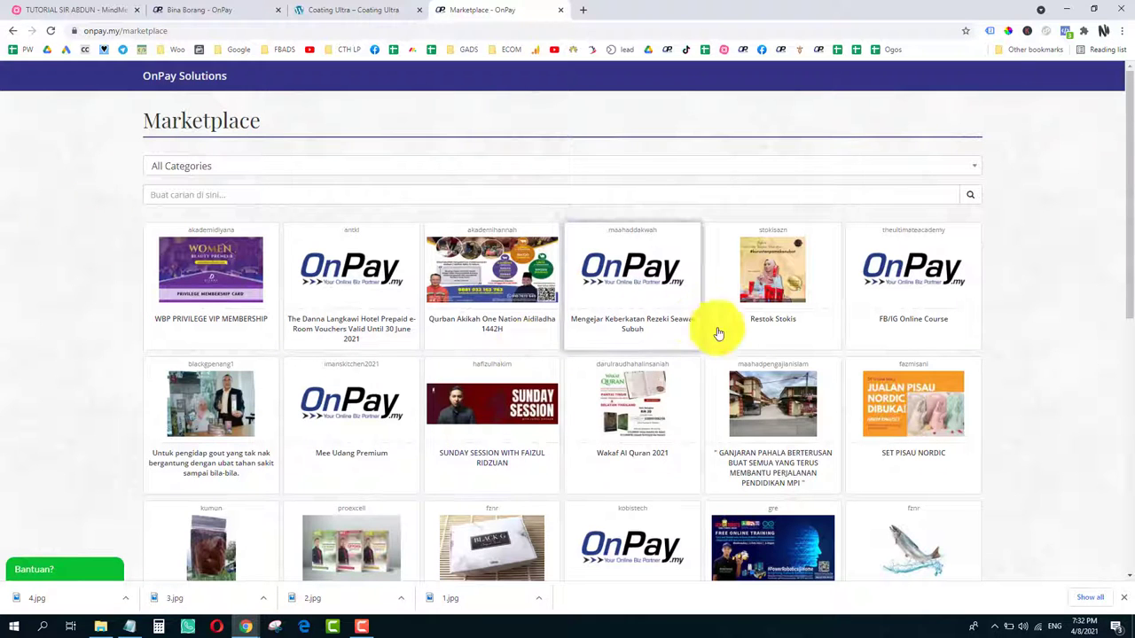
Step: Open the Sos Telur Masin Homemade order form from the Marketplace and examine how its images, videos and testimonials are laid out
{"action": "scroll", "coordinate": [738, 401], "scroll_direction": "down", "scroll_amount": 3}
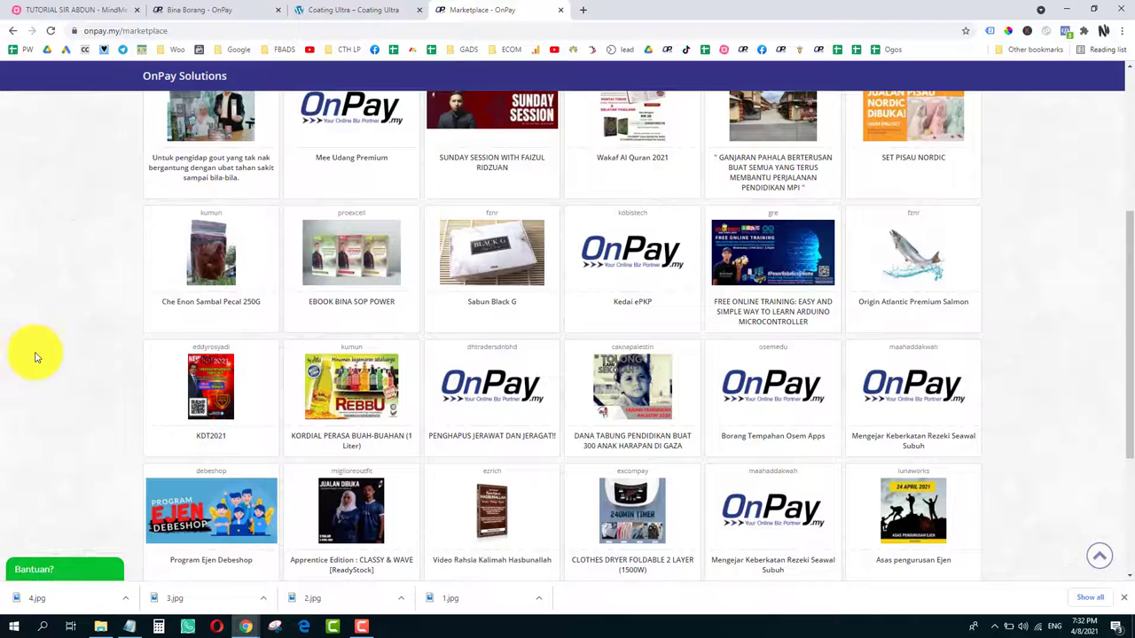
{"action": "scroll", "coordinate": [35, 357], "scroll_direction": "down", "scroll_amount": 3}
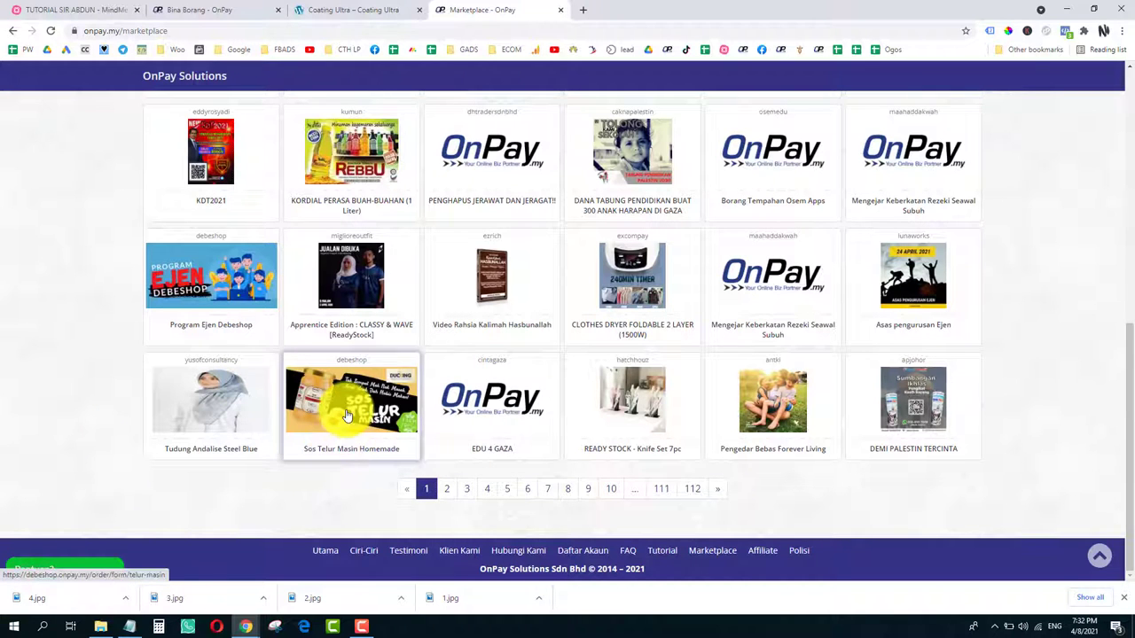
{"action": "left_click", "coordinate": [332, 447]}
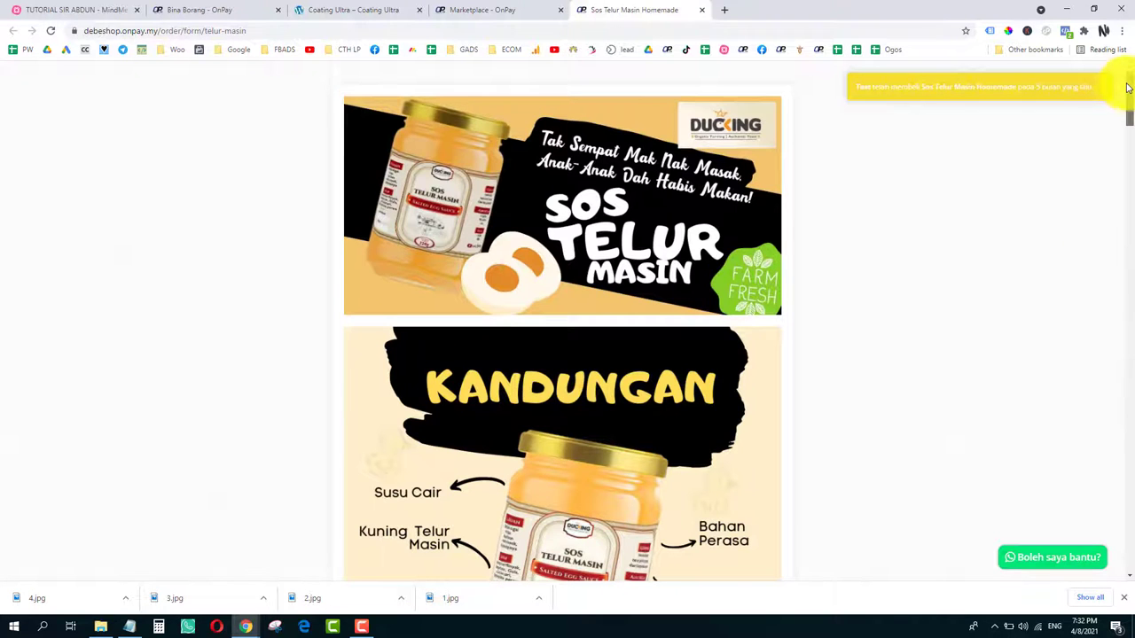
{"action": "left_click_drag", "start_coordinate": [1128, 88], "coordinate": [1128, 259]}
{"action": "left_click_drag", "start_coordinate": [650, 258], "coordinate": [486, 331]}
{"action": "scroll", "coordinate": [529, 330], "scroll_direction": "down", "scroll_amount": 7}
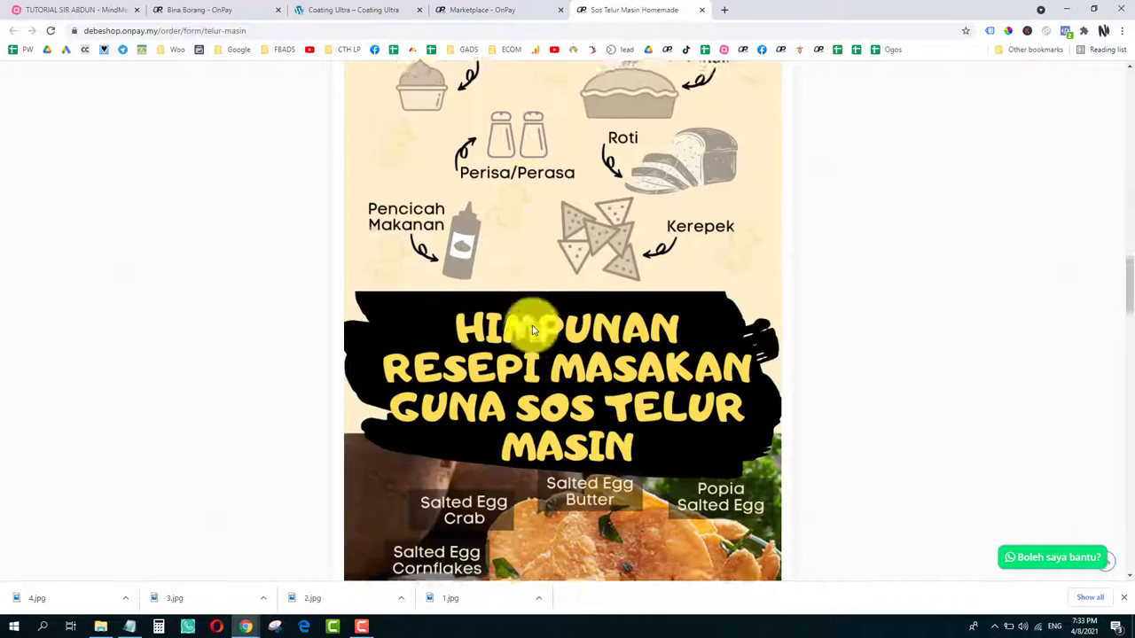
{"action": "scroll", "coordinate": [567, 227], "scroll_direction": "down", "scroll_amount": 7}
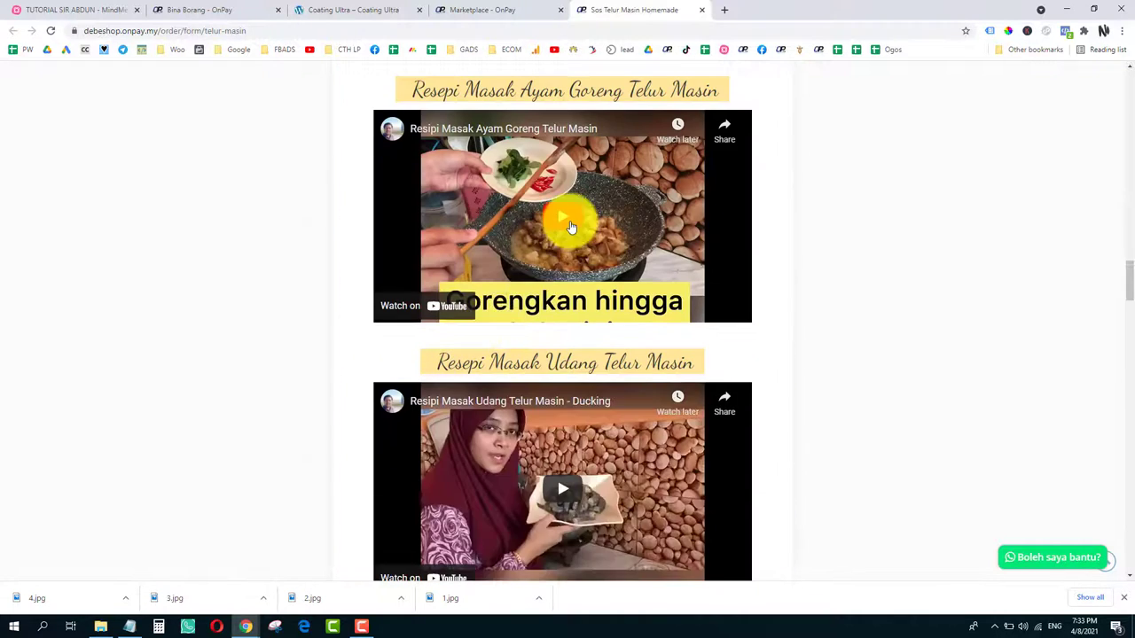
{"action": "left_click_drag", "start_coordinate": [1122, 257], "coordinate": [1125, 299]}
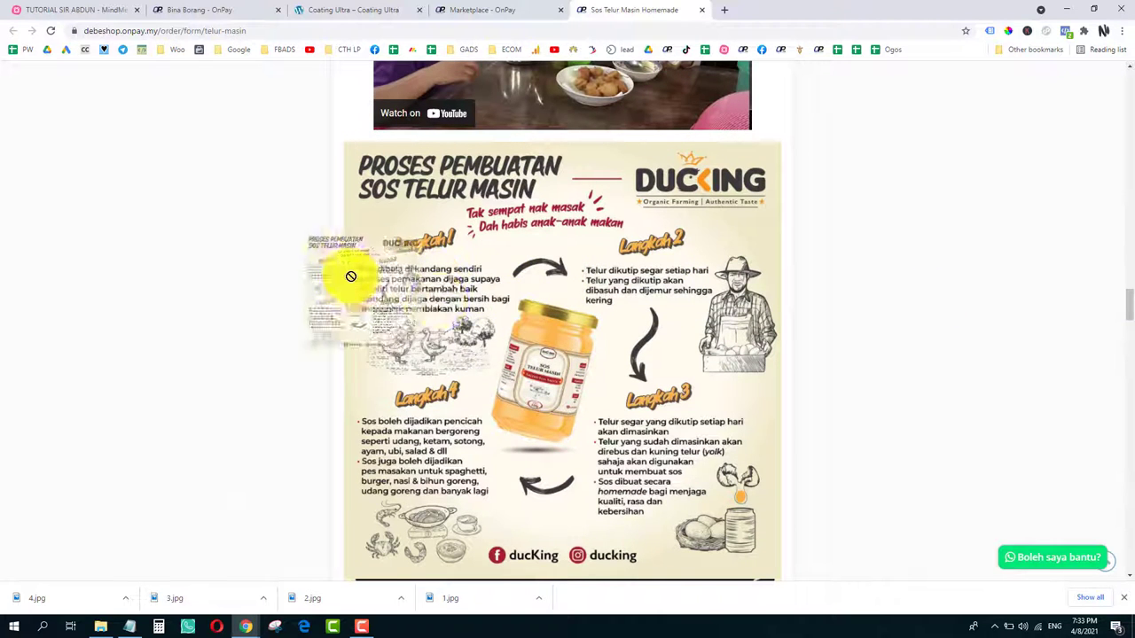
{"action": "scroll", "coordinate": [473, 307], "scroll_direction": "down", "scroll_amount": 6}
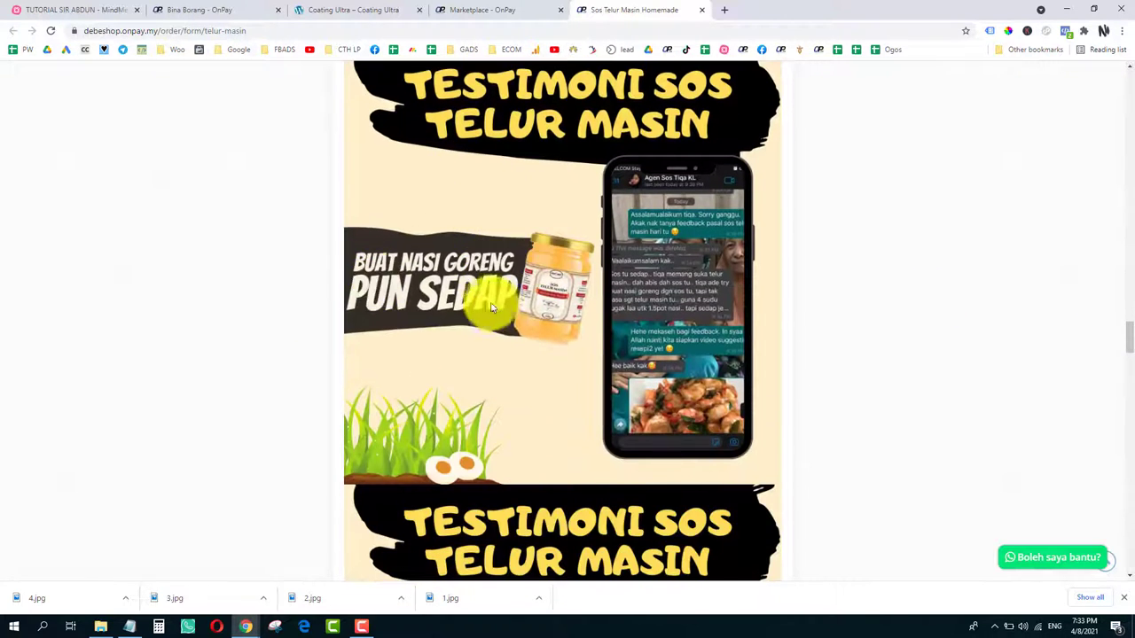
{"action": "scroll", "coordinate": [536, 320], "scroll_direction": "down", "scroll_amount": 4}
{"action": "scroll", "coordinate": [509, 326], "scroll_direction": "down", "scroll_amount": 6}
{"action": "scroll", "coordinate": [511, 326], "scroll_direction": "down", "scroll_amount": 15}
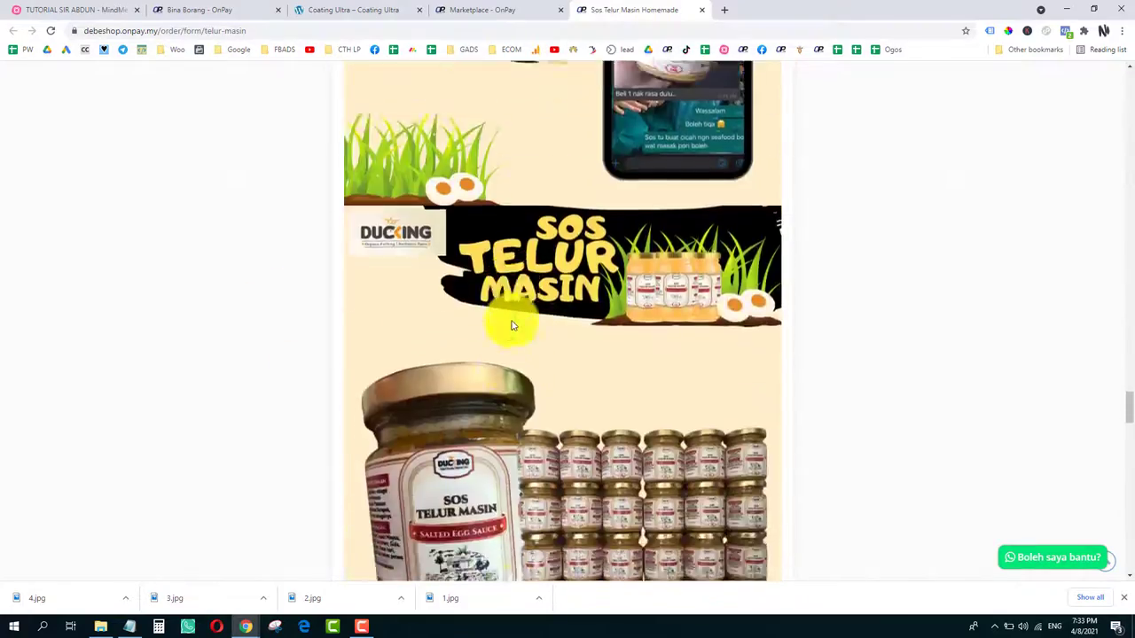
{"action": "scroll", "coordinate": [512, 321], "scroll_direction": "up", "scroll_amount": 4}
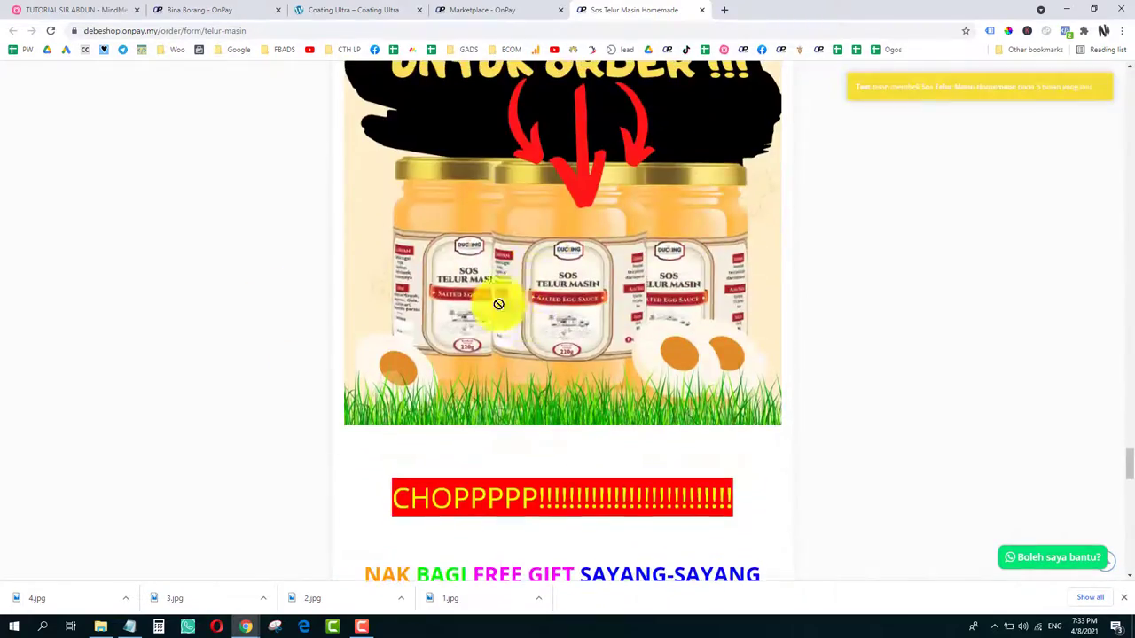
{"action": "left_click_drag", "start_coordinate": [1122, 493], "coordinate": [1129, 78]}
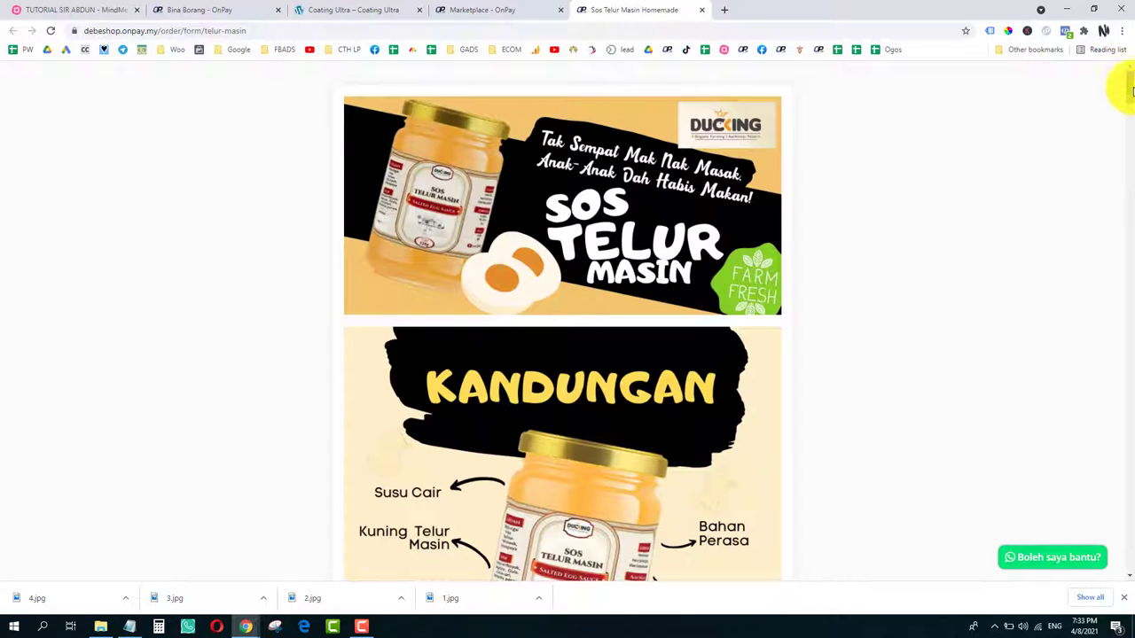
{"action": "scroll", "coordinate": [1128, 89], "scroll_direction": "down", "scroll_amount": 8}
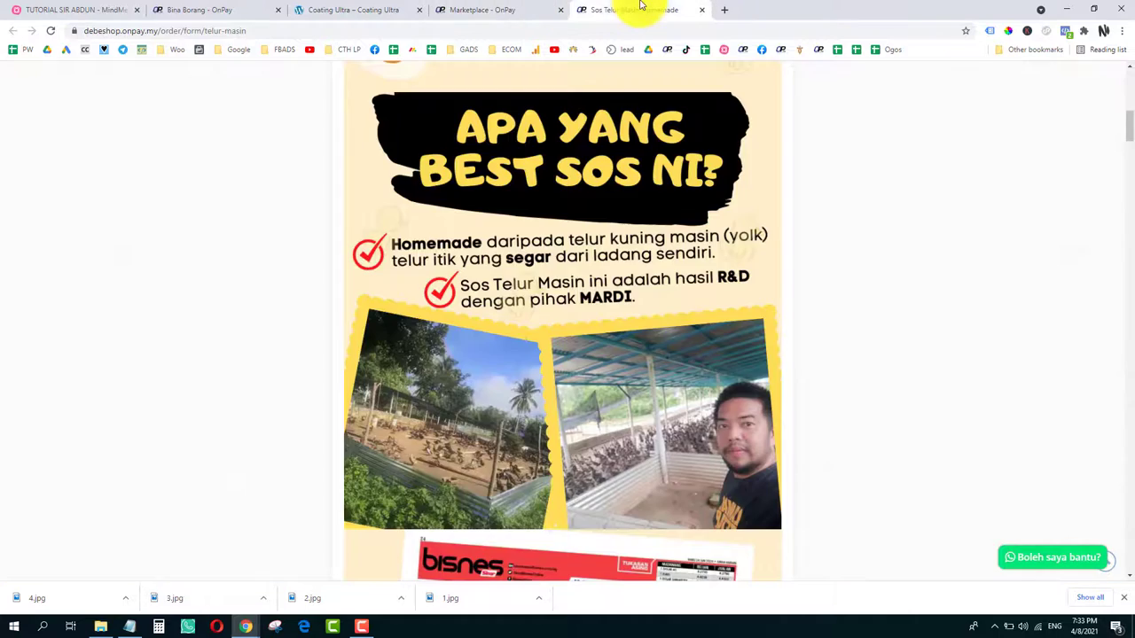
Step: Return to the Marketplace and filter its listings by the Health & Beauty category
{"action": "left_click", "coordinate": [476, 9]}
{"action": "scroll", "coordinate": [581, 409], "scroll_direction": "up", "scroll_amount": 5}
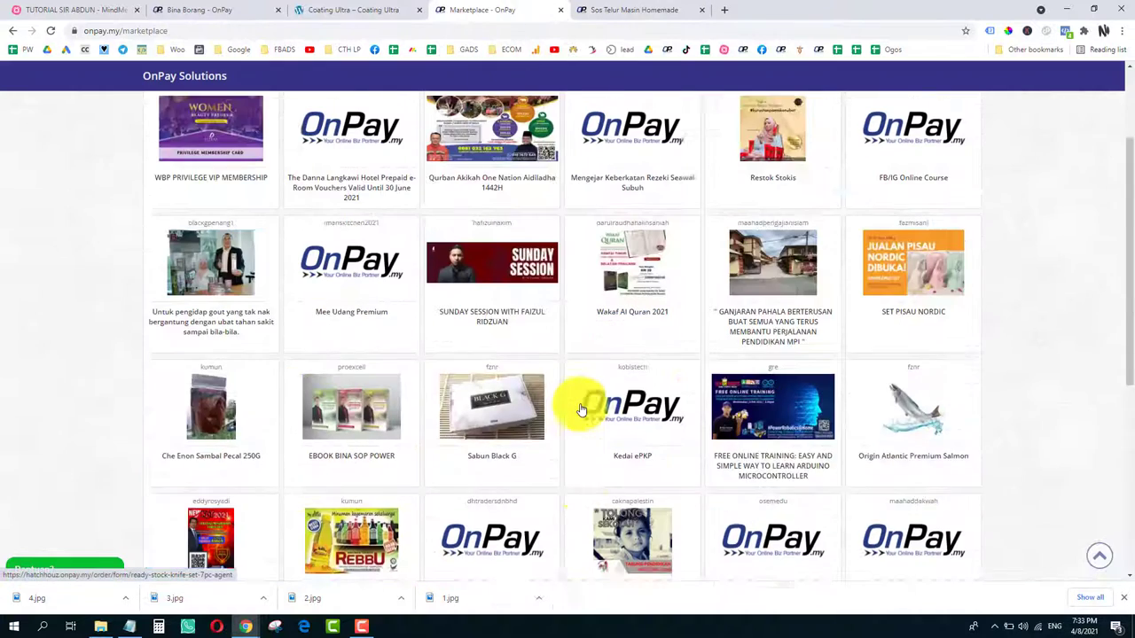
{"action": "scroll", "coordinate": [580, 410], "scroll_direction": "up", "scroll_amount": 2}
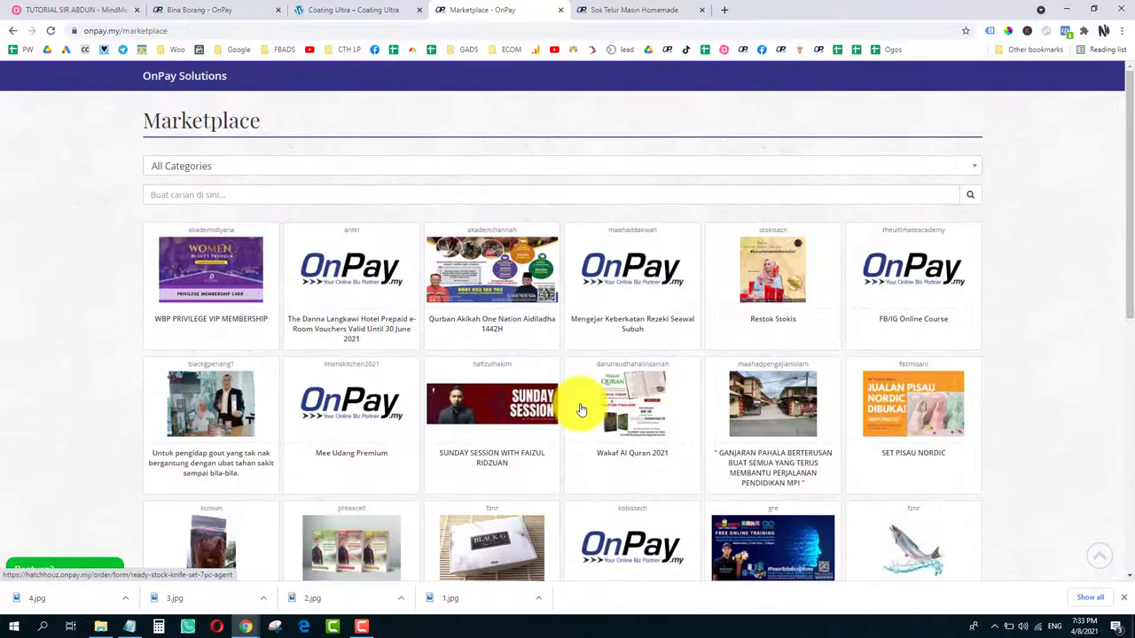
{"action": "left_click", "coordinate": [207, 166]}
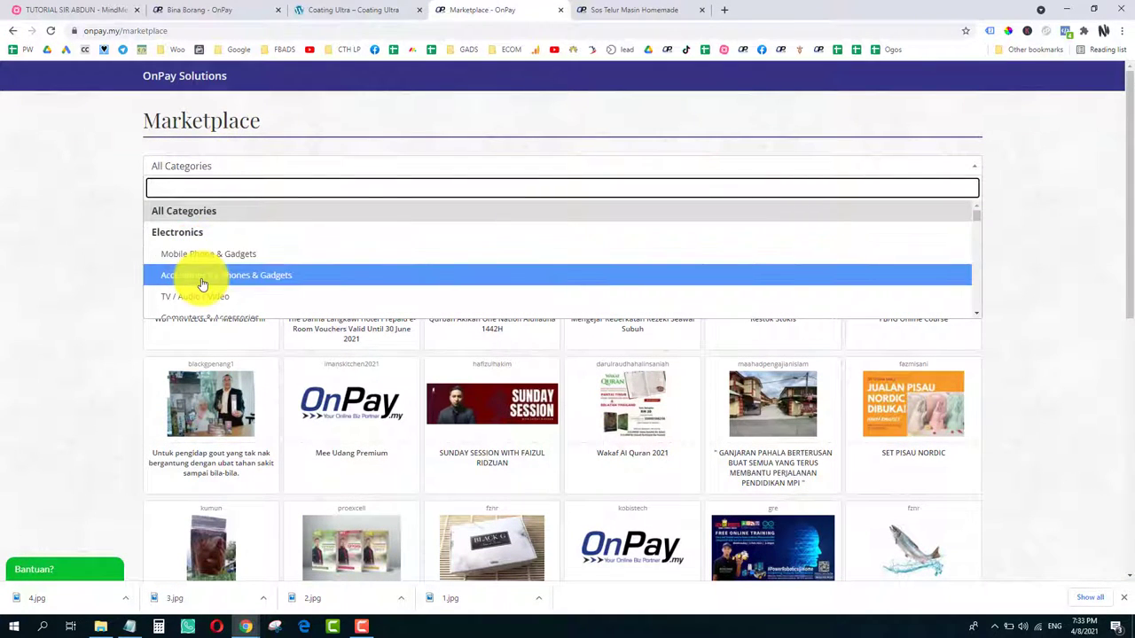
{"action": "scroll", "coordinate": [213, 281], "scroll_direction": "down", "scroll_amount": 1}
{"action": "scroll", "coordinate": [228, 271], "scroll_direction": "down", "scroll_amount": 3}
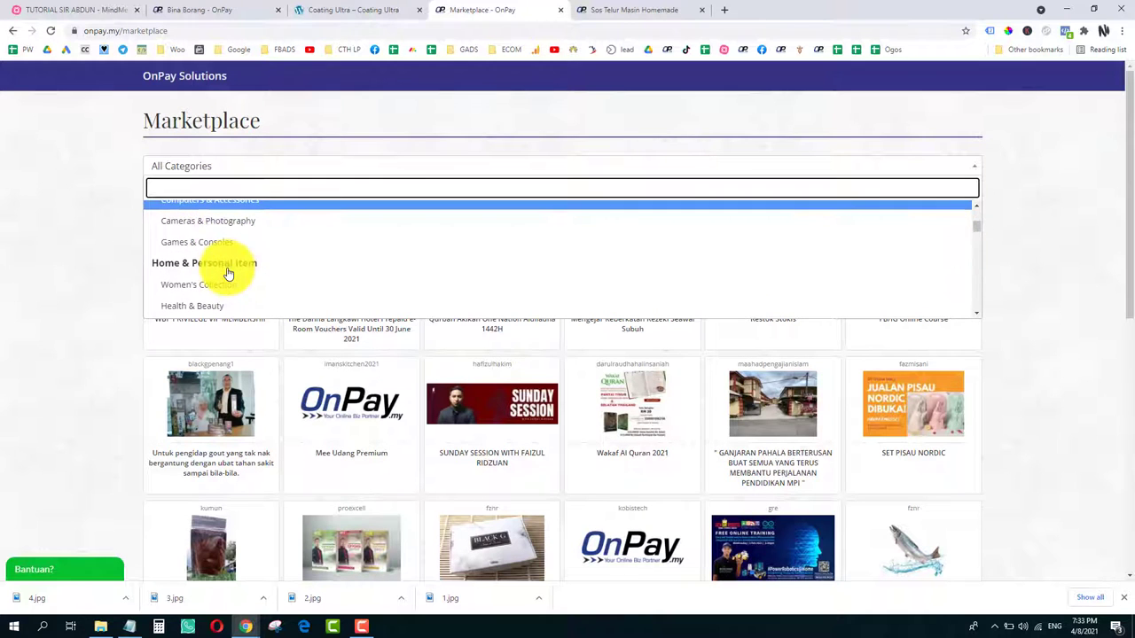
{"action": "left_click", "coordinate": [225, 249]}
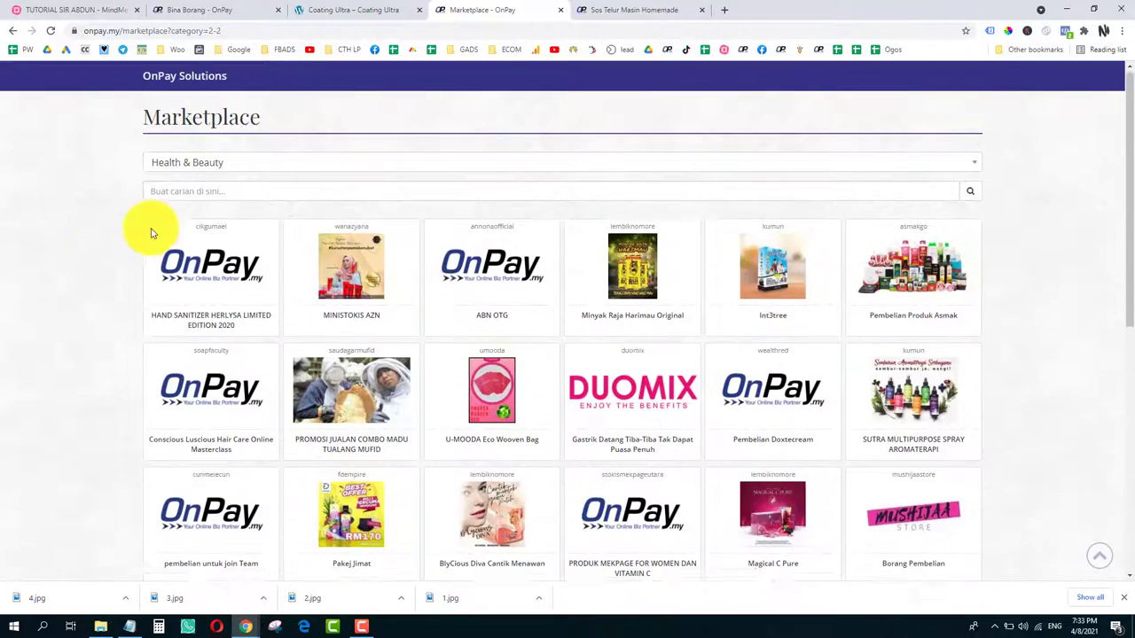
Step: Open the Int3tree order form, examine its sales content and purchase section, and return to the Marketplace
{"action": "left_click", "coordinate": [772, 266]}
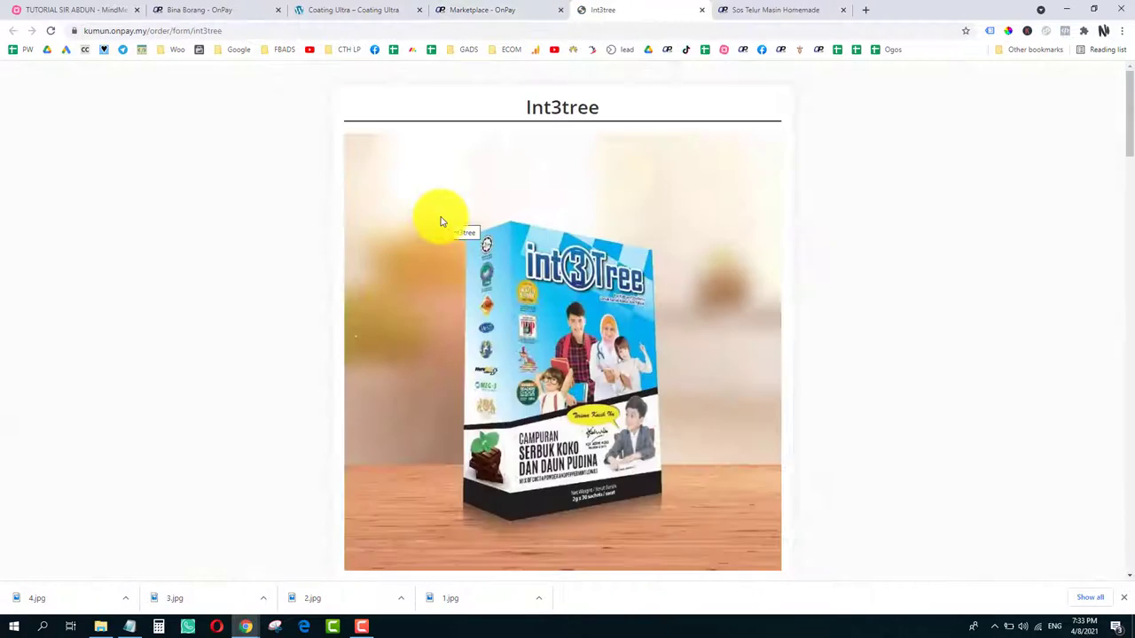
{"action": "scroll", "coordinate": [442, 222], "scroll_direction": "down", "scroll_amount": 6}
{"action": "scroll", "coordinate": [458, 250], "scroll_direction": "down", "scroll_amount": 20}
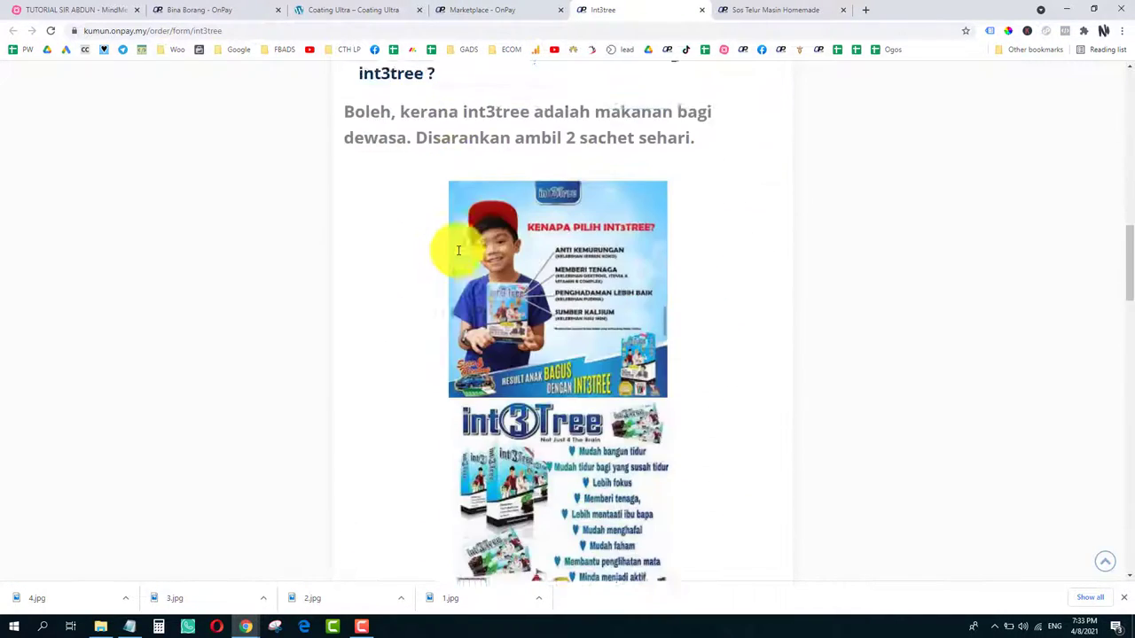
{"action": "scroll", "coordinate": [459, 254], "scroll_direction": "down", "scroll_amount": 5}
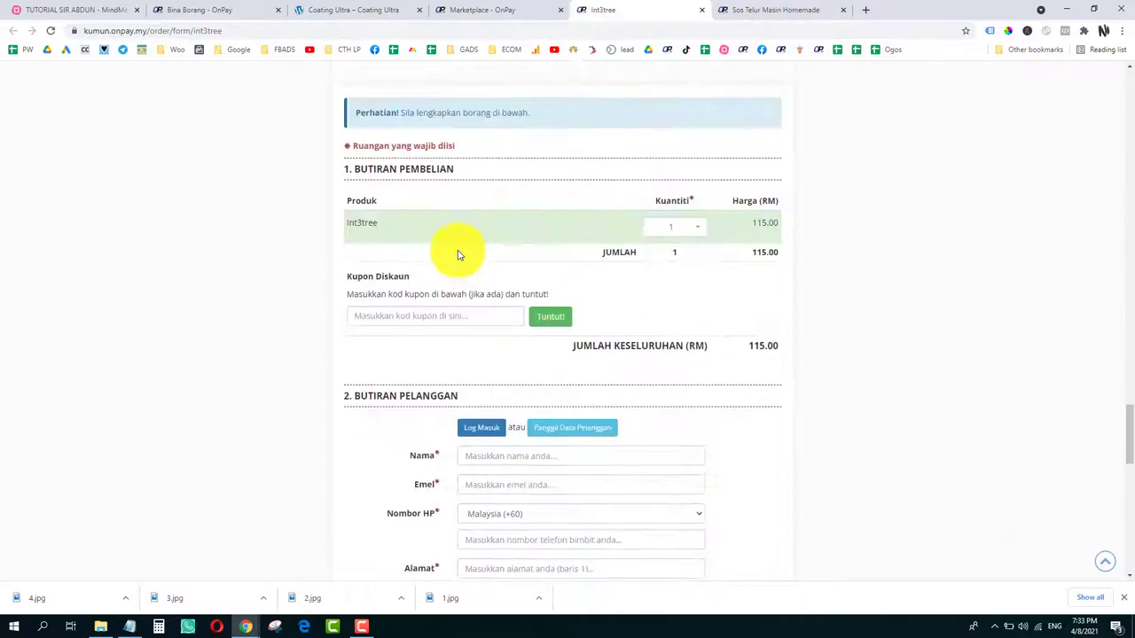
{"action": "scroll", "coordinate": [456, 254], "scroll_direction": "up", "scroll_amount": 9}
{"action": "left_click", "coordinate": [502, 7]}
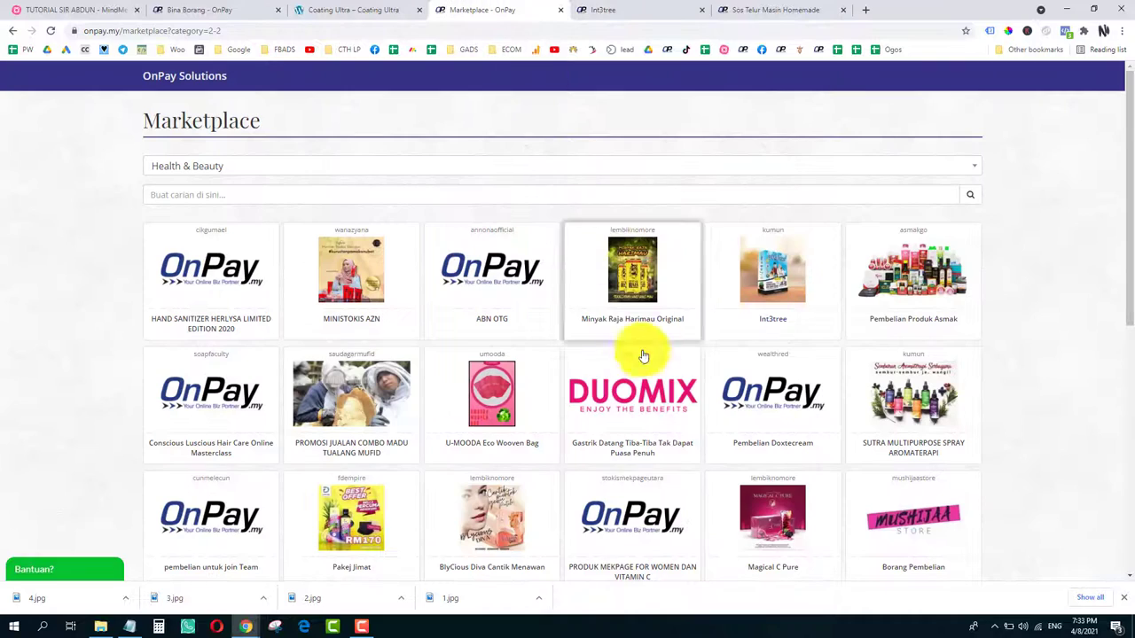
Step: Open the Sabun Pisang order form from the Marketplace, examine its images and testimonials, and return to the Marketplace
{"action": "scroll", "coordinate": [337, 383], "scroll_direction": "down", "scroll_amount": 3}
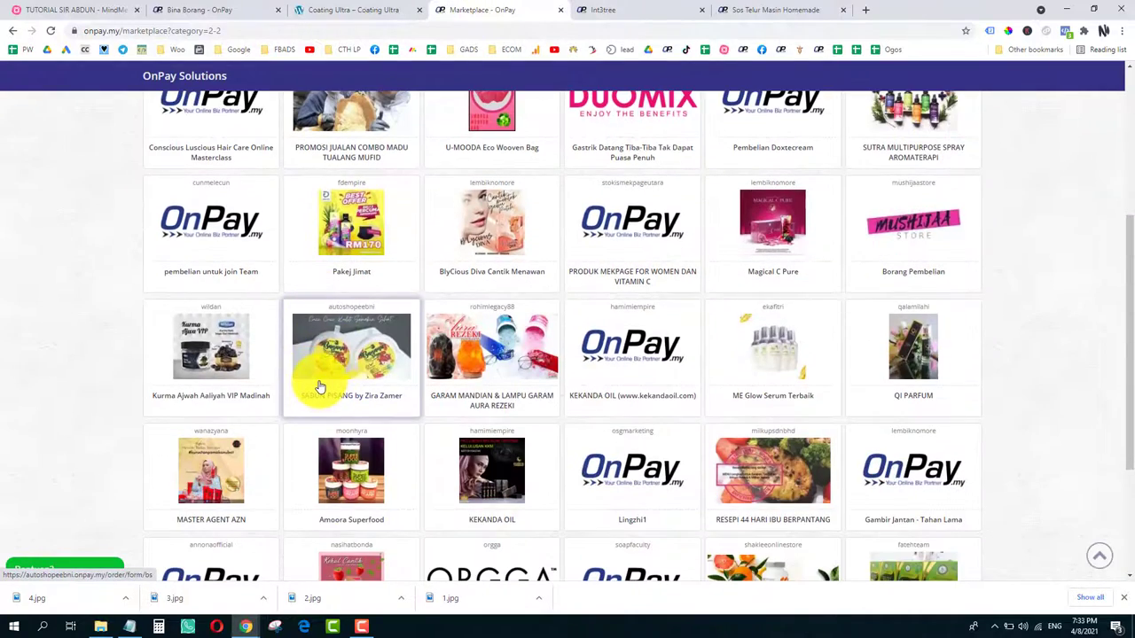
{"action": "scroll", "coordinate": [88, 363], "scroll_direction": "down", "scroll_amount": 2}
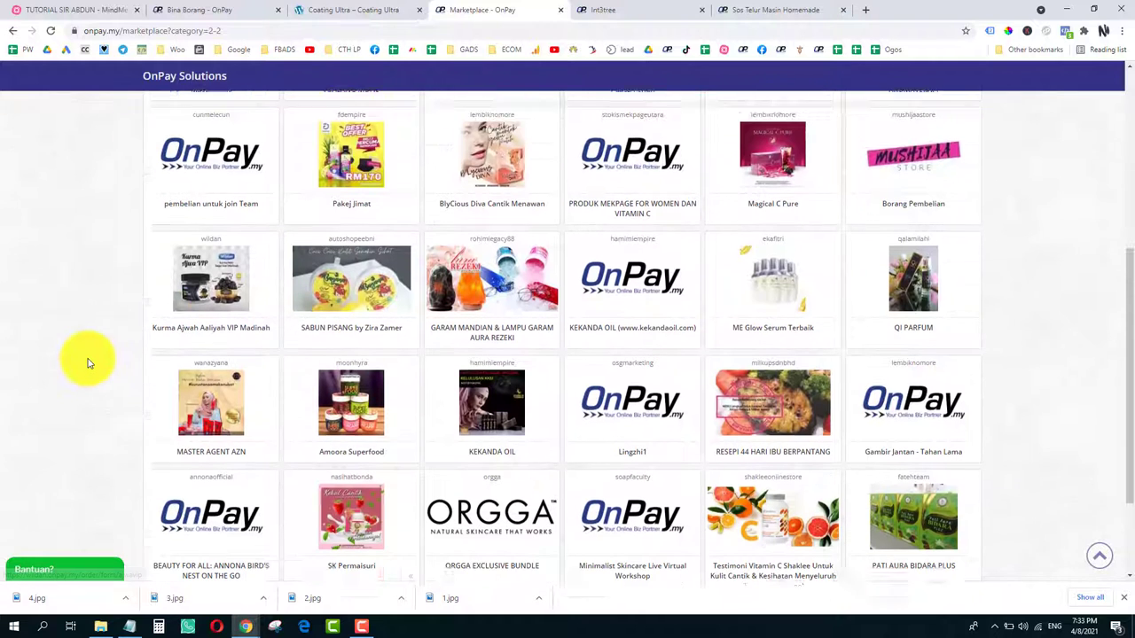
{"action": "left_click", "coordinate": [376, 233]}
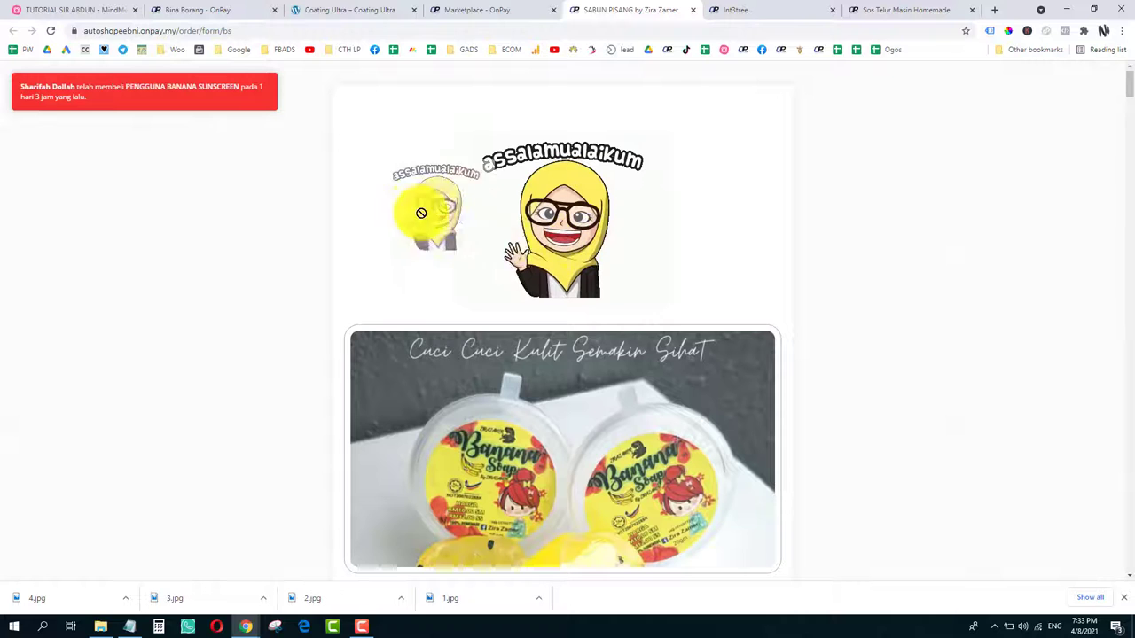
{"action": "scroll", "coordinate": [543, 260], "scroll_direction": "down", "scroll_amount": 9}
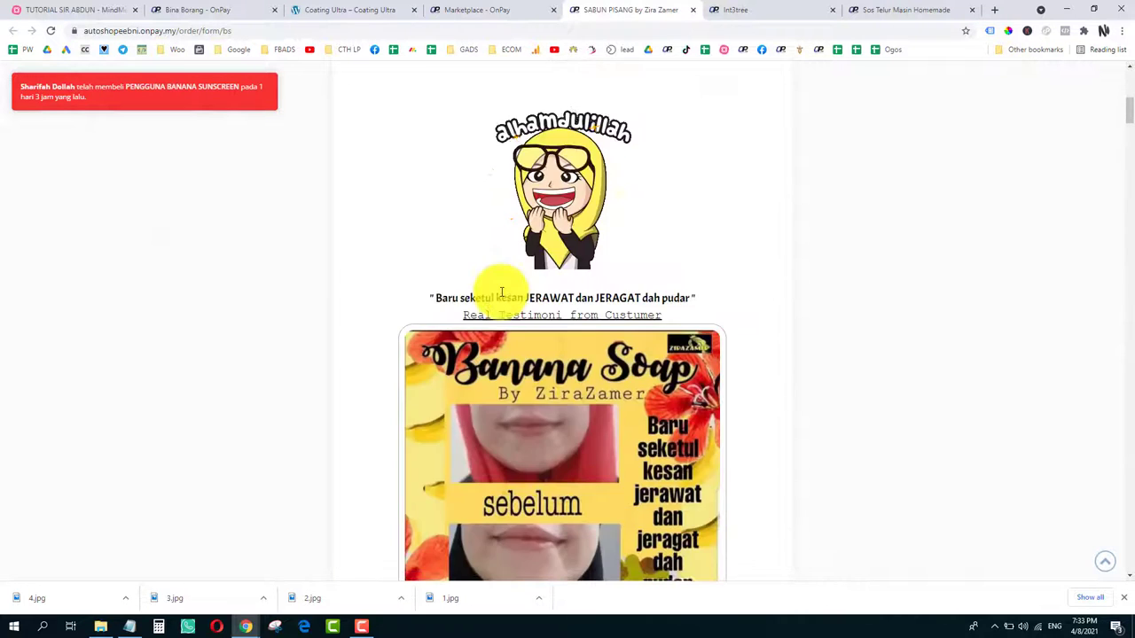
{"action": "scroll", "coordinate": [475, 246], "scroll_direction": "down", "scroll_amount": 9}
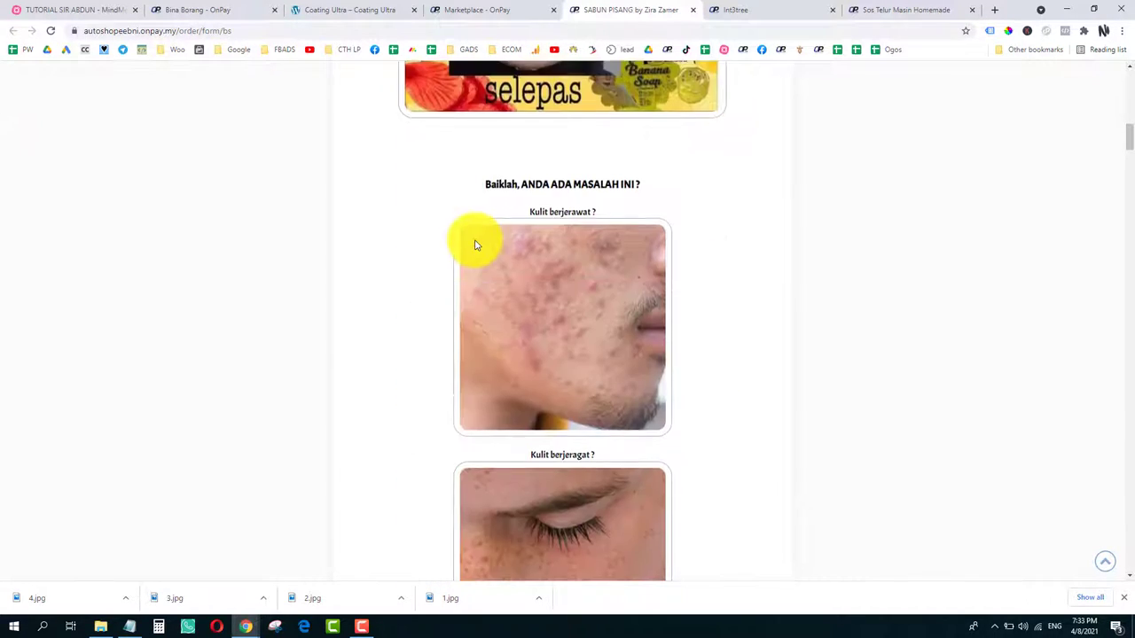
{"action": "left_click_drag", "start_coordinate": [1127, 159], "coordinate": [1125, 106]}
{"action": "left_click", "coordinate": [552, 4]}
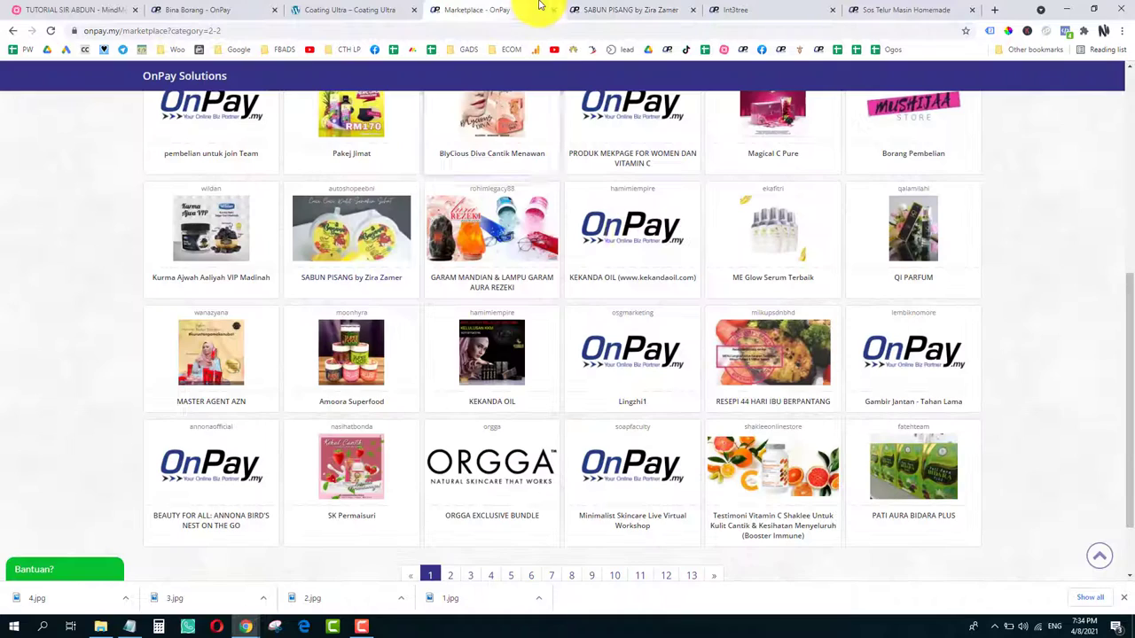
Step: Open the Kurma Ajwah Aaliyah VIP Madinah order form from the Marketplace and examine its headline, problem, benefits and pricing content
{"action": "scroll", "coordinate": [291, 335], "scroll_direction": "down", "scroll_amount": 1}
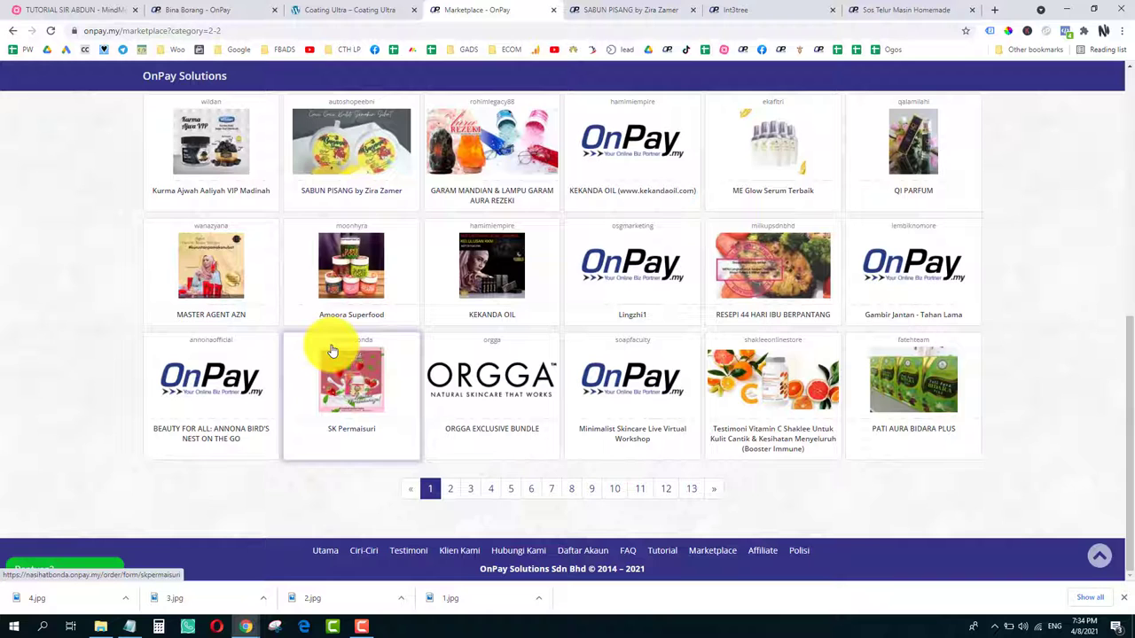
{"action": "scroll", "coordinate": [266, 265], "scroll_direction": "up", "scroll_amount": 1}
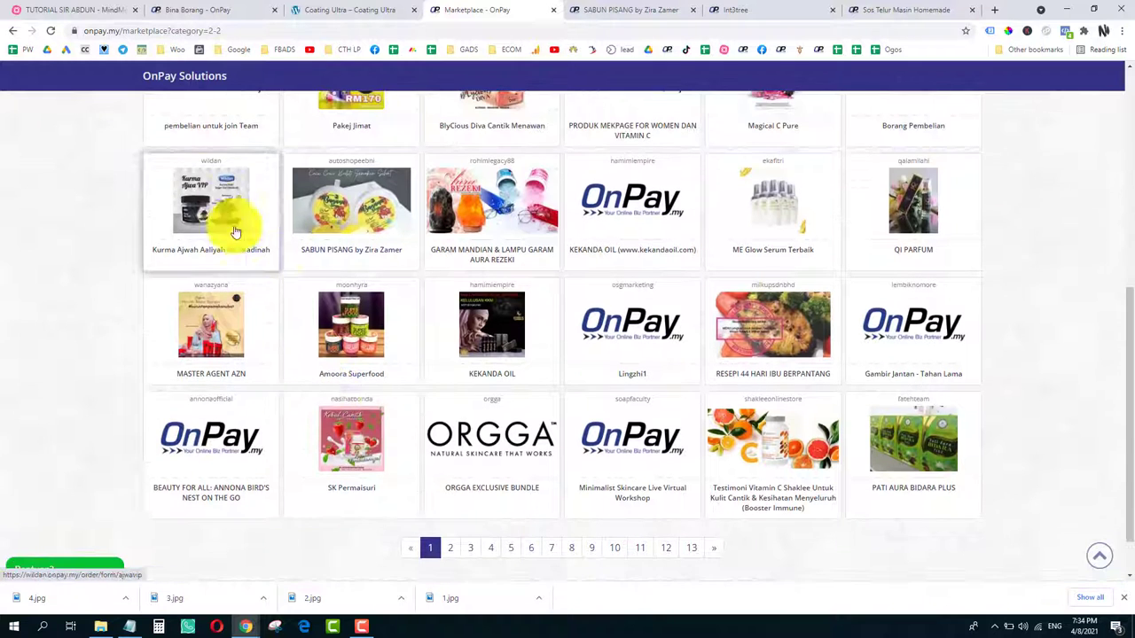
{"action": "left_click", "coordinate": [233, 228]}
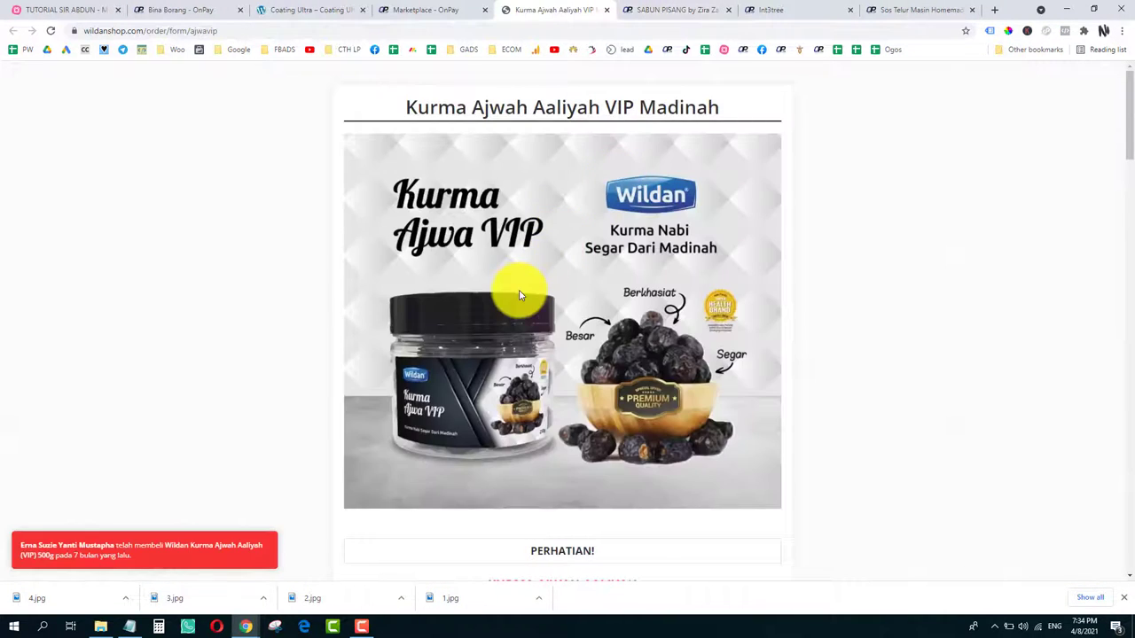
{"action": "scroll", "coordinate": [520, 293], "scroll_direction": "down", "scroll_amount": 6}
{"action": "scroll", "coordinate": [519, 293], "scroll_direction": "up", "scroll_amount": 6}
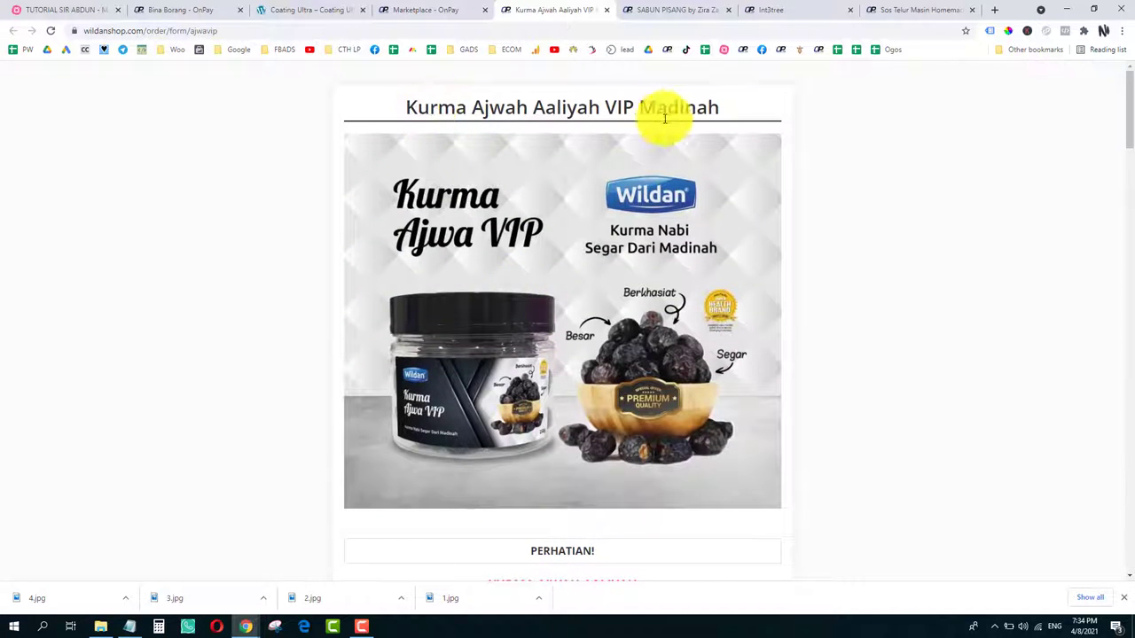
{"action": "scroll", "coordinate": [498, 283], "scroll_direction": "down", "scroll_amount": 4}
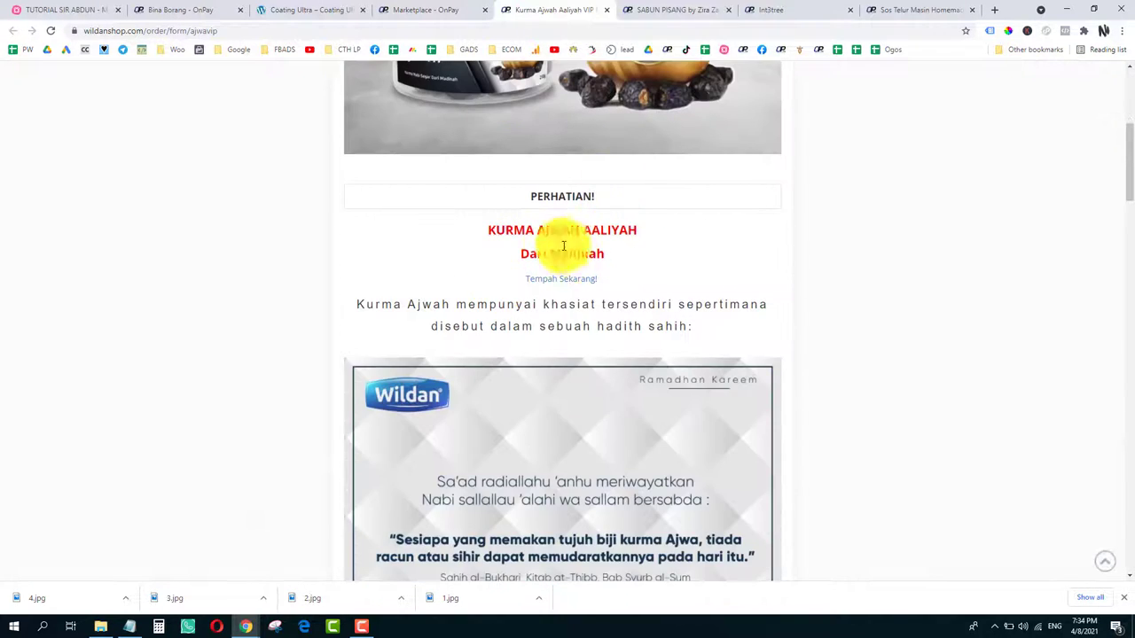
{"action": "scroll", "coordinate": [504, 293], "scroll_direction": "down", "scroll_amount": 6}
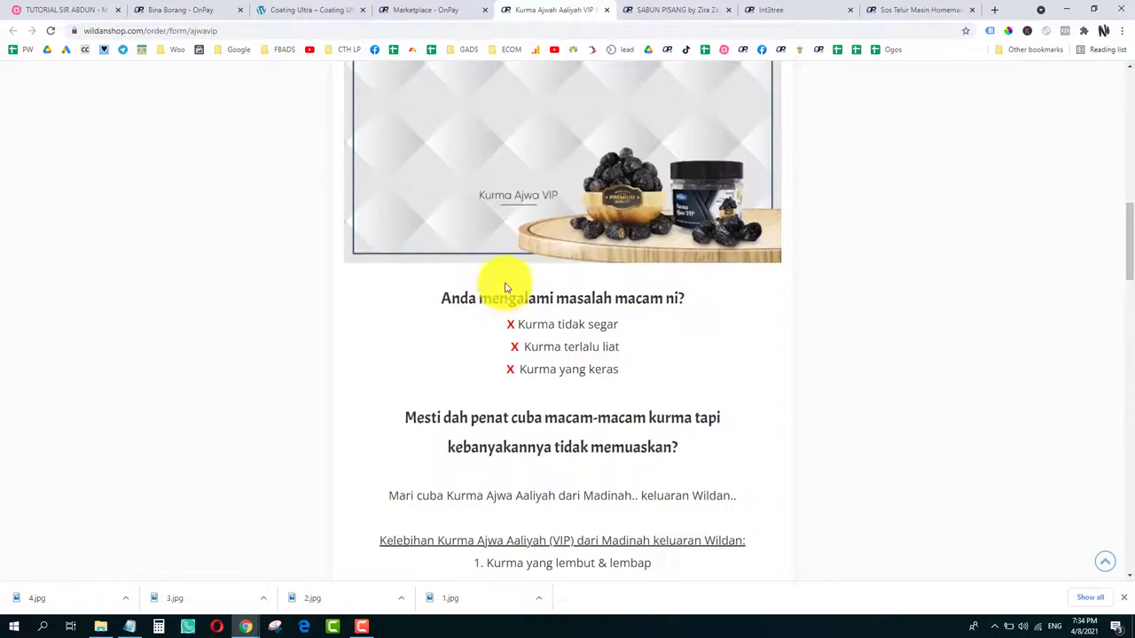
{"action": "scroll", "coordinate": [506, 288], "scroll_direction": "down", "scroll_amount": 8}
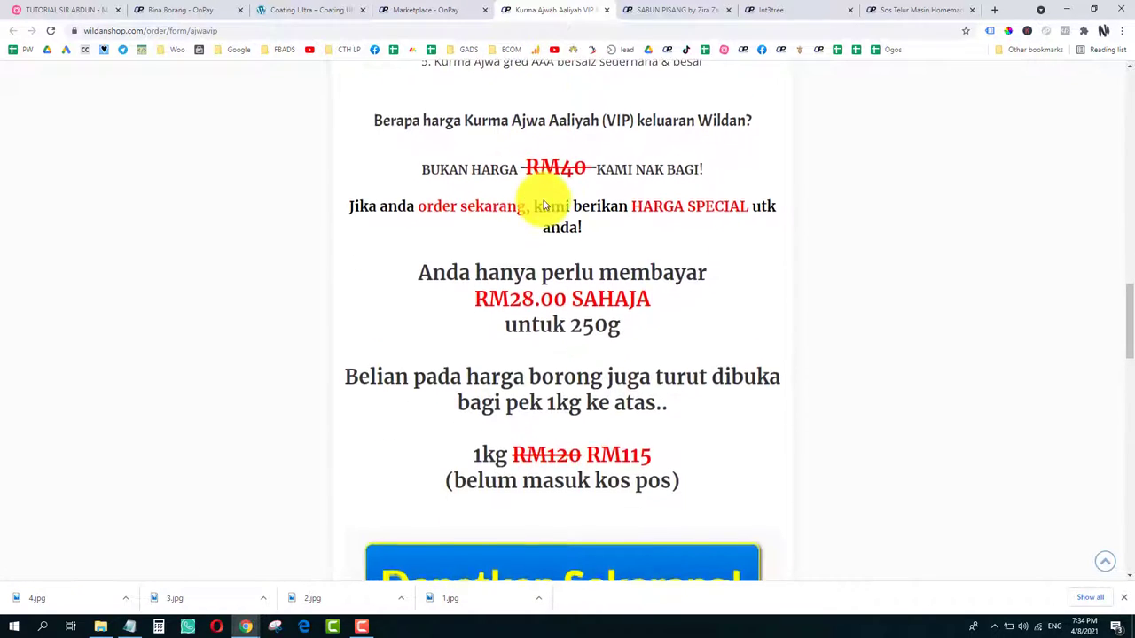
Step: Examine the Kurma Ajwah form's order banner, purchase, customer and payment sections, and close the opened example forms
{"action": "scroll", "coordinate": [545, 206], "scroll_direction": "down", "scroll_amount": 5}
{"action": "scroll", "coordinate": [602, 177], "scroll_direction": "up", "scroll_amount": 1}
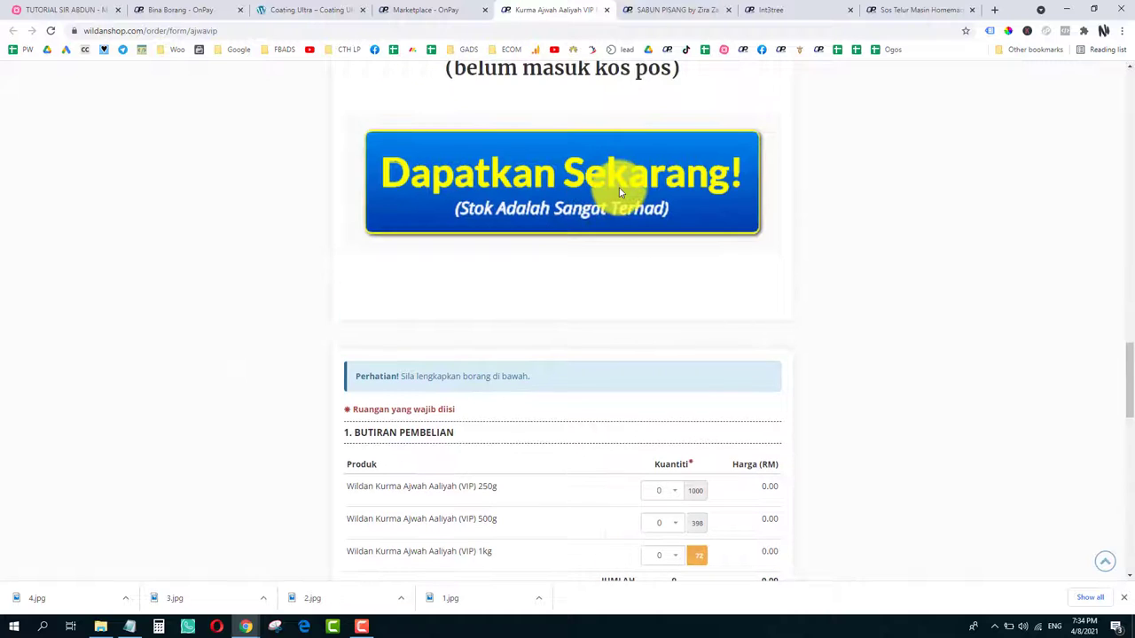
{"action": "scroll", "coordinate": [585, 309], "scroll_direction": "down", "scroll_amount": 3}
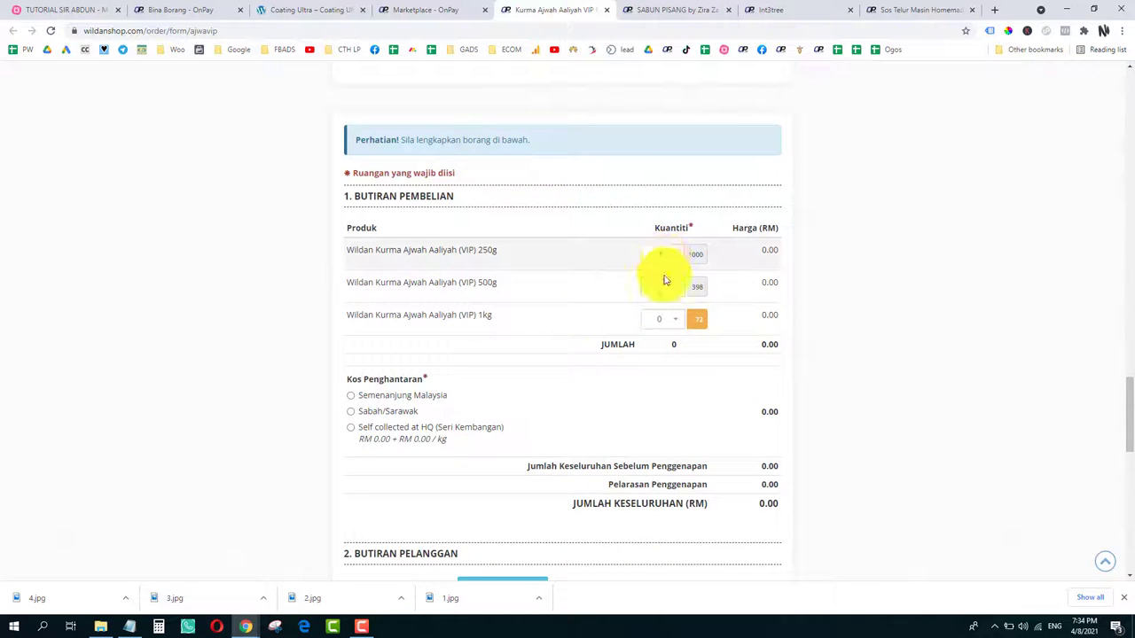
{"action": "scroll", "coordinate": [665, 337], "scroll_direction": "down", "scroll_amount": 8}
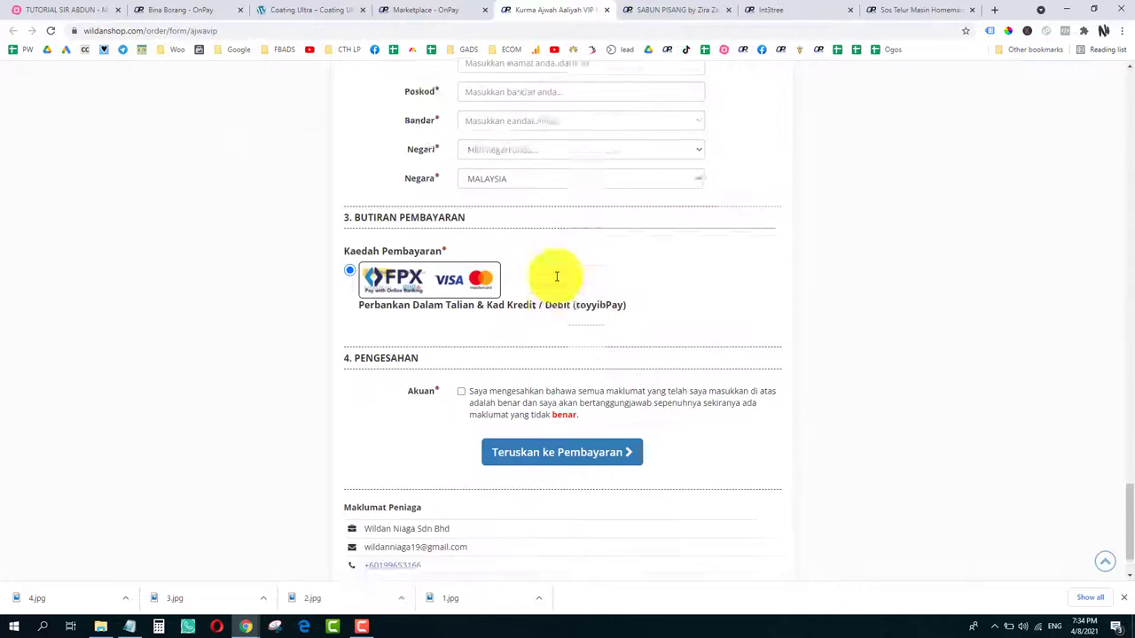
{"action": "scroll", "coordinate": [556, 276], "scroll_direction": "down", "scroll_amount": 1}
{"action": "scroll", "coordinate": [567, 151], "scroll_direction": "up", "scroll_amount": 1}
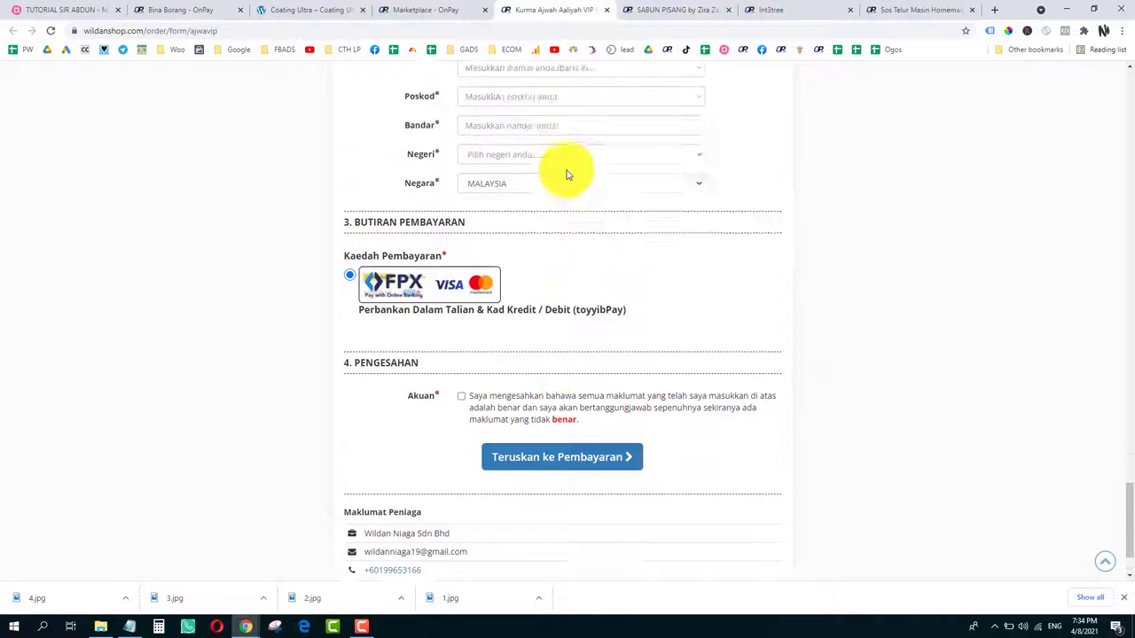
{"action": "scroll", "coordinate": [567, 174], "scroll_direction": "up", "scroll_amount": 2}
{"action": "left_click", "coordinate": [607, 11]}
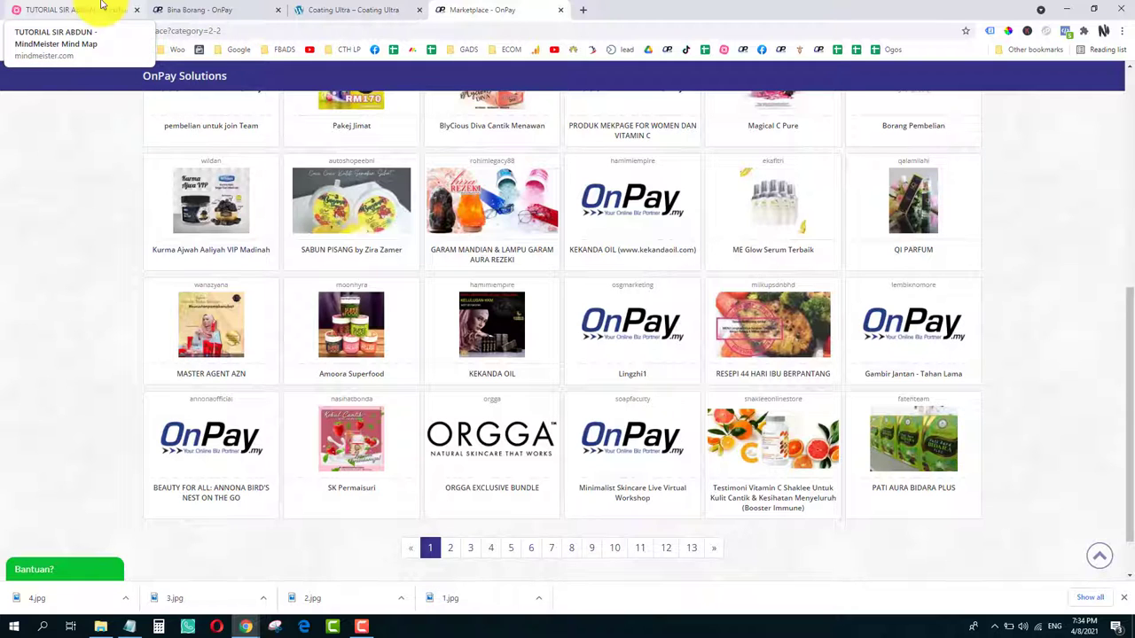
Step: Return to the order form builder and compare its empty Teks area with the Marketplace and the Coating Ultra landing page
{"action": "left_click", "coordinate": [102, 7]}
{"action": "left_click", "coordinate": [262, 7]}
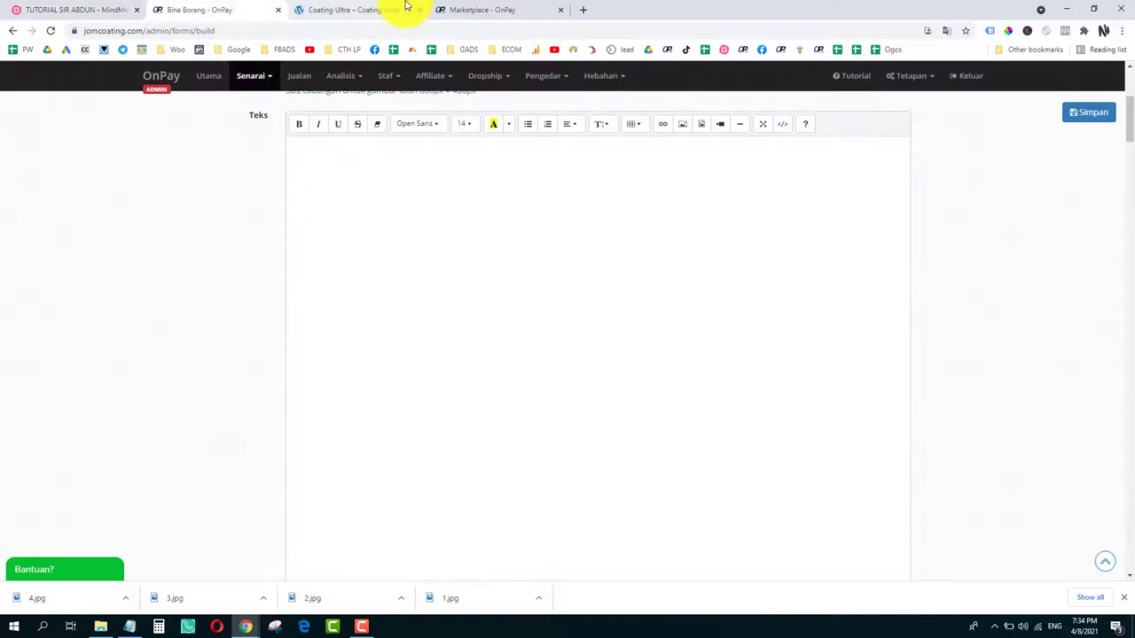
{"action": "scroll", "coordinate": [516, 254], "scroll_direction": "up", "scroll_amount": 1}
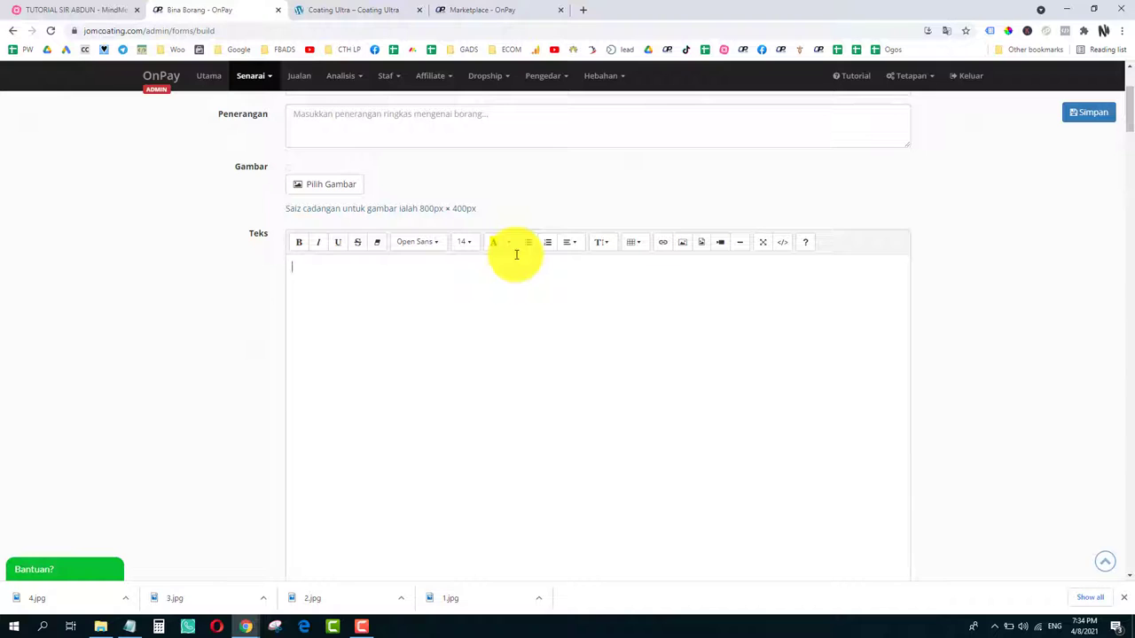
{"action": "left_click", "coordinate": [510, 9]}
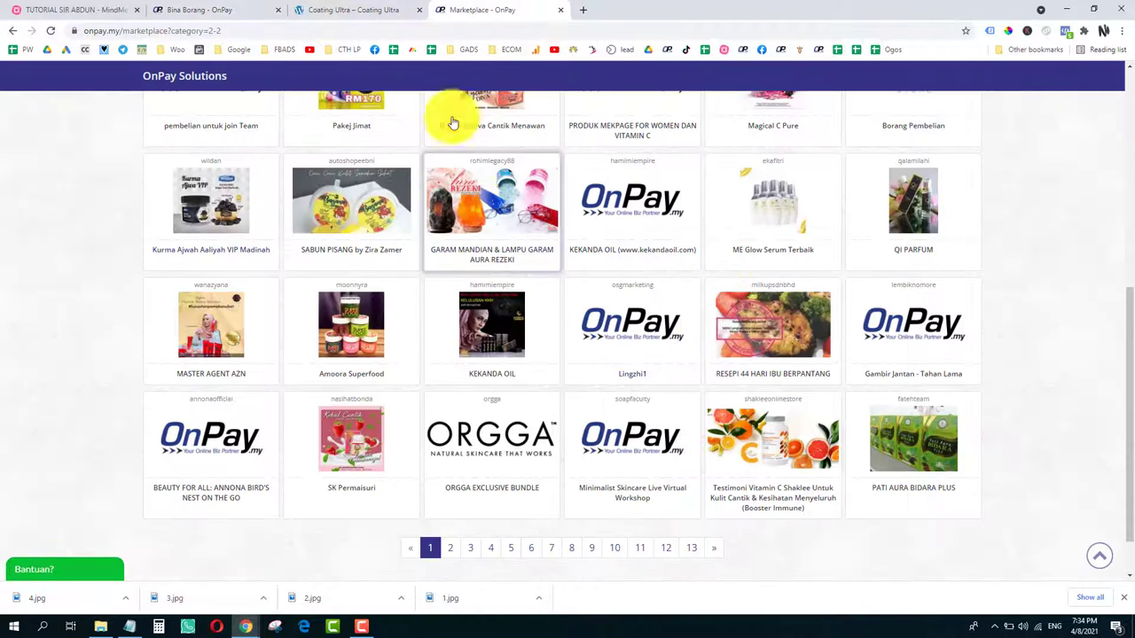
{"action": "left_click", "coordinate": [352, 9]}
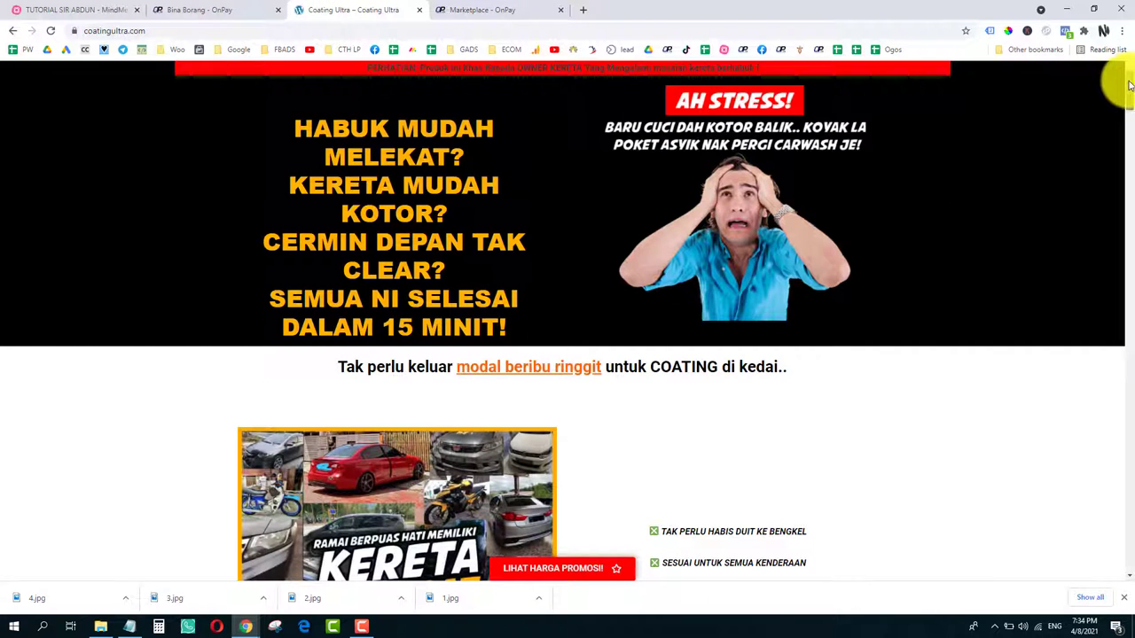
{"action": "left_click", "coordinate": [186, 9]}
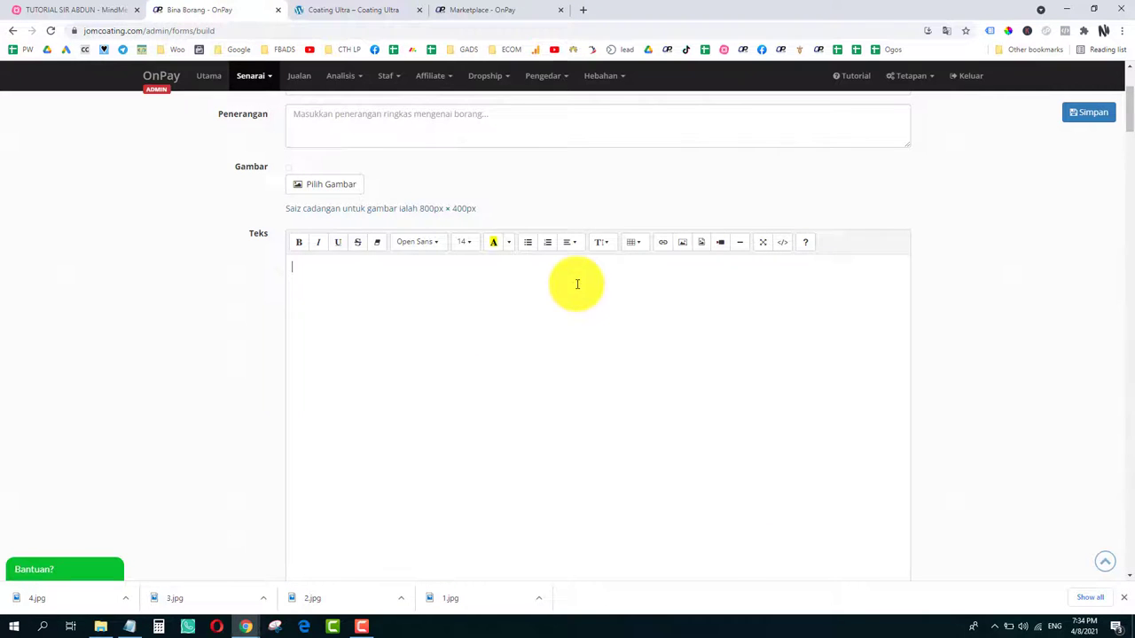
{"action": "left_click", "coordinate": [366, 9]}
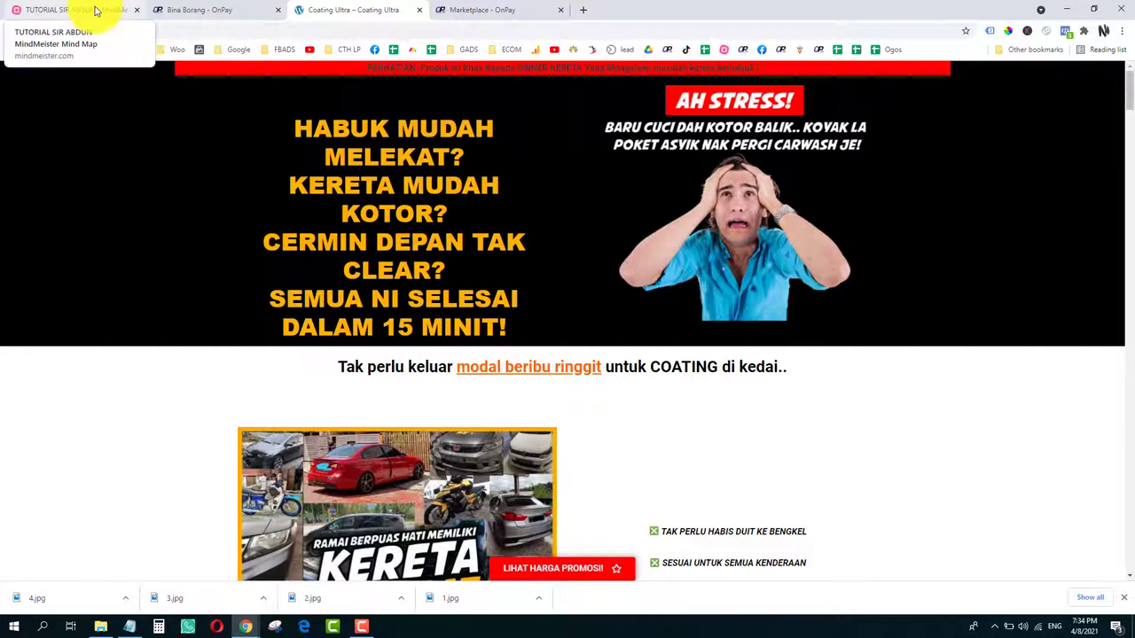
{"action": "left_click", "coordinate": [232, 13]}
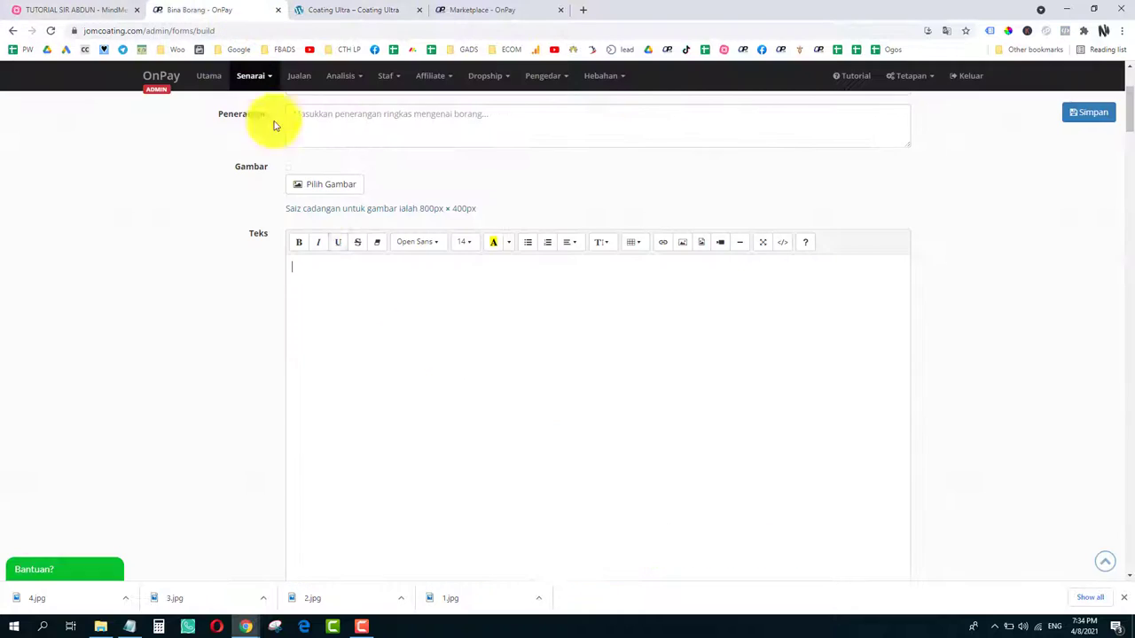
{"action": "left_click", "coordinate": [598, 376]}
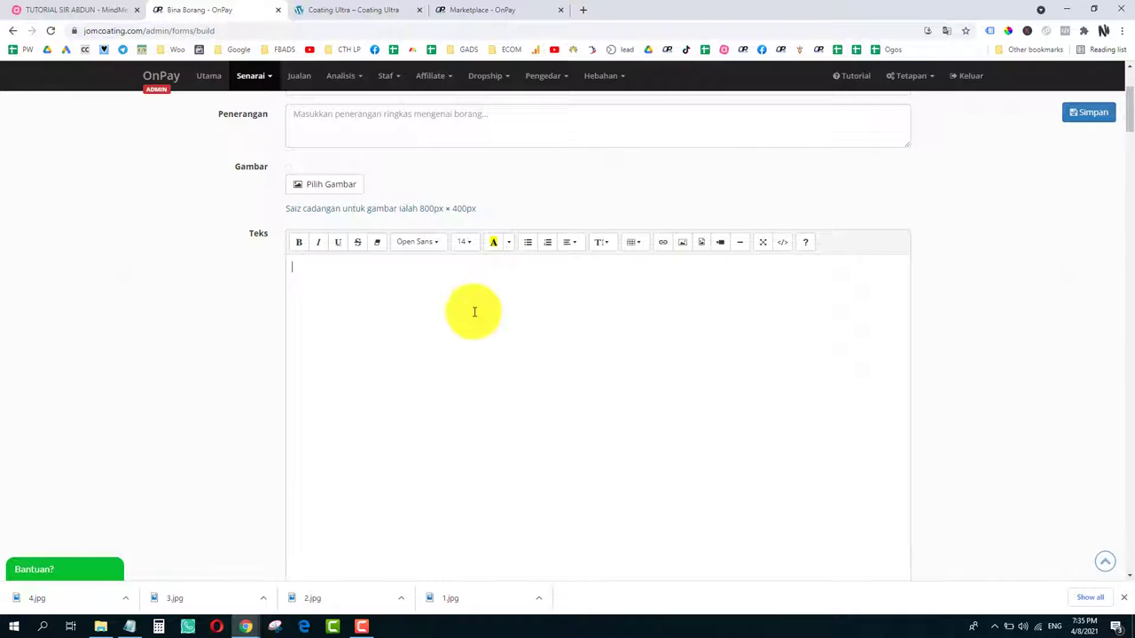
Step: Open the MindMeister mind map, examine the ten points of the FLOW LANDING PAGE branch, and dismiss the browser's downloads bar
{"action": "left_click", "coordinate": [81, 10]}
{"action": "left_click_drag", "start_coordinate": [670, 513], "coordinate": [732, 221]}
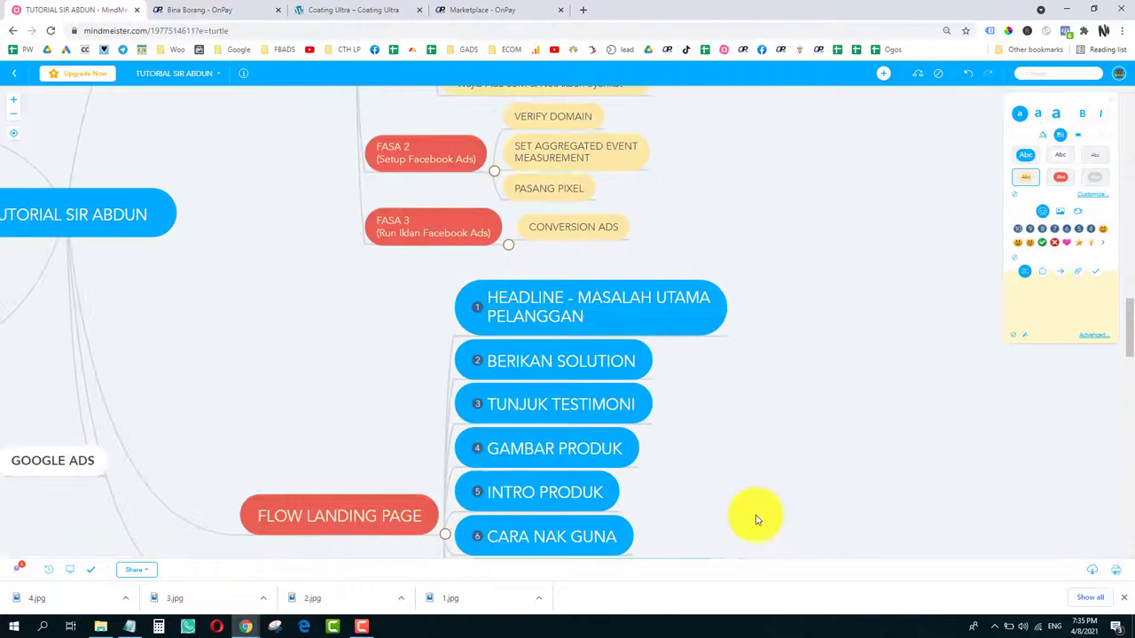
{"action": "left_click_drag", "start_coordinate": [754, 517], "coordinate": [760, 320]}
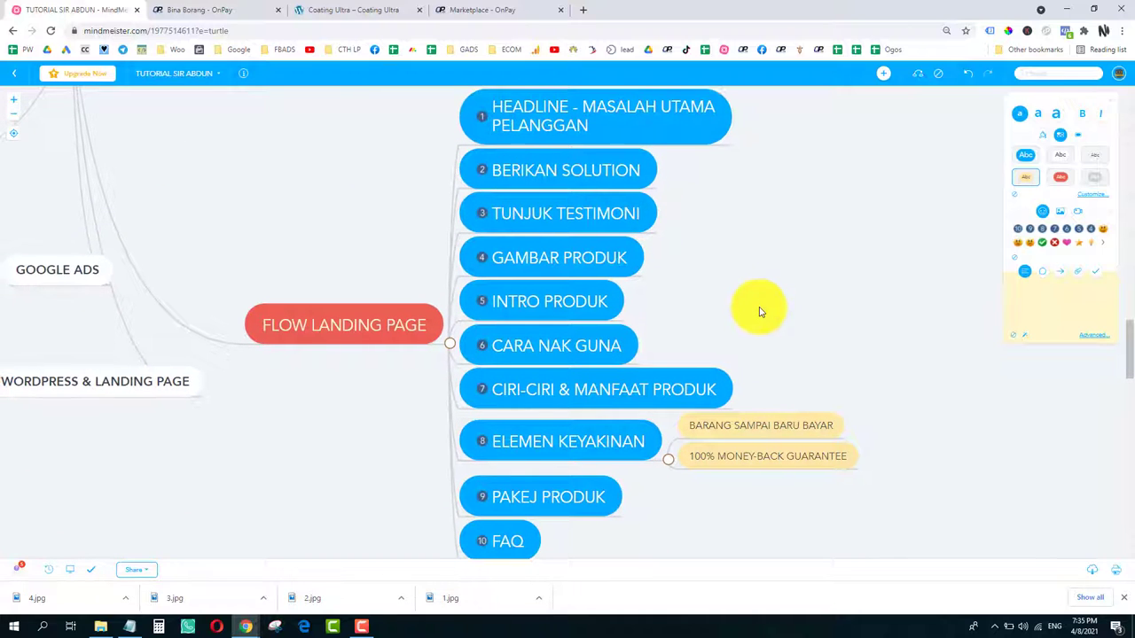
{"action": "left_click", "coordinate": [1123, 597]}
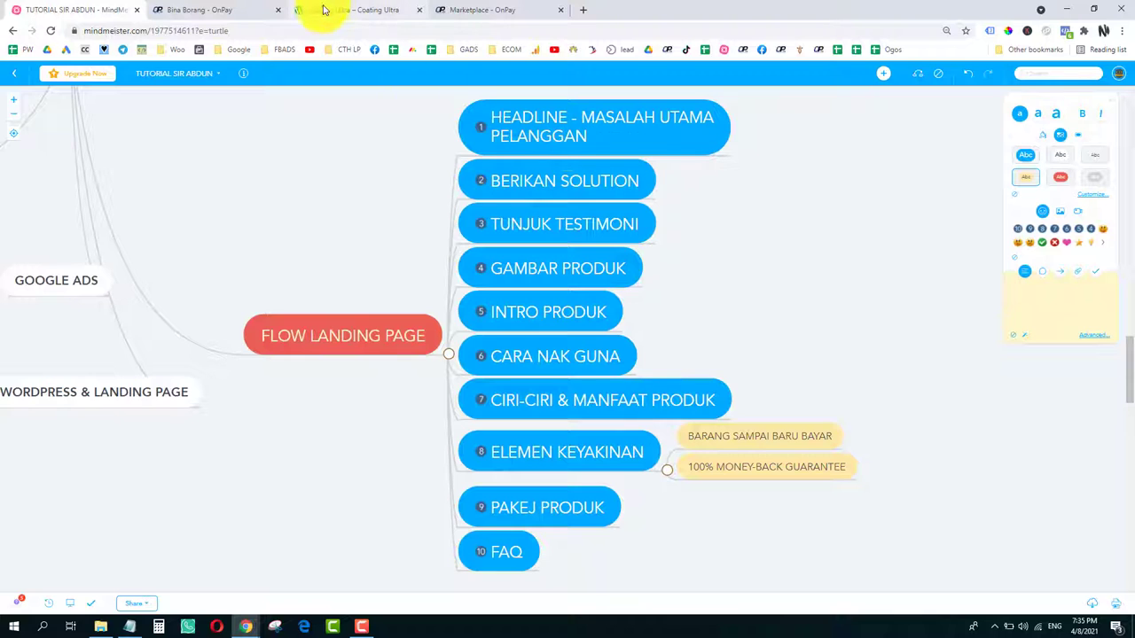
Step: Examine how the Coating Ultra landing page presents its problem headline, solution and testimonial section, and return to its headline
{"action": "left_click", "coordinate": [324, 9]}
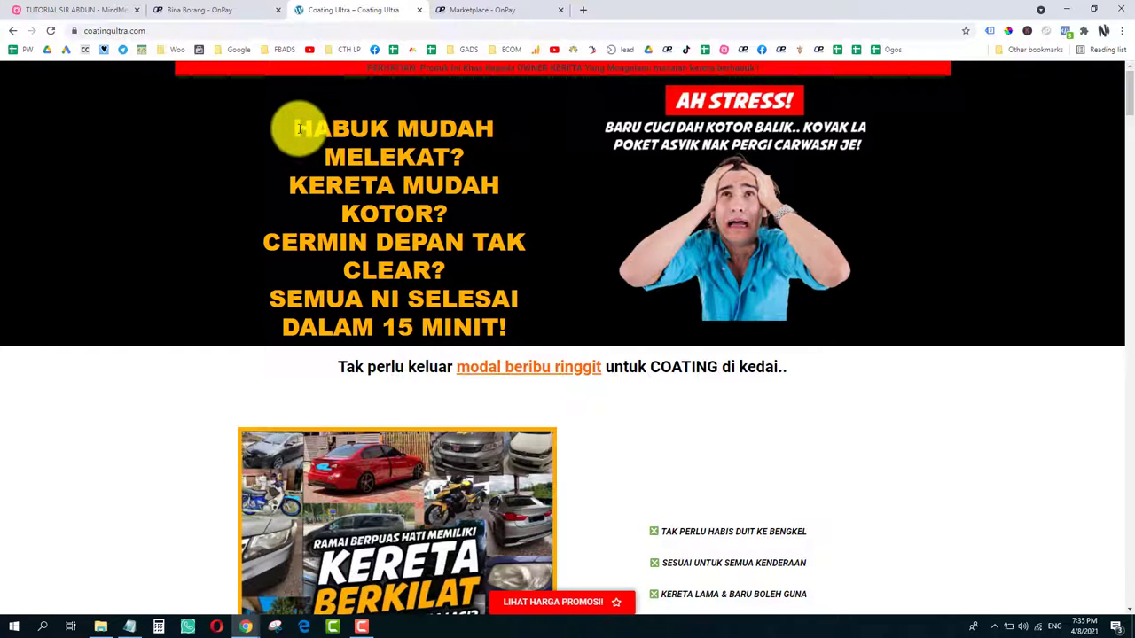
{"action": "left_click_drag", "start_coordinate": [299, 128], "coordinate": [552, 159]}
{"action": "left_click", "coordinate": [412, 185]}
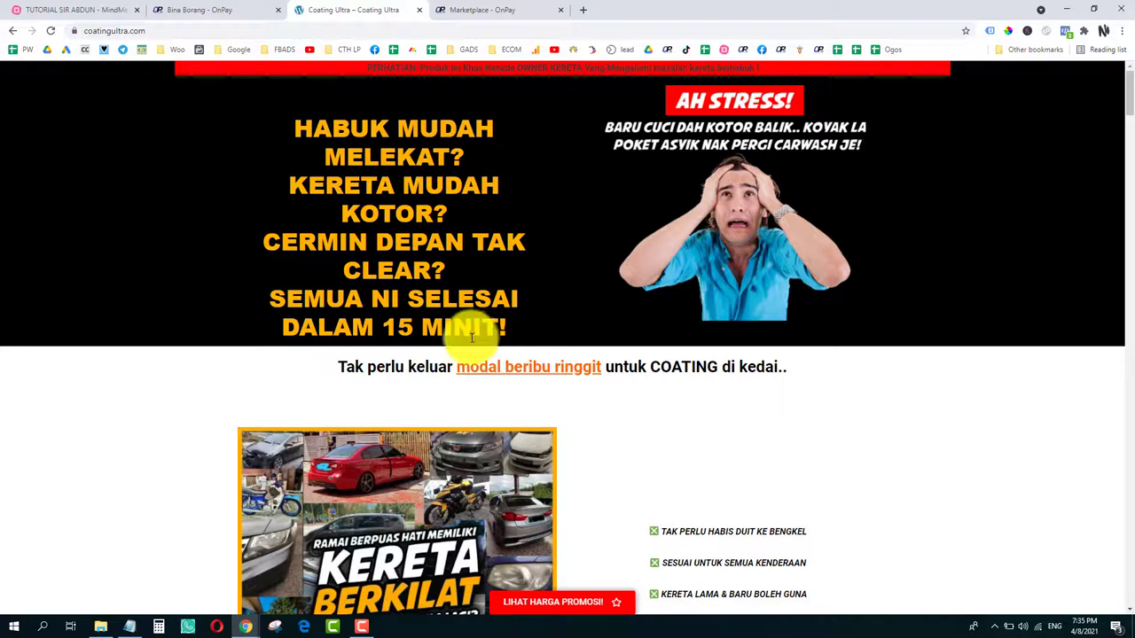
{"action": "scroll", "coordinate": [478, 341], "scroll_direction": "down", "scroll_amount": 3}
{"action": "scroll", "coordinate": [493, 348], "scroll_direction": "up", "scroll_amount": 2}
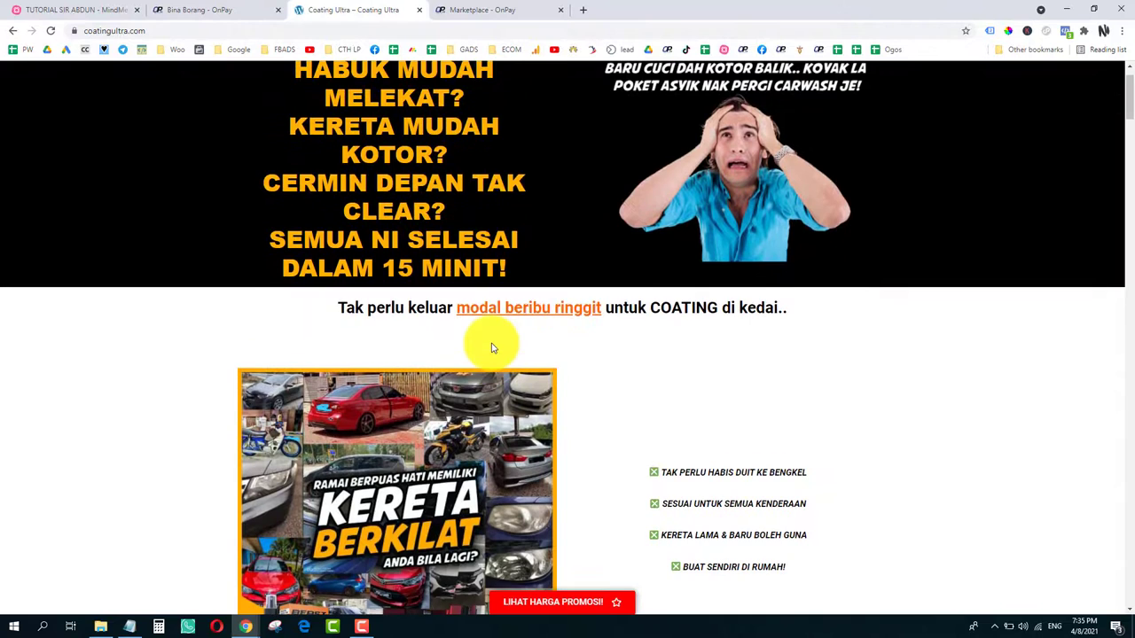
{"action": "scroll", "coordinate": [493, 349], "scroll_direction": "down", "scroll_amount": 3}
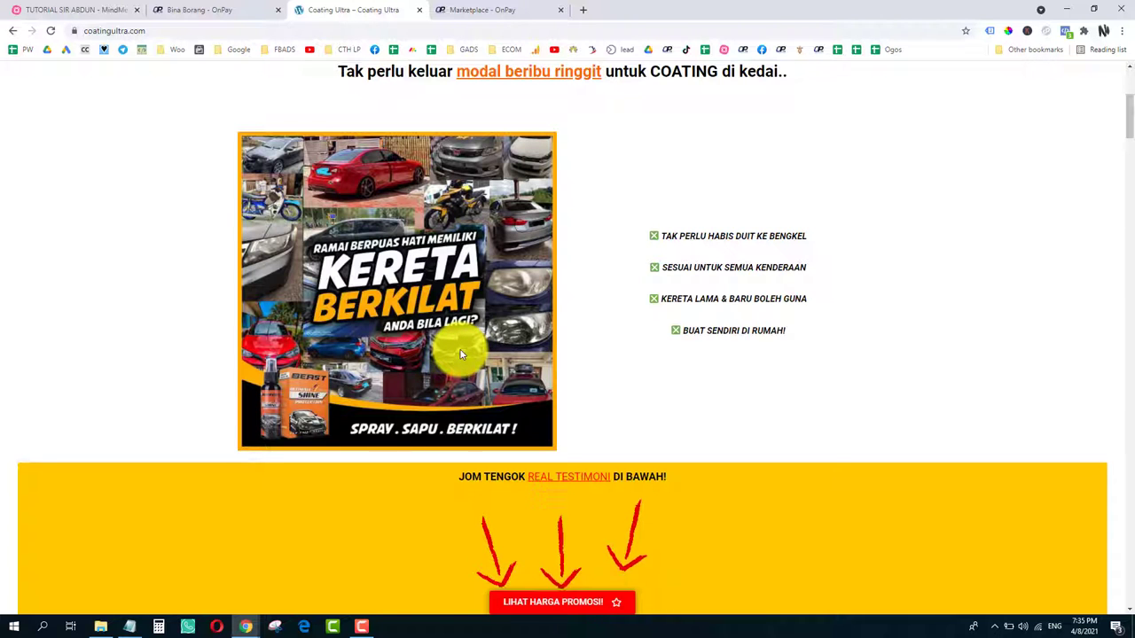
{"action": "scroll", "coordinate": [451, 342], "scroll_direction": "up", "scroll_amount": 3}
{"action": "scroll", "coordinate": [519, 315], "scroll_direction": "down", "scroll_amount": 3}
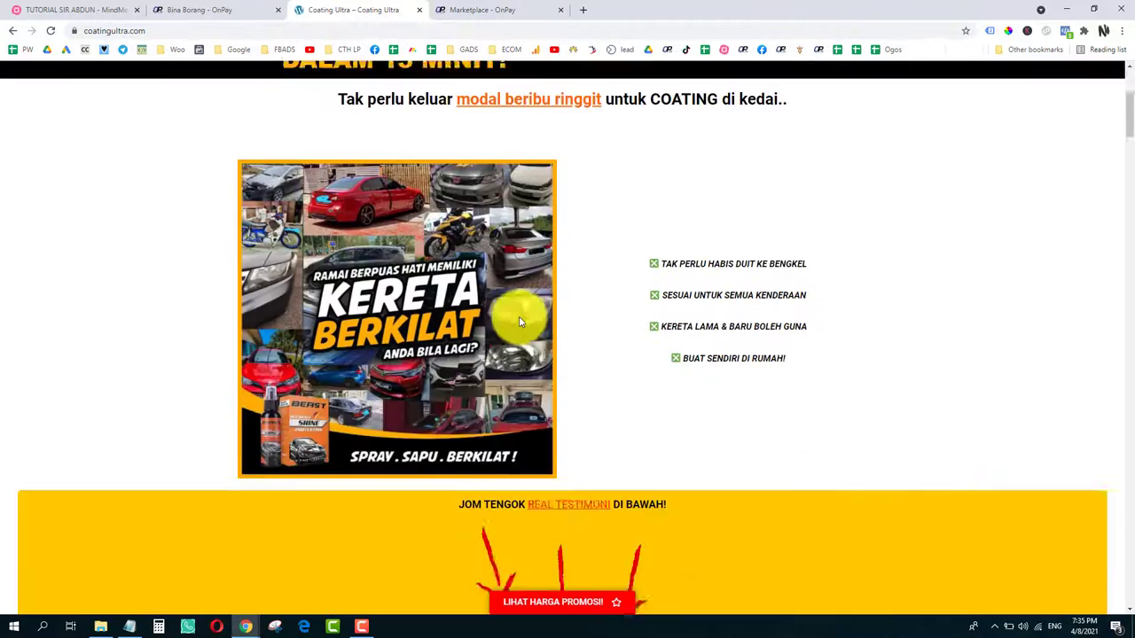
{"action": "scroll", "coordinate": [519, 315], "scroll_direction": "down", "scroll_amount": 2}
{"action": "left_click_drag", "start_coordinate": [1128, 182], "coordinate": [641, 8]}
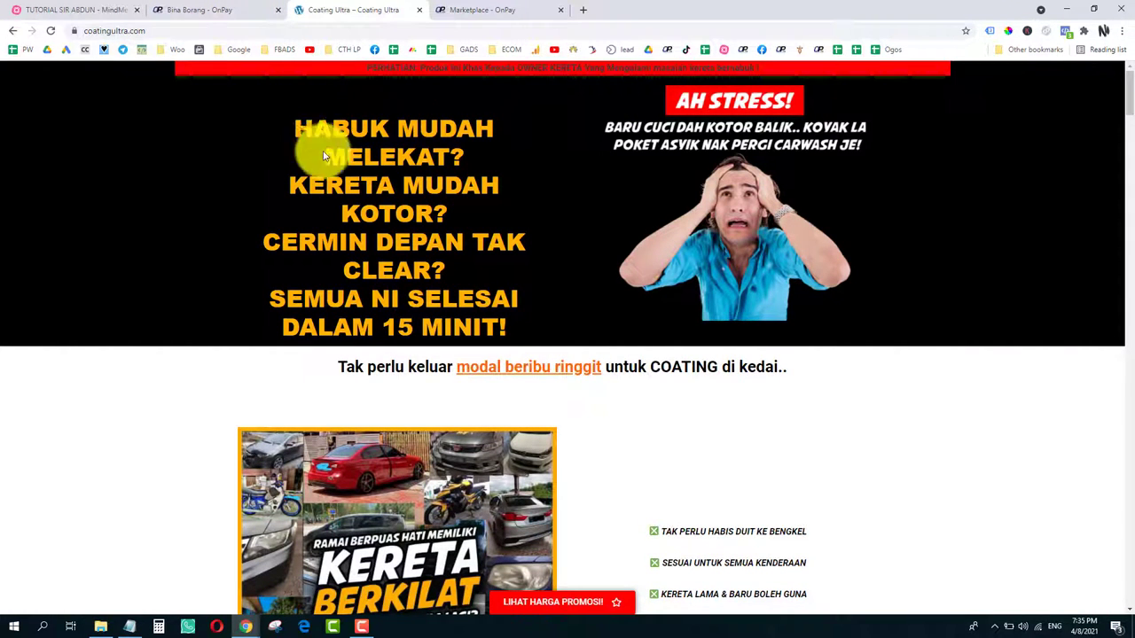
Step: Compare the HEADLINE and BERIKAN SOLUTION points of the mind map with the Coating Ultra page's problem headline and solution bullet list
{"action": "left_click_drag", "start_coordinate": [297, 131], "coordinate": [469, 166]}
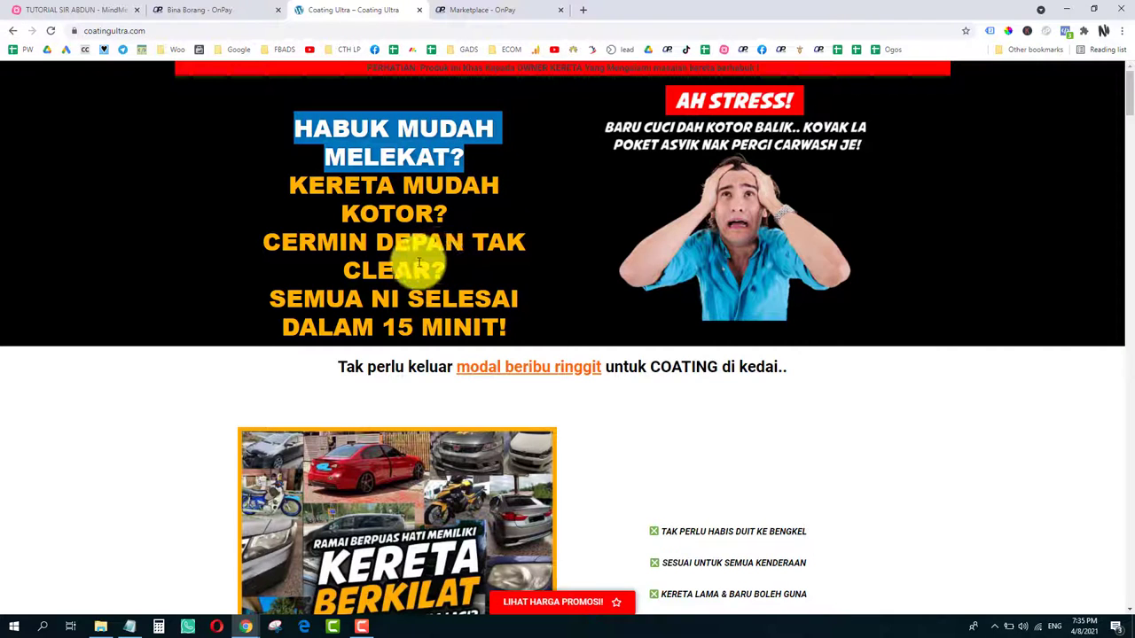
{"action": "left_click", "coordinate": [40, 4]}
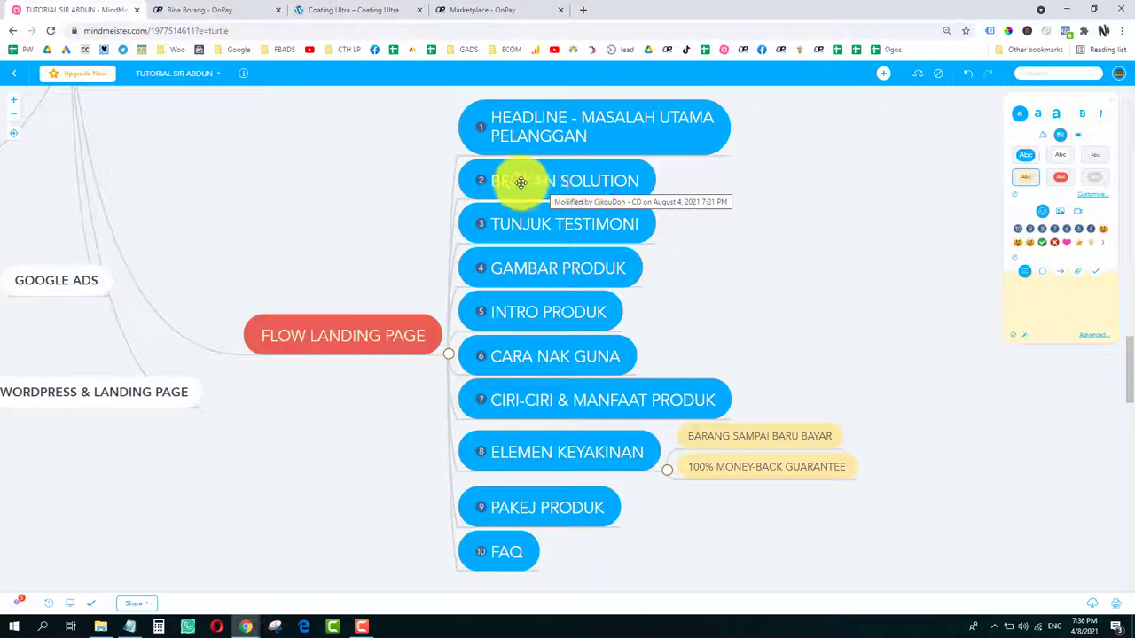
{"action": "left_click", "coordinate": [367, 9]}
{"action": "scroll", "coordinate": [390, 277], "scroll_direction": "down", "scroll_amount": 3}
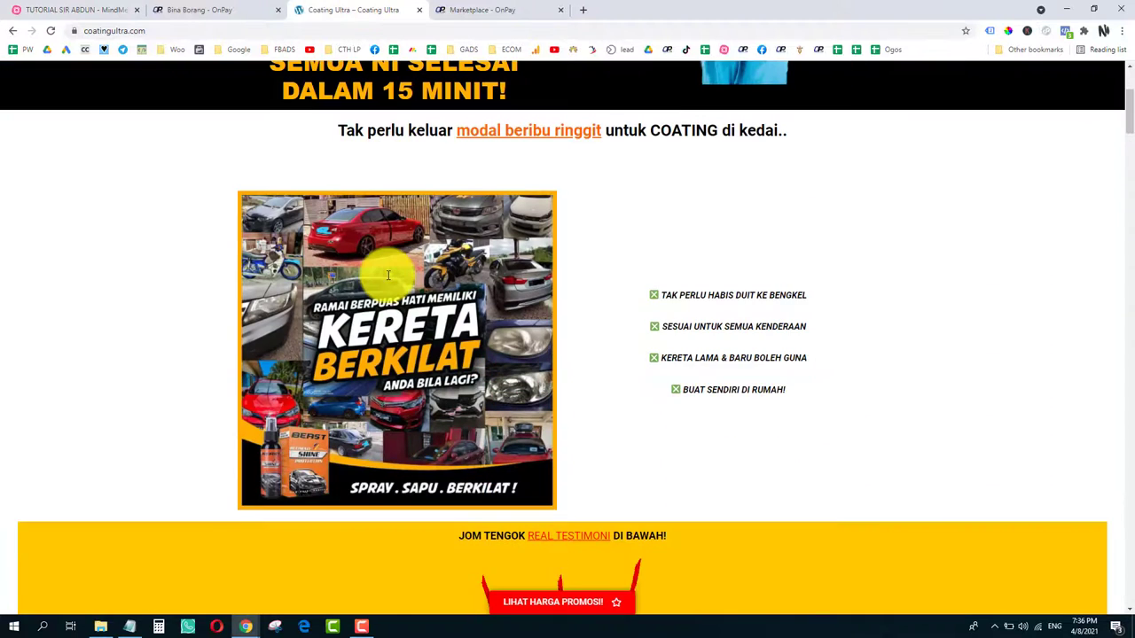
{"action": "scroll", "coordinate": [385, 197], "scroll_direction": "up", "scroll_amount": 1}
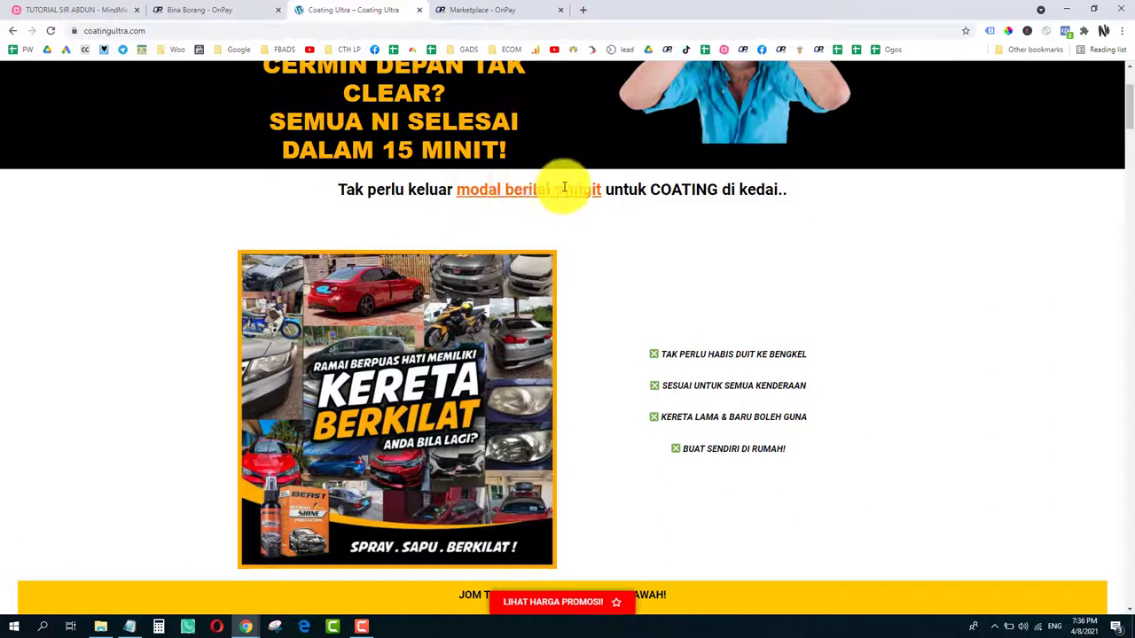
{"action": "scroll", "coordinate": [648, 233], "scroll_direction": "down", "scroll_amount": 1}
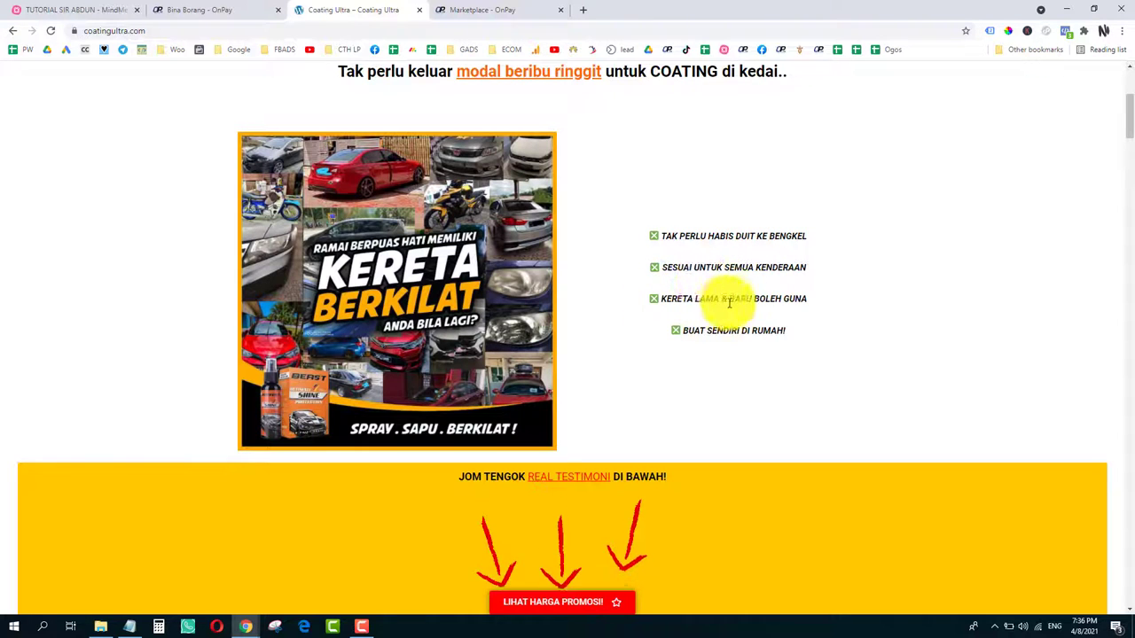
{"action": "left_click", "coordinate": [361, 626]}
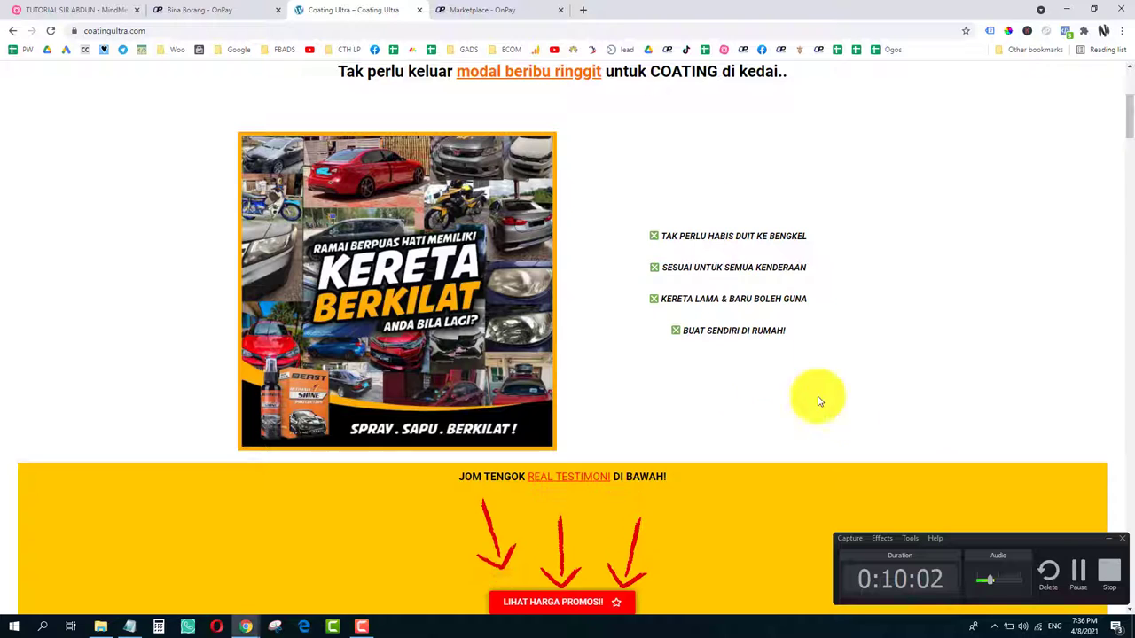
{"action": "left_click", "coordinate": [362, 627]}
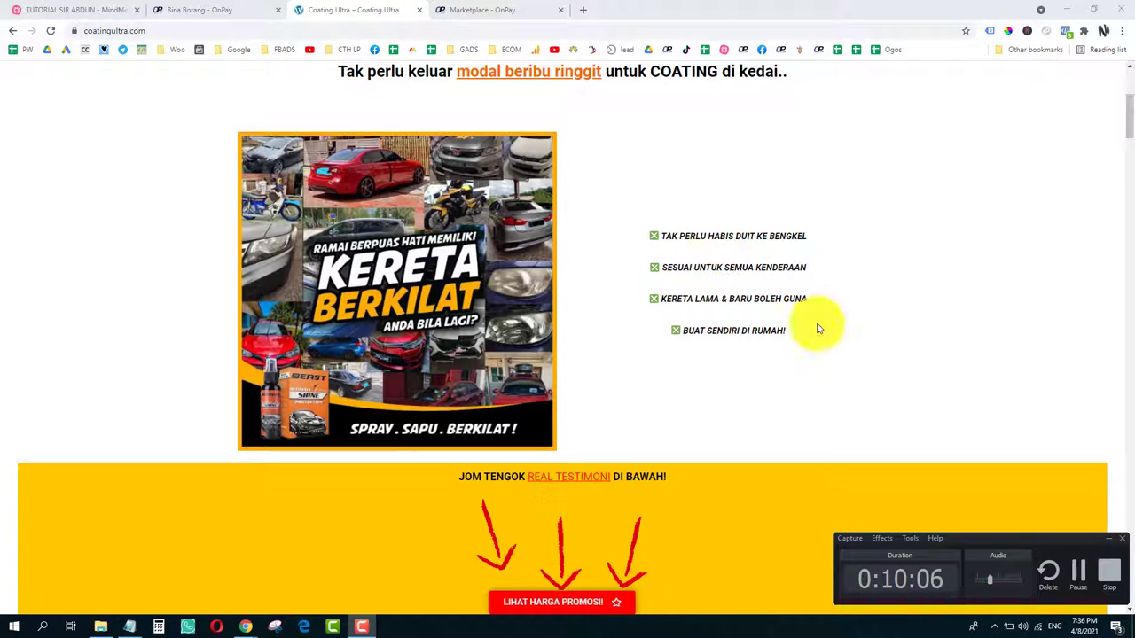
{"action": "left_click", "coordinate": [935, 456]}
Step: Check the mind map's flow points and examine the Coating Ultra page's REAL TESTIMONI and customer feedback sections
{"action": "left_click", "coordinate": [97, 11]}
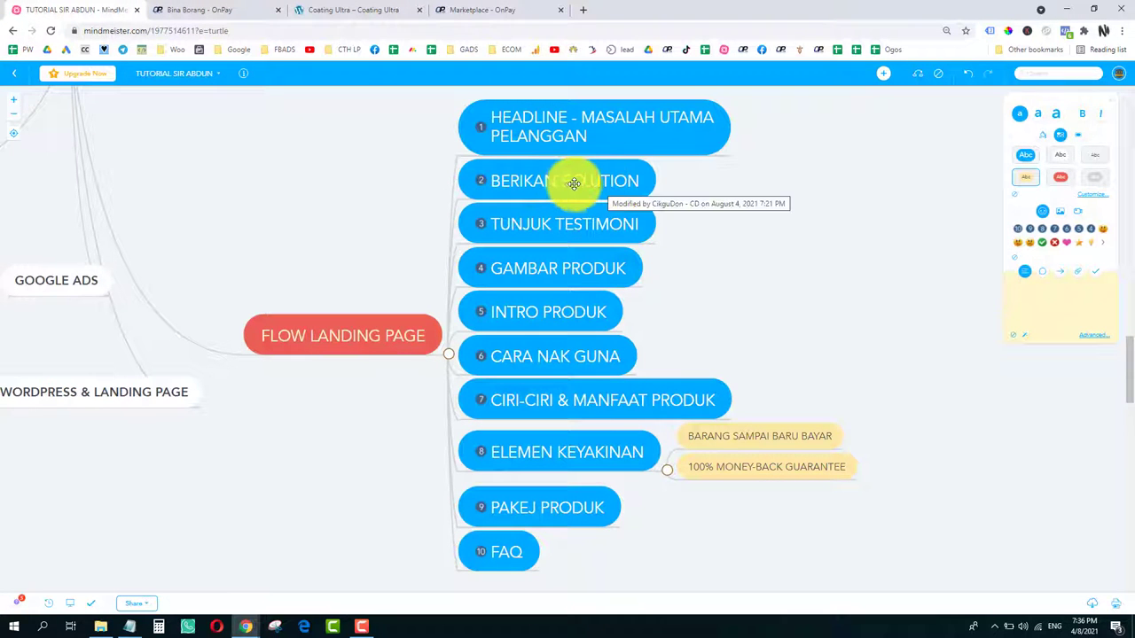
{"action": "left_click", "coordinate": [375, 8]}
{"action": "scroll", "coordinate": [433, 264], "scroll_direction": "down", "scroll_amount": 4}
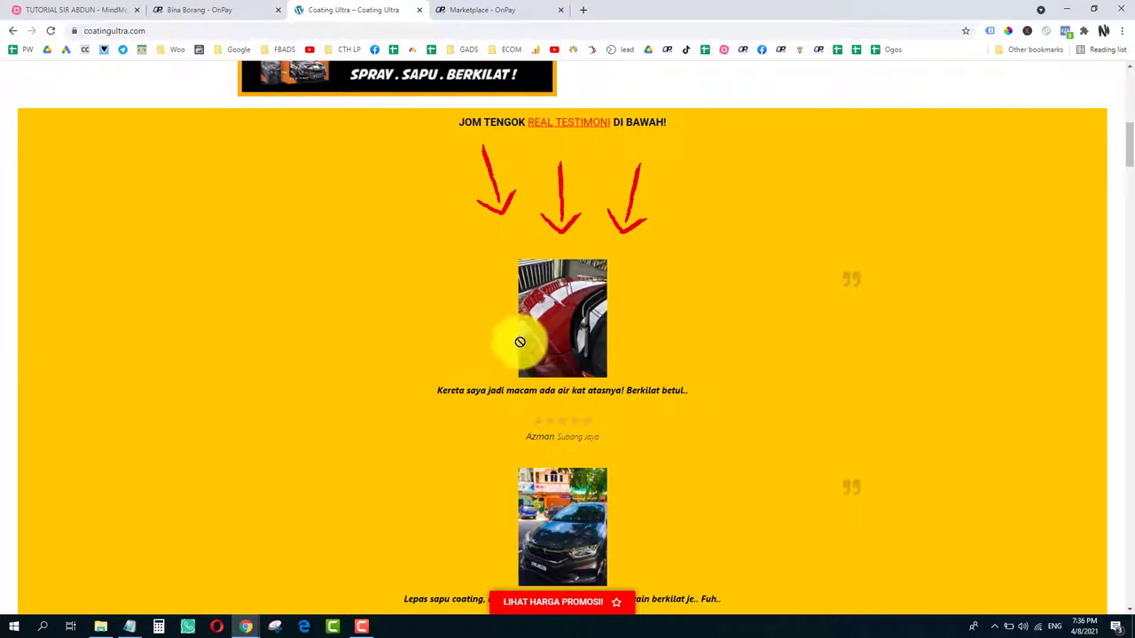
{"action": "scroll", "coordinate": [558, 349], "scroll_direction": "down", "scroll_amount": 1}
{"action": "scroll", "coordinate": [558, 349], "scroll_direction": "down", "scroll_amount": 2}
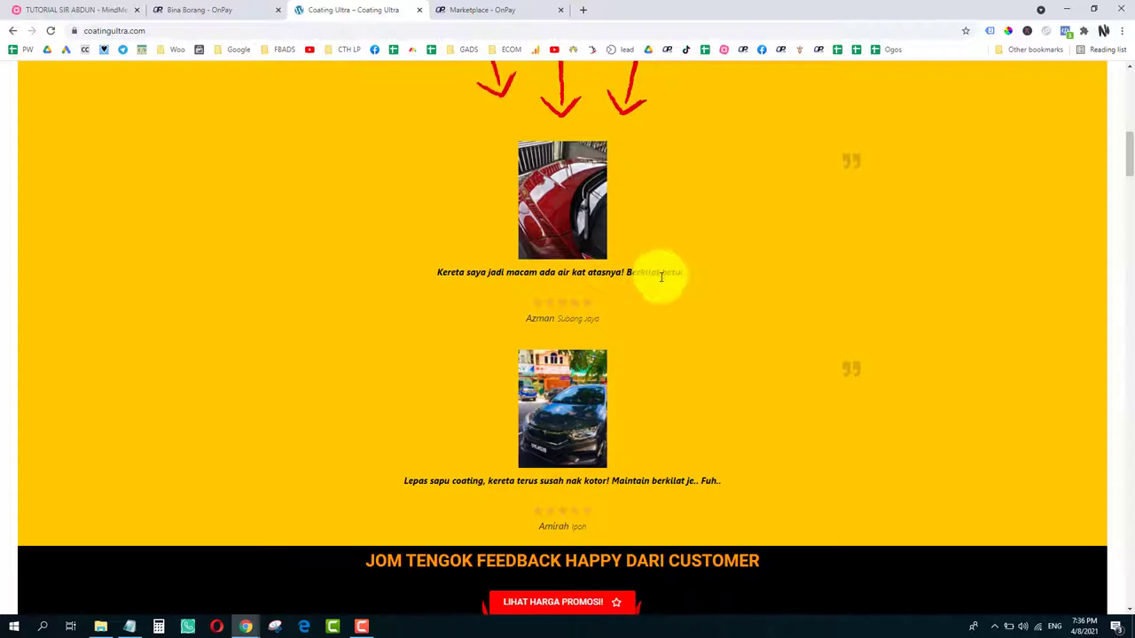
{"action": "scroll", "coordinate": [656, 274], "scroll_direction": "down", "scroll_amount": 2}
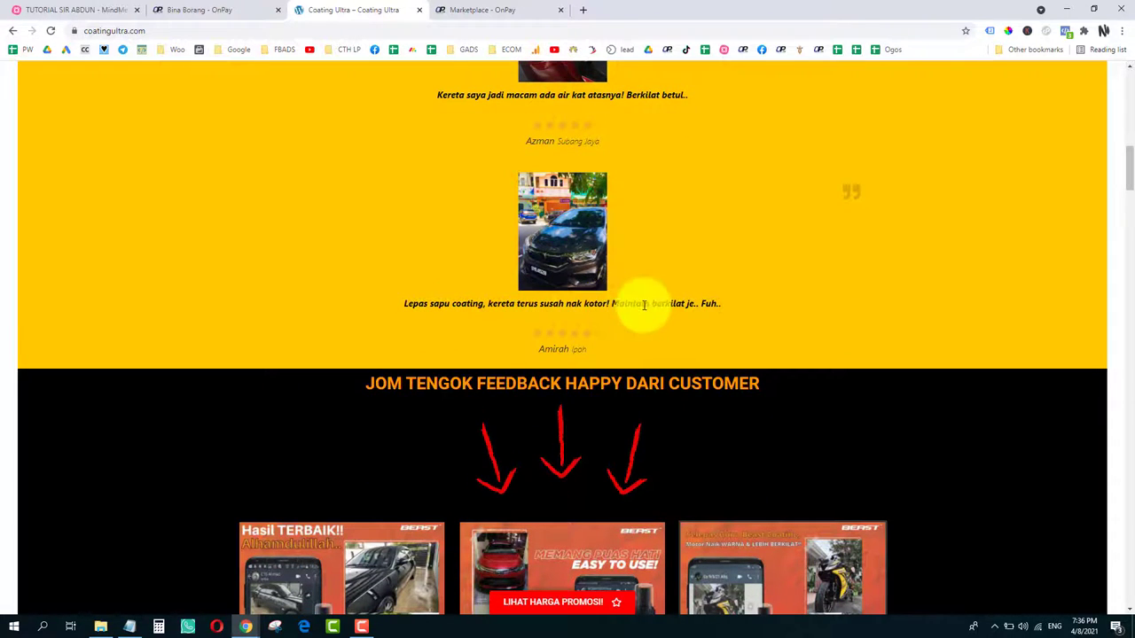
{"action": "scroll", "coordinate": [587, 253], "scroll_direction": "down", "scroll_amount": 3}
{"action": "scroll", "coordinate": [620, 332], "scroll_direction": "down", "scroll_amount": 3}
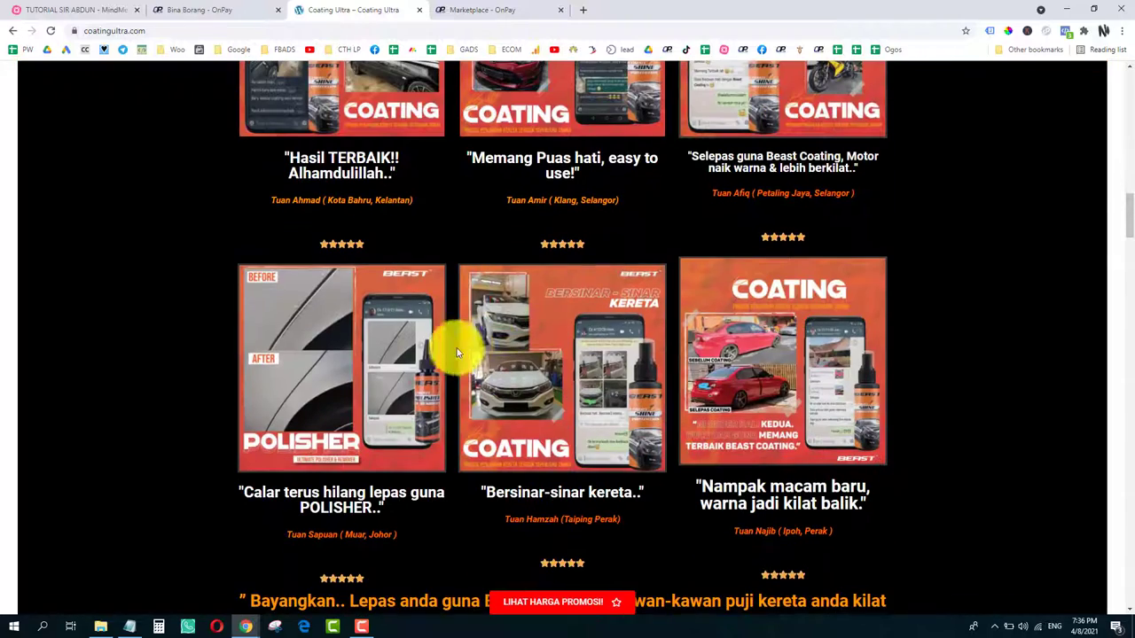
{"action": "scroll", "coordinate": [664, 307], "scroll_direction": "down", "scroll_amount": 2}
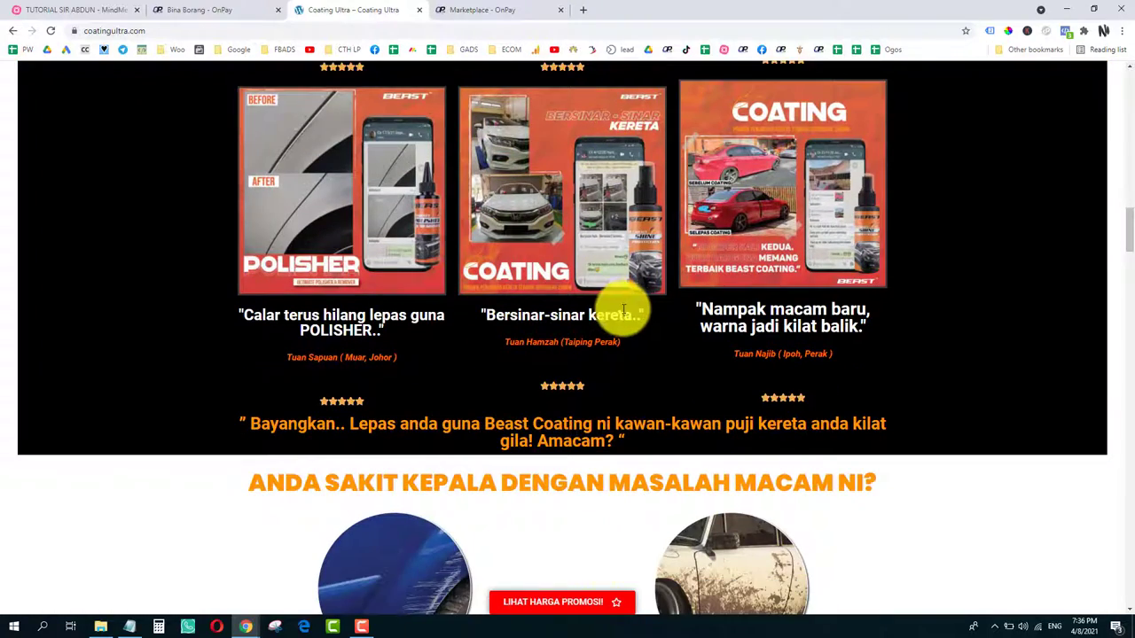
{"action": "scroll", "coordinate": [621, 308], "scroll_direction": "down", "scroll_amount": 3}
{"action": "scroll", "coordinate": [621, 311], "scroll_direction": "up", "scroll_amount": 2}
Step: Check the mind map's next flow points and examine the landing page's Beast product image and BEAST COATING introduction text
{"action": "left_click", "coordinate": [71, 10]}
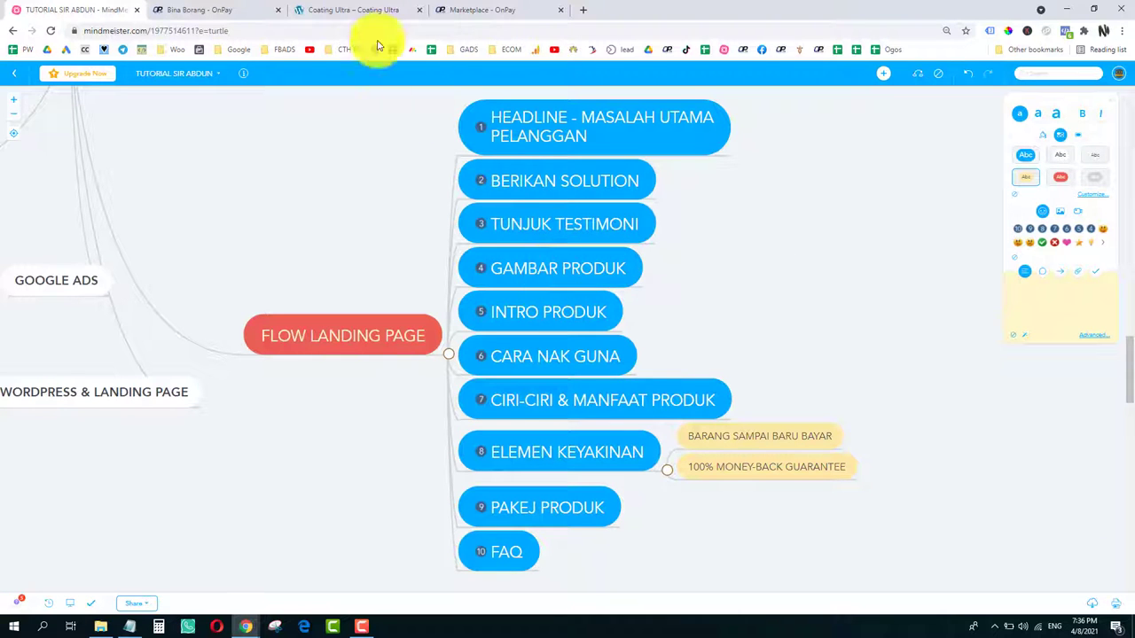
{"action": "left_click", "coordinate": [357, 10]}
{"action": "scroll", "coordinate": [387, 335], "scroll_direction": "down", "scroll_amount": 5}
{"action": "scroll", "coordinate": [388, 338], "scroll_direction": "down", "scroll_amount": 5}
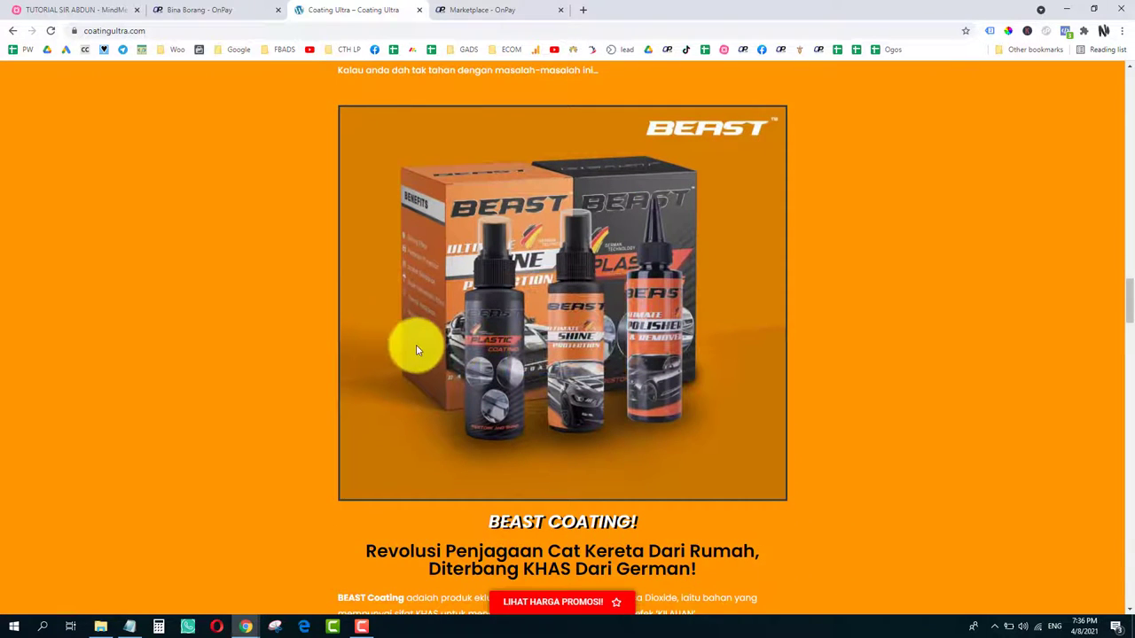
{"action": "scroll", "coordinate": [418, 350], "scroll_direction": "down", "scroll_amount": 3}
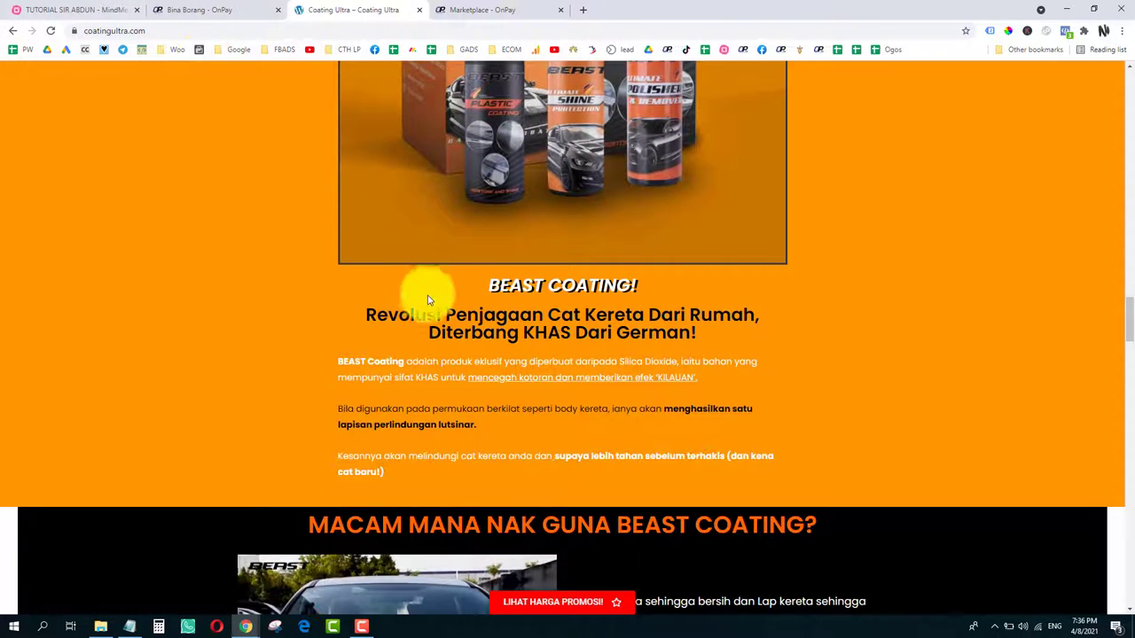
{"action": "left_click_drag", "start_coordinate": [481, 278], "coordinate": [524, 476]}
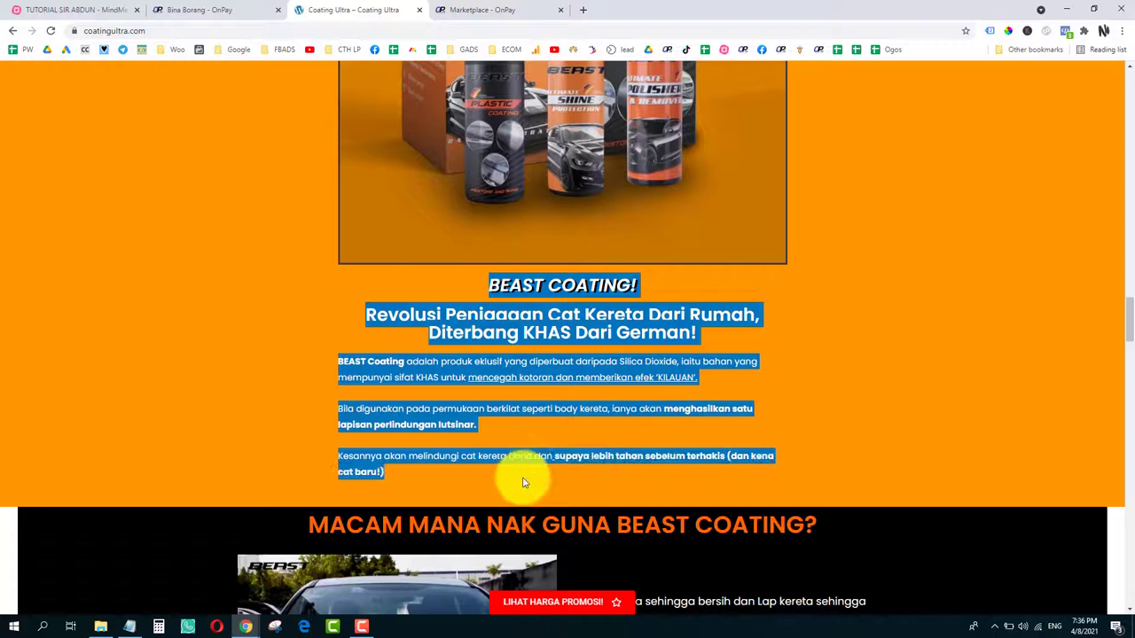
{"action": "left_click", "coordinate": [530, 295]}
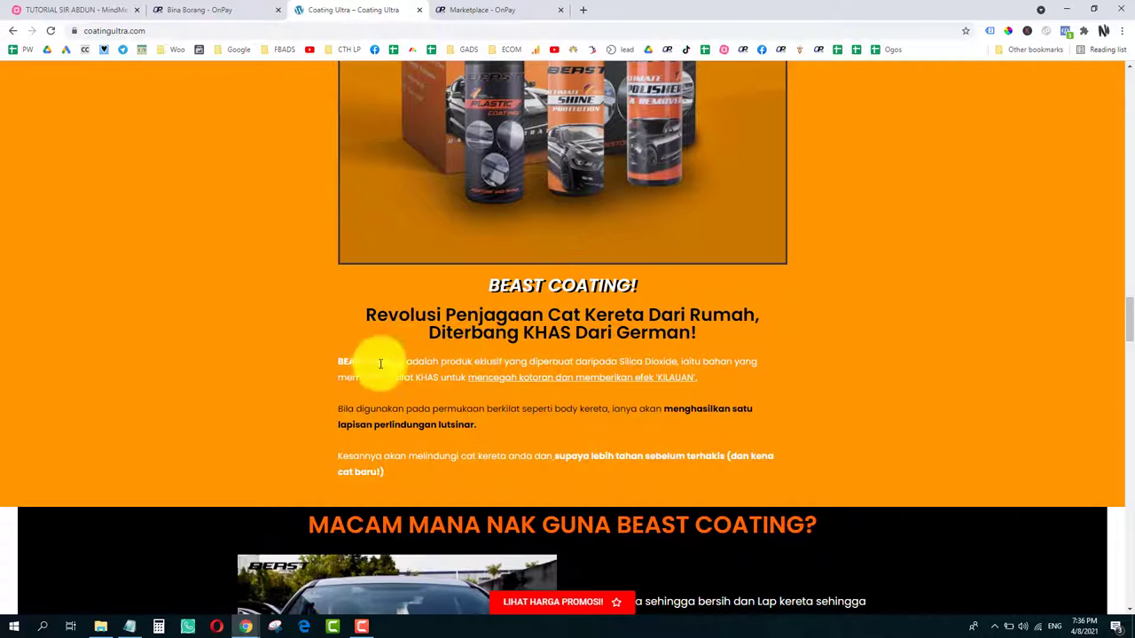
{"action": "left_click_drag", "start_coordinate": [314, 363], "coordinate": [430, 477]}
{"action": "left_click", "coordinate": [430, 473]}
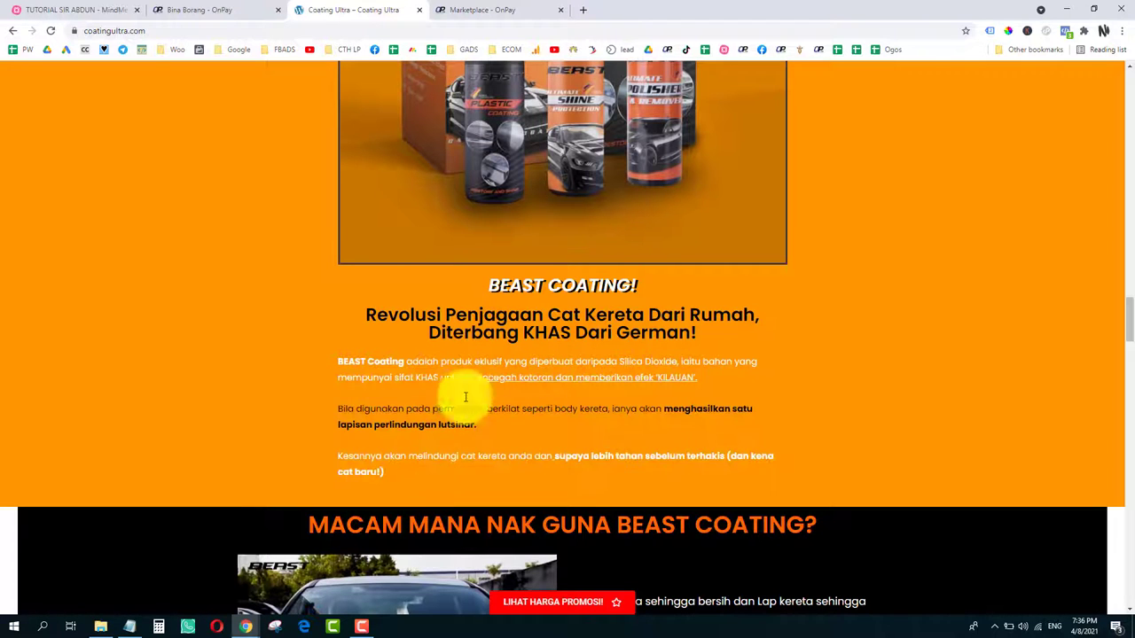
Step: Compare the INTRO PRODUK and CARA NAK GUNA points with the landing page's introduction and MACAM MANA NAK GUNA BEAST COATING section
{"action": "left_click", "coordinate": [108, 8]}
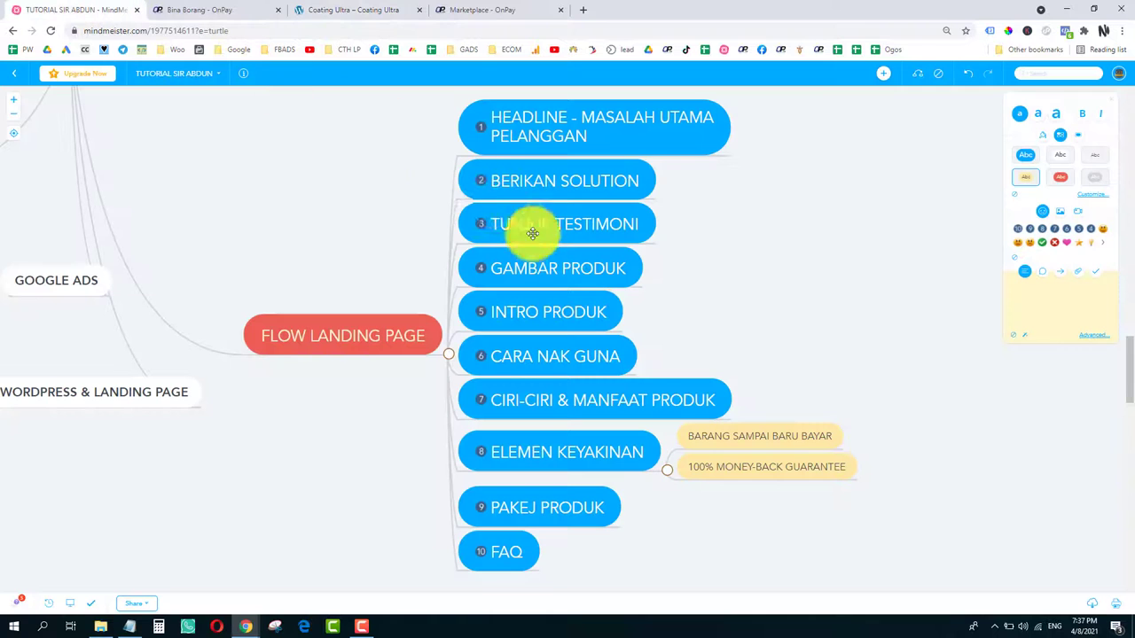
{"action": "left_click", "coordinate": [331, 8]}
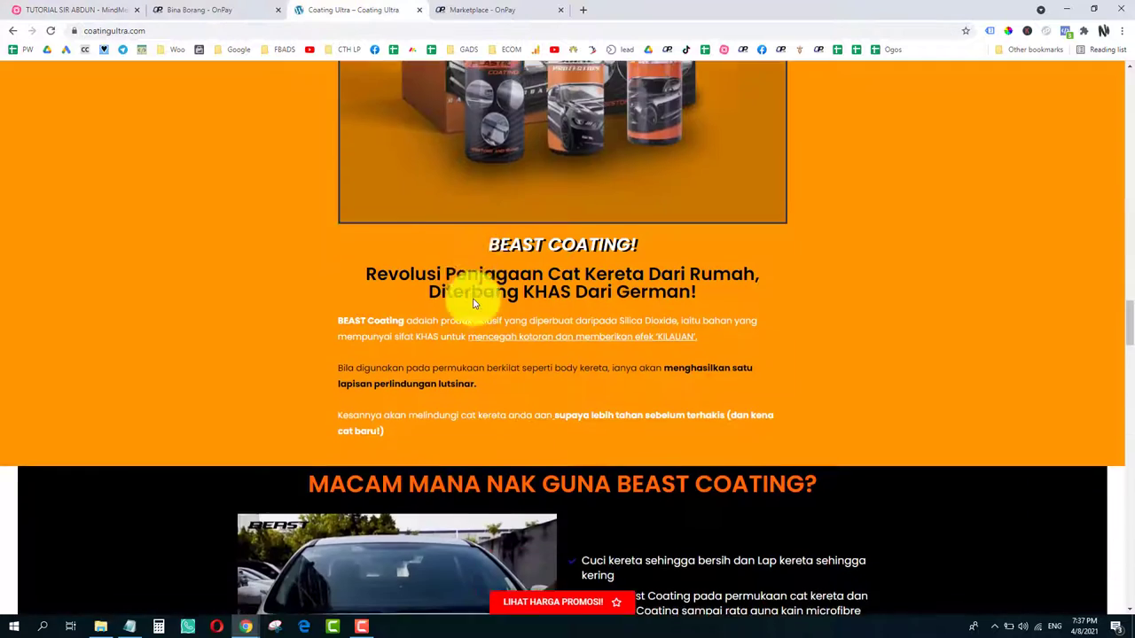
{"action": "scroll", "coordinate": [496, 284], "scroll_direction": "down", "scroll_amount": 5}
{"action": "scroll", "coordinate": [555, 245], "scroll_direction": "up", "scroll_amount": 2}
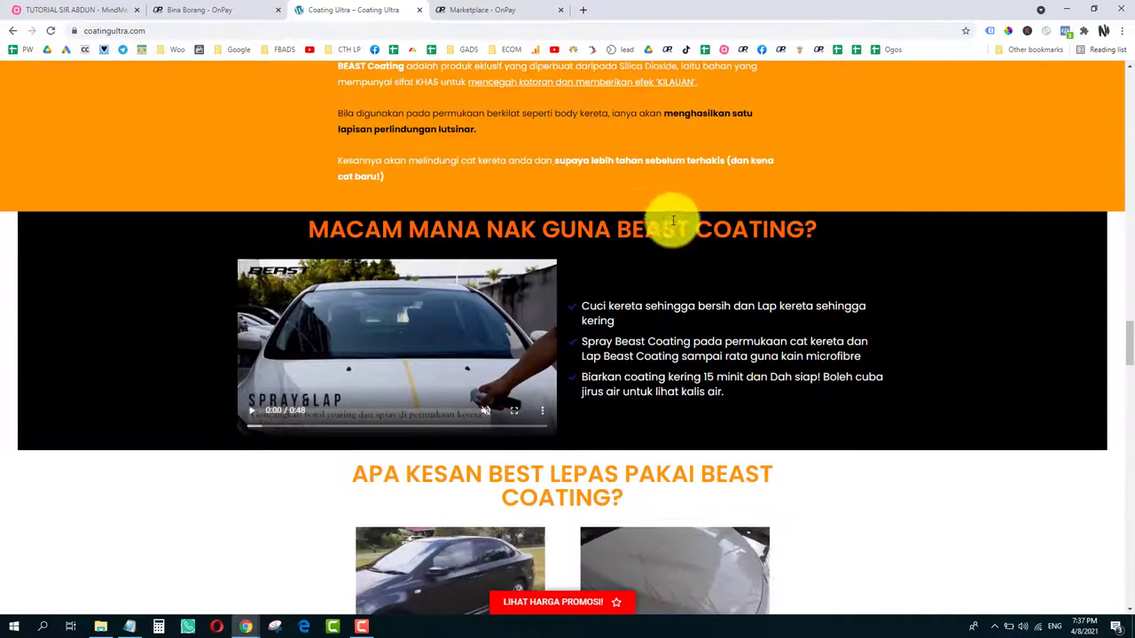
{"action": "left_click", "coordinate": [22, 9]}
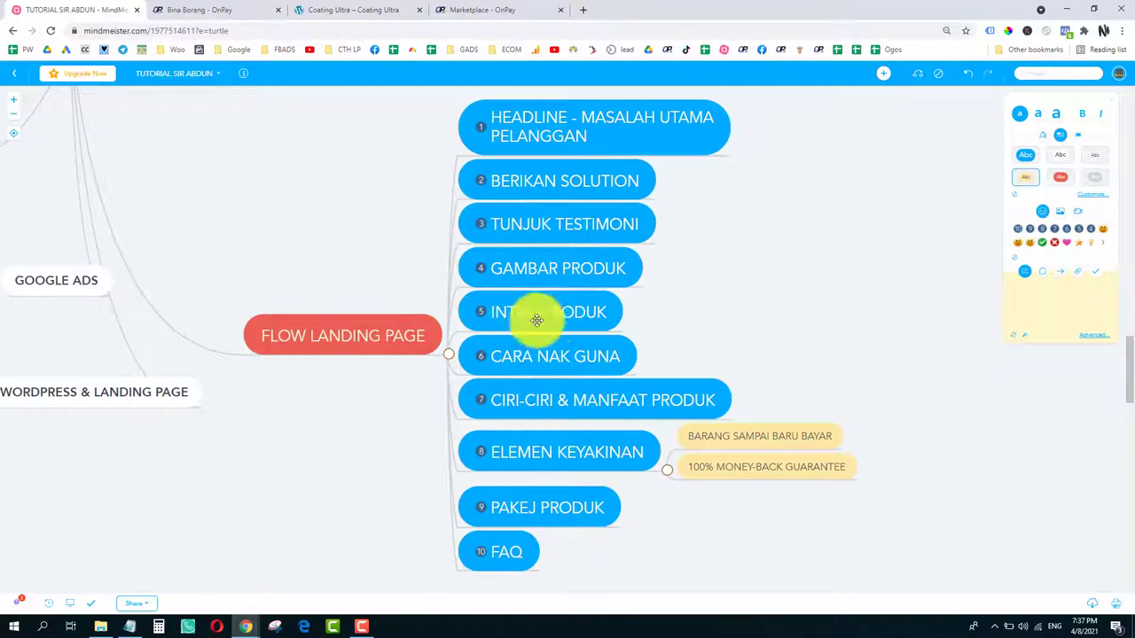
{"action": "left_click", "coordinate": [377, 7]}
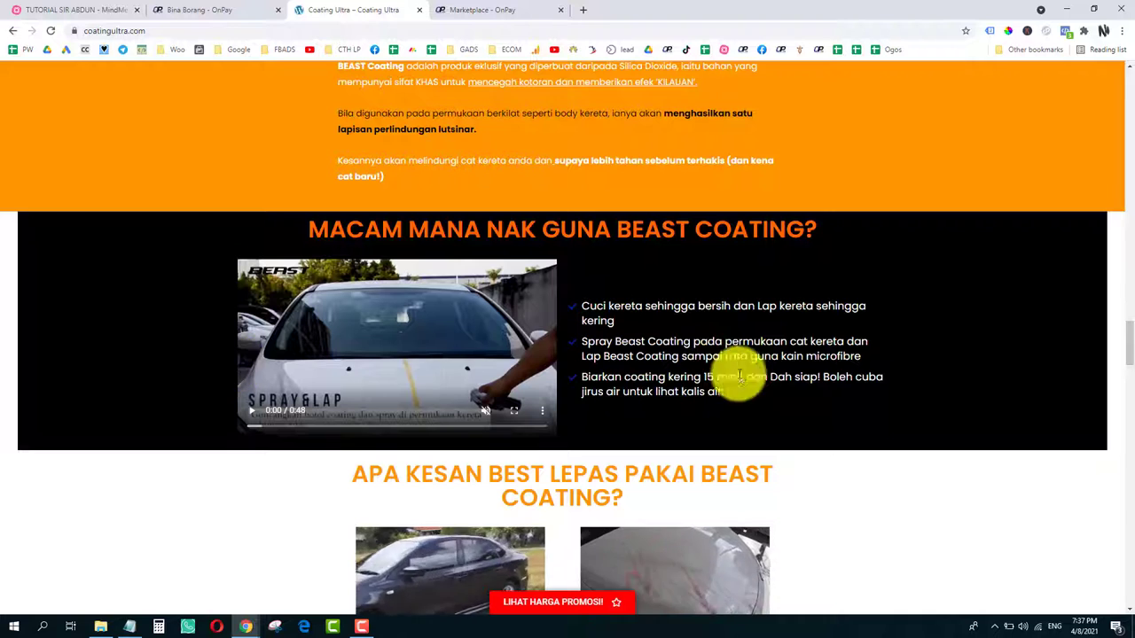
Step: Compare the CIRI-CIRI & MANFAAT PRODUK point with the four benefits under APA KESAN BEST LEPAS PAKAI BEAST COATING on the landing page
{"action": "left_click", "coordinate": [46, 10]}
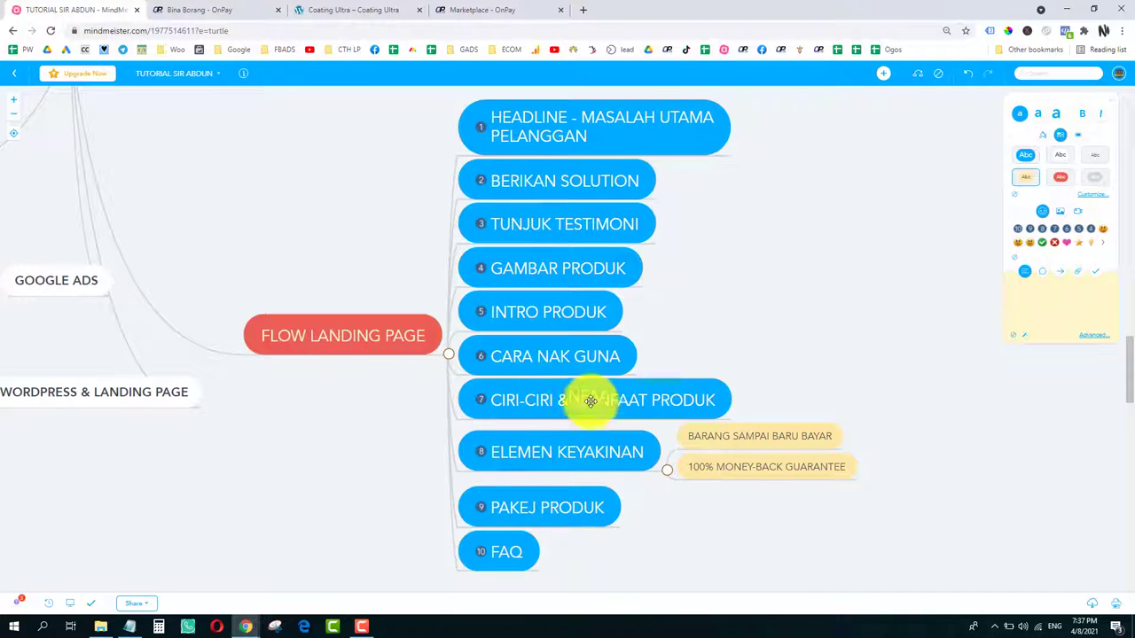
{"action": "left_click", "coordinate": [363, 11]}
{"action": "scroll", "coordinate": [519, 296], "scroll_direction": "down", "scroll_amount": 4}
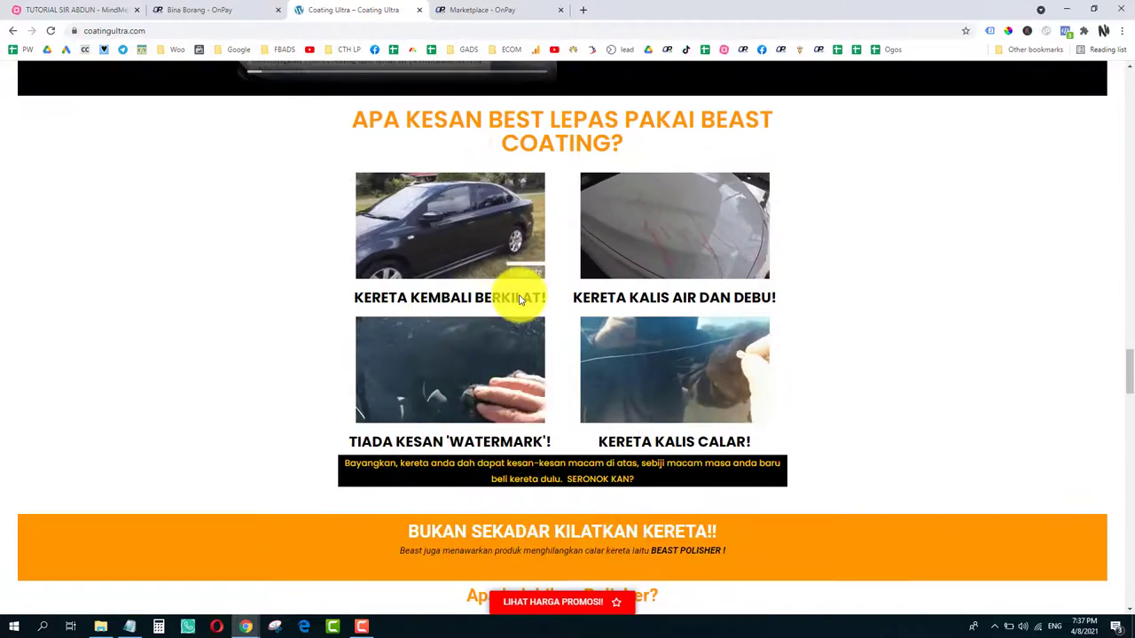
{"action": "scroll", "coordinate": [519, 296], "scroll_direction": "up", "scroll_amount": 1}
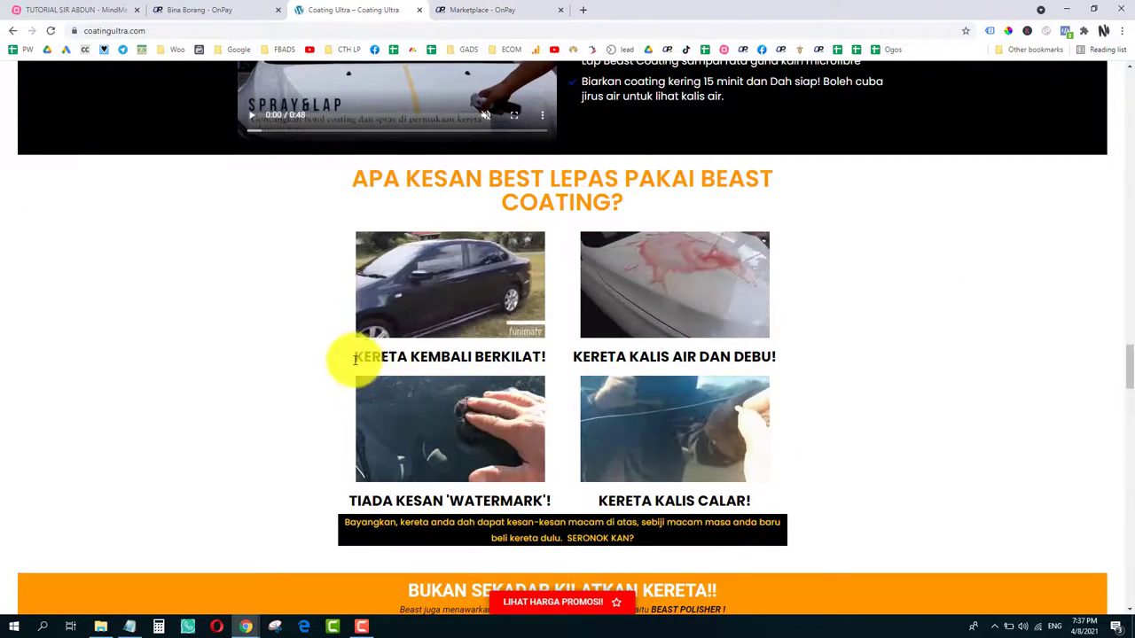
{"action": "left_click_drag", "start_coordinate": [351, 358], "coordinate": [562, 357]}
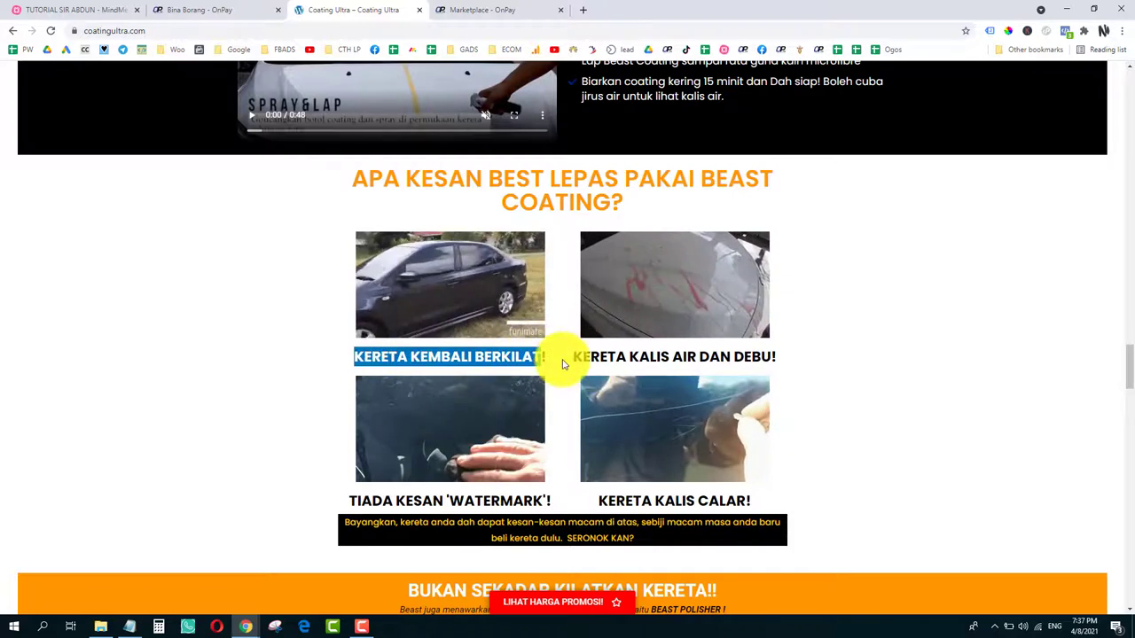
{"action": "triple_click", "coordinate": [611, 357]}
{"action": "scroll", "coordinate": [467, 499], "scroll_direction": "down", "scroll_amount": 2}
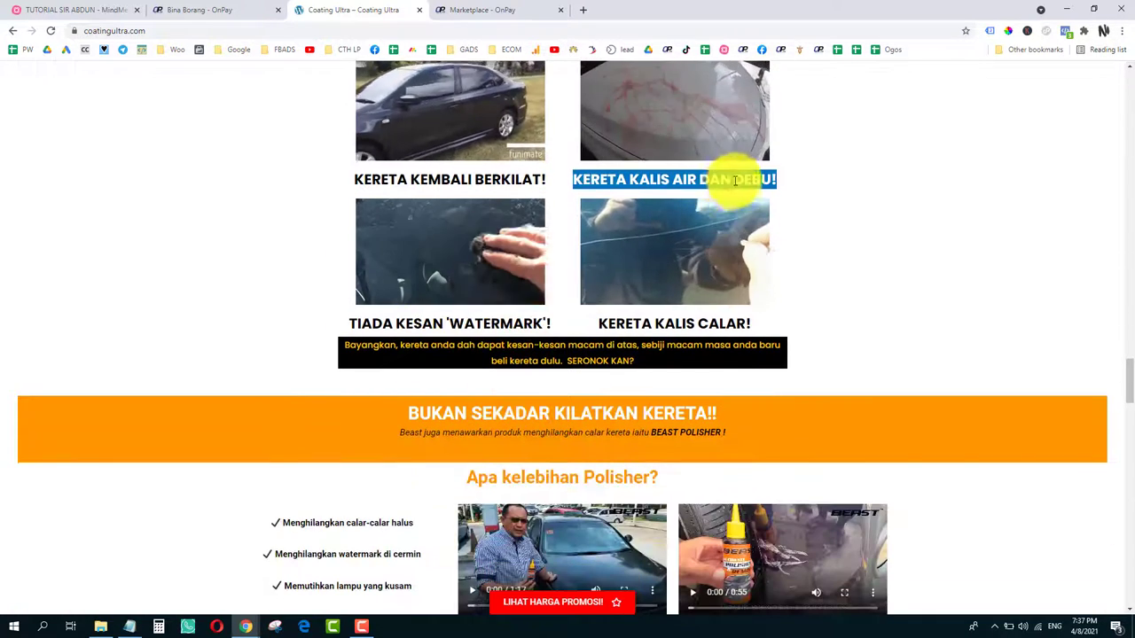
{"action": "left_click", "coordinate": [679, 317]}
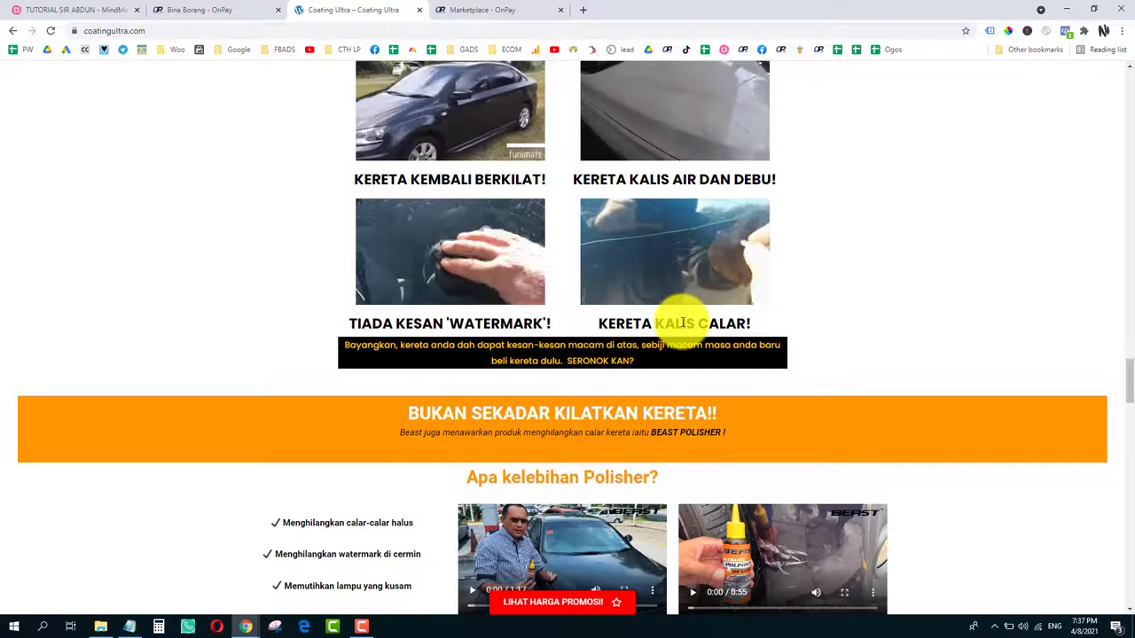
{"action": "scroll", "coordinate": [680, 272], "scroll_direction": "up", "scroll_amount": 2}
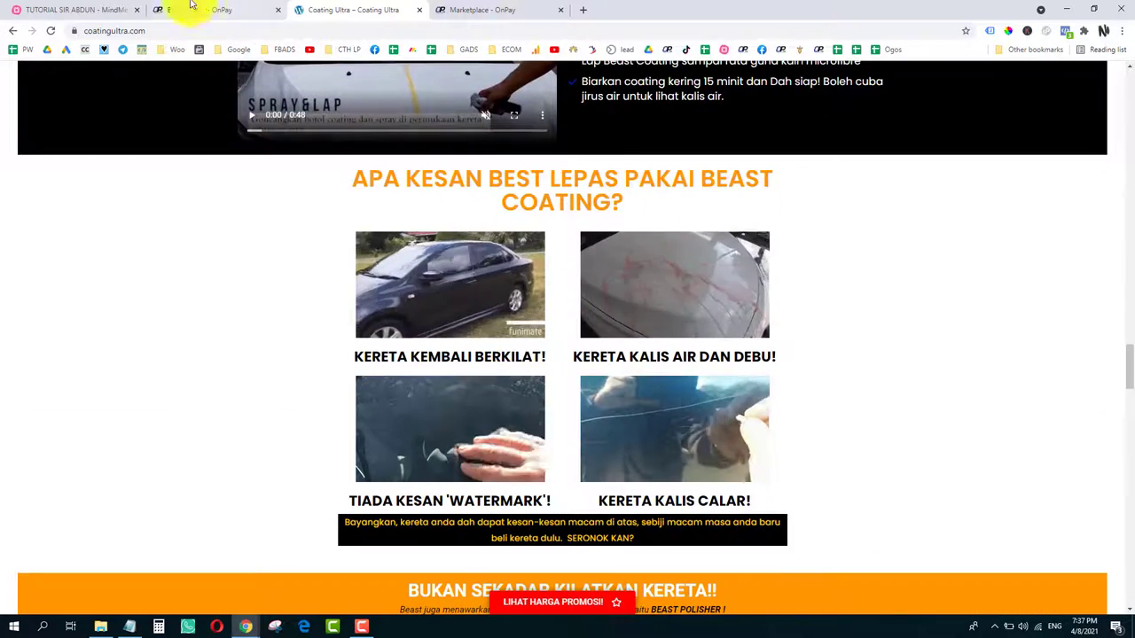
Step: Compare the ELEMEN KEYAKINAN point of the mind map with the landing page's BARANG SAMPAI BARU BAYAR section
{"action": "left_click", "coordinate": [98, 10]}
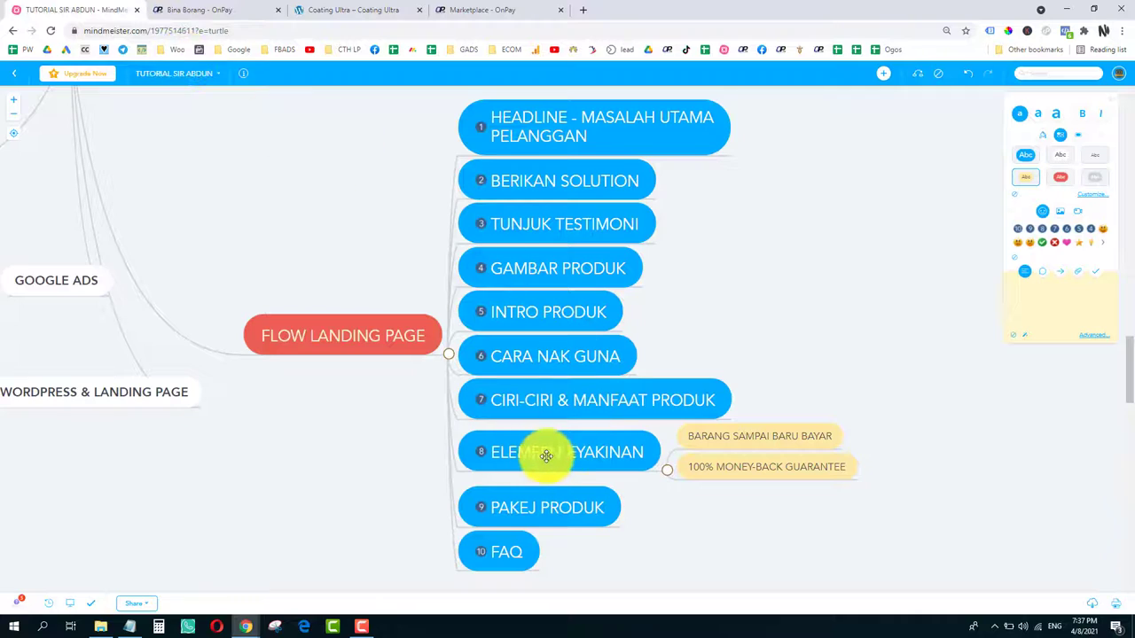
{"action": "left_click", "coordinate": [431, 7]}
{"action": "scroll", "coordinate": [512, 319], "scroll_direction": "down", "scroll_amount": 3}
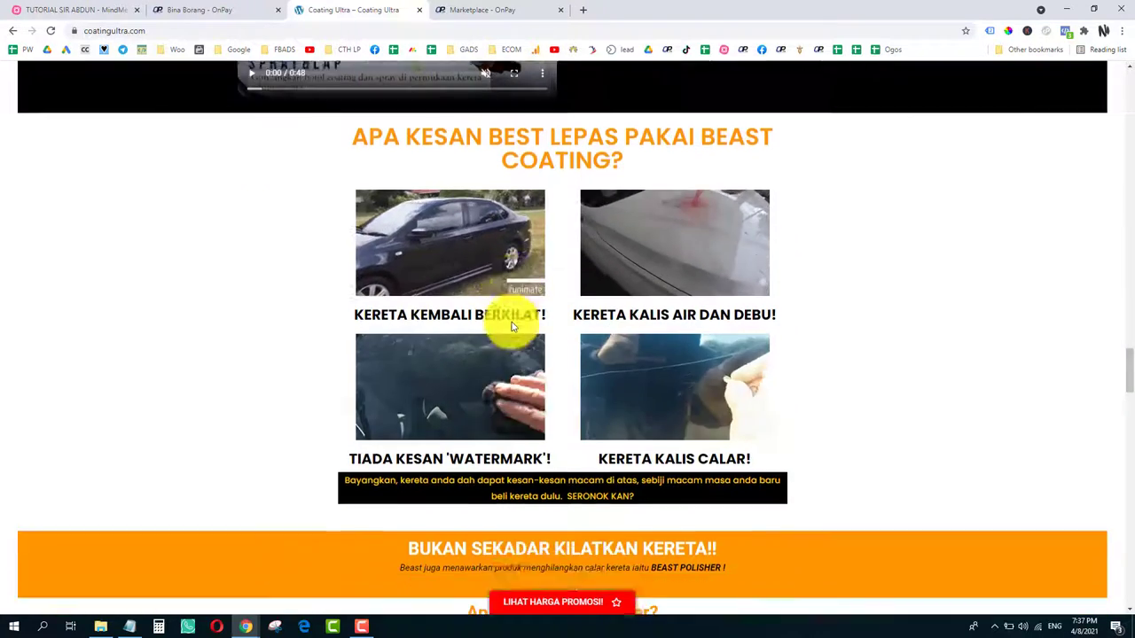
{"action": "scroll", "coordinate": [532, 283], "scroll_direction": "up", "scroll_amount": 5}
{"action": "scroll", "coordinate": [547, 307], "scroll_direction": "down", "scroll_amount": 7}
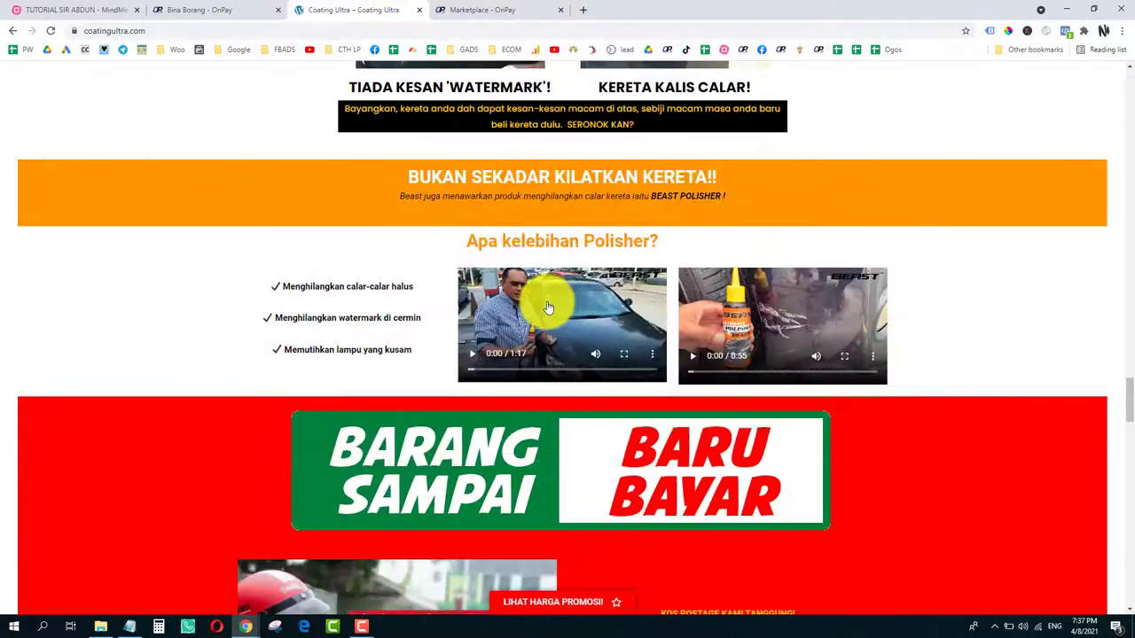
{"action": "scroll", "coordinate": [567, 310], "scroll_direction": "down", "scroll_amount": 1}
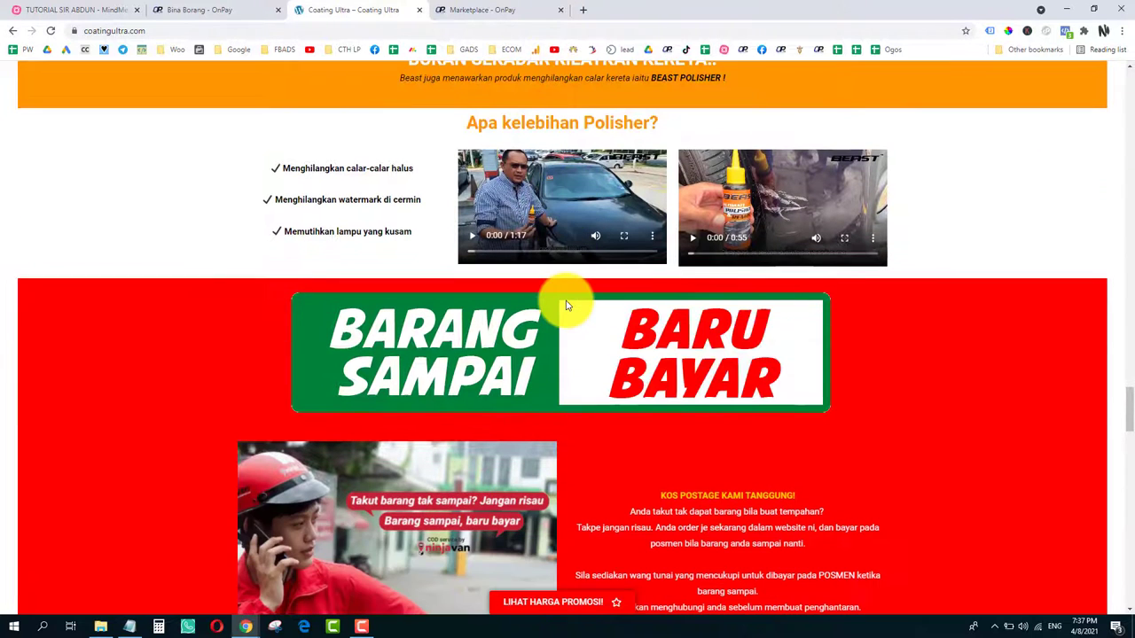
Step: Compare the two ELEMEN KEYAKINAN sub-points in the mind map with the landing page's BARANG SAMPAI BARU BAYAR and 100% money back guarantee sections
{"action": "left_click", "coordinate": [93, 9]}
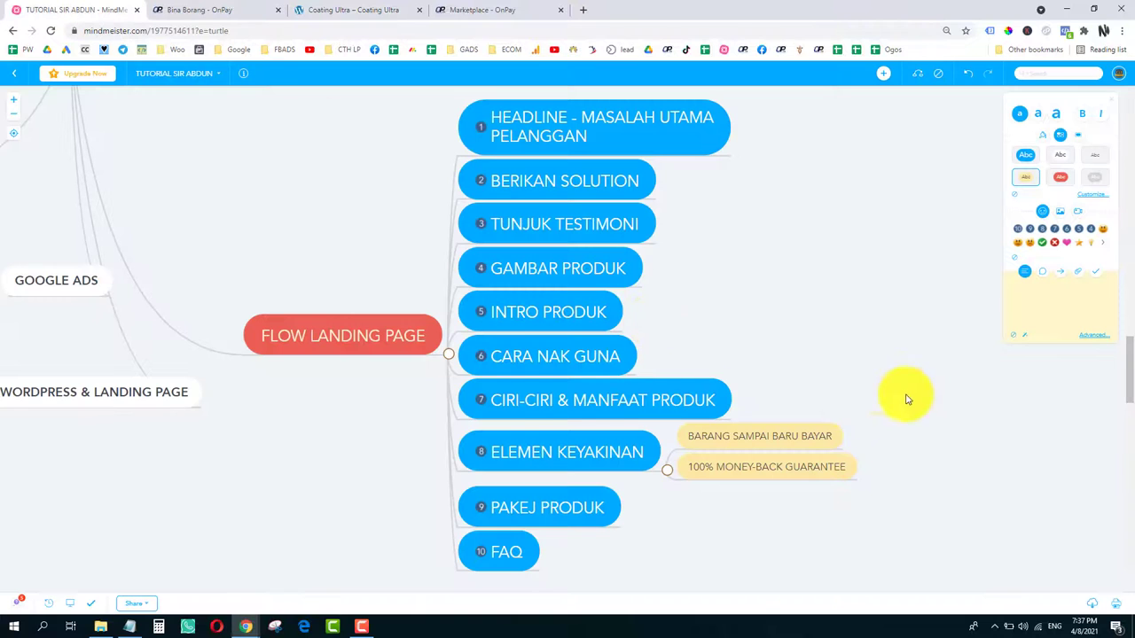
{"action": "left_click_drag", "start_coordinate": [904, 398], "coordinate": [855, 210]}
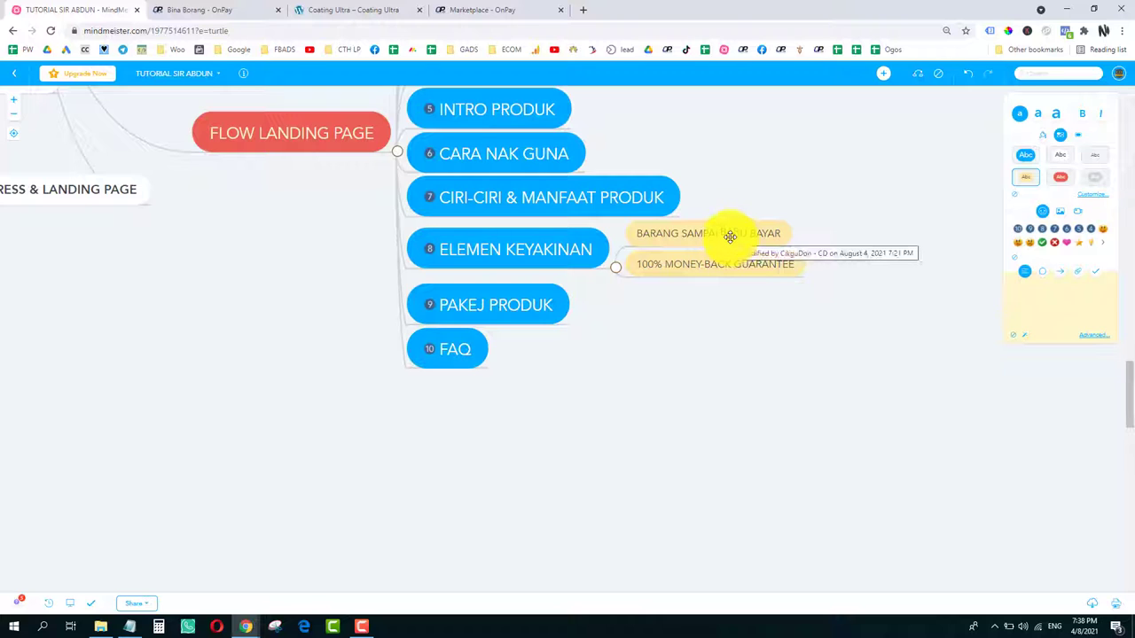
{"action": "left_click", "coordinate": [401, 7]}
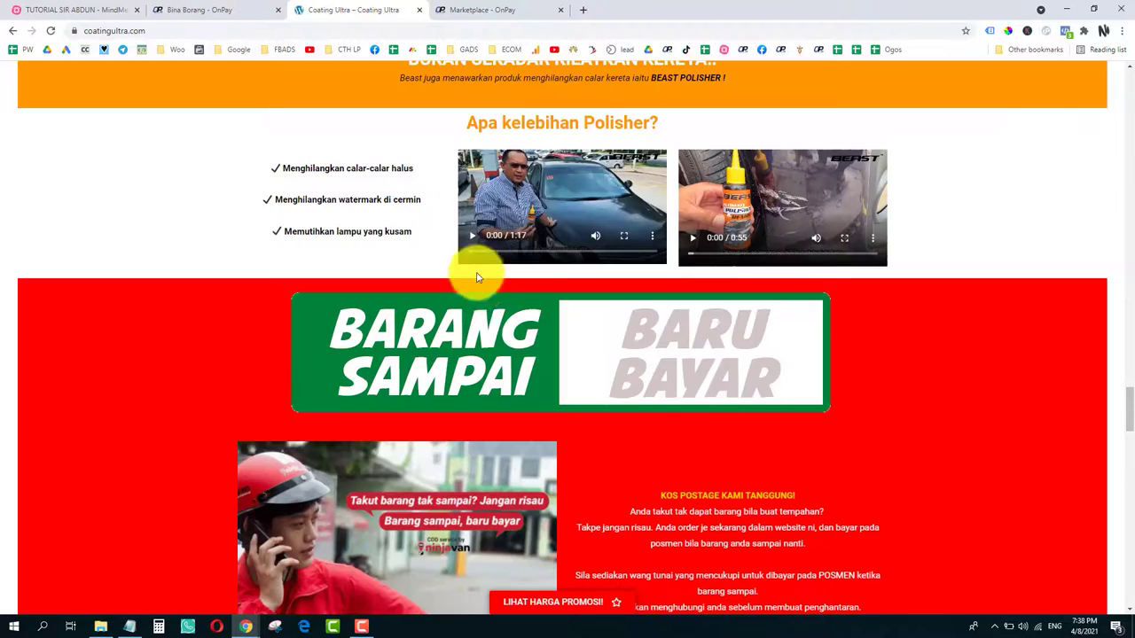
{"action": "left_click", "coordinate": [124, 10]}
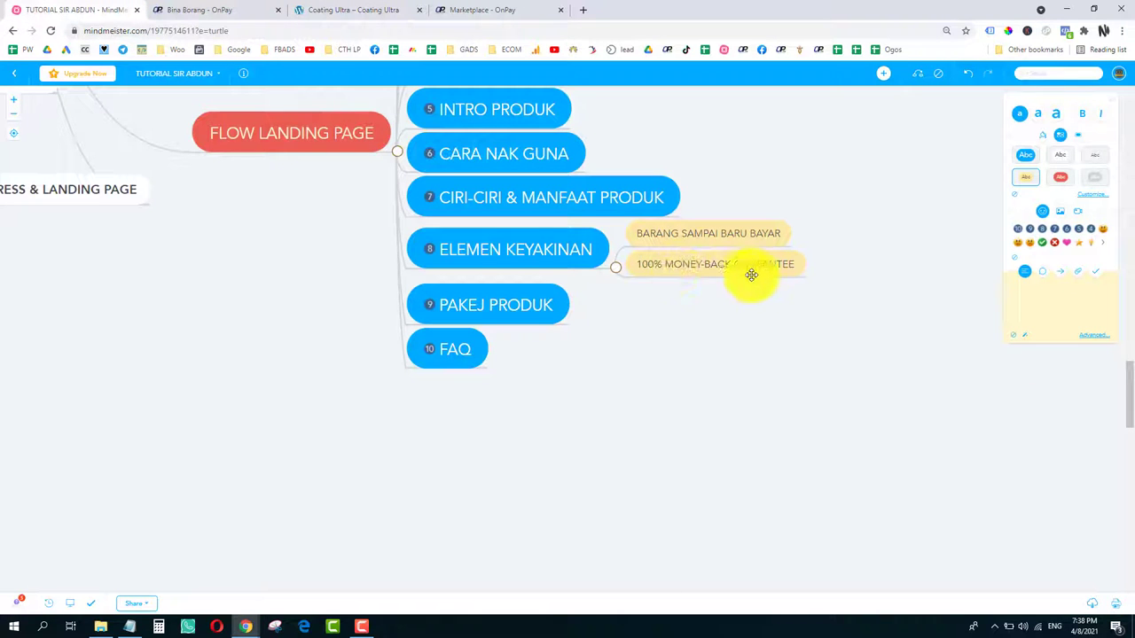
{"action": "left_click", "coordinate": [354, 10]}
{"action": "scroll", "coordinate": [367, 257], "scroll_direction": "down", "scroll_amount": 7}
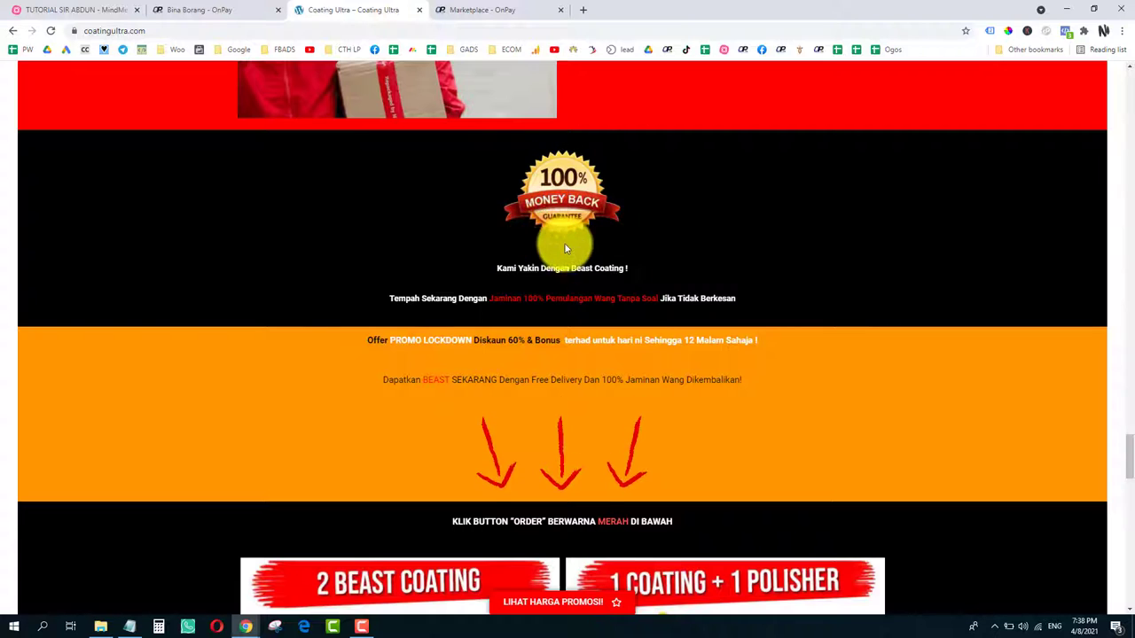
Step: Compare the mind map's PAKEJ PRODUK point with the promo offer and product packages that follow the guarantee on the landing page
{"action": "left_click", "coordinate": [80, 9]}
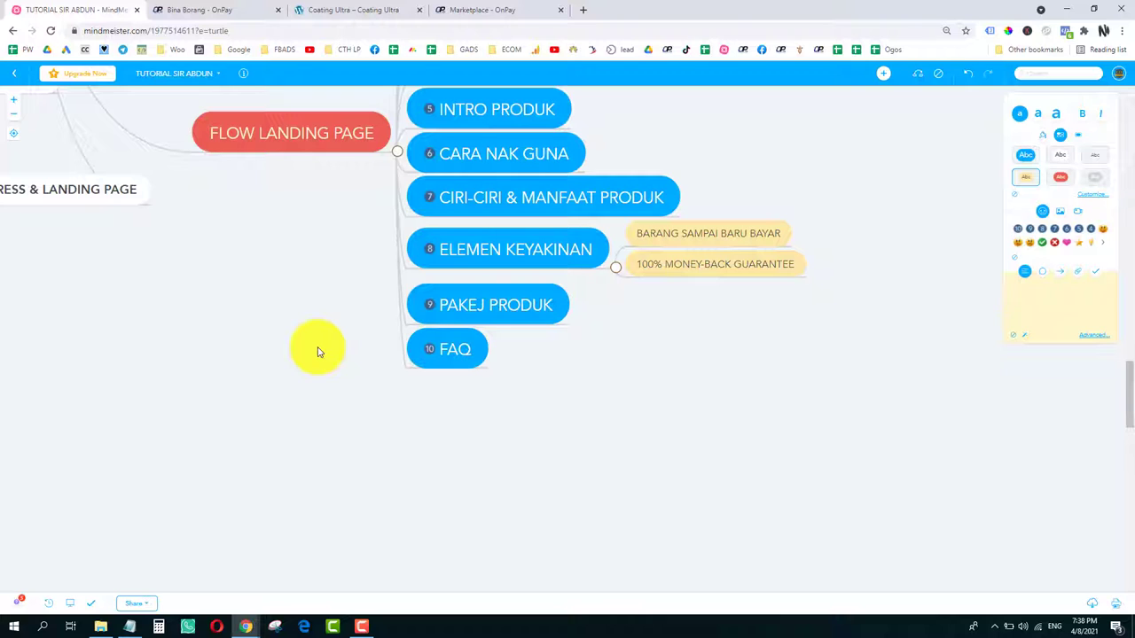
{"action": "left_click", "coordinate": [347, 10]}
{"action": "scroll", "coordinate": [505, 290], "scroll_direction": "down", "scroll_amount": 2}
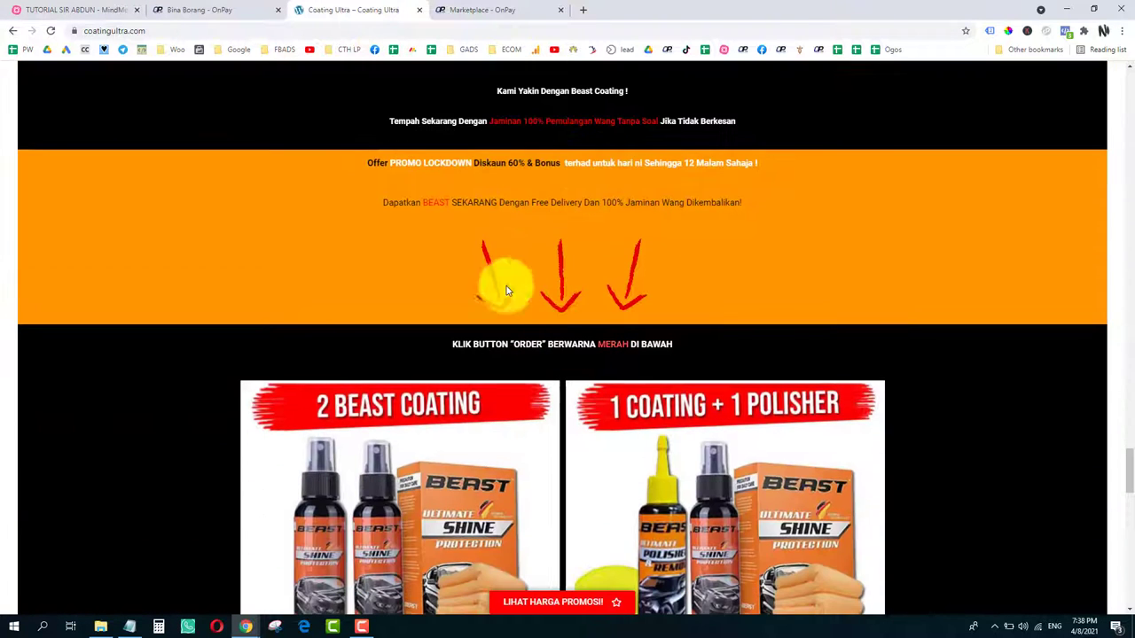
{"action": "left_click", "coordinate": [107, 9]}
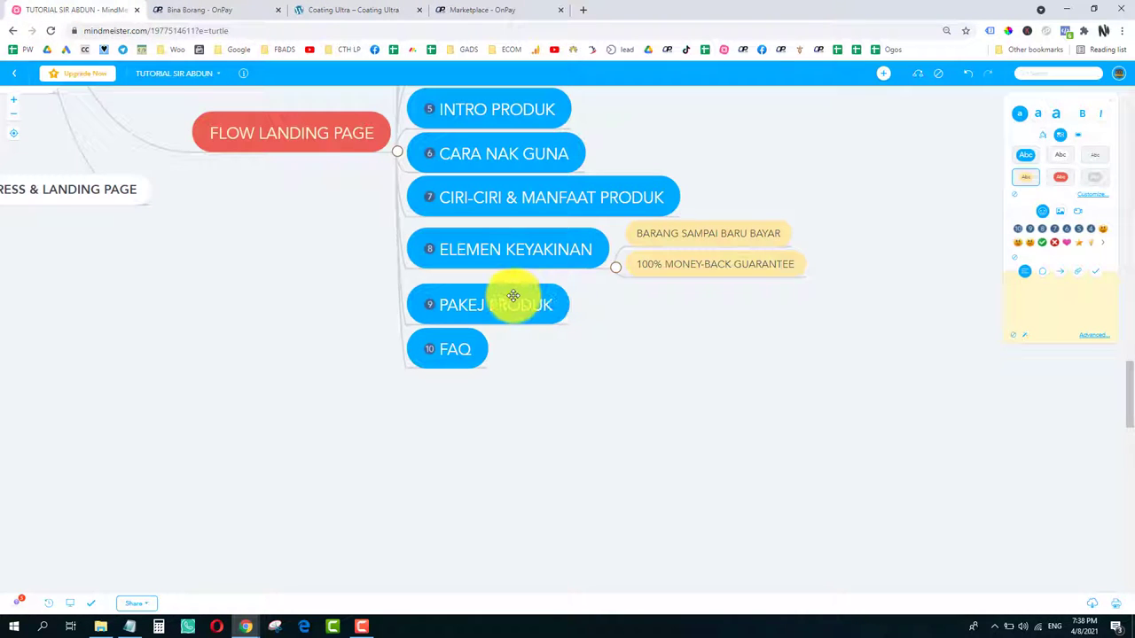
{"action": "left_click", "coordinate": [361, 9]}
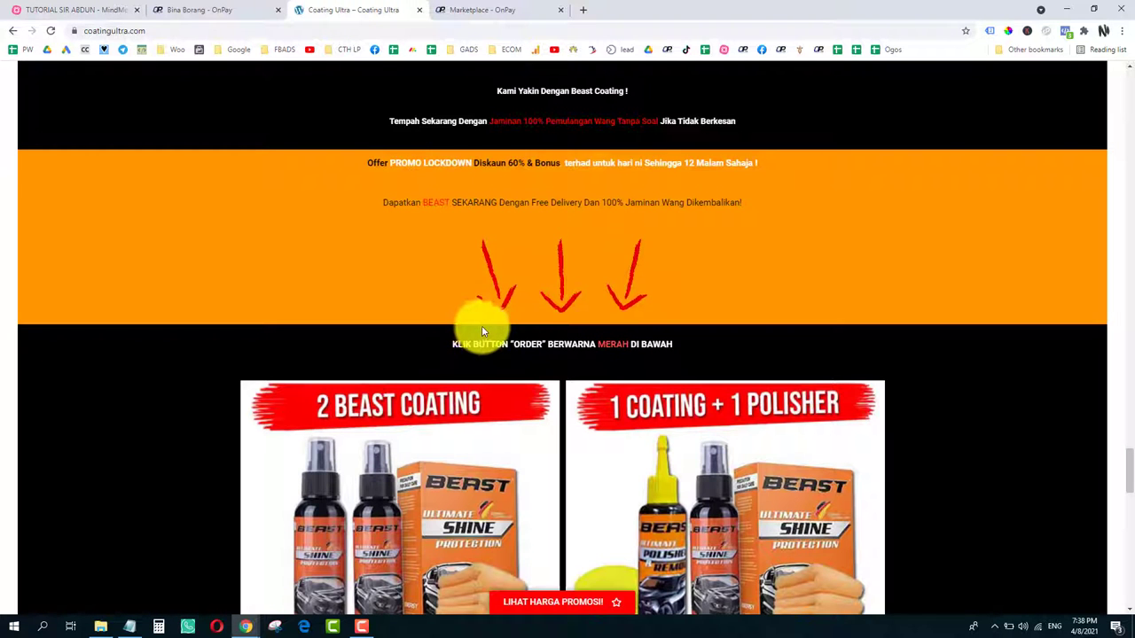
Step: Add an OFFER topic under FLOW LANDING PAGE in the mind map, give it the blue style, and place it above PAKEJ PRODUK
{"action": "left_click", "coordinate": [124, 10]}
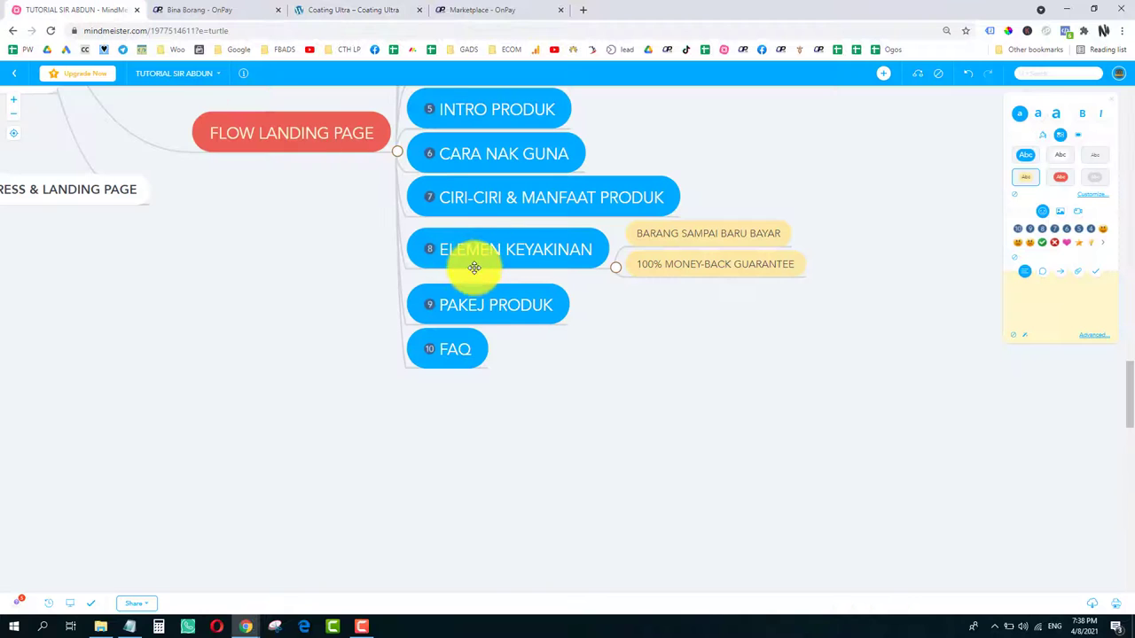
{"action": "left_click", "coordinate": [336, 121]}
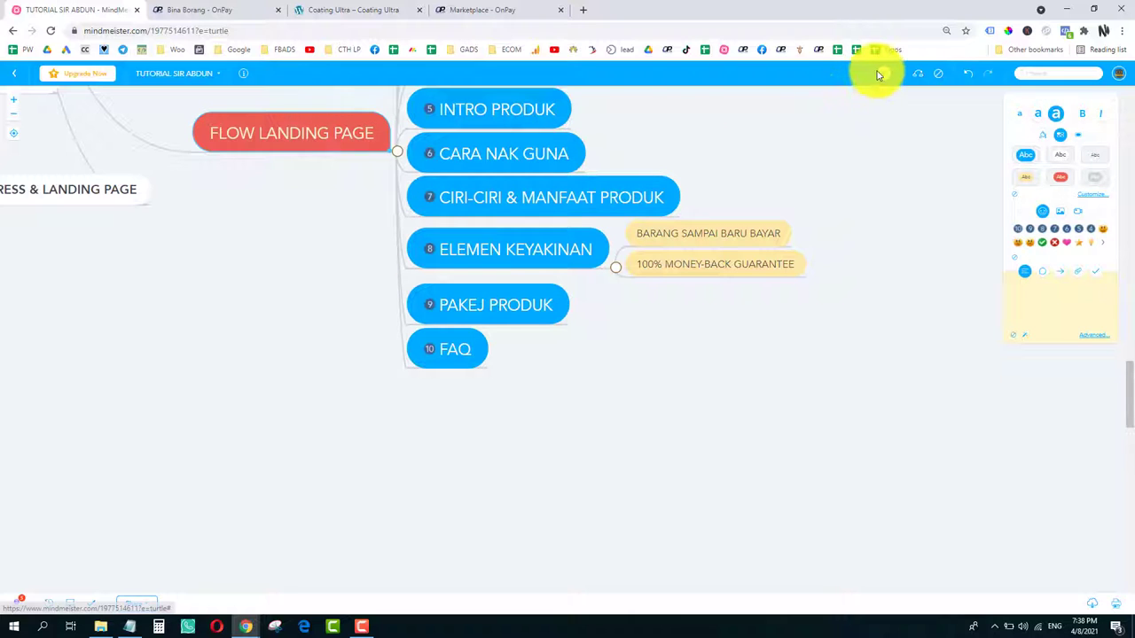
{"action": "left_click", "coordinate": [879, 74]}
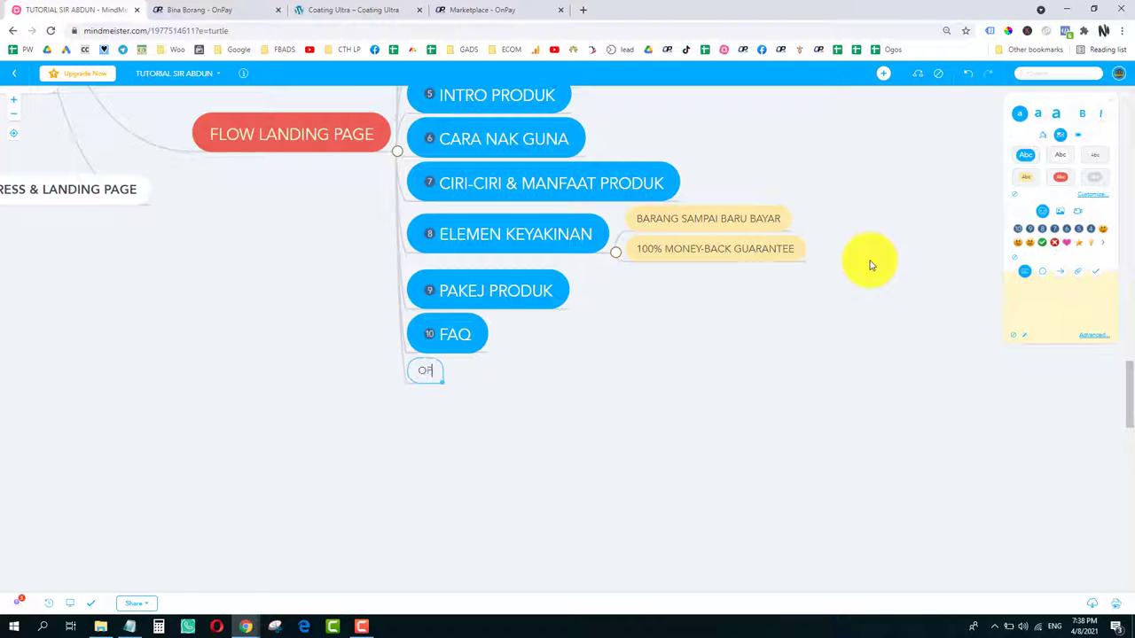
{"action": "left_click", "coordinate": [435, 371]}
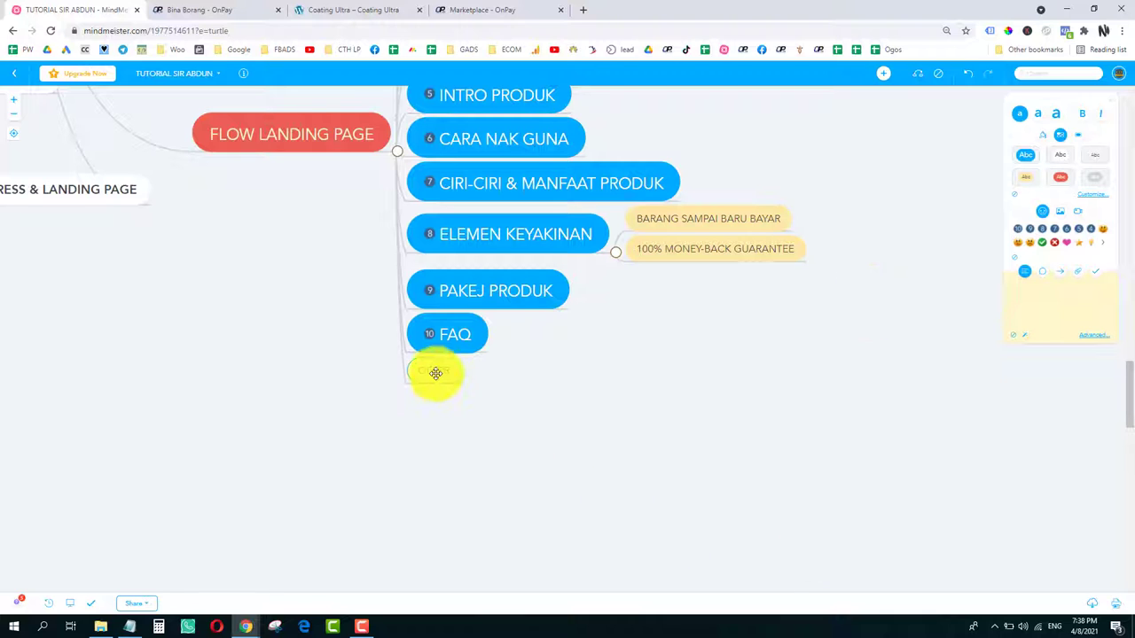
{"action": "left_click", "coordinate": [1029, 158]}
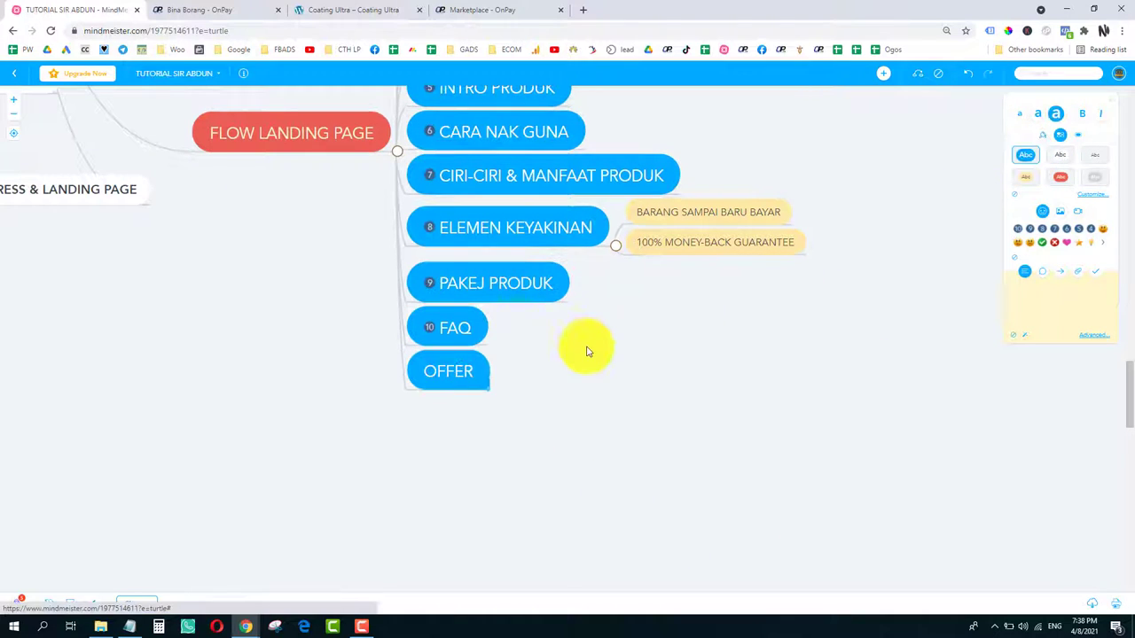
{"action": "mouse_move", "coordinate": [463, 367]}
{"action": "left_mouse_down"}
{"action": "mouse_move", "coordinate": [469, 281]}
{"action": "mouse_move", "coordinate": [484, 258]}
{"action": "left_mouse_up"}
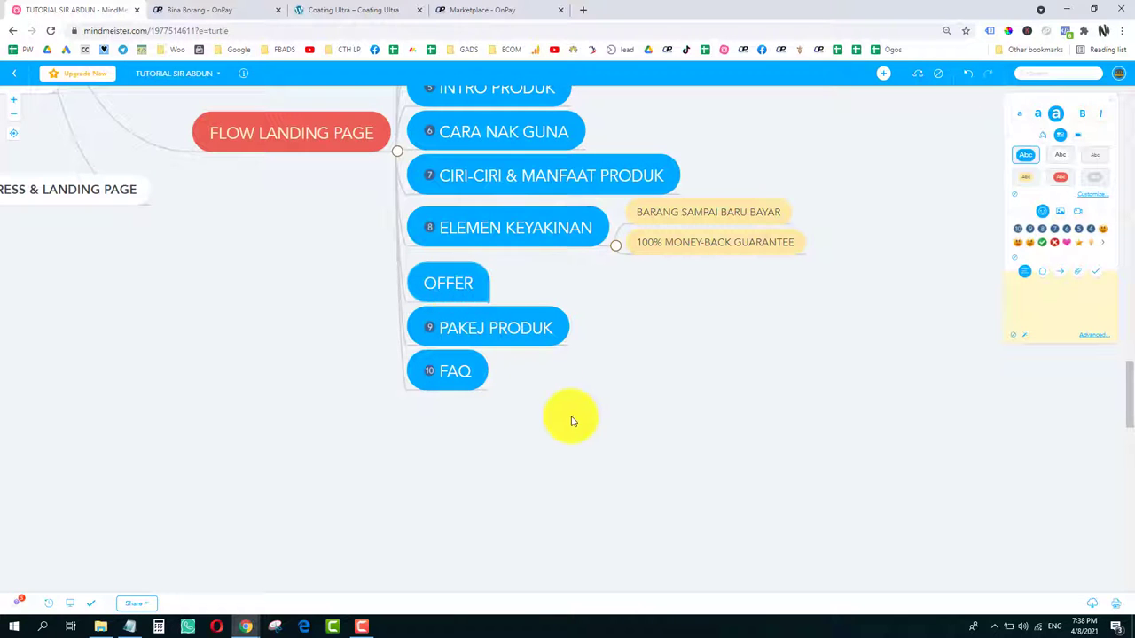
Step: Examine the landing page's PROMO LOCKDOWN offer line, product packages, WhatsApp help button and FAQ section
{"action": "left_click", "coordinate": [416, 8]}
{"action": "scroll", "coordinate": [430, 342], "scroll_direction": "down", "scroll_amount": 1}
{"action": "scroll", "coordinate": [431, 274], "scroll_direction": "up", "scroll_amount": 1}
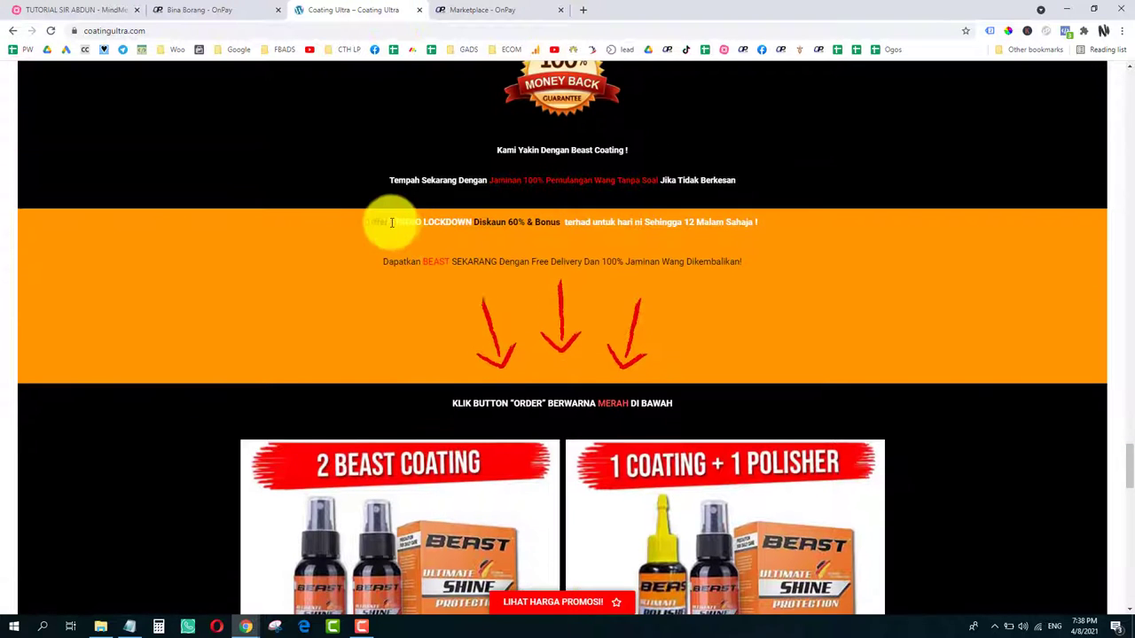
{"action": "left_click_drag", "start_coordinate": [368, 222], "coordinate": [535, 221]}
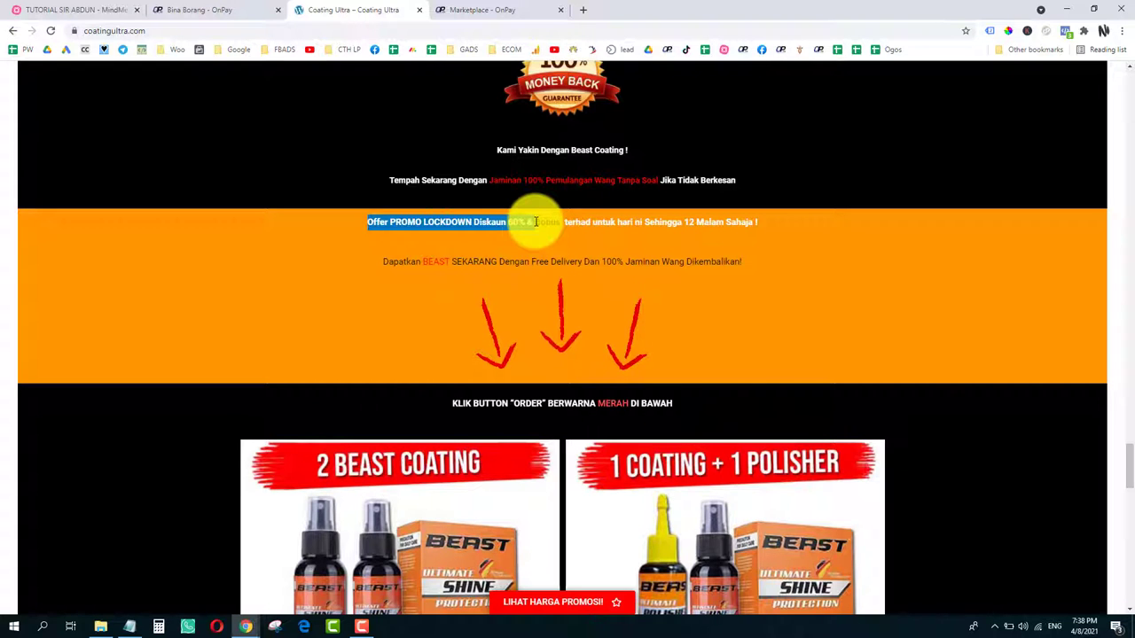
{"action": "scroll", "coordinate": [494, 340], "scroll_direction": "down", "scroll_amount": 2}
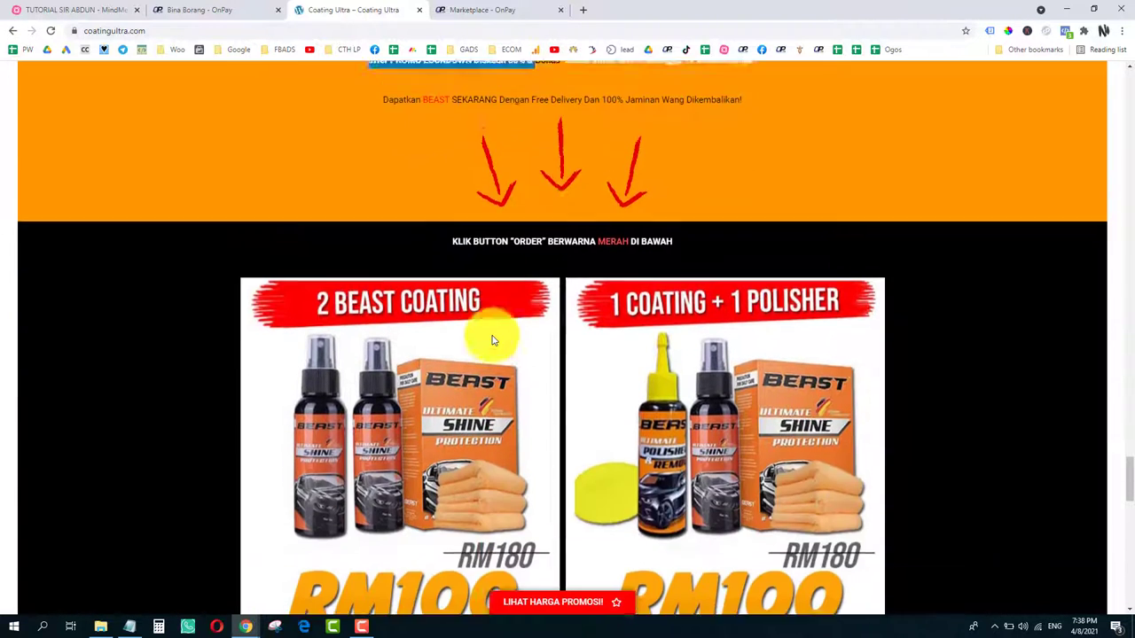
{"action": "scroll", "coordinate": [494, 339], "scroll_direction": "down", "scroll_amount": 3}
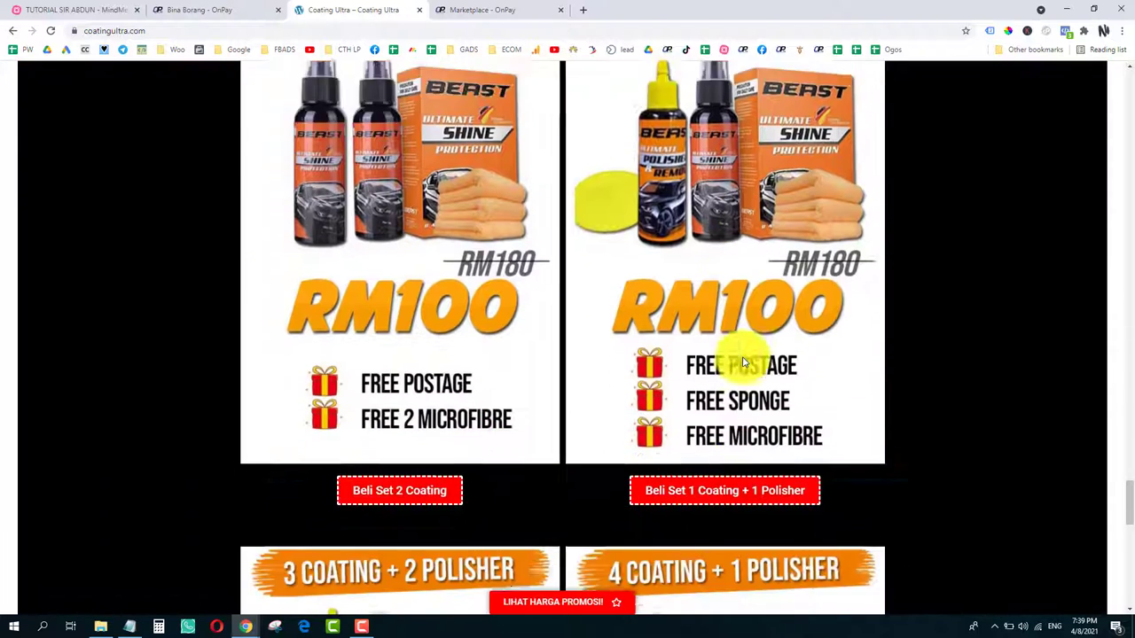
{"action": "scroll", "coordinate": [743, 361], "scroll_direction": "down", "scroll_amount": 12}
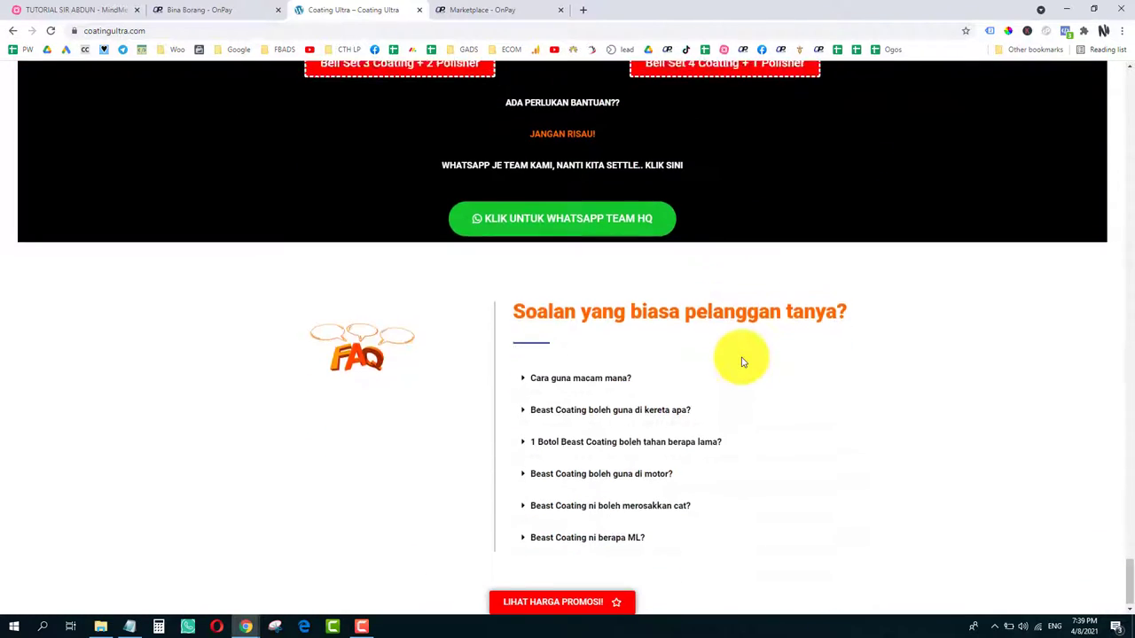
{"action": "scroll", "coordinate": [743, 362], "scroll_direction": "up", "scroll_amount": 1}
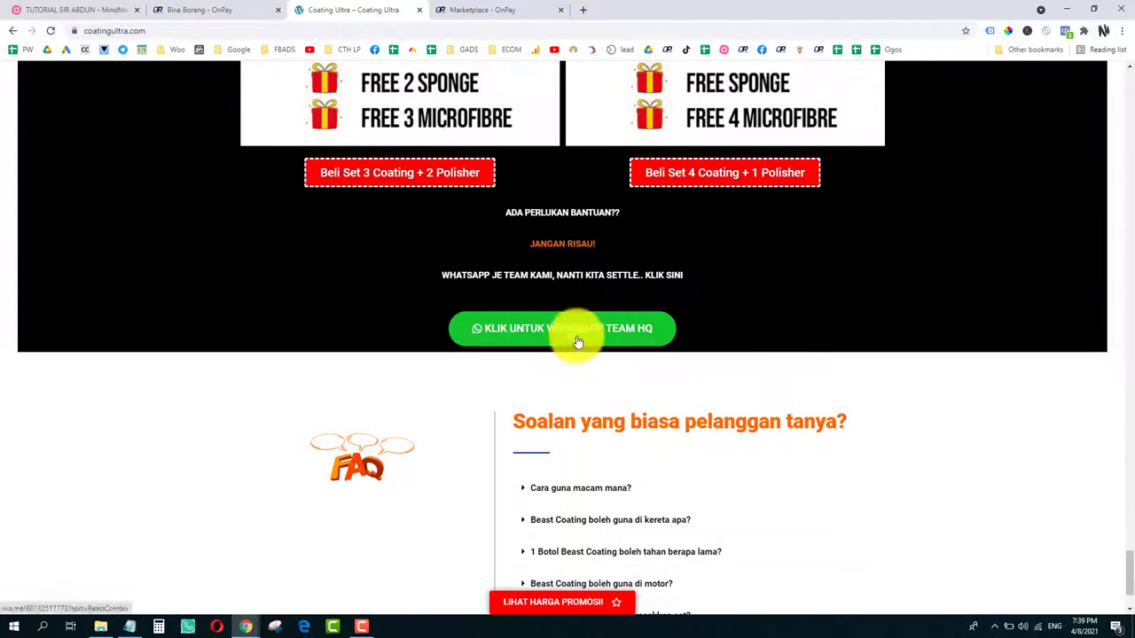
{"action": "scroll", "coordinate": [586, 334], "scroll_direction": "down", "scroll_amount": 1}
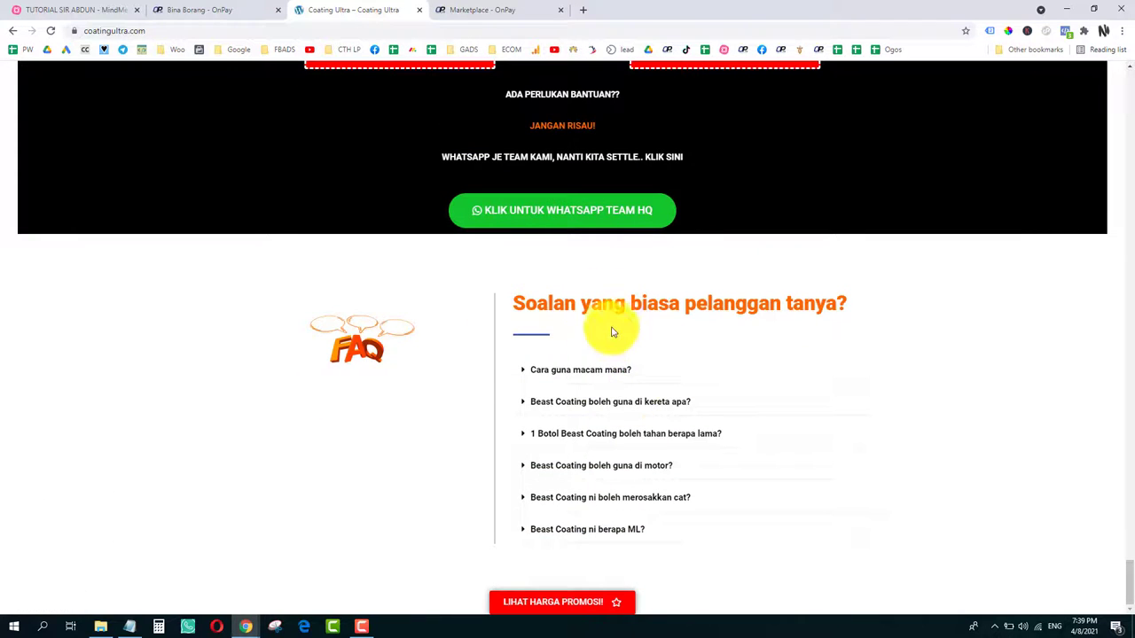
Step: Add a BUTTON WASAP topic under FLOW LANDING PAGE in the mind map, place it between PAKEJ PRODUK and FAQ, and style it blue
{"action": "left_click", "coordinate": [124, 10]}
{"action": "left_click", "coordinate": [221, 10]}
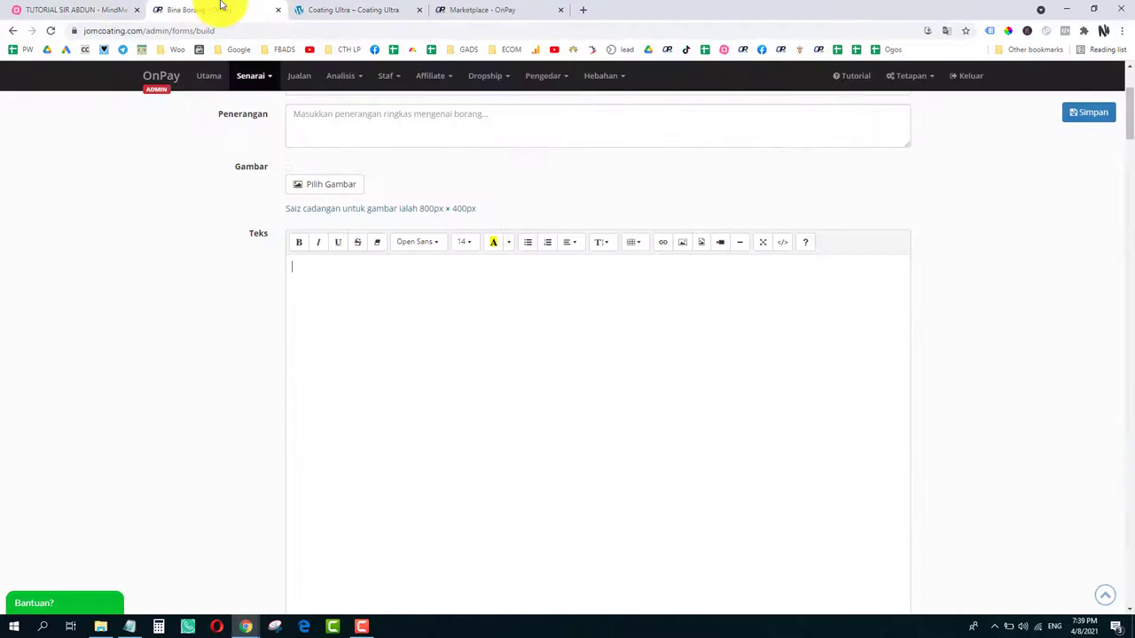
{"action": "left_click", "coordinate": [80, 9]}
{"action": "left_click", "coordinate": [344, 134]}
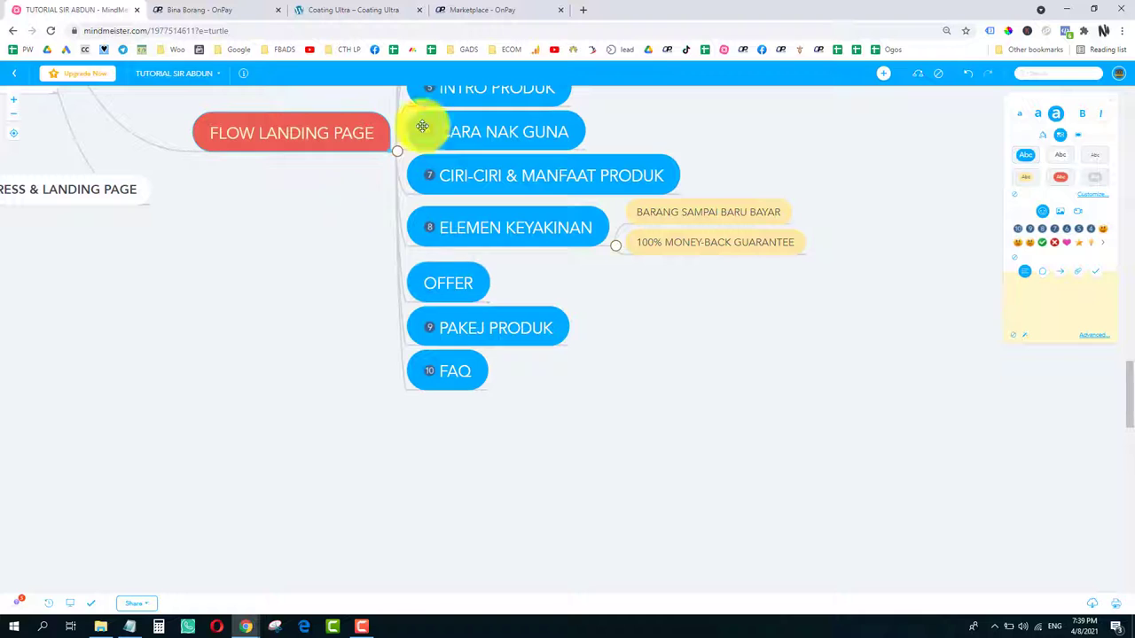
{"action": "left_click", "coordinate": [883, 75]}
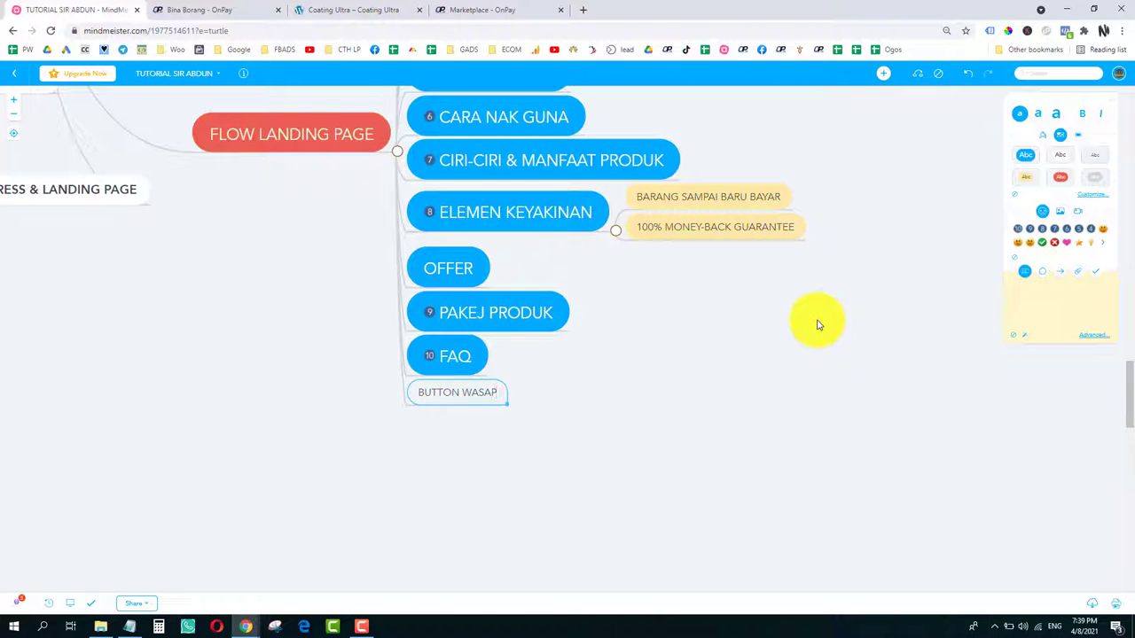
{"action": "left_click_drag", "start_coordinate": [446, 397], "coordinate": [464, 344]}
{"action": "left_click_drag", "start_coordinate": [540, 375], "coordinate": [545, 426]}
{"action": "left_click", "coordinate": [1027, 154]}
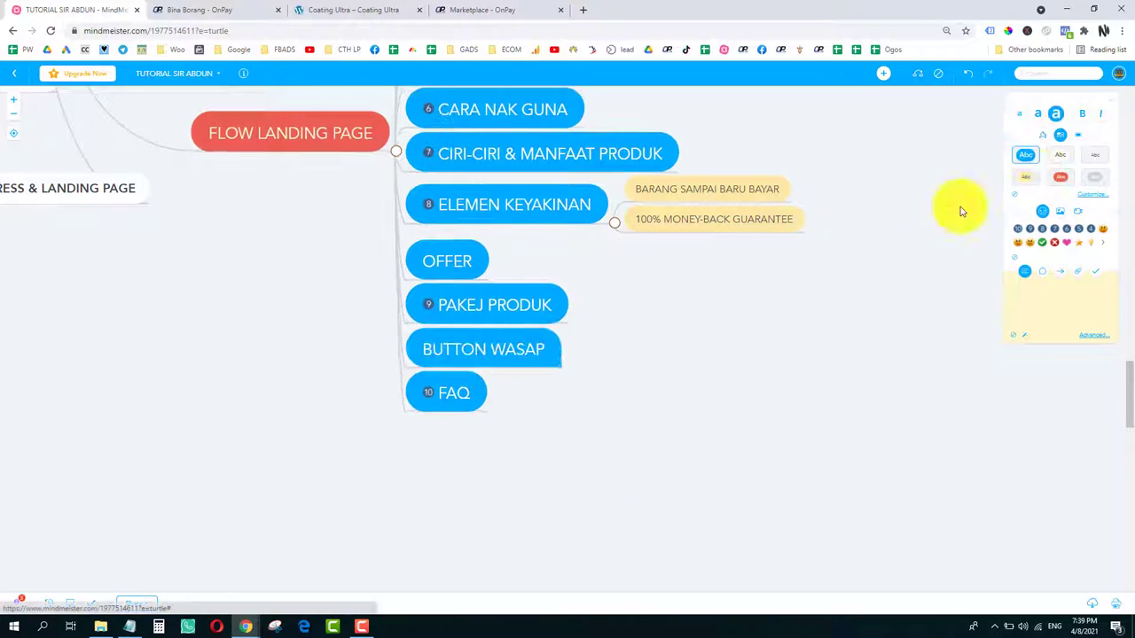
Step: Review the whole FLOW LANDING PAGE branch of the mind map, from the HEADLINE point to FAQ
{"action": "scroll", "coordinate": [557, 324], "scroll_direction": "up", "scroll_amount": 3}
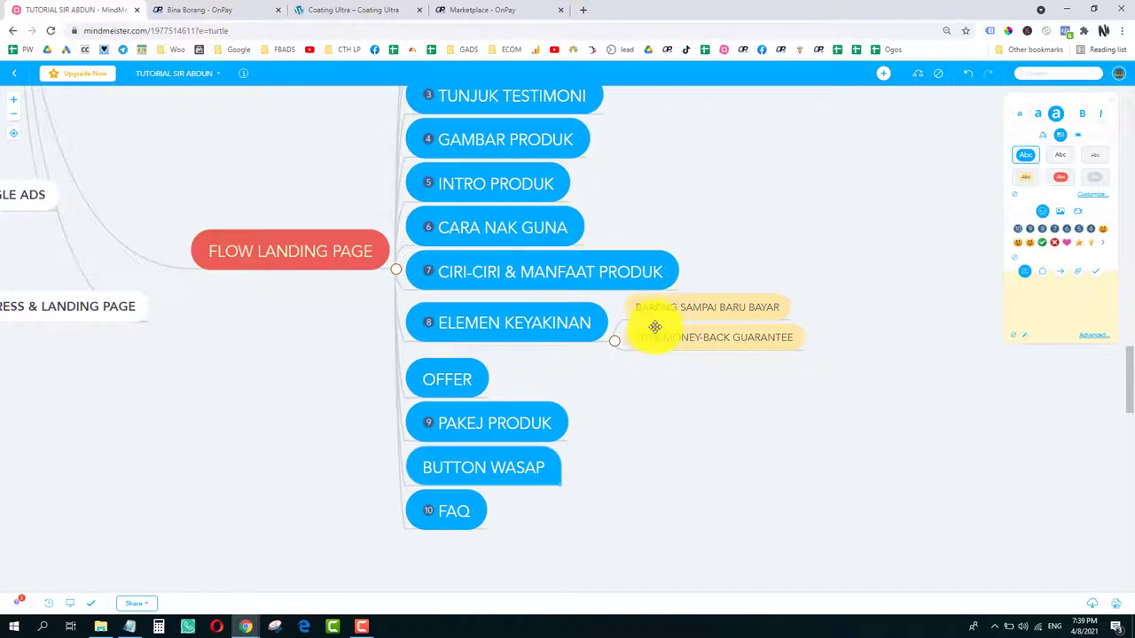
{"action": "left_click", "coordinate": [15, 123]}
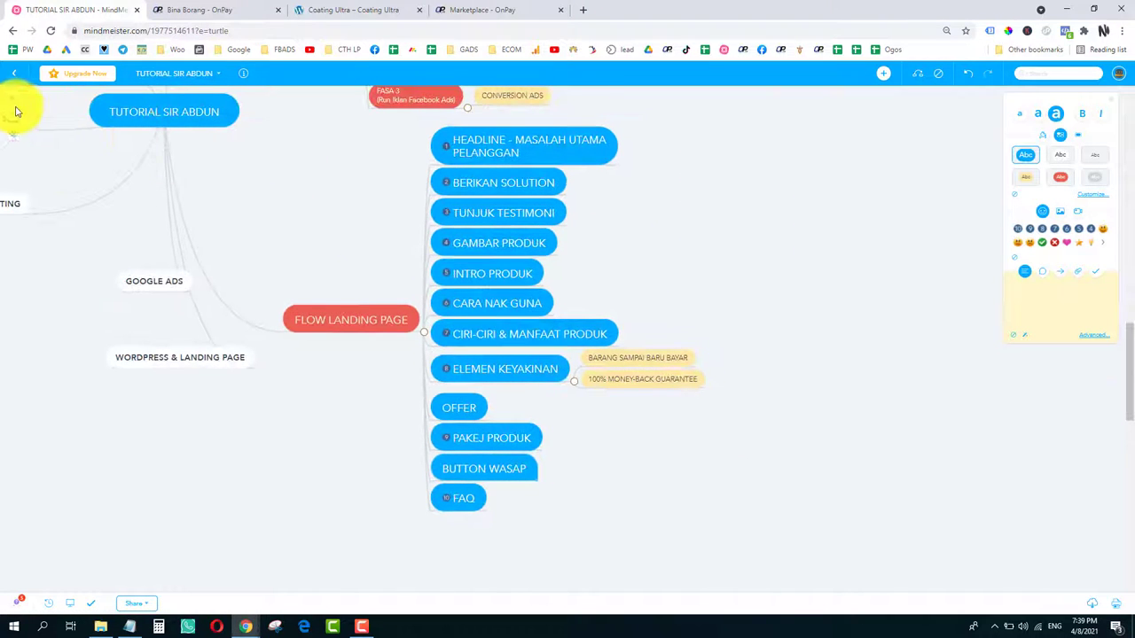
{"action": "left_click", "coordinate": [14, 102]}
{"action": "left_click_drag", "start_coordinate": [317, 151], "coordinate": [347, 222]}
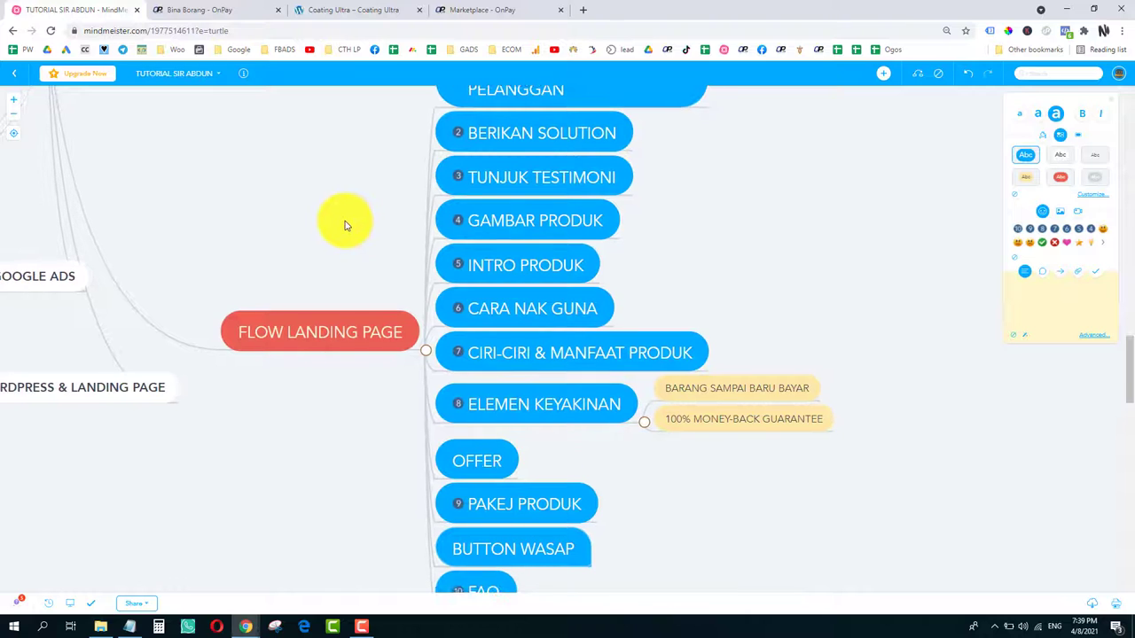
{"action": "left_click", "coordinate": [15, 122]}
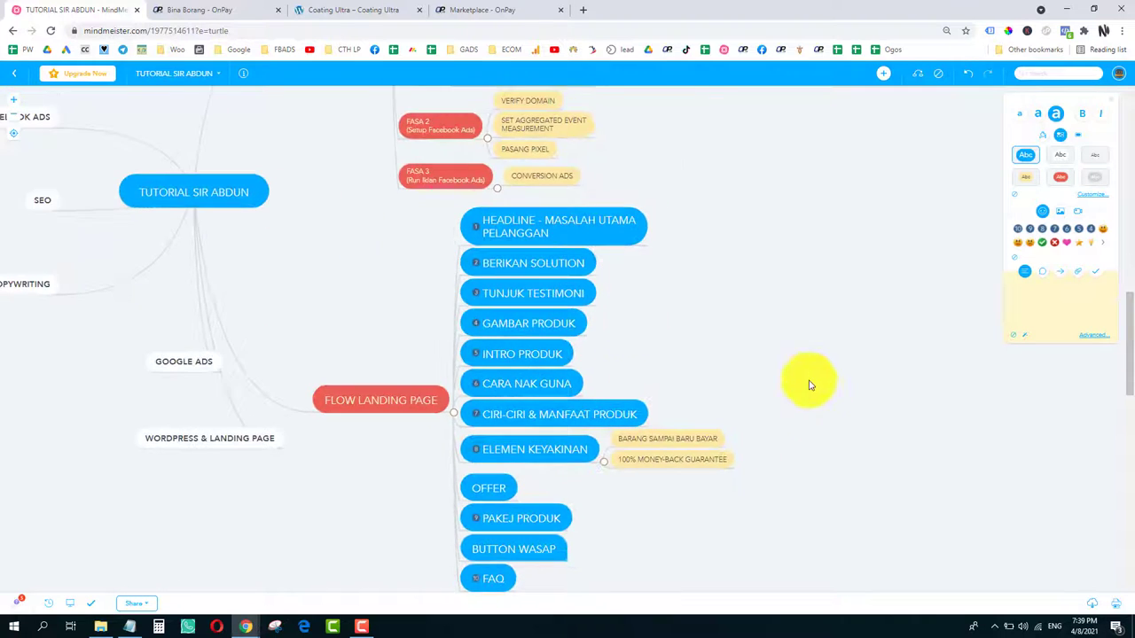
{"action": "left_click_drag", "start_coordinate": [810, 380], "coordinate": [830, 261]}
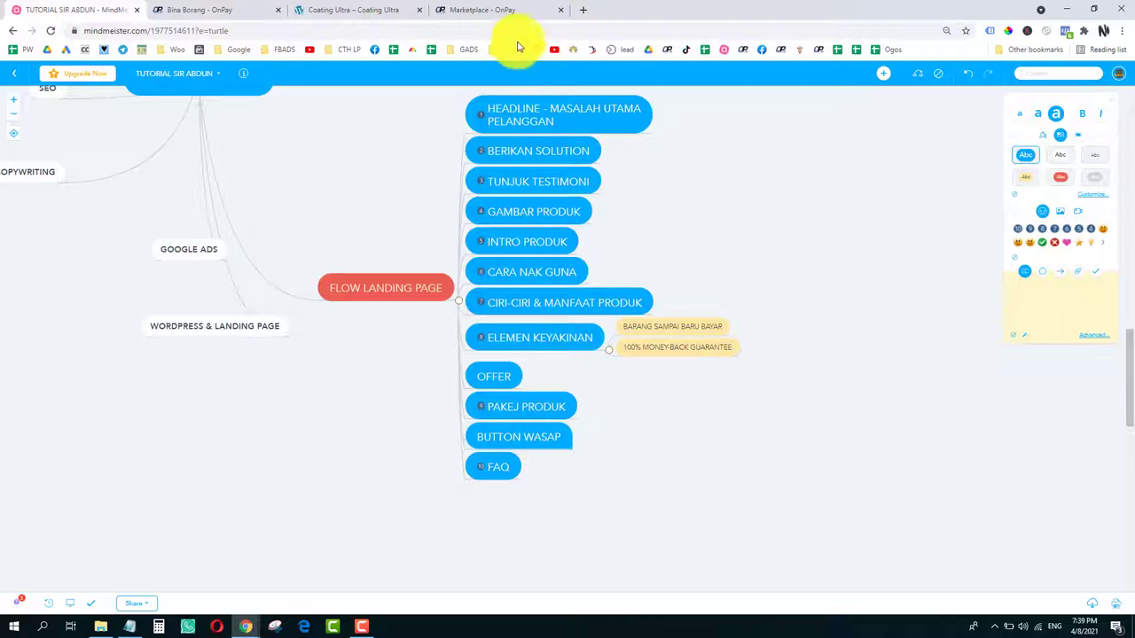
Step: Copy the four-line headline, from HABUK MUDAH MELEKAT? to SEMUA NI SELESAI DALAM 15 MINIT!, on the Coating Ultra site
{"action": "left_click", "coordinate": [372, 11]}
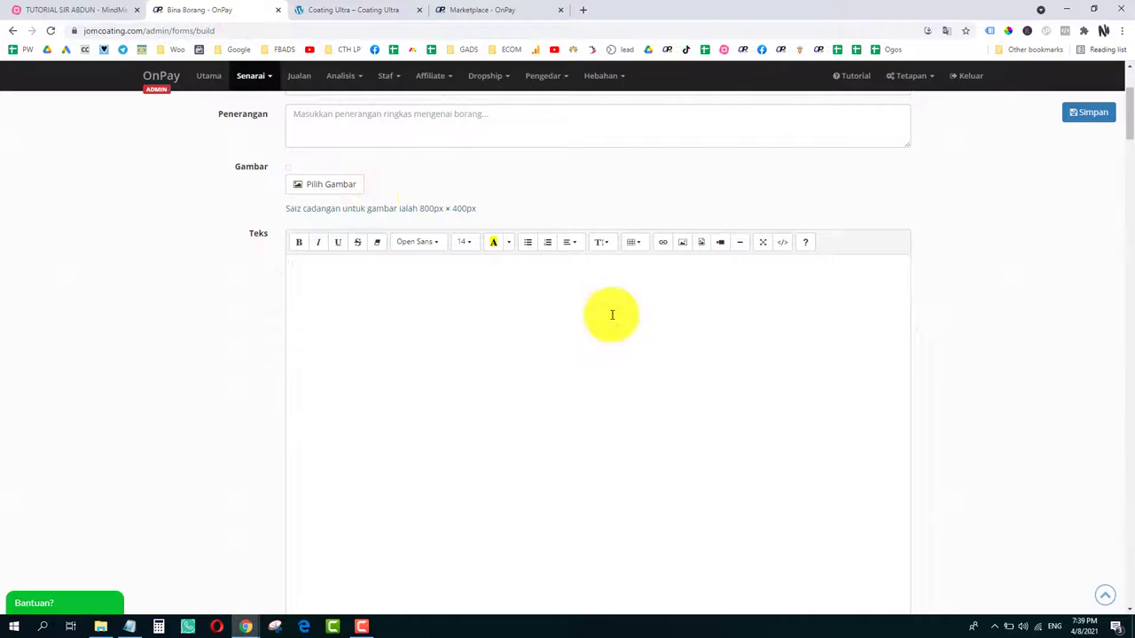
{"action": "left_click", "coordinate": [406, 7]}
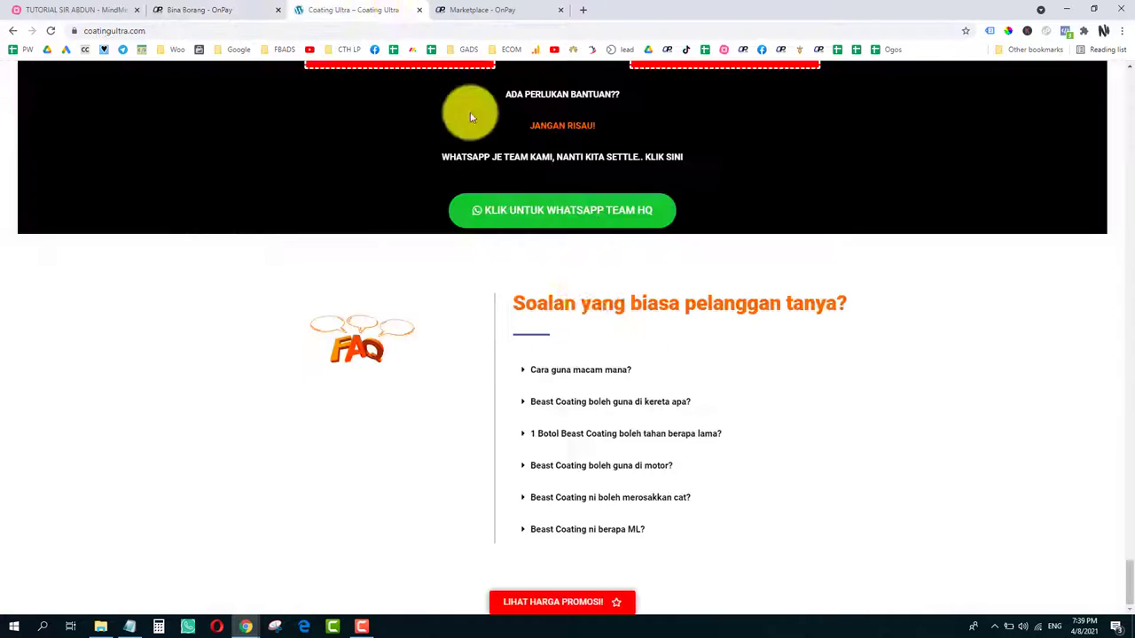
{"action": "scroll", "coordinate": [1114, 435], "scroll_direction": "up", "scroll_amount": 4}
{"action": "left_click_drag", "start_coordinate": [1130, 560], "coordinate": [1114, 94]}
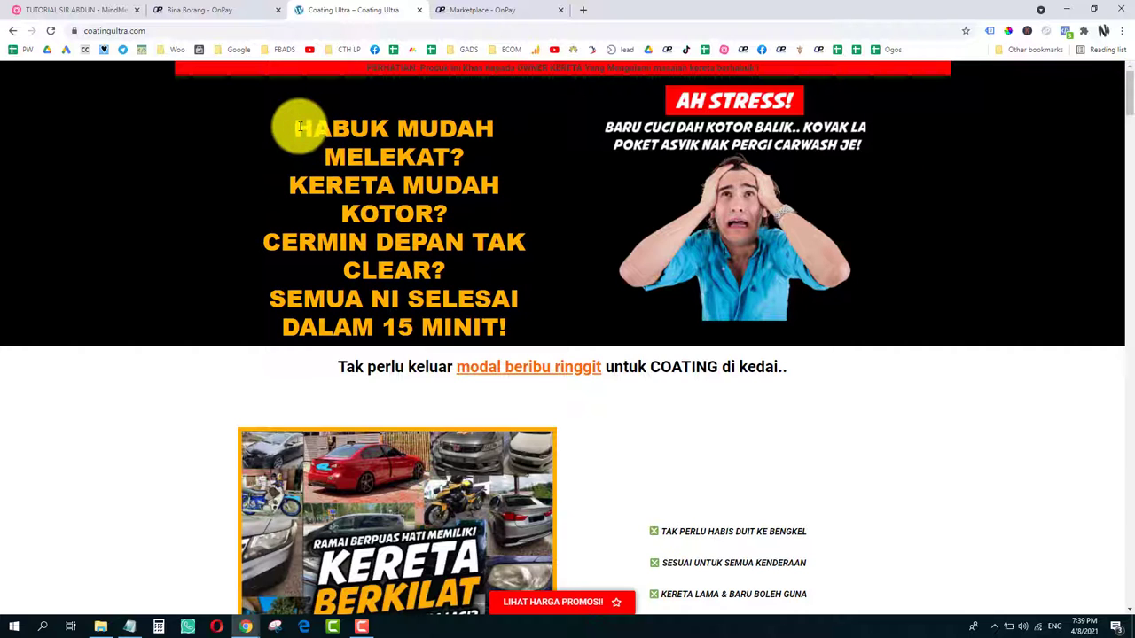
{"action": "left_click_drag", "start_coordinate": [293, 127], "coordinate": [525, 328]}
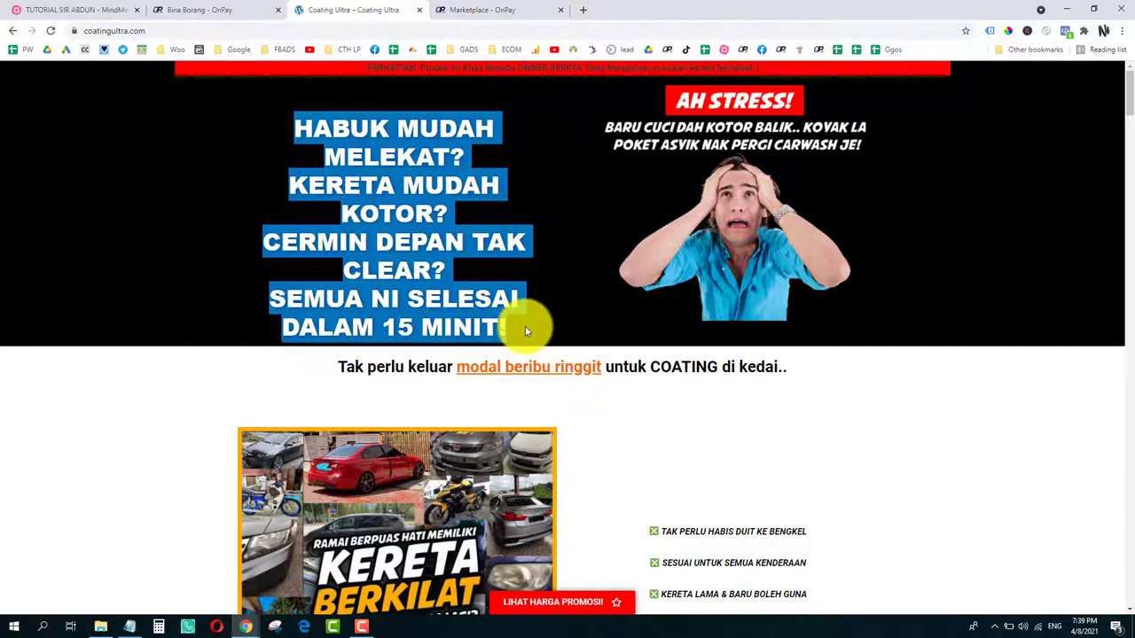
Step: Try pasting the copied headline with its original website formatting into the OnPay form's Teks field
{"action": "left_click", "coordinate": [203, 10]}
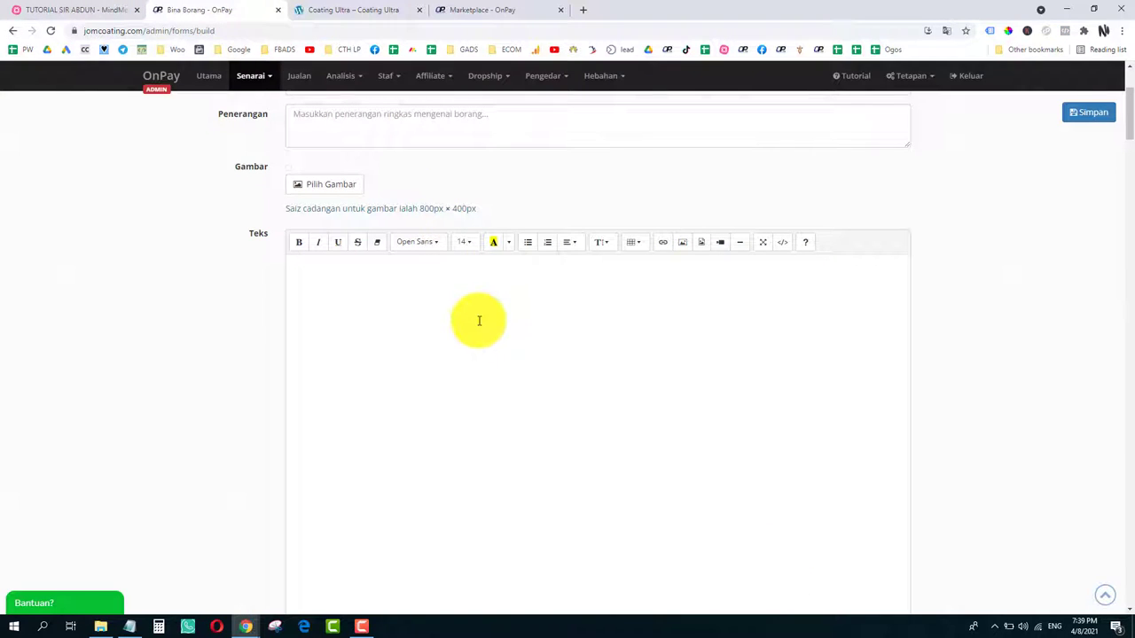
{"action": "type", "text": "HABUK MUDAH MELEKAT? KERETA MUDAH KOTOR? CERMIN DEPAN TAK CLEAR? SEMUA NI SELESAI DALAM 15 MINIT!"}
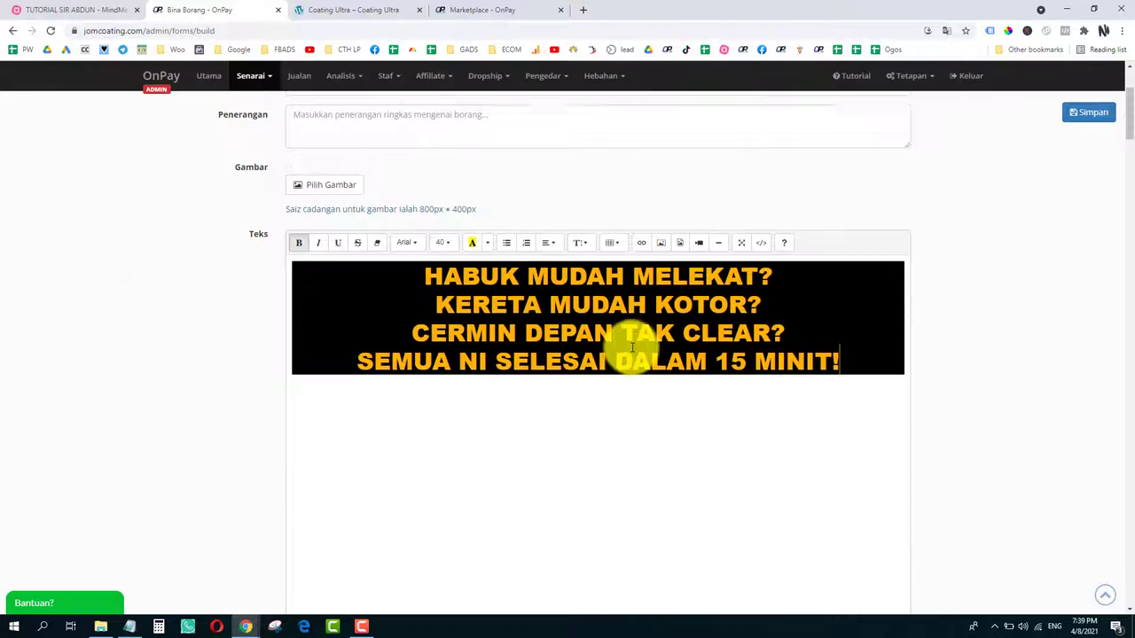
{"action": "scroll", "coordinate": [631, 348], "scroll_direction": "down", "scroll_amount": 1}
{"action": "scroll", "coordinate": [631, 349], "scroll_direction": "down", "scroll_amount": 1}
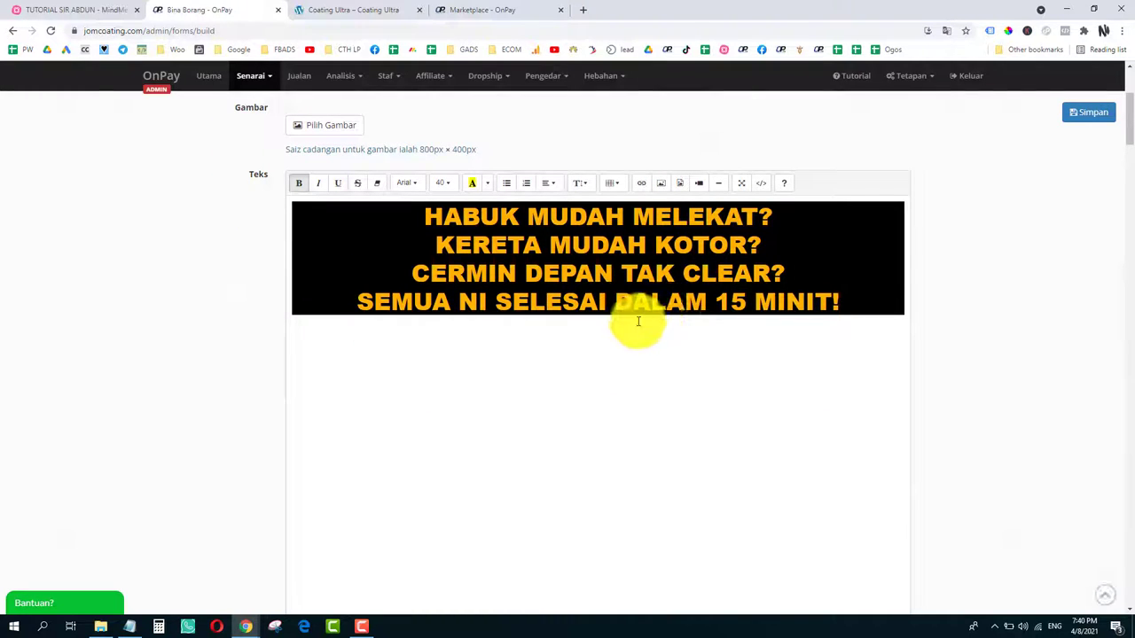
{"action": "left_click", "coordinate": [353, 10]}
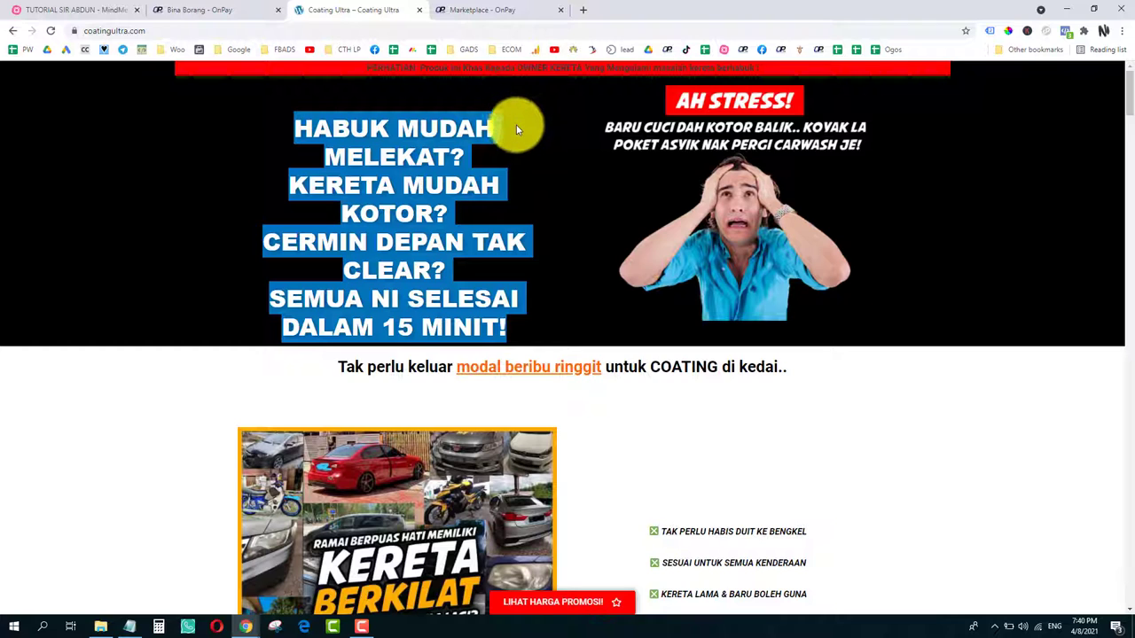
{"action": "left_click", "coordinate": [185, 10]}
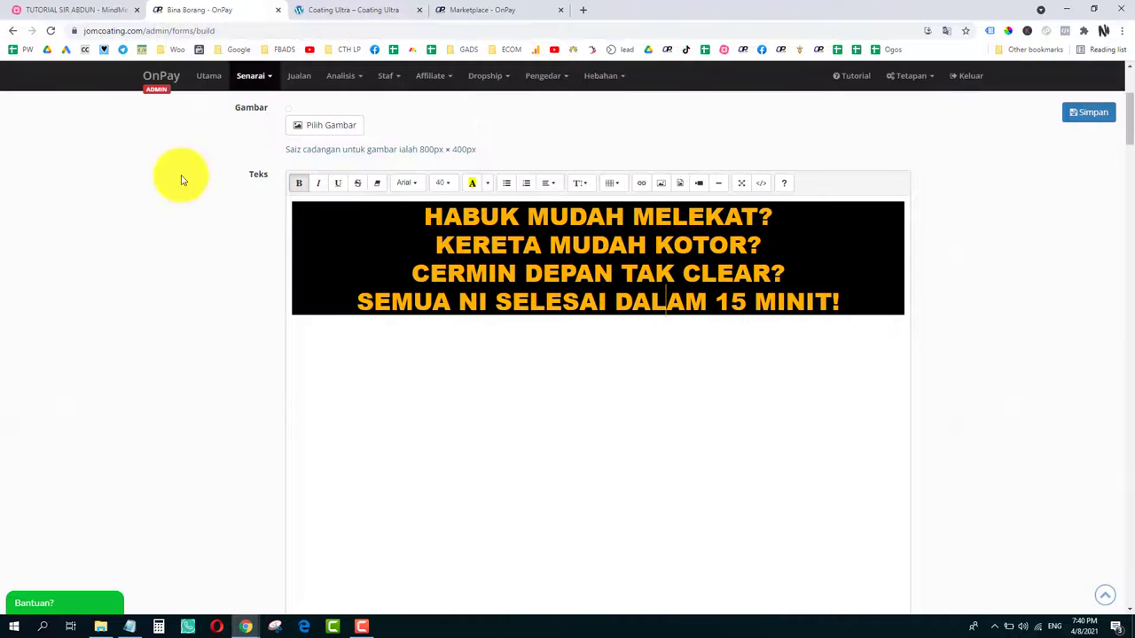
Step: Undo the formatted headline paste so the Teks field is empty
{"action": "triple_click", "coordinate": [476, 286]}
{"action": "key", "text": "BackSpace"}
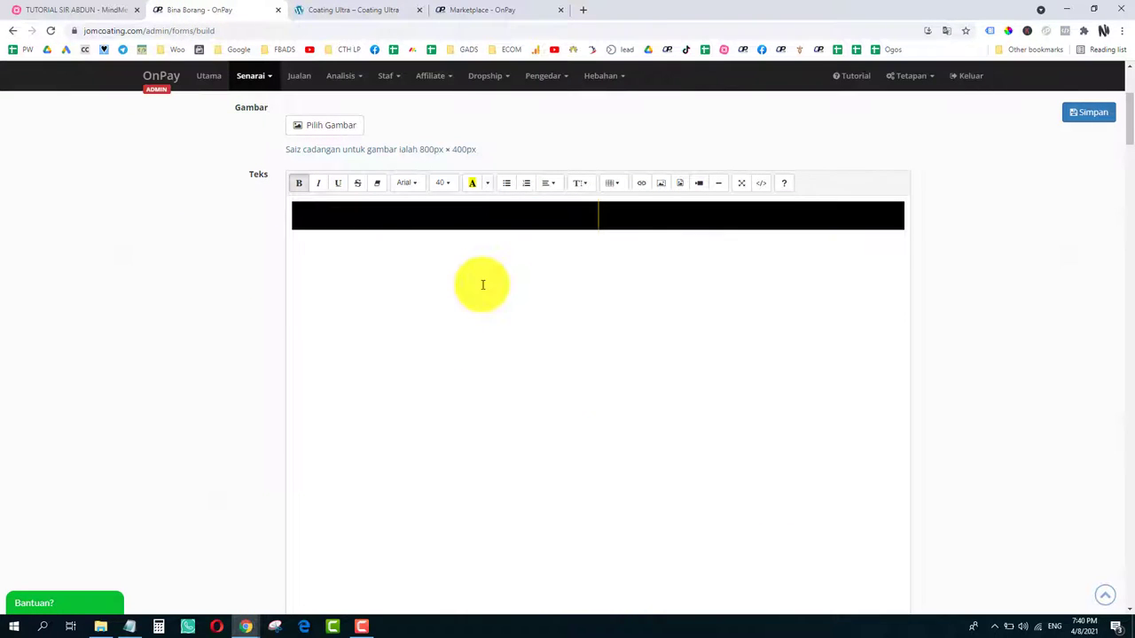
{"action": "key", "text": "ctrl+z"}
{"action": "left_click", "coordinate": [482, 302]}
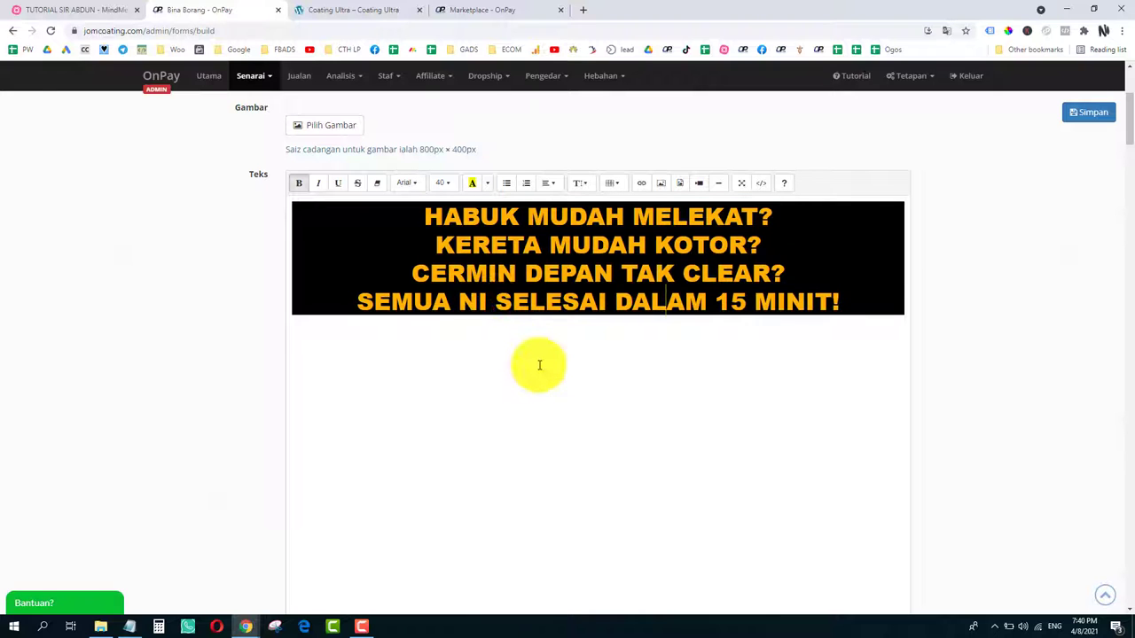
{"action": "key", "text": "ctrl+z"}
{"action": "scroll", "coordinate": [567, 297], "scroll_direction": "up", "scroll_amount": 1}
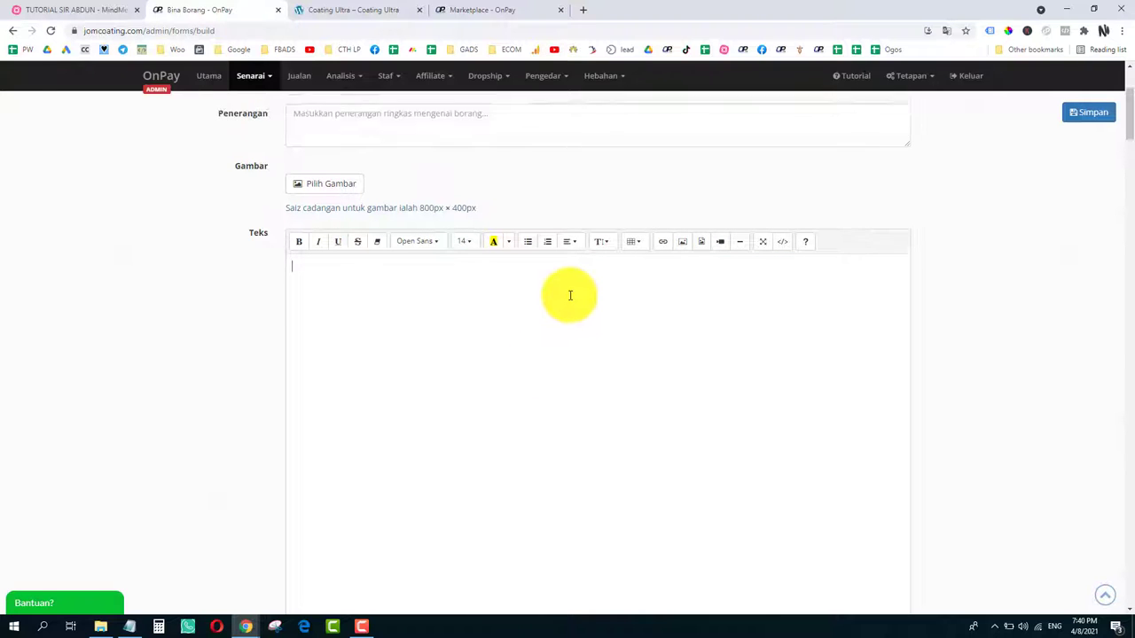
Step: Paste the Coating Ultra headline into the OnPay form's Teks field as plain text
{"action": "left_click", "coordinate": [386, 13]}
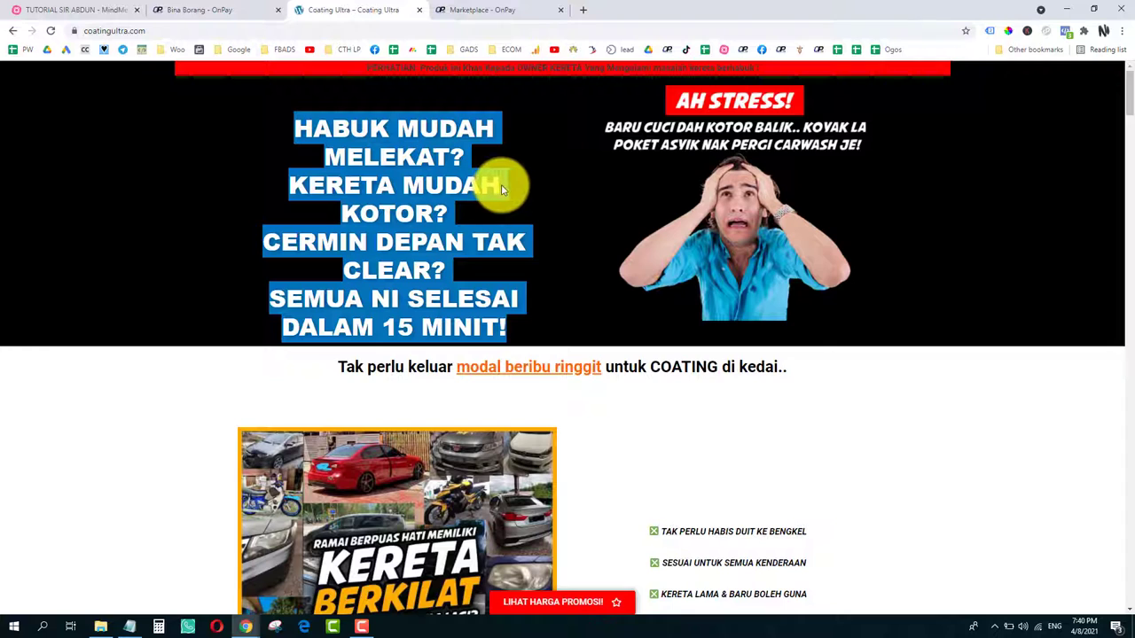
{"action": "left_click", "coordinate": [228, 11]}
{"action": "right_click", "coordinate": [576, 272]}
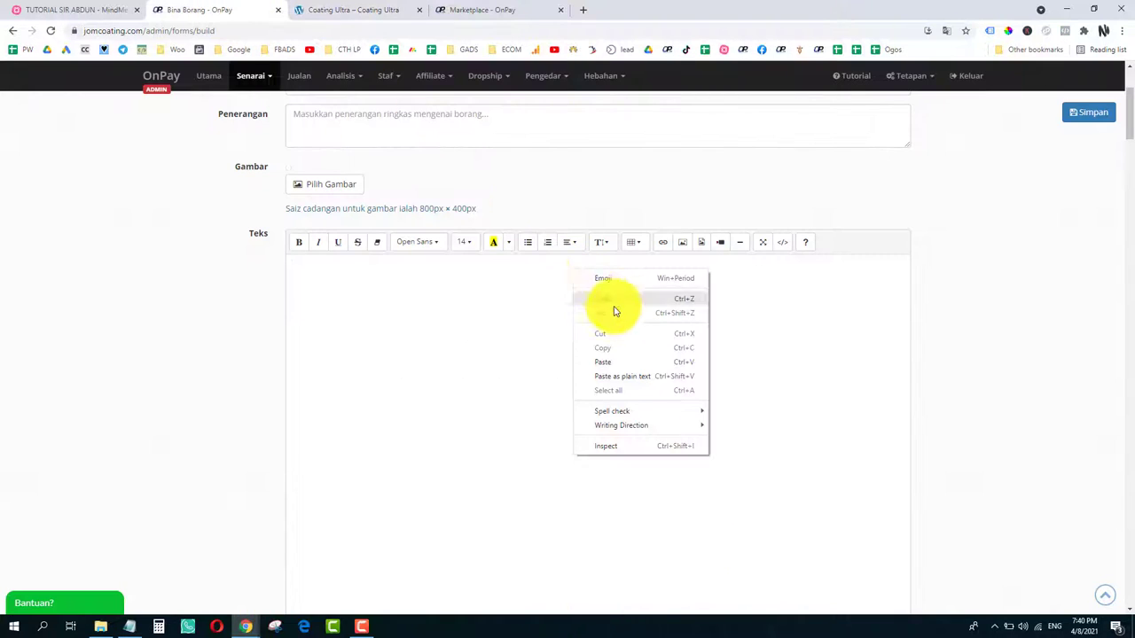
{"action": "left_click", "coordinate": [623, 380]}
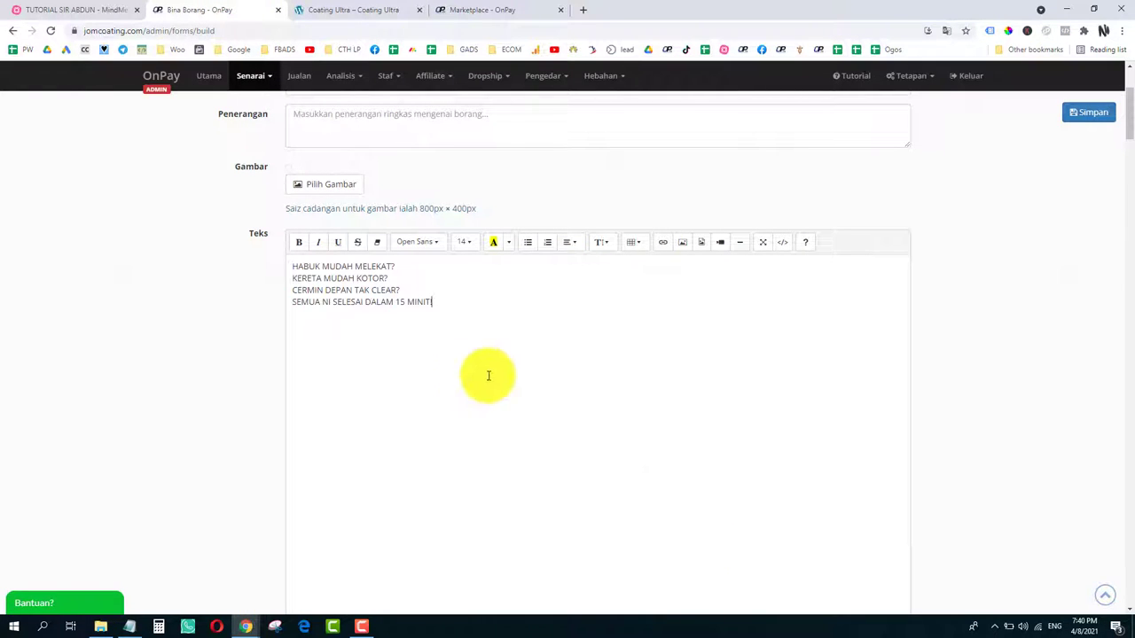
Step: Center-align all four headline lines in the Teks field and make them bold
{"action": "left_click_drag", "start_coordinate": [434, 303], "coordinate": [272, 254]}
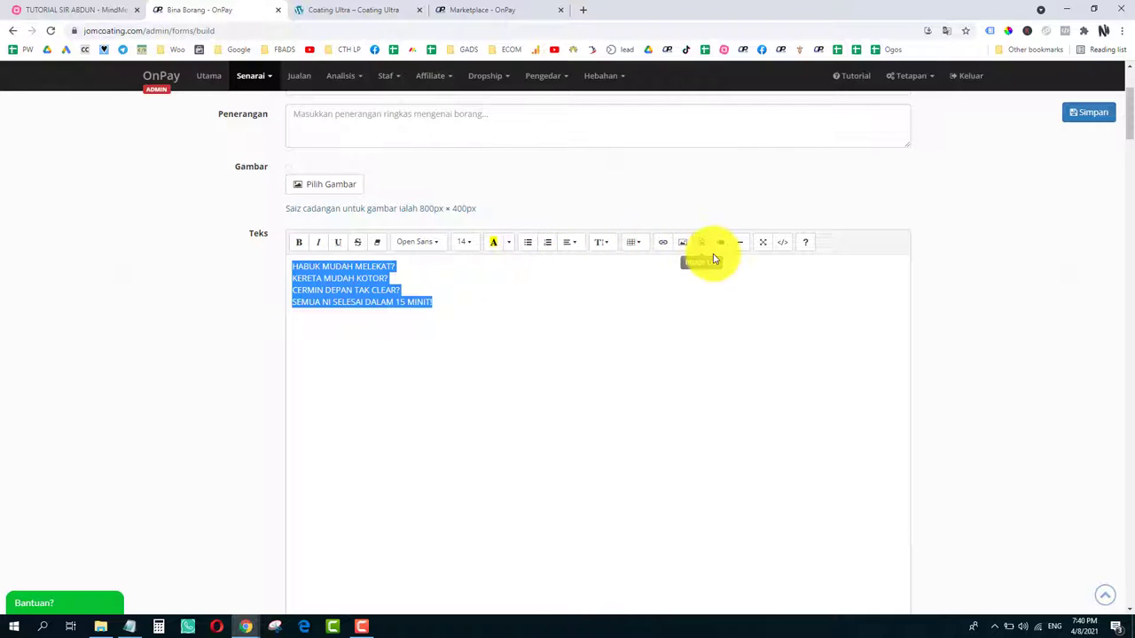
{"action": "left_click", "coordinate": [569, 243]}
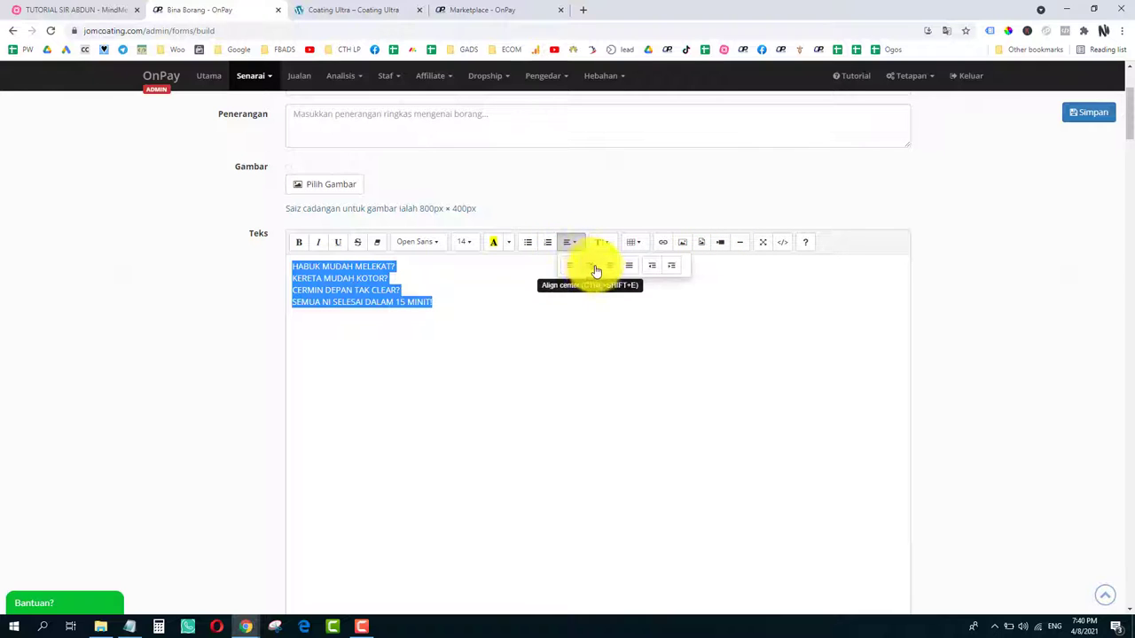
{"action": "left_click", "coordinate": [586, 280]}
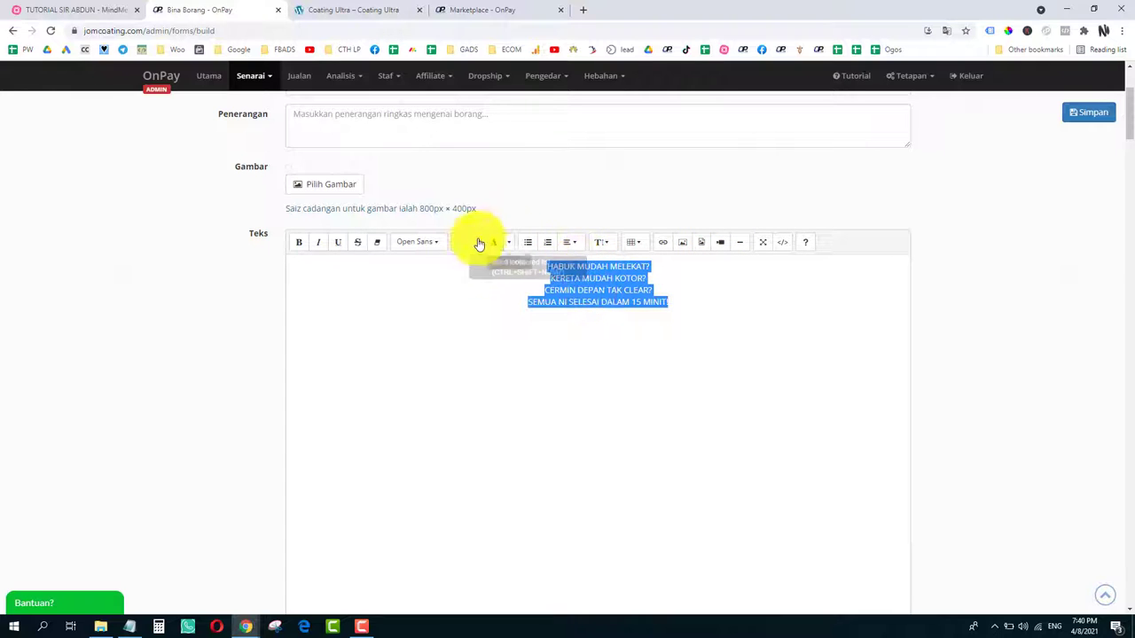
{"action": "left_click", "coordinate": [298, 243]}
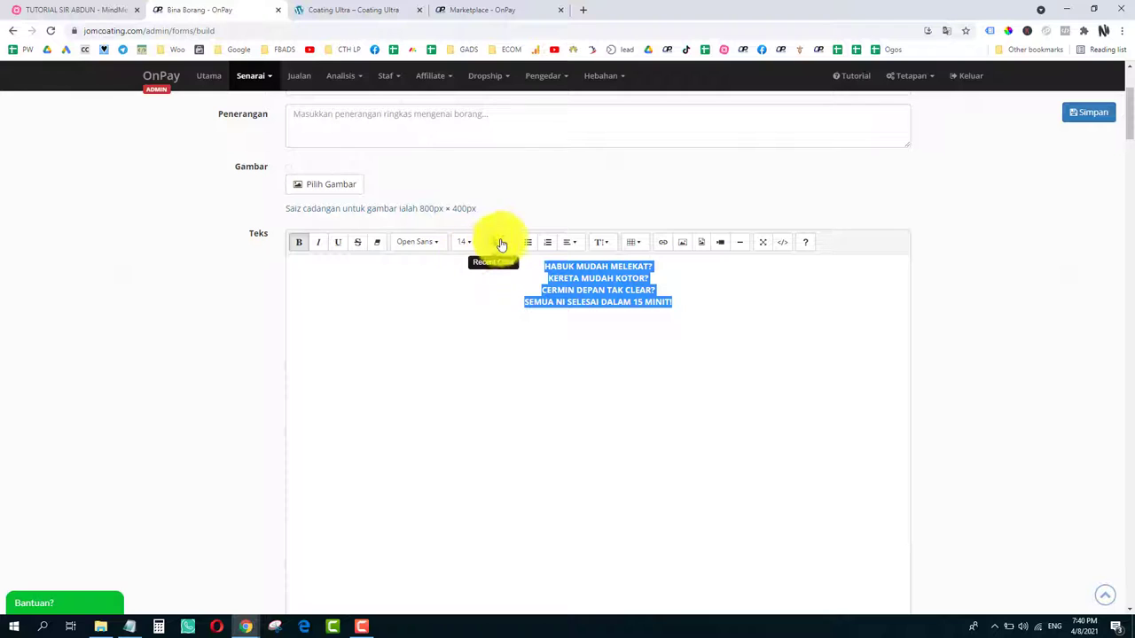
Step: Set the font size of the four headline lines to 26
{"action": "left_click", "coordinate": [464, 242]}
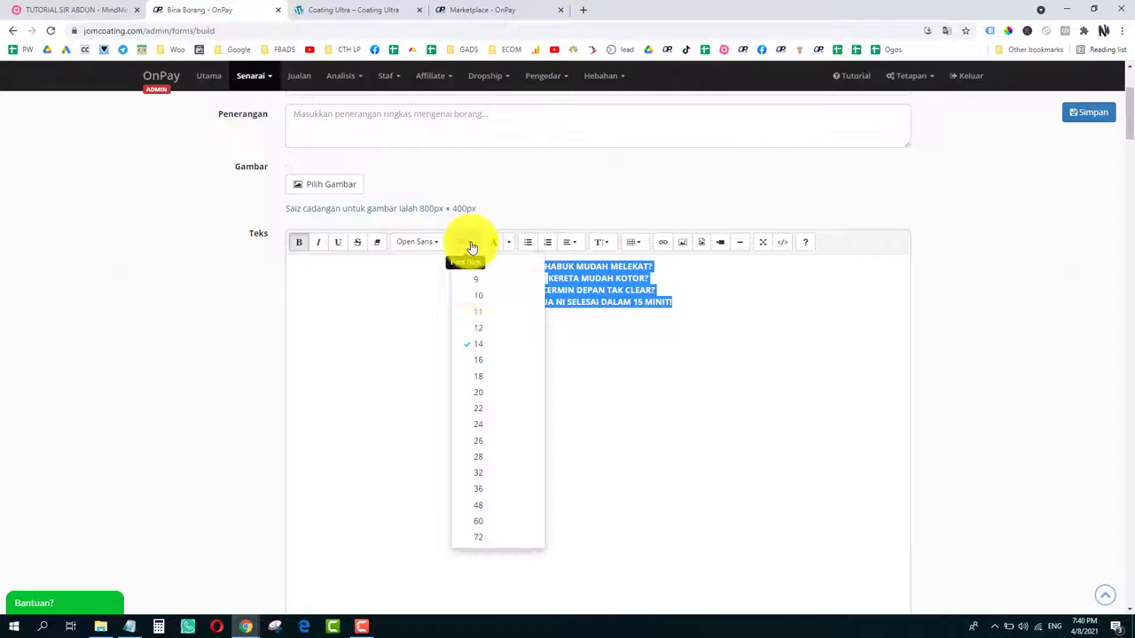
{"action": "left_click", "coordinate": [481, 439]}
{"action": "left_click_drag", "start_coordinate": [483, 271], "coordinate": [752, 336]}
{"action": "left_click", "coordinate": [751, 337]}
Step: Give the line SEMUA NI SELESAI DALAM 15 MINIT! a dark green background and white text
{"action": "left_click_drag", "start_coordinate": [494, 317], "coordinate": [543, 321]}
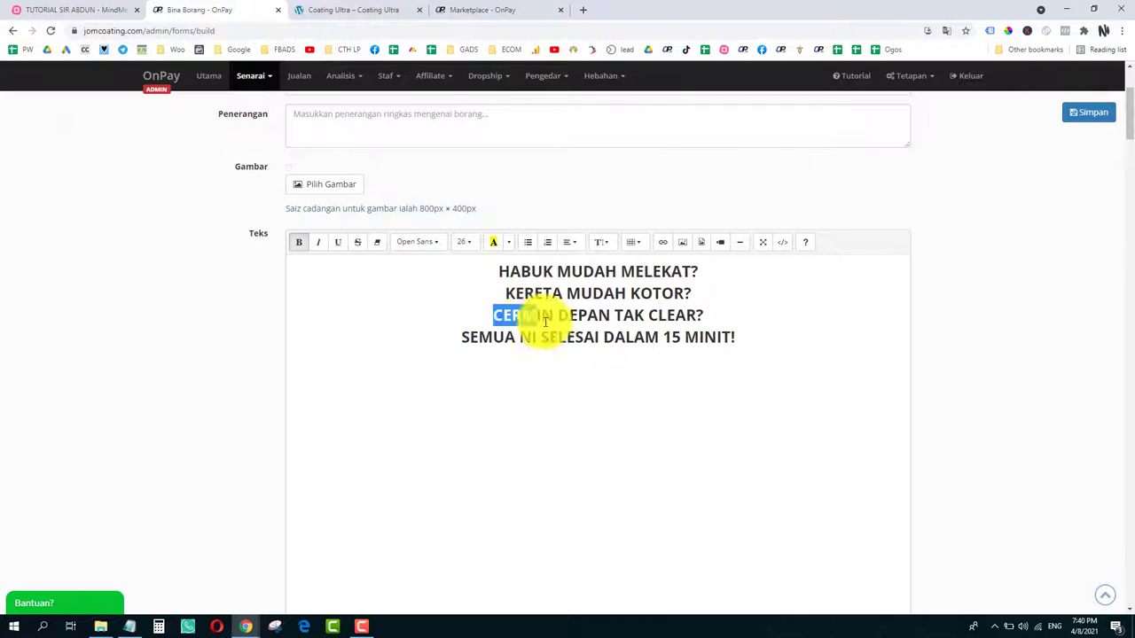
{"action": "left_click_drag", "start_coordinate": [463, 337], "coordinate": [750, 346]}
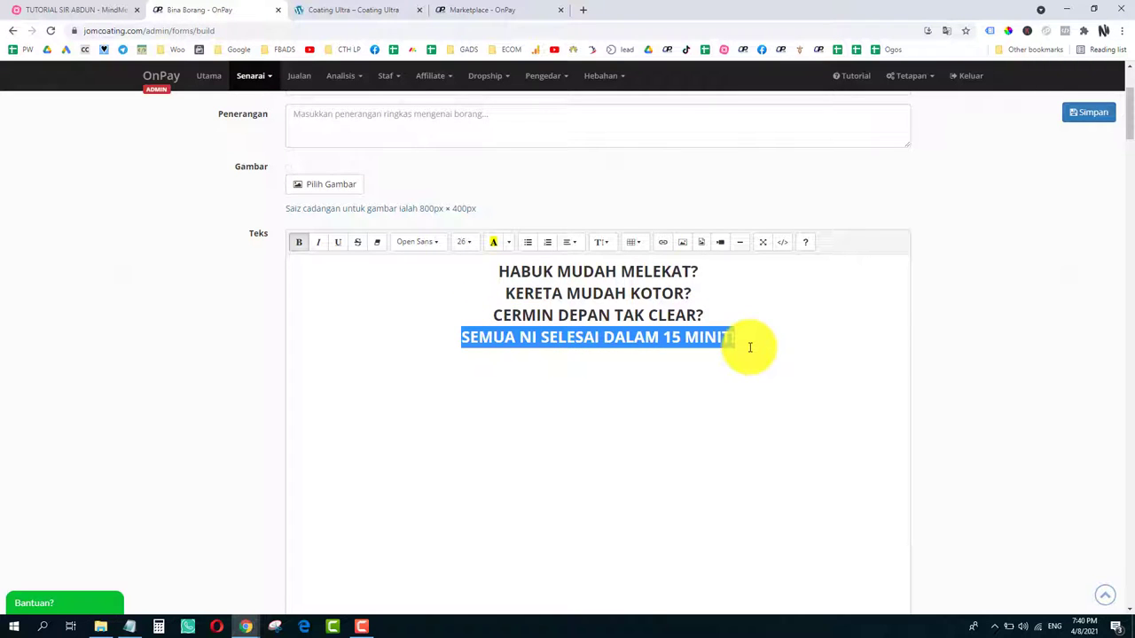
{"action": "left_click", "coordinate": [507, 243]}
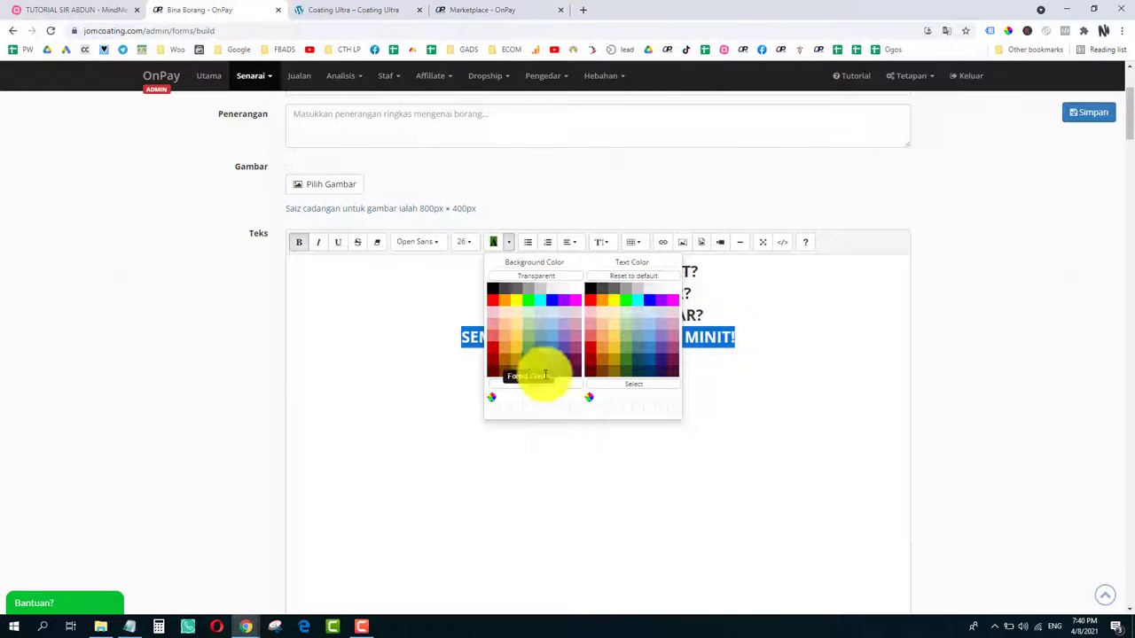
{"action": "left_click", "coordinate": [534, 369]}
{"action": "triple_click", "coordinate": [650, 340]}
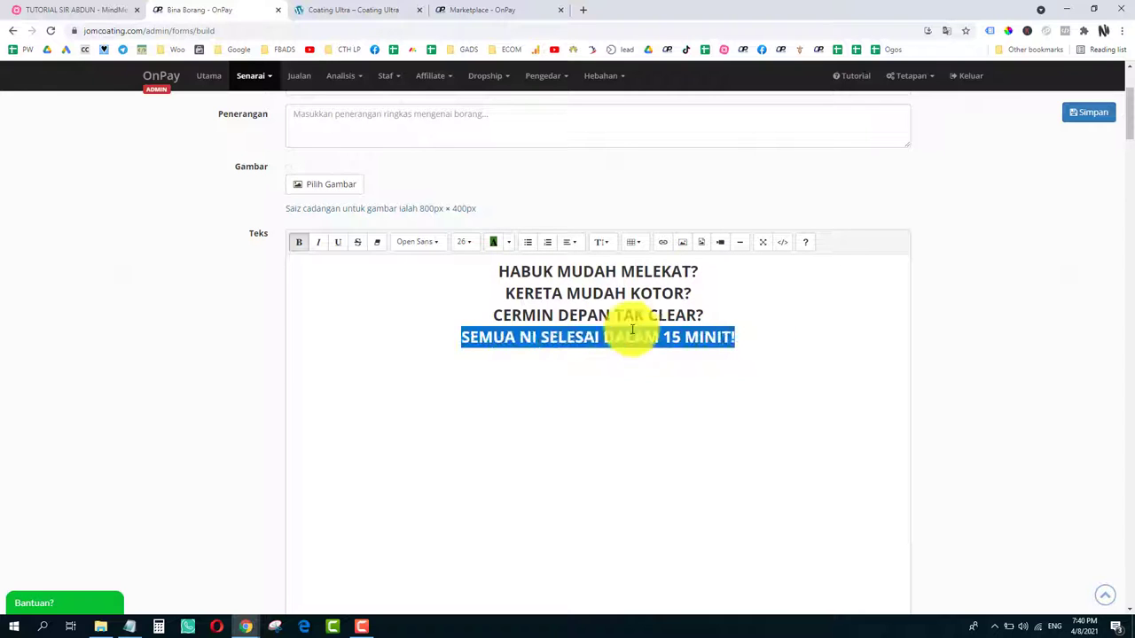
{"action": "left_click", "coordinate": [507, 245]}
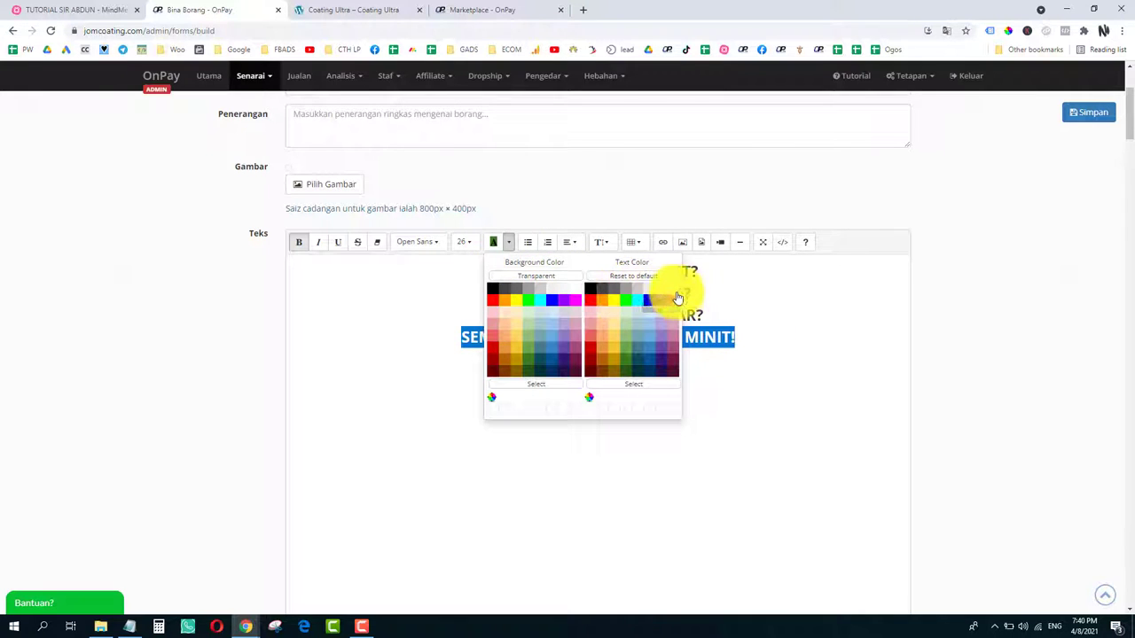
{"action": "left_click", "coordinate": [717, 390]}
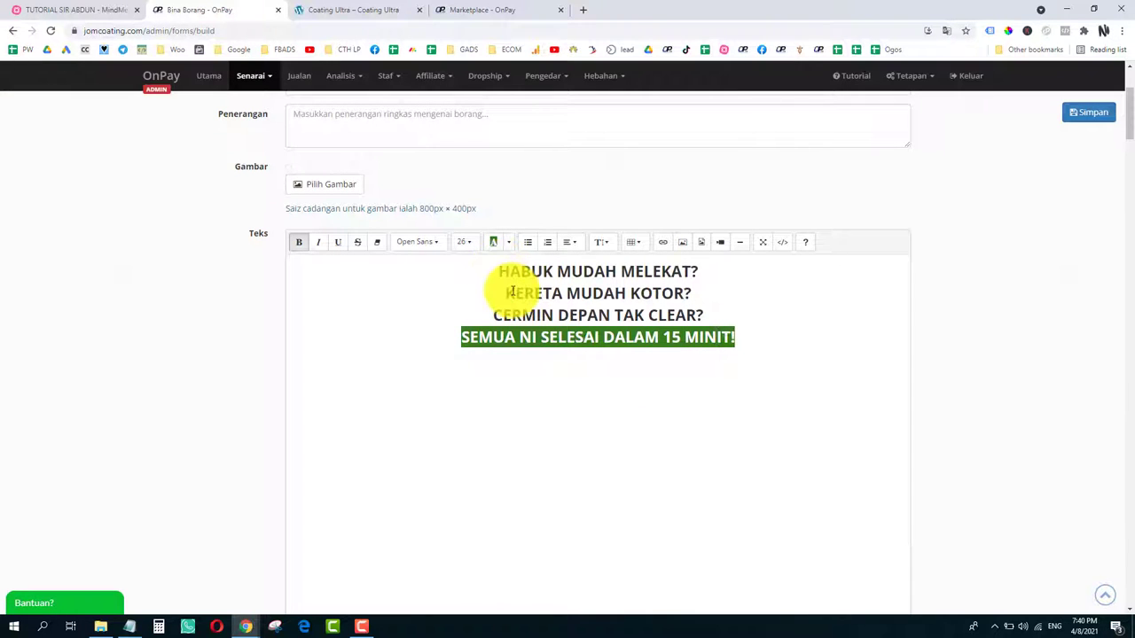
{"action": "scroll", "coordinate": [511, 289], "scroll_direction": "down", "scroll_amount": 1}
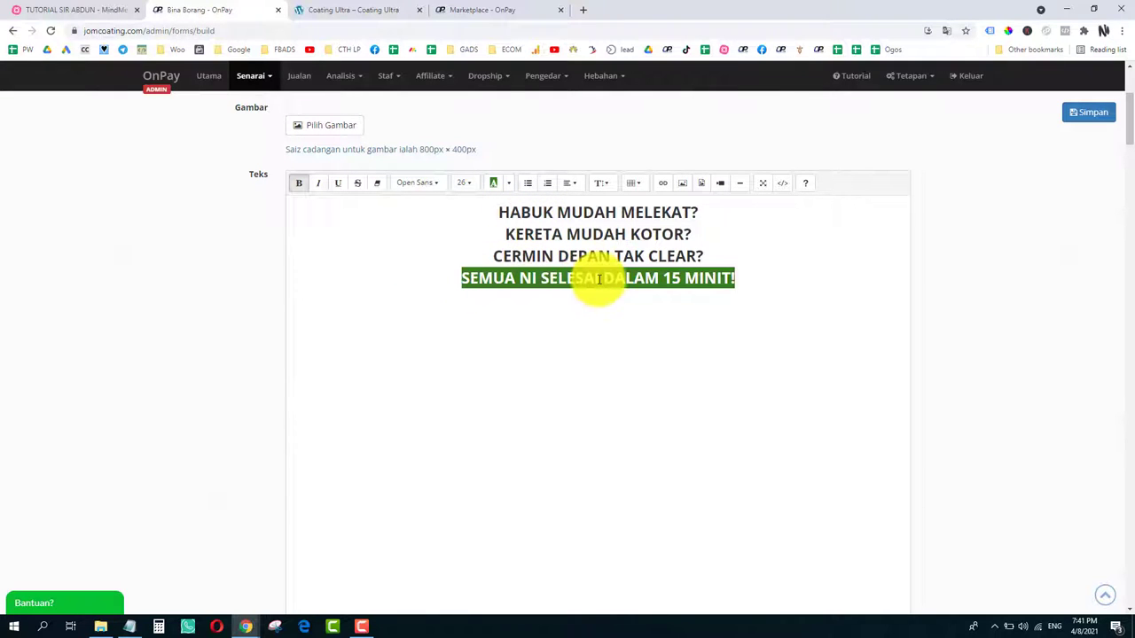
Step: Set the font size of the whole headline in the Teks field to 36 and check it within the form
{"action": "key", "text": "ctrl+a"}
{"action": "left_click", "coordinate": [464, 183]}
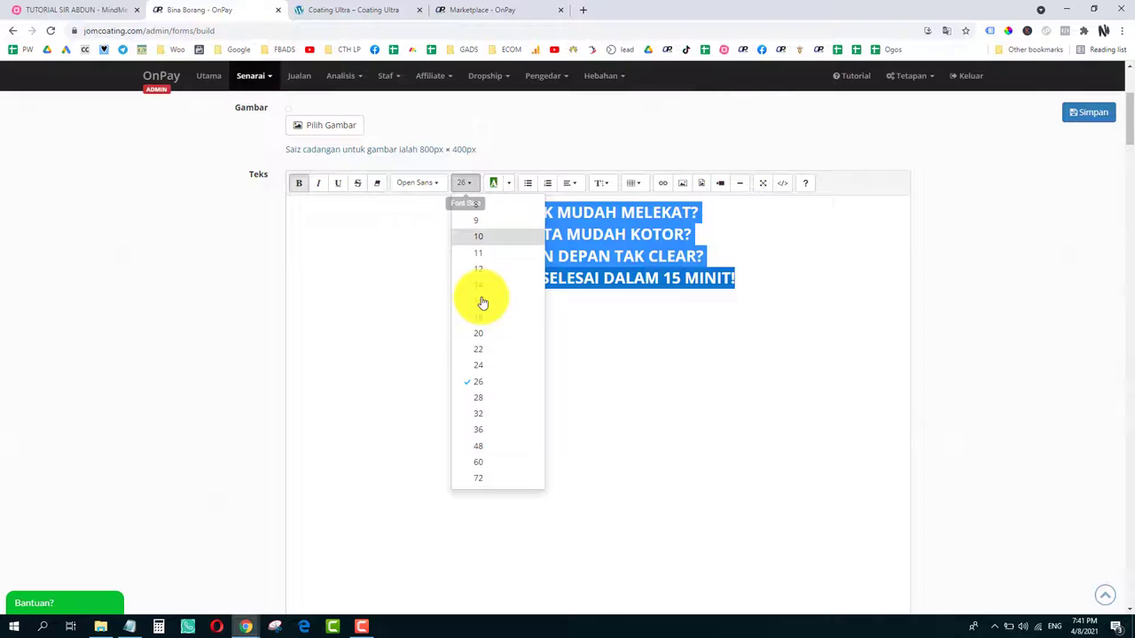
{"action": "left_click", "coordinate": [480, 435]}
{"action": "left_click", "coordinate": [594, 253]}
{"action": "scroll", "coordinate": [620, 302], "scroll_direction": "up", "scroll_amount": 1}
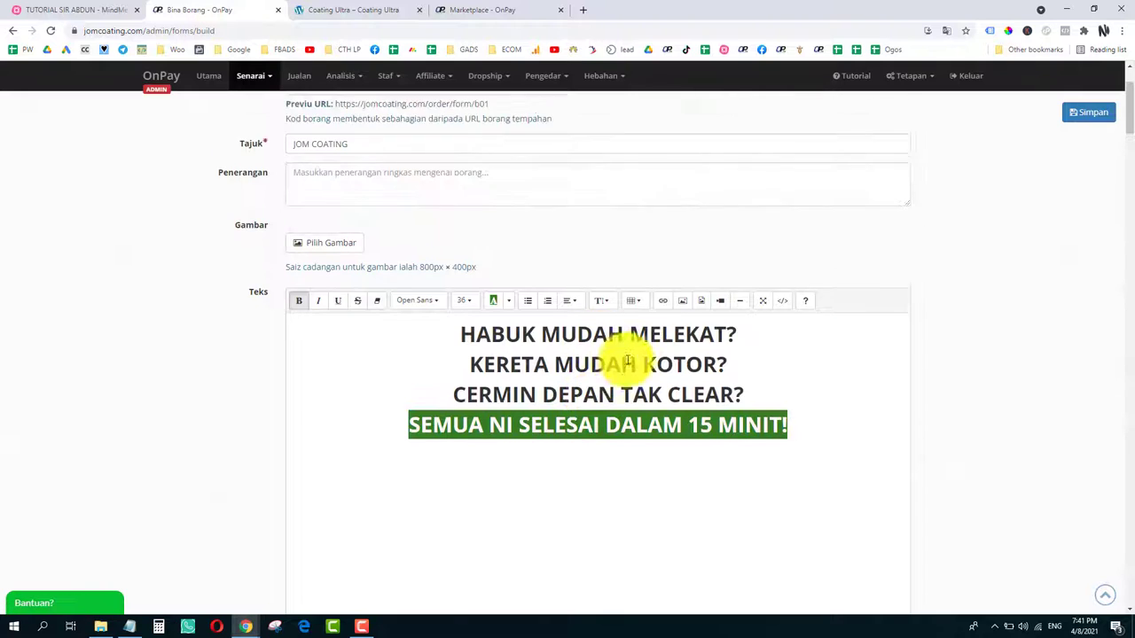
{"action": "scroll", "coordinate": [623, 381], "scroll_direction": "down", "scroll_amount": 1}
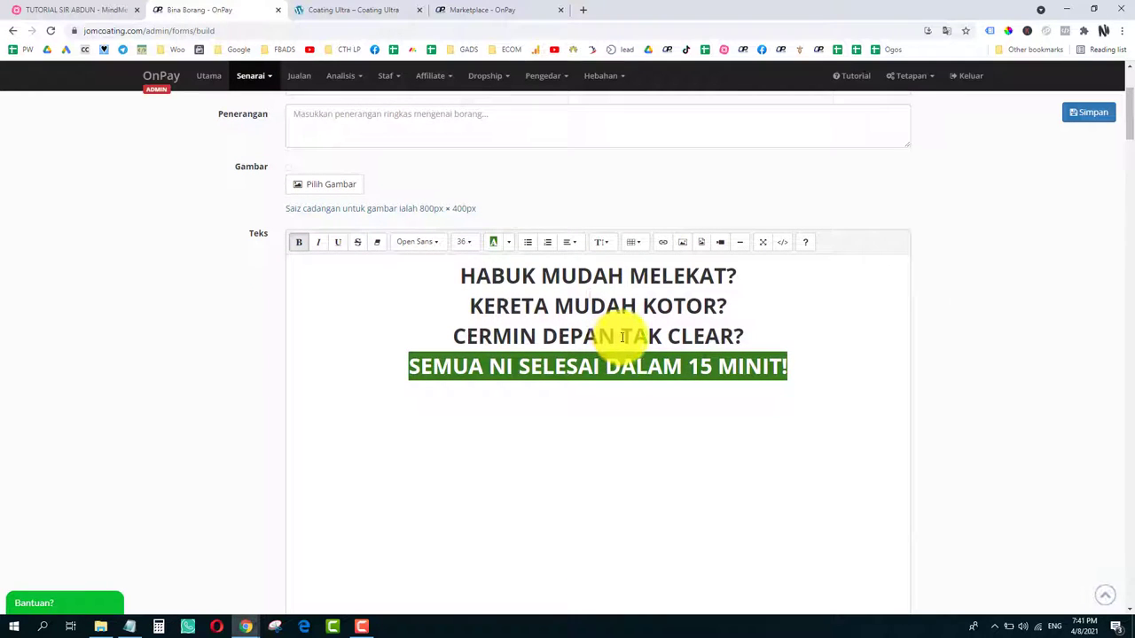
{"action": "scroll", "coordinate": [620, 335], "scroll_direction": "up", "scroll_amount": 2}
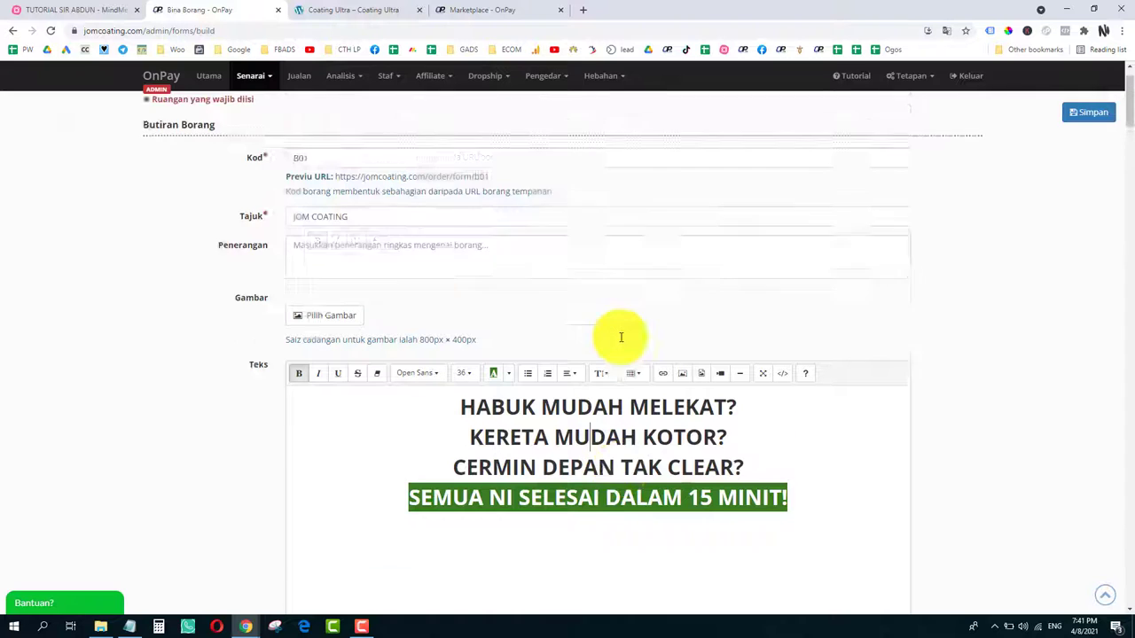
{"action": "scroll", "coordinate": [647, 372], "scroll_direction": "down", "scroll_amount": 5}
{"action": "scroll", "coordinate": [646, 365], "scroll_direction": "up", "scroll_amount": 3}
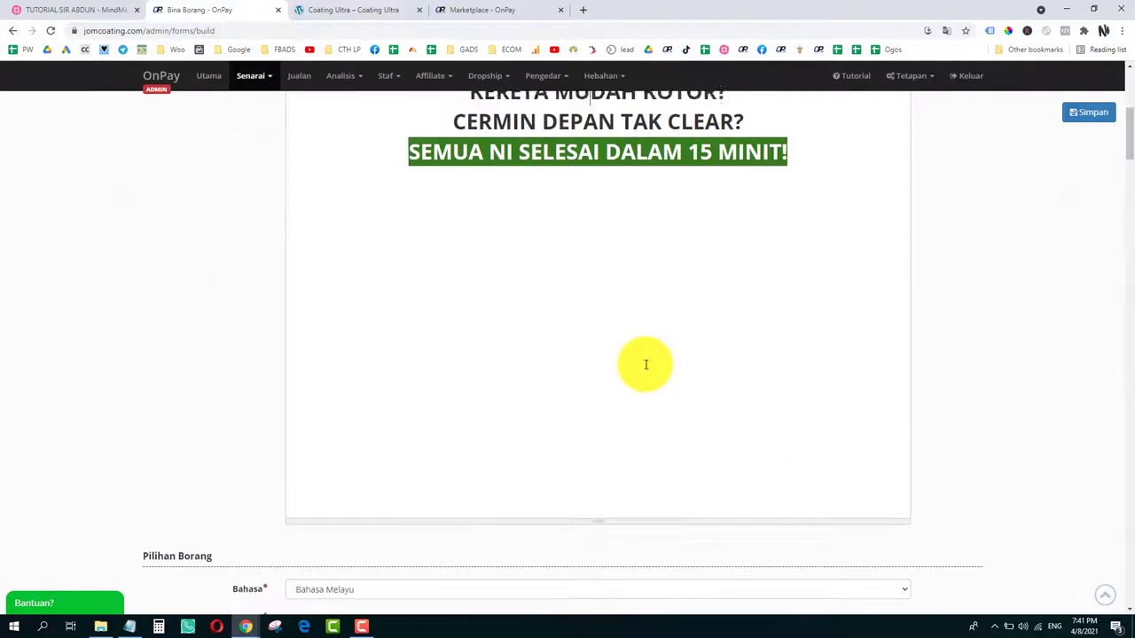
{"action": "left_click", "coordinate": [594, 250]}
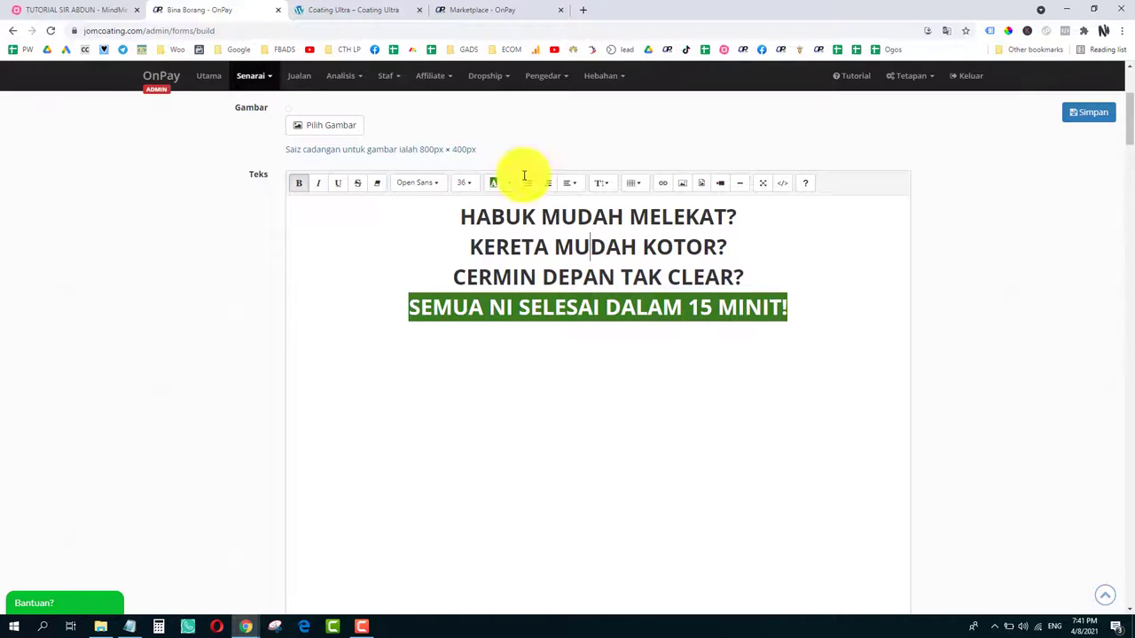
Step: Copy the line "Tak perlu keluar modal beribu ringgit untuk COATING di kedai.." from the Coating Ultra site and return to the OnPay form
{"action": "left_click", "coordinate": [337, 9]}
{"action": "scroll", "coordinate": [394, 271], "scroll_direction": "down", "scroll_amount": 2}
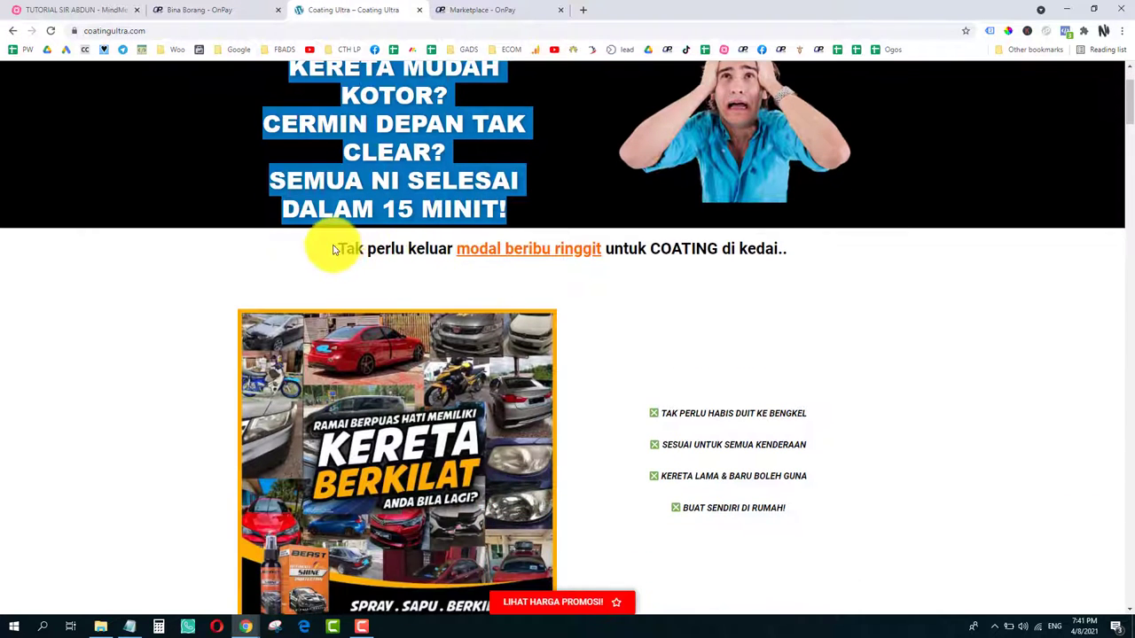
{"action": "left_click_drag", "start_coordinate": [324, 243], "coordinate": [828, 241]}
{"action": "key", "text": "ctrl+c"}
{"action": "left_click", "coordinate": [209, 9]}
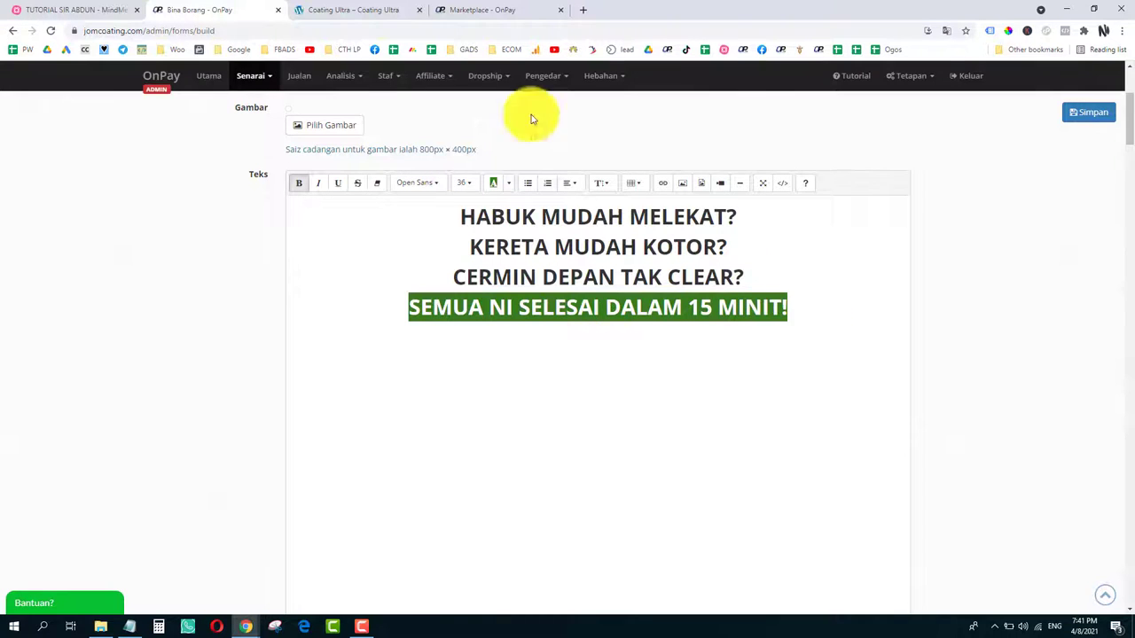
Step: Paste the copied line "Tak perlu keluar modal beribu ringgit untuk COATING di kedai.." below the headline in the OnPay form's Teks field
{"action": "left_click", "coordinate": [353, 10]}
{"action": "left_click", "coordinate": [506, 249]}
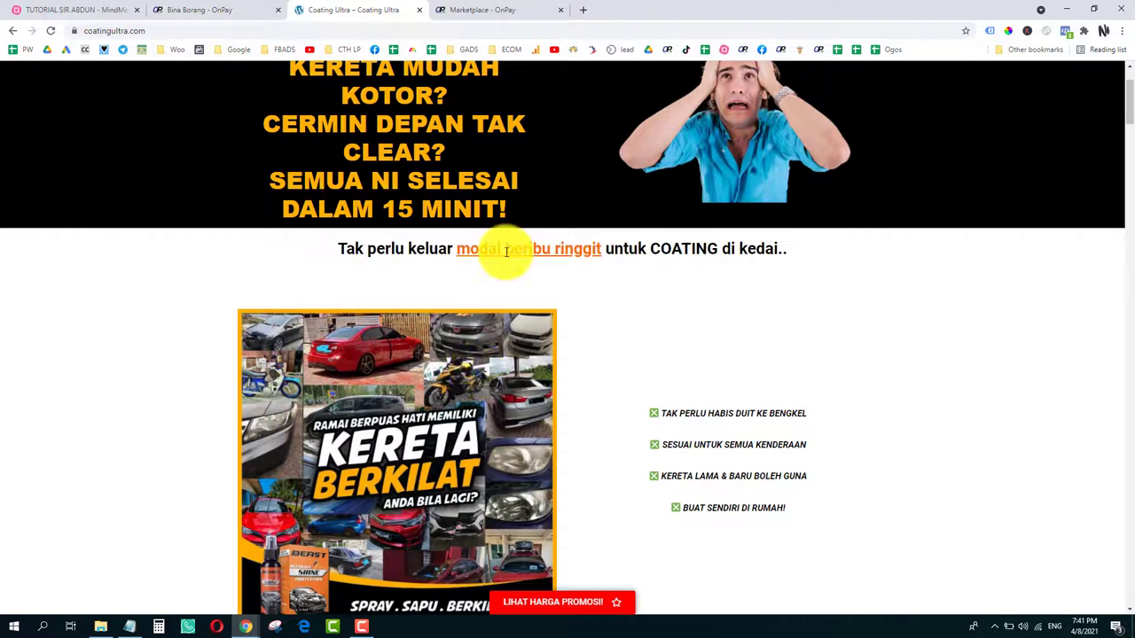
{"action": "scroll", "coordinate": [390, 177], "scroll_direction": "up", "scroll_amount": 2}
{"action": "scroll", "coordinate": [541, 399], "scroll_direction": "down", "scroll_amount": 4}
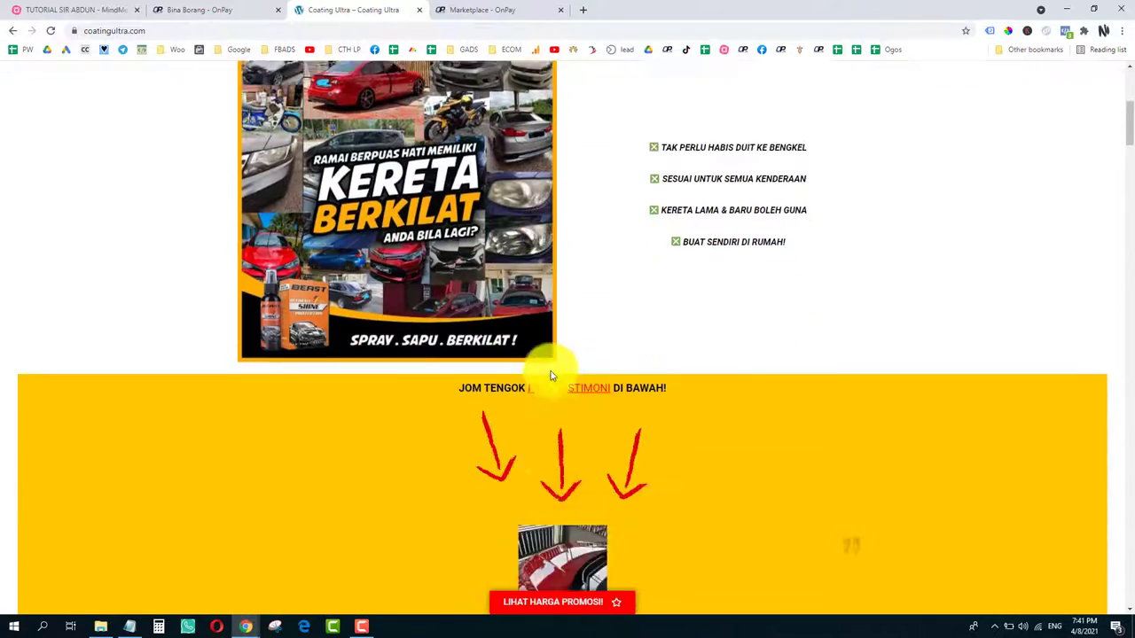
{"action": "scroll", "coordinate": [549, 377], "scroll_direction": "up", "scroll_amount": 4}
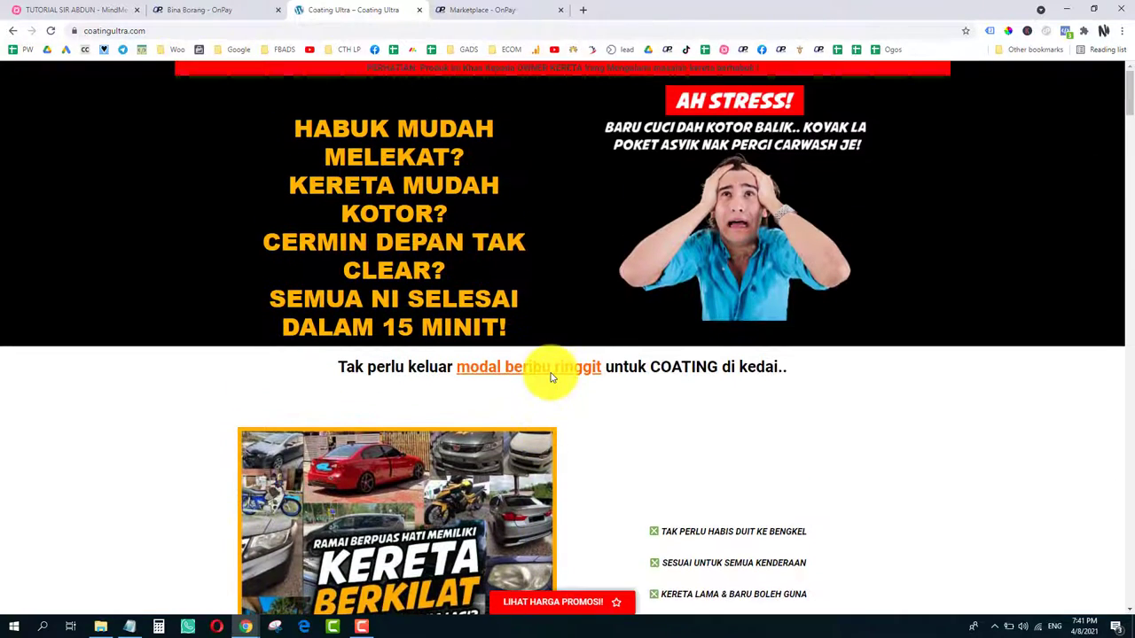
{"action": "left_click", "coordinate": [257, 13]}
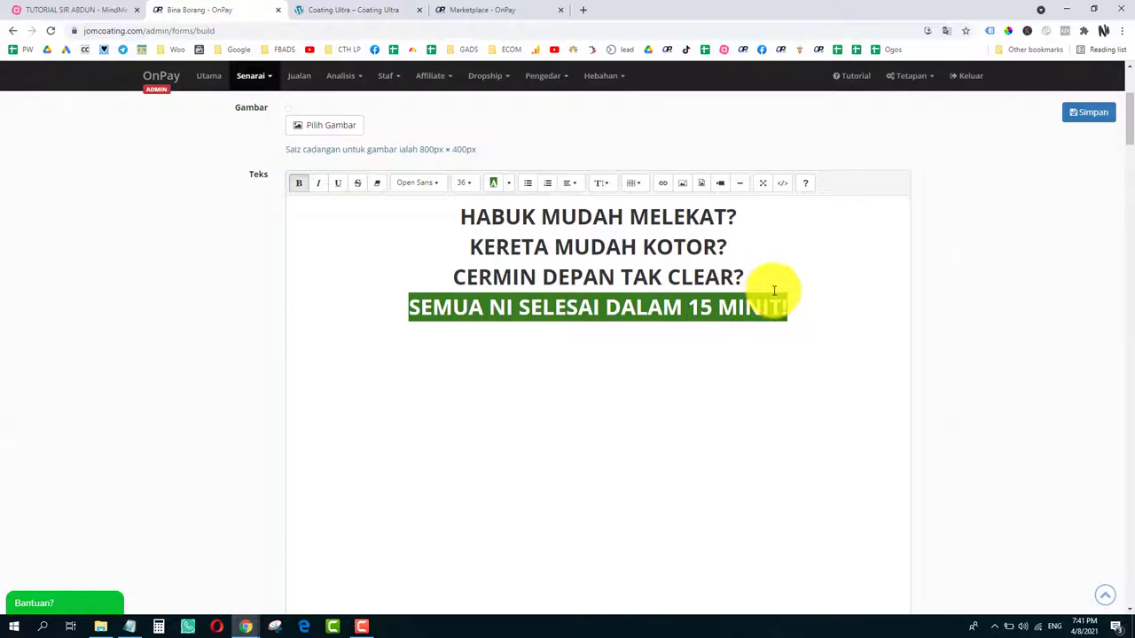
{"action": "key", "text": "ctrl+v"}
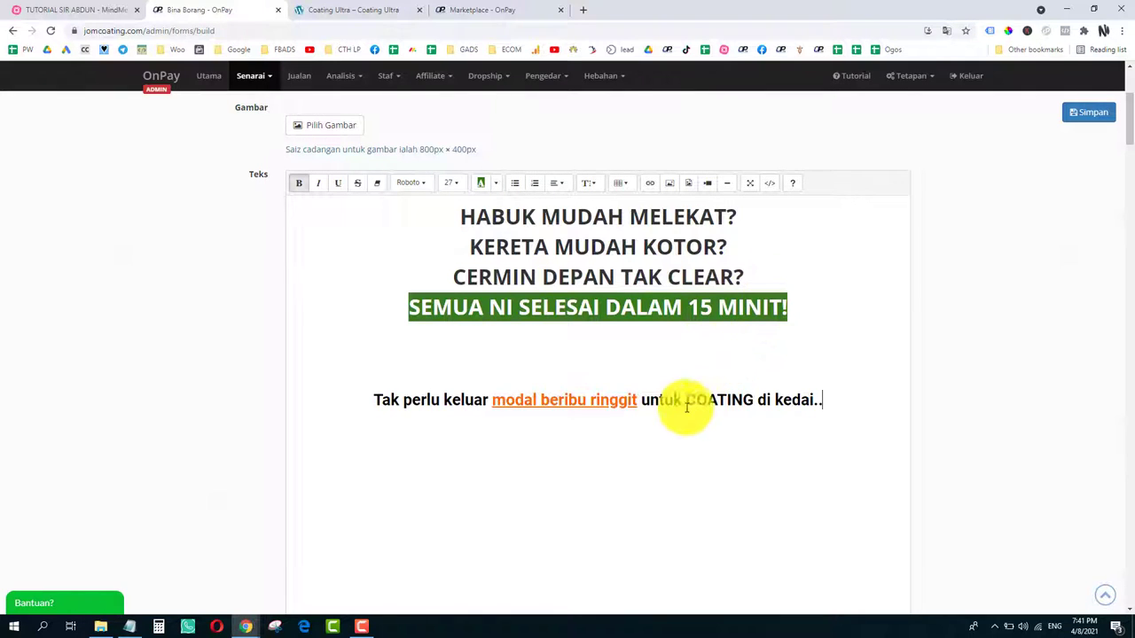
Step: Examine the KERETA BERKILAT poster and its image options on the Coating Ultra site, and return to the OnPay form
{"action": "left_click", "coordinate": [354, 9]}
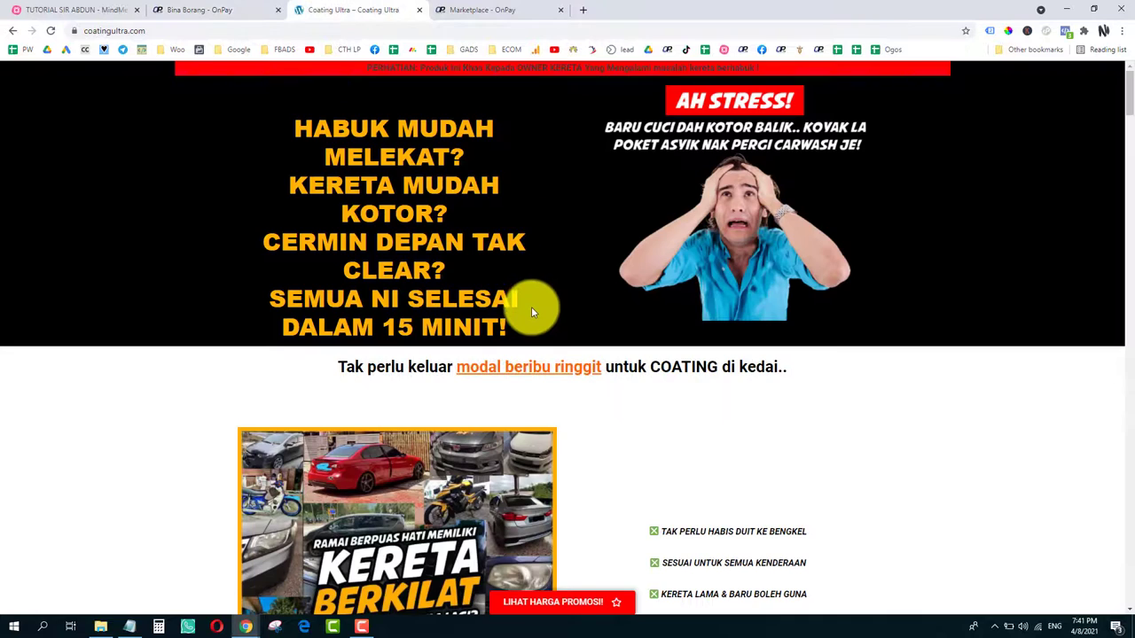
{"action": "scroll", "coordinate": [531, 312], "scroll_direction": "down", "scroll_amount": 3}
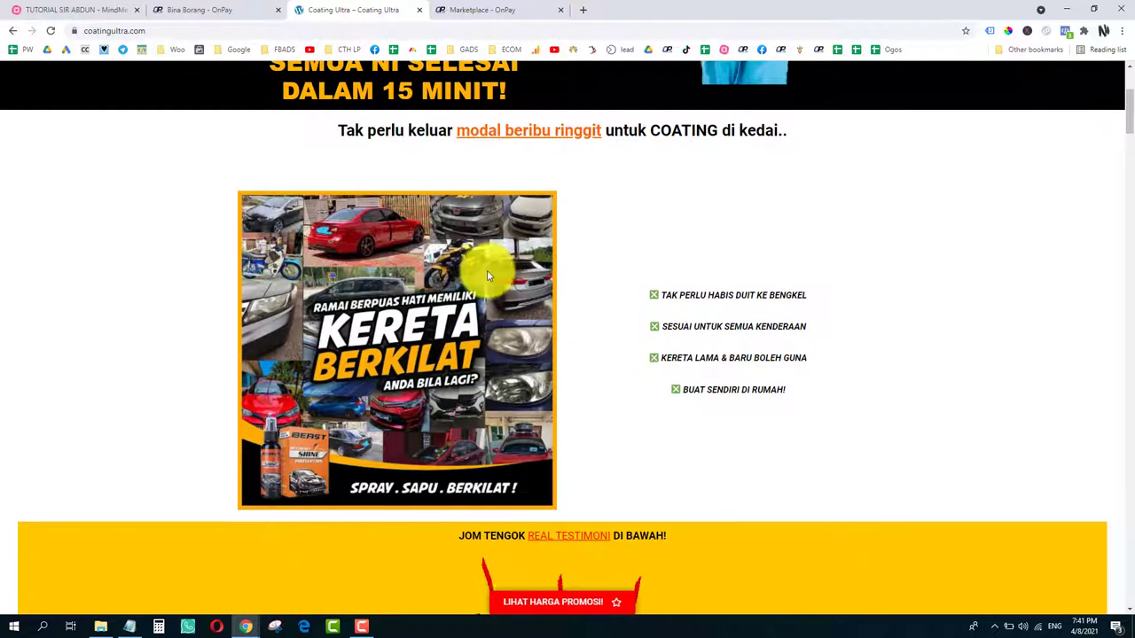
{"action": "scroll", "coordinate": [577, 364], "scroll_direction": "up", "scroll_amount": 2}
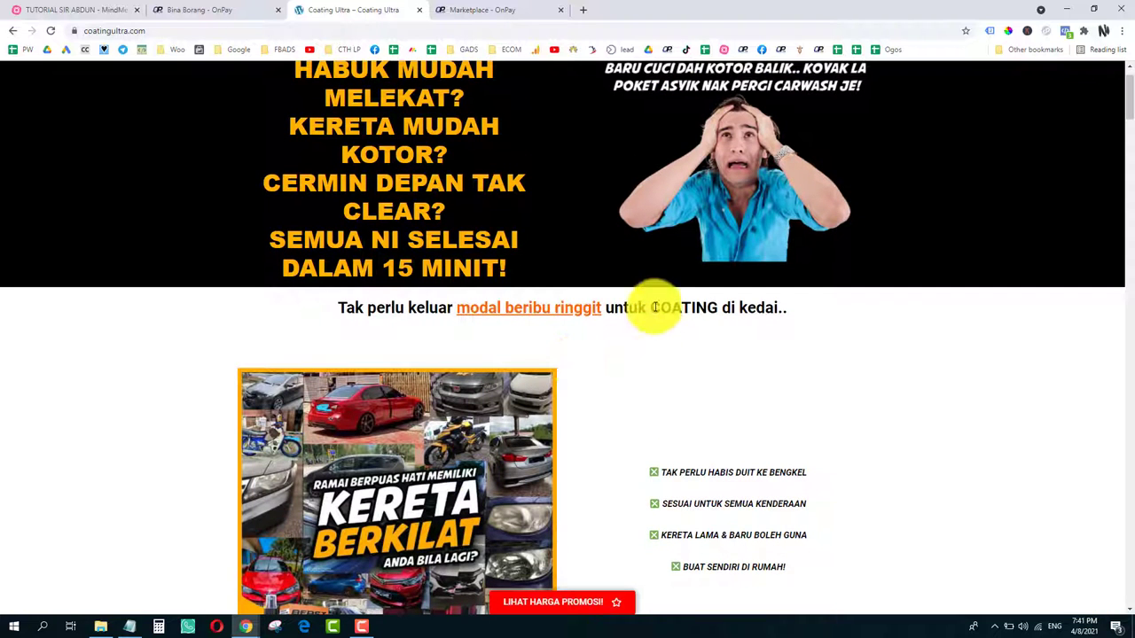
{"action": "triple_click", "coordinate": [654, 307]}
{"action": "scroll", "coordinate": [443, 405], "scroll_direction": "down", "scroll_amount": 1}
{"action": "left_click", "coordinate": [600, 345]}
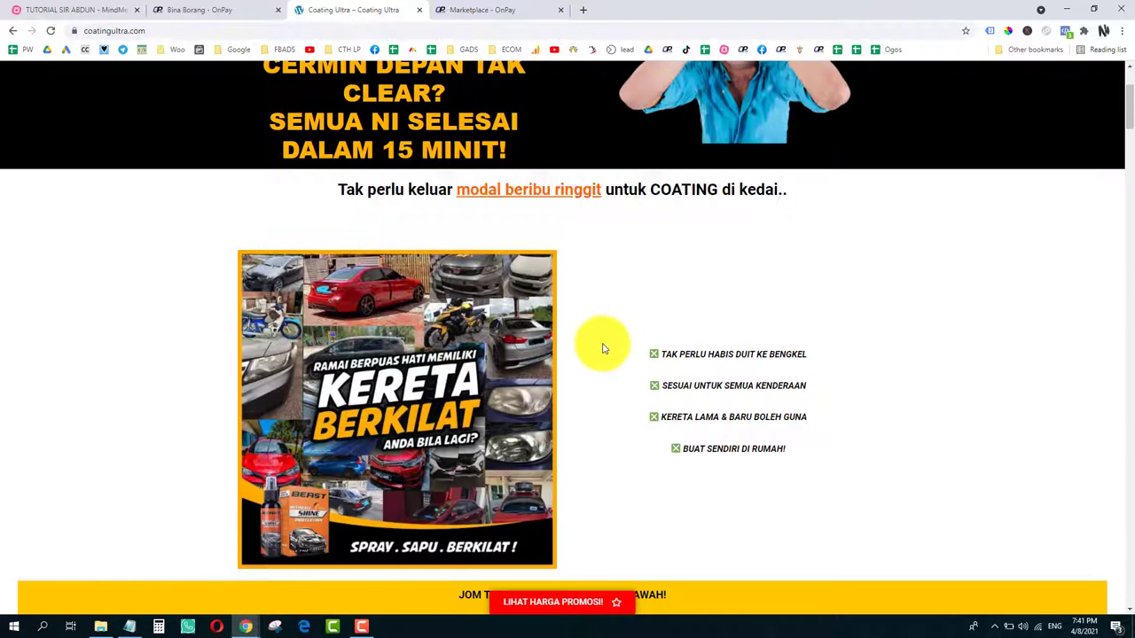
{"action": "right_click", "coordinate": [400, 361]}
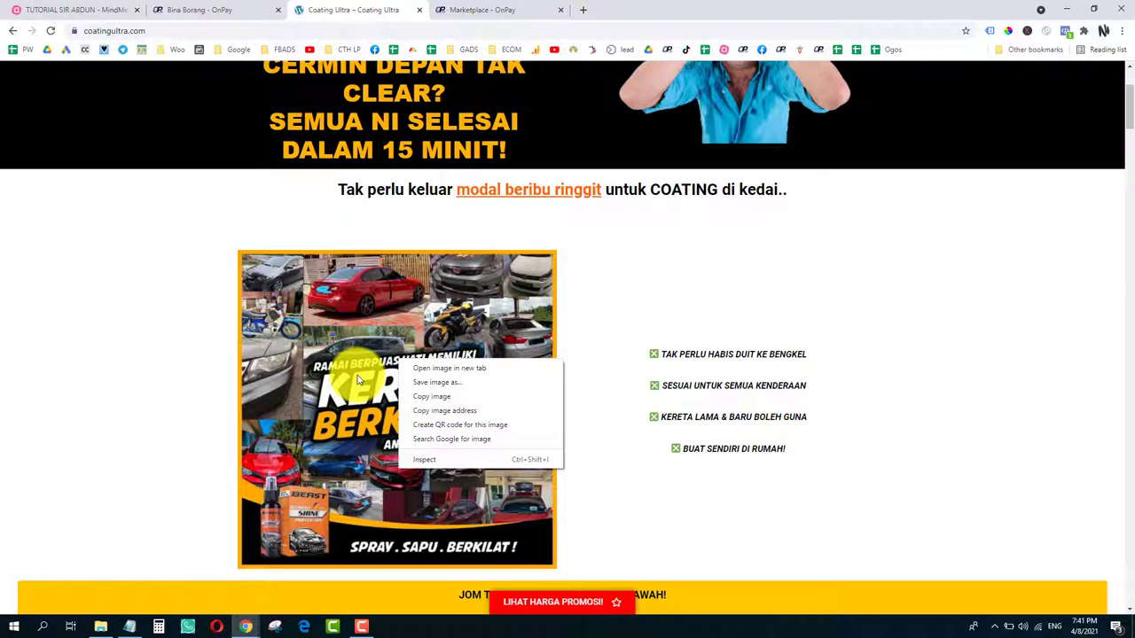
{"action": "left_click", "coordinate": [359, 380]}
{"action": "right_click", "coordinate": [391, 373]}
{"action": "left_click", "coordinate": [200, 10]}
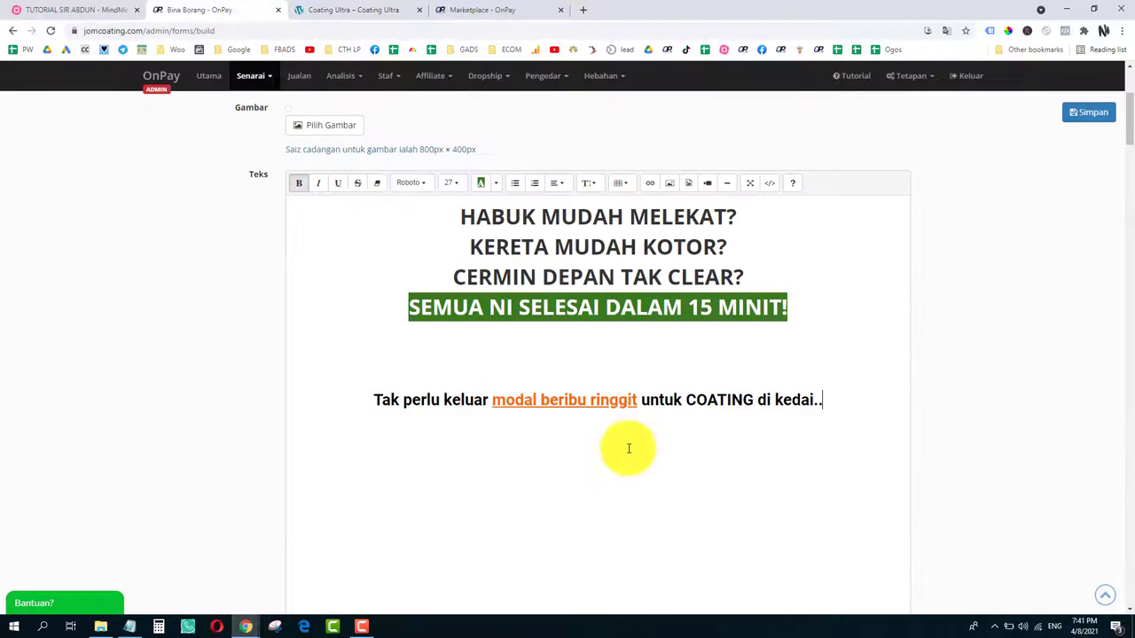
Step: Add a new line below the "Tak perlu keluar" line in the Teks field and open the Insert Image dialog
{"action": "left_click", "coordinate": [564, 476]}
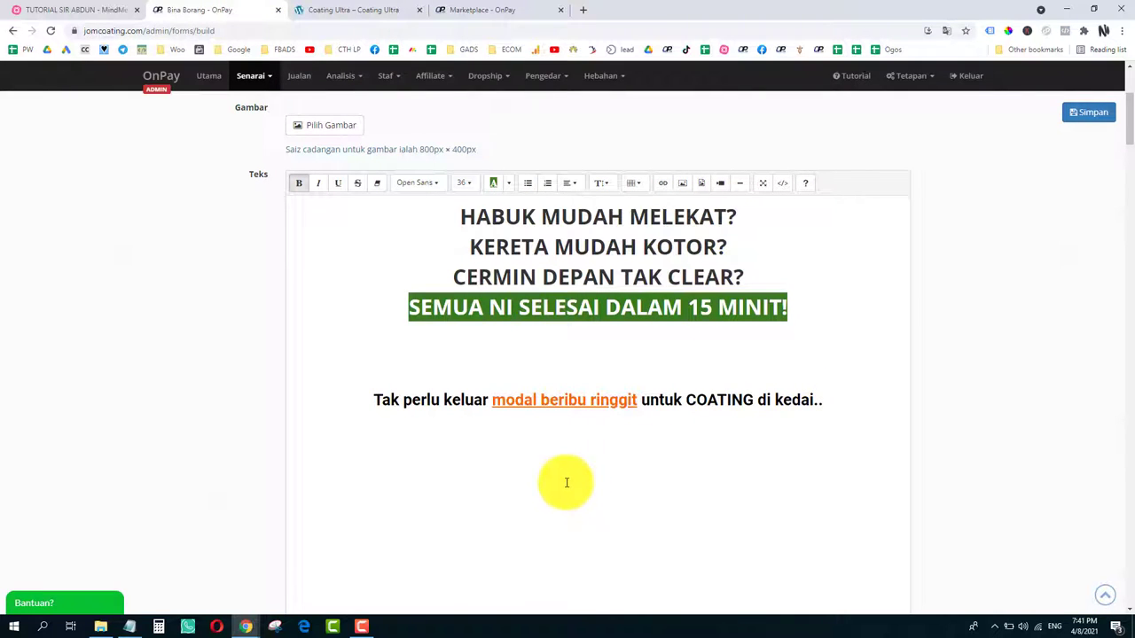
{"action": "left_click", "coordinate": [817, 405]}
{"action": "key", "text": "Return"}
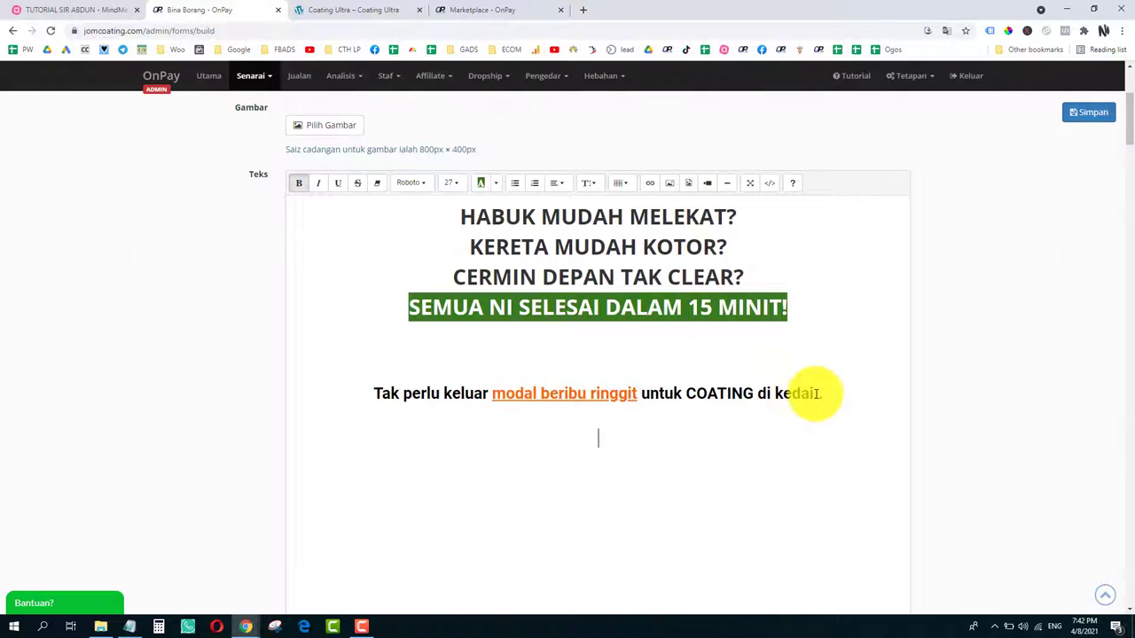
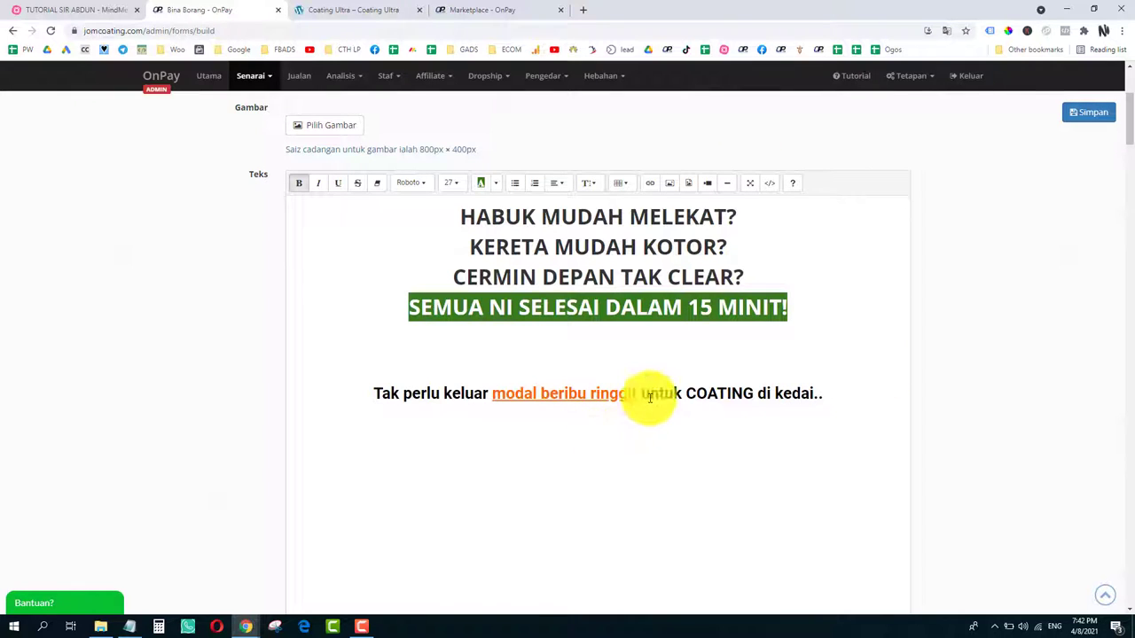
{"action": "left_click", "coordinate": [671, 185]}
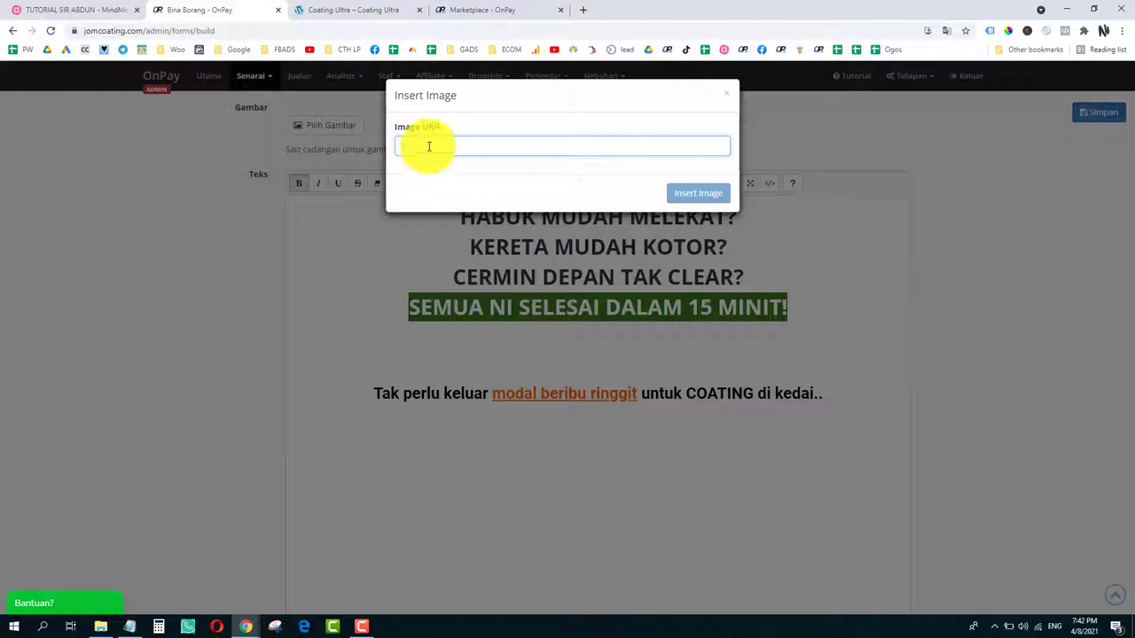
Step: Copy the image address of the KERETA BERKILAT poster from the Coating Ultra site and return to the OnPay form
{"action": "left_click", "coordinate": [373, 13]}
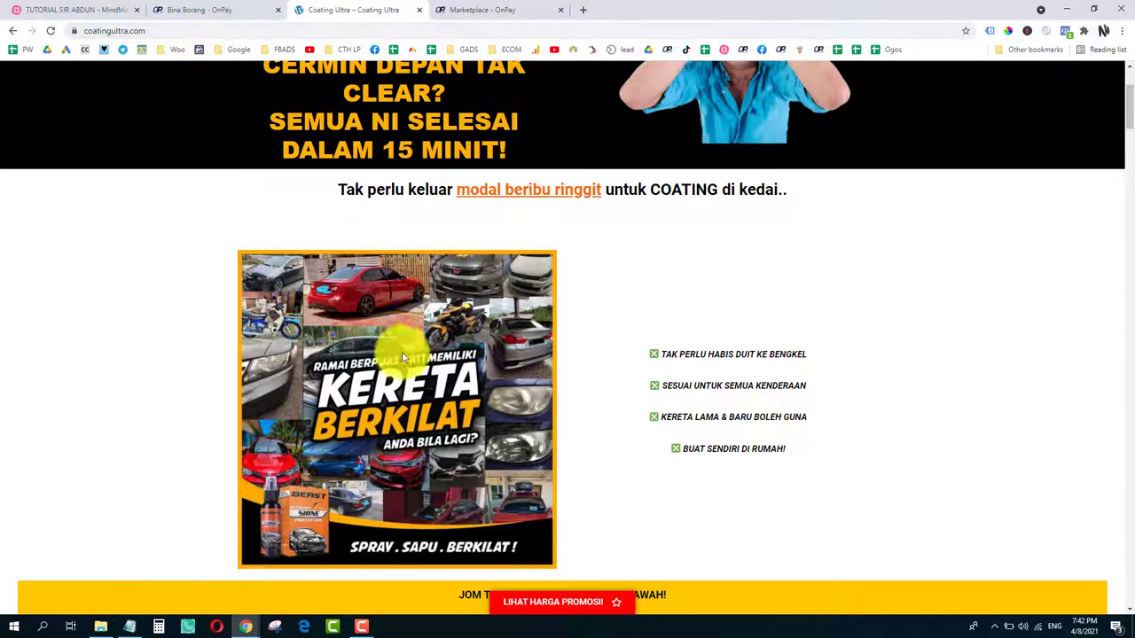
{"action": "scroll", "coordinate": [395, 319], "scroll_direction": "down", "scroll_amount": 1}
{"action": "right_click", "coordinate": [390, 312]}
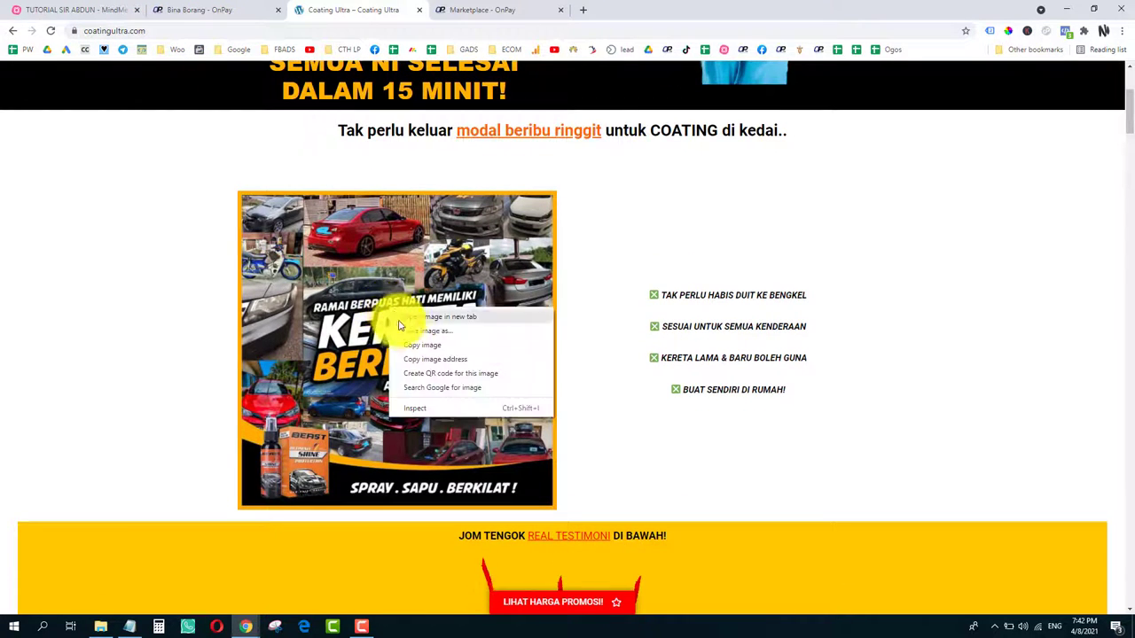
{"action": "right_click", "coordinate": [353, 292]}
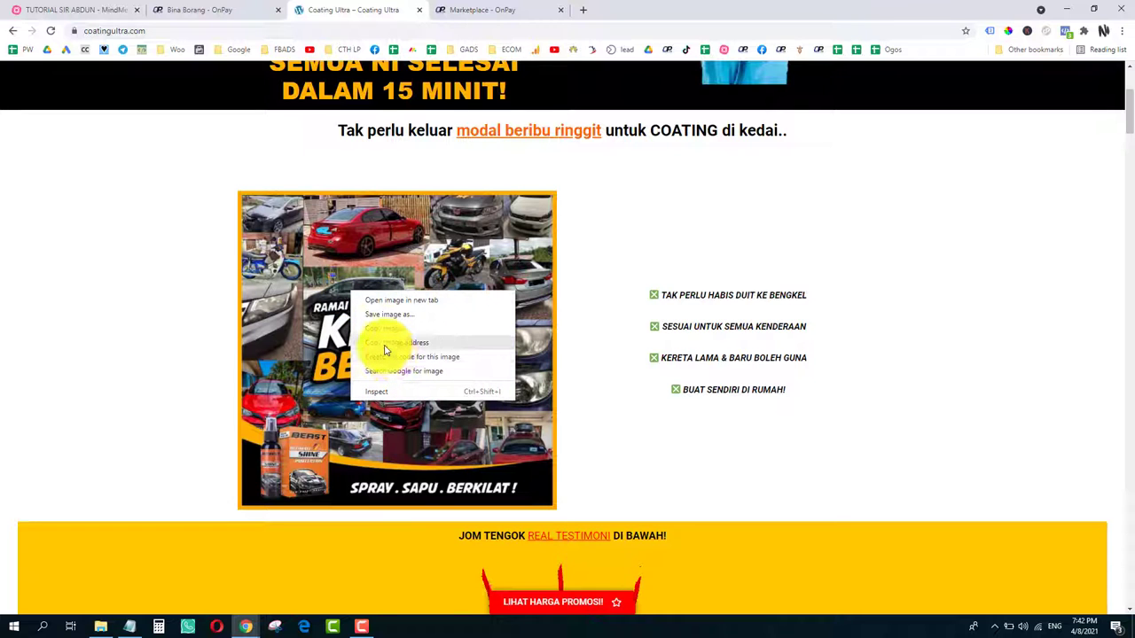
{"action": "left_click", "coordinate": [413, 343]}
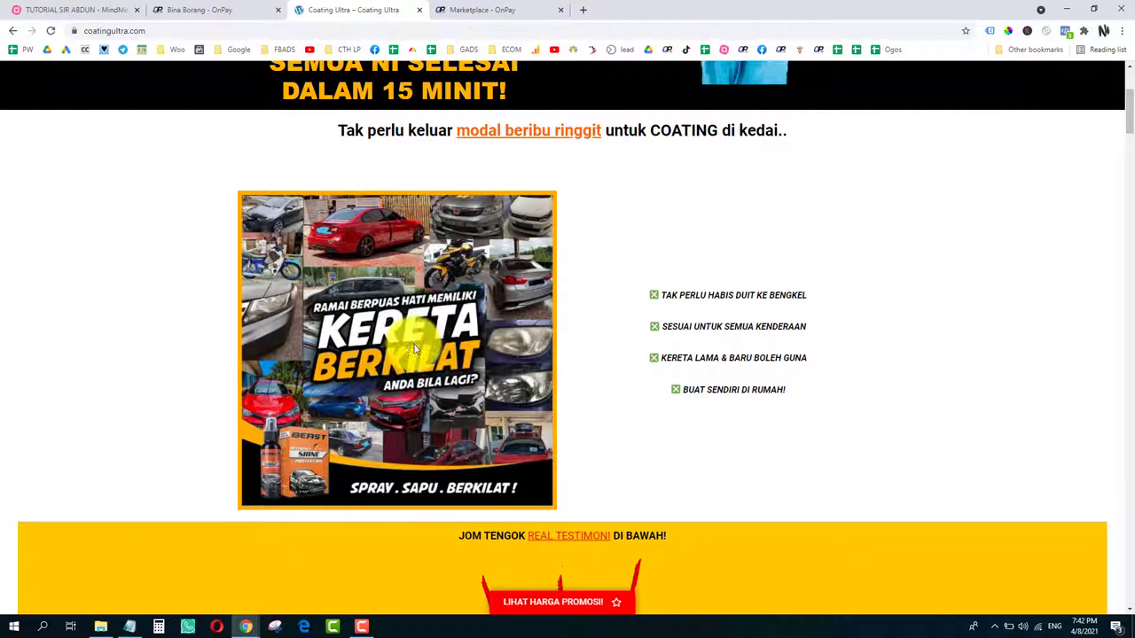
{"action": "left_click", "coordinate": [213, 11]}
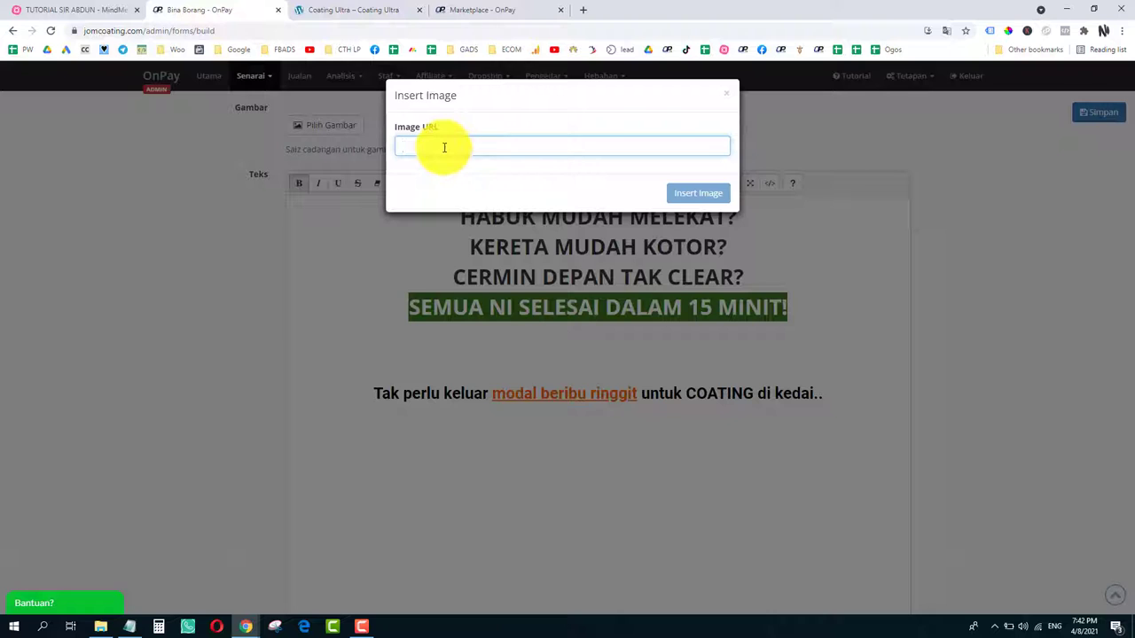
{"action": "key", "text": "ctrl+v"}
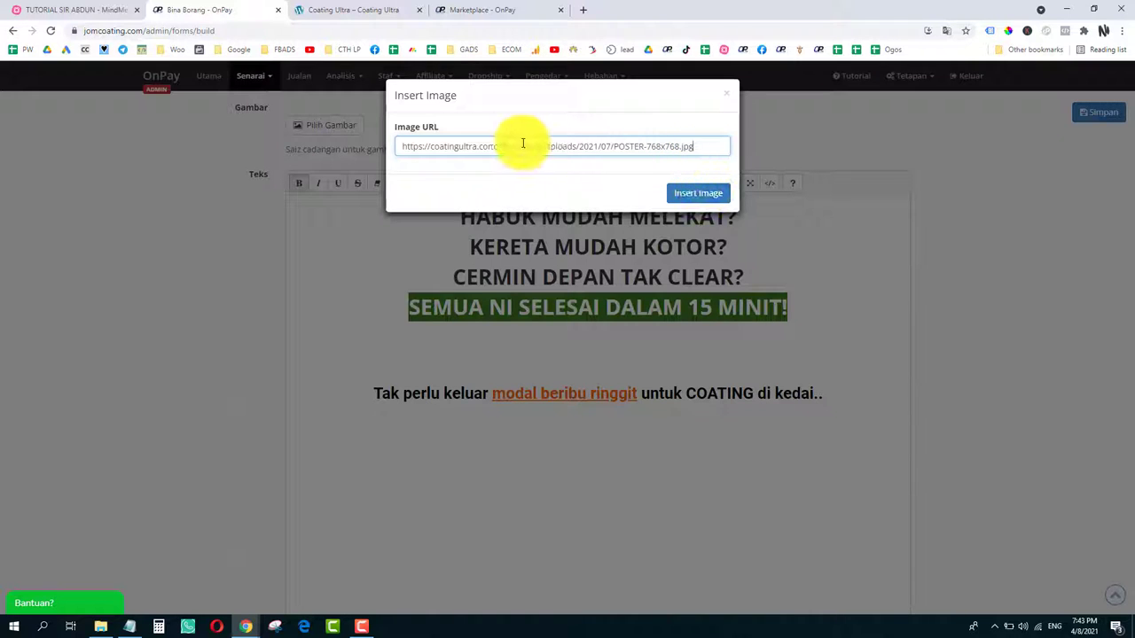
{"action": "left_click", "coordinate": [693, 147]}
{"action": "key", "text": "BackSpace"}
{"action": "key", "text": "BackSpace"}
{"action": "key", "text": "BackSpace"}
{"action": "key", "text": "BackSpace"}
{"action": "key", "text": "BackSpace"}
{"action": "key", "text": "BackSpace"}
{"action": "key", "text": "BackSpace"}
{"action": "key", "text": "BackSpace"}
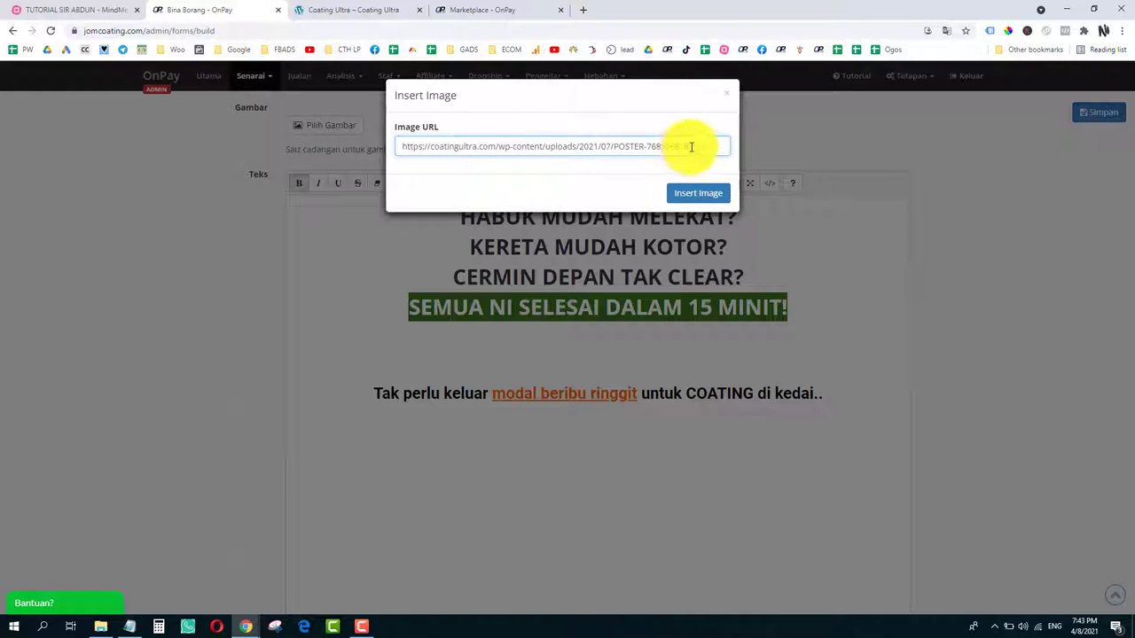
{"action": "left_click", "coordinate": [698, 193]}
Step: Check the inserted poster in the Teks field and compare it with the original on the Coating Ultra site
{"action": "scroll", "coordinate": [417, 354], "scroll_direction": "down", "scroll_amount": 2}
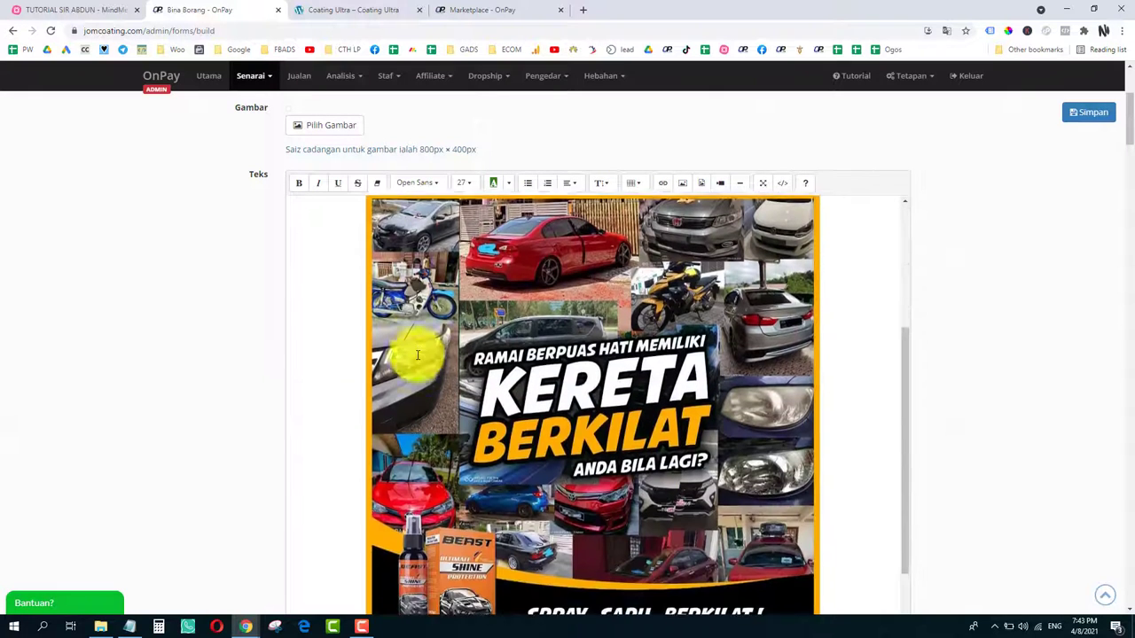
{"action": "scroll", "coordinate": [583, 375], "scroll_direction": "down", "scroll_amount": 2}
{"action": "left_click", "coordinate": [584, 375]}
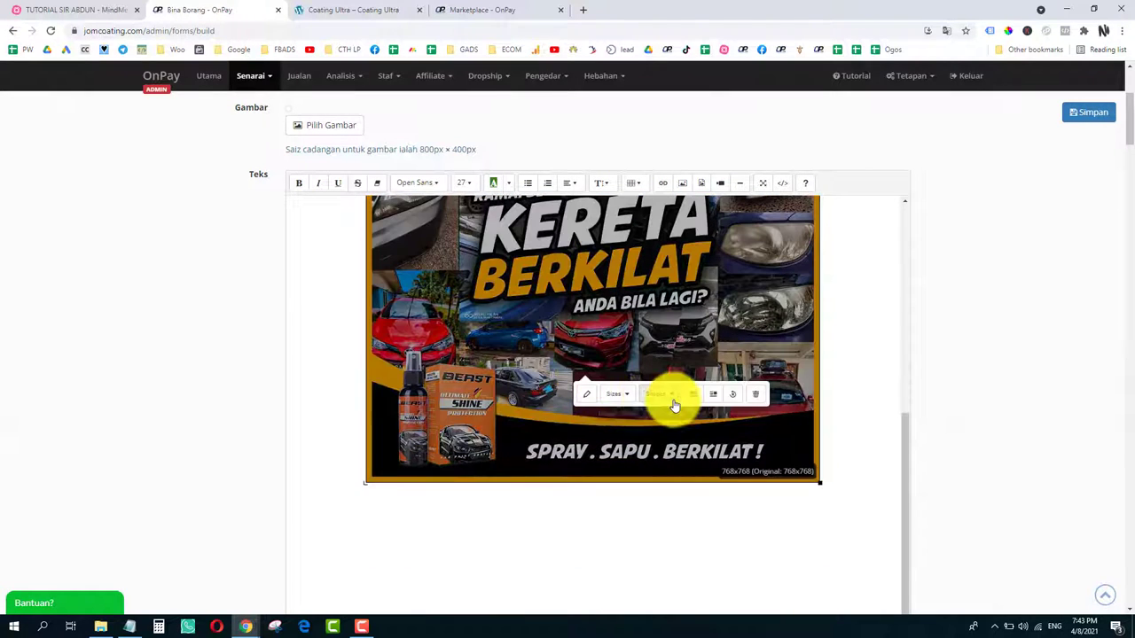
{"action": "left_click", "coordinate": [824, 401]}
{"action": "scroll", "coordinate": [823, 400], "scroll_direction": "down", "scroll_amount": 1}
{"action": "scroll", "coordinate": [824, 401], "scroll_direction": "down", "scroll_amount": 1}
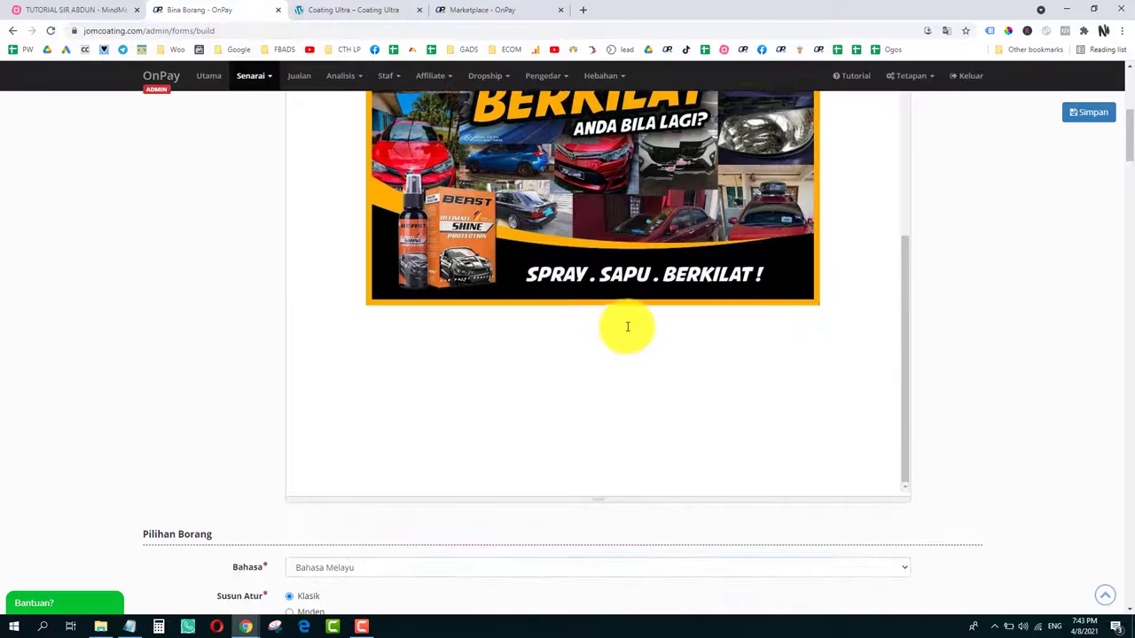
{"action": "scroll", "coordinate": [637, 501], "scroll_direction": "up", "scroll_amount": 1}
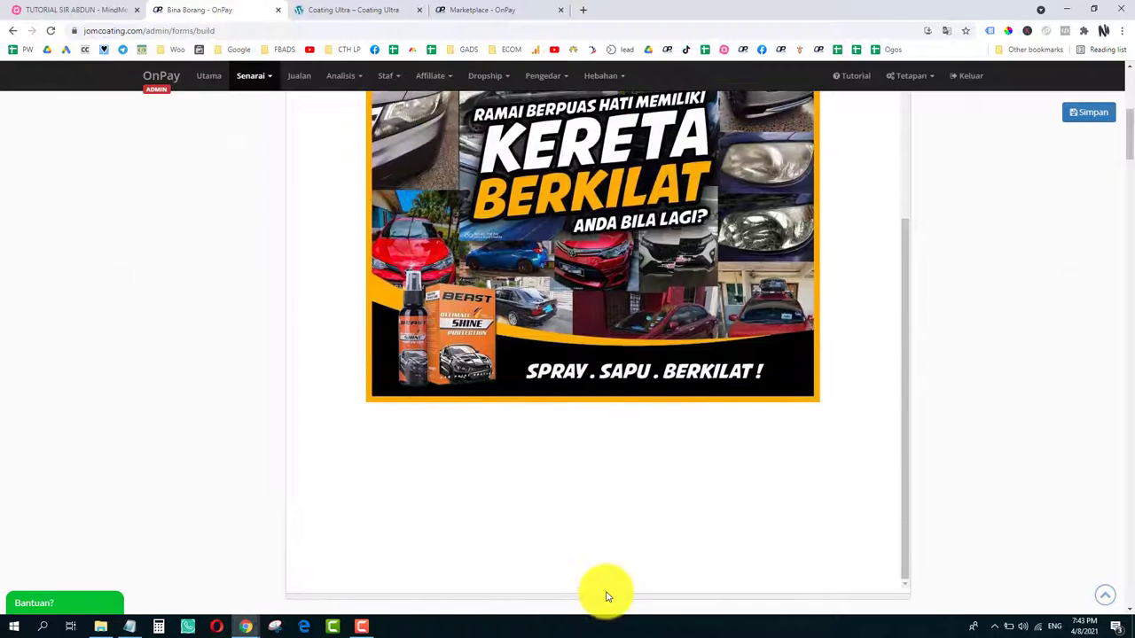
{"action": "scroll", "coordinate": [602, 265], "scroll_direction": "down", "scroll_amount": 2}
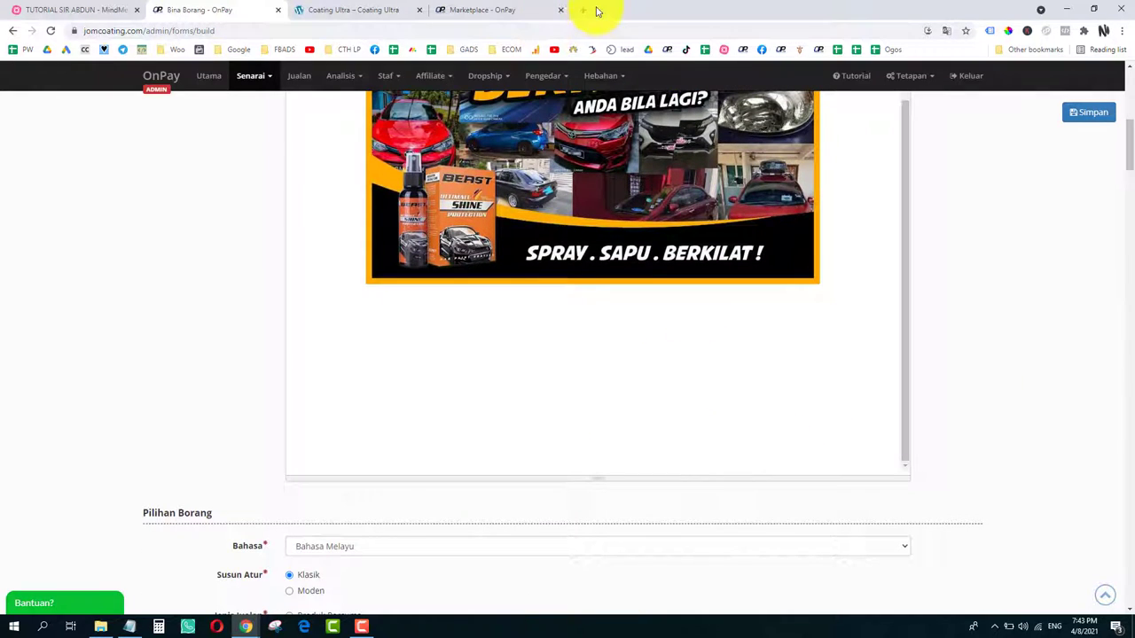
{"action": "scroll", "coordinate": [623, 278], "scroll_direction": "up", "scroll_amount": 1}
{"action": "left_click", "coordinate": [355, 12]}
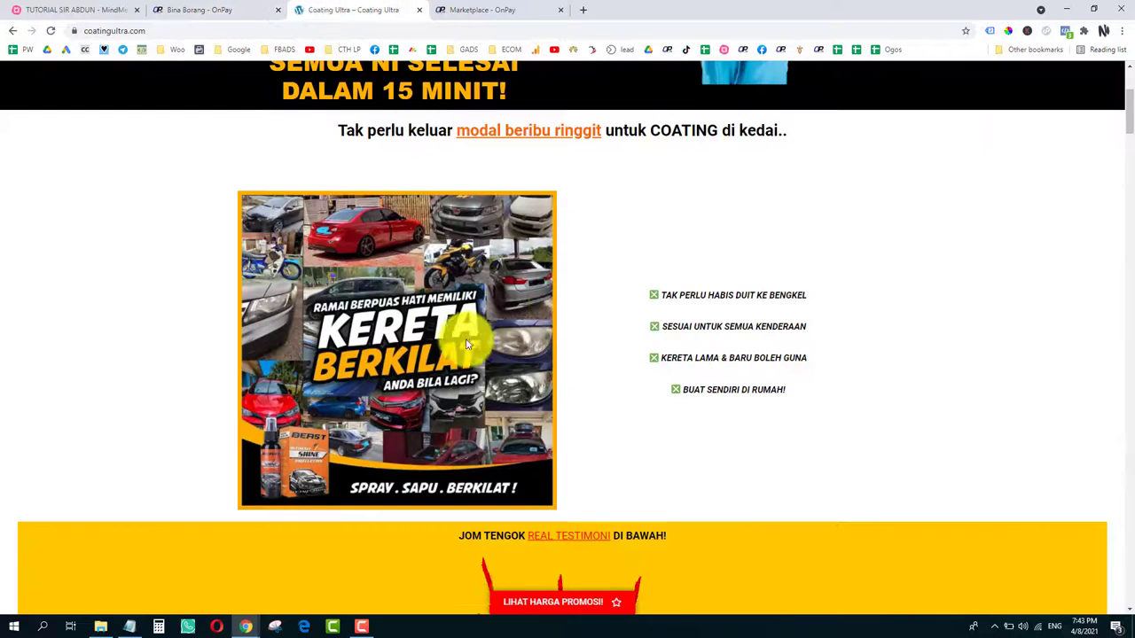
{"action": "scroll", "coordinate": [470, 343], "scroll_direction": "down", "scroll_amount": 1}
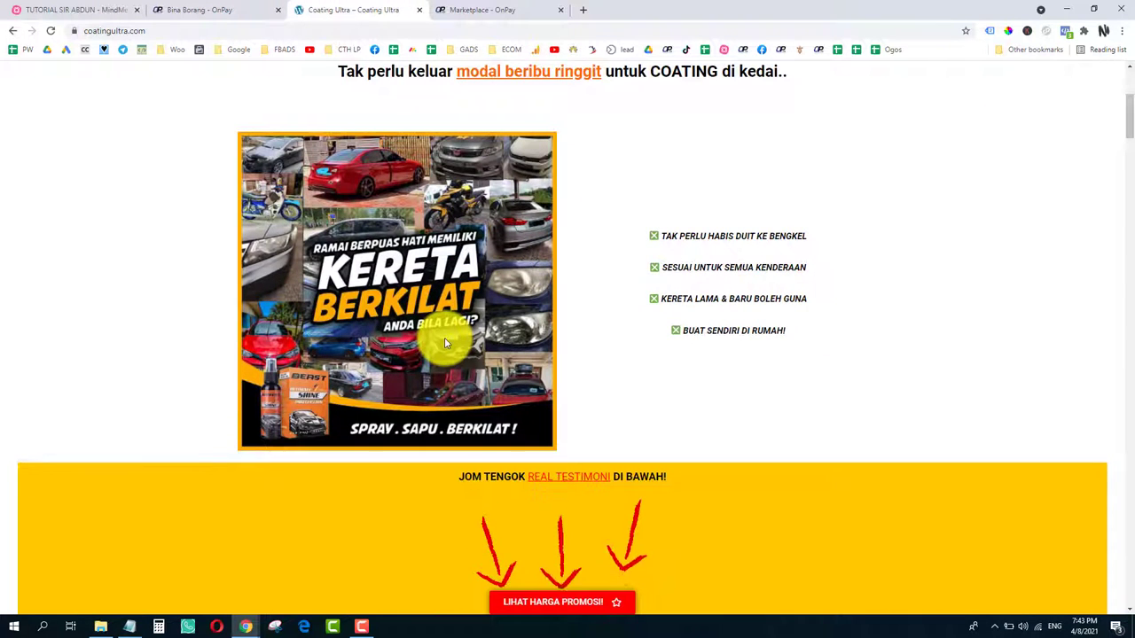
{"action": "scroll", "coordinate": [445, 344], "scroll_direction": "up", "scroll_amount": 1}
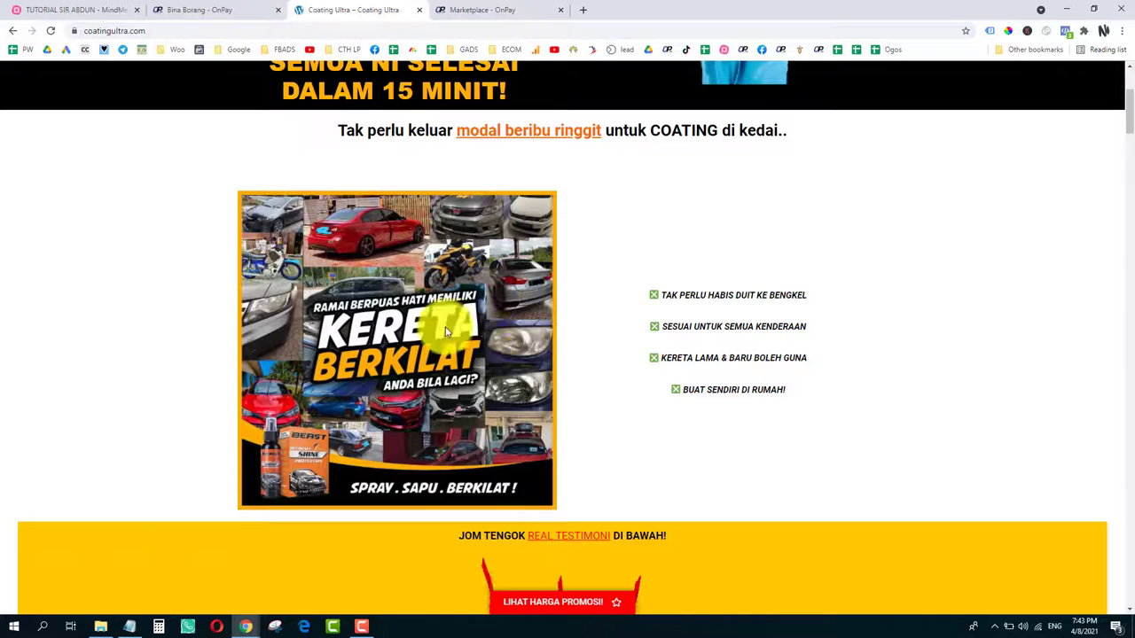
Step: Search Google for "HOST MY IMAGE" in a new browser tab and open the ImgBB free image hosting site
{"action": "left_click", "coordinate": [582, 10]}
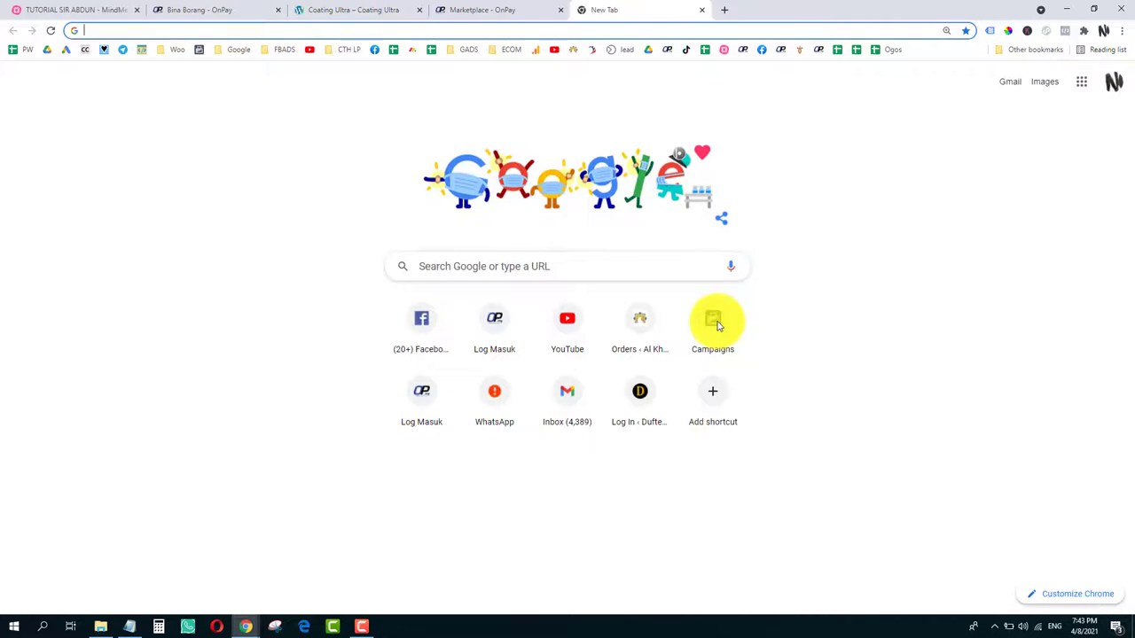
{"action": "type", "text": "j"}
{"action": "key", "text": "BackSpace"}
{"action": "key", "text": "Escape"}
{"action": "type", "text": "HOS"}
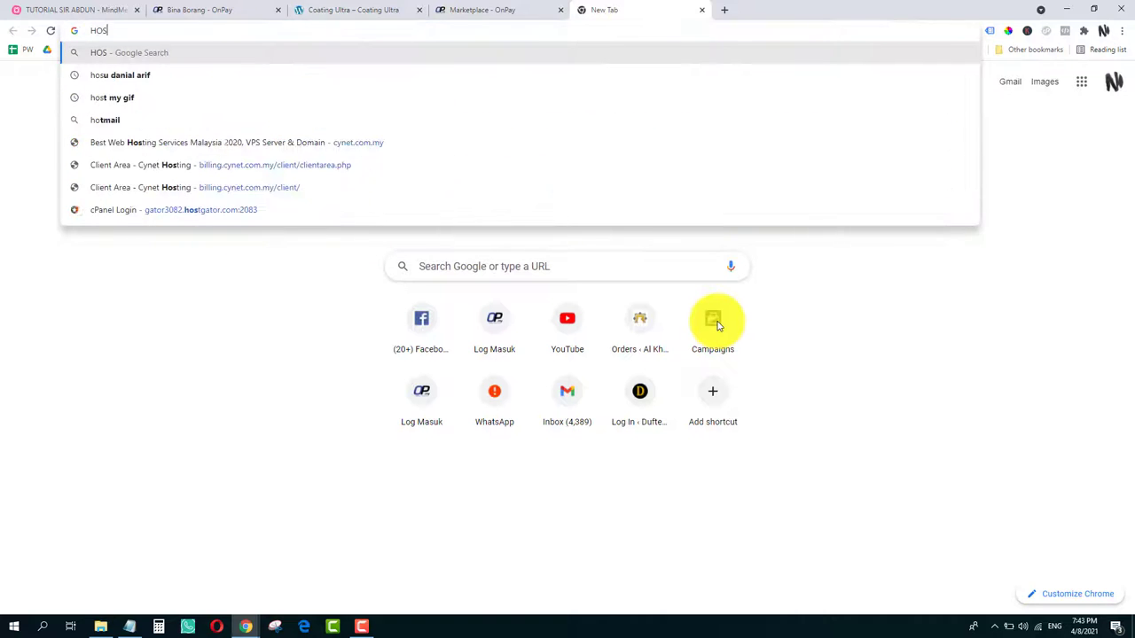
{"action": "type", "text": "T MY I"}
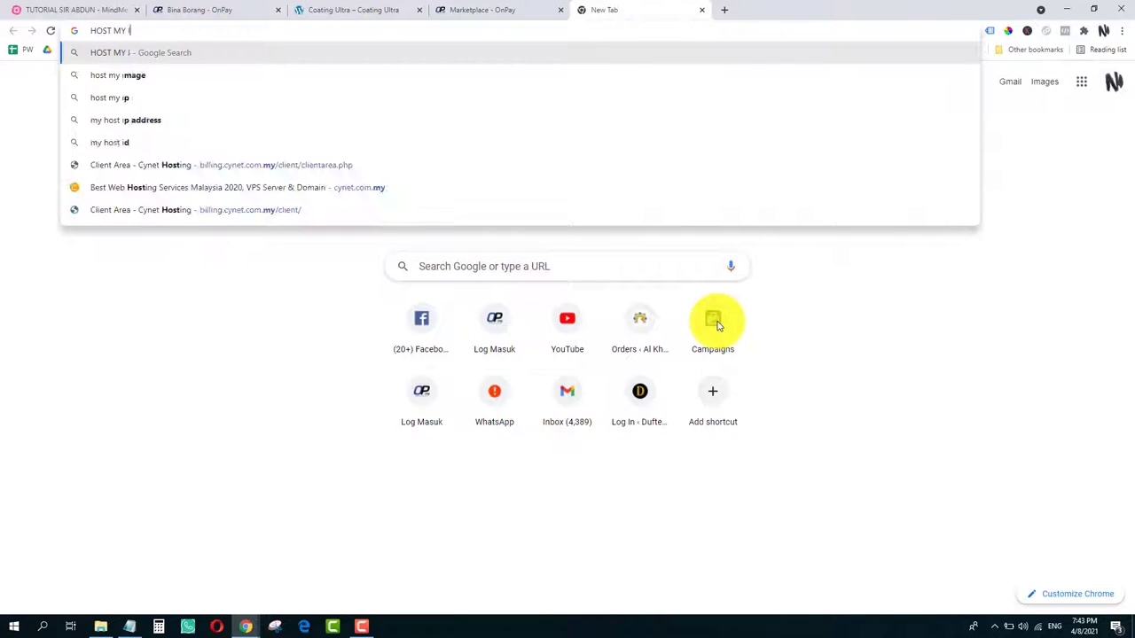
{"action": "type", "text": "MAGE"}
{"action": "key", "text": "Return"}
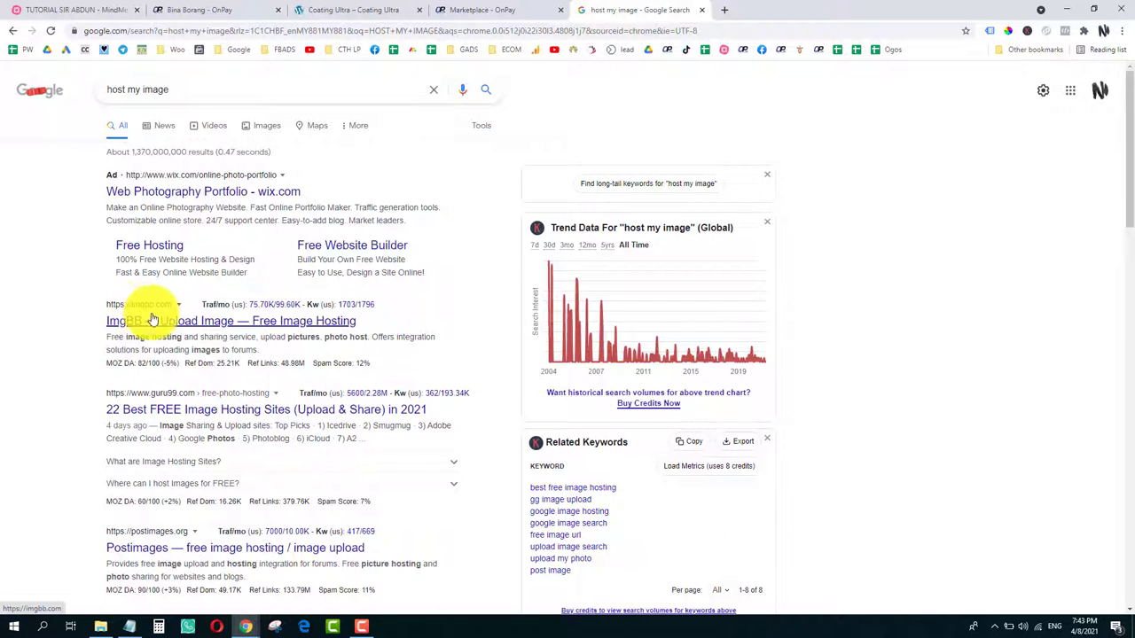
{"action": "scroll", "coordinate": [153, 319], "scroll_direction": "down", "scroll_amount": 1}
{"action": "left_click", "coordinate": [182, 207]}
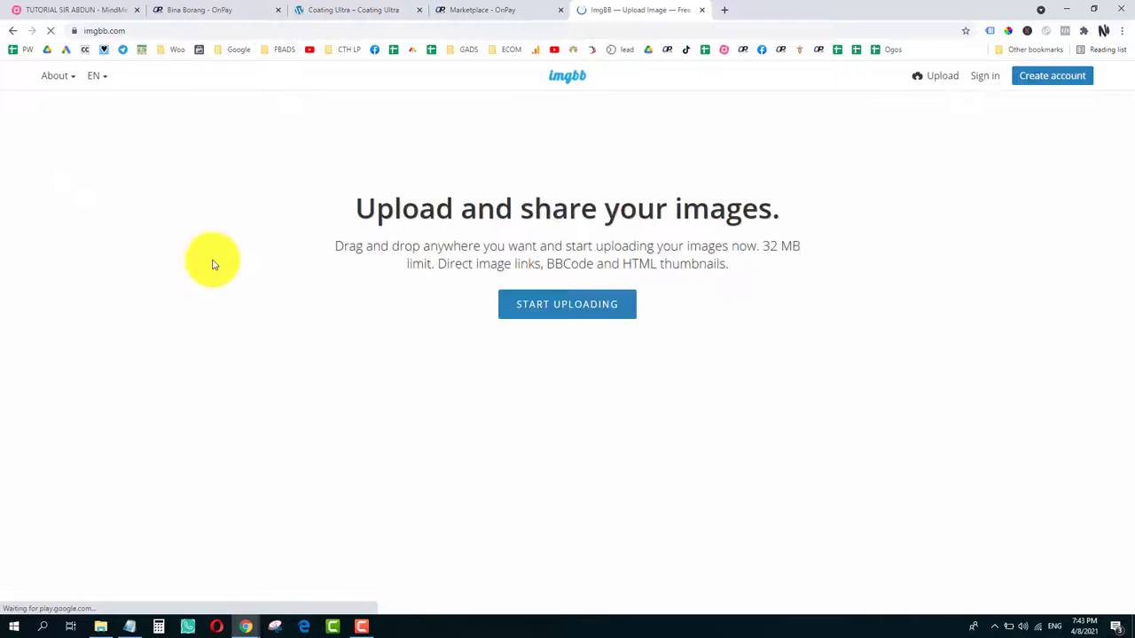
Step: Upload image 1 from the PRODUK folder to ImgBB with auto delete left at Don't autodelete
{"action": "left_click", "coordinate": [572, 314]}
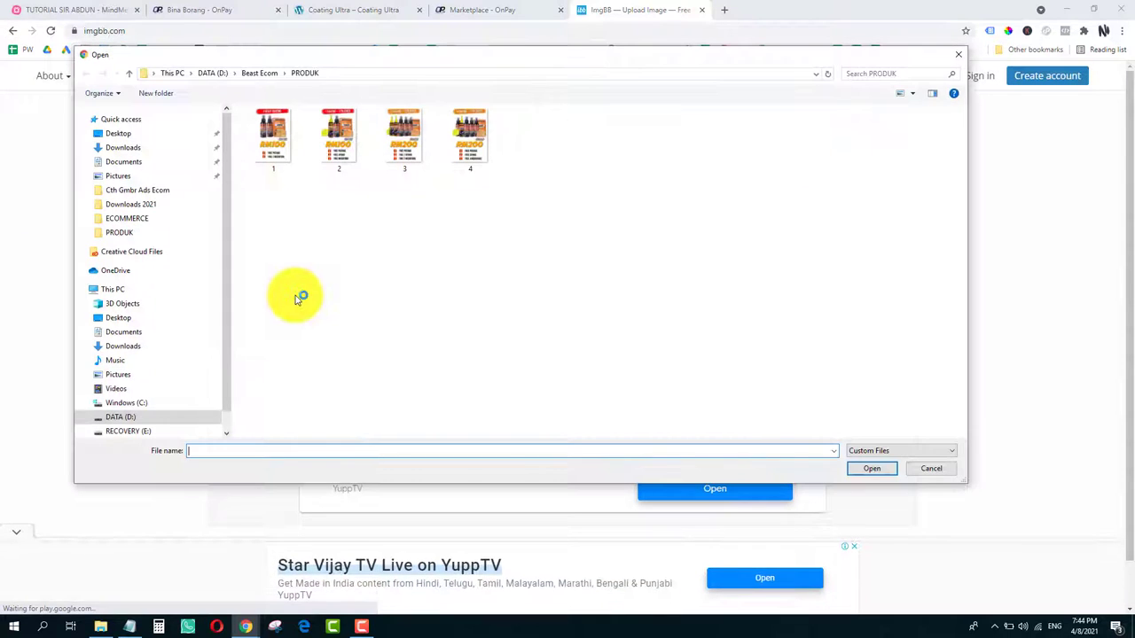
{"action": "left_click", "coordinate": [273, 140]}
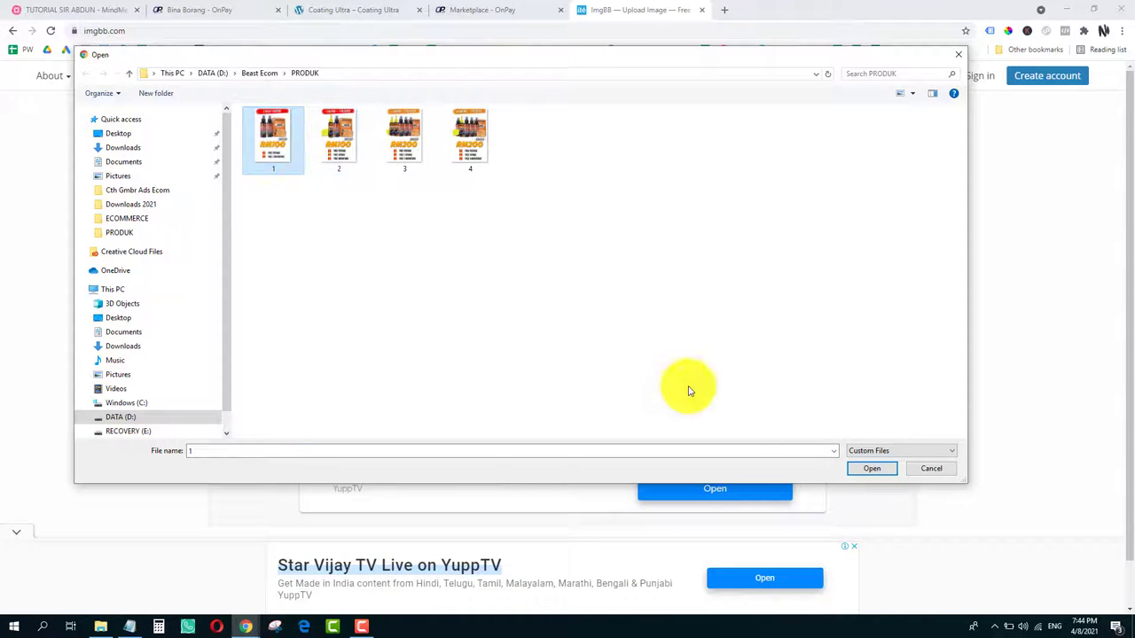
{"action": "left_click", "coordinate": [869, 469]}
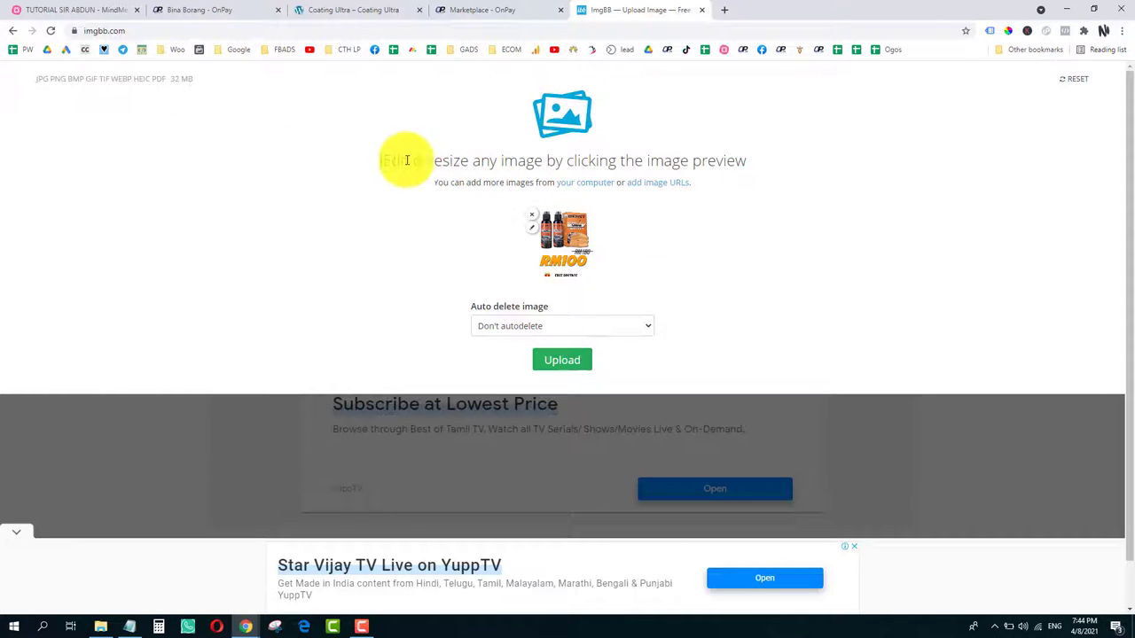
{"action": "left_click", "coordinate": [570, 362]}
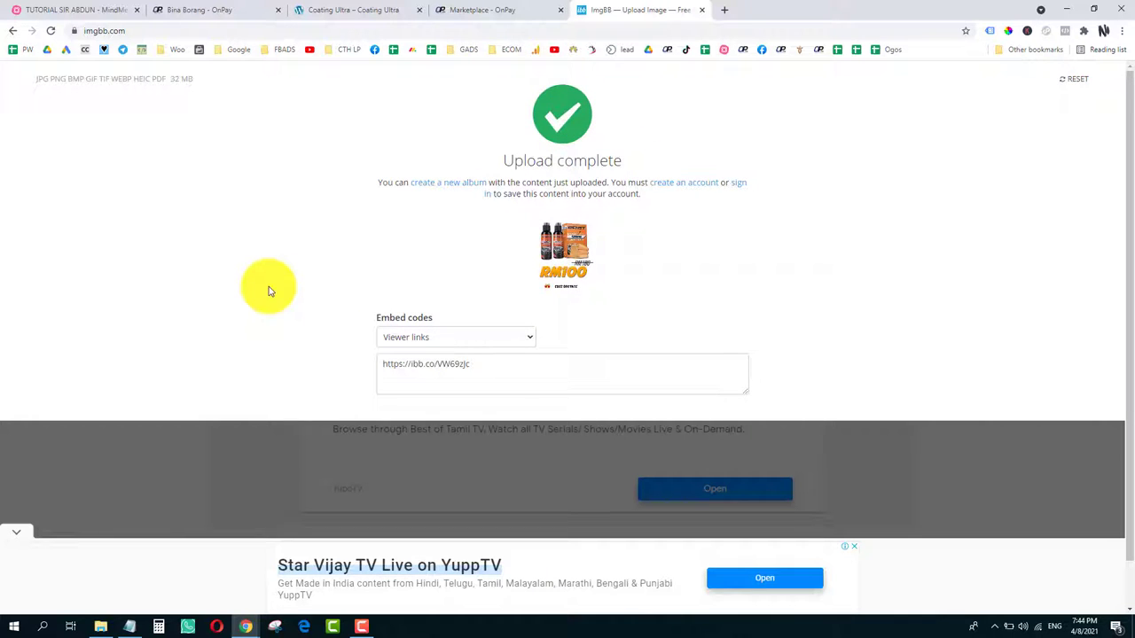
Step: Change the uploaded image's embed codes to BBCode full linked and copy the whole code
{"action": "mouse_move", "coordinate": [452, 342]}
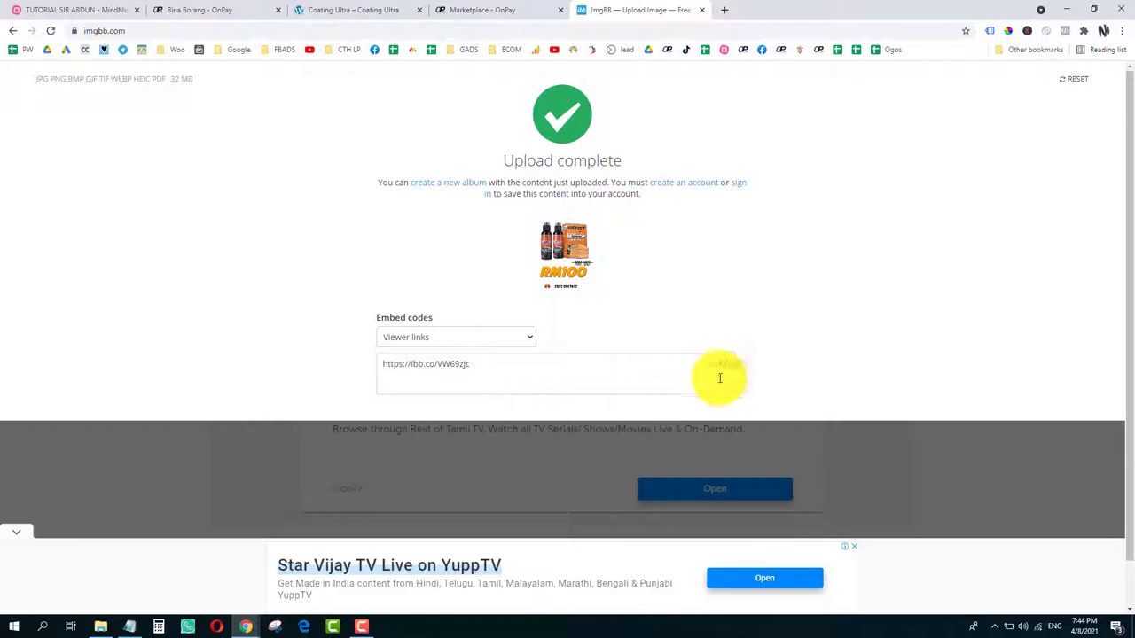
{"action": "left_click", "coordinate": [743, 390]}
{"action": "left_click", "coordinate": [493, 337]}
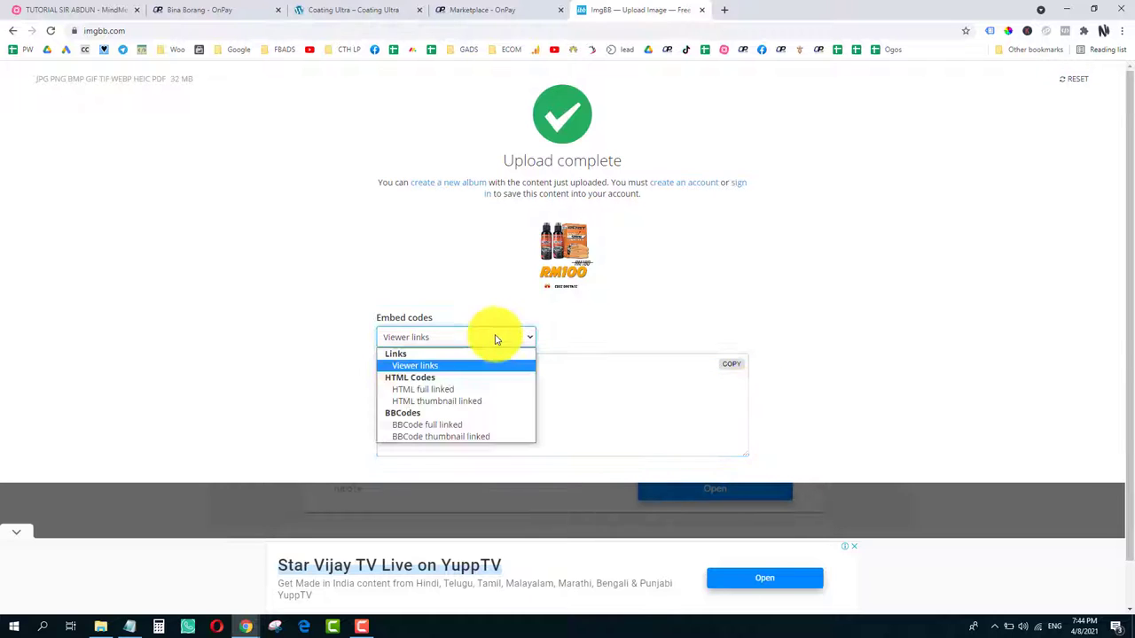
{"action": "left_click", "coordinate": [446, 425]}
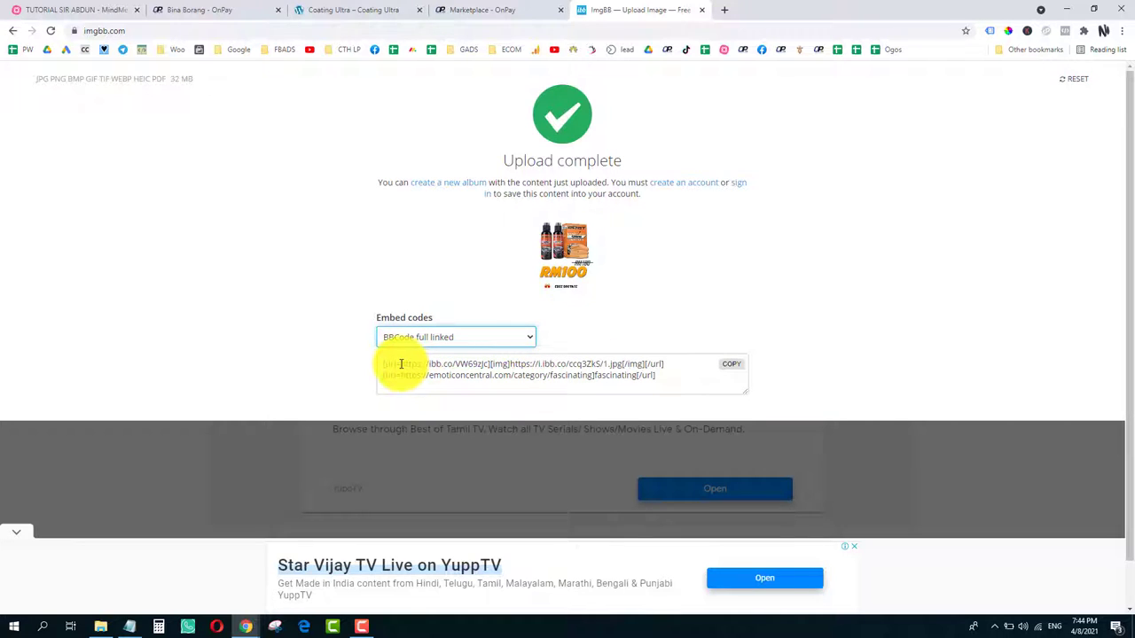
{"action": "left_click_drag", "start_coordinate": [400, 365], "coordinate": [472, 364]}
{"action": "left_click", "coordinate": [502, 367]}
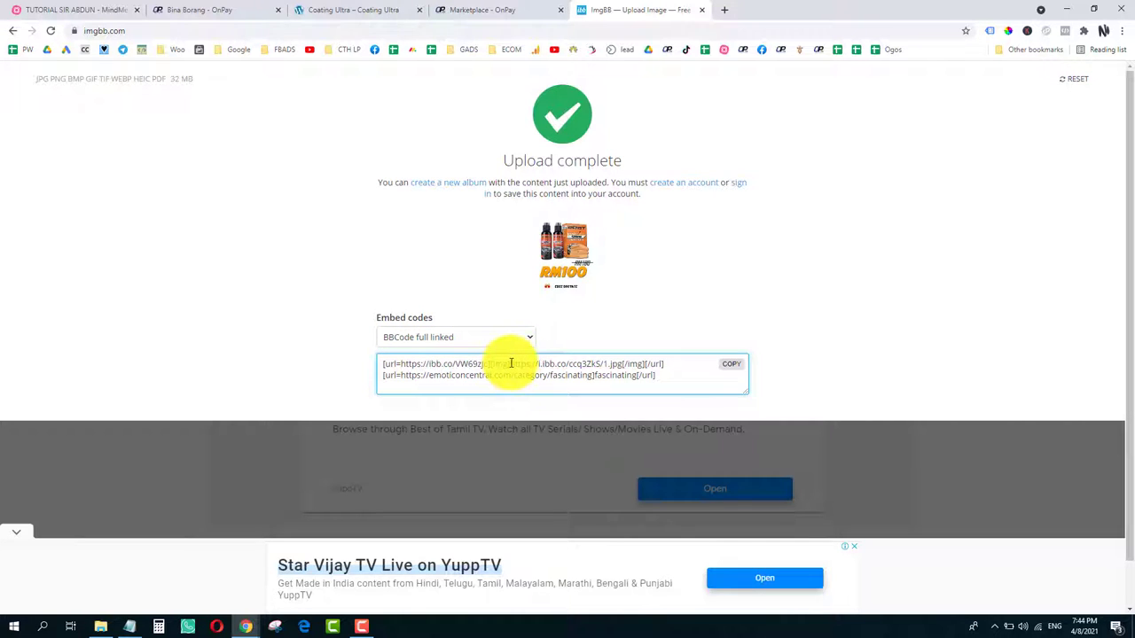
{"action": "mouse_move", "coordinate": [510, 363]}
{"action": "left_mouse_down"}
{"action": "mouse_move", "coordinate": [597, 361]}
{"action": "mouse_move", "coordinate": [519, 372]}
{"action": "left_mouse_up"}
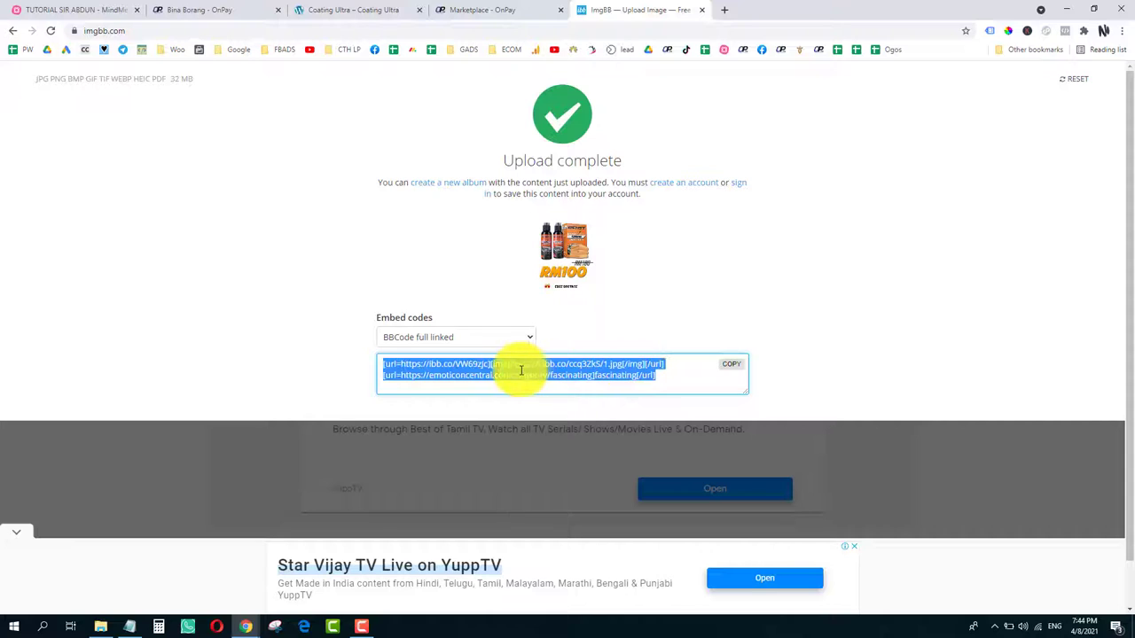
{"action": "left_click", "coordinate": [526, 372]}
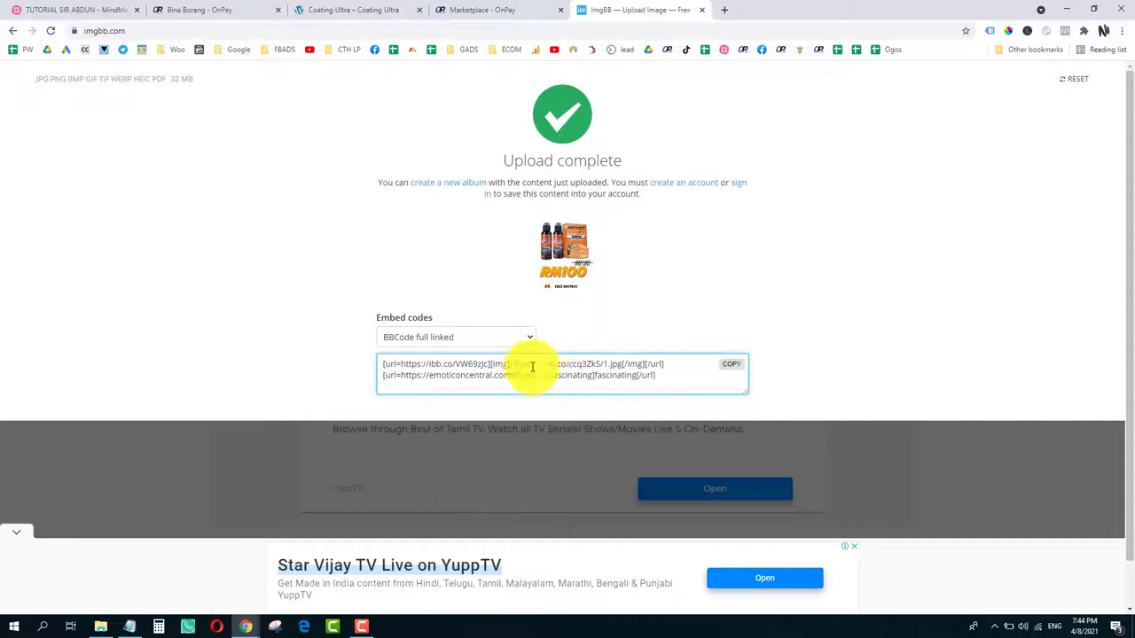
{"action": "left_click", "coordinate": [729, 369]}
{"action": "left_click", "coordinate": [731, 369]}
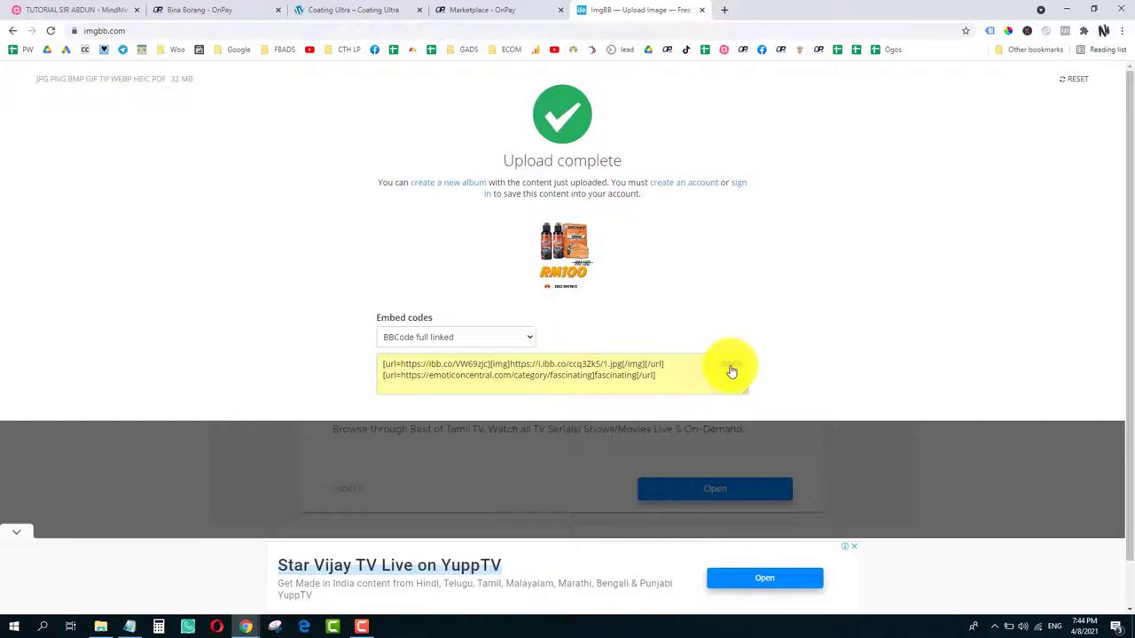
{"action": "left_click", "coordinate": [140, 626]}
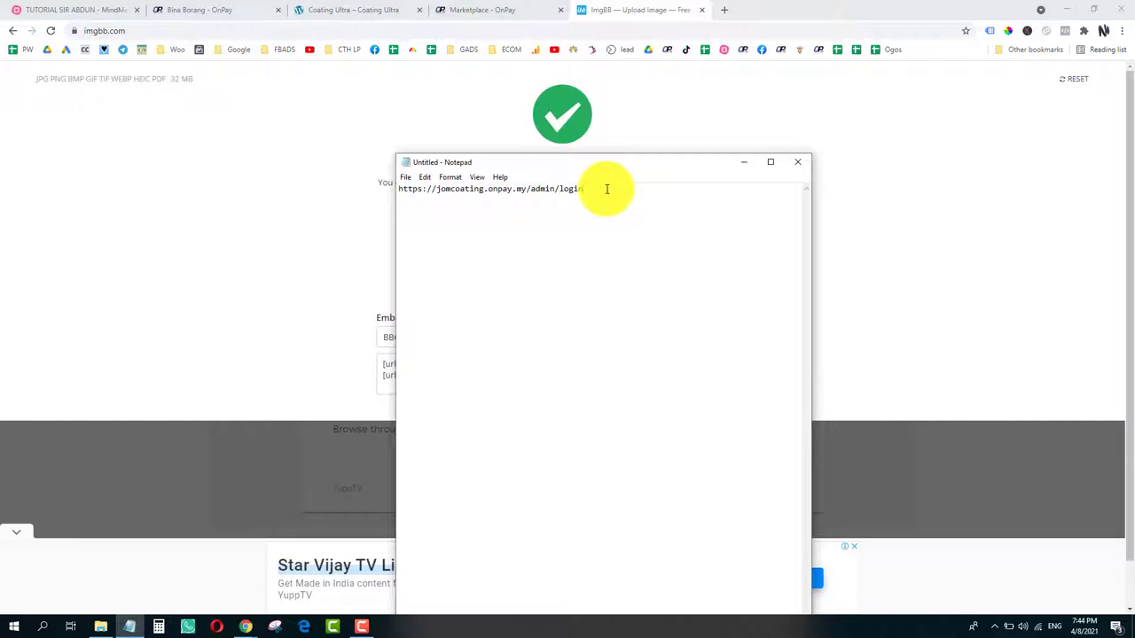
{"action": "key", "text": "Return"}
{"action": "key", "text": "ctrl+v"}
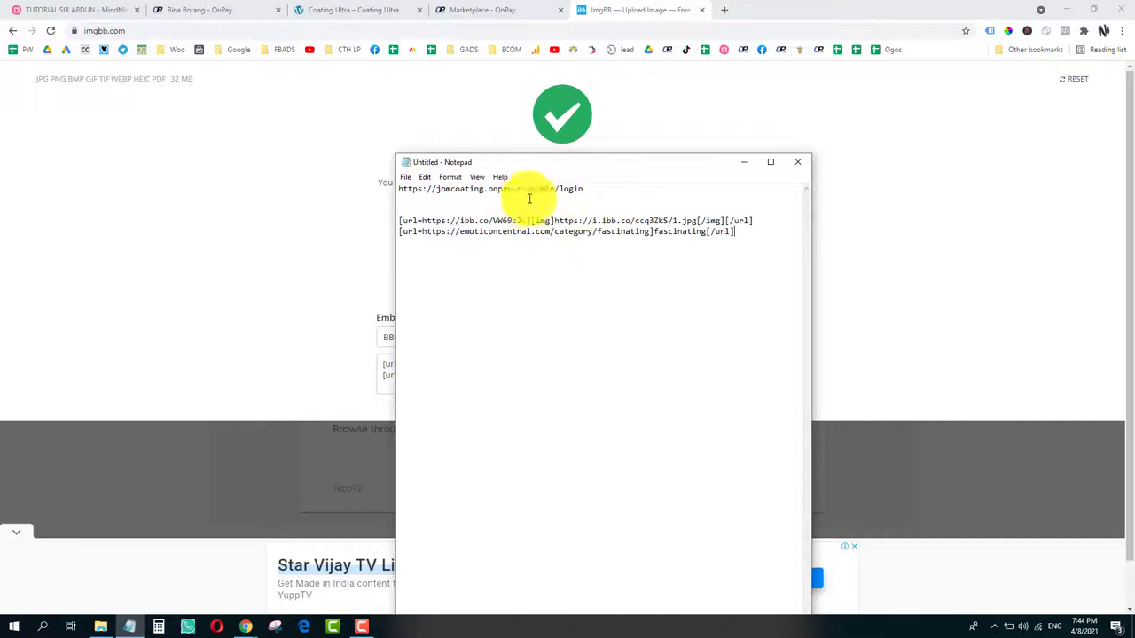
{"action": "left_click_drag", "start_coordinate": [556, 220], "coordinate": [699, 220]}
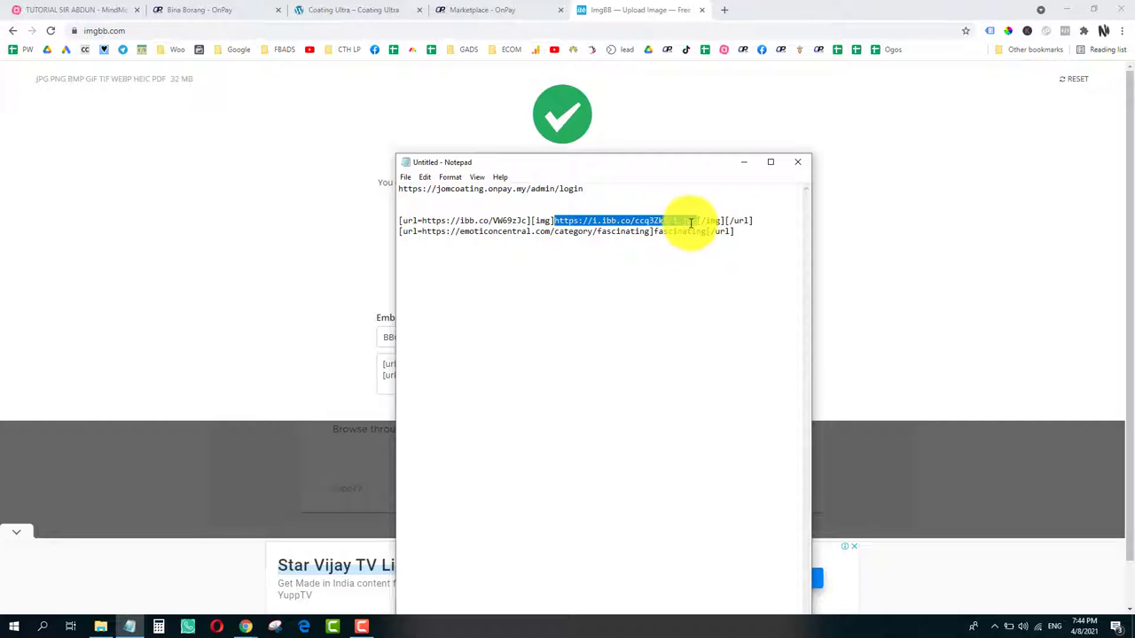
{"action": "left_click_drag", "start_coordinate": [692, 221], "coordinate": [560, 221]}
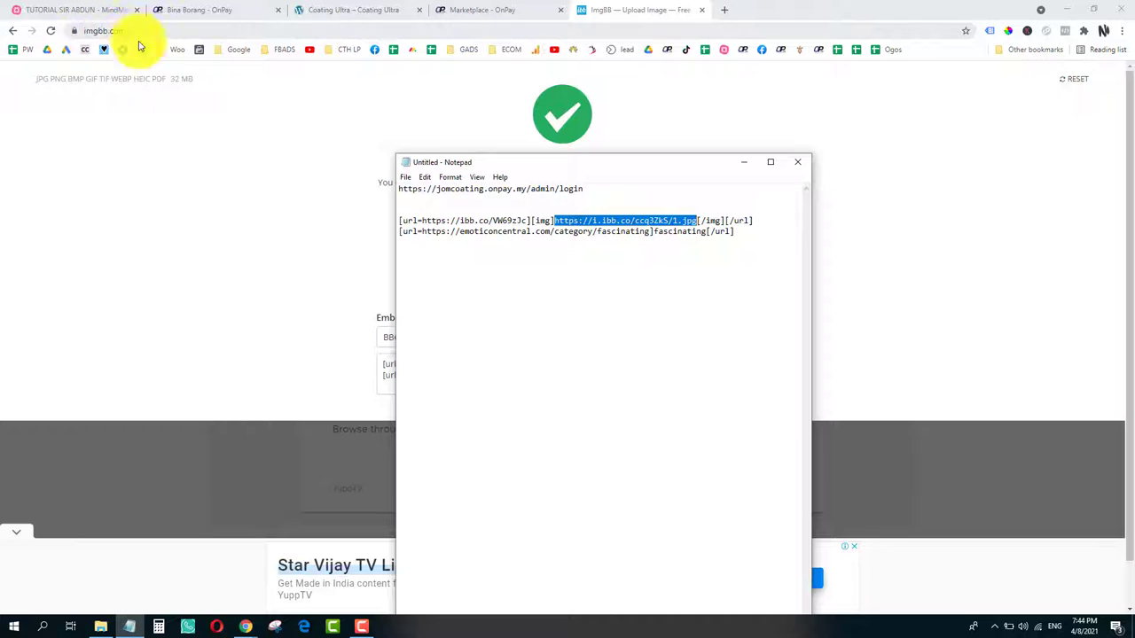
{"action": "left_click_drag", "start_coordinate": [502, 160], "coordinate": [878, 137]}
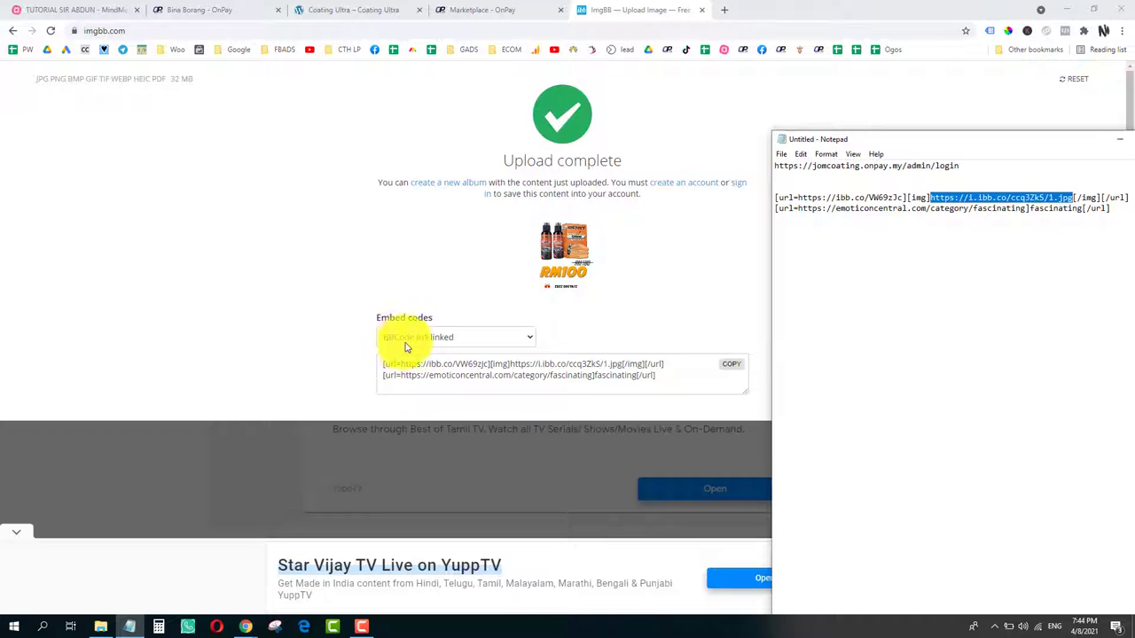
{"action": "left_click_drag", "start_coordinate": [858, 142], "coordinate": [407, 85]}
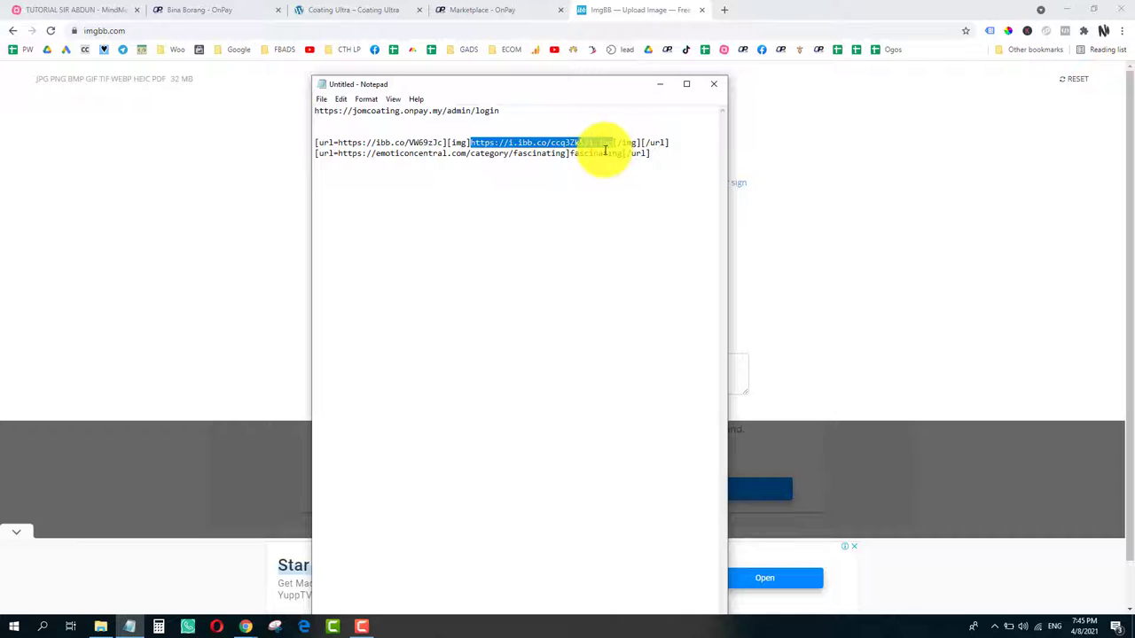
Step: Return to the OnPay form and delete the KERETA BERKILAT poster from the Teks field
{"action": "left_click", "coordinate": [436, 9]}
{"action": "left_click", "coordinate": [346, 9]}
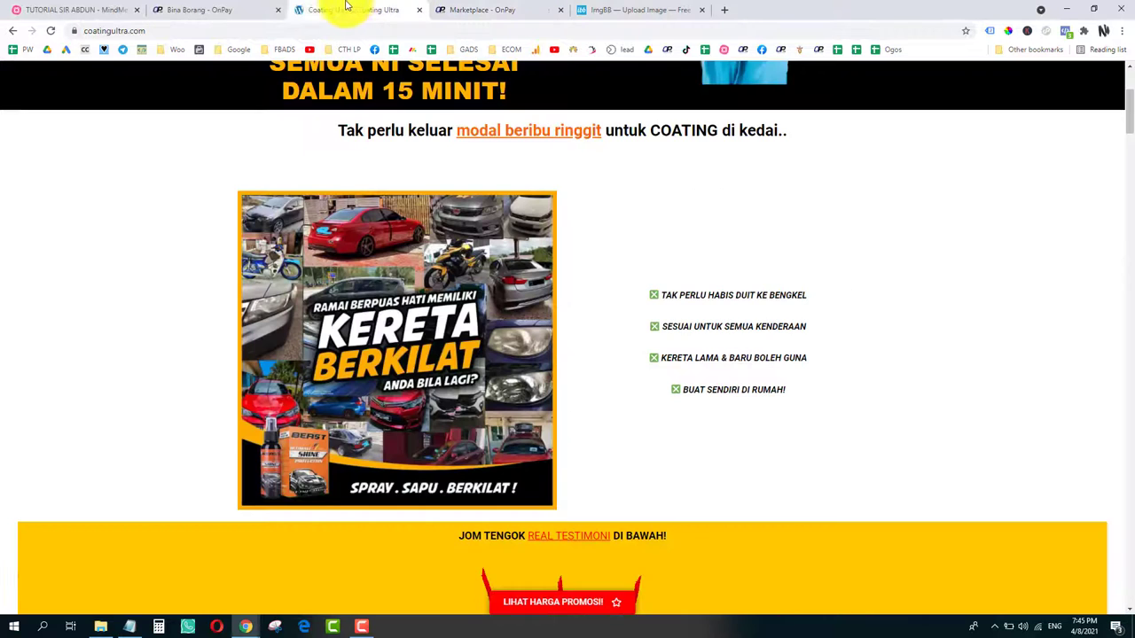
{"action": "left_click", "coordinate": [217, 9]}
{"action": "scroll", "coordinate": [505, 237], "scroll_direction": "up", "scroll_amount": 1}
{"action": "left_click", "coordinate": [601, 289]}
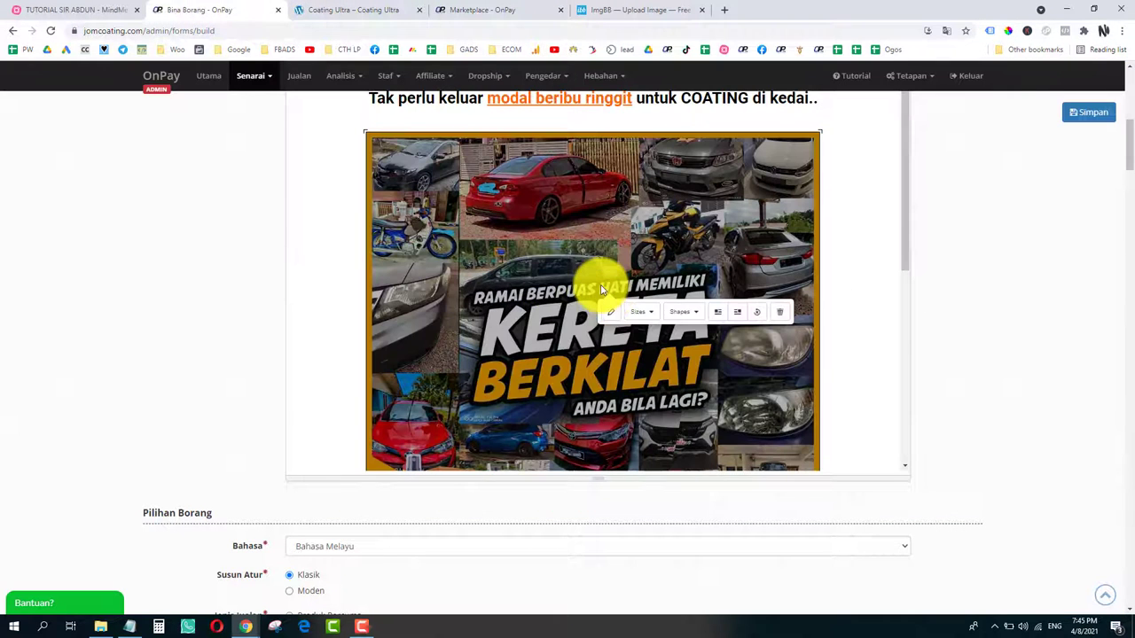
{"action": "left_click", "coordinate": [779, 311]}
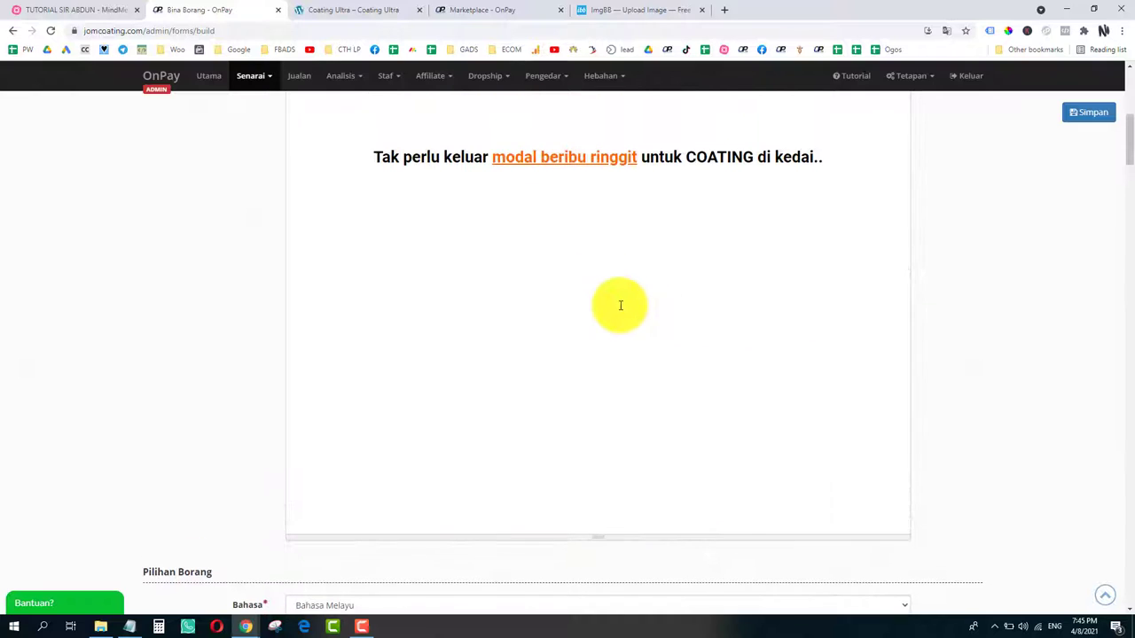
Step: Insert the ImgBB-hosted product image below the Teks heading text using the copied image URL, and check how it displays
{"action": "scroll", "coordinate": [599, 266], "scroll_direction": "up", "scroll_amount": 2}
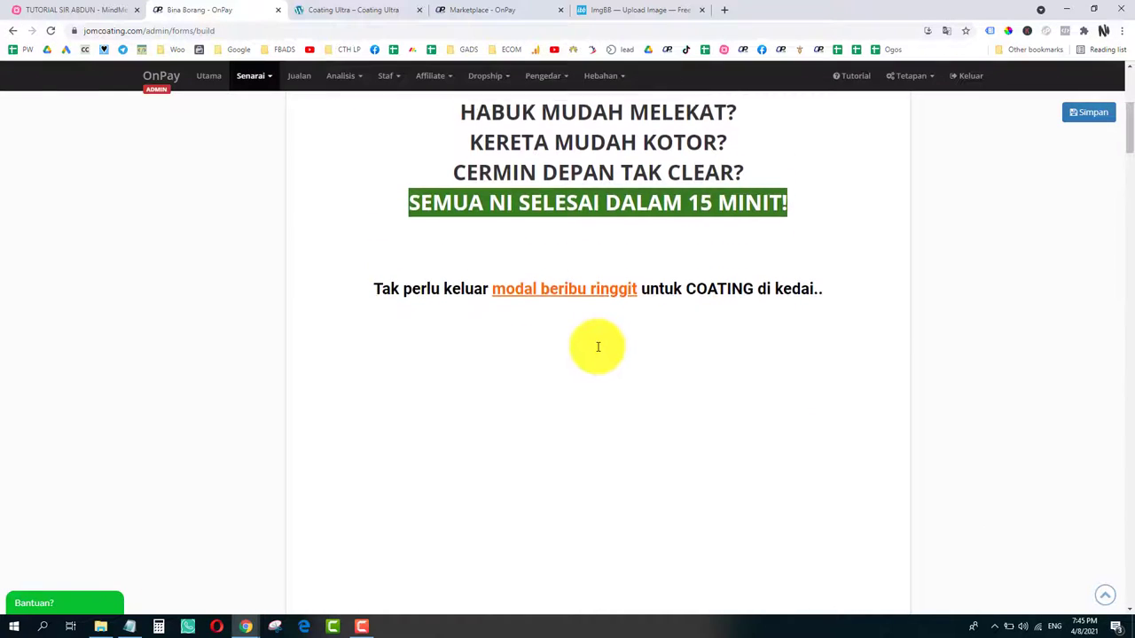
{"action": "scroll", "coordinate": [597, 346], "scroll_direction": "up", "scroll_amount": 2}
{"action": "left_click", "coordinate": [684, 242]}
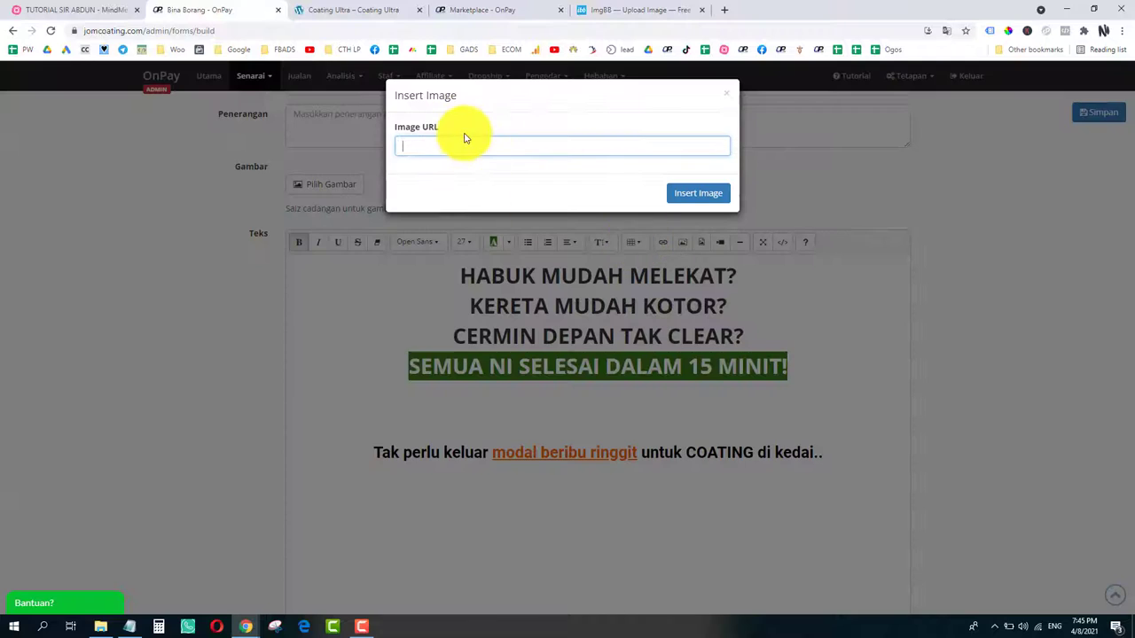
{"action": "key", "text": "ctrl+v"}
{"action": "left_click", "coordinate": [699, 193]}
{"action": "scroll", "coordinate": [552, 385], "scroll_direction": "down", "scroll_amount": 3}
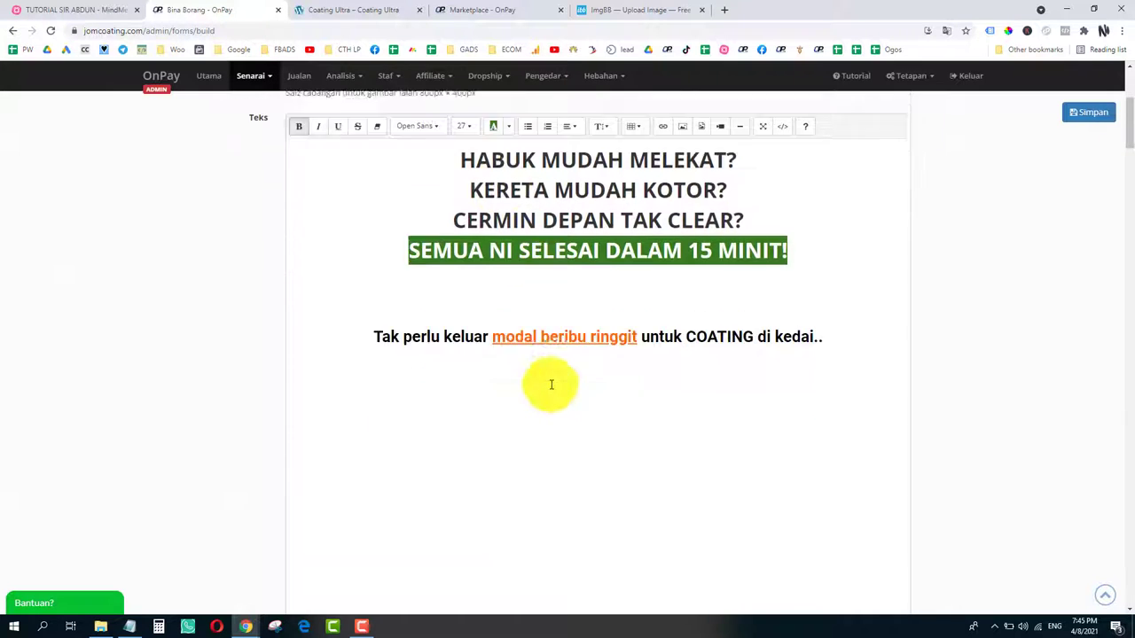
{"action": "scroll", "coordinate": [638, 379], "scroll_direction": "down", "scroll_amount": 3}
{"action": "scroll", "coordinate": [639, 363], "scroll_direction": "up", "scroll_amount": 3}
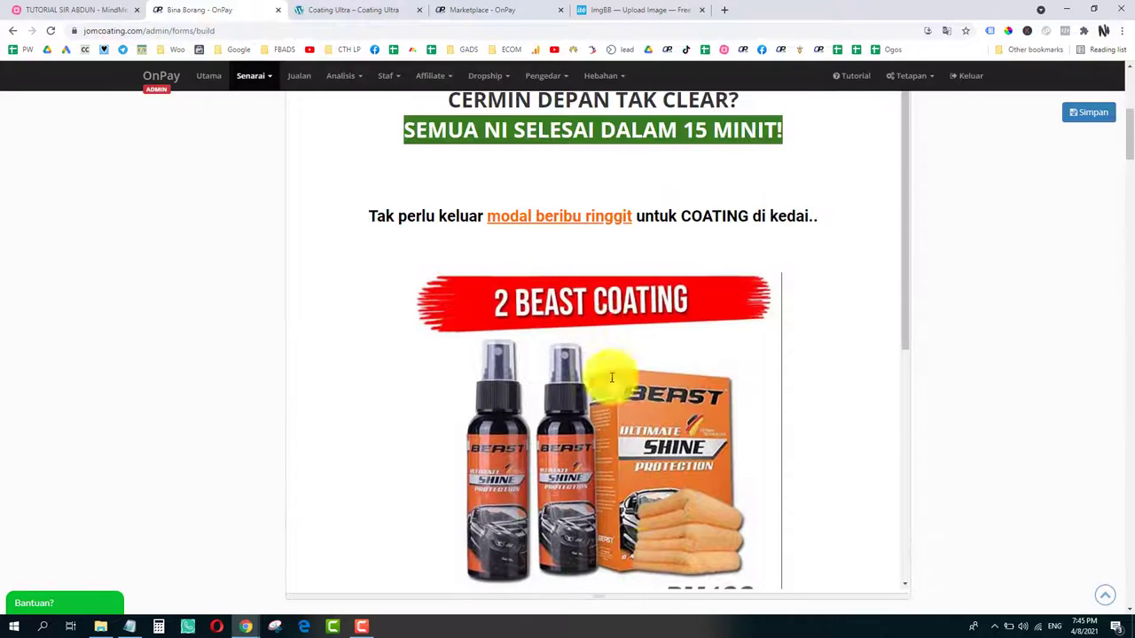
Step: Review the ImgBB upload page once more and delete the 2 BEAST COATING image from the Teks field
{"action": "left_click", "coordinate": [624, 10]}
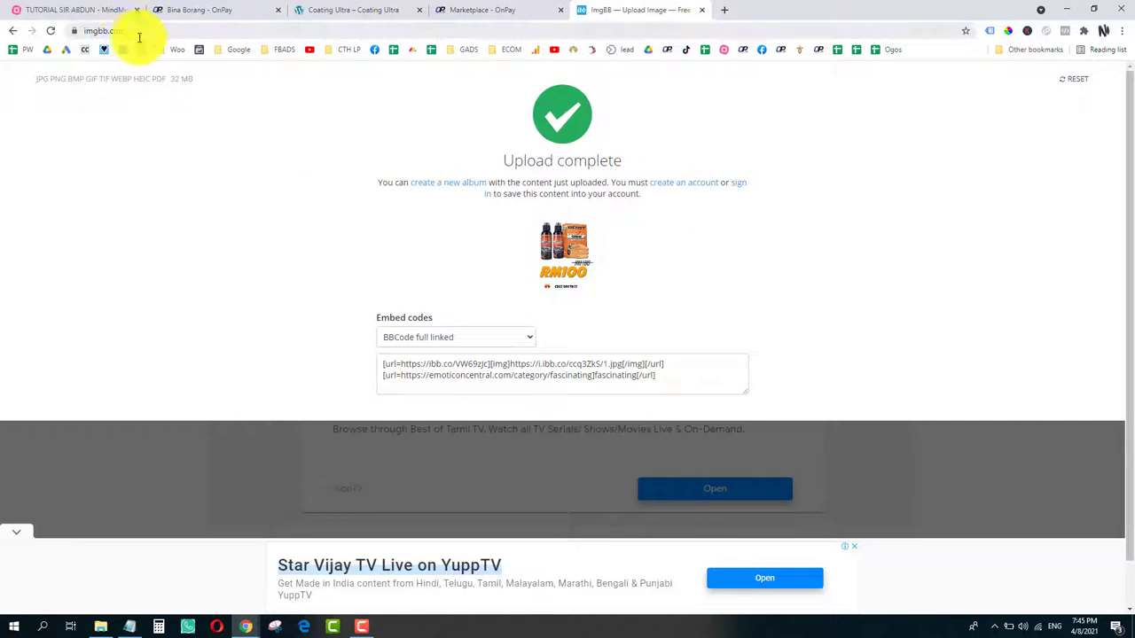
{"action": "left_click", "coordinate": [211, 15]}
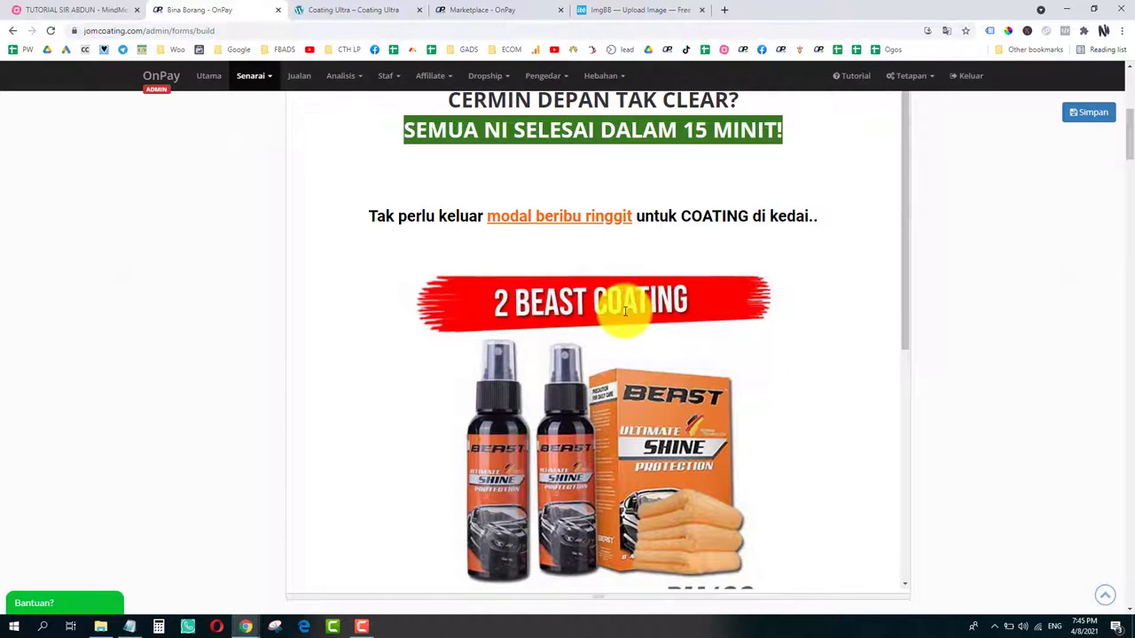
{"action": "scroll", "coordinate": [656, 312], "scroll_direction": "down", "scroll_amount": 2}
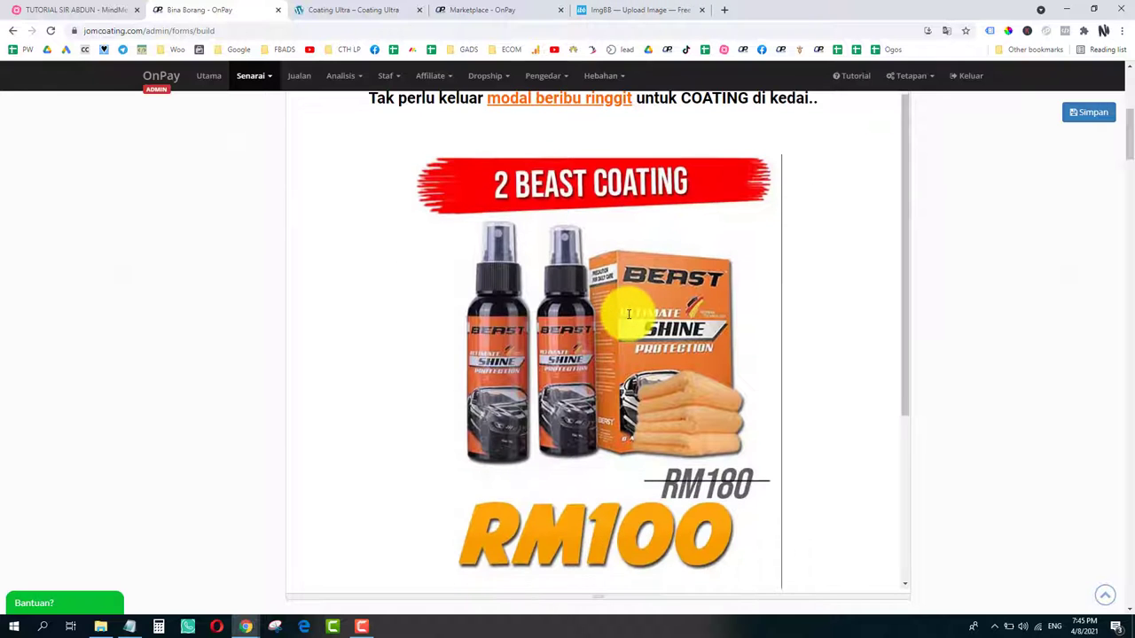
{"action": "left_click", "coordinate": [628, 313]}
{"action": "scroll", "coordinate": [577, 278], "scroll_direction": "down", "scroll_amount": 2}
{"action": "scroll", "coordinate": [597, 293], "scroll_direction": "up", "scroll_amount": 3}
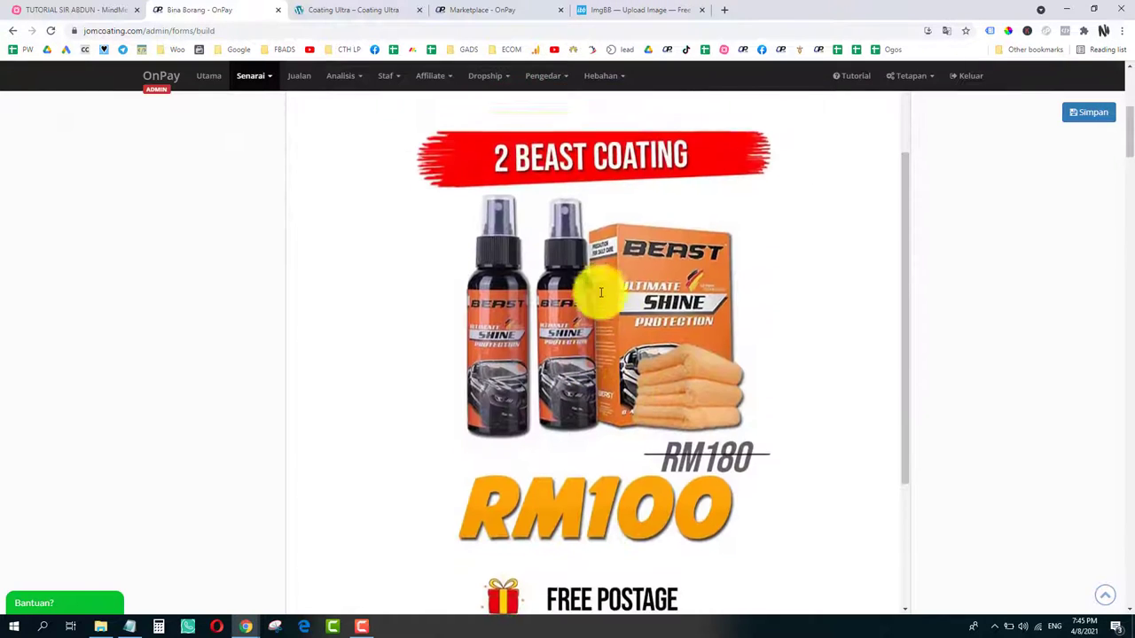
{"action": "left_click", "coordinate": [613, 324]}
{"action": "key", "text": "Delete"}
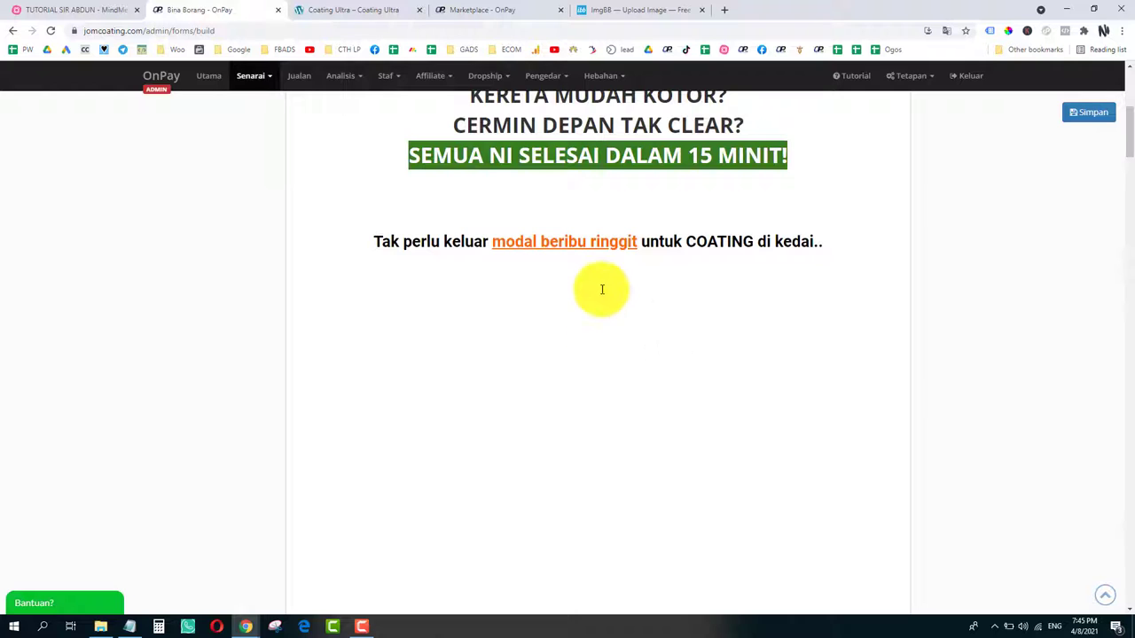
Step: Copy the image address of the KERETA BERKILAT poster on the Coating Ultra site and go back to the OnPay form
{"action": "left_click", "coordinate": [337, 10]}
{"action": "right_click", "coordinate": [464, 296]}
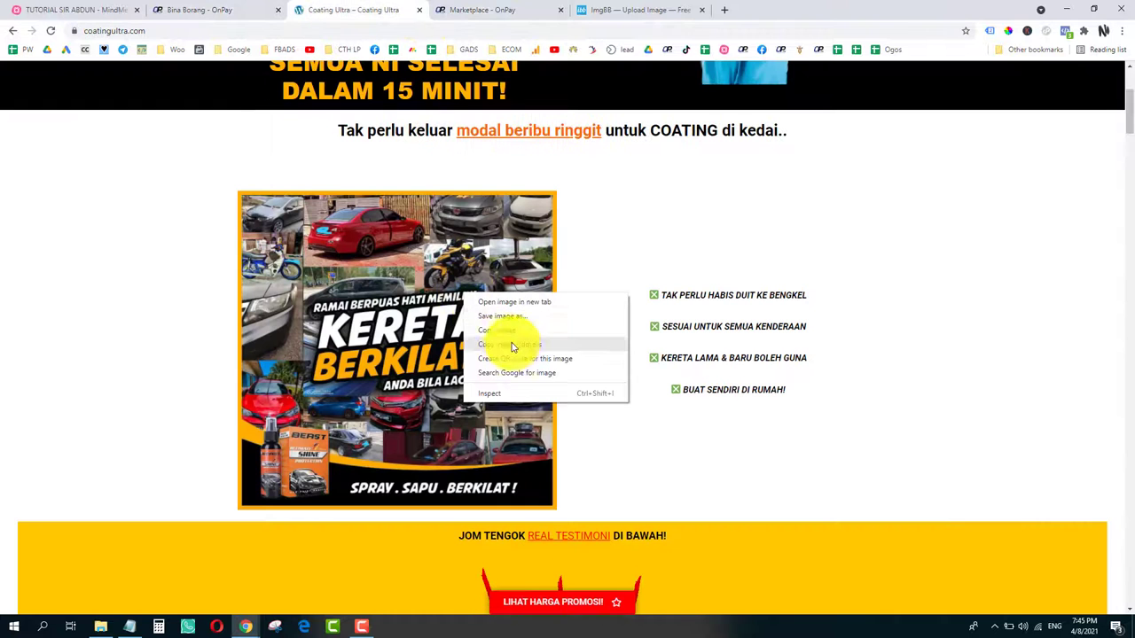
{"action": "left_click", "coordinate": [512, 346]}
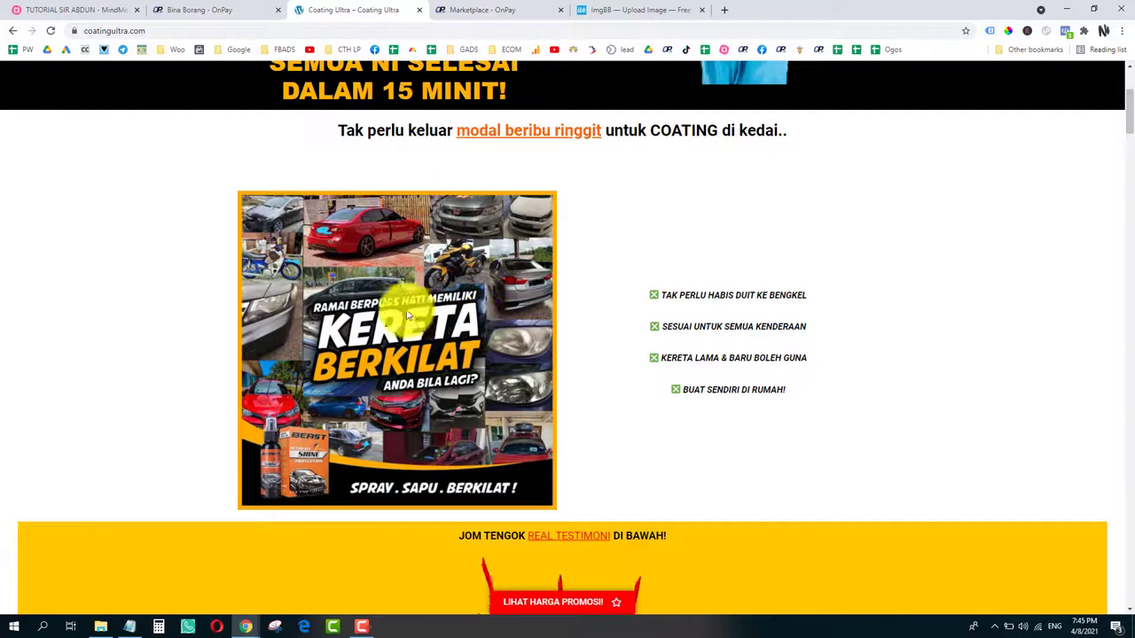
{"action": "left_click", "coordinate": [225, 8]}
Step: Insert the KERETA BERKILAT poster by its copied URL below the "Tak perlu keluar modal beribu ringgit" line in the Teks field
{"action": "scroll", "coordinate": [660, 191], "scroll_direction": "up", "scroll_amount": 3}
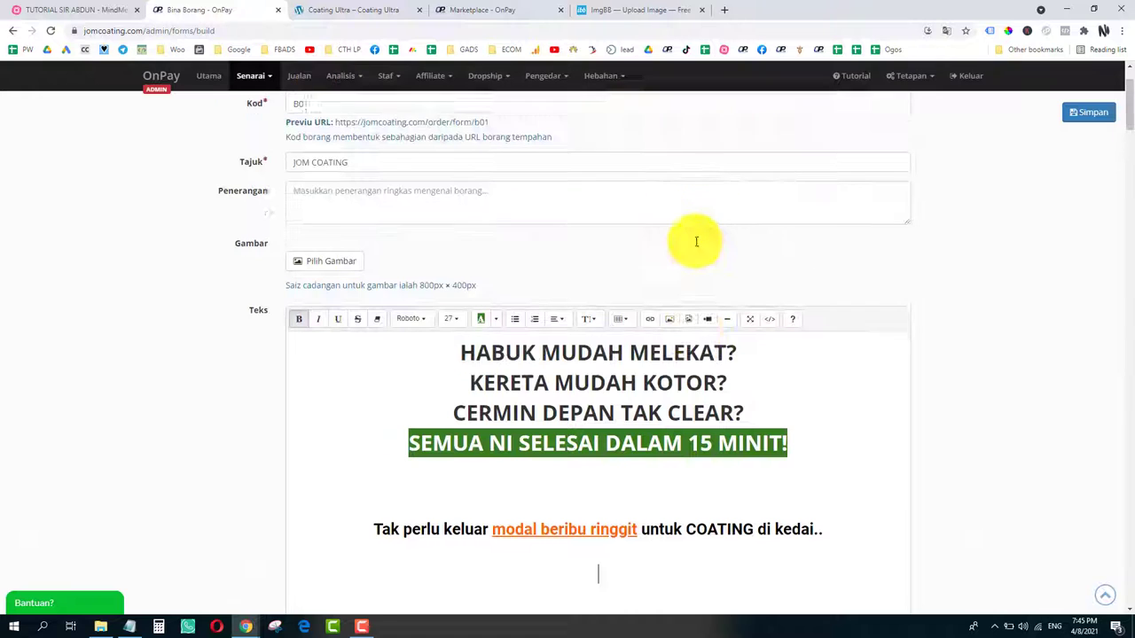
{"action": "left_click", "coordinate": [668, 326]}
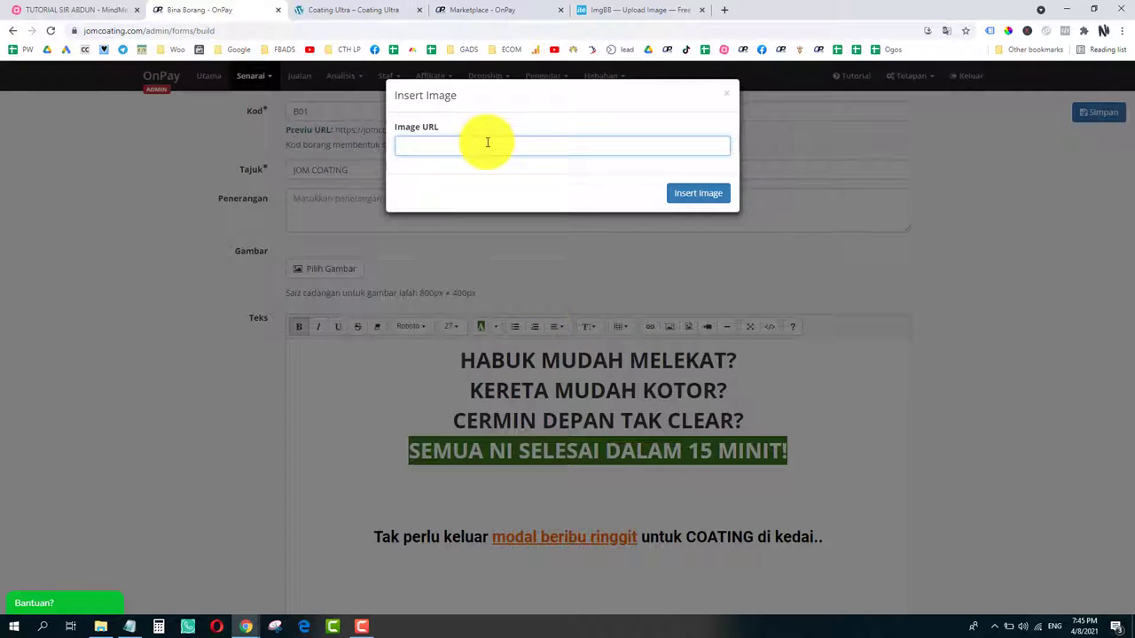
{"action": "key", "text": "ctrl+v"}
{"action": "left_click", "coordinate": [695, 194]}
{"action": "scroll", "coordinate": [567, 293], "scroll_direction": "down", "scroll_amount": 3}
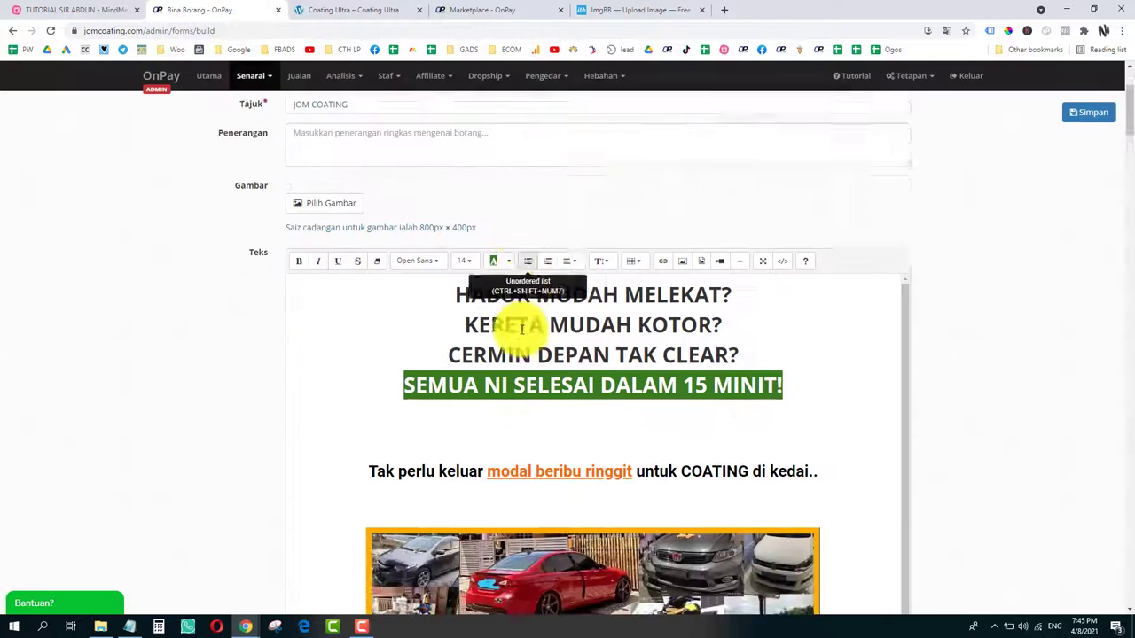
{"action": "scroll", "coordinate": [590, 370], "scroll_direction": "down", "scroll_amount": 3}
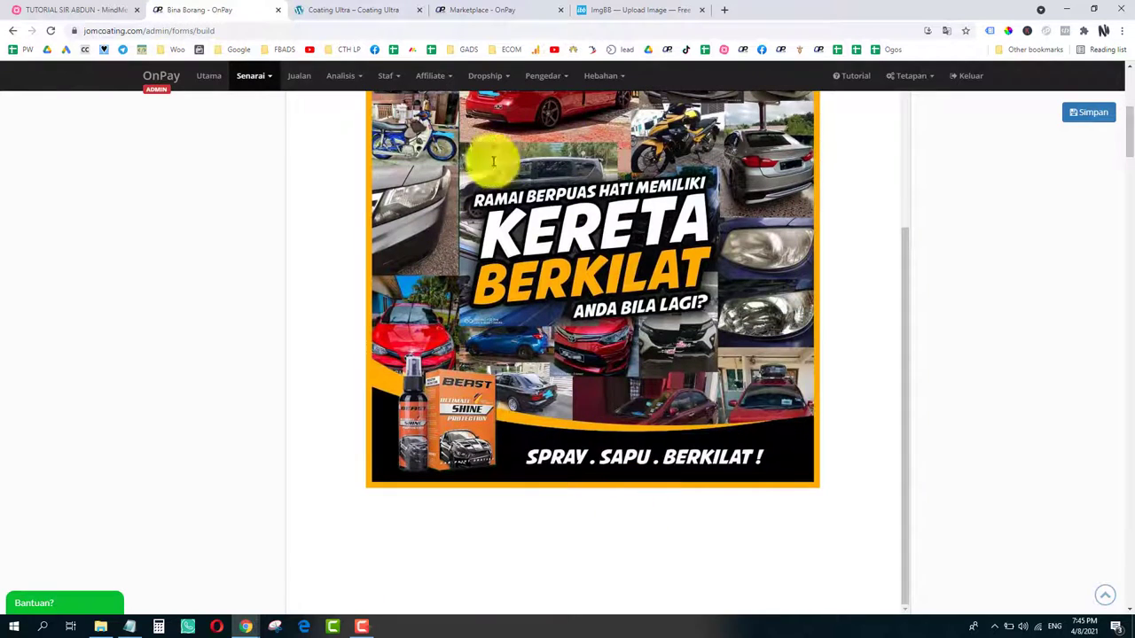
Step: Copy the four checkmarked benefit lines beside the KERETA BERKILAT poster on the Coating Ultra site and go back to the OnPay form
{"action": "left_click", "coordinate": [376, 12]}
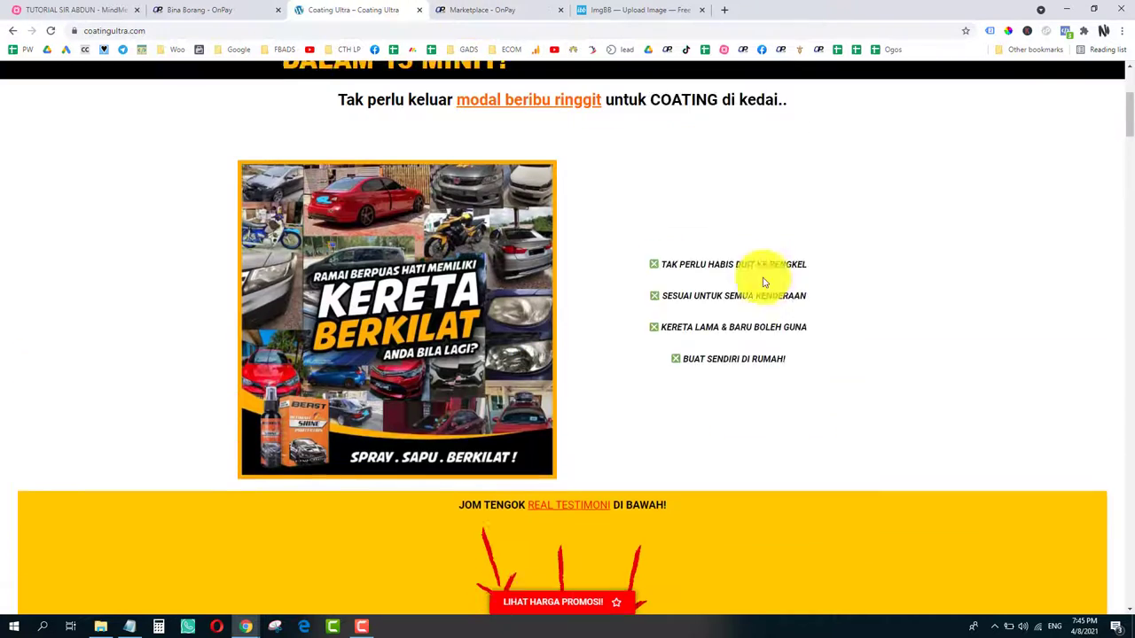
{"action": "left_click_drag", "start_coordinate": [783, 390], "coordinate": [642, 293]}
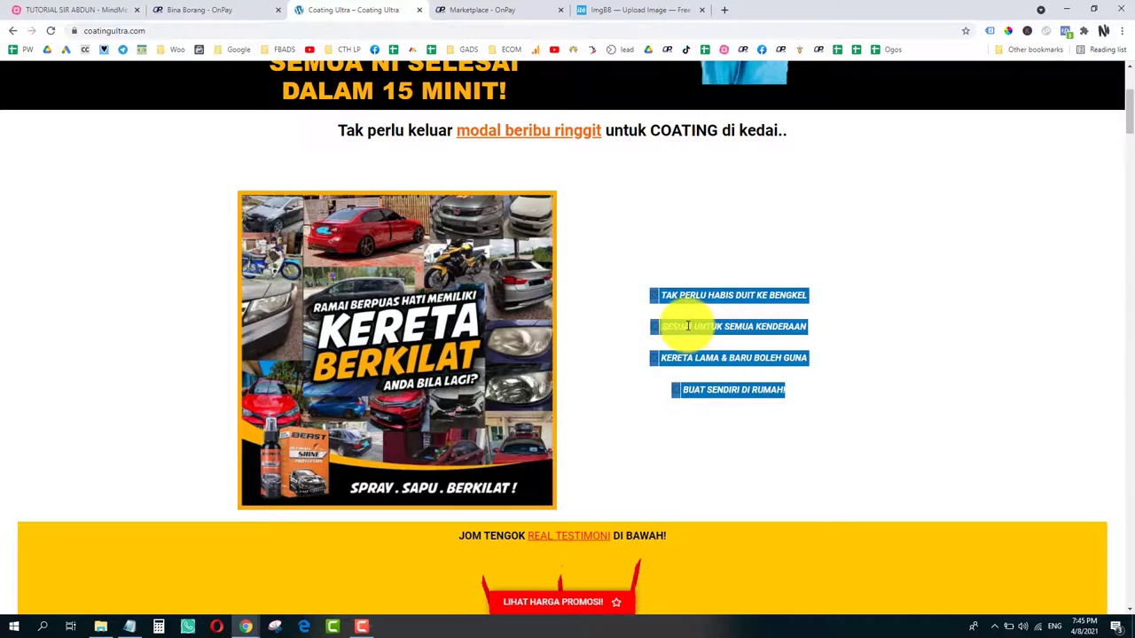
{"action": "left_click", "coordinate": [200, 10]}
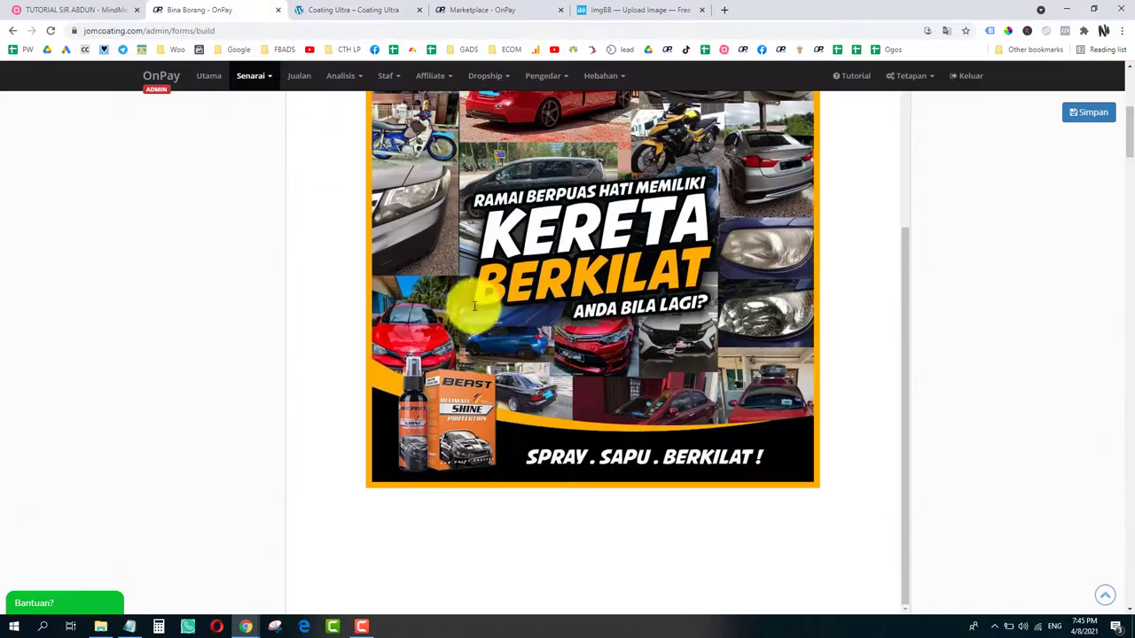
Step: Enlarge the Teks editing area and paste the copied benefit lines as plain text below the KERETA BERKILAT poster
{"action": "scroll", "coordinate": [624, 422], "scroll_direction": "down", "scroll_amount": 2}
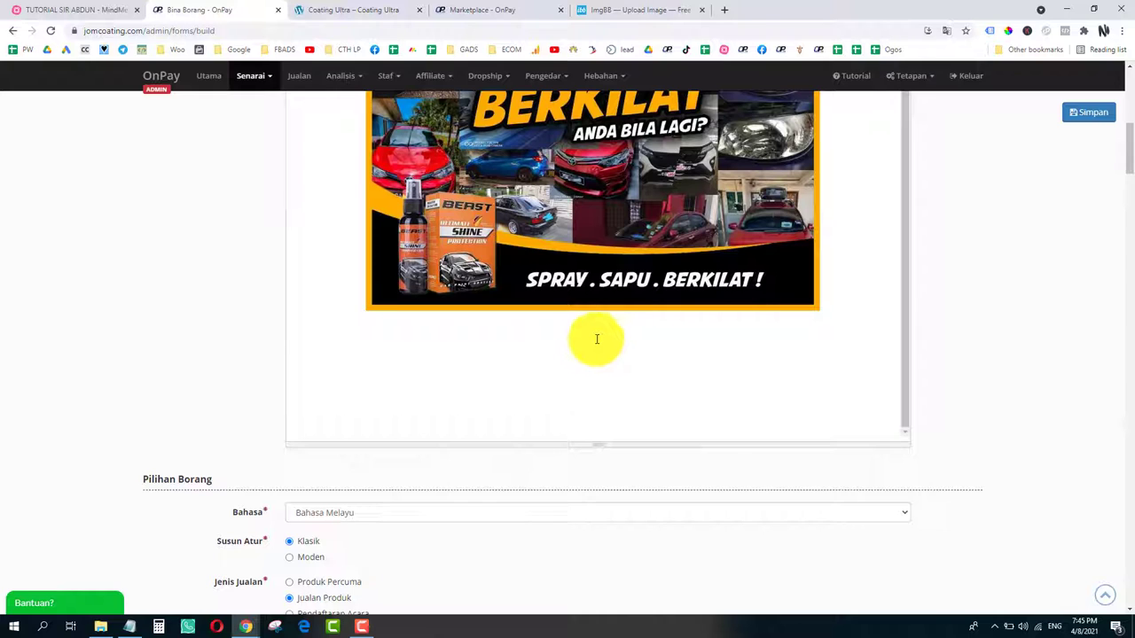
{"action": "scroll", "coordinate": [597, 339], "scroll_direction": "down", "scroll_amount": 3}
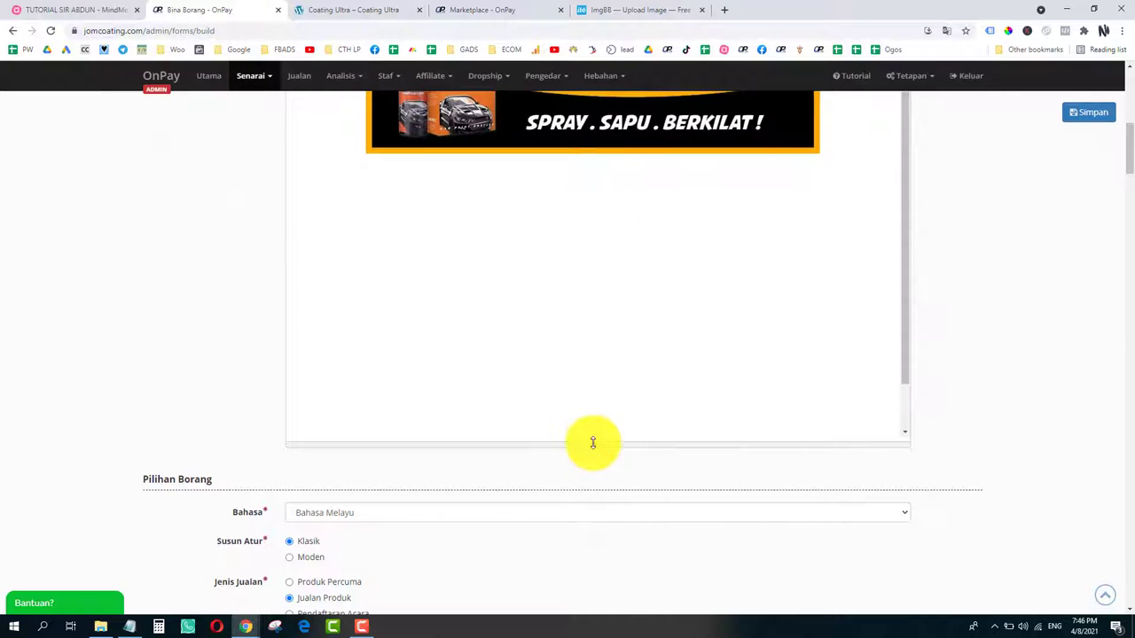
{"action": "left_click_drag", "start_coordinate": [593, 442], "coordinate": [595, 534]}
{"action": "scroll", "coordinate": [588, 423], "scroll_direction": "up", "scroll_amount": 1}
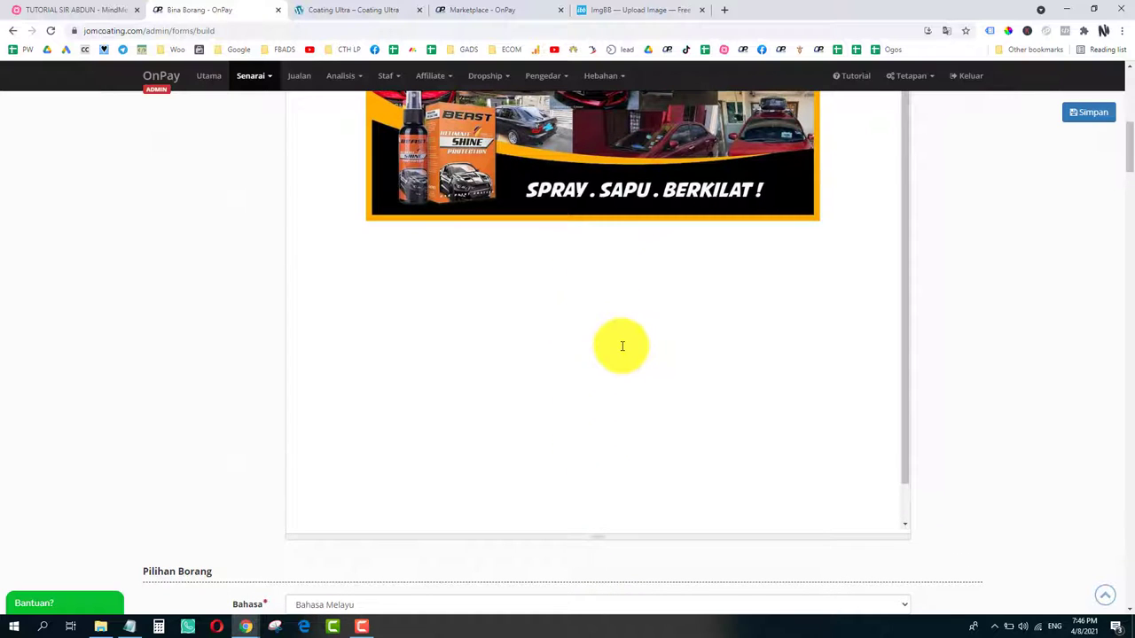
{"action": "right_click", "coordinate": [578, 261]}
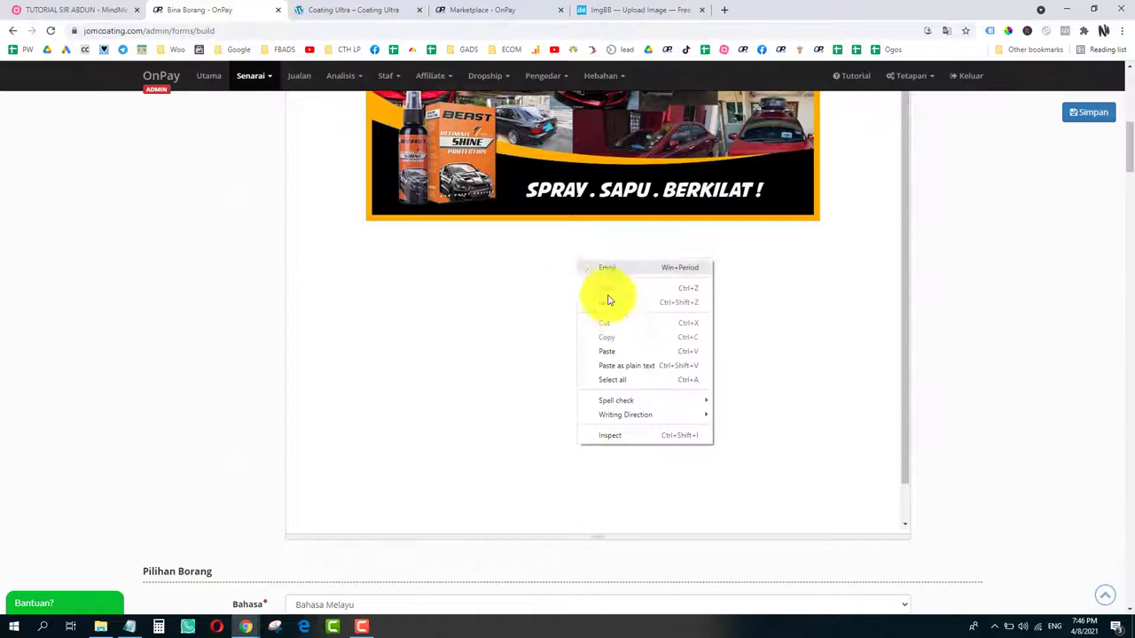
{"action": "left_click", "coordinate": [623, 371]}
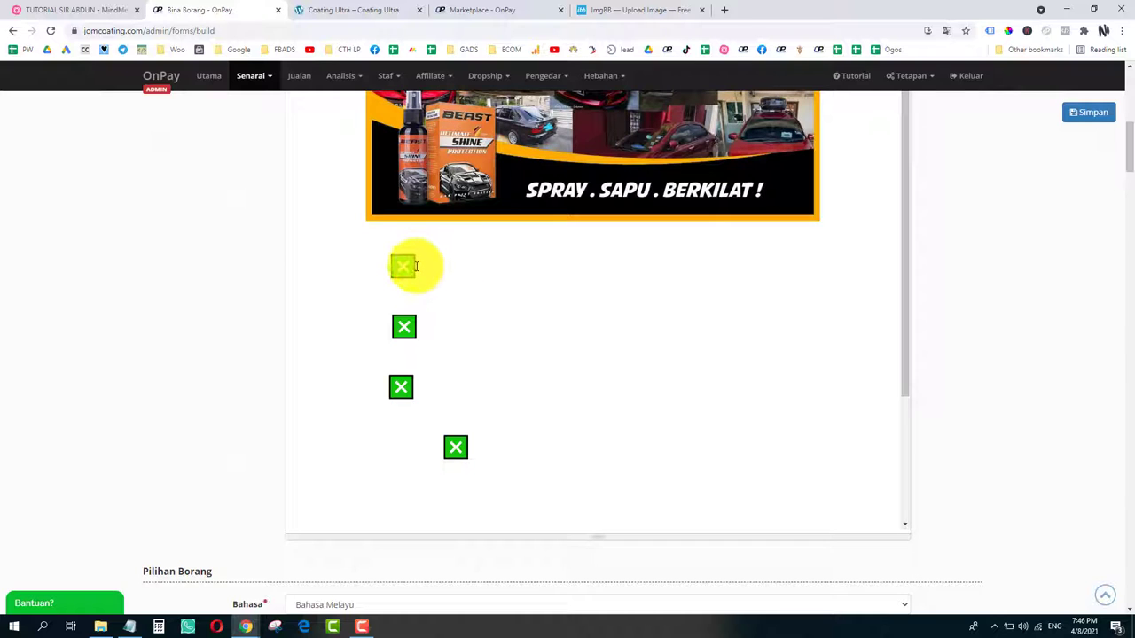
Step: Change the text colour of the four pasted benefit lines in the Teks field to black and check the layout
{"action": "left_click_drag", "start_coordinate": [404, 266], "coordinate": [844, 479]}
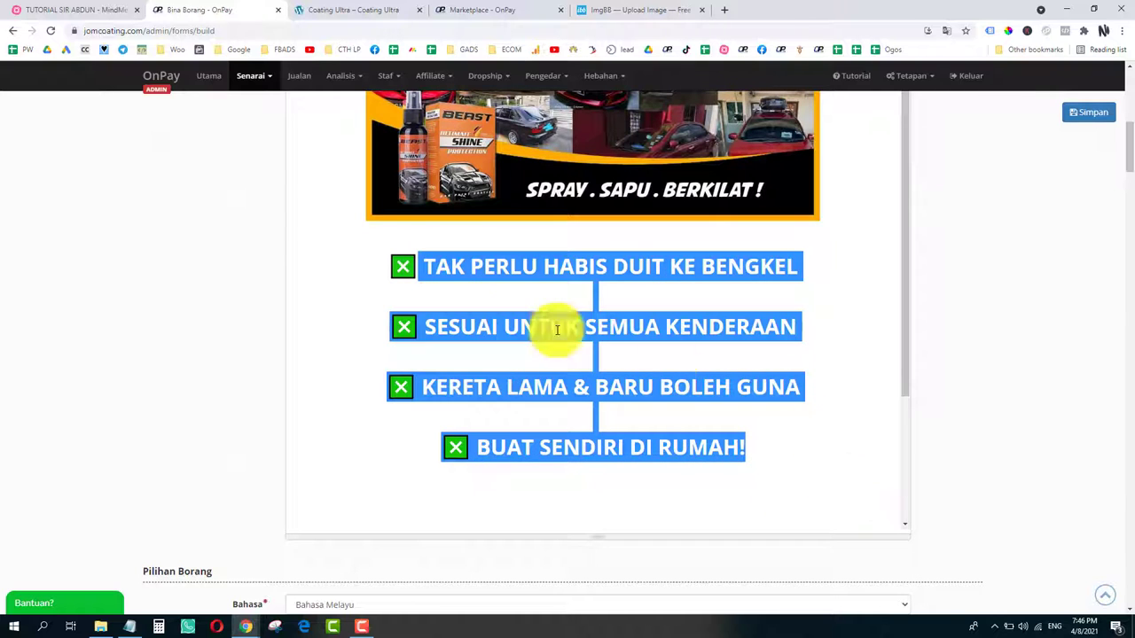
{"action": "scroll", "coordinate": [260, 295], "scroll_direction": "up", "scroll_amount": 10}
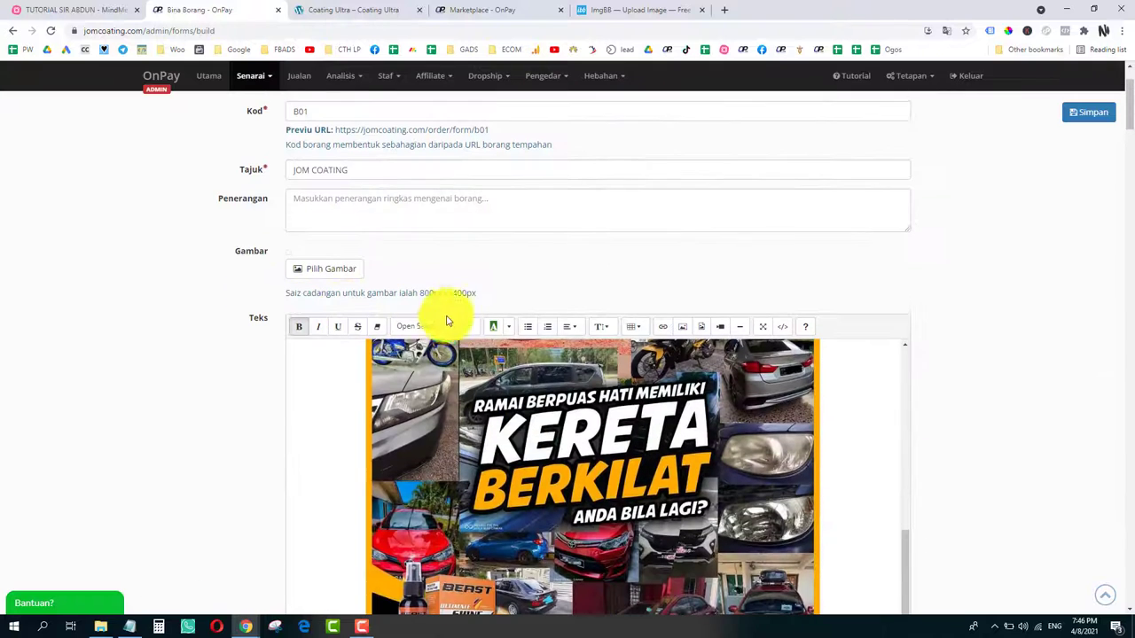
{"action": "left_click", "coordinate": [510, 329]}
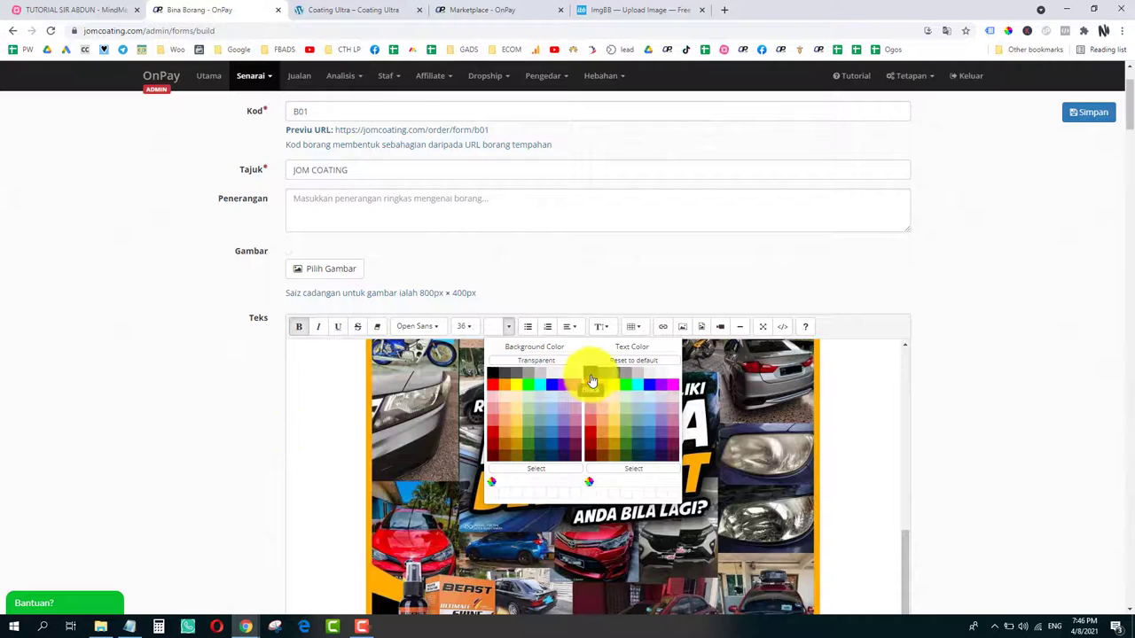
{"action": "left_click", "coordinate": [241, 371]}
{"action": "scroll", "coordinate": [241, 370], "scroll_direction": "down", "scroll_amount": 10}
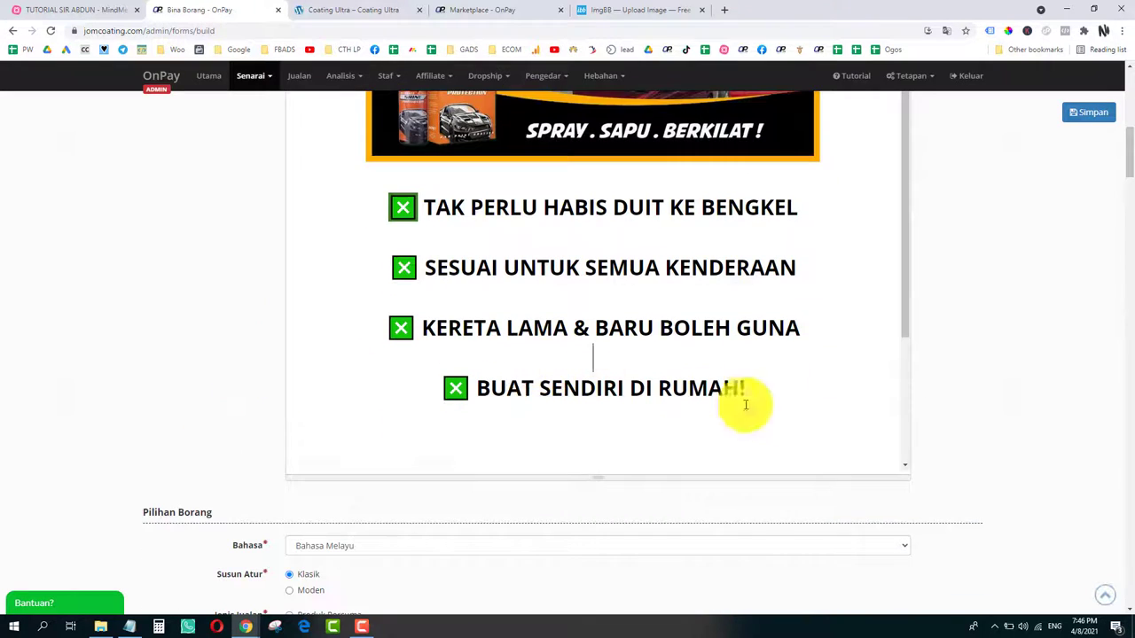
{"action": "left_click_drag", "start_coordinate": [745, 406], "coordinate": [375, 203]}
{"action": "scroll", "coordinate": [451, 287], "scroll_direction": "up", "scroll_amount": 4}
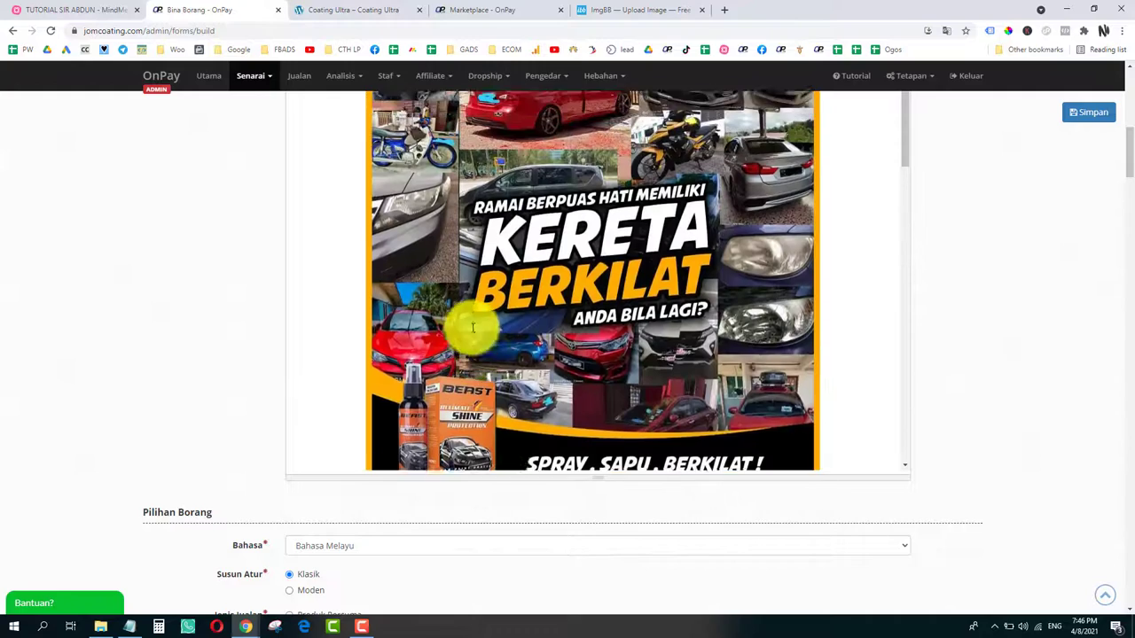
{"action": "scroll", "coordinate": [213, 279], "scroll_direction": "up", "scroll_amount": 3}
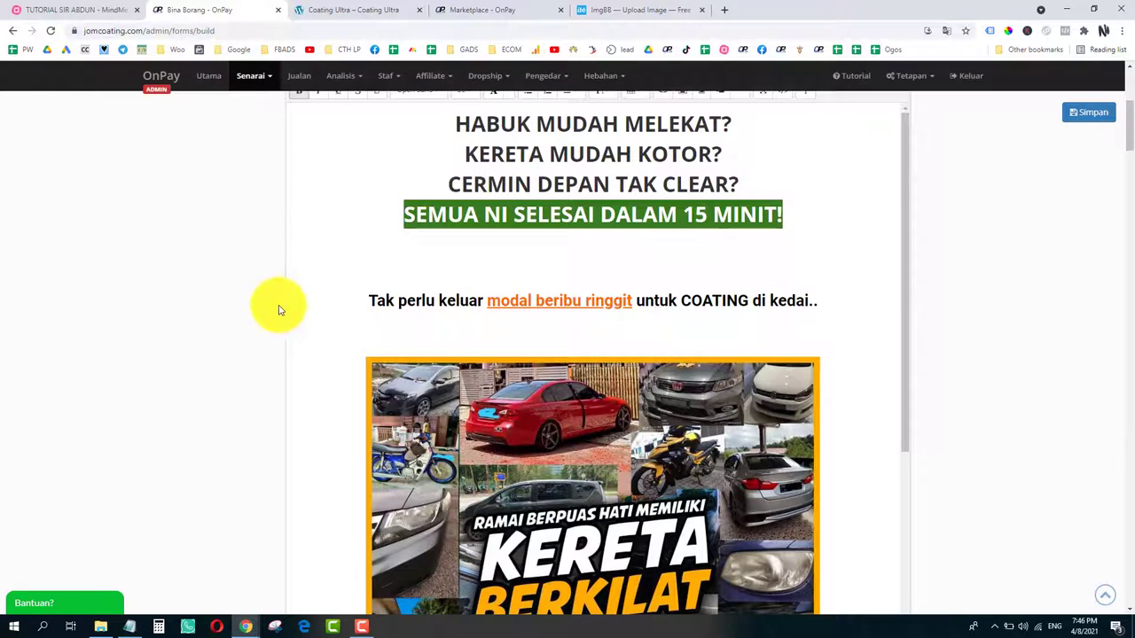
{"action": "scroll", "coordinate": [274, 310], "scroll_direction": "up", "scroll_amount": 3}
Step: Copy the "JOM TENGOK REAL TESTIMONI DI BAWAH!" heading from the Coating Ultra site and paste it below the "BUAT SENDIRI DI RUMAH!" line in the Teks field
{"action": "key", "text": "ctrl+Tab"}
{"action": "scroll", "coordinate": [553, 284], "scroll_direction": "down", "scroll_amount": 3}
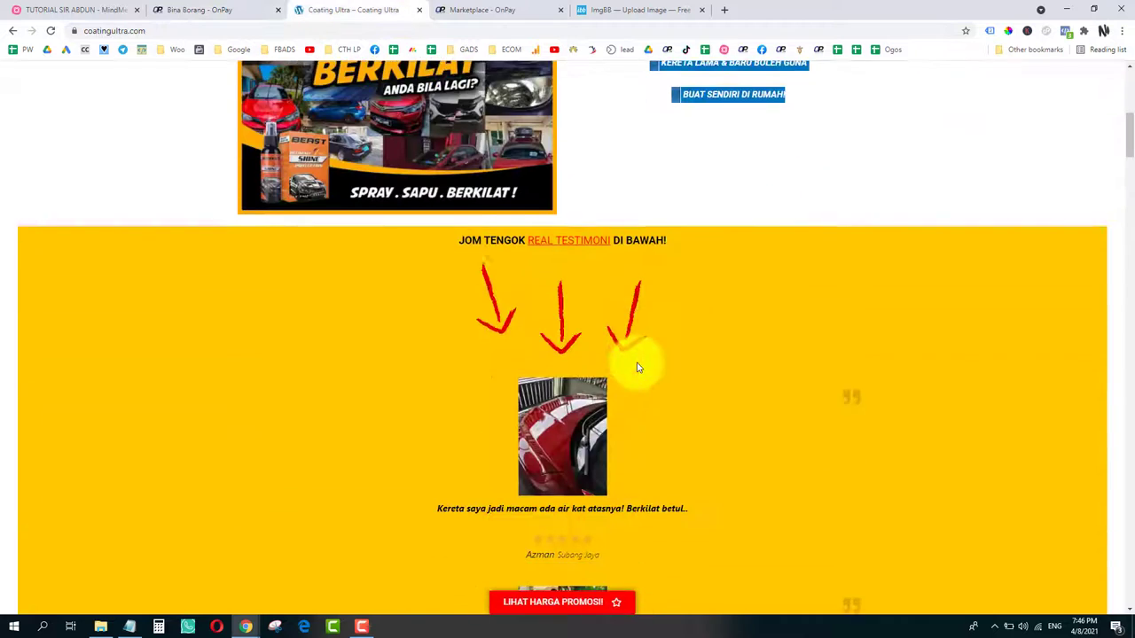
{"action": "scroll", "coordinate": [638, 365], "scroll_direction": "down", "scroll_amount": 1}
{"action": "left_click_drag", "start_coordinate": [459, 181], "coordinate": [682, 183]}
{"action": "key", "text": "ctrl+c"}
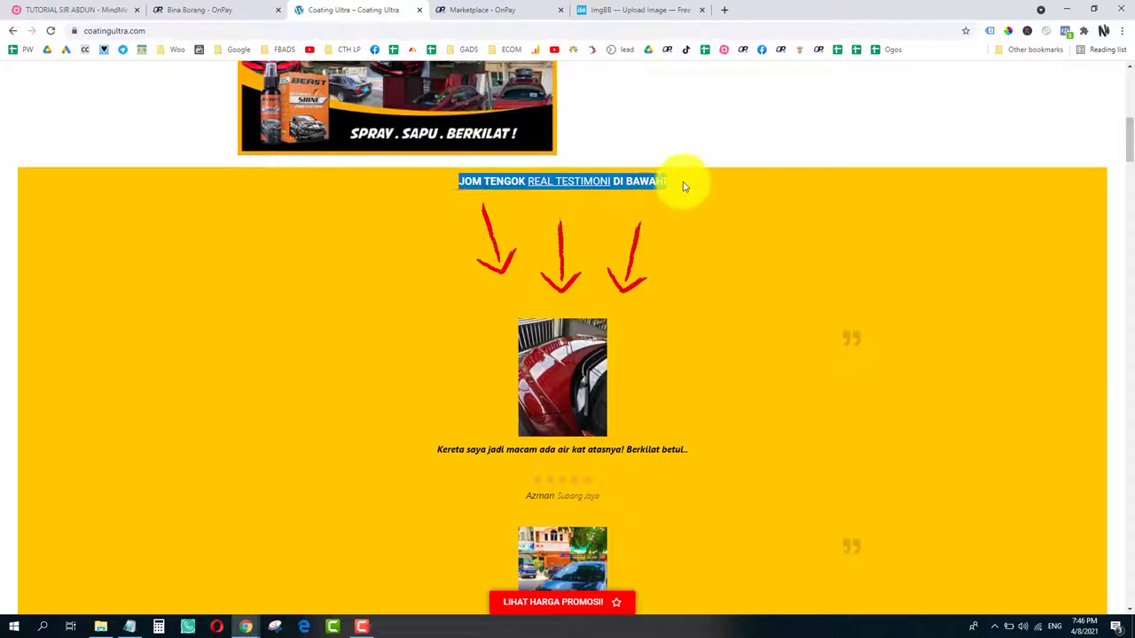
{"action": "left_click", "coordinate": [211, 9]}
{"action": "scroll", "coordinate": [772, 380], "scroll_direction": "down", "scroll_amount": 10}
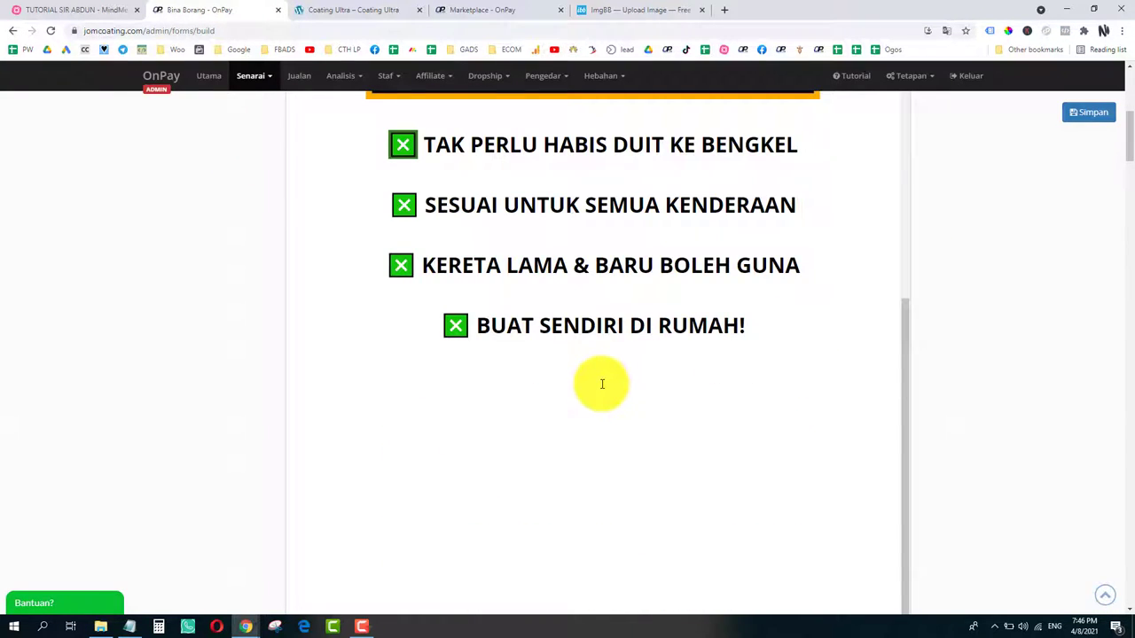
{"action": "left_click", "coordinate": [594, 390]}
{"action": "key", "text": "ctrl+v"}
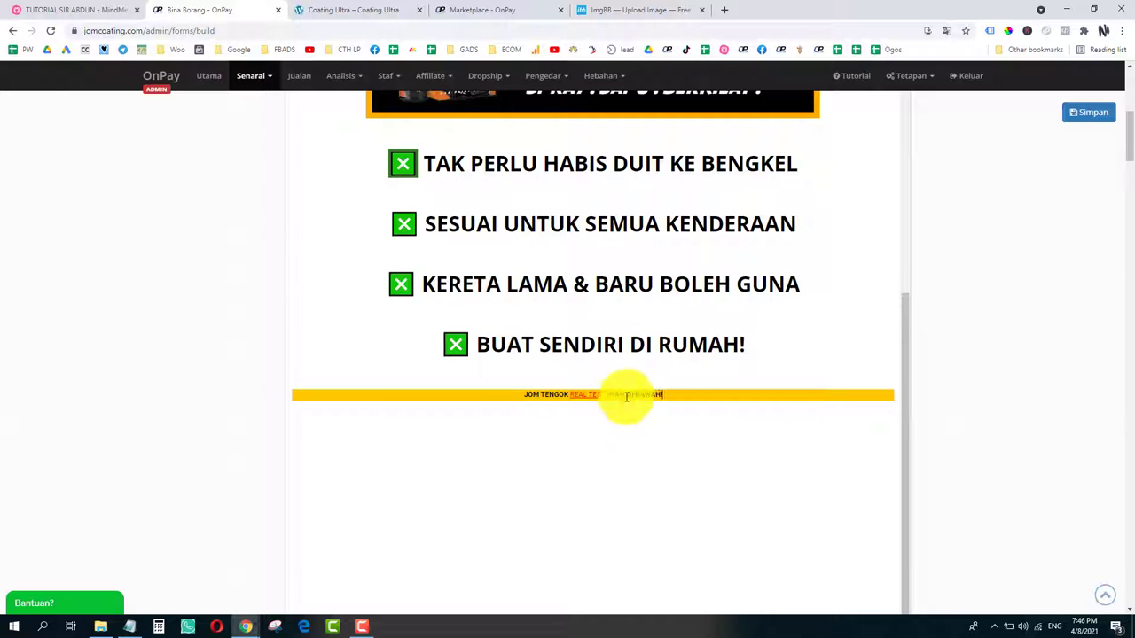
Step: Set the font size of the "JOM TENGOK REAL TESTIMONI DI BAWAH!" heading to 18 and check how it looks
{"action": "scroll", "coordinate": [344, 354], "scroll_direction": "up", "scroll_amount": 12}
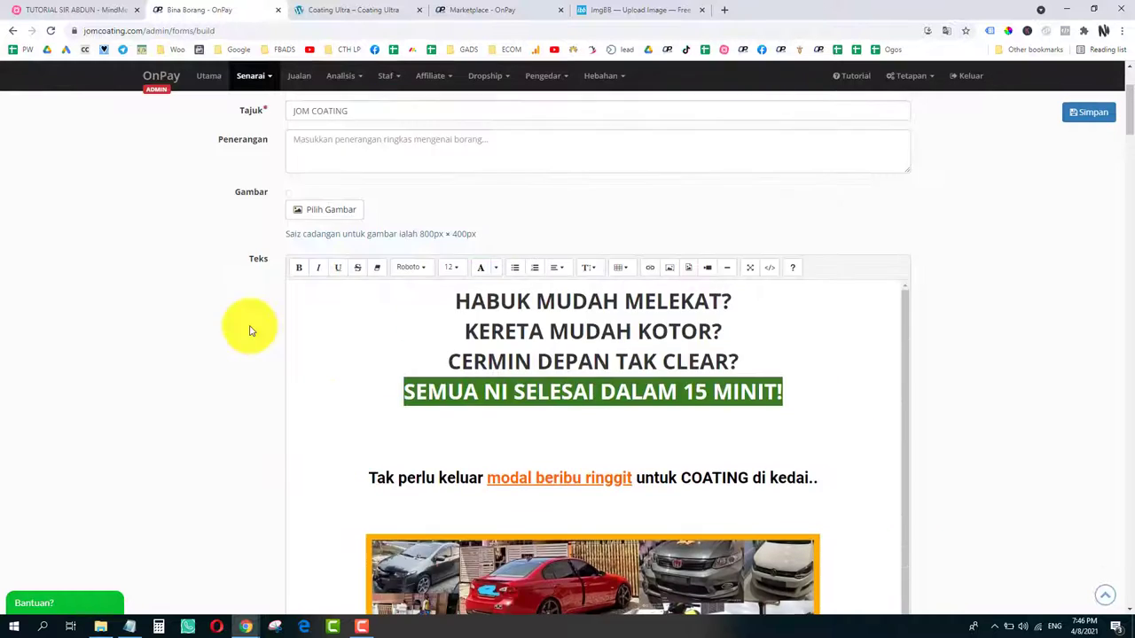
{"action": "left_click", "coordinate": [456, 386]}
{"action": "scroll", "coordinate": [456, 426], "scroll_direction": "down", "scroll_amount": 2}
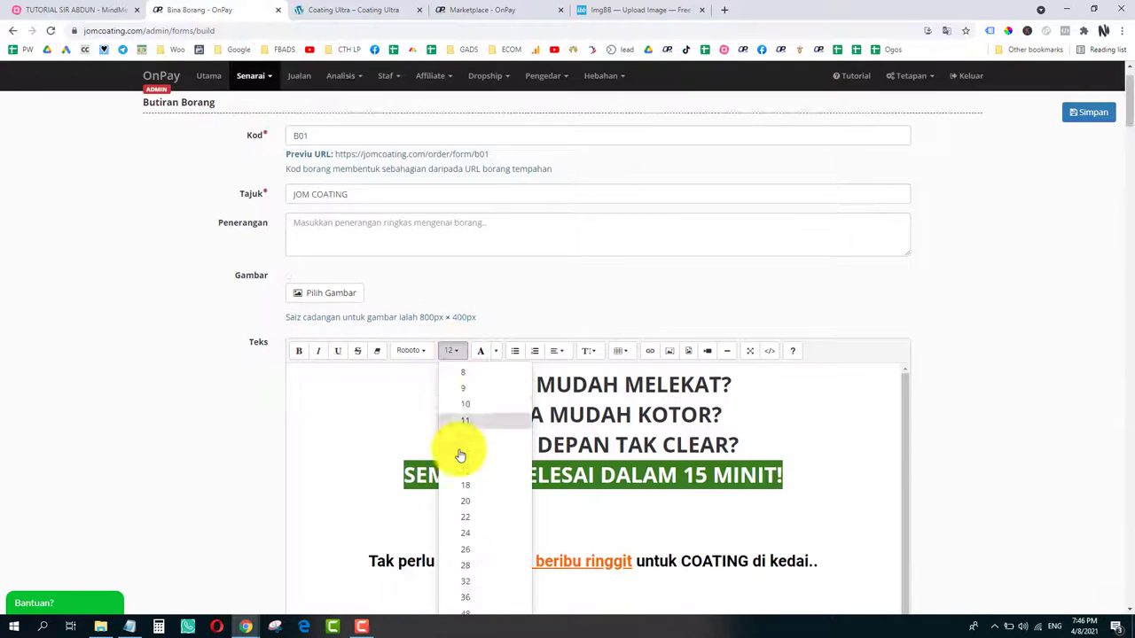
{"action": "left_click", "coordinate": [471, 405]}
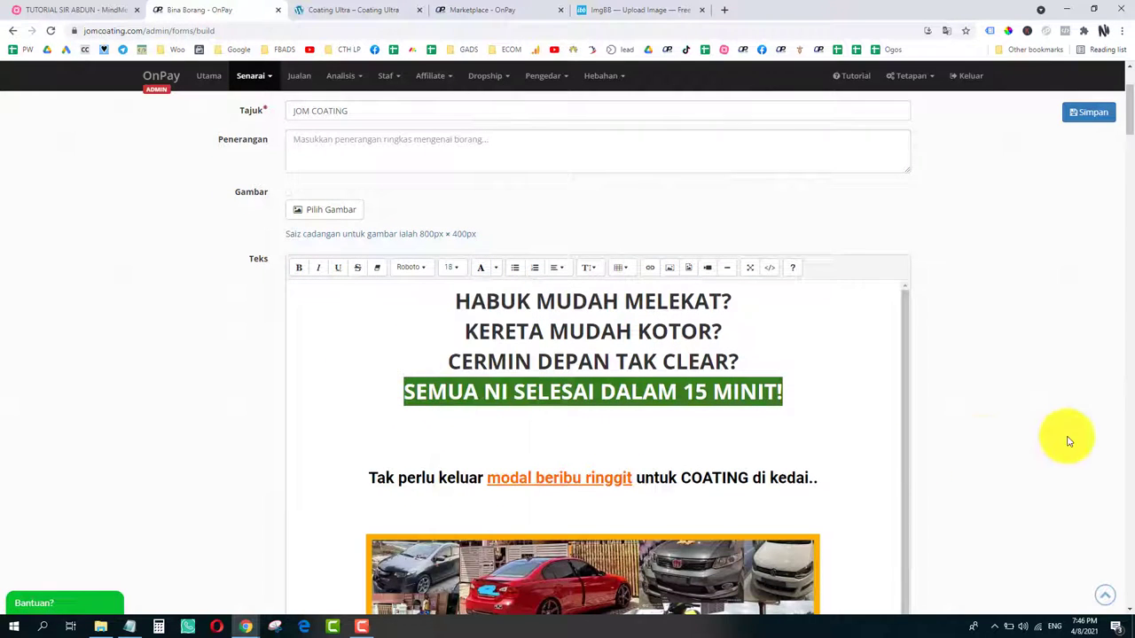
{"action": "scroll", "coordinate": [1020, 417], "scroll_direction": "down", "scroll_amount": 8}
{"action": "scroll", "coordinate": [840, 280], "scroll_direction": "up", "scroll_amount": 3}
{"action": "scroll", "coordinate": [840, 280], "scroll_direction": "down", "scroll_amount": 6}
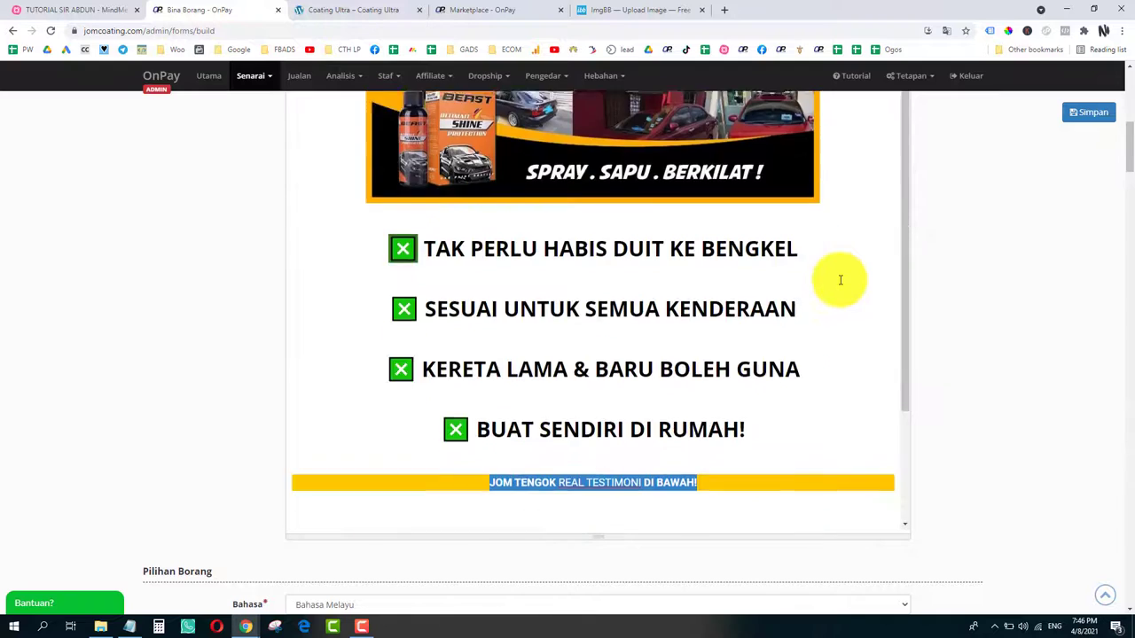
{"action": "scroll", "coordinate": [981, 312], "scroll_direction": "up", "scroll_amount": 4}
{"action": "scroll", "coordinate": [980, 312], "scroll_direction": "down", "scroll_amount": 2}
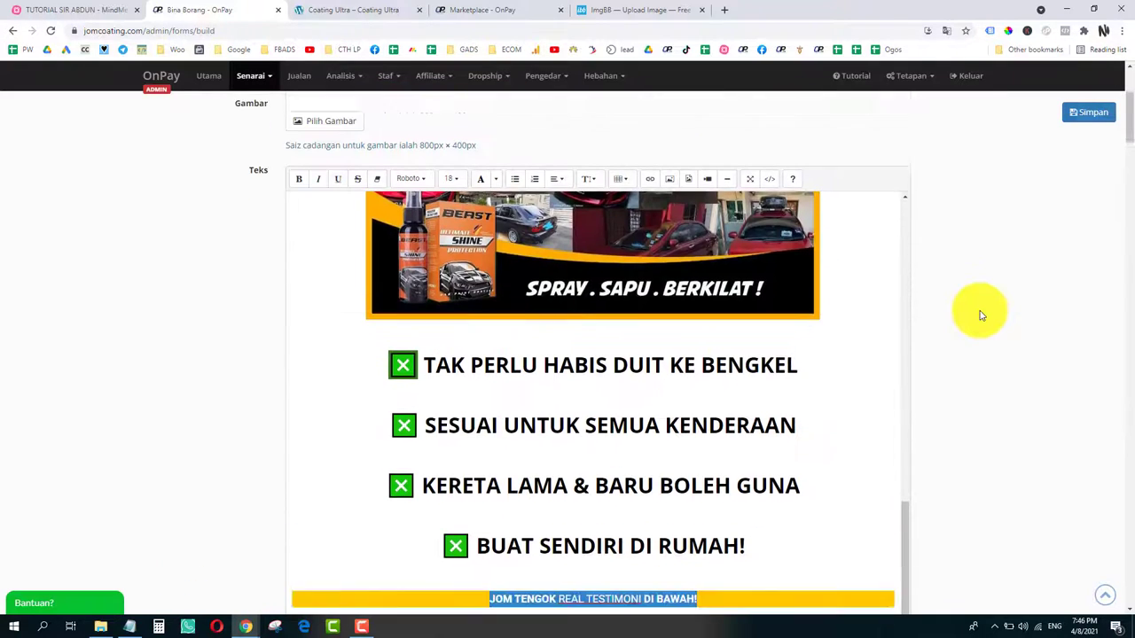
{"action": "scroll", "coordinate": [891, 310], "scroll_direction": "up", "scroll_amount": 3}
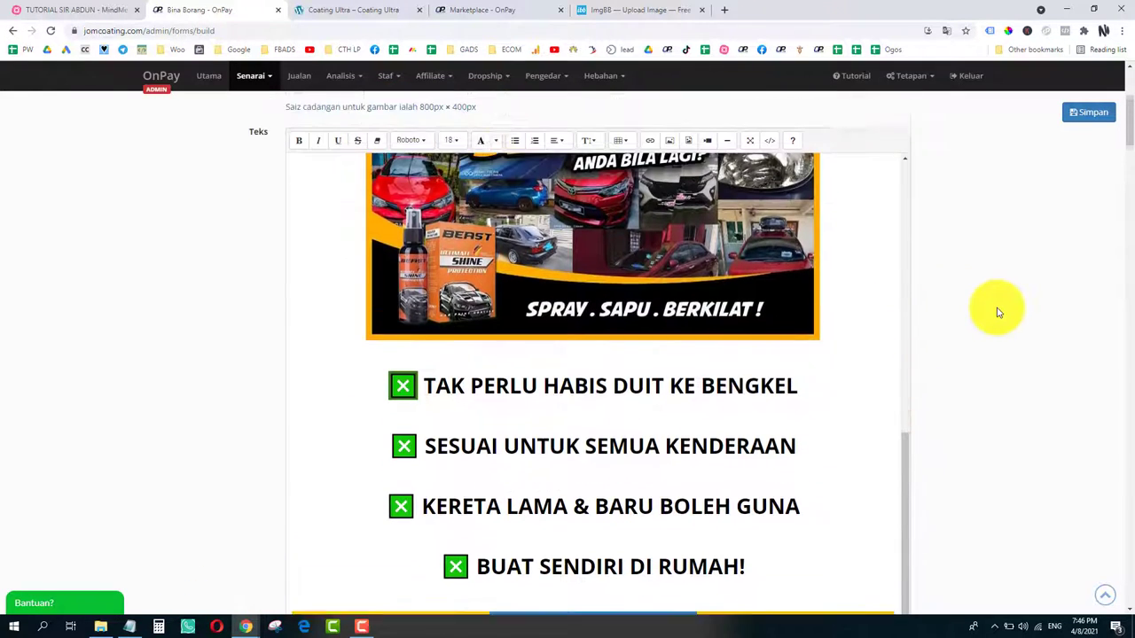
Step: Increase the font size of the "JOM TENGOK REAL TESTIMONI DI BAWAH!" heading to 24
{"action": "left_click", "coordinate": [450, 149]}
{"action": "scroll", "coordinate": [475, 266], "scroll_direction": "down", "scroll_amount": 1}
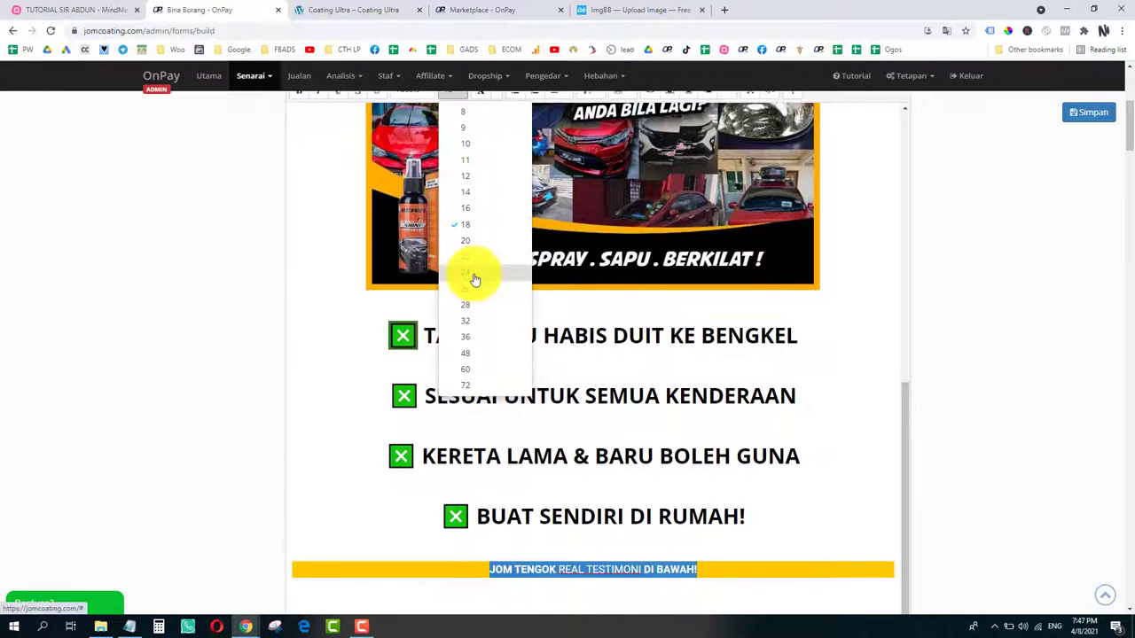
{"action": "left_click", "coordinate": [474, 274]}
{"action": "scroll", "coordinate": [518, 260], "scroll_direction": "up", "scroll_amount": 1}
{"action": "scroll", "coordinate": [269, 182], "scroll_direction": "up", "scroll_amount": 1}
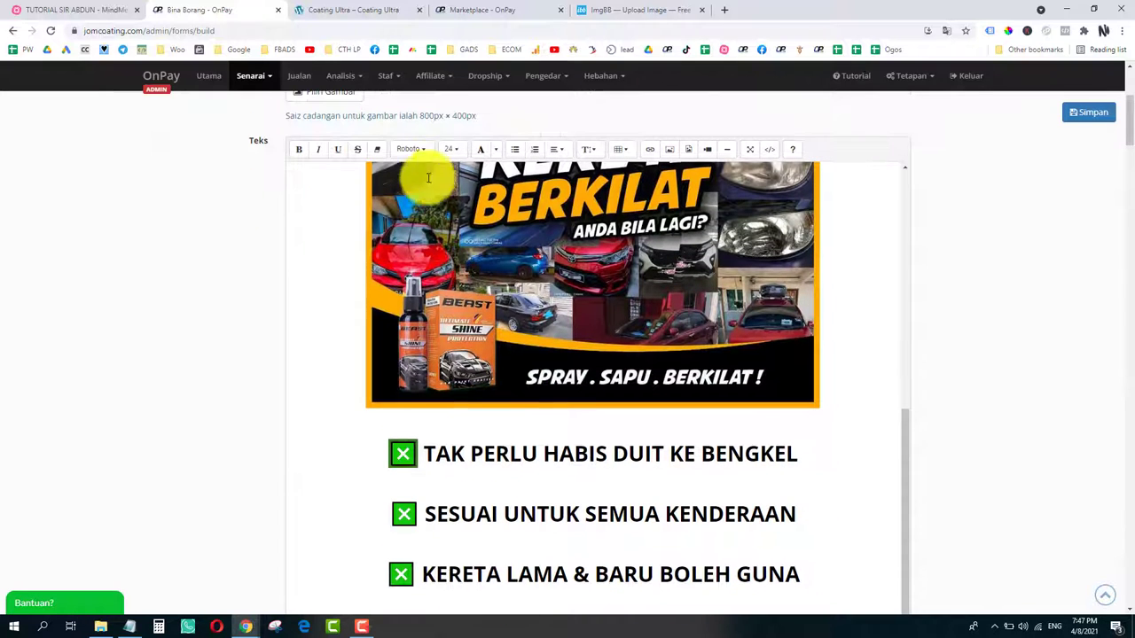
Step: Set the "JOM TENGOK REAL TESTIMONI DI BAWAH!" heading to font size 28 and place the cursor at its end
{"action": "left_click", "coordinate": [451, 149]}
{"action": "left_click", "coordinate": [473, 367]}
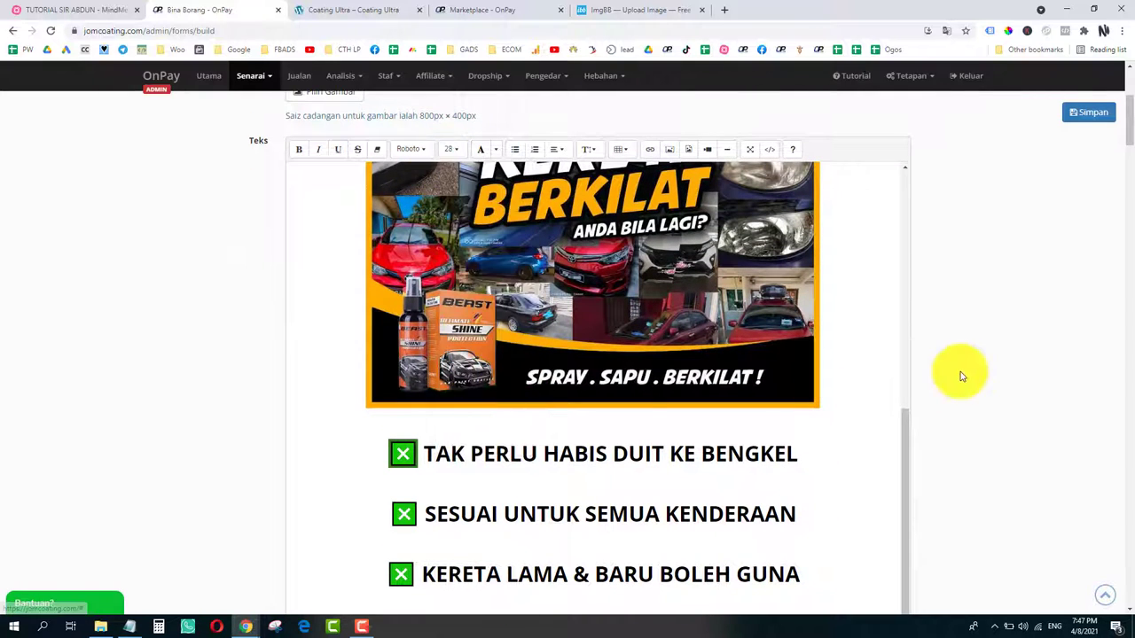
{"action": "scroll", "coordinate": [955, 372], "scroll_direction": "down", "scroll_amount": 3}
{"action": "left_click", "coordinate": [771, 456]}
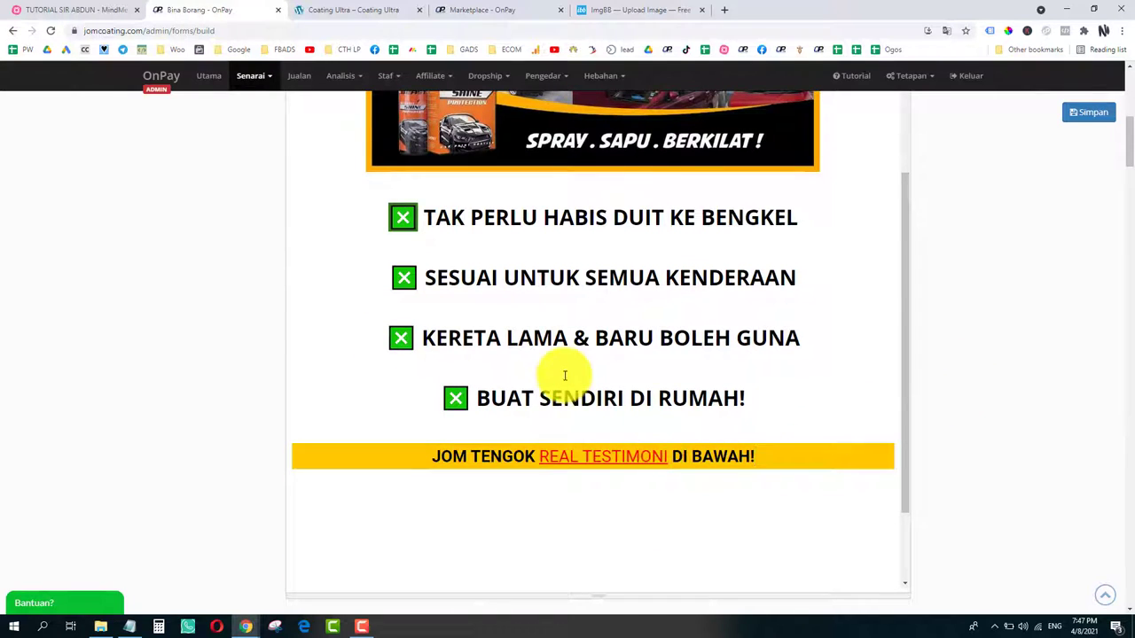
{"action": "scroll", "coordinate": [562, 374], "scroll_direction": "down", "scroll_amount": 1}
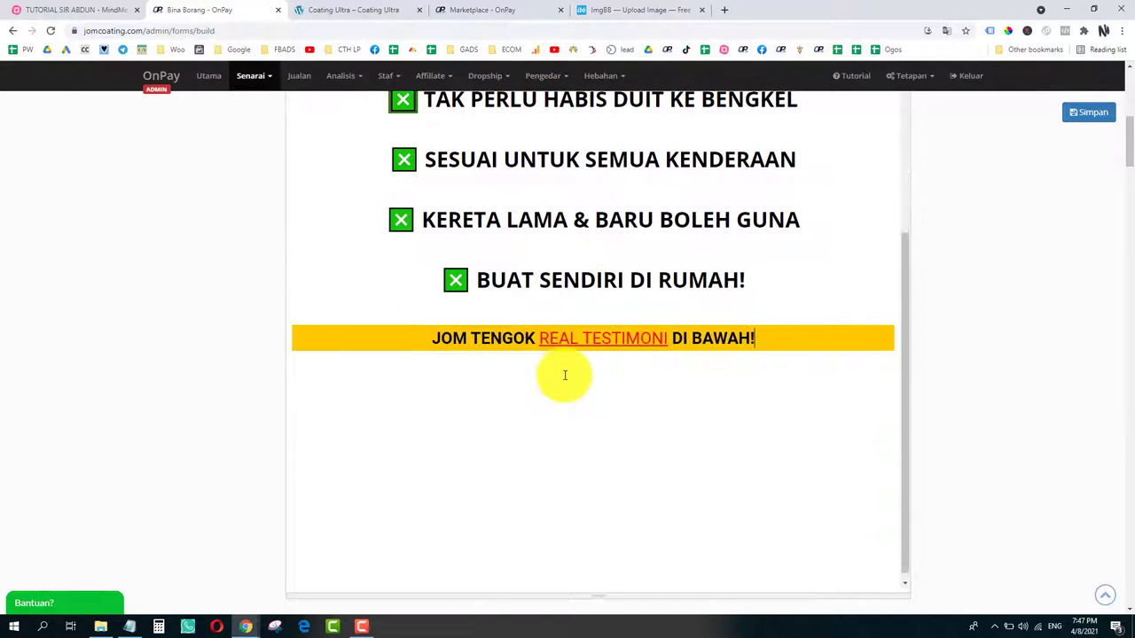
Step: Choose the blank line below the testimonial headline, and copy the first testimonial photo's image address from the Coating Ultra page
{"action": "left_click", "coordinate": [757, 338]}
{"action": "left_click", "coordinate": [552, 418]}
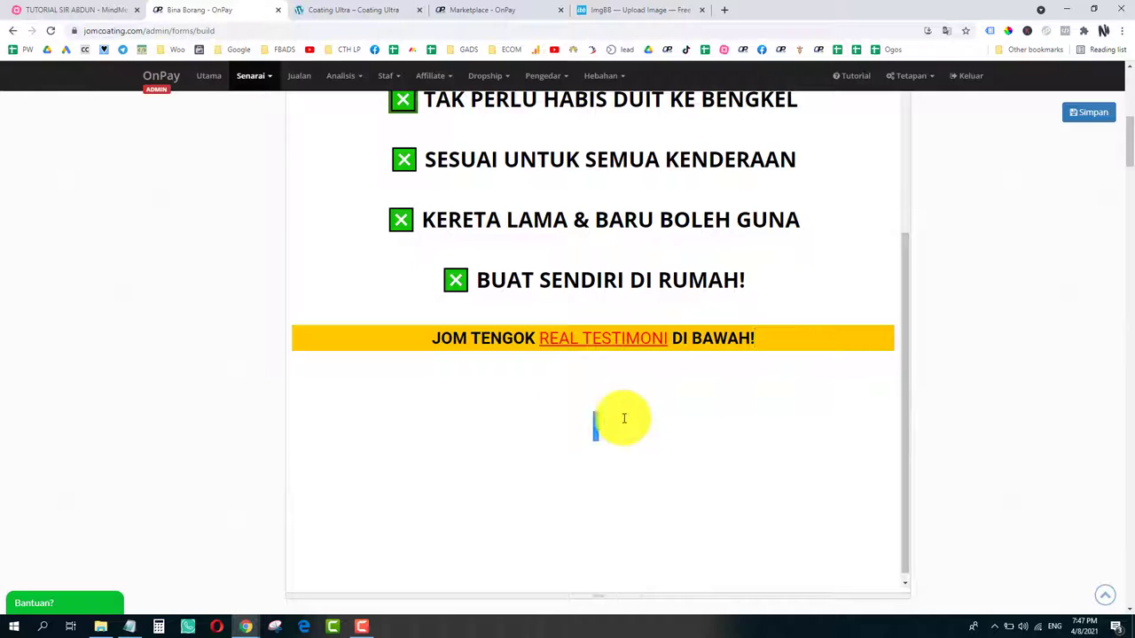
{"action": "left_click", "coordinate": [360, 5]}
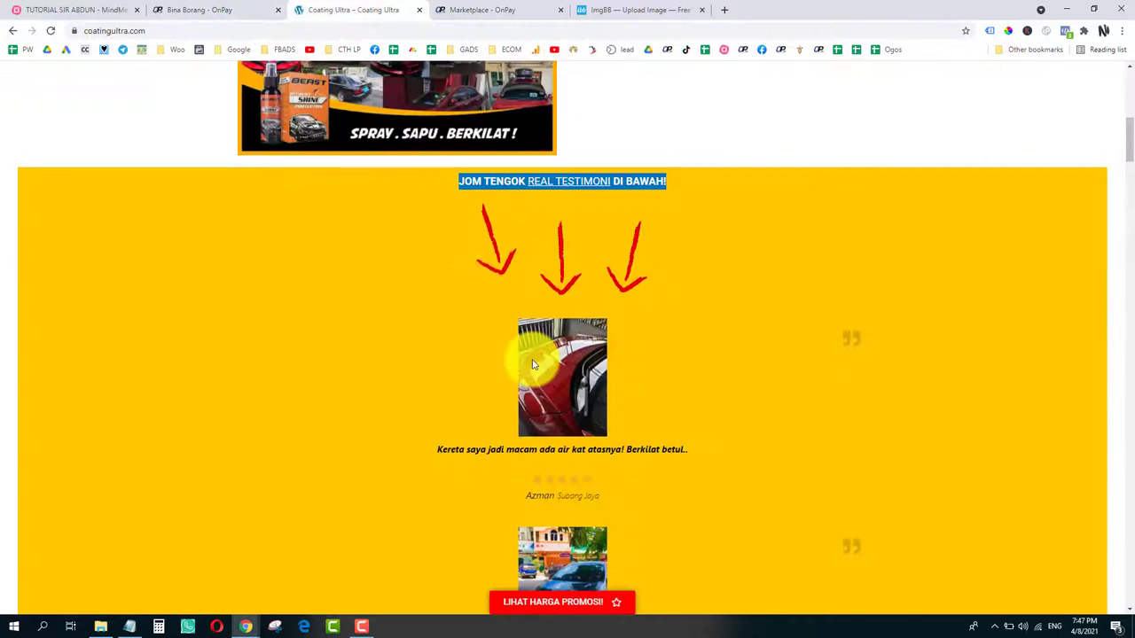
{"action": "scroll", "coordinate": [557, 268], "scroll_direction": "down", "scroll_amount": 1}
{"action": "right_click", "coordinate": [563, 260]}
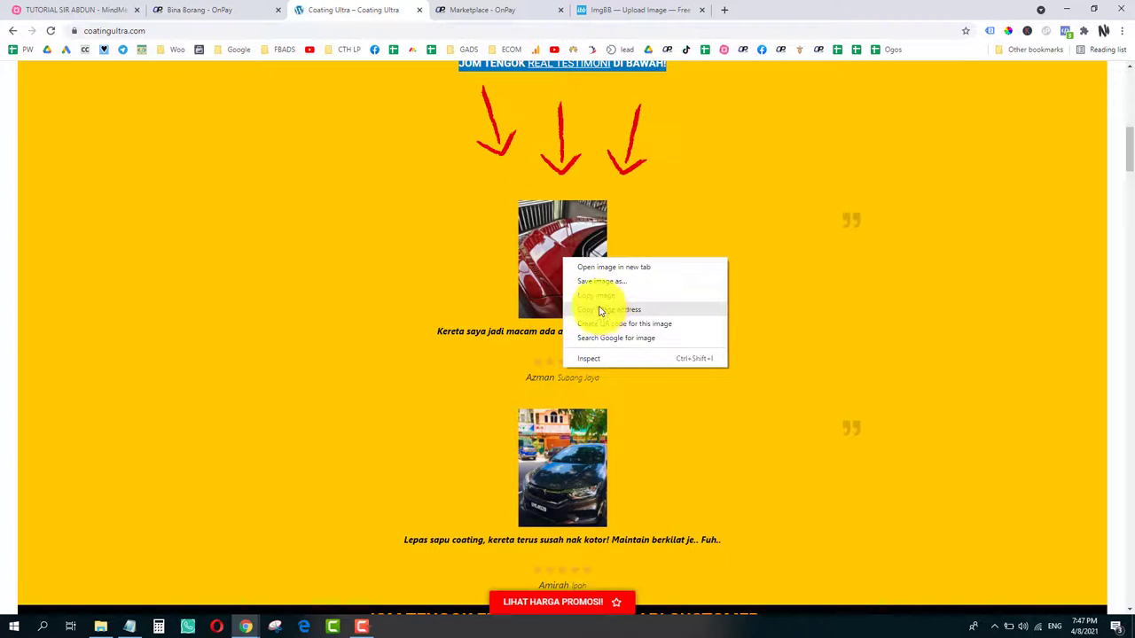
{"action": "left_click", "coordinate": [600, 310]}
Step: Try to insert the red car testimonial photo by its URL below the headline in the OnPay form text
{"action": "left_click", "coordinate": [243, 9]}
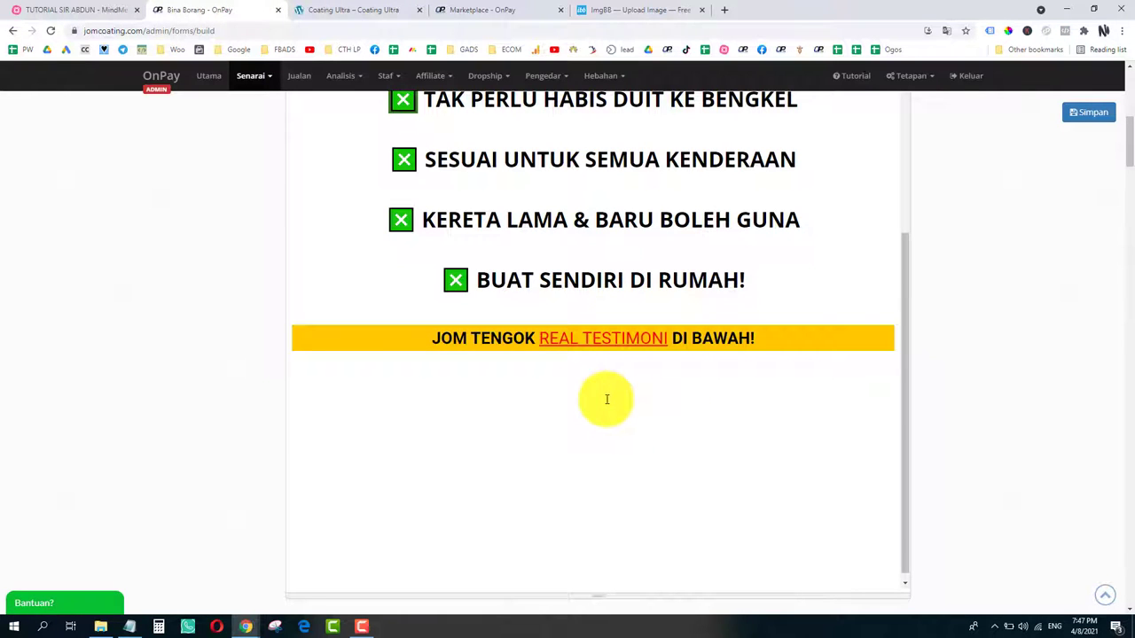
{"action": "scroll", "coordinate": [975, 399], "scroll_direction": "up", "scroll_amount": 3}
{"action": "left_click", "coordinate": [682, 149]}
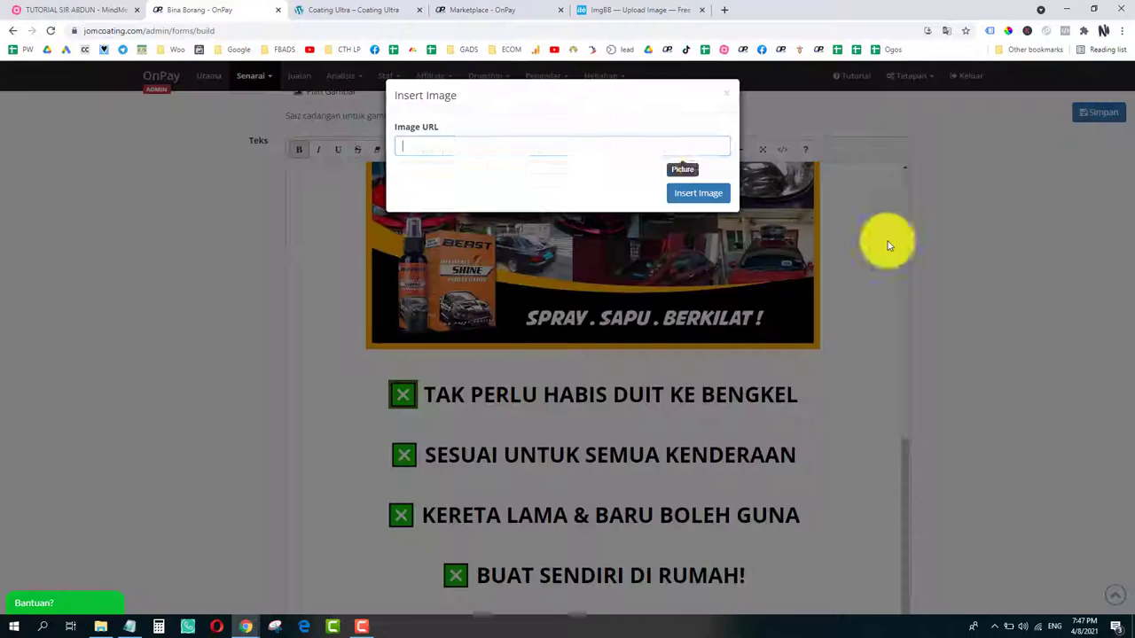
{"action": "left_click", "coordinate": [700, 194]}
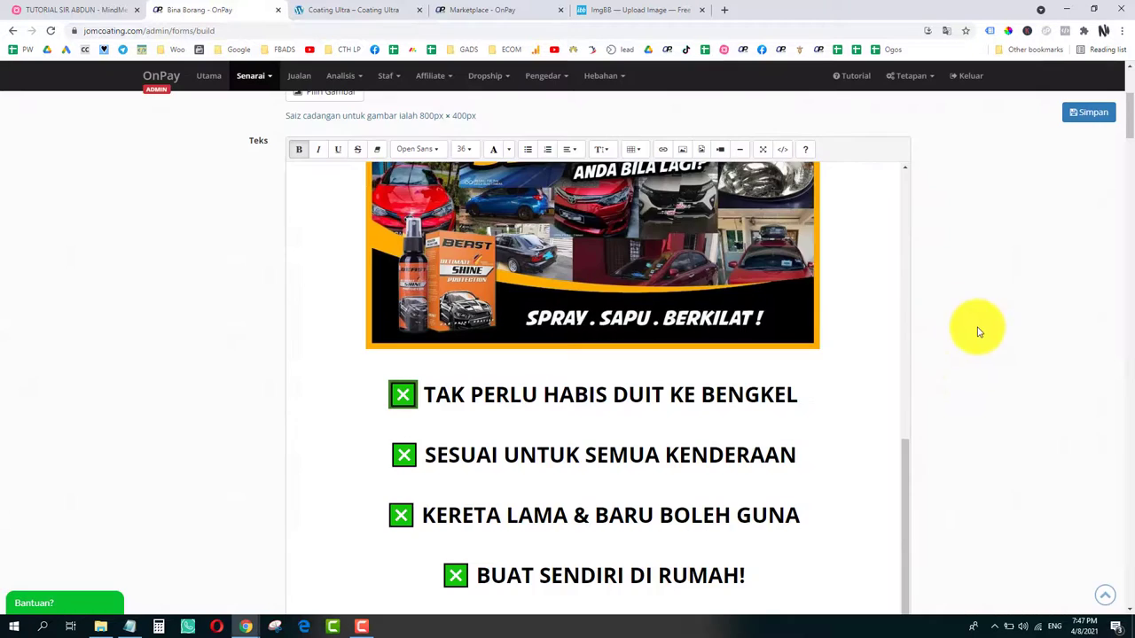
{"action": "scroll", "coordinate": [971, 337], "scroll_direction": "down", "scroll_amount": 5}
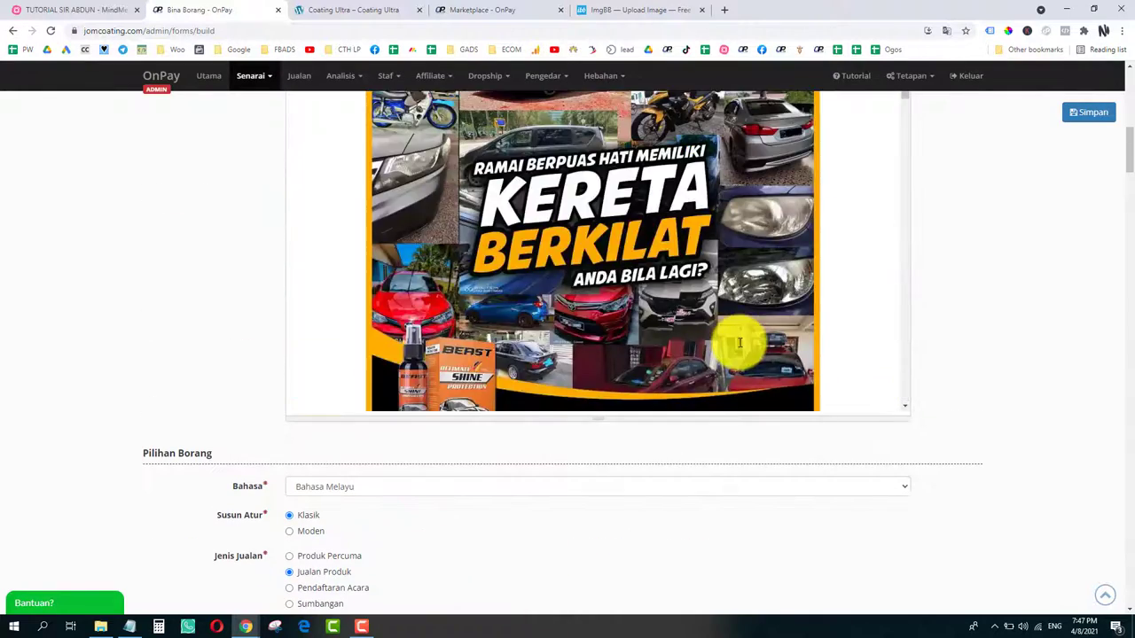
{"action": "scroll", "coordinate": [739, 342], "scroll_direction": "up", "scroll_amount": 5}
{"action": "scroll", "coordinate": [899, 405], "scroll_direction": "down", "scroll_amount": 6}
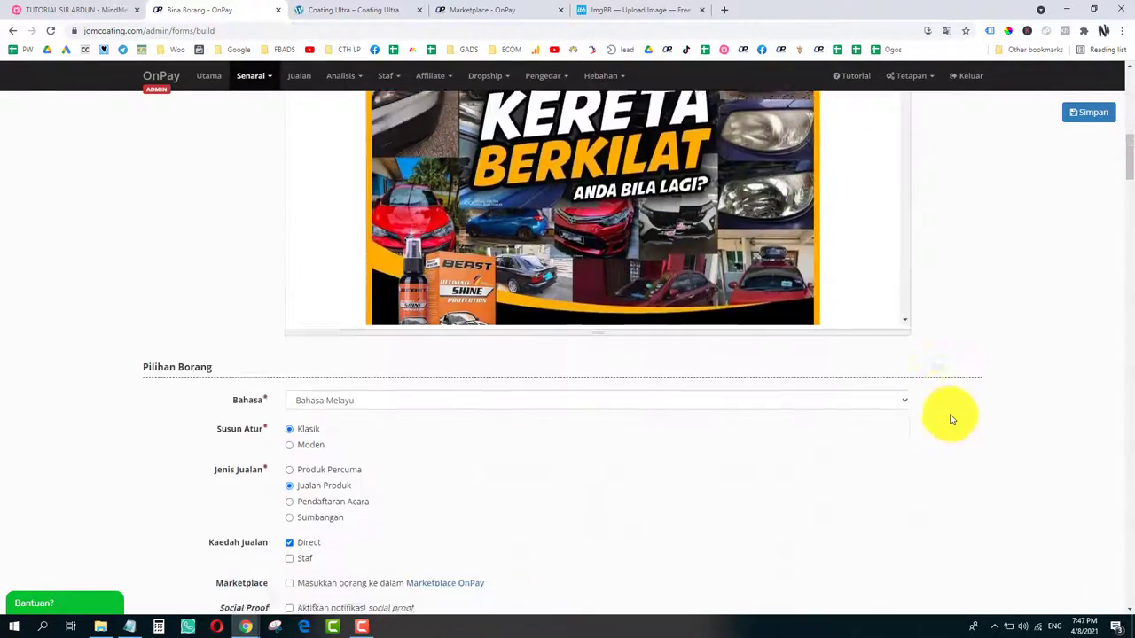
{"action": "scroll", "coordinate": [966, 284], "scroll_direction": "down", "scroll_amount": 3}
{"action": "scroll", "coordinate": [983, 284], "scroll_direction": "up", "scroll_amount": 6}
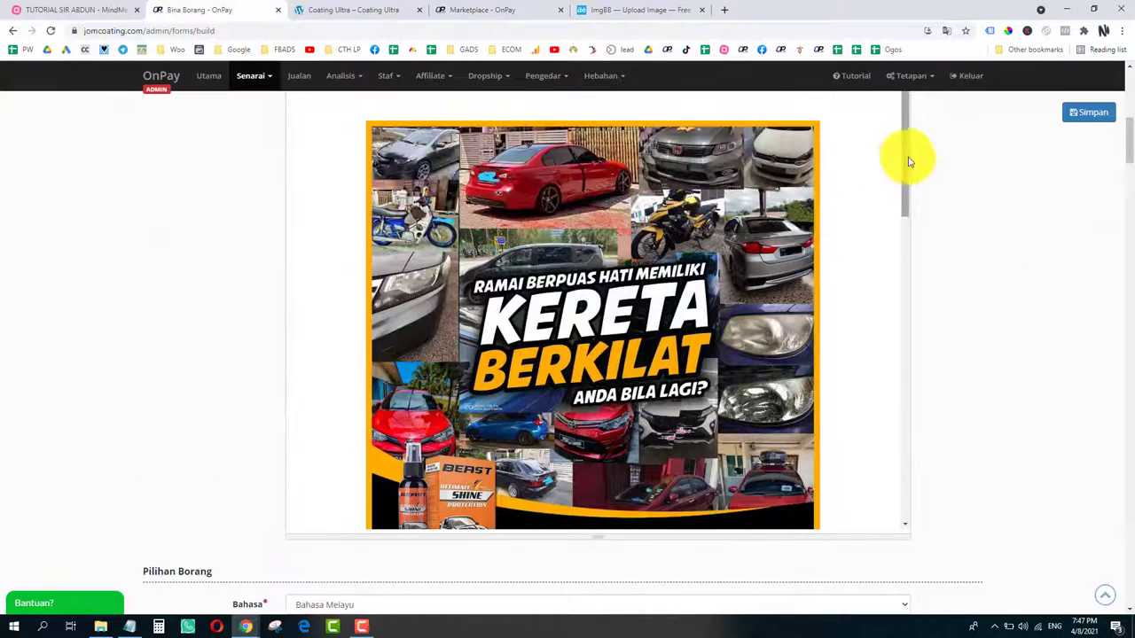
{"action": "scroll", "coordinate": [908, 162], "scroll_direction": "down", "scroll_amount": 10}
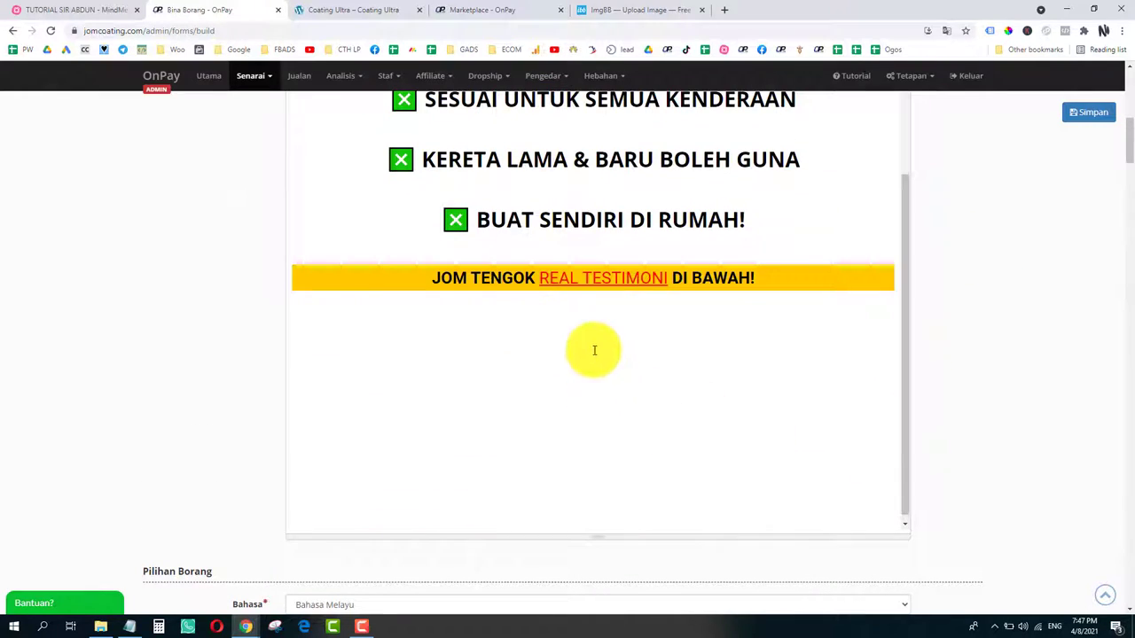
{"action": "left_click", "coordinate": [779, 283]}
{"action": "key", "text": "Return"}
{"action": "key", "text": "Return"}
{"action": "key", "text": "Return"}
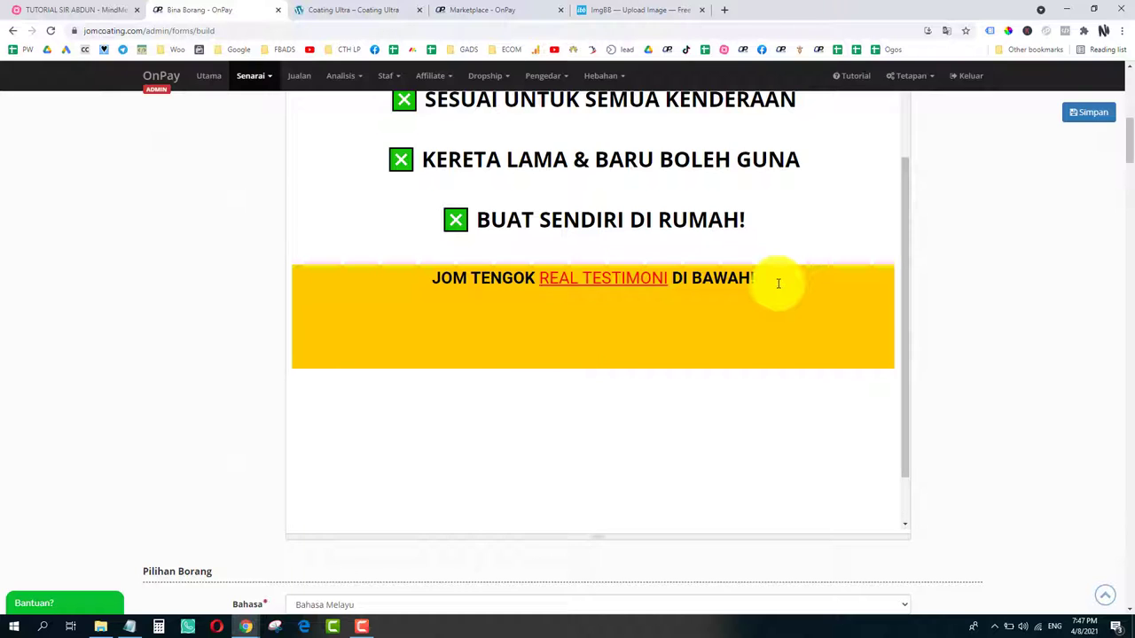
{"action": "key", "text": "BackSpace"}
{"action": "key", "text": "BackSpace"}
{"action": "key", "text": "BackSpace"}
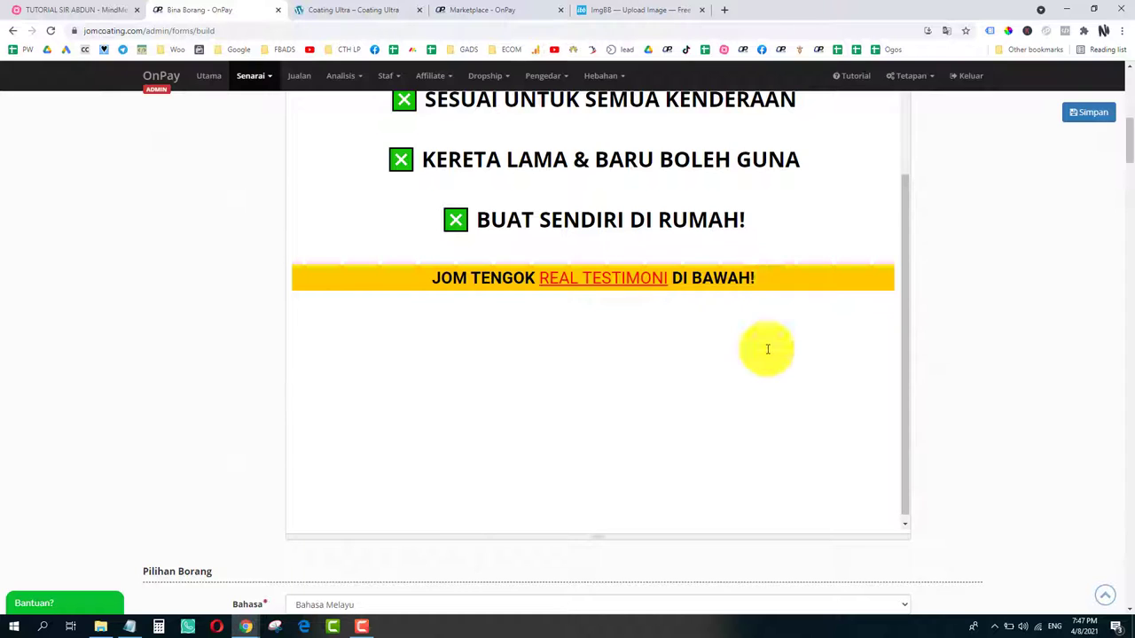
Step: Copy the headline "JOM TENGOK REAL TESTIMONI DI BAWAH!" from the Coating Ultra page
{"action": "left_click", "coordinate": [352, 18]}
{"action": "scroll", "coordinate": [562, 266], "scroll_direction": "up", "scroll_amount": 4}
{"action": "triple_click", "coordinate": [588, 359]}
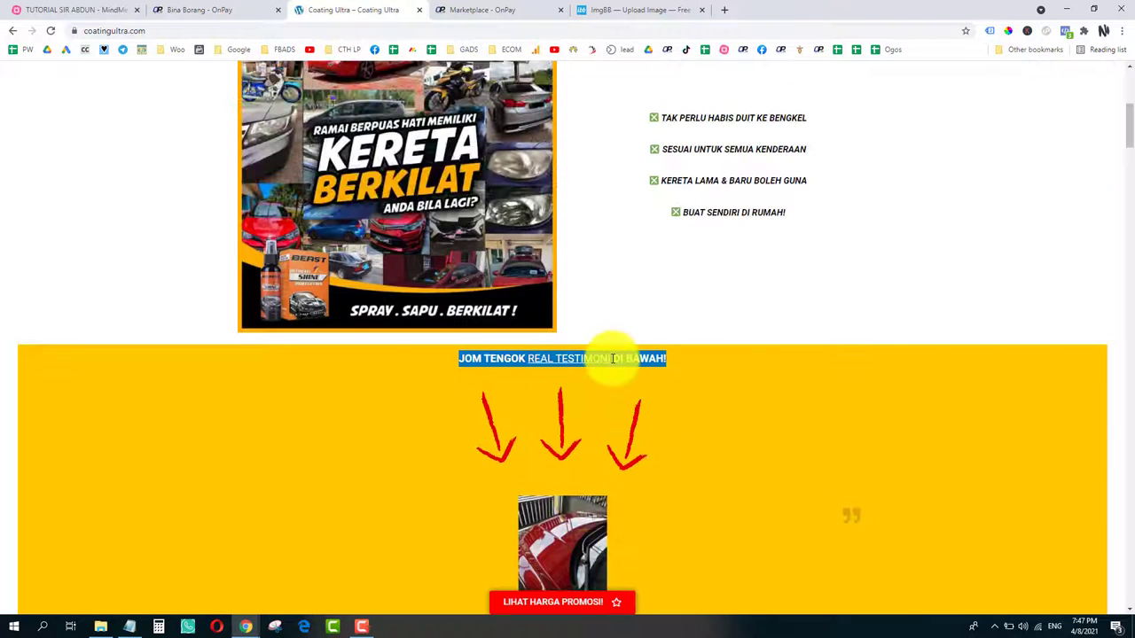
Step: Delete the testimonial headline and its yellow bar from the OnPay form text
{"action": "left_click", "coordinate": [253, 9]}
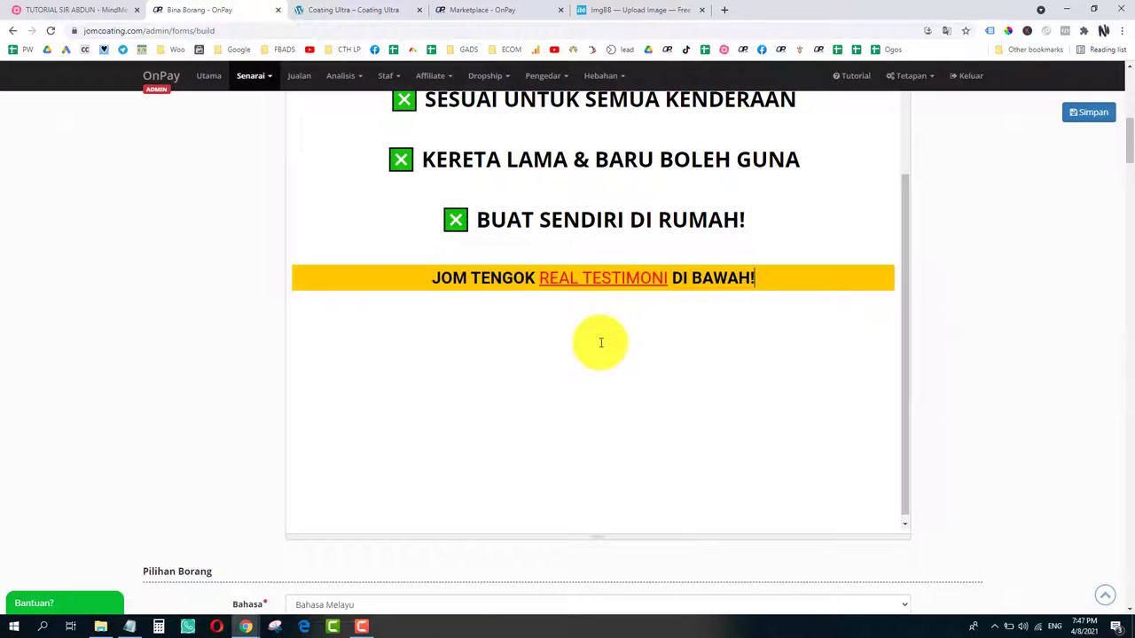
{"action": "triple_click", "coordinate": [702, 281]}
{"action": "key", "text": "BackSpace"}
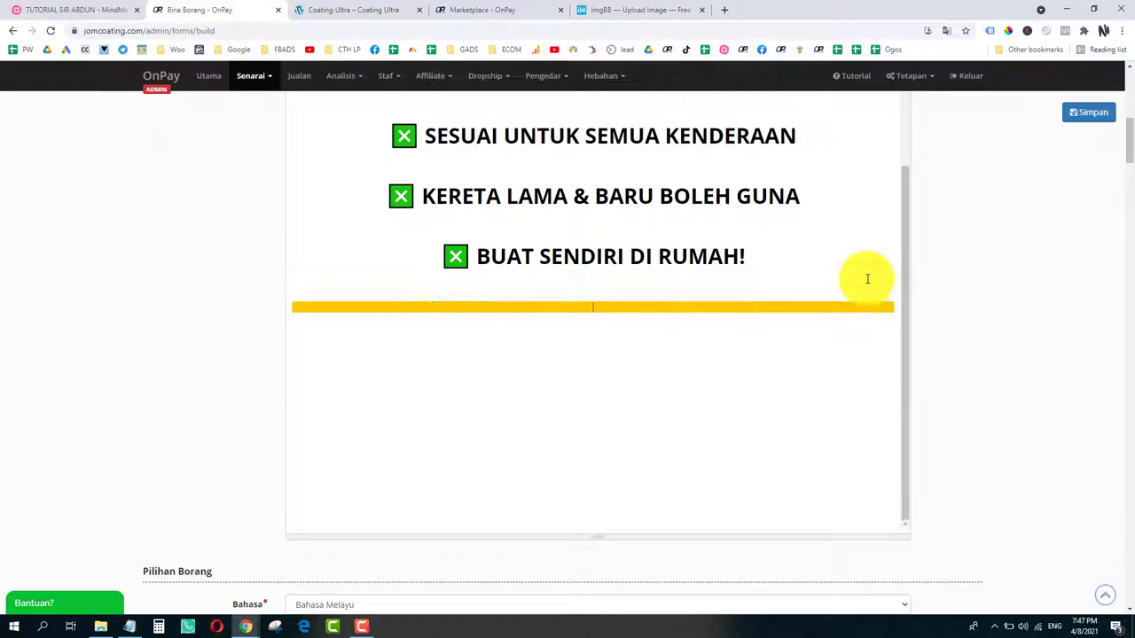
{"action": "scroll", "coordinate": [867, 278], "scroll_direction": "up", "scroll_amount": 1}
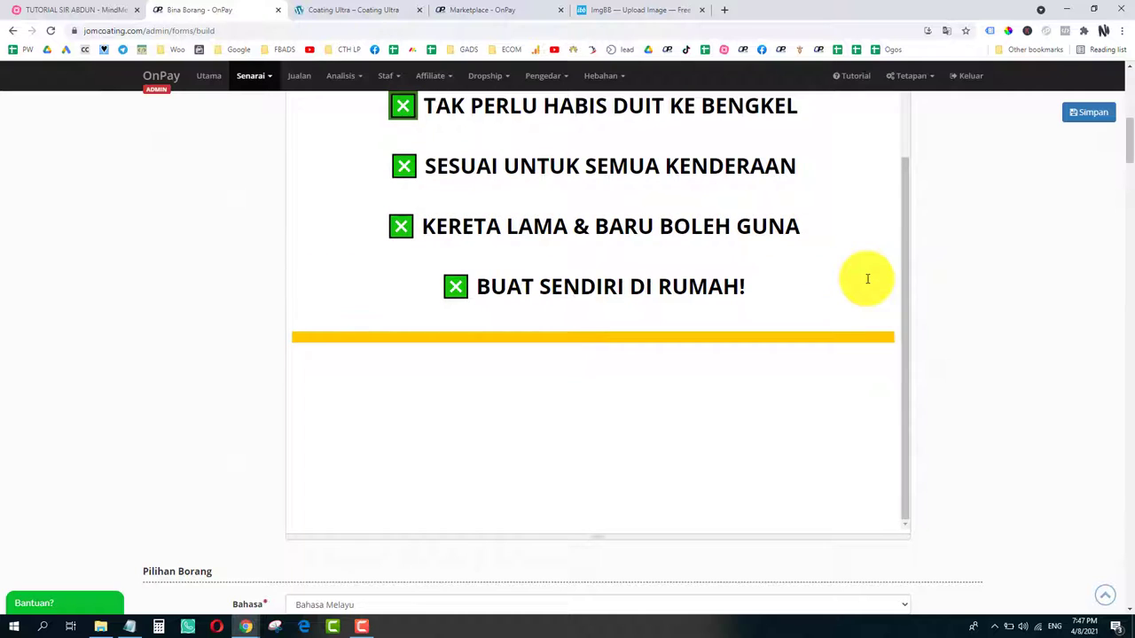
{"action": "key", "text": "BackSpace"}
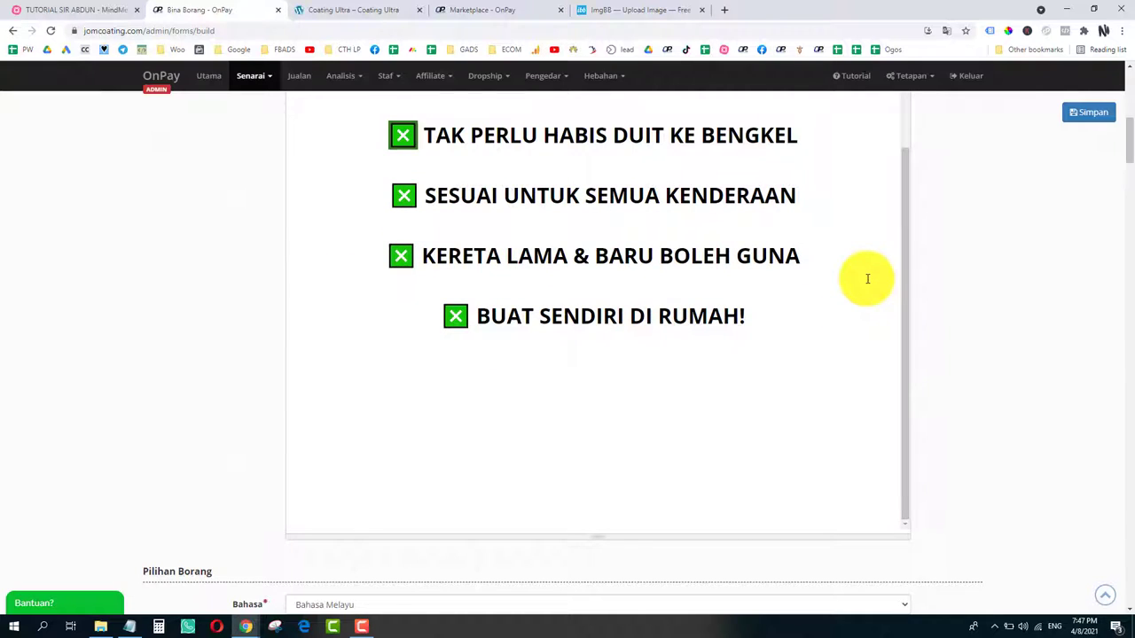
Step: Paste the copied headline as plain text below the "BUAT SENDIRI DI RUMAH!" line
{"action": "scroll", "coordinate": [867, 278], "scroll_direction": "down", "scroll_amount": 1}
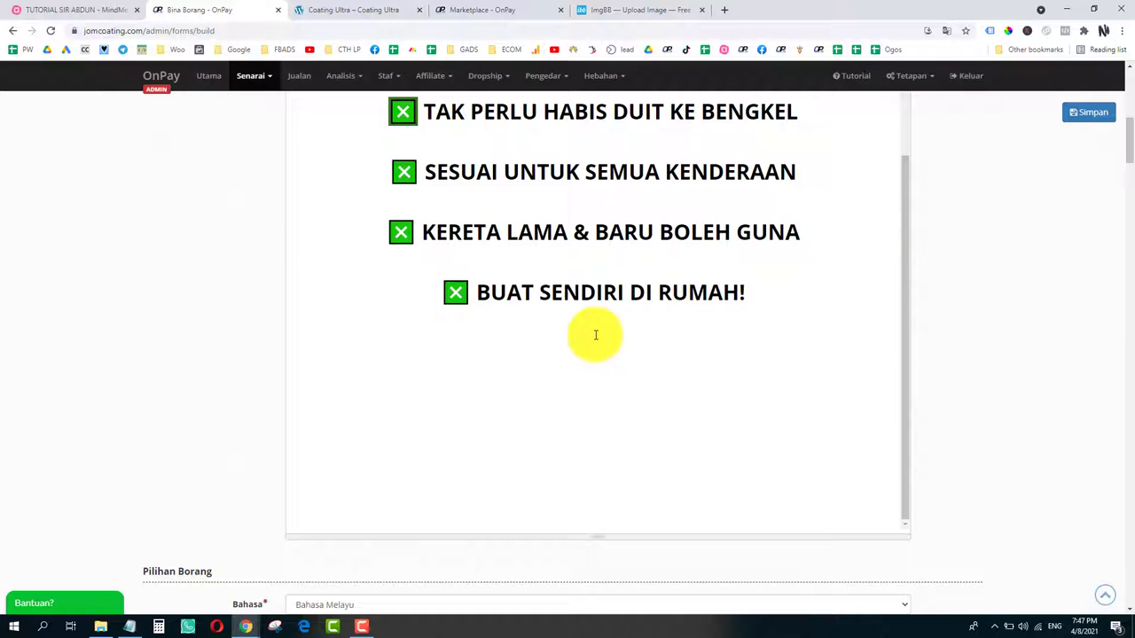
{"action": "right_click", "coordinate": [596, 335]}
{"action": "left_click", "coordinate": [651, 427]}
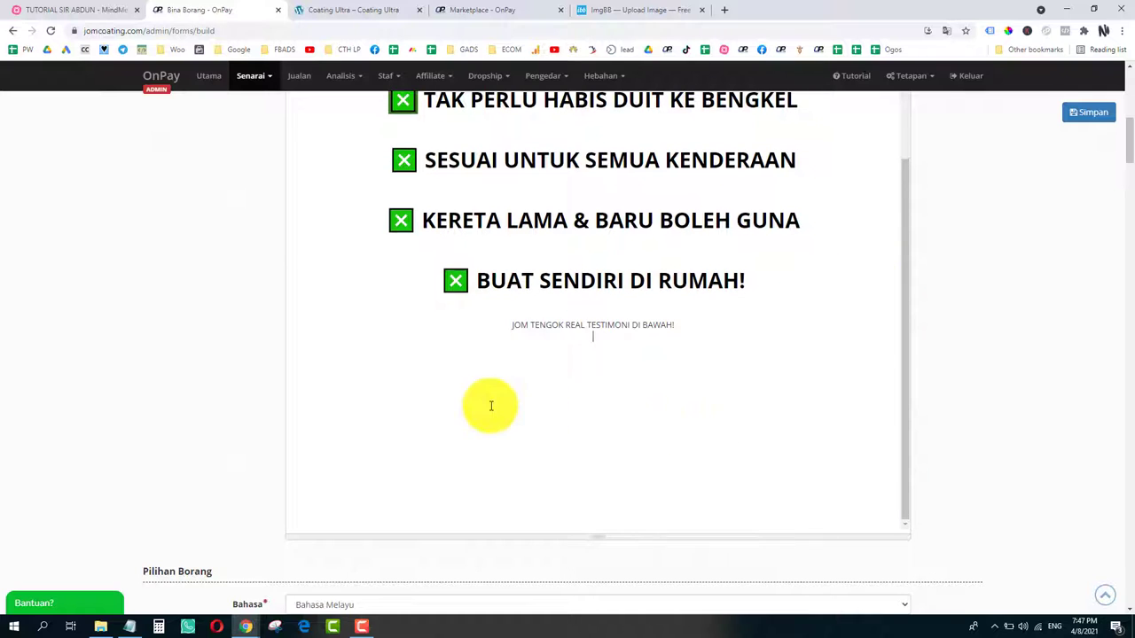
Step: Set the font size of the pasted "JOM TENGOK REAL TESTIMONI DI BAWAH!" headline to 26
{"action": "triple_click", "coordinate": [576, 327]}
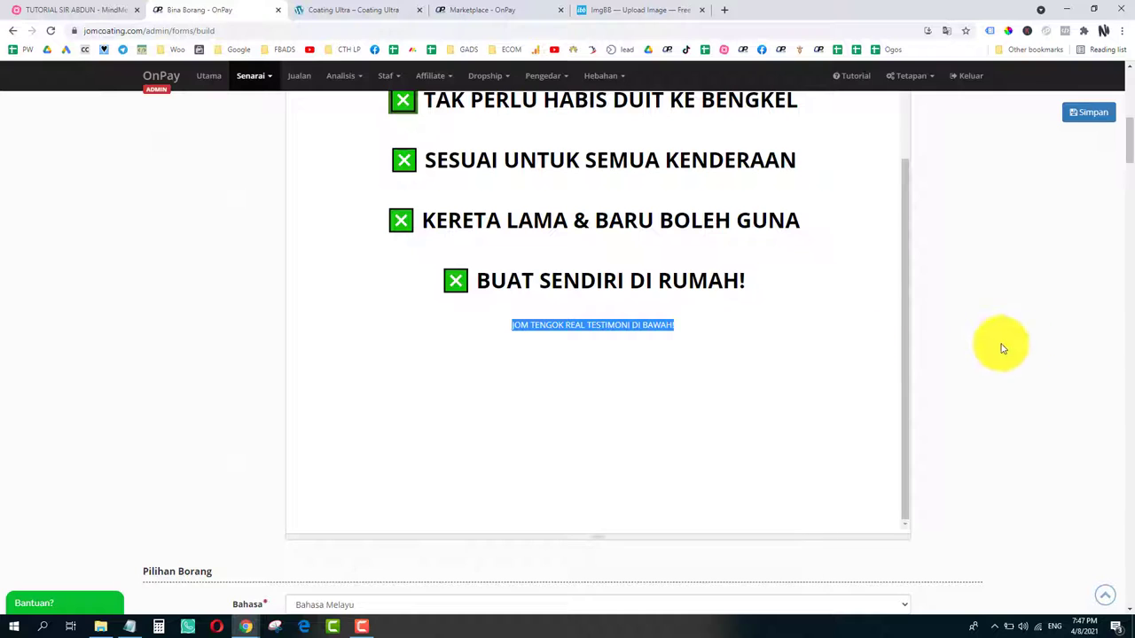
{"action": "left_click", "coordinate": [703, 324]}
{"action": "triple_click", "coordinate": [613, 327]}
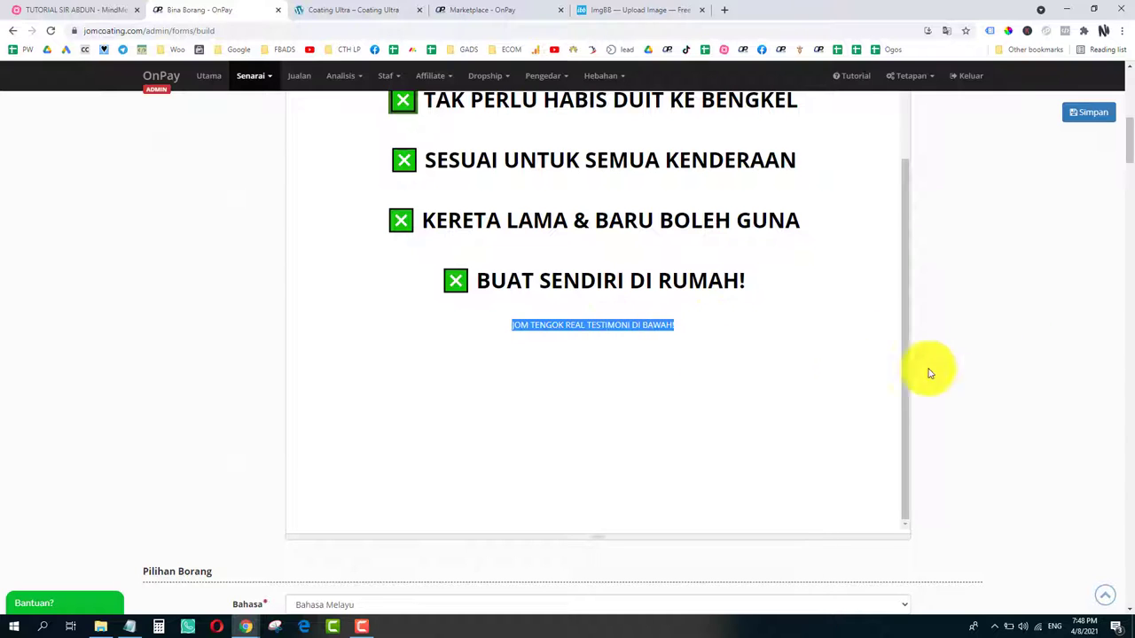
{"action": "scroll", "coordinate": [929, 373], "scroll_direction": "up", "scroll_amount": 5}
{"action": "left_click", "coordinate": [465, 267]}
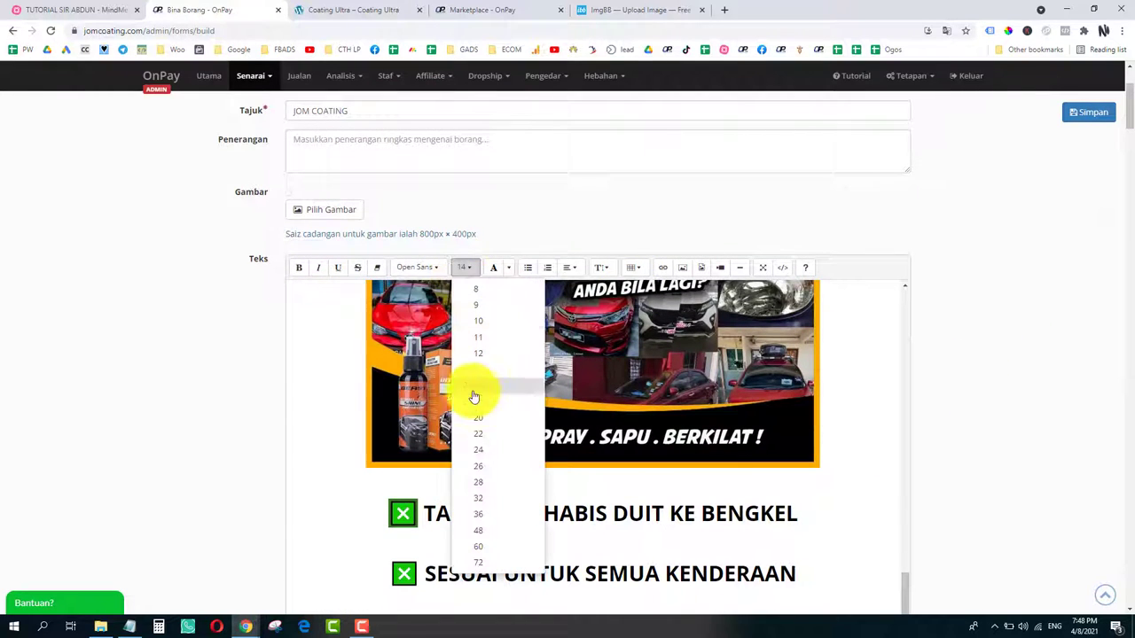
{"action": "left_click", "coordinate": [482, 468]}
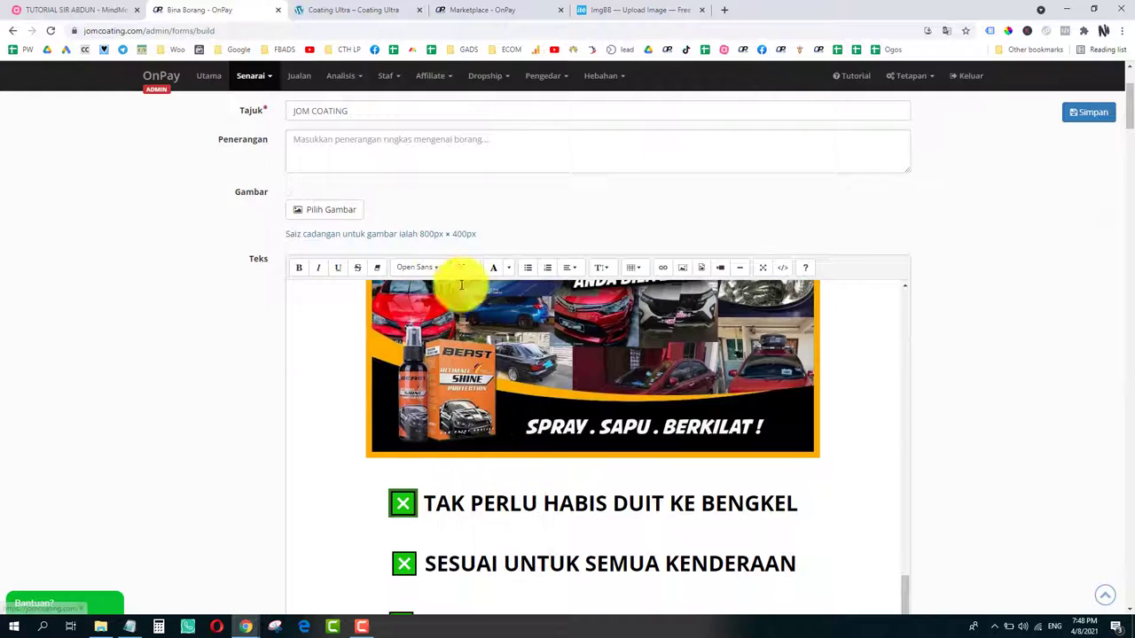
Step: Give the "JOM TENGOK REAL TESTIMONI DI BAWAH!" headline an orange background color
{"action": "left_click", "coordinate": [508, 267]}
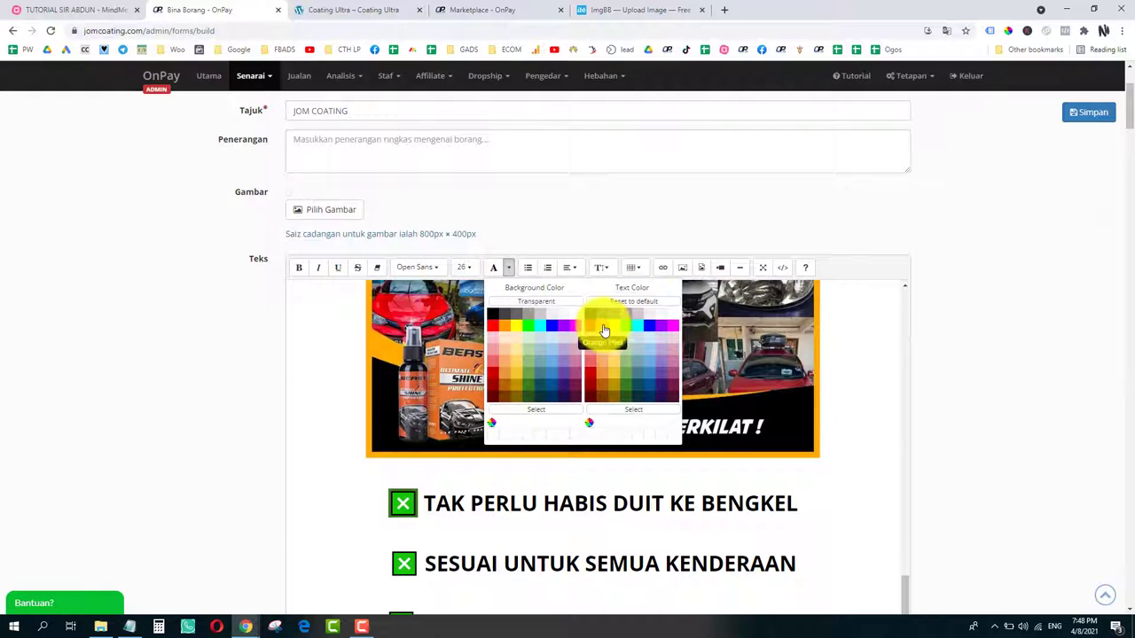
{"action": "left_click", "coordinate": [506, 330]}
{"action": "left_click", "coordinate": [274, 363]}
{"action": "scroll", "coordinate": [278, 363], "scroll_direction": "down", "scroll_amount": 5}
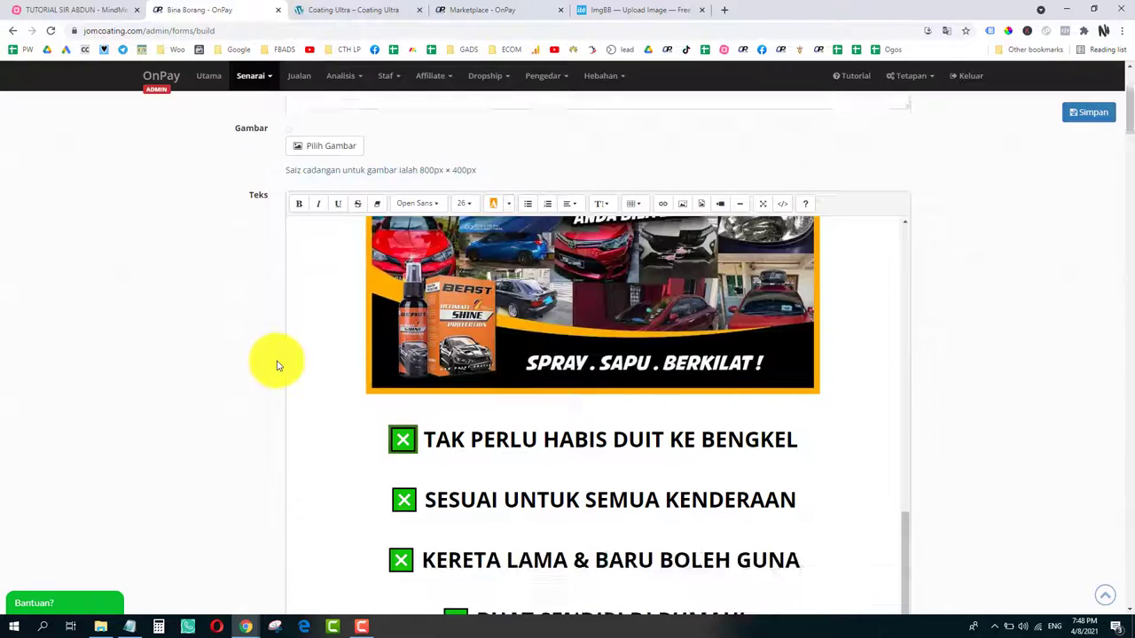
{"action": "triple_click", "coordinate": [502, 319]}
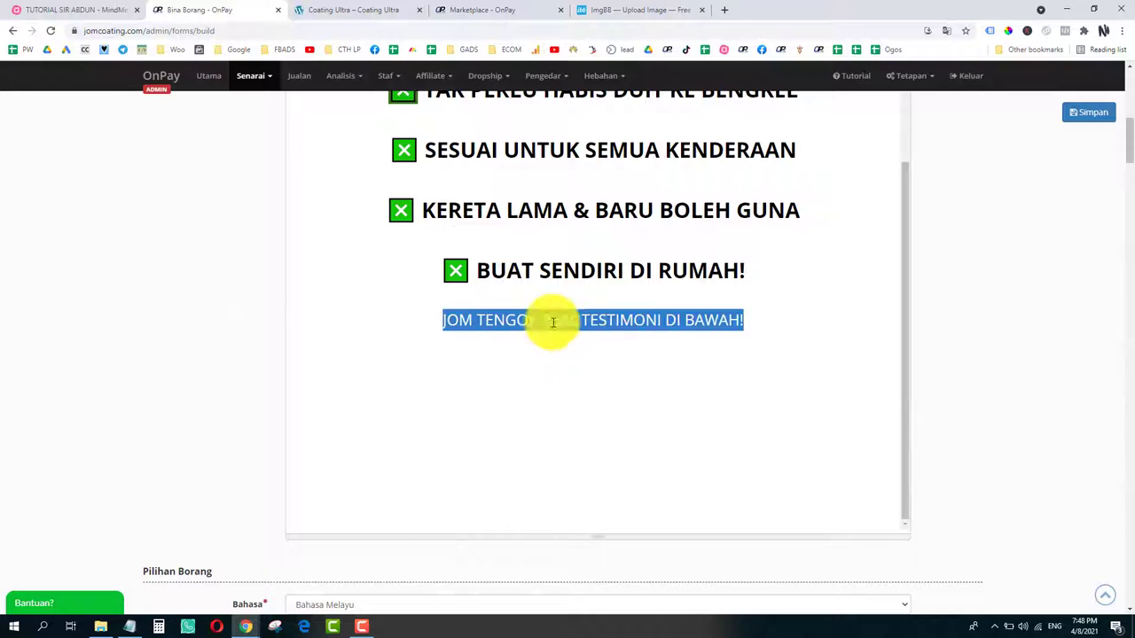
{"action": "left_click", "coordinate": [646, 319]}
{"action": "left_click", "coordinate": [678, 323]}
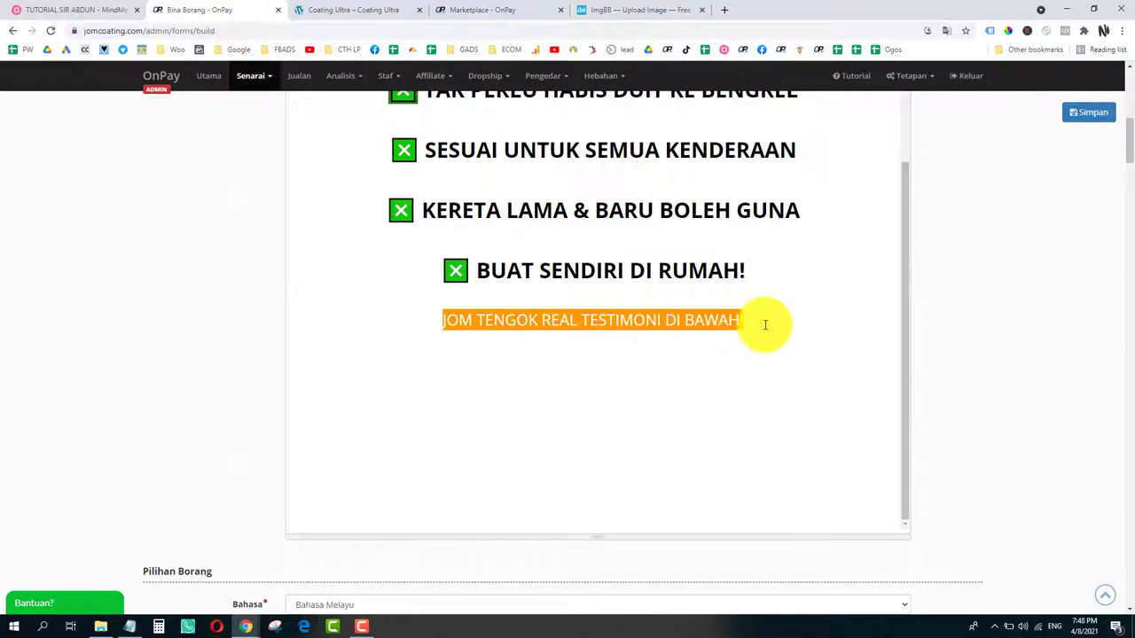
Step: Try to insert an image below the headline, with "JOM TENGOK REAL TESTIMONI DI BAWAH!" as its image URL
{"action": "scroll", "coordinate": [764, 323], "scroll_direction": "down", "scroll_amount": 1}
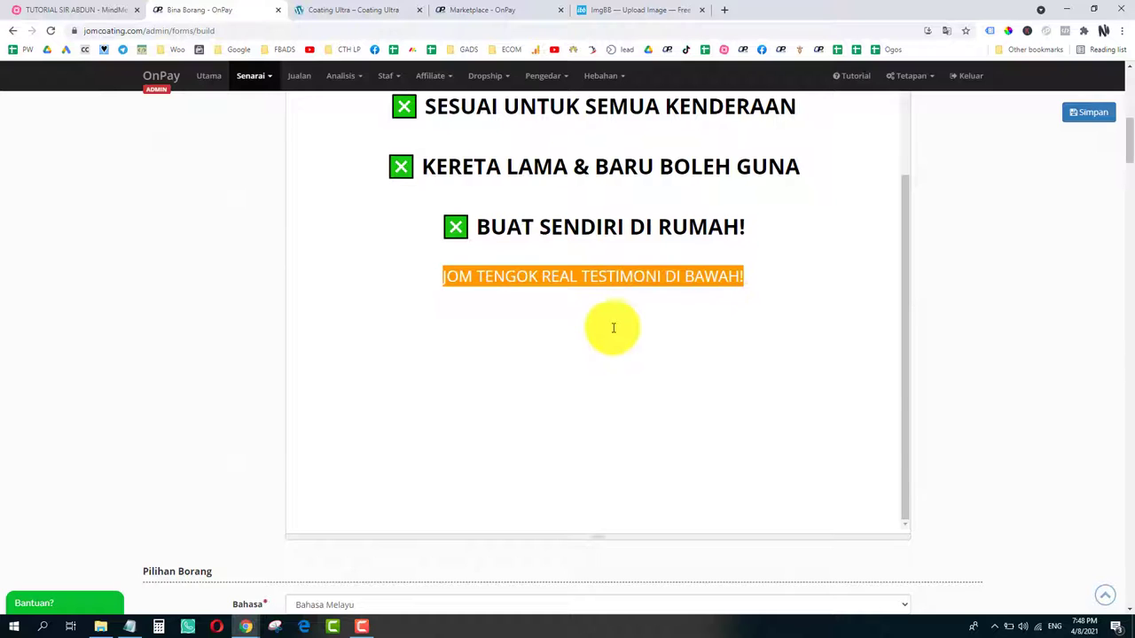
{"action": "scroll", "coordinate": [975, 337], "scroll_direction": "up", "scroll_amount": 5}
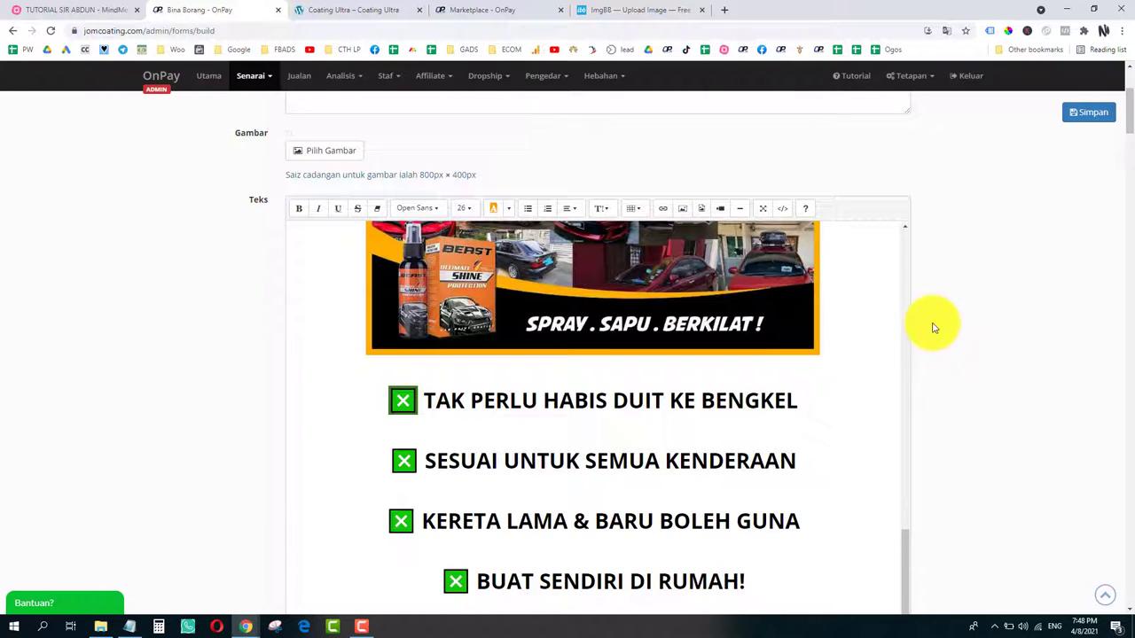
{"action": "left_click", "coordinate": [684, 208]}
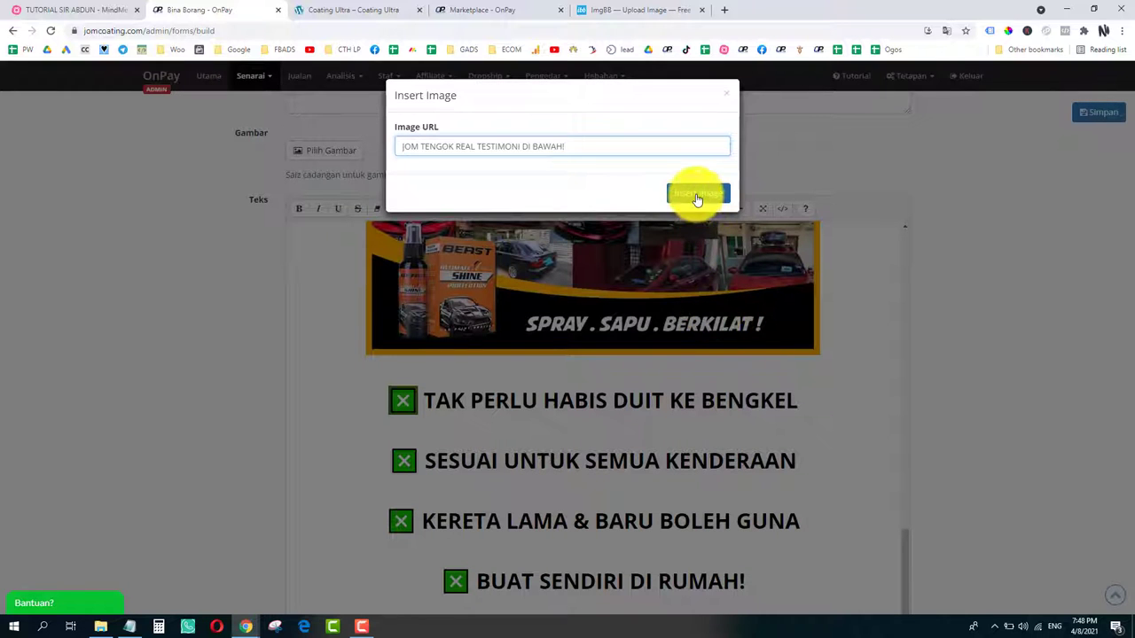
{"action": "left_click", "coordinate": [697, 199]}
Step: Copy the image address of the red car testimonial photo on the Coating Ultra page
{"action": "left_click", "coordinate": [366, 7]}
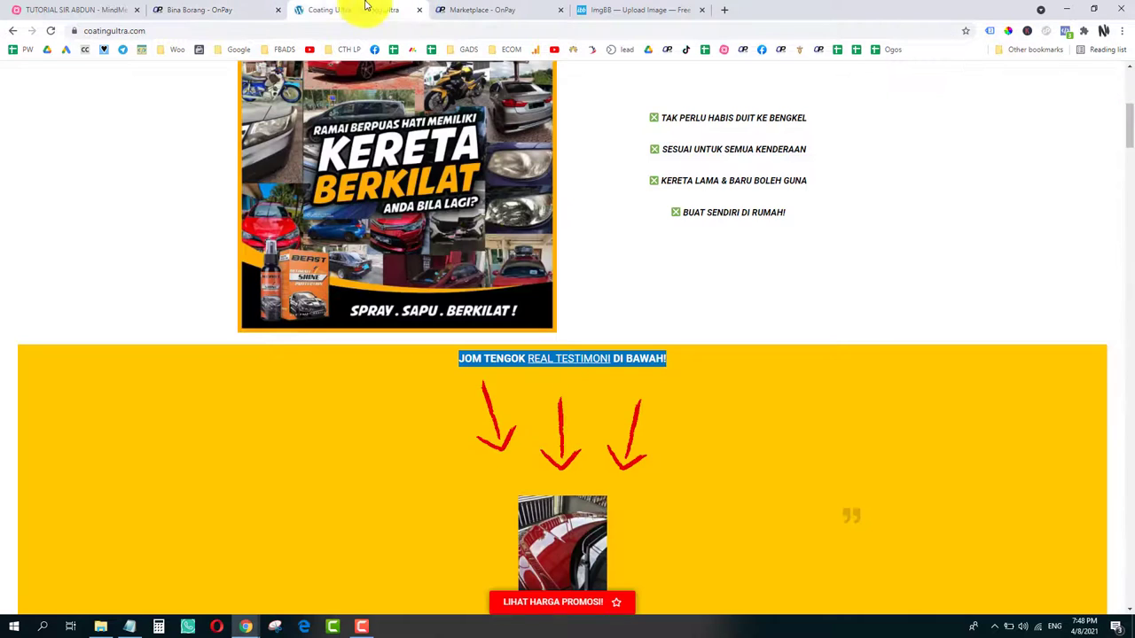
{"action": "scroll", "coordinate": [585, 410], "scroll_direction": "down", "scroll_amount": 3}
{"action": "right_click", "coordinate": [565, 282]}
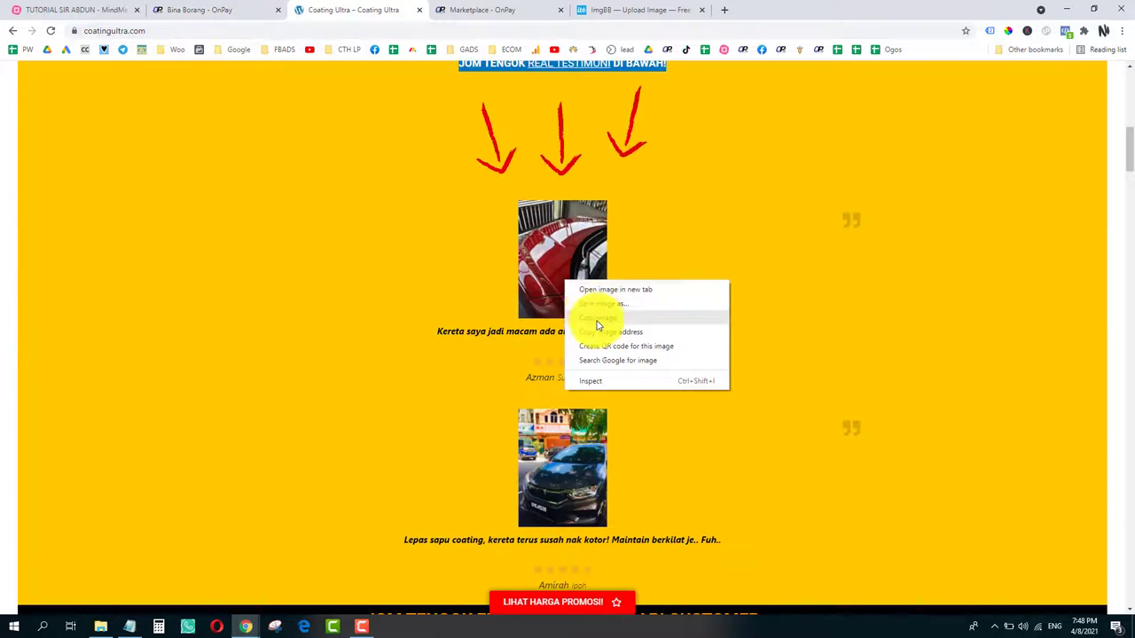
{"action": "left_click", "coordinate": [610, 332]}
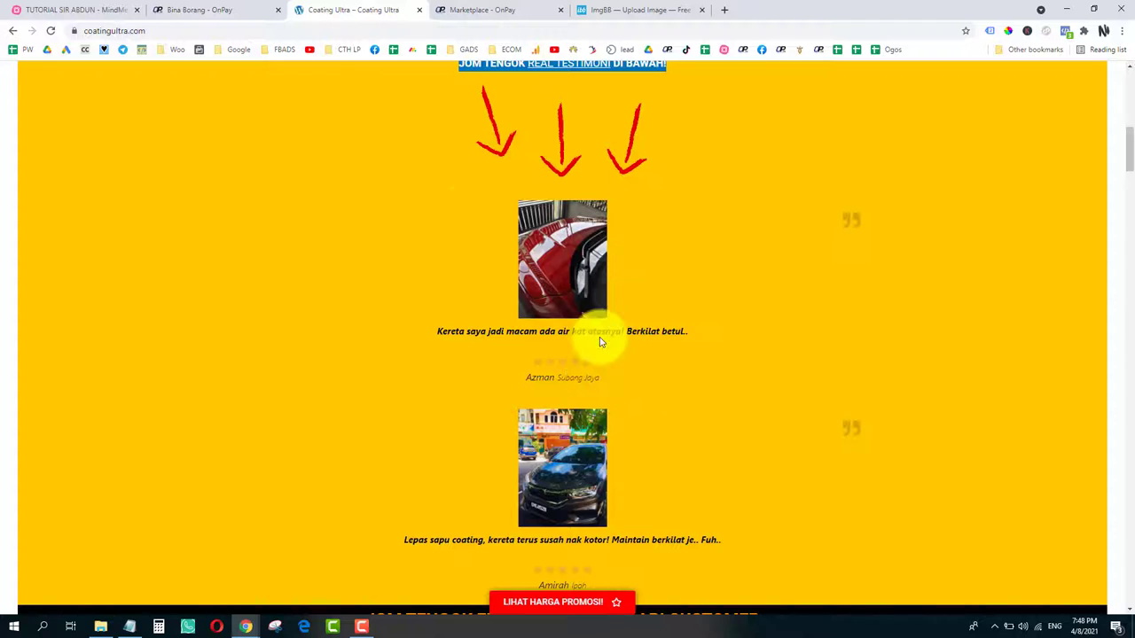
{"action": "left_click", "coordinate": [235, 10]}
{"action": "scroll", "coordinate": [809, 415], "scroll_direction": "down", "scroll_amount": 5}
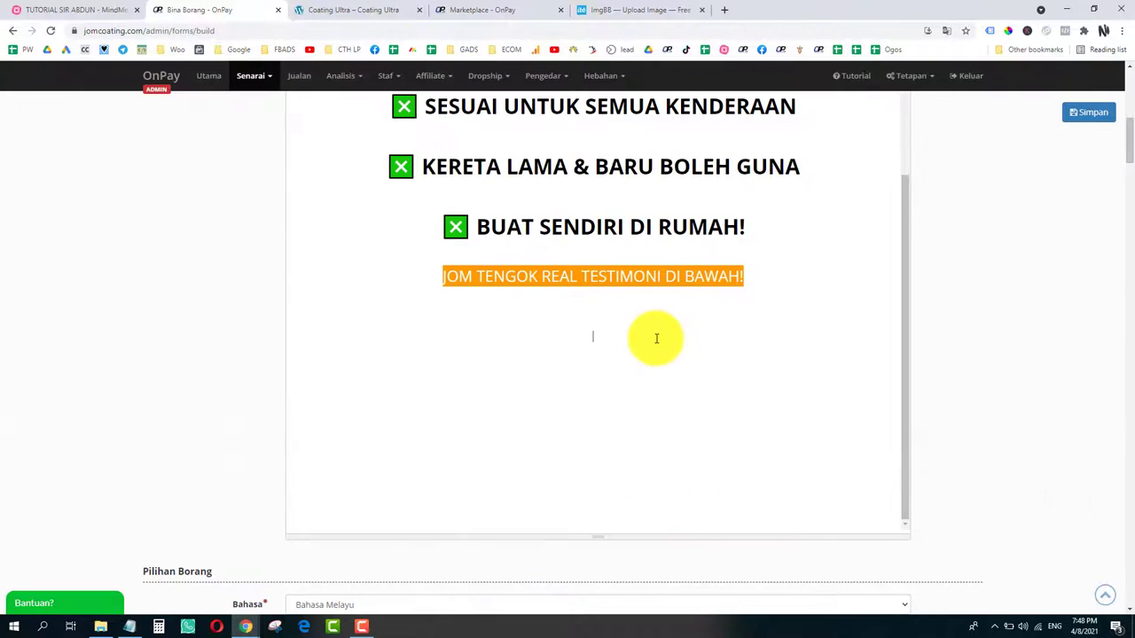
{"action": "scroll", "coordinate": [678, 354], "scroll_direction": "up", "scroll_amount": 5}
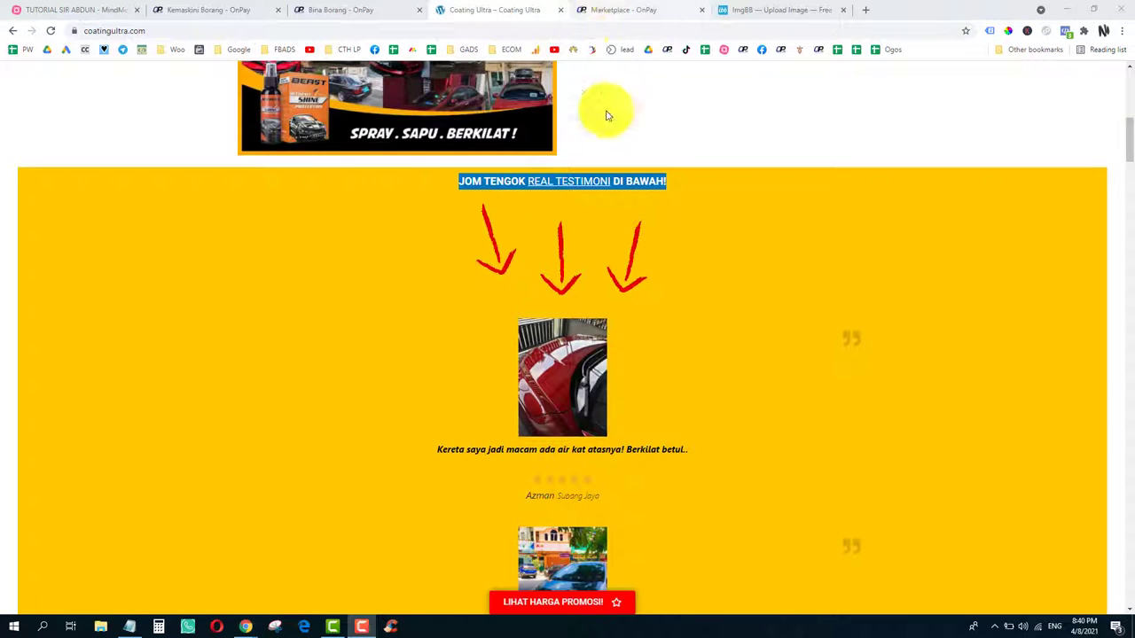
{"action": "left_click", "coordinate": [361, 6]}
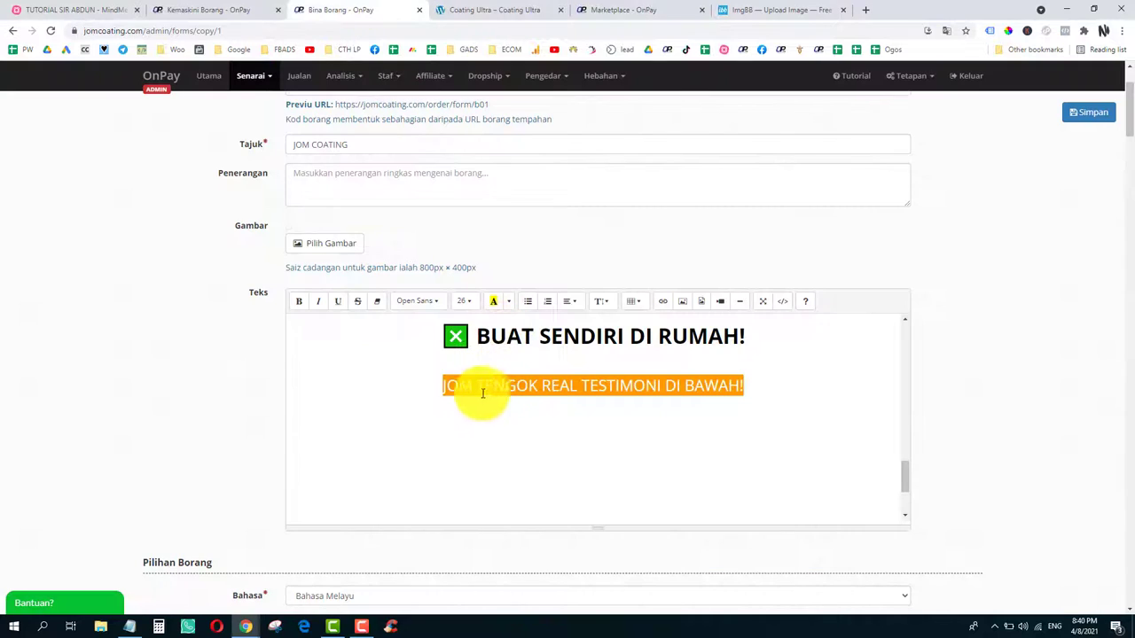
{"action": "triple_click", "coordinate": [546, 387]}
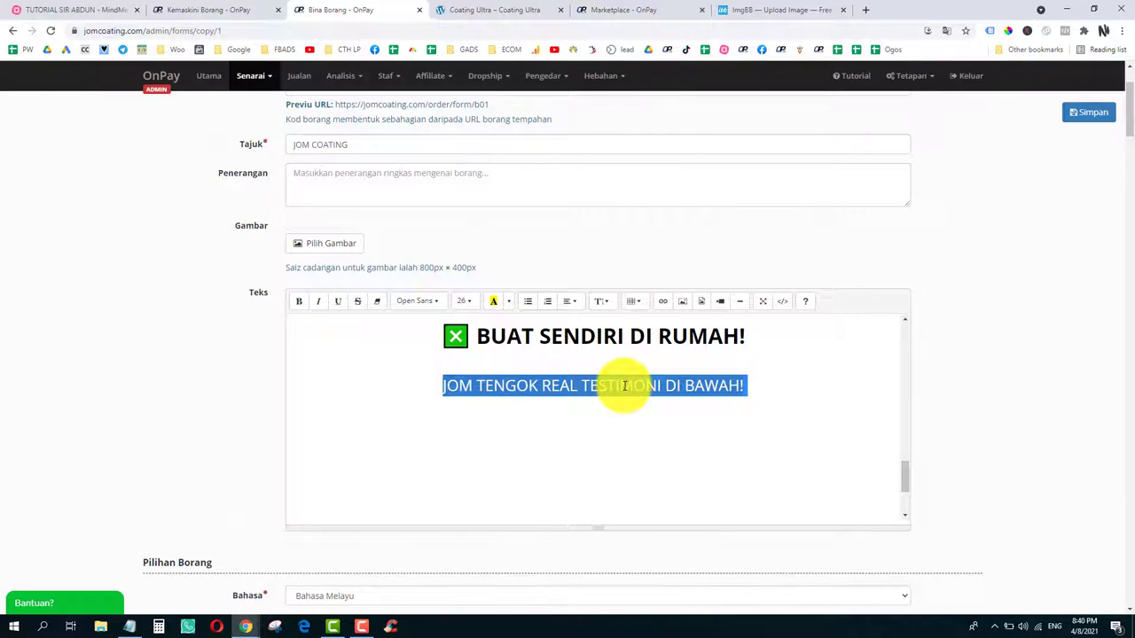
Step: Copy the image address of the red car testimonial photo from the Coating Ultra page
{"action": "left_click", "coordinate": [532, 9]}
{"action": "scroll", "coordinate": [506, 298], "scroll_direction": "down", "scroll_amount": 1}
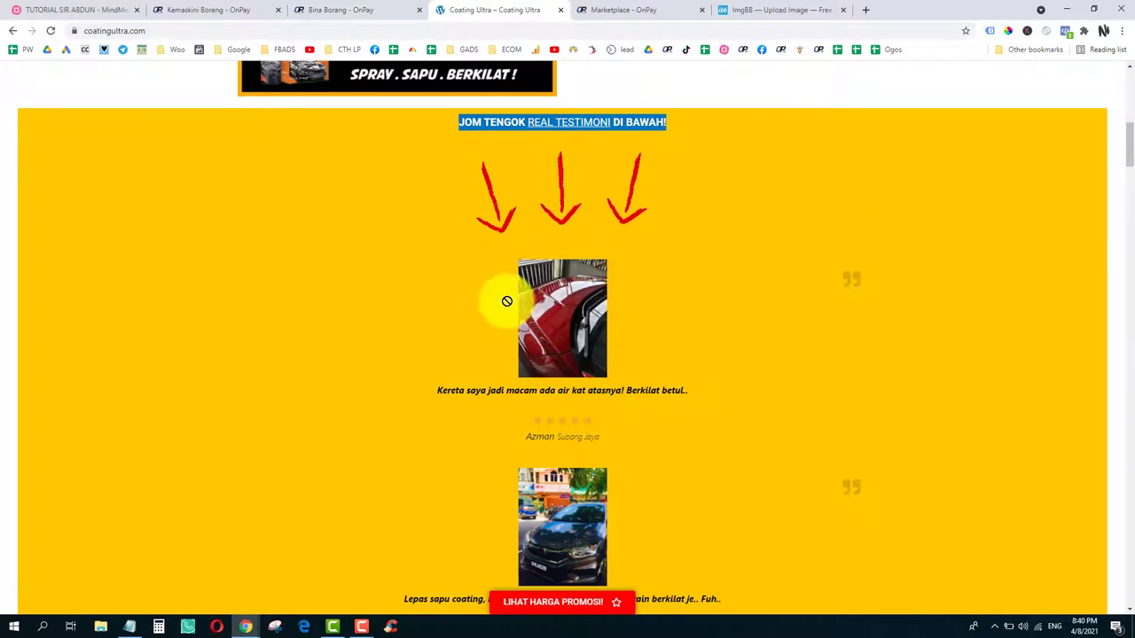
{"action": "right_click", "coordinate": [562, 306]}
{"action": "left_click", "coordinate": [594, 359]}
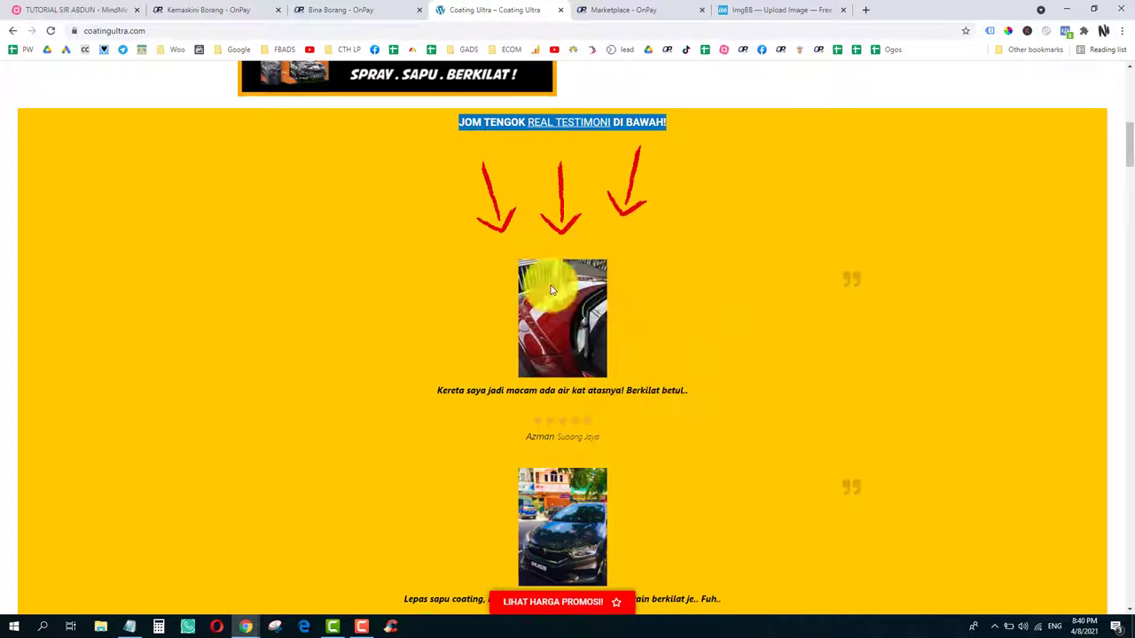
Step: Insert the red car photo by its copied image URL below the "JOM TENGOK REAL TESTIMONI DI BAWAH!" headline in the form text
{"action": "left_click", "coordinate": [367, 10]}
{"action": "left_click", "coordinate": [595, 443]}
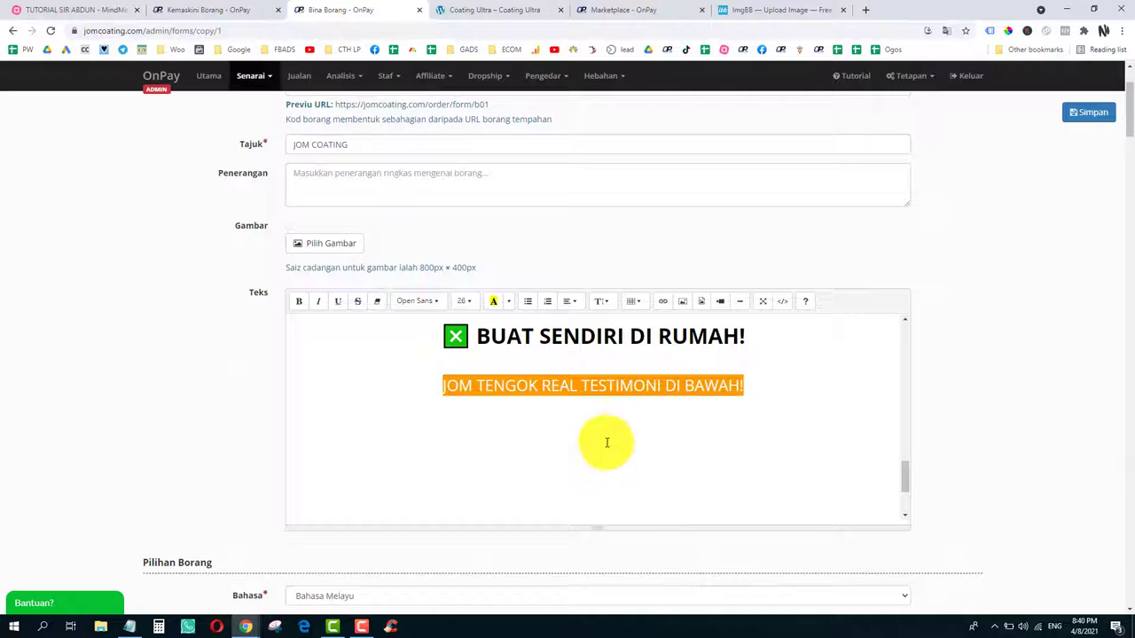
{"action": "left_click", "coordinate": [684, 306]}
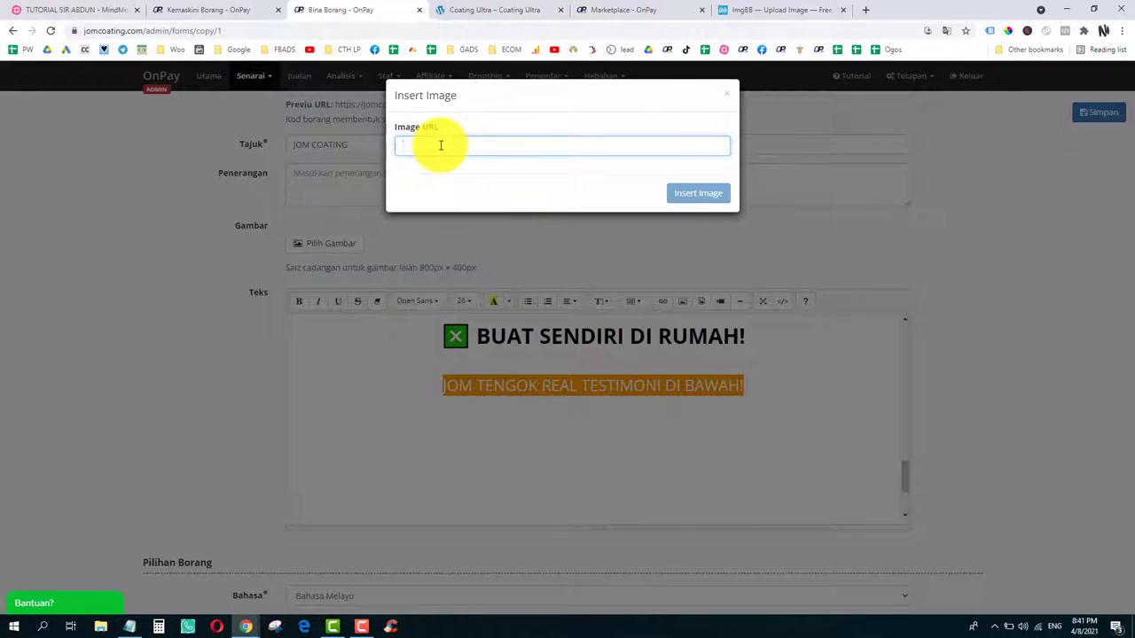
{"action": "left_click_drag", "start_coordinate": [470, 146], "coordinate": [522, 145]}
{"action": "left_click", "coordinate": [688, 192]}
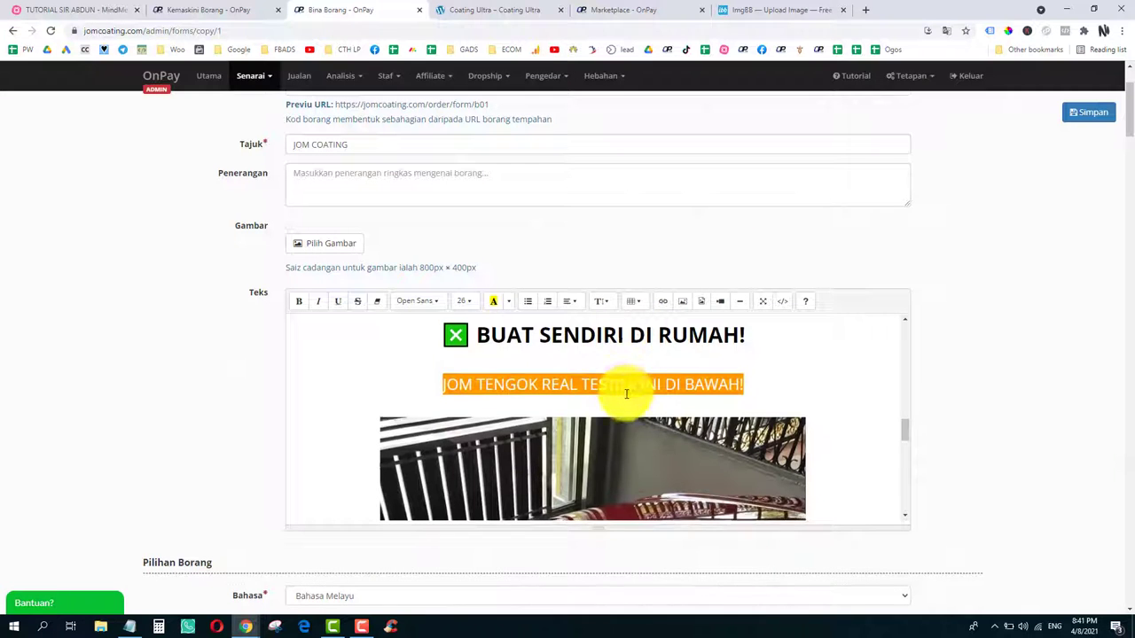
Step: Copy the testimonial quote "Kereta saya jadi macam ada air kat atasnya! Berkilat betul.." from the Coating Ultra page
{"action": "scroll", "coordinate": [627, 388], "scroll_direction": "down", "scroll_amount": 3}
{"action": "scroll", "coordinate": [627, 388], "scroll_direction": "down", "scroll_amount": 5}
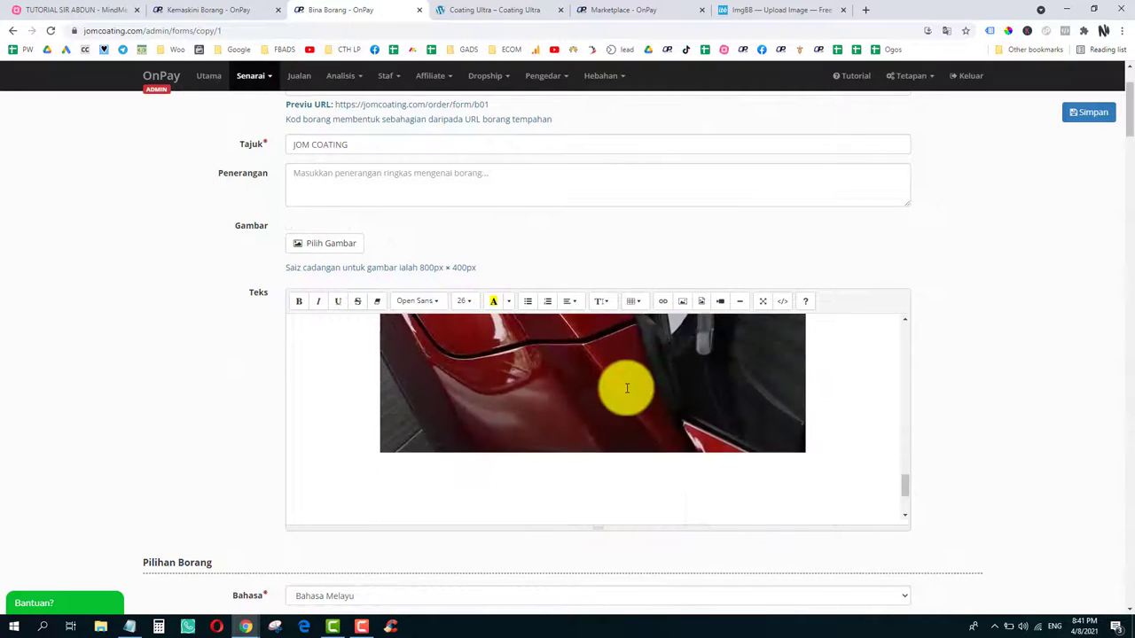
{"action": "left_click", "coordinate": [483, 10]}
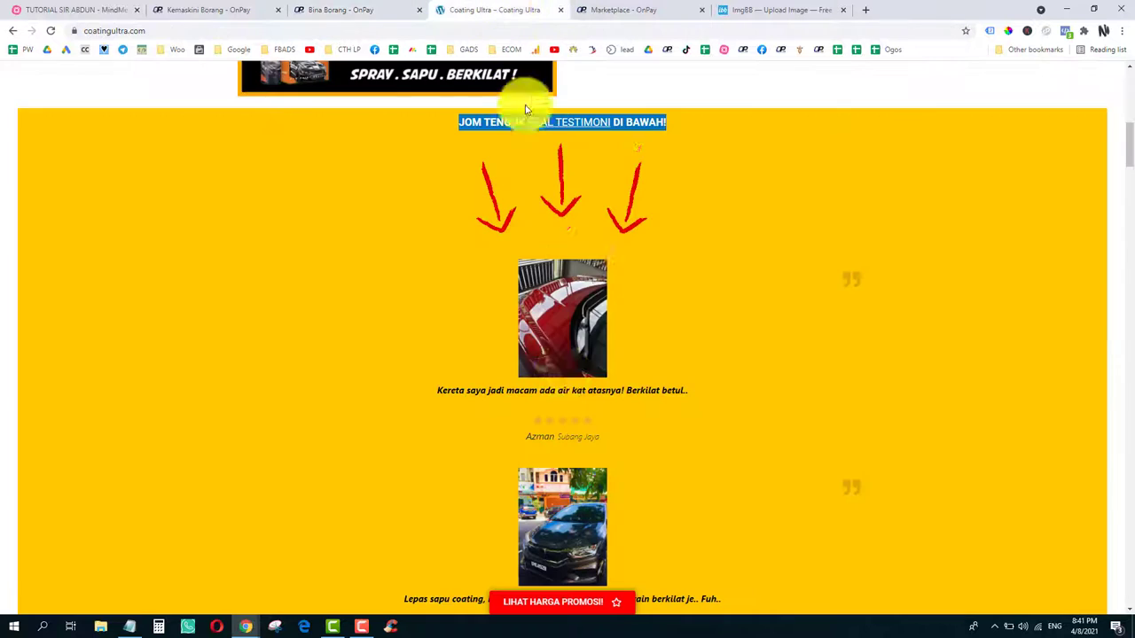
{"action": "triple_click", "coordinate": [551, 394]}
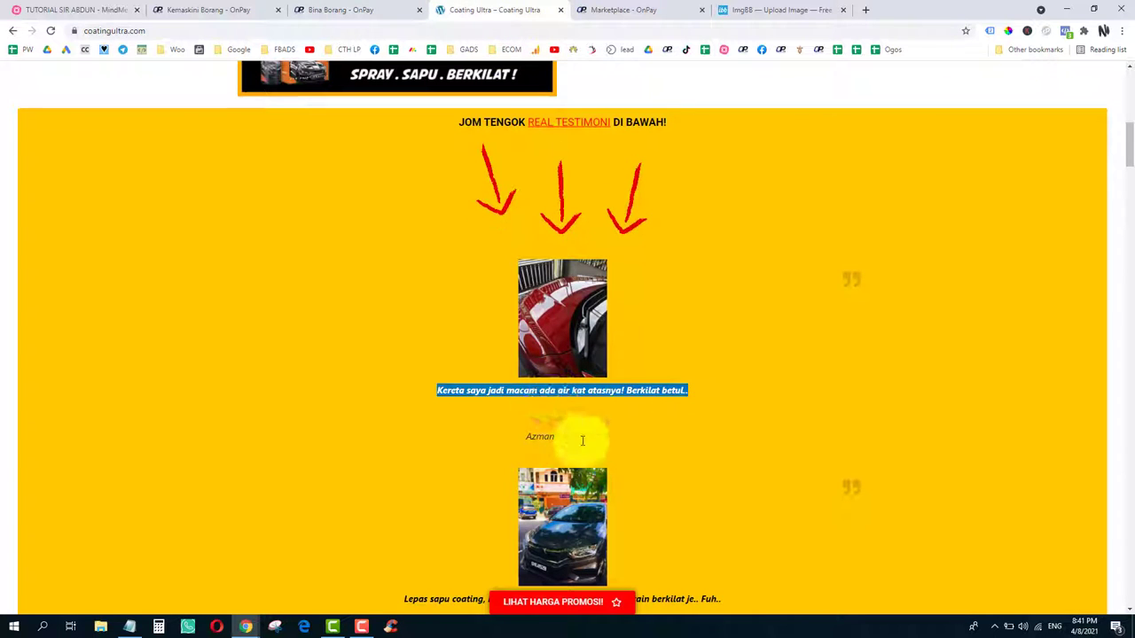
{"action": "left_click", "coordinate": [494, 393]}
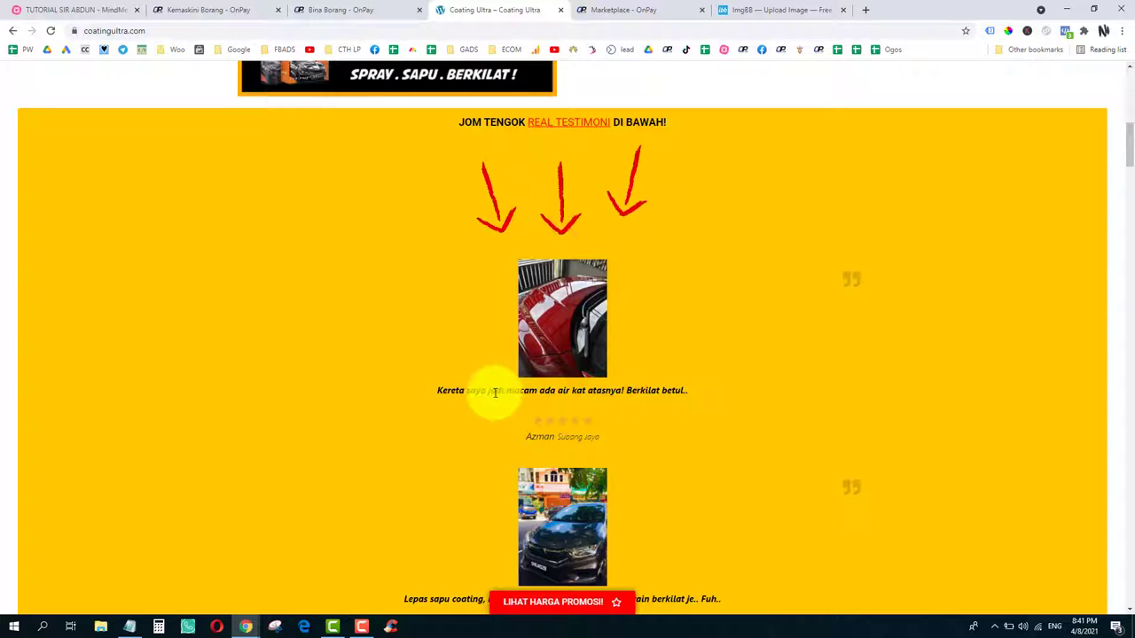
{"action": "triple_click", "coordinate": [495, 393]}
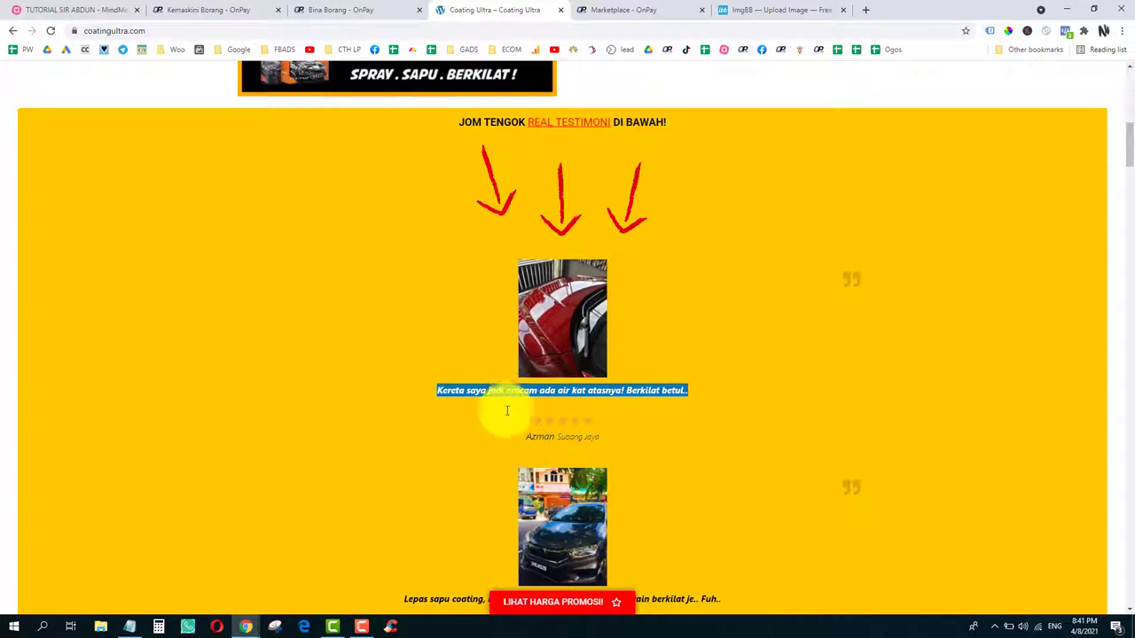
{"action": "left_click", "coordinate": [362, 627]}
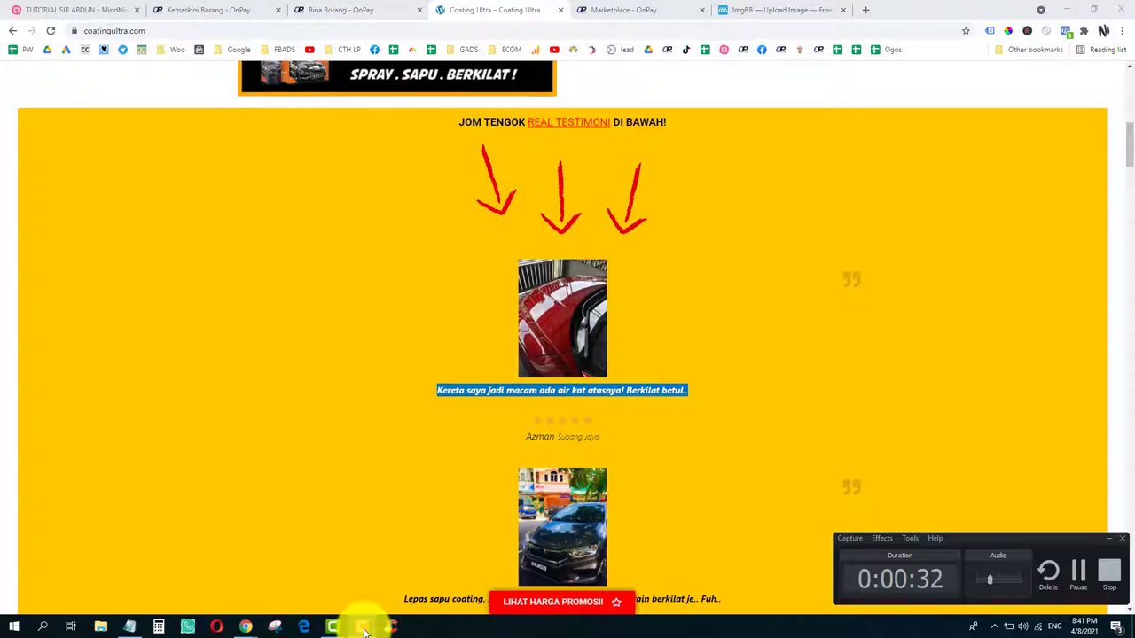
Step: Paste the quote as plain text below the red car photo in the form, and add the customer's name and location underneath
{"action": "left_click", "coordinate": [301, 9]}
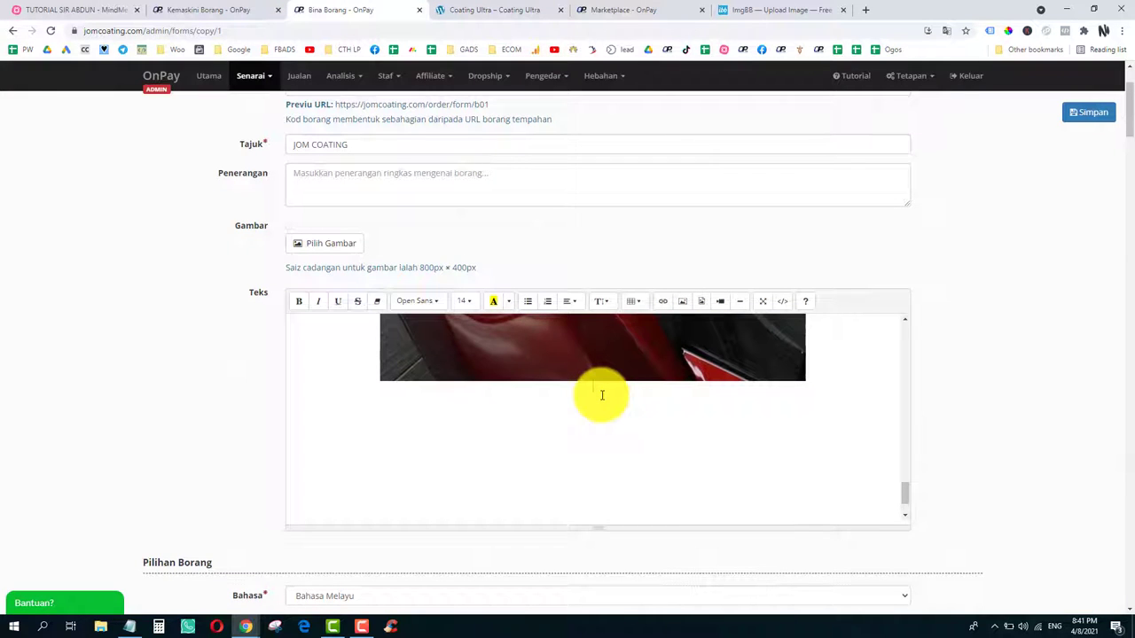
{"action": "key", "text": "ctrl+v"}
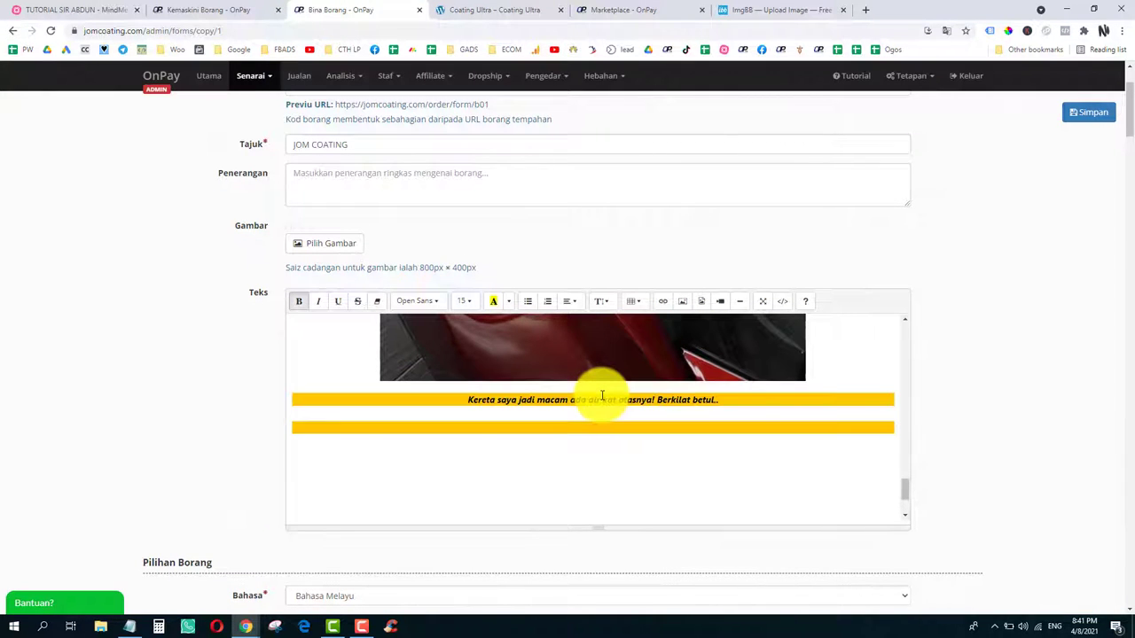
{"action": "key", "text": "ctrl+z"}
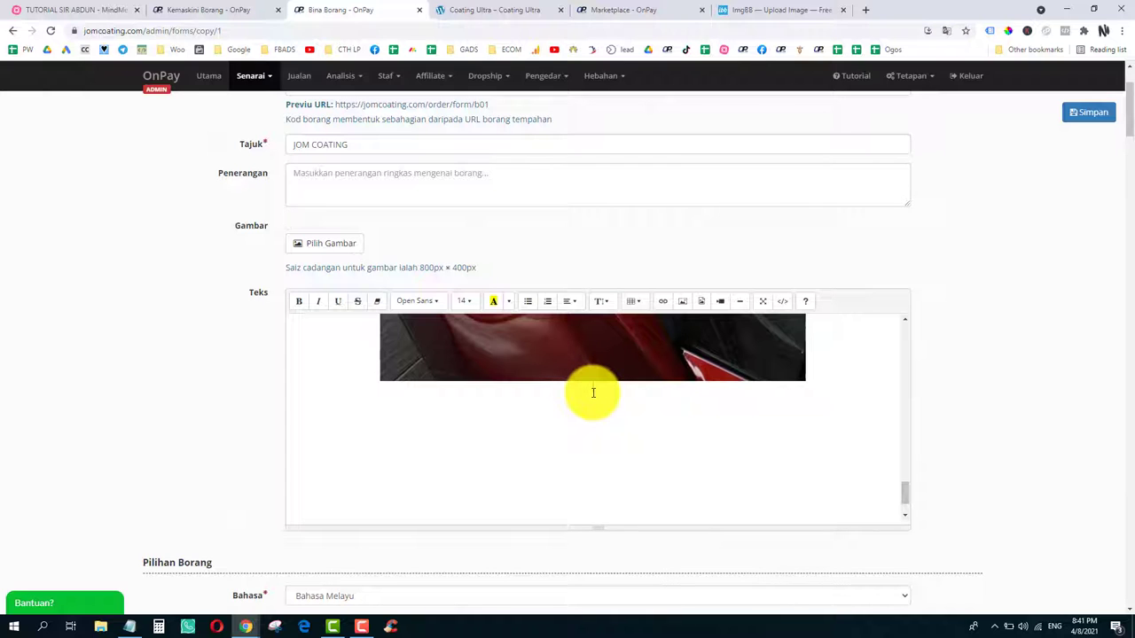
{"action": "right_click", "coordinate": [595, 403]}
{"action": "left_click", "coordinate": [658, 509]}
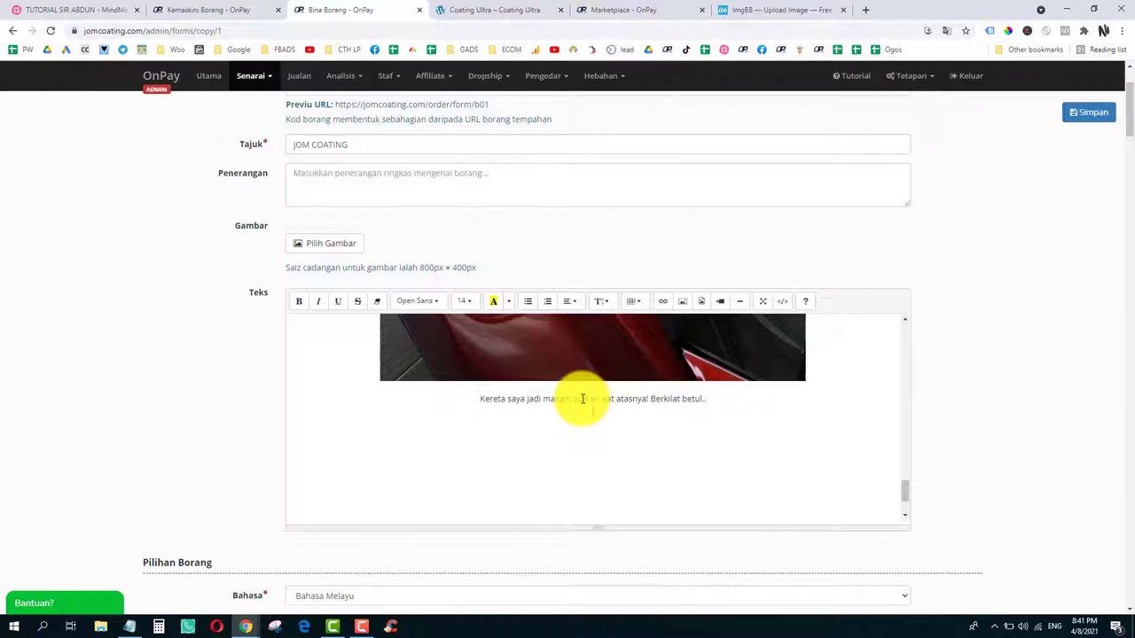
{"action": "type", "text": "Azman, Subang Jaya"}
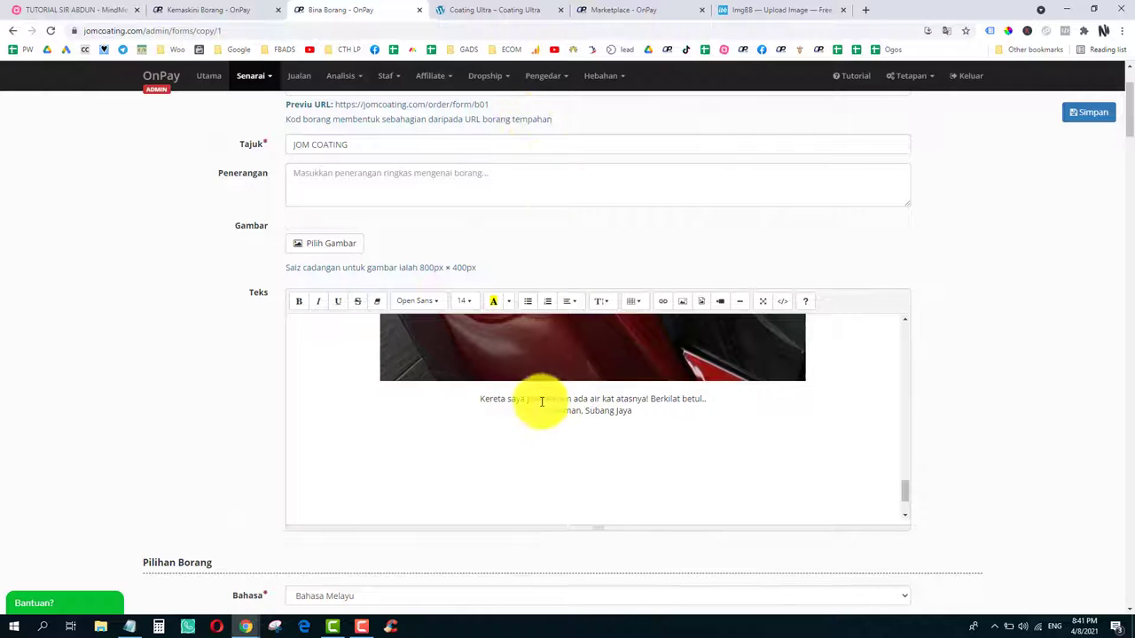
Step: Set the font size of the "Kereta saya jadi macam ada air kat atasnya! Berkilat betul.." quote to 20 and highlight it in yellow
{"action": "left_click_drag", "start_coordinate": [479, 398], "coordinate": [716, 399]}
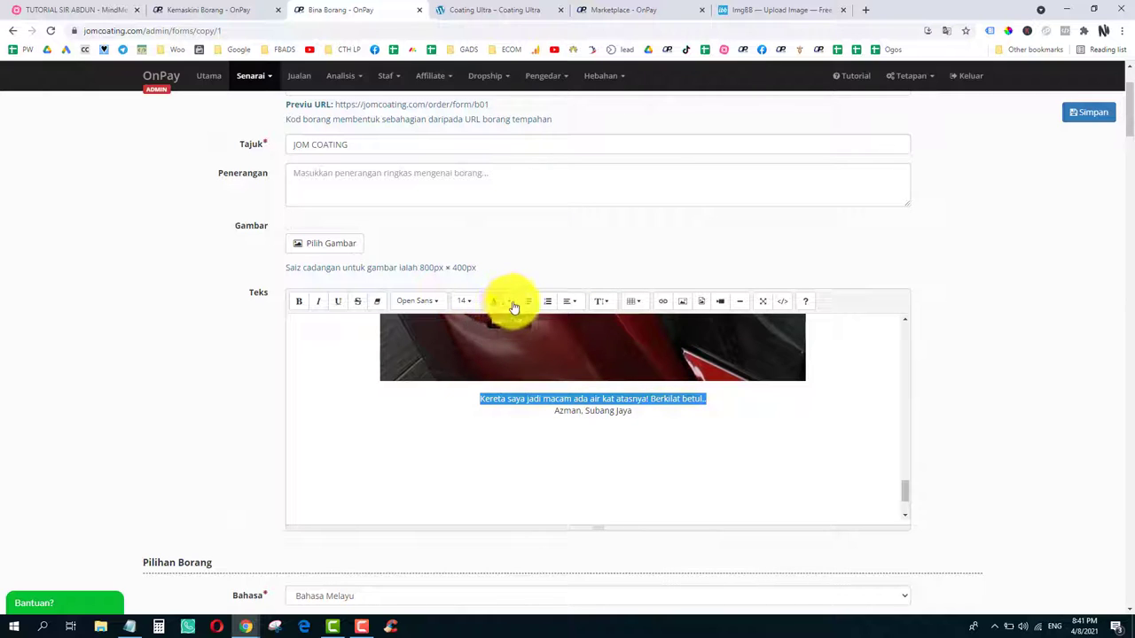
{"action": "left_click", "coordinate": [463, 301]}
{"action": "left_click", "coordinate": [481, 451]}
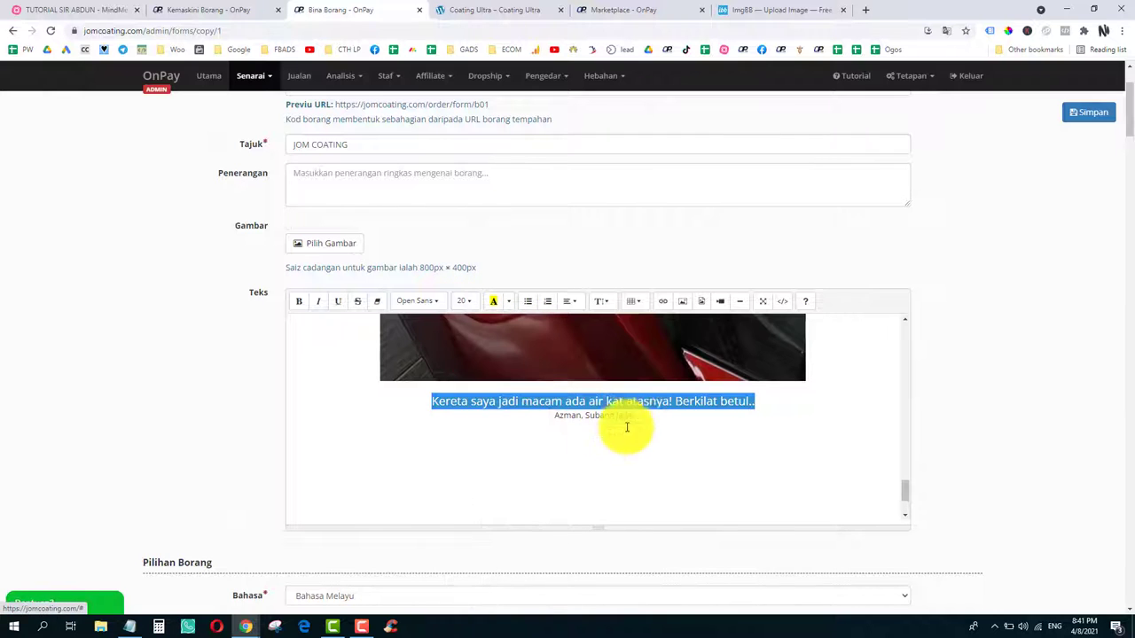
Step: Set the font size of the customer name and location line to 16 and put a dash in front of it
{"action": "left_click_drag", "start_coordinate": [635, 416], "coordinate": [537, 417]}
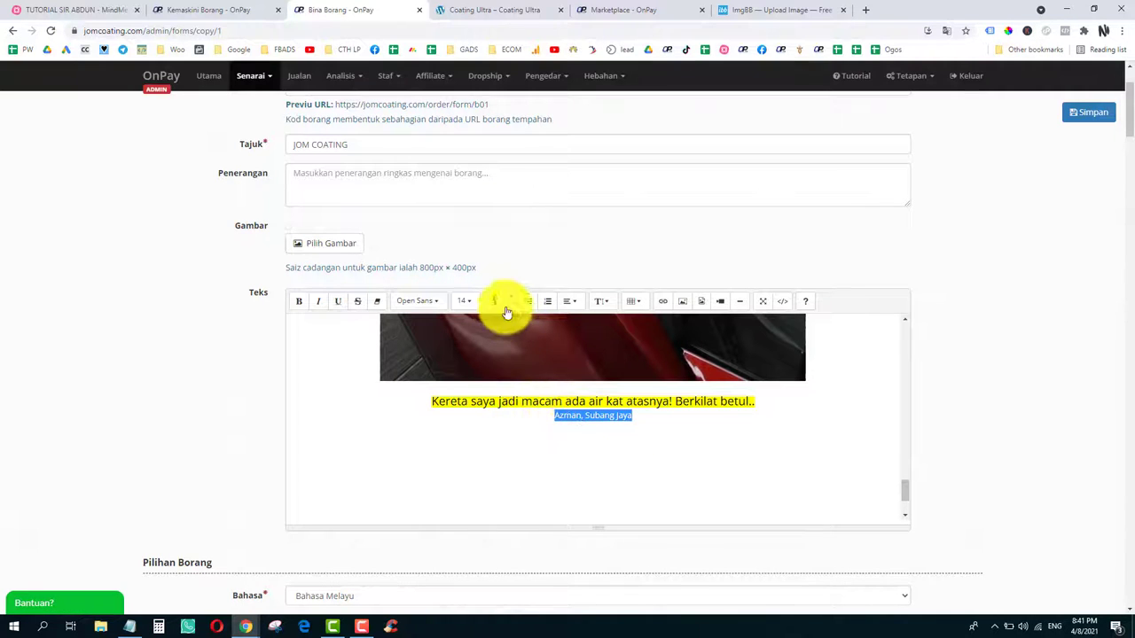
{"action": "left_click", "coordinate": [468, 301]}
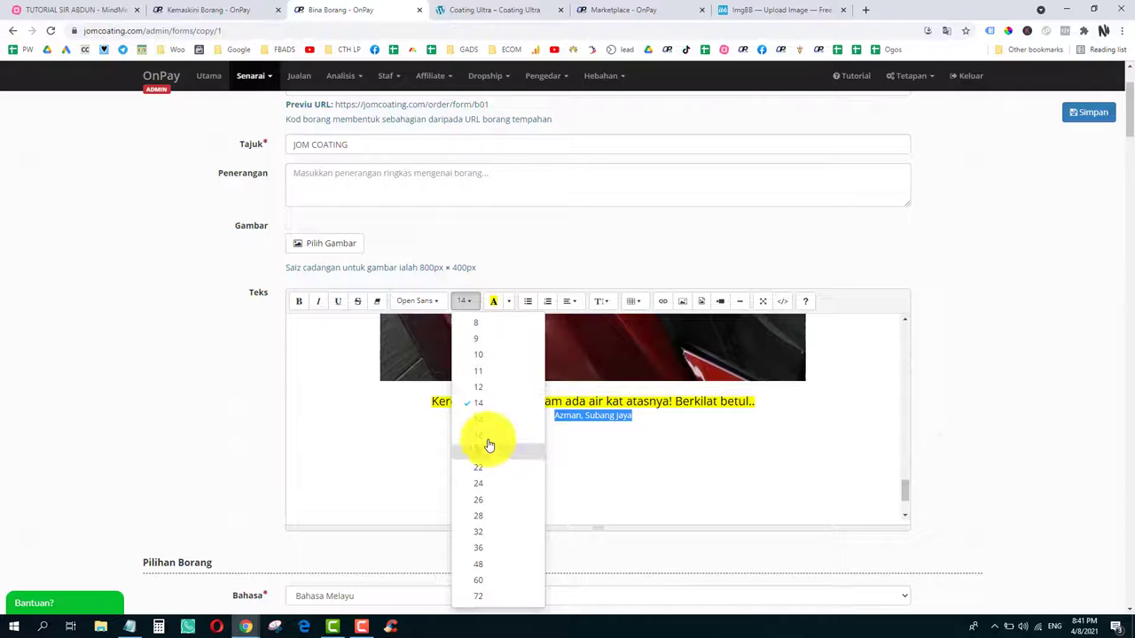
{"action": "left_click", "coordinate": [481, 395]}
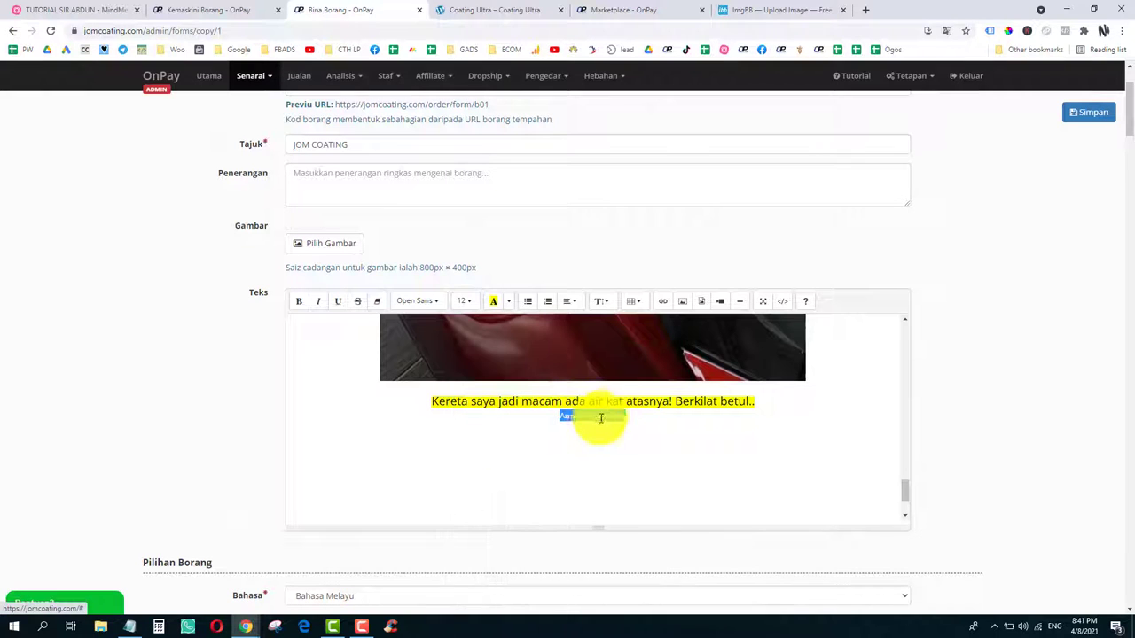
{"action": "left_click", "coordinate": [465, 301]}
{"action": "left_click", "coordinate": [483, 423]}
{"action": "left_click", "coordinate": [642, 416]}
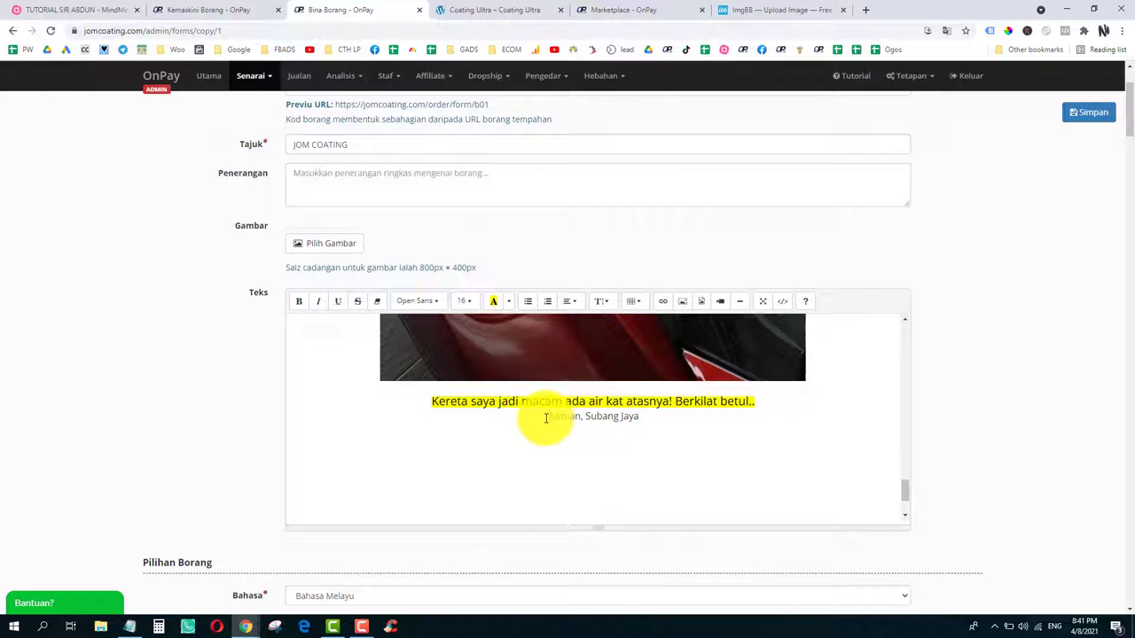
{"action": "left_click", "coordinate": [78, 10]}
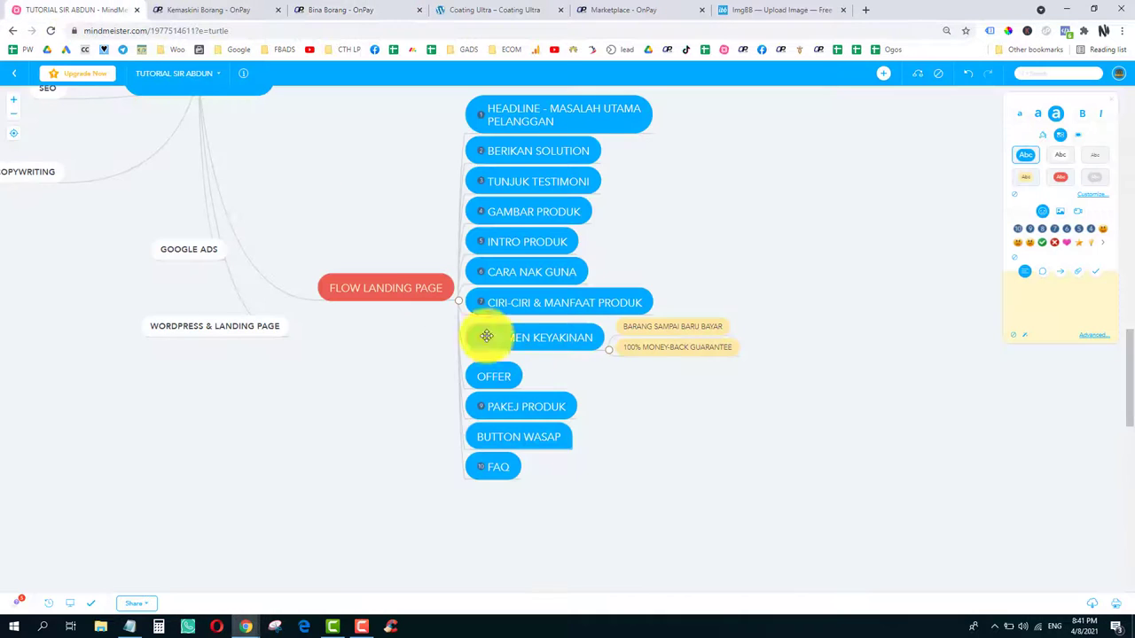
{"action": "scroll", "coordinate": [666, 294], "scroll_direction": "up", "scroll_amount": 2}
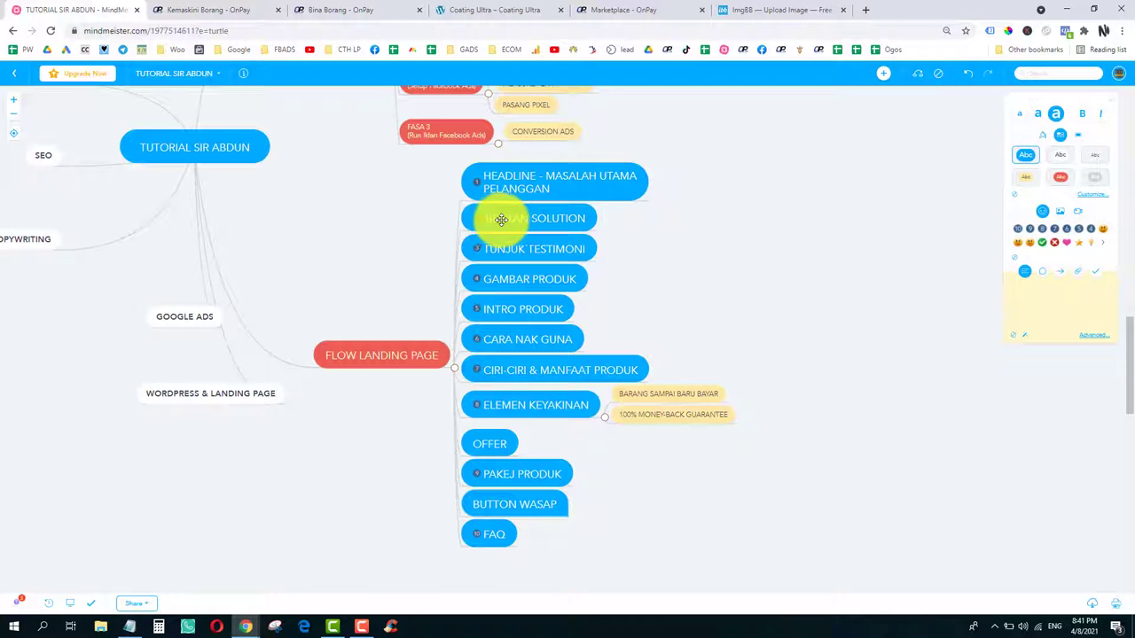
Step: Copy the image address of the "Hasil TERBAIK!! Alhamdulillah.." feedback image on the Coating Ultra page
{"action": "left_click", "coordinate": [508, 11]}
{"action": "scroll", "coordinate": [596, 300], "scroll_direction": "down", "scroll_amount": 7}
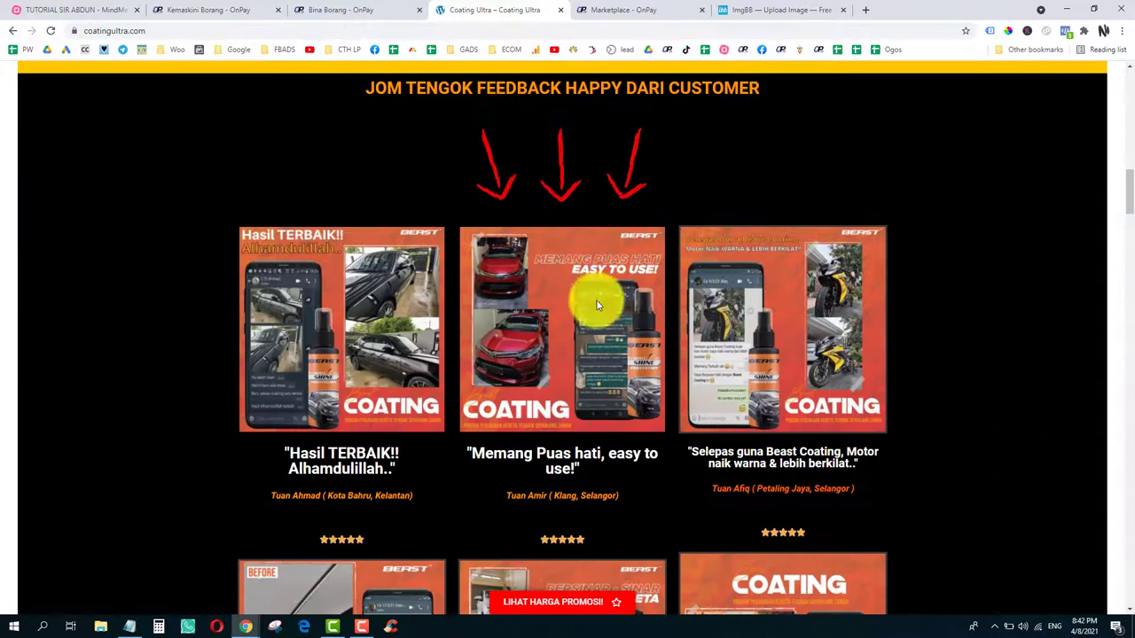
{"action": "right_click", "coordinate": [342, 328]}
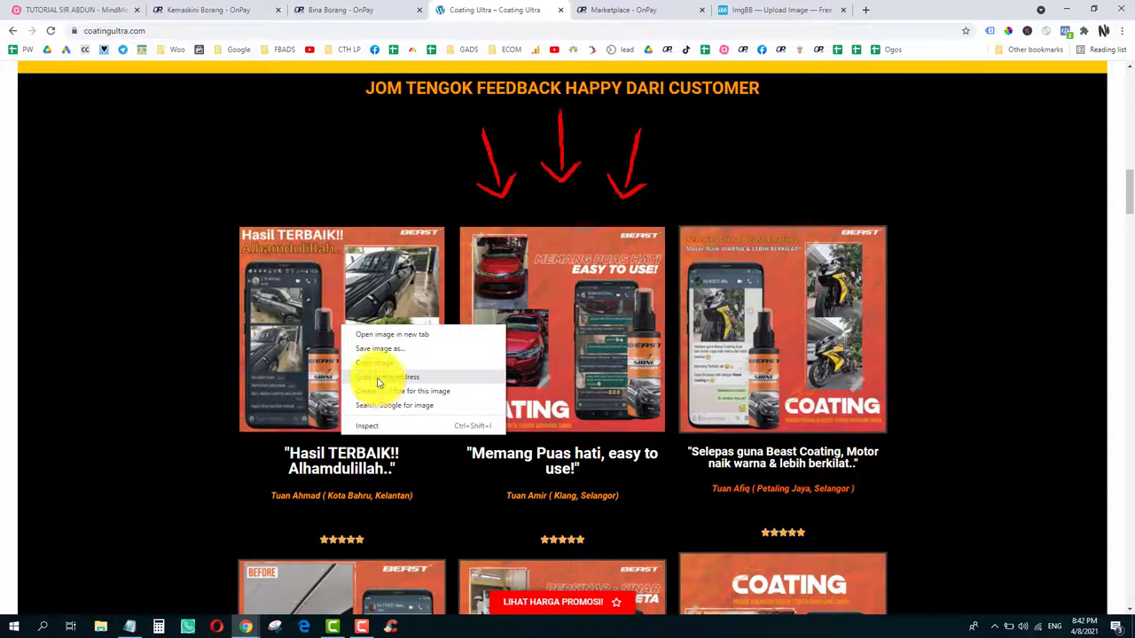
{"action": "left_click", "coordinate": [377, 382]}
Step: Insert the copied "Hasil TERBAIK!! Alhamdulillah.." feedback image into the form text a few blank lines below the customer's name and location
{"action": "left_click", "coordinate": [359, 10]}
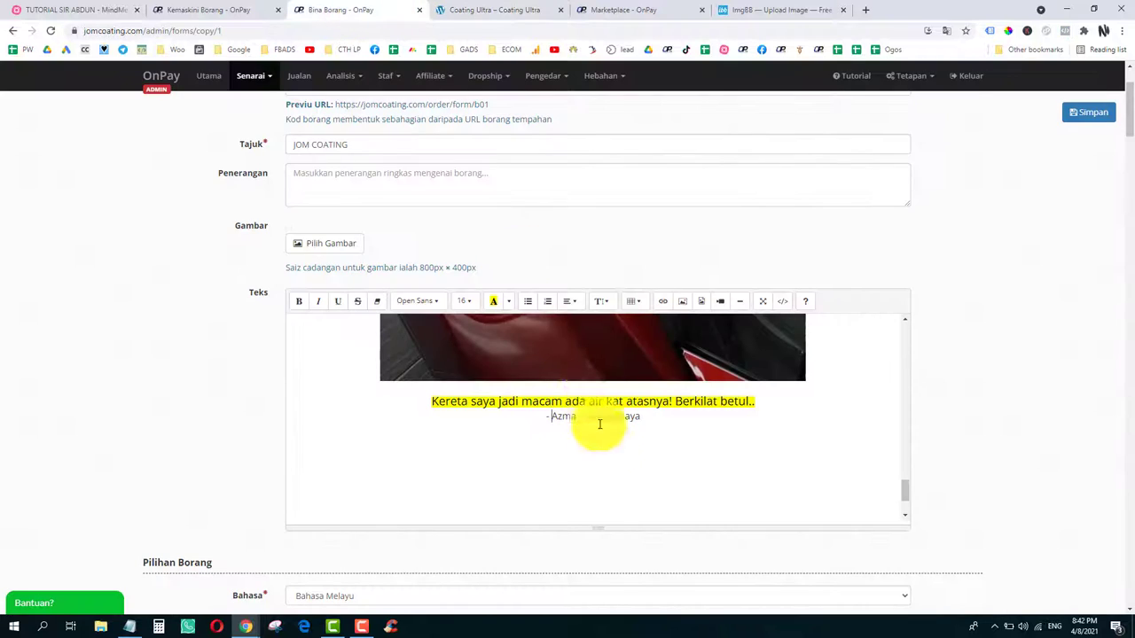
{"action": "left_click", "coordinate": [660, 416]}
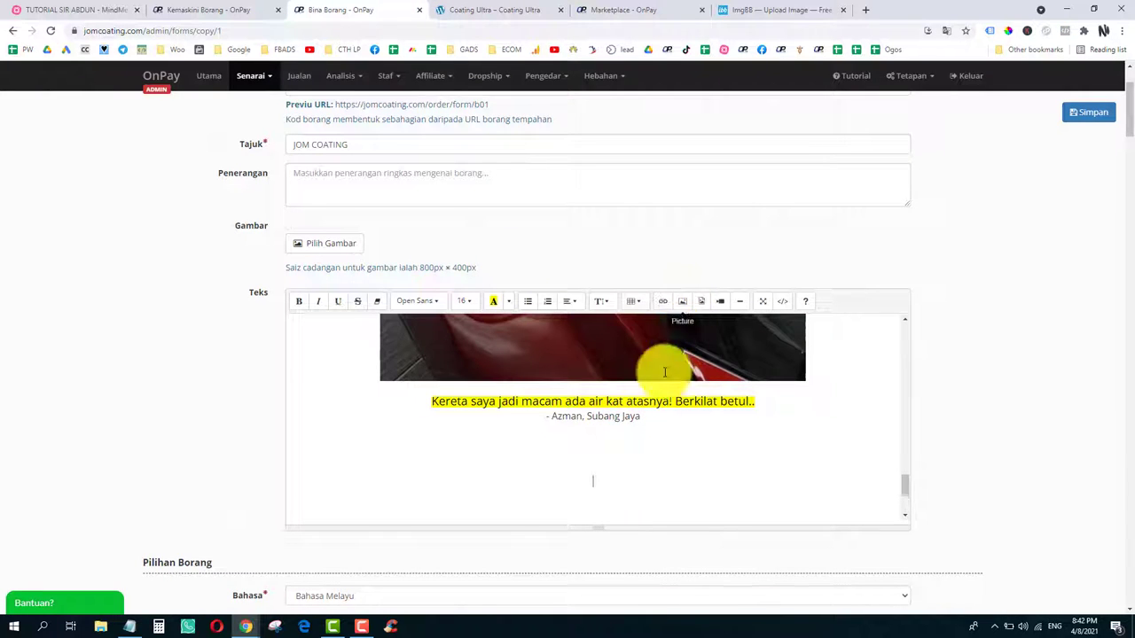
{"action": "scroll", "coordinate": [592, 447], "scroll_direction": "down", "scroll_amount": 1}
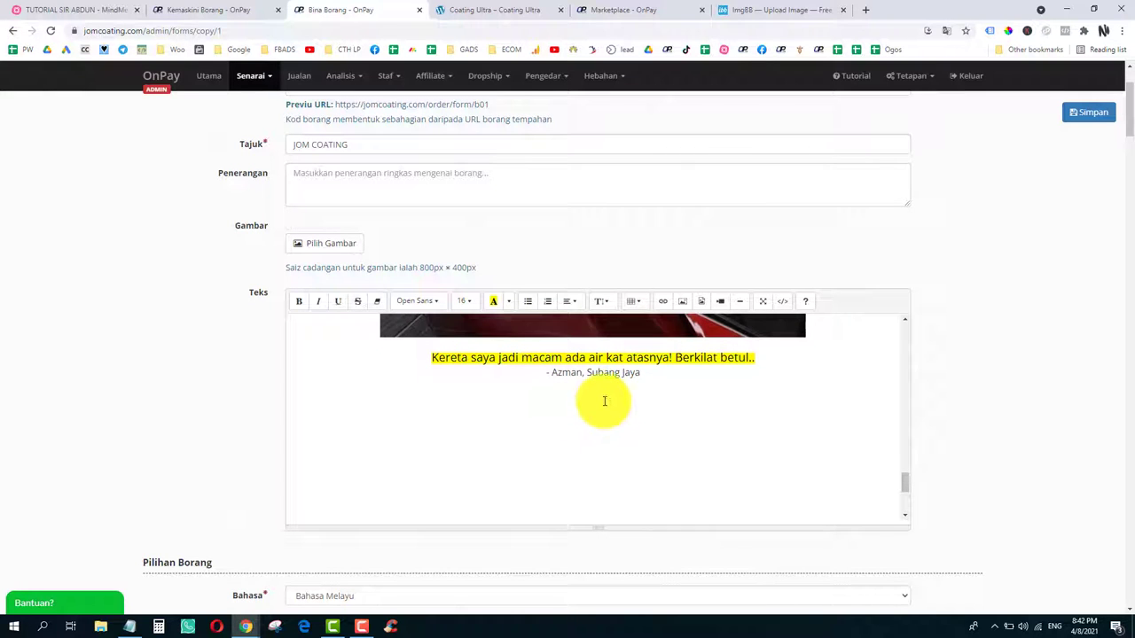
{"action": "left_click", "coordinate": [681, 302]}
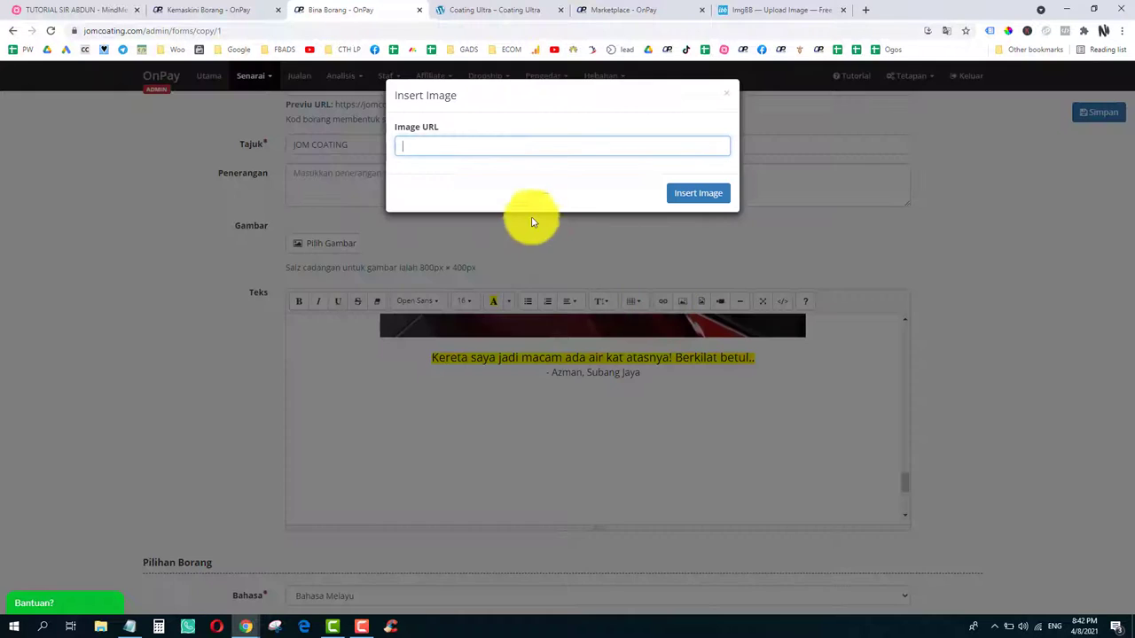
{"action": "key", "text": "ctrl+v"}
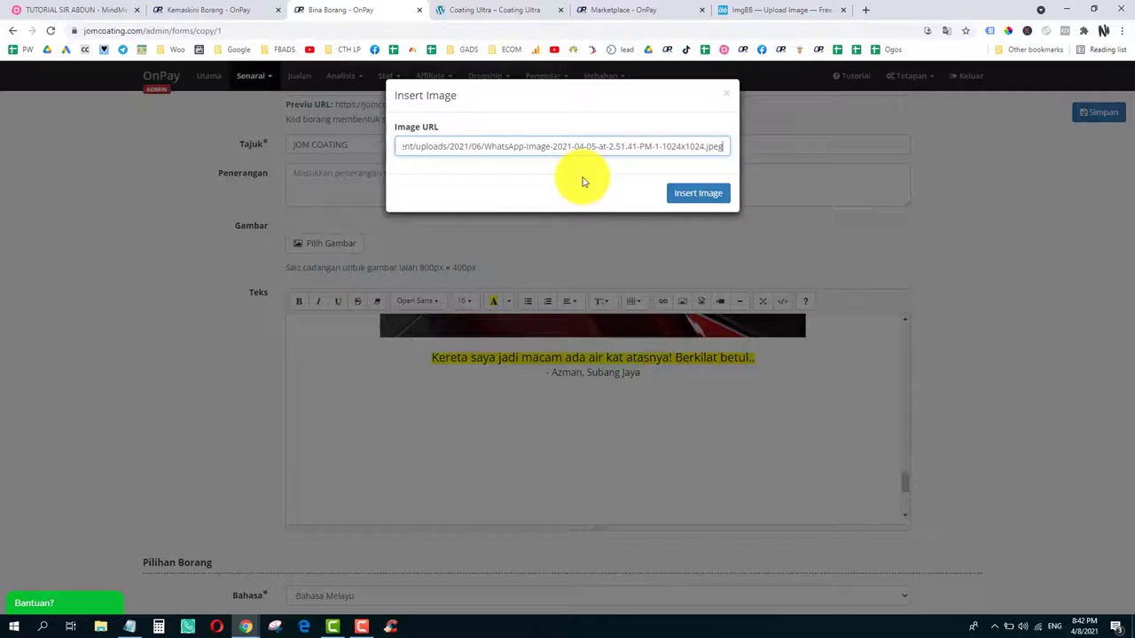
{"action": "left_click", "coordinate": [698, 193]}
{"action": "scroll", "coordinate": [576, 412], "scroll_direction": "down", "scroll_amount": 10}
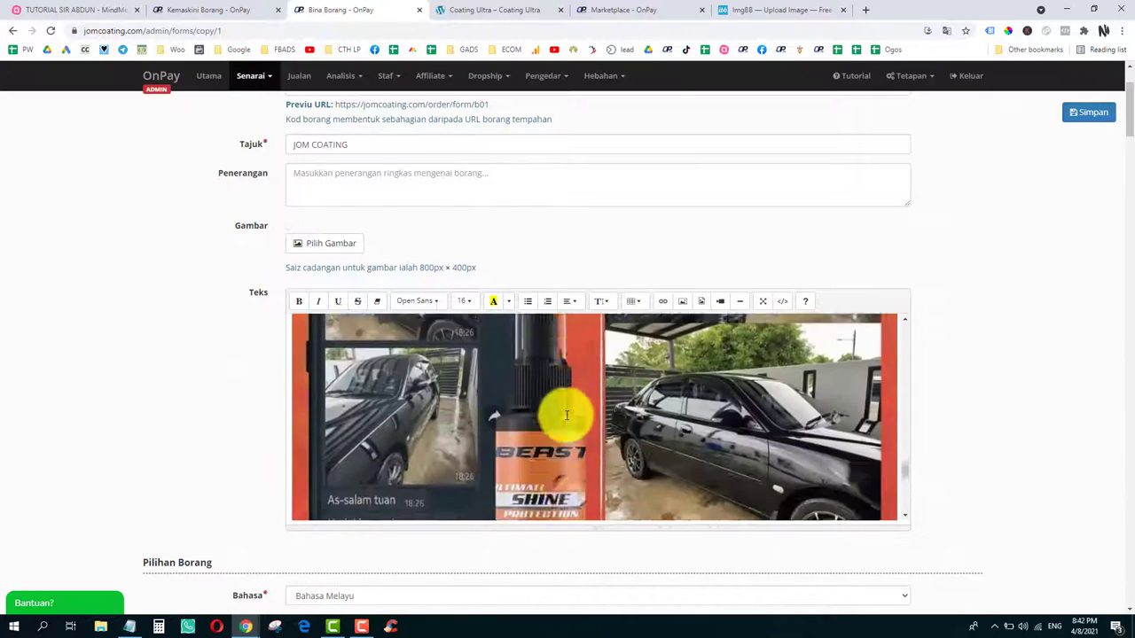
{"action": "scroll", "coordinate": [608, 408], "scroll_direction": "up", "scroll_amount": 3}
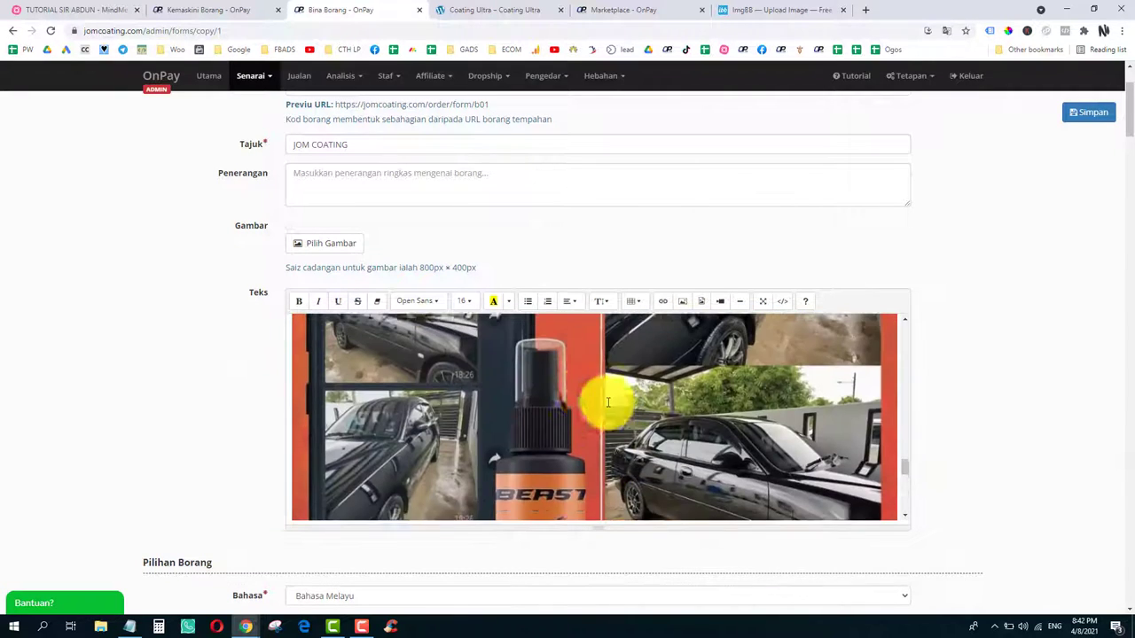
{"action": "scroll", "coordinate": [586, 397], "scroll_direction": "up", "scroll_amount": 5}
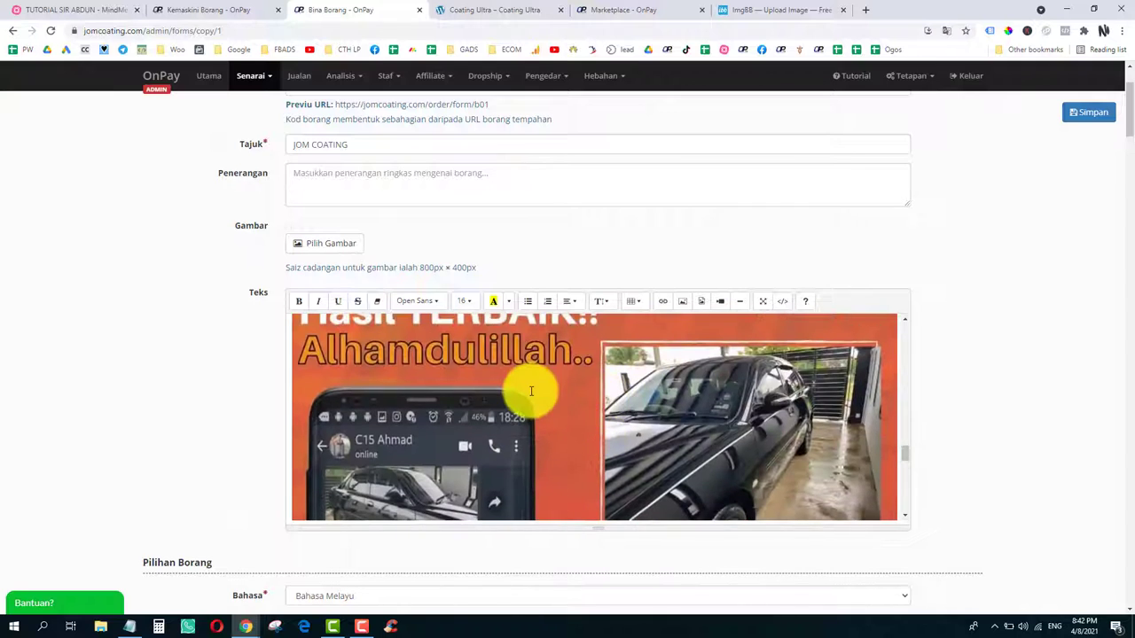
{"action": "scroll", "coordinate": [535, 406], "scroll_direction": "down", "scroll_amount": 4}
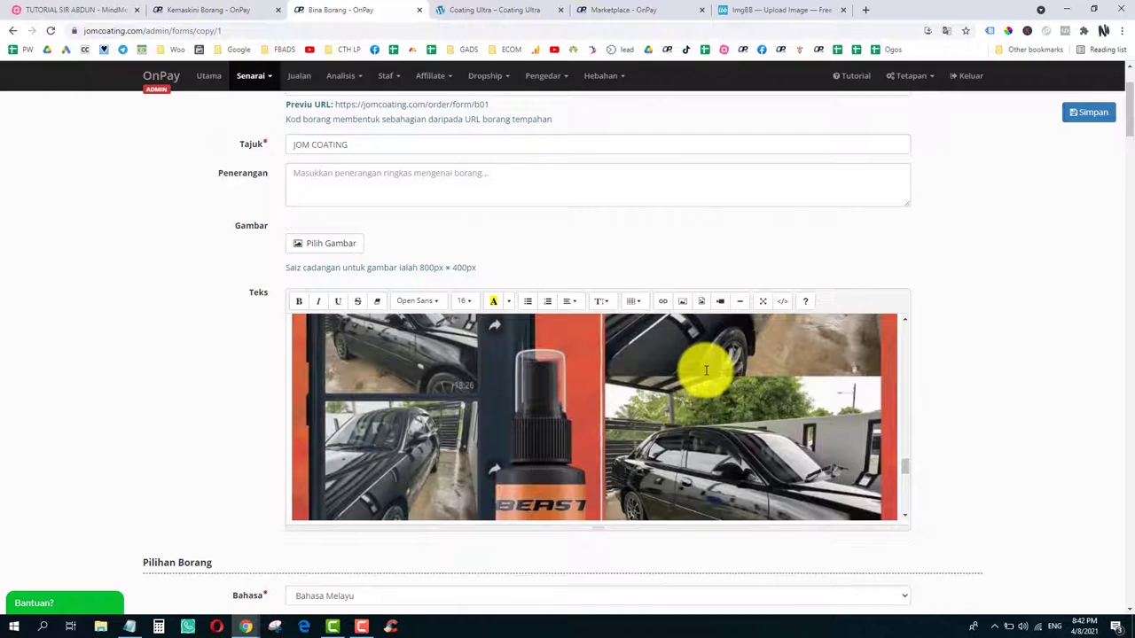
{"action": "scroll", "coordinate": [698, 380], "scroll_direction": "down", "scroll_amount": 5}
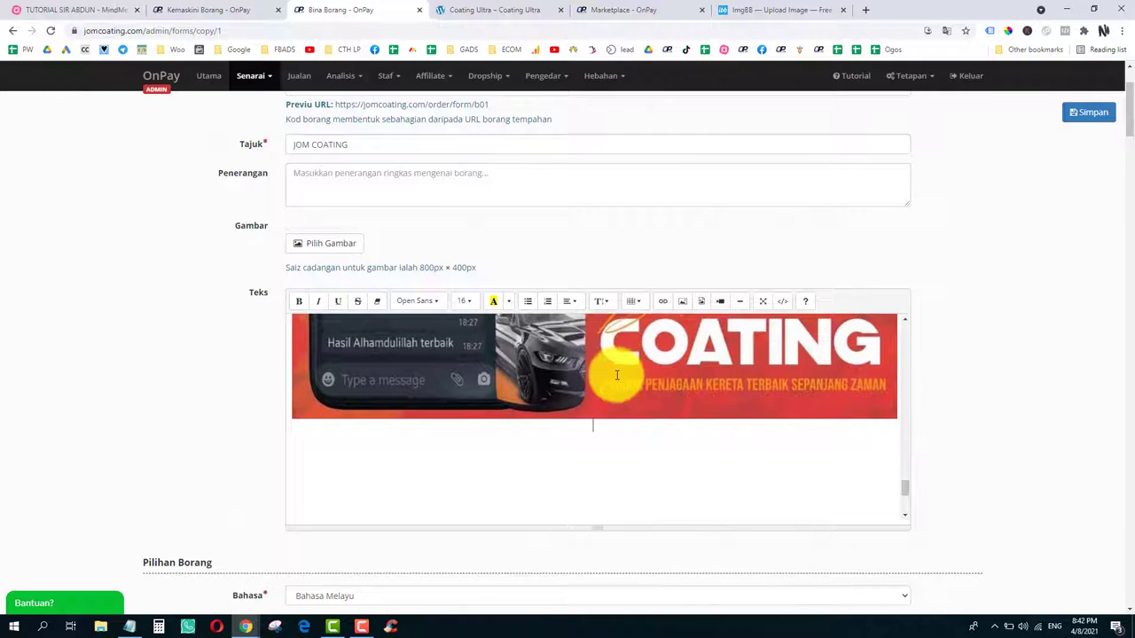
Step: Copy the image address of the "Nampak macam baru, warna jadi kilat balik." feedback image on the Coating Ultra page
{"action": "left_click", "coordinate": [518, 14]}
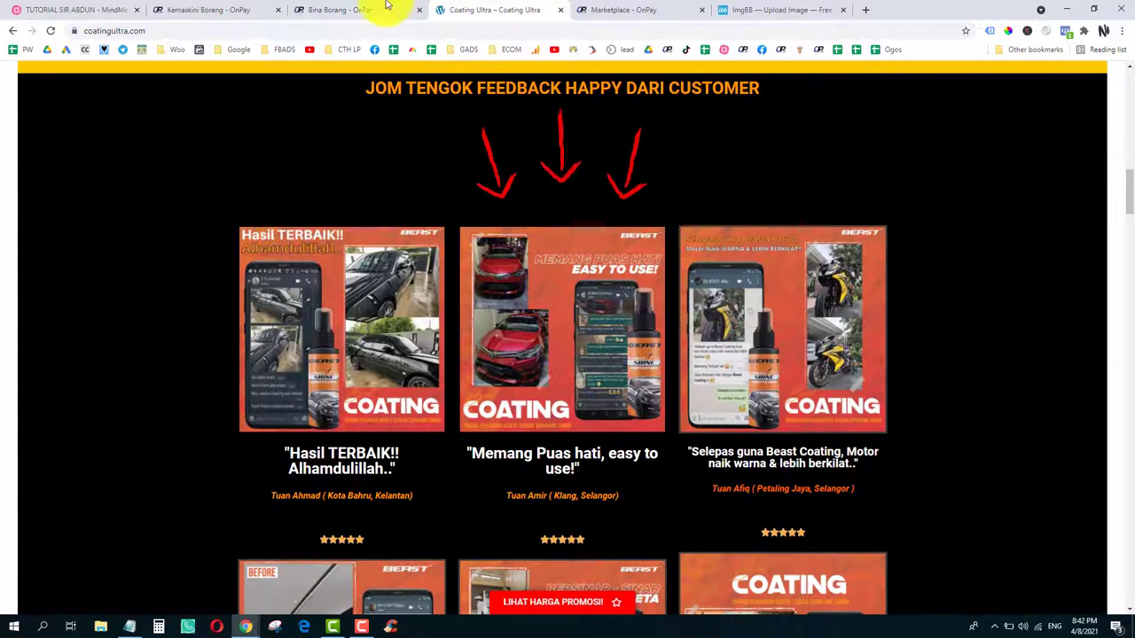
{"action": "scroll", "coordinate": [603, 322], "scroll_direction": "down", "scroll_amount": 3}
{"action": "right_click", "coordinate": [795, 327]}
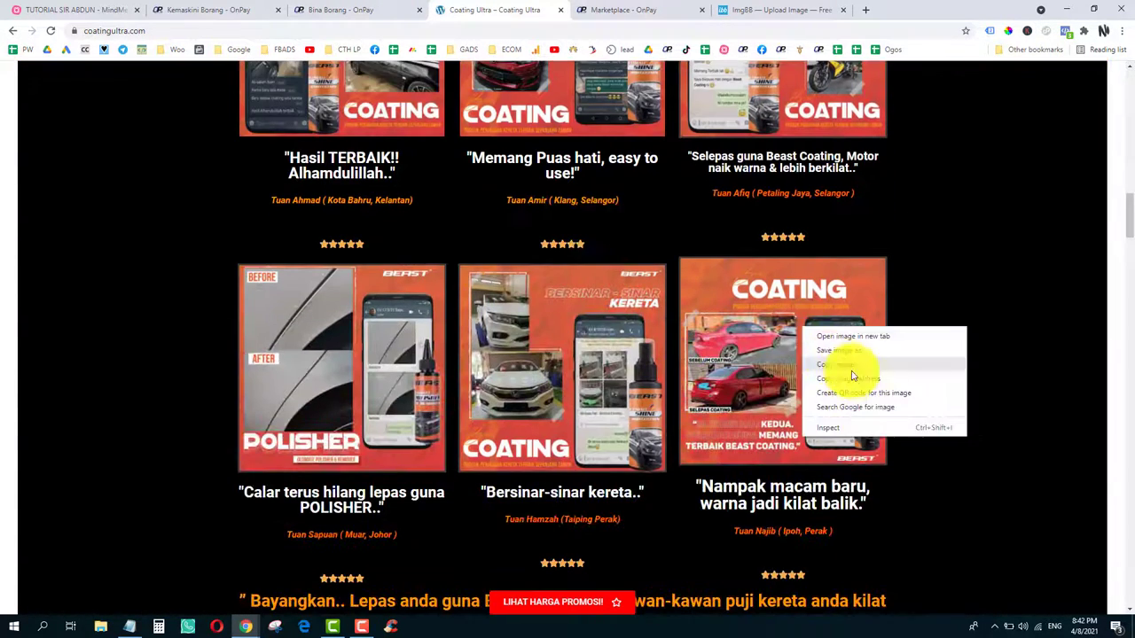
{"action": "left_click", "coordinate": [848, 372]}
Step: Insert the copied red car feedback image from its address below the "Hasil TERBAIK!!" image in the OnPay form
{"action": "left_click", "coordinate": [342, 9]}
{"action": "left_click", "coordinate": [591, 430]}
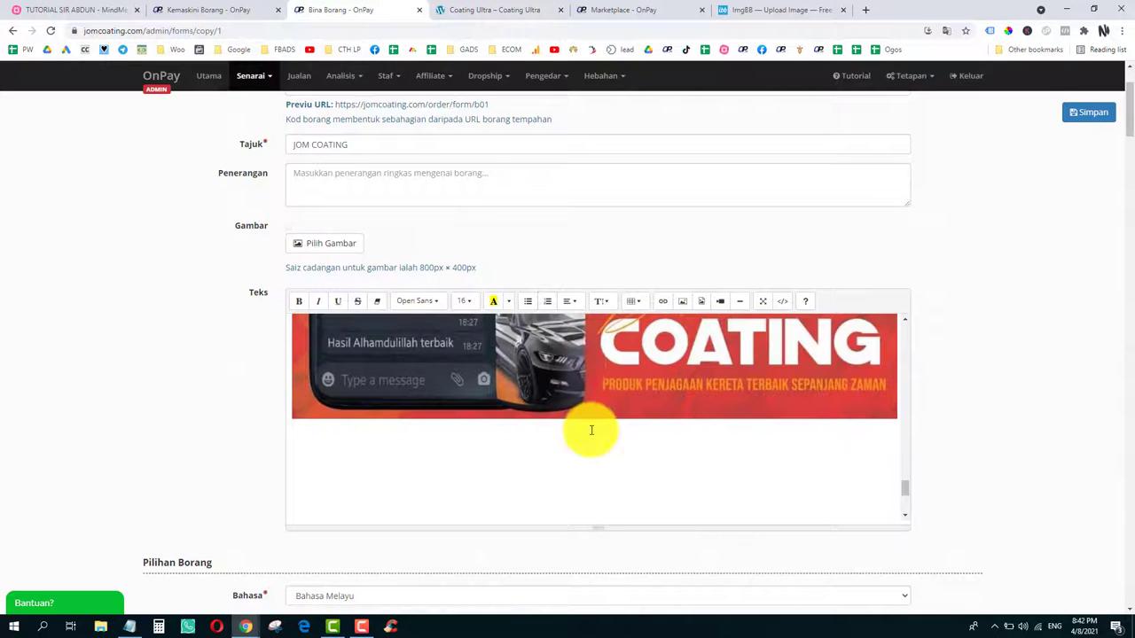
{"action": "left_click", "coordinate": [681, 300]}
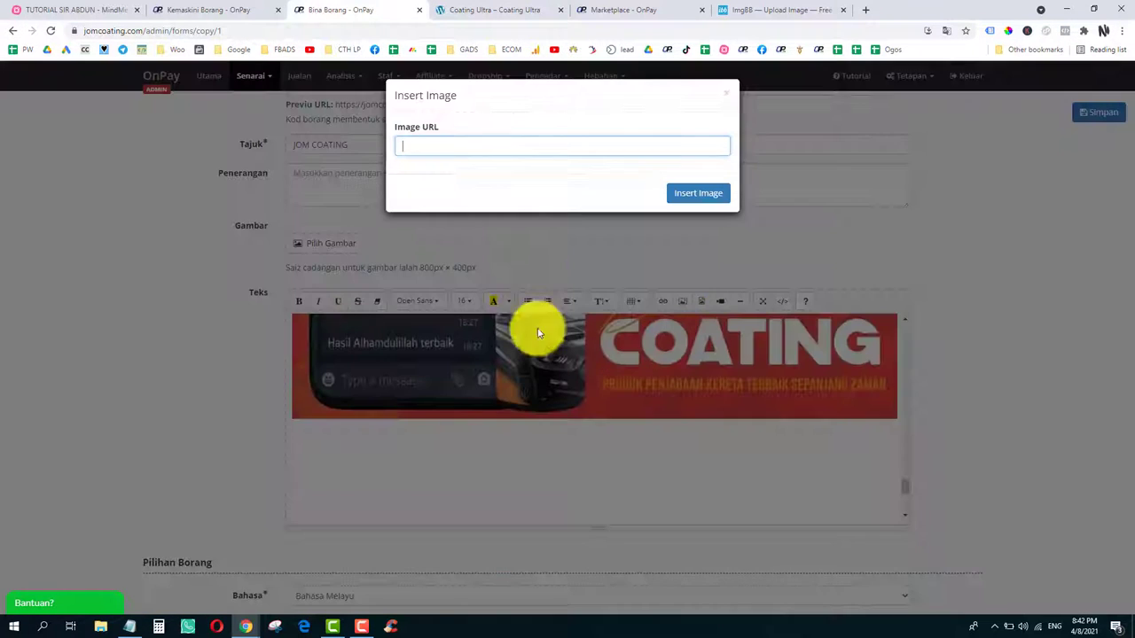
{"action": "key", "text": "ctrl+v"}
{"action": "left_click", "coordinate": [698, 194]}
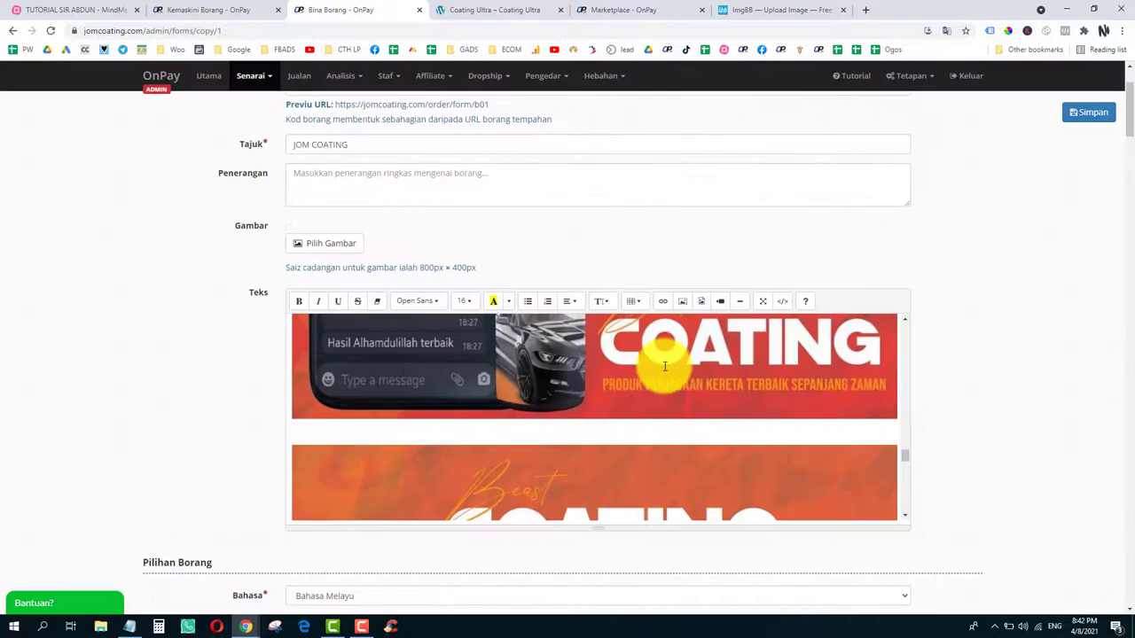
{"action": "scroll", "coordinate": [663, 366], "scroll_direction": "down", "scroll_amount": 6}
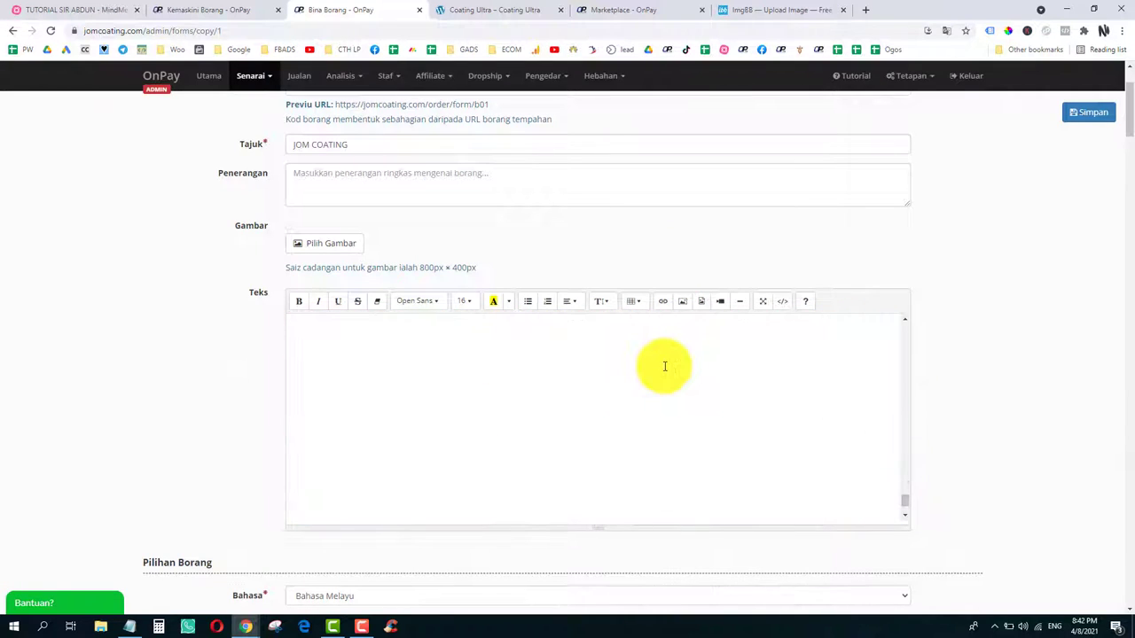
Step: Check the landing page flow in the mind map and copy the whole "Bayangkan.. Lepas anda guna Beast Coating" line from the Coating Ultra page
{"action": "left_click", "coordinate": [611, 11]}
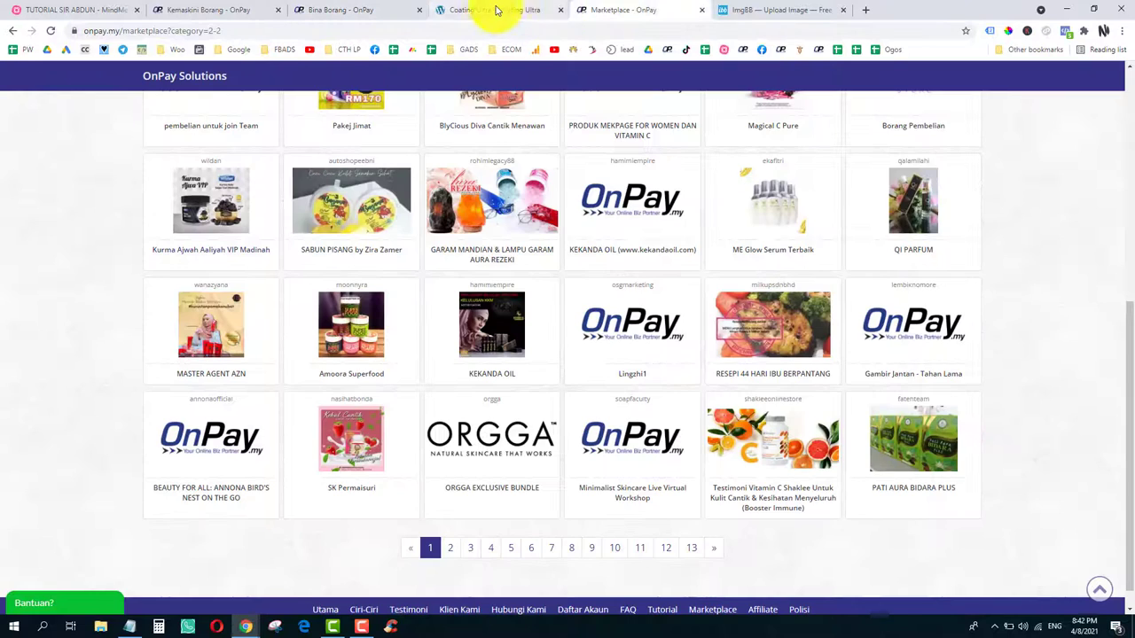
{"action": "left_click", "coordinate": [493, 11]}
{"action": "scroll", "coordinate": [520, 279], "scroll_direction": "down", "scroll_amount": 3}
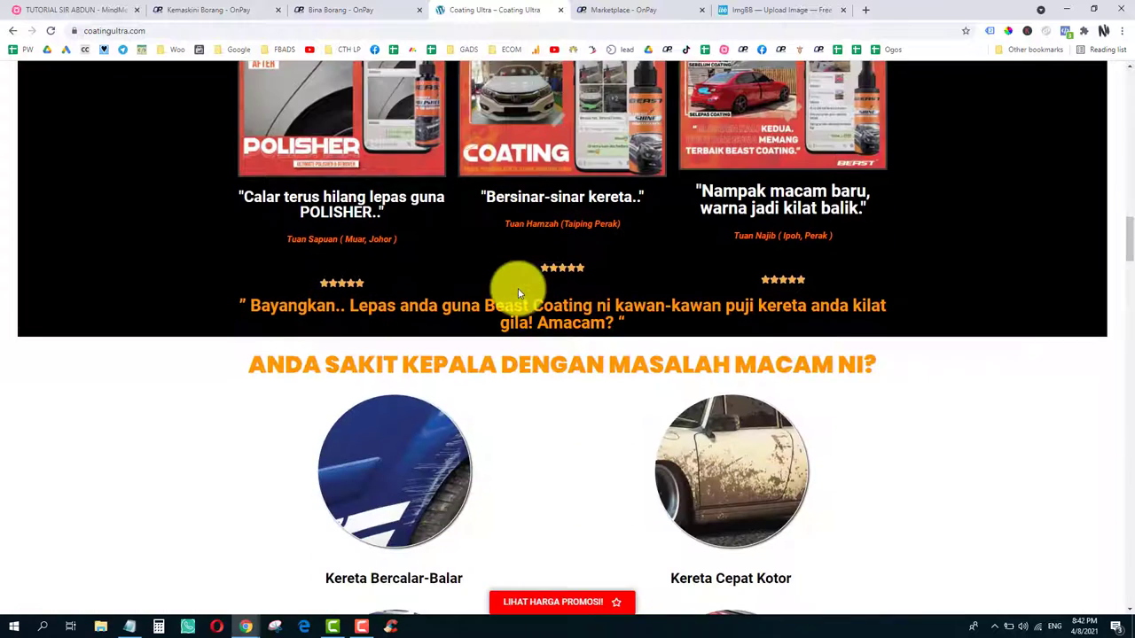
{"action": "left_click", "coordinate": [127, 7]}
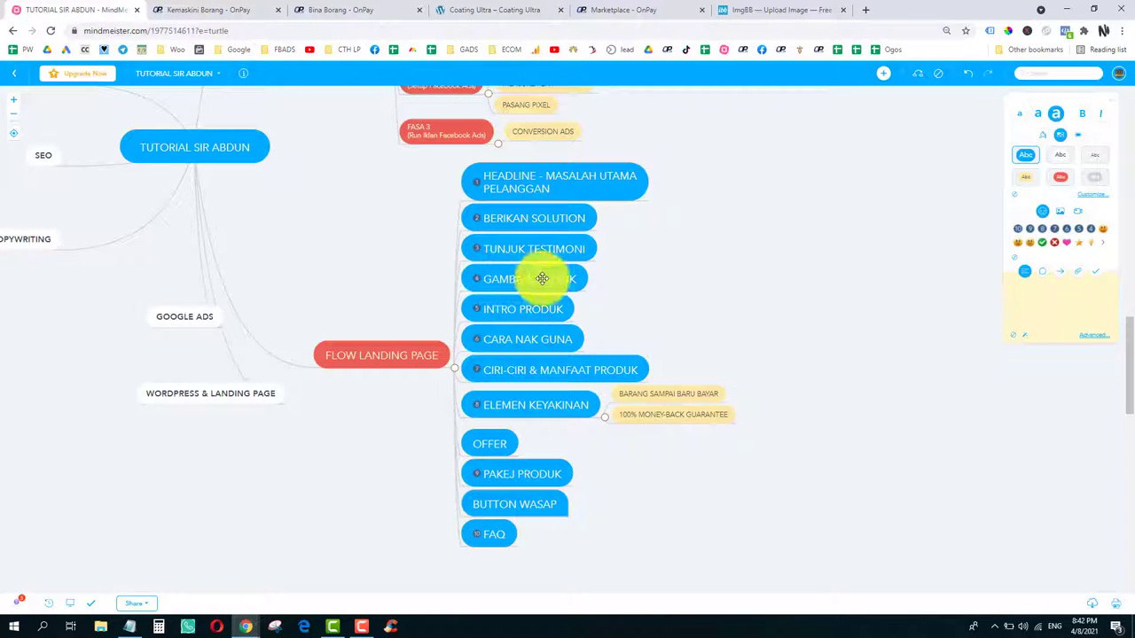
{"action": "left_click", "coordinate": [481, 10]}
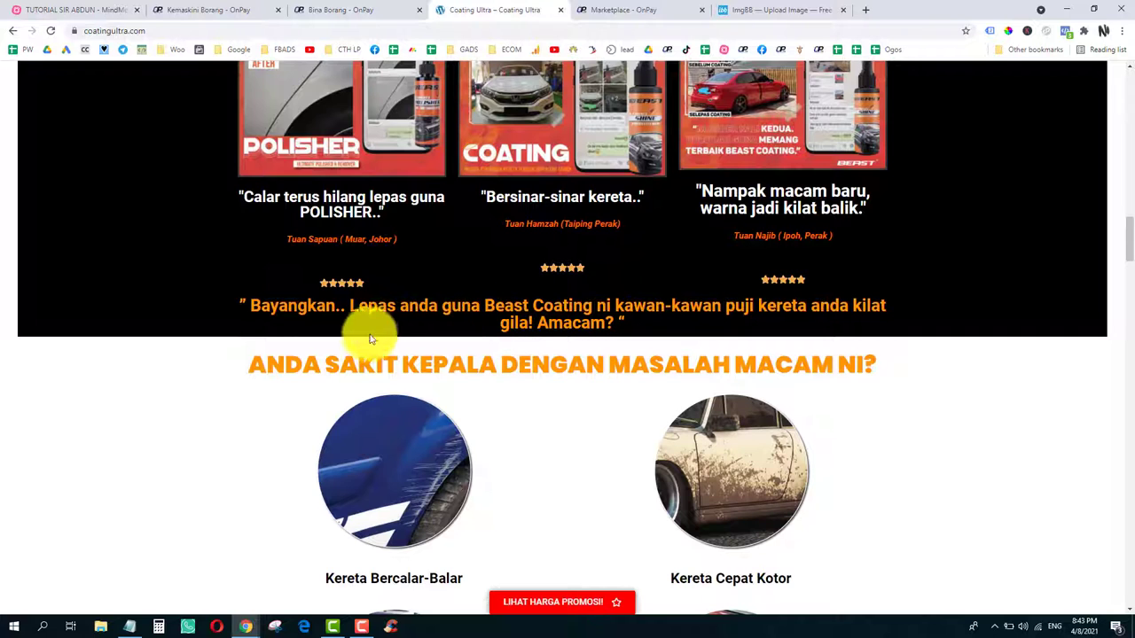
{"action": "left_click_drag", "start_coordinate": [241, 304], "coordinate": [632, 326]}
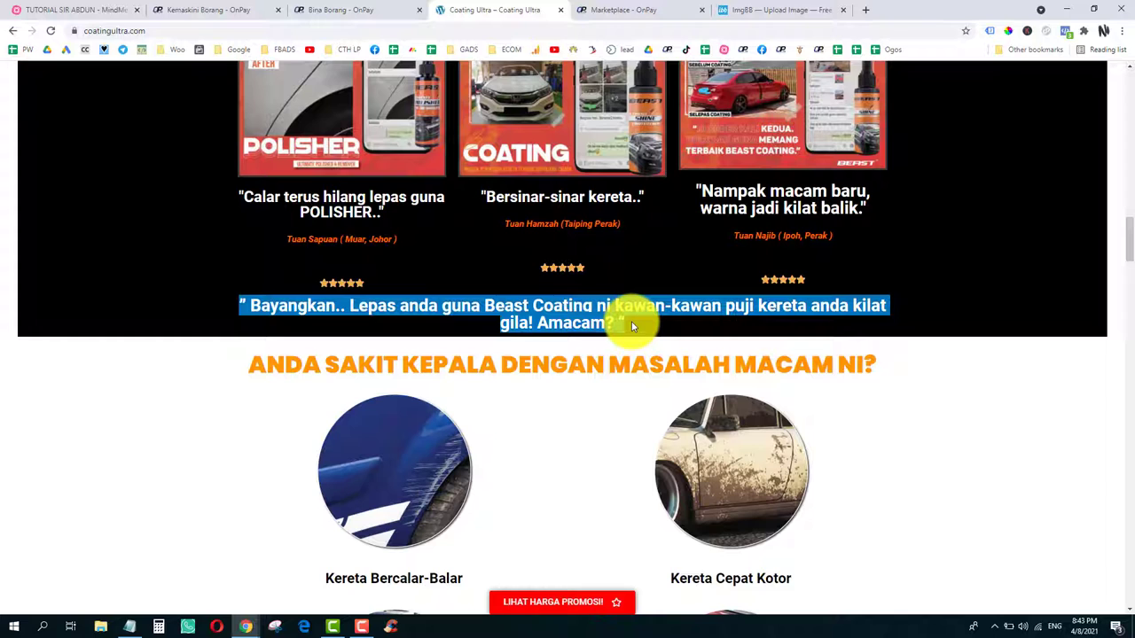
Step: Paste the "Bayangkan.." line as plain text below the second feedback image in the OnPay form
{"action": "left_click", "coordinate": [314, 10]}
{"action": "left_click", "coordinate": [524, 384]}
{"action": "key", "text": "ctrl+v"}
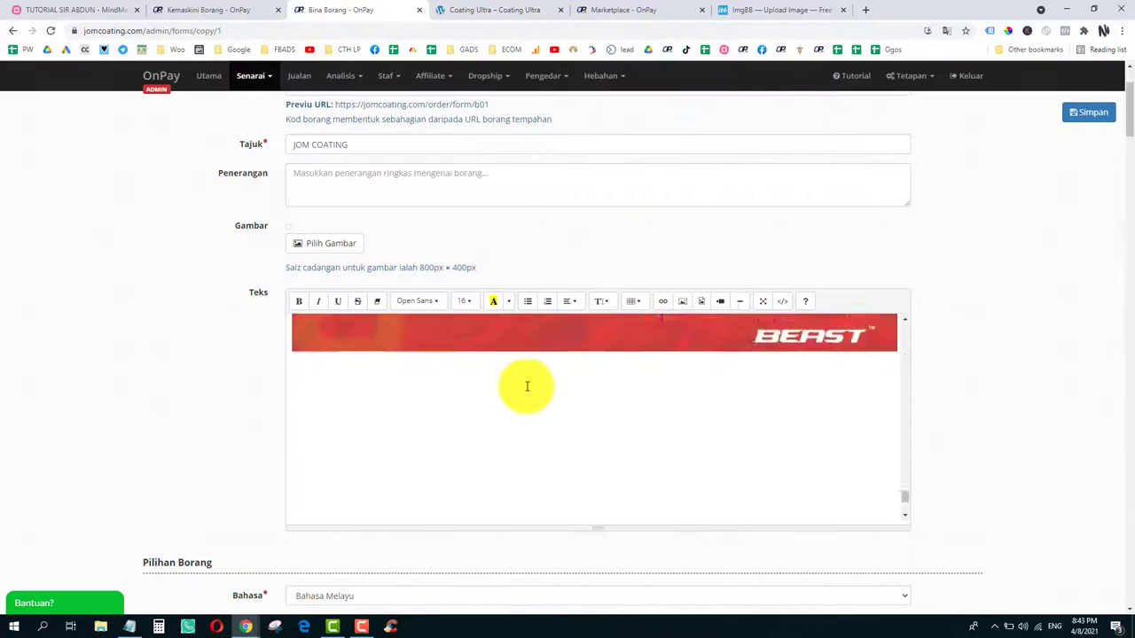
{"action": "right_click", "coordinate": [596, 380]}
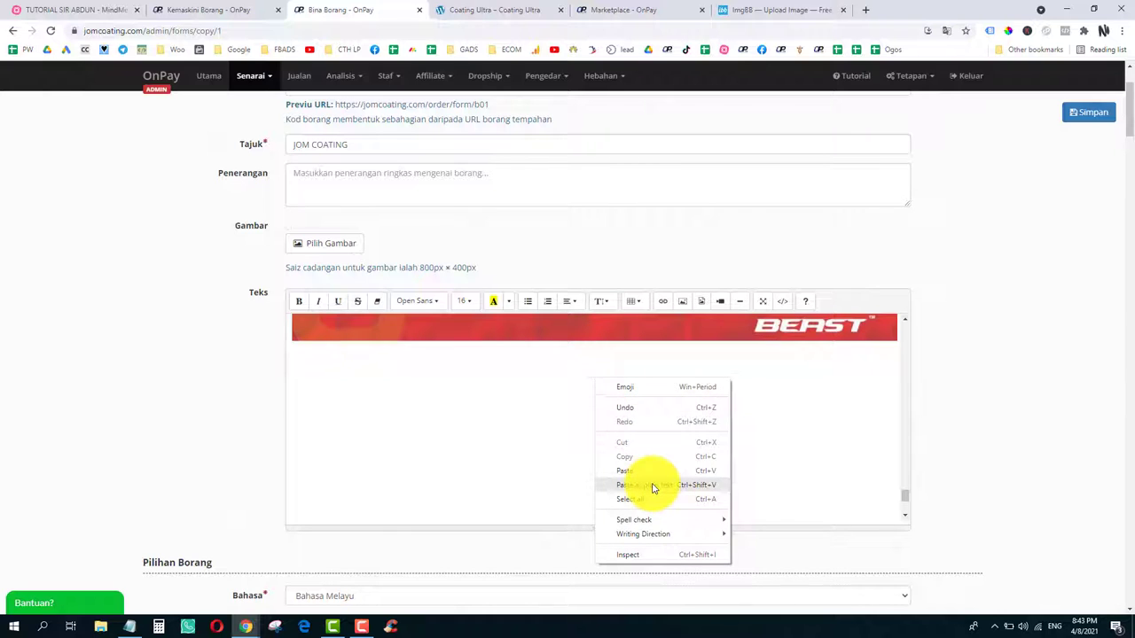
{"action": "left_click", "coordinate": [653, 487]}
Step: Format the "Bayangkan.." line with a yellow highlight, font size 24 and bold
{"action": "triple_click", "coordinate": [638, 378]}
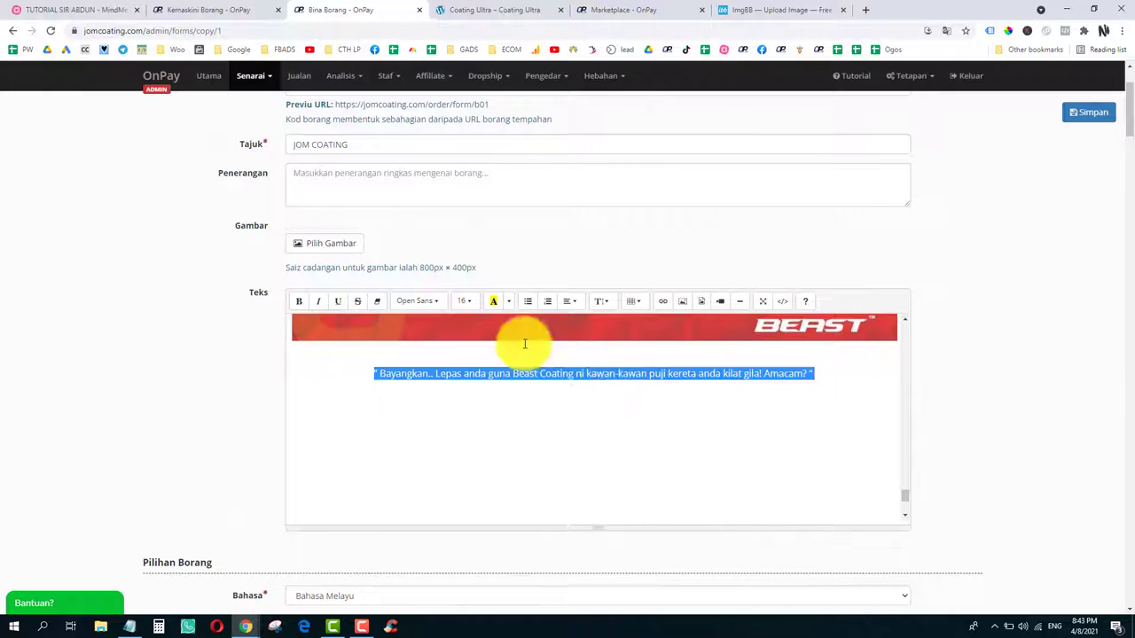
{"action": "left_click", "coordinate": [510, 305]}
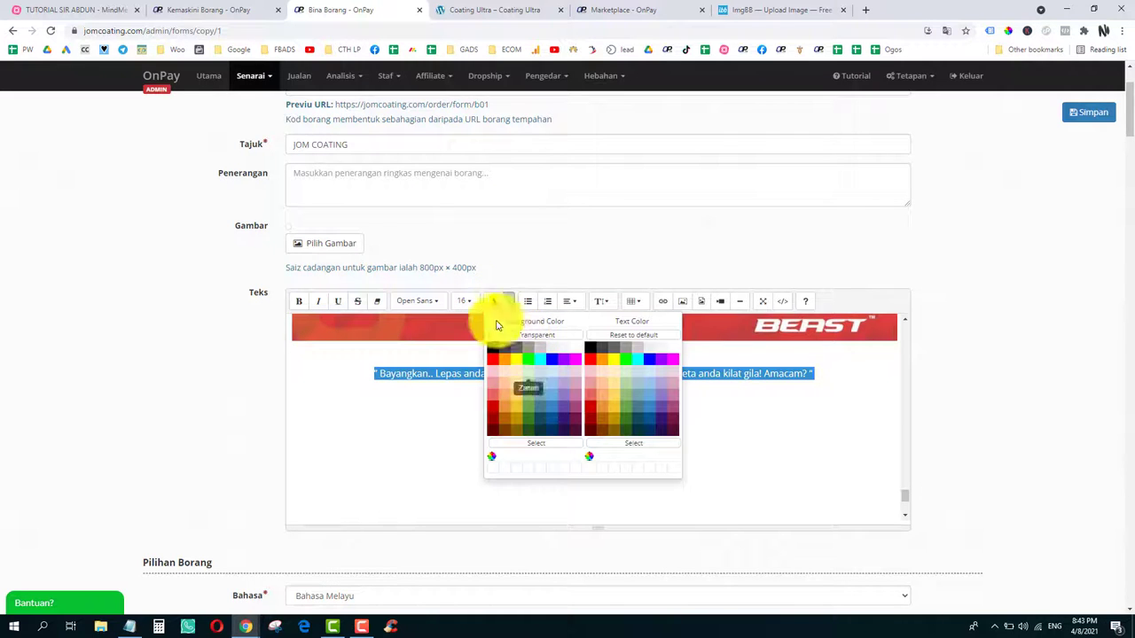
{"action": "left_click", "coordinate": [475, 304]}
{"action": "left_click", "coordinate": [487, 485]}
{"action": "left_click", "coordinate": [603, 420]}
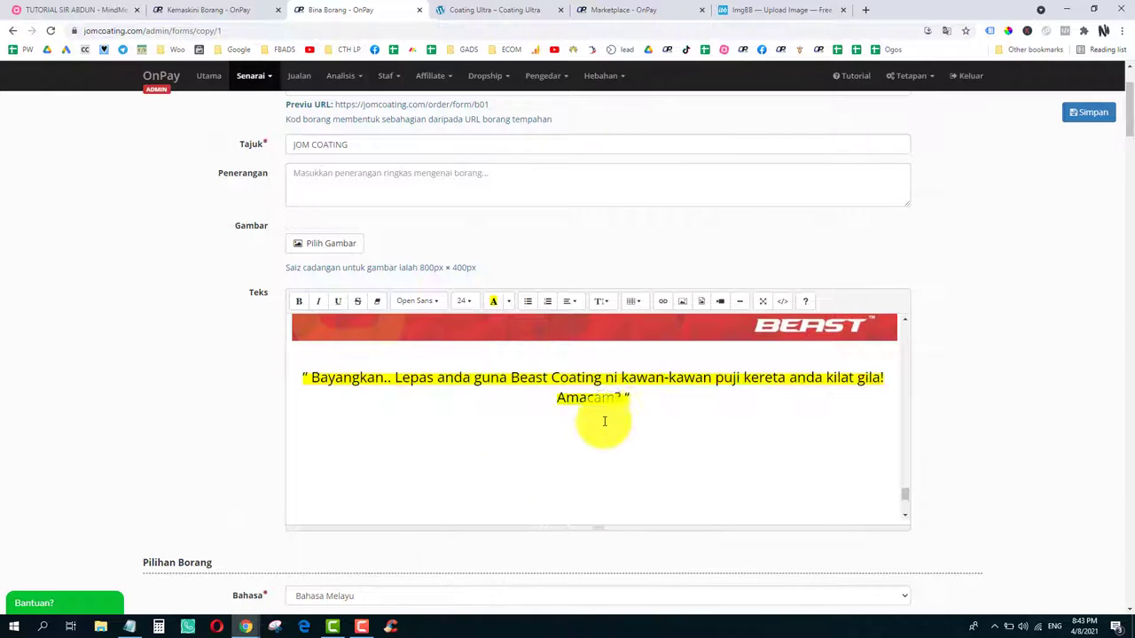
{"action": "left_click_drag", "start_coordinate": [661, 411], "coordinate": [301, 378]}
{"action": "left_click", "coordinate": [299, 301]}
{"action": "left_click", "coordinate": [484, 376]}
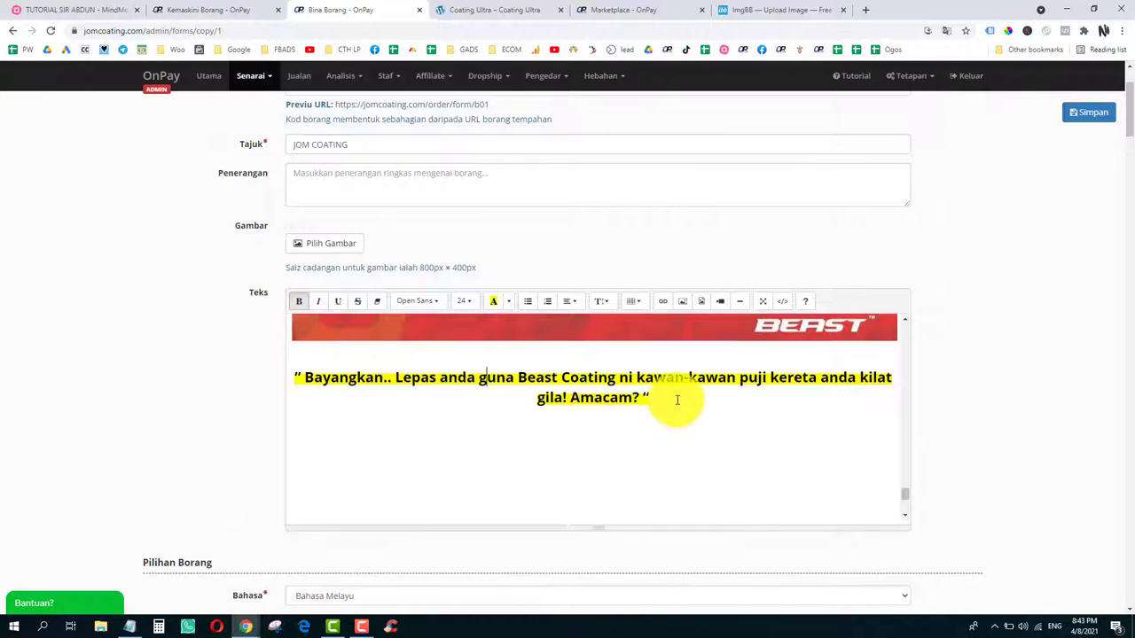
Step: Copy the image address of the picture showing the three BEAST bottles and boxes on the Coating Ultra page
{"action": "left_click", "coordinate": [452, 10]}
{"action": "scroll", "coordinate": [483, 368], "scroll_direction": "down", "scroll_amount": 5}
{"action": "scroll", "coordinate": [494, 363], "scroll_direction": "down", "scroll_amount": 3}
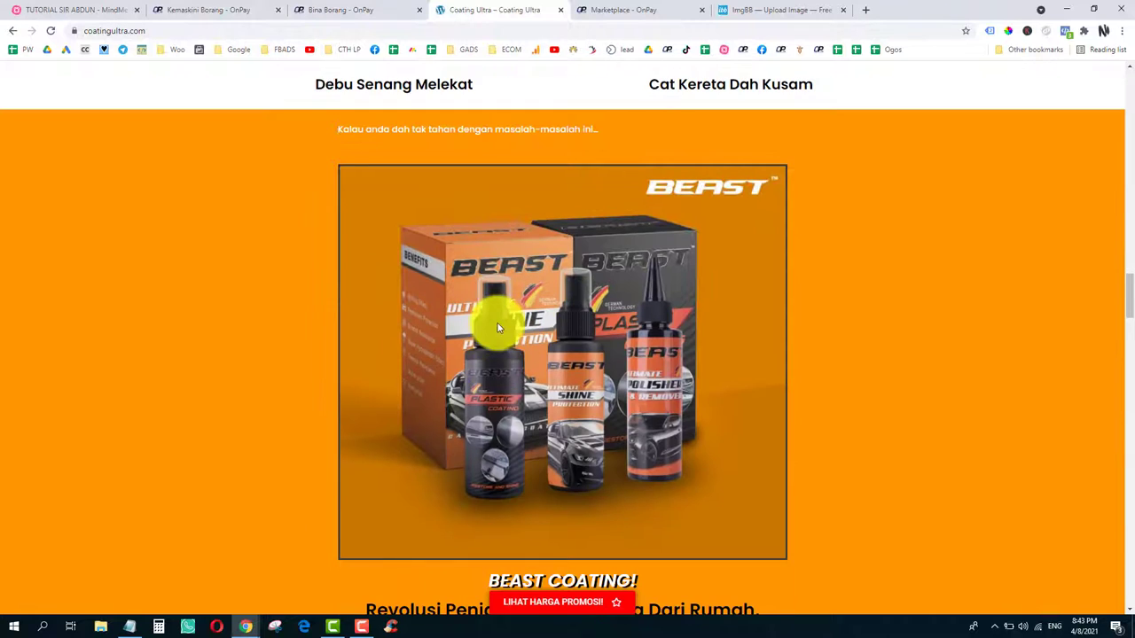
{"action": "right_click", "coordinate": [502, 315]}
{"action": "left_click", "coordinate": [539, 379]}
Step: Insert the BEAST product picture from its copied image address below the "Bayangkan.." line in the OnPay form
{"action": "left_click", "coordinate": [339, 10]}
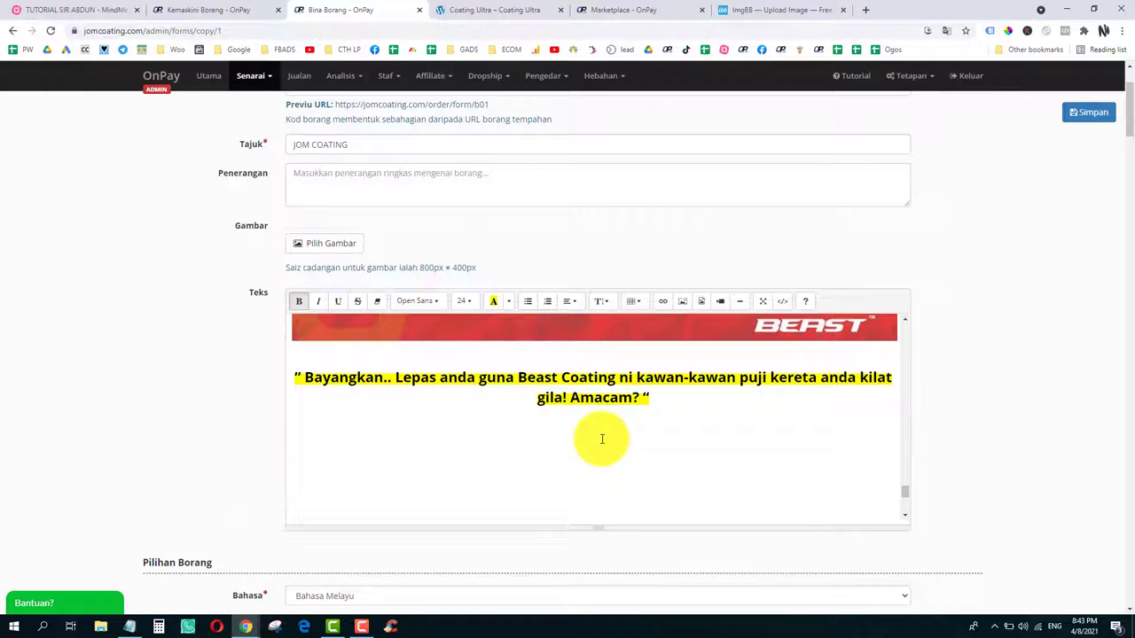
{"action": "type", "text": "https://coatingultra.com/wp-content/uploads/2021/07/3-produl-1-1024x901.jpeg"}
{"action": "key", "text": "ctrl+z"}
{"action": "left_click", "coordinate": [684, 303]}
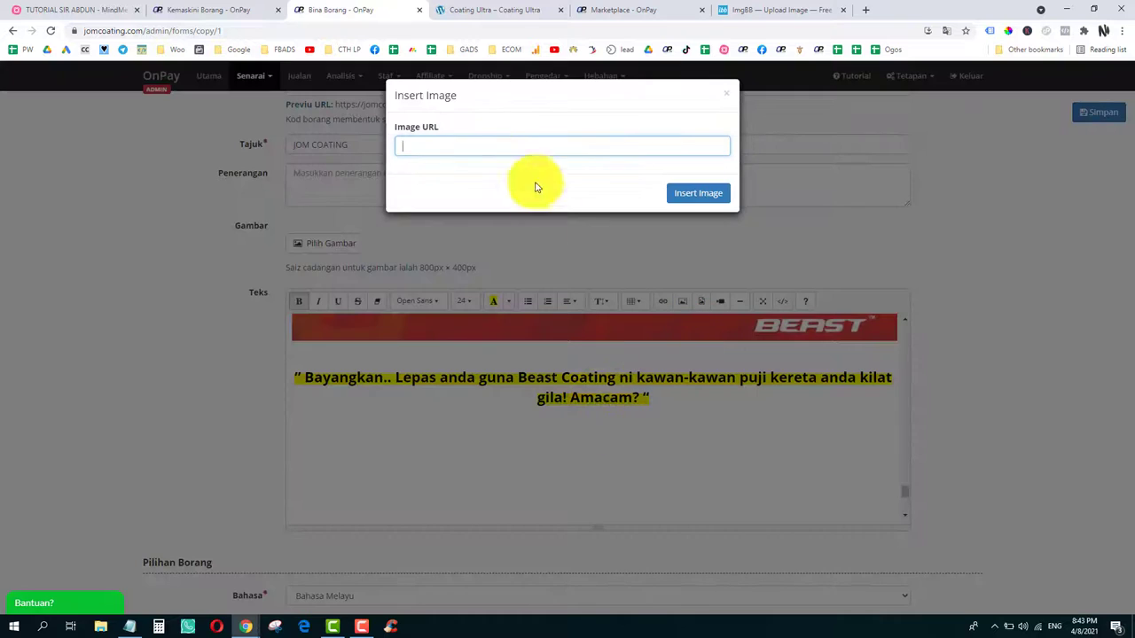
{"action": "left_click", "coordinate": [695, 193]}
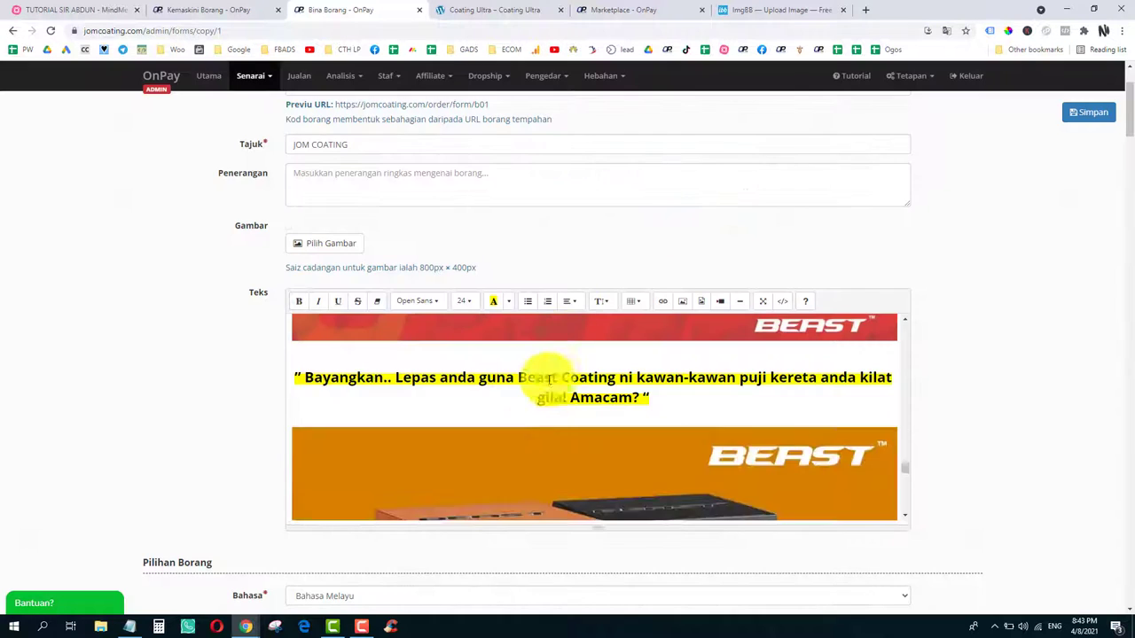
{"action": "scroll", "coordinate": [526, 432], "scroll_direction": "down", "scroll_amount": 3}
{"action": "scroll", "coordinate": [527, 432], "scroll_direction": "down", "scroll_amount": 2}
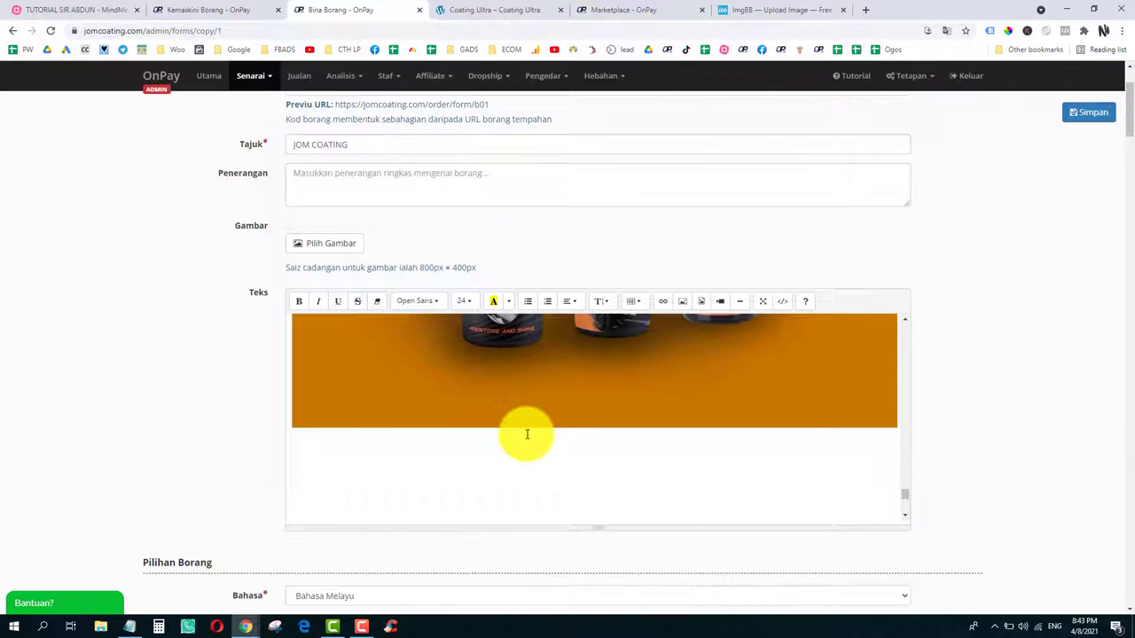
Step: Copy the product introduction from "BEAST COATING!" through "(dan kena cat baru!)" on the Coating Ultra page and return to the OnPay form
{"action": "left_click", "coordinate": [465, 10]}
{"action": "scroll", "coordinate": [512, 354], "scroll_direction": "down", "scroll_amount": 4}
{"action": "scroll", "coordinate": [512, 354], "scroll_direction": "down", "scroll_amount": 1}
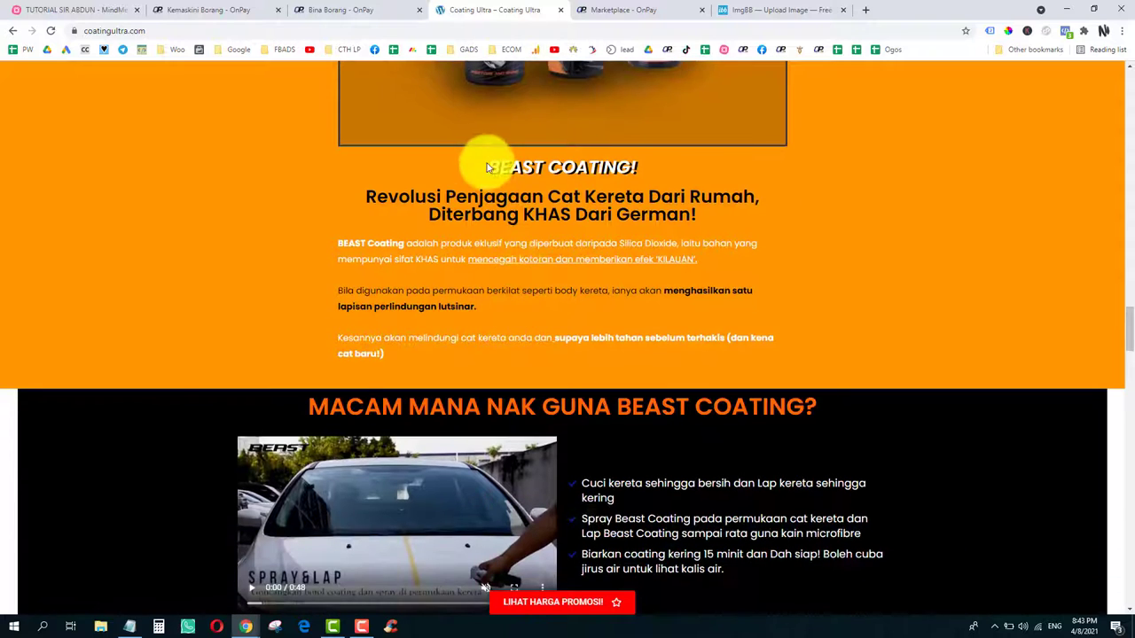
{"action": "left_click_drag", "start_coordinate": [482, 162], "coordinate": [471, 370]}
{"action": "key", "text": "ctrl+c"}
{"action": "left_click", "coordinate": [76, 9]}
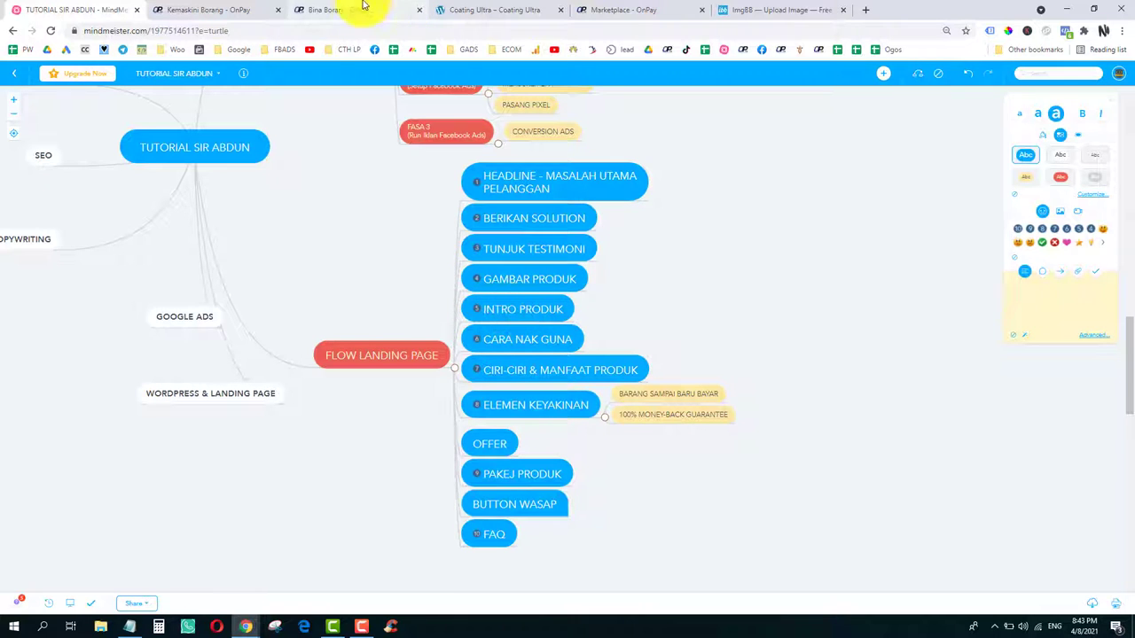
{"action": "left_click", "coordinate": [494, 10]}
{"action": "left_click", "coordinate": [332, 7]}
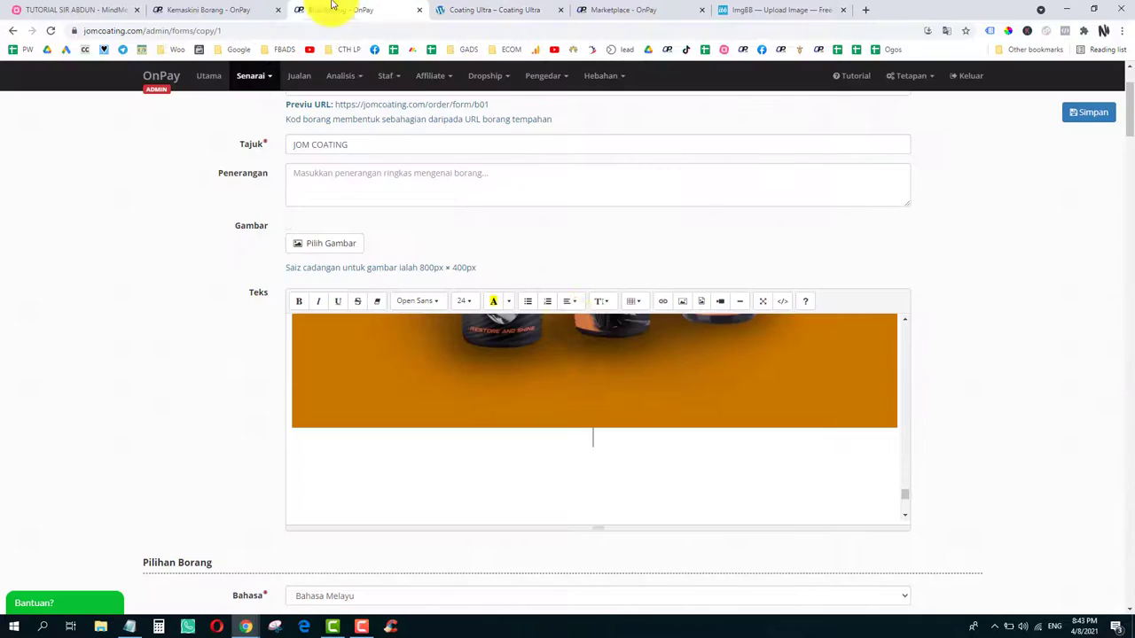
Step: Paste the copied product introduction as plain text below the BEAST product picture in the form text
{"action": "left_click", "coordinate": [620, 426]}
{"action": "scroll", "coordinate": [616, 422], "scroll_direction": "down", "scroll_amount": 1}
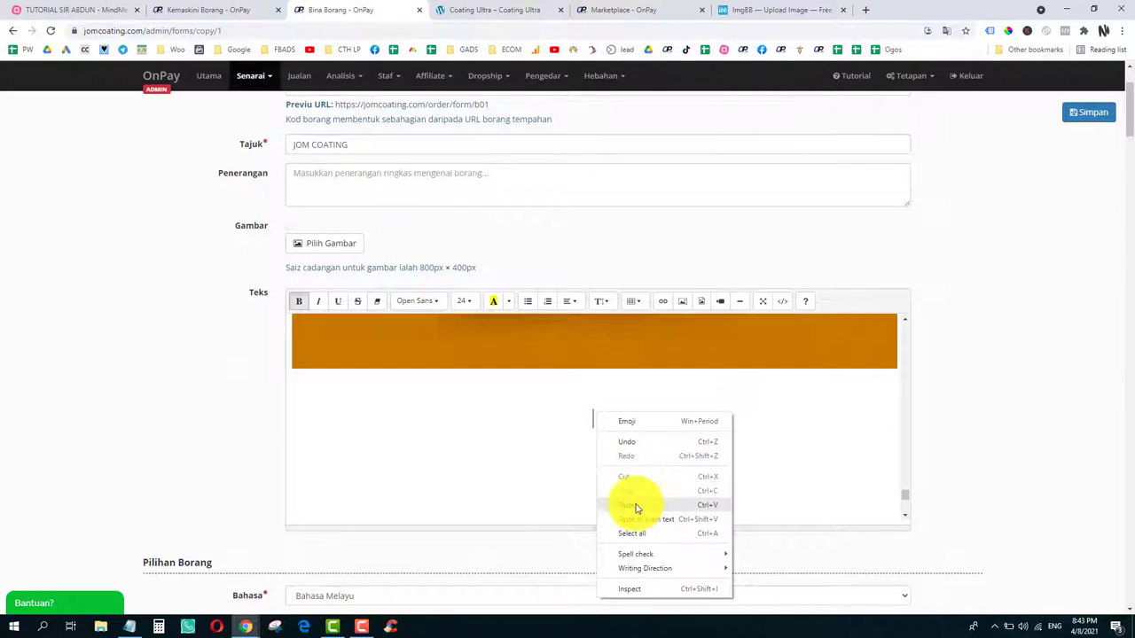
{"action": "left_click", "coordinate": [636, 504]}
{"action": "key", "text": "ctrl+z"}
{"action": "right_click", "coordinate": [588, 390]}
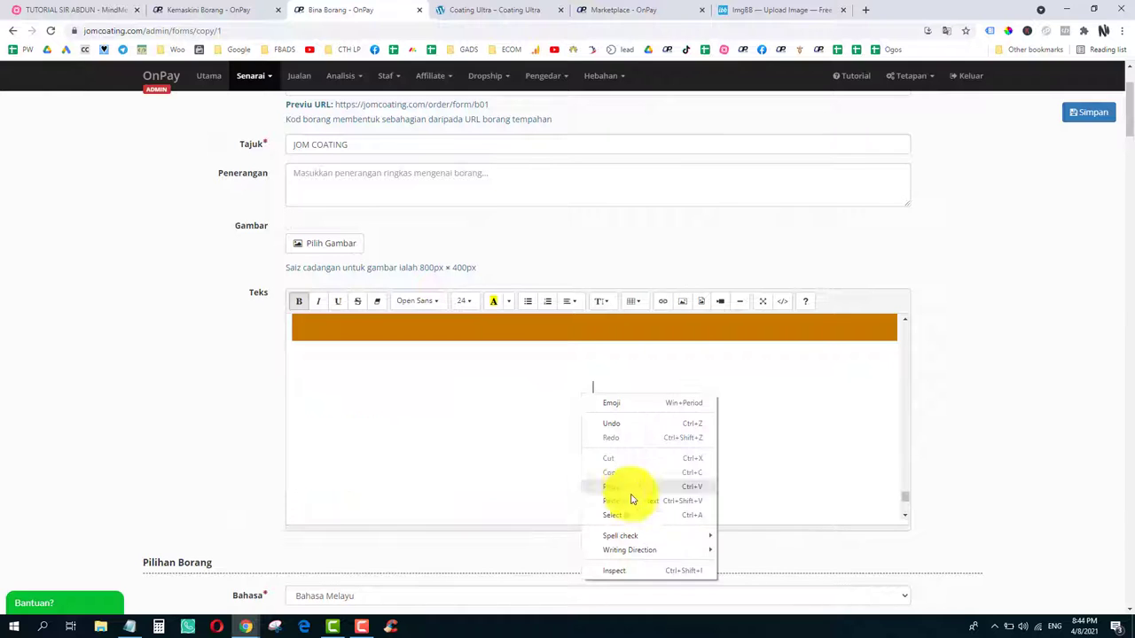
{"action": "left_click", "coordinate": [633, 500]}
{"action": "scroll", "coordinate": [525, 423], "scroll_direction": "up", "scroll_amount": 3}
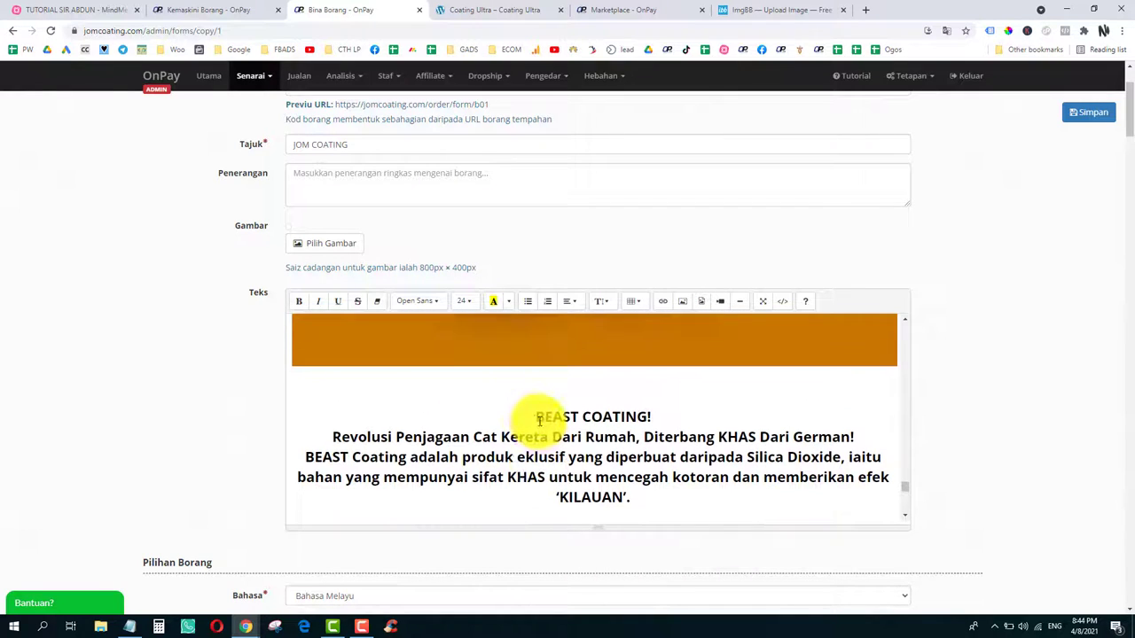
Step: Try a yellow highlight on the "BEAST COATING!" heading and undo it
{"action": "left_click_drag", "start_coordinate": [532, 416], "coordinate": [655, 416]}
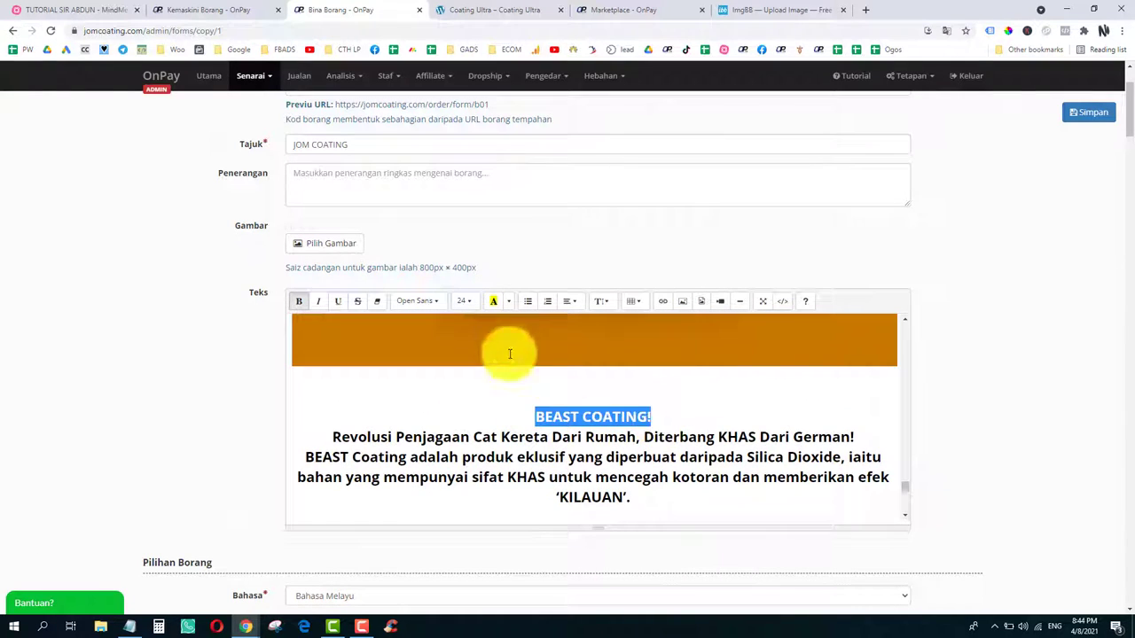
{"action": "left_click", "coordinate": [493, 302]}
{"action": "scroll", "coordinate": [417, 407], "scroll_direction": "down", "scroll_amount": 1}
{"action": "key", "text": "ctrl+z"}
{"action": "left_click", "coordinate": [602, 398]}
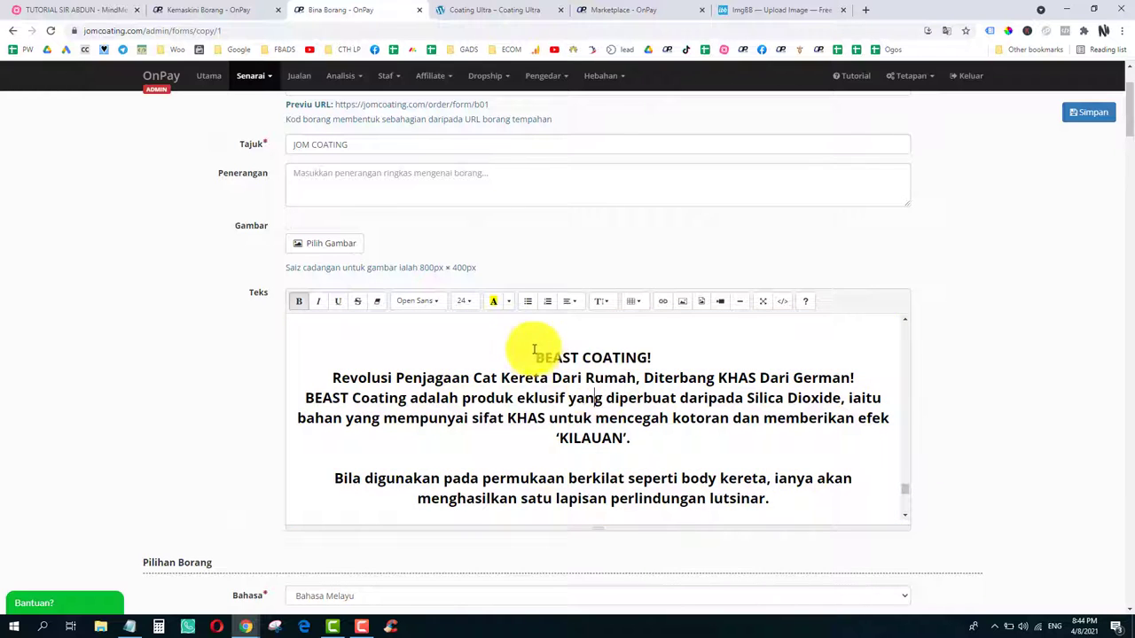
Step: Check the landing page flow in the mind map and play the how-to-use video on the Coating Ultra page
{"action": "scroll", "coordinate": [636, 466], "scroll_direction": "down", "scroll_amount": 2}
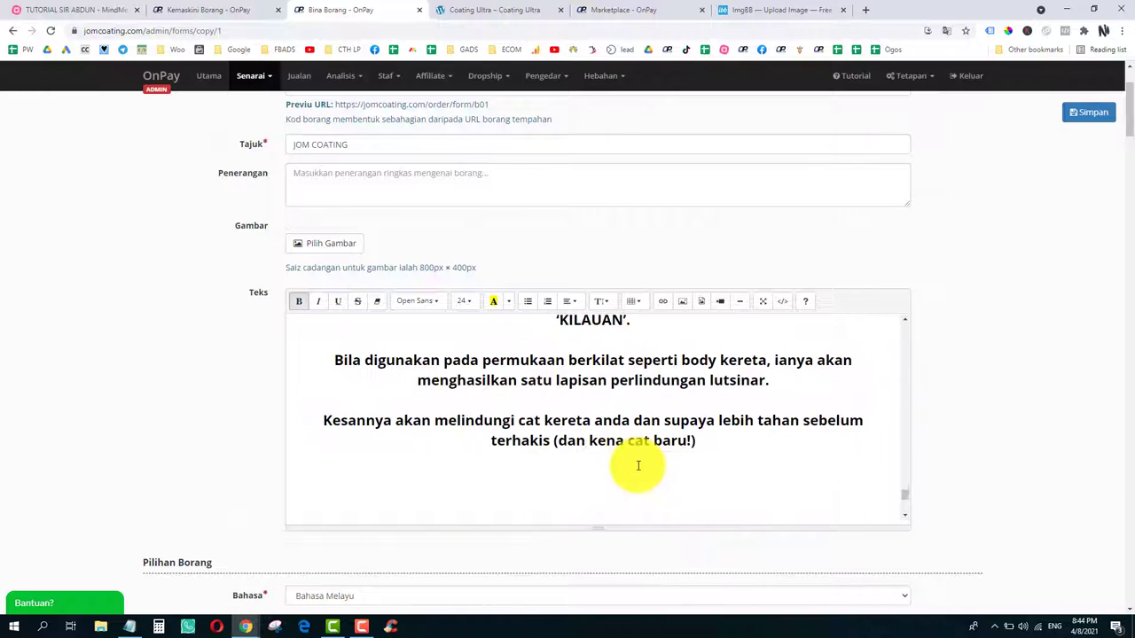
{"action": "left_click", "coordinate": [483, 10]}
{"action": "scroll", "coordinate": [532, 292], "scroll_direction": "down", "scroll_amount": 3}
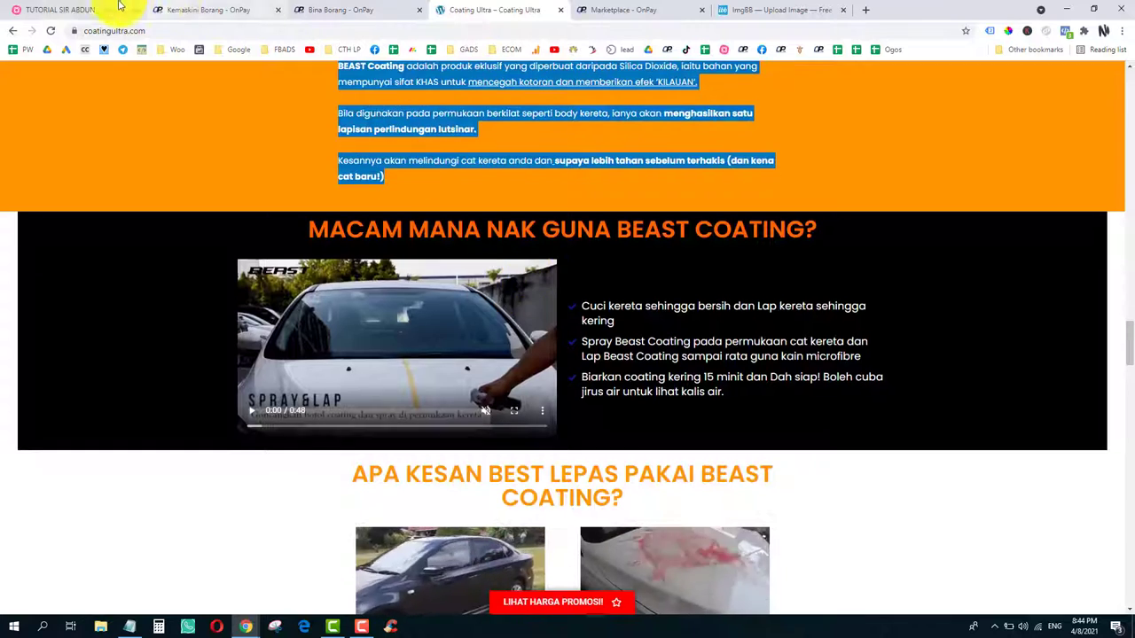
{"action": "left_click", "coordinate": [114, 10]}
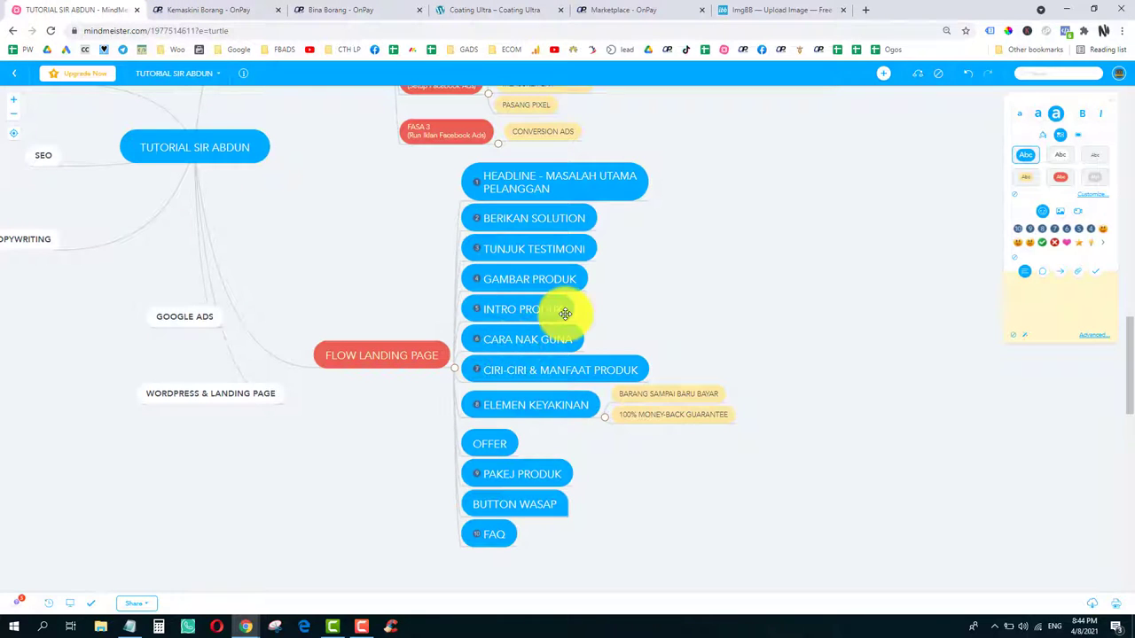
{"action": "left_click", "coordinate": [495, 10]}
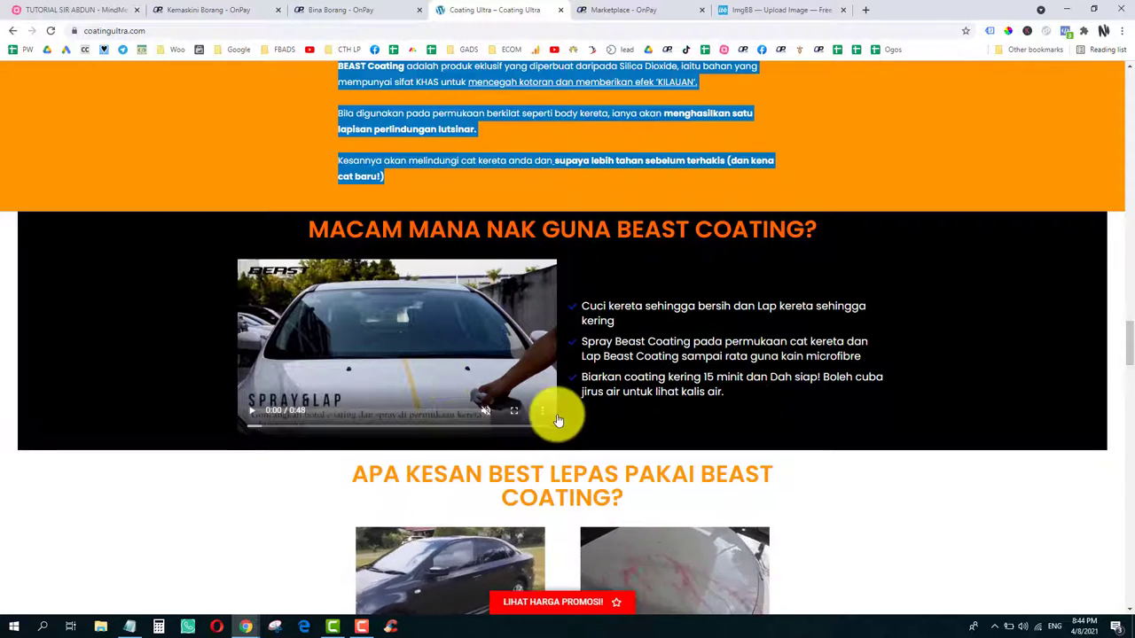
{"action": "left_click", "coordinate": [248, 411]}
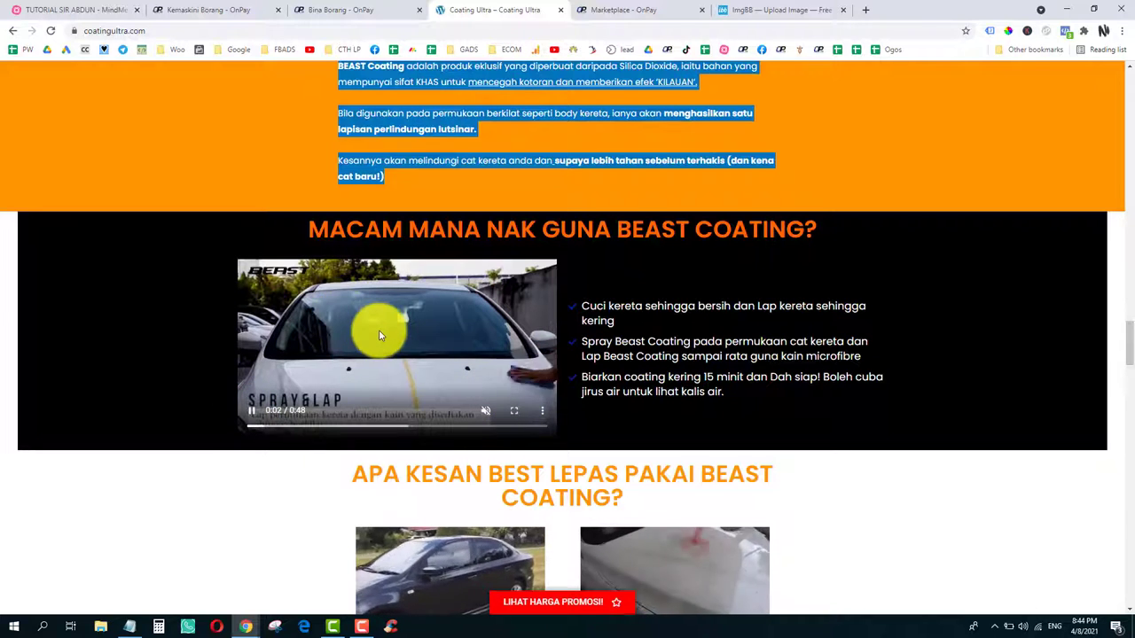
Step: Return to the OnPay form and add blank lines after "(dan kena cat baru!)" at the end of the introduction
{"action": "left_click", "coordinate": [329, 9]}
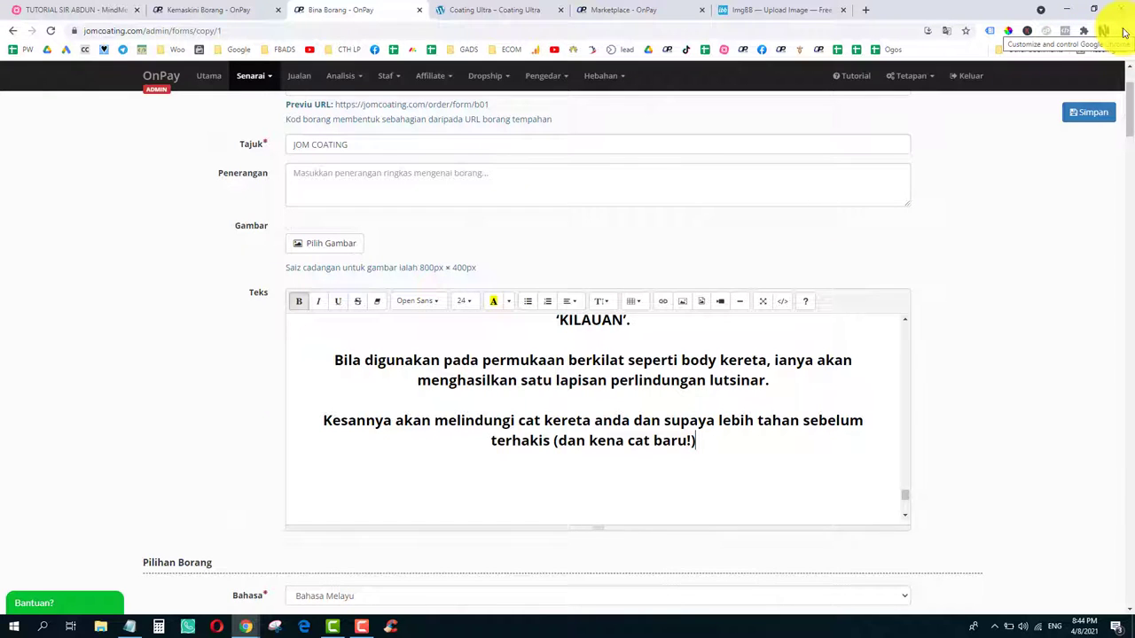
{"action": "left_click", "coordinate": [734, 442]}
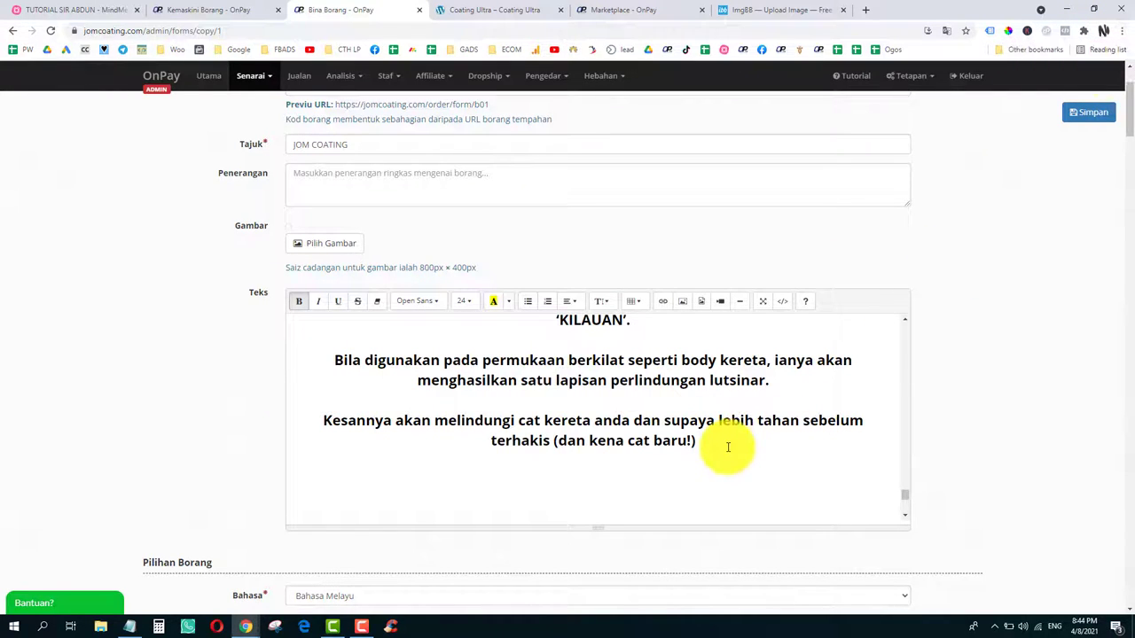
{"action": "key", "text": "Return"}
{"action": "key", "text": "Return"}
{"action": "key", "text": "Return"}
{"action": "key", "text": "Return"}
{"action": "key", "text": "Return"}
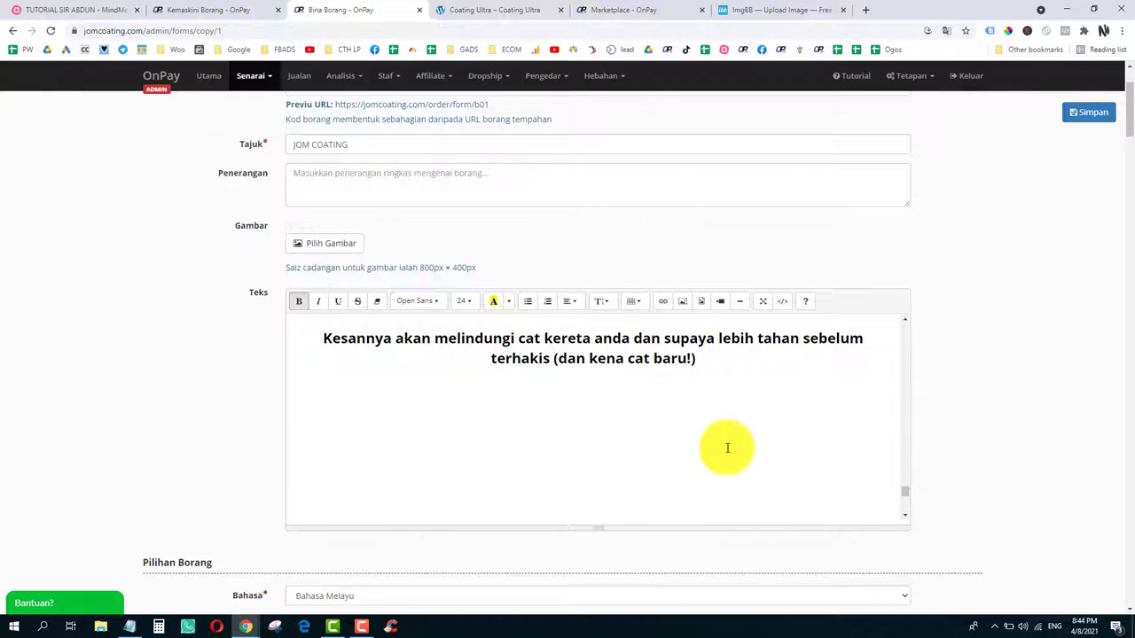
Step: Open YouTube in a new incognito window
{"action": "left_click", "coordinate": [1122, 31]}
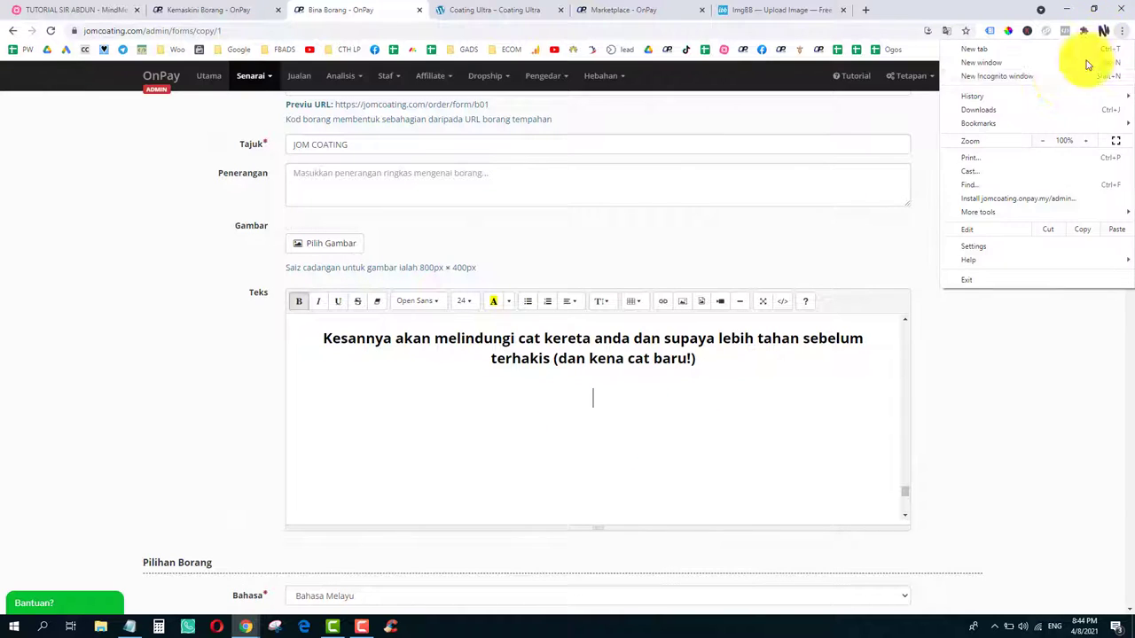
{"action": "left_click", "coordinate": [1051, 75]}
{"action": "type", "text": "yo"}
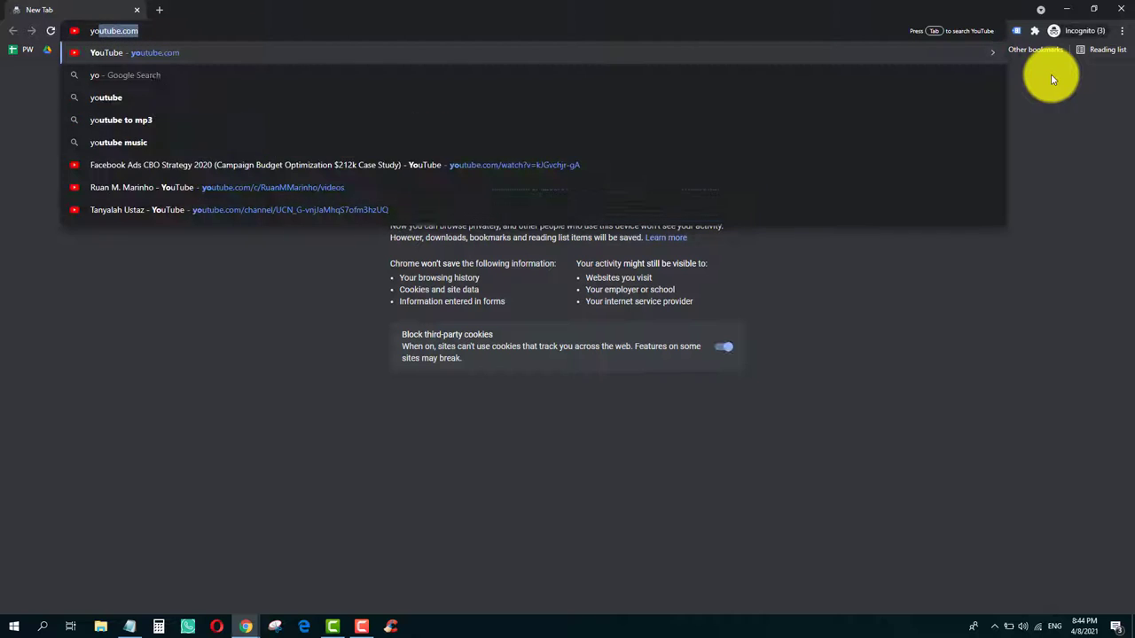
{"action": "type", "text": "utube"}
{"action": "key", "text": "Return"}
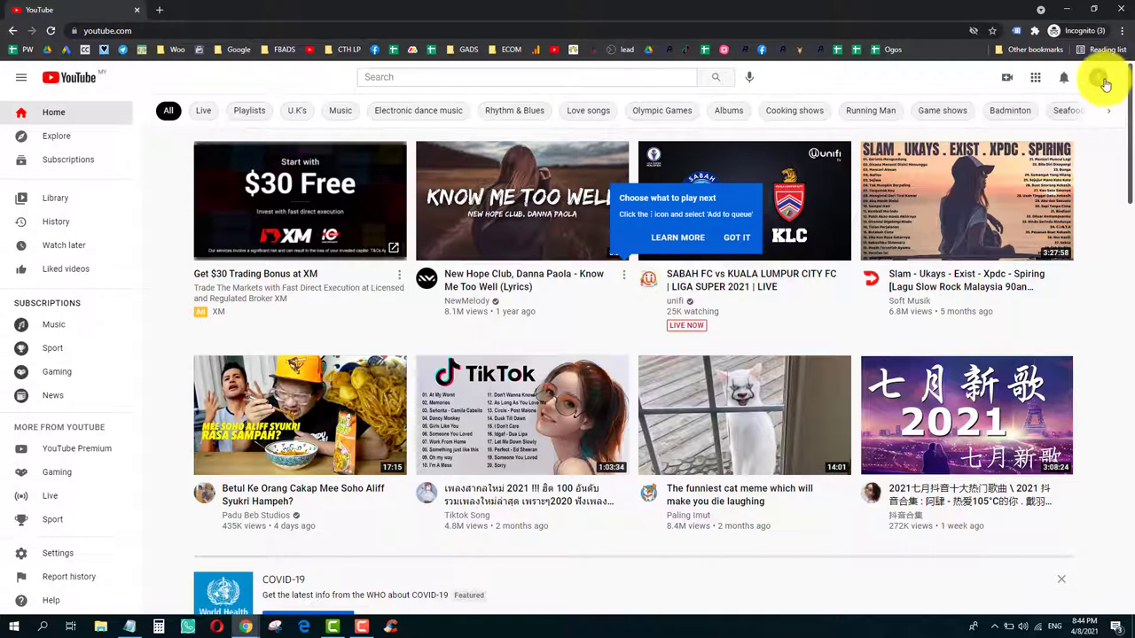
Step: Search YouTube for "beast coating" and open the video "BEAST COATING NEW FORMULA KALIS AIR"
{"action": "left_click", "coordinate": [416, 77]}
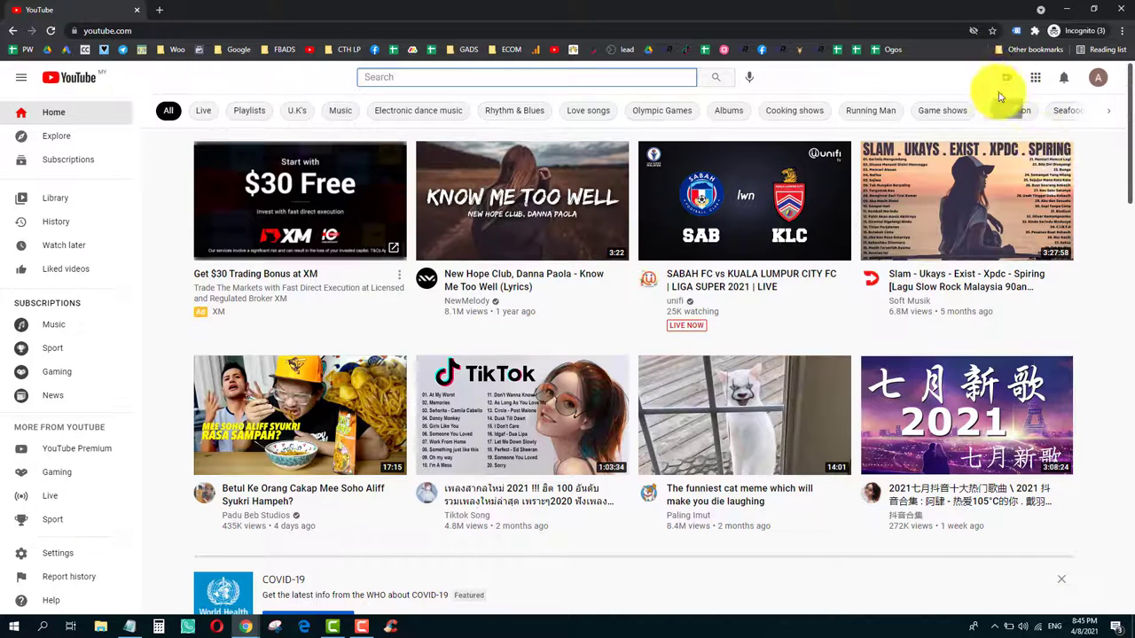
{"action": "left_click", "coordinate": [516, 90]}
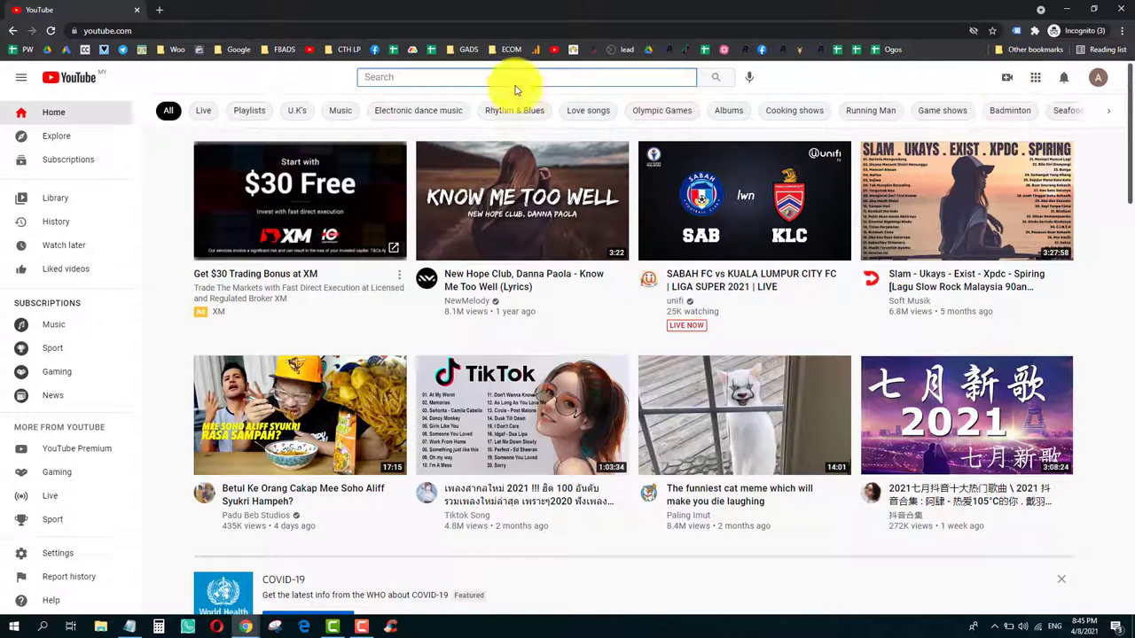
{"action": "left_click", "coordinate": [512, 73]}
{"action": "type", "text": "b"}
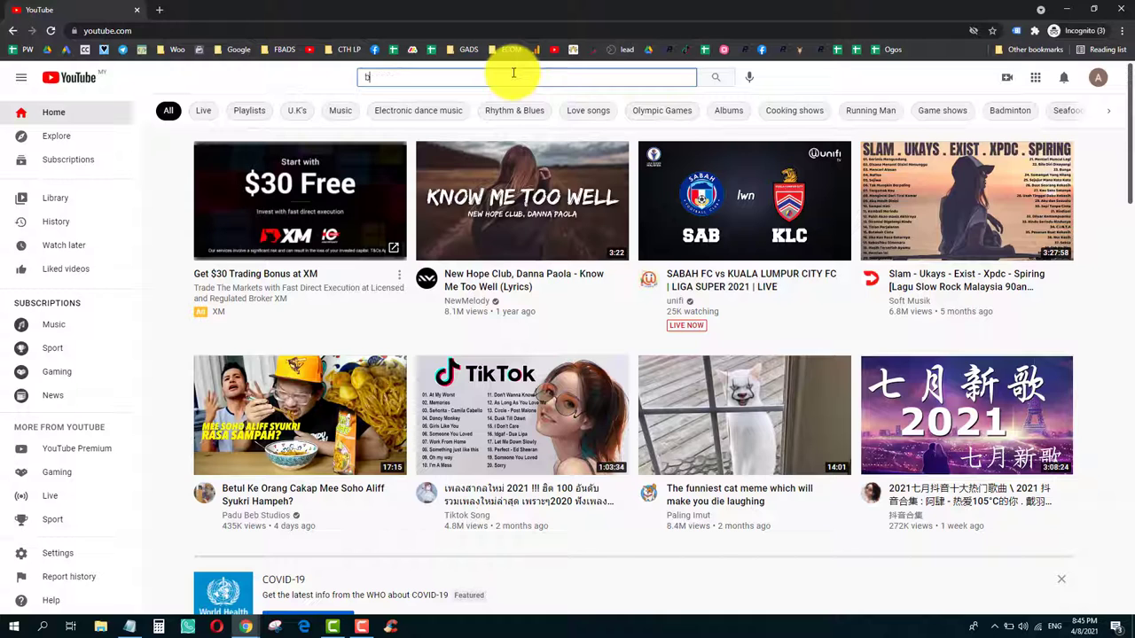
{"action": "type", "text": "east coating"}
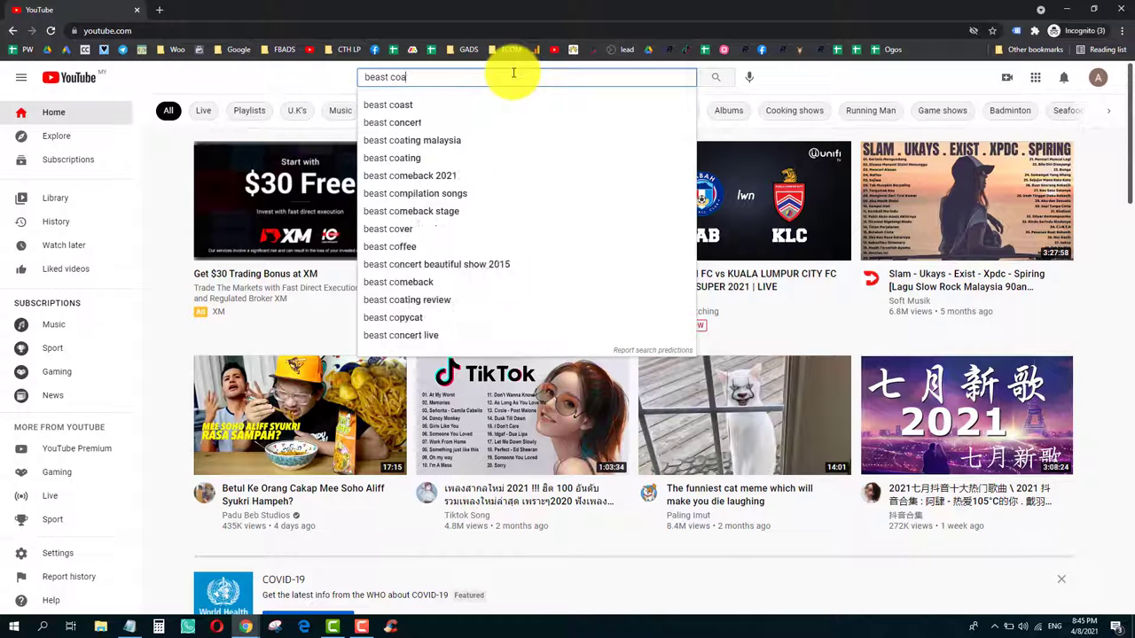
{"action": "key", "text": "Return"}
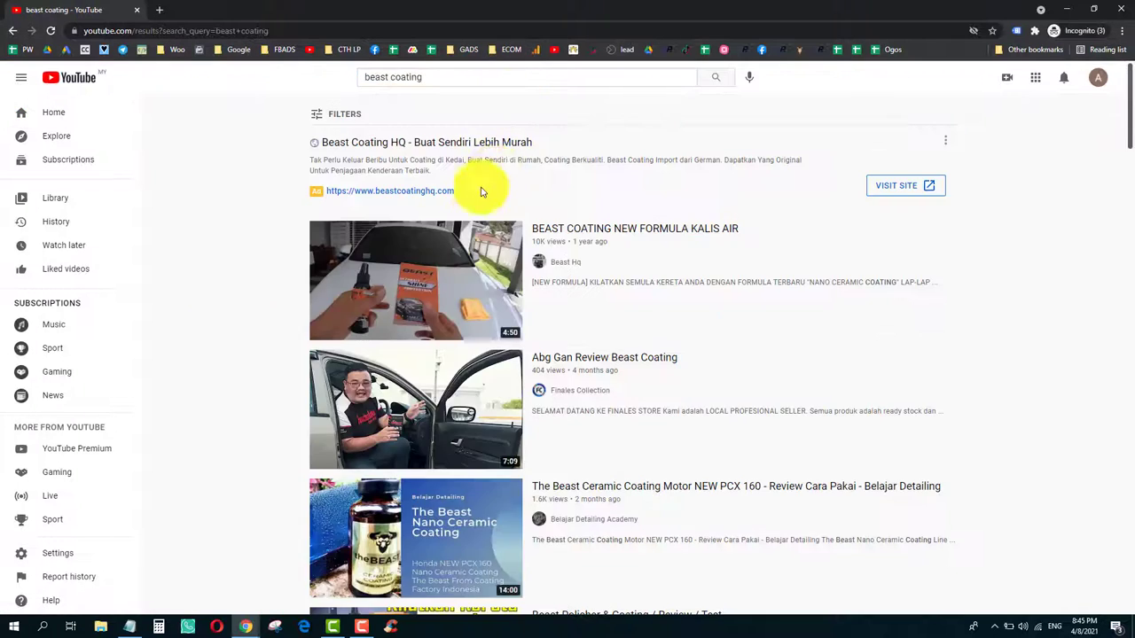
{"action": "left_click", "coordinate": [421, 287]}
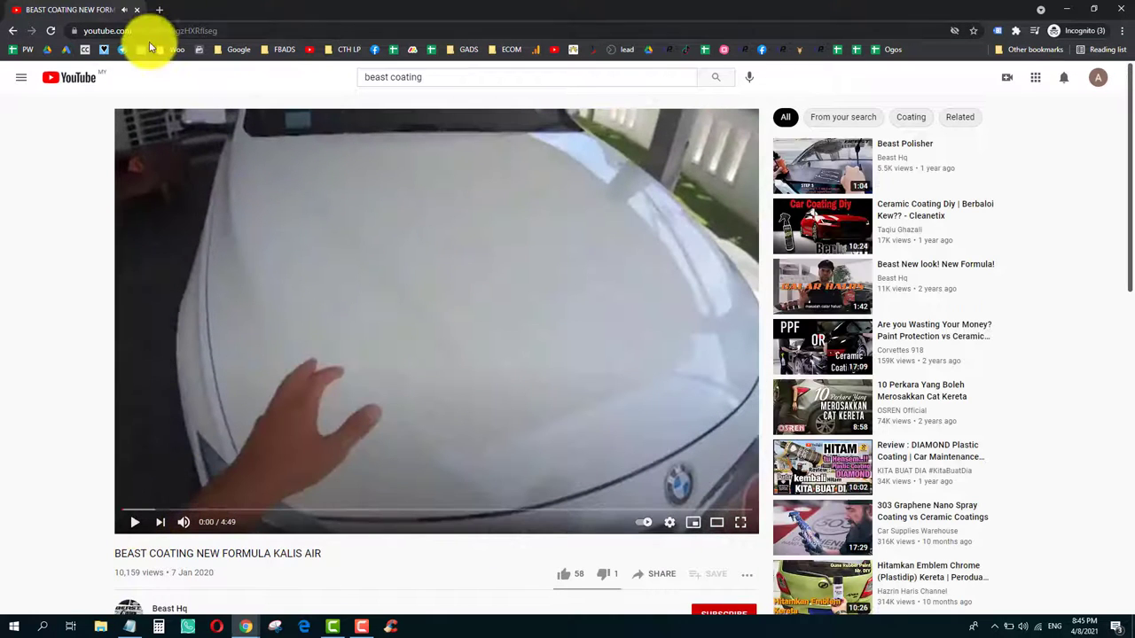
Step: Copy the YouTube video's URL and switch back to the OnPay form window
{"action": "left_click", "coordinate": [147, 31]}
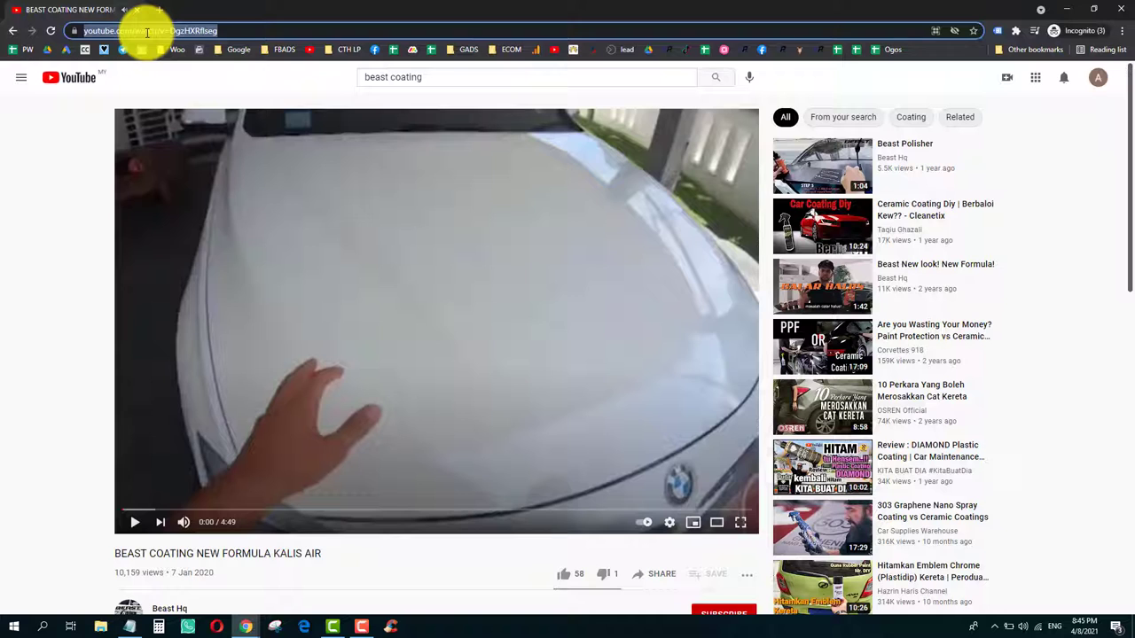
{"action": "left_click", "coordinate": [245, 622]}
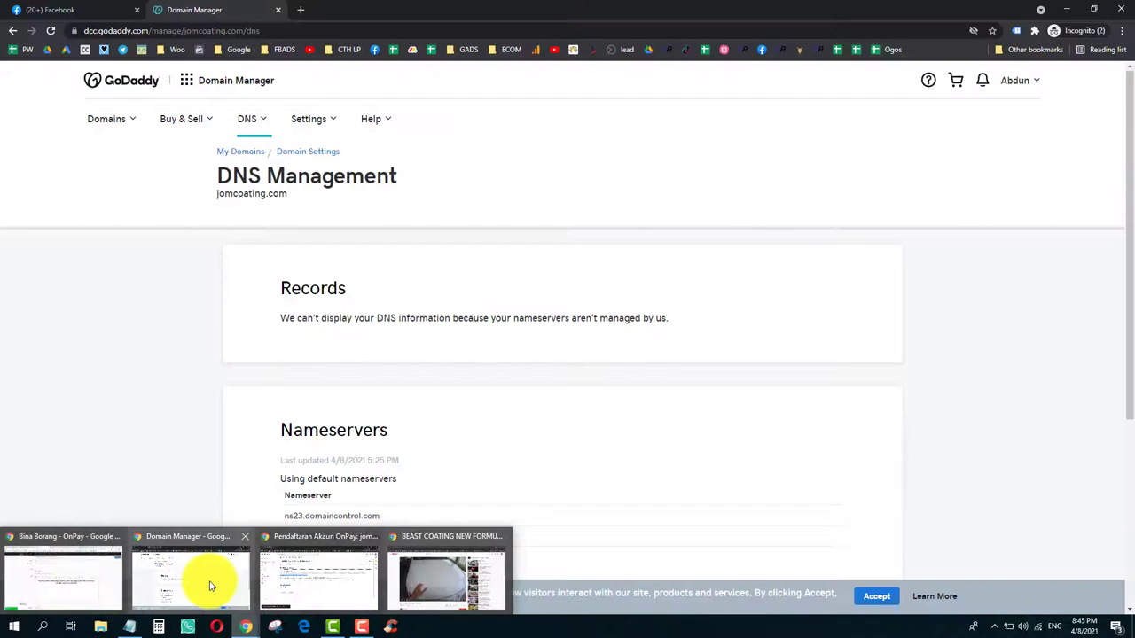
{"action": "mouse_move", "coordinate": [309, 585]}
{"action": "left_click", "coordinate": [53, 562]}
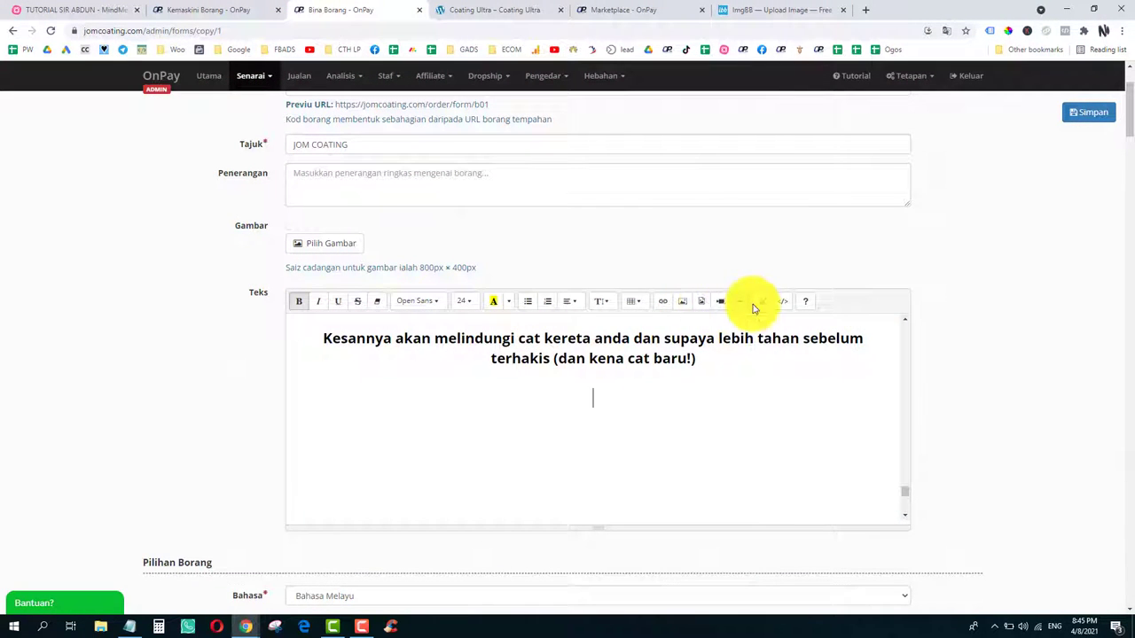
Step: Insert the YouTube video from its copied URL below the product introduction in the form text
{"action": "left_click", "coordinate": [720, 301]}
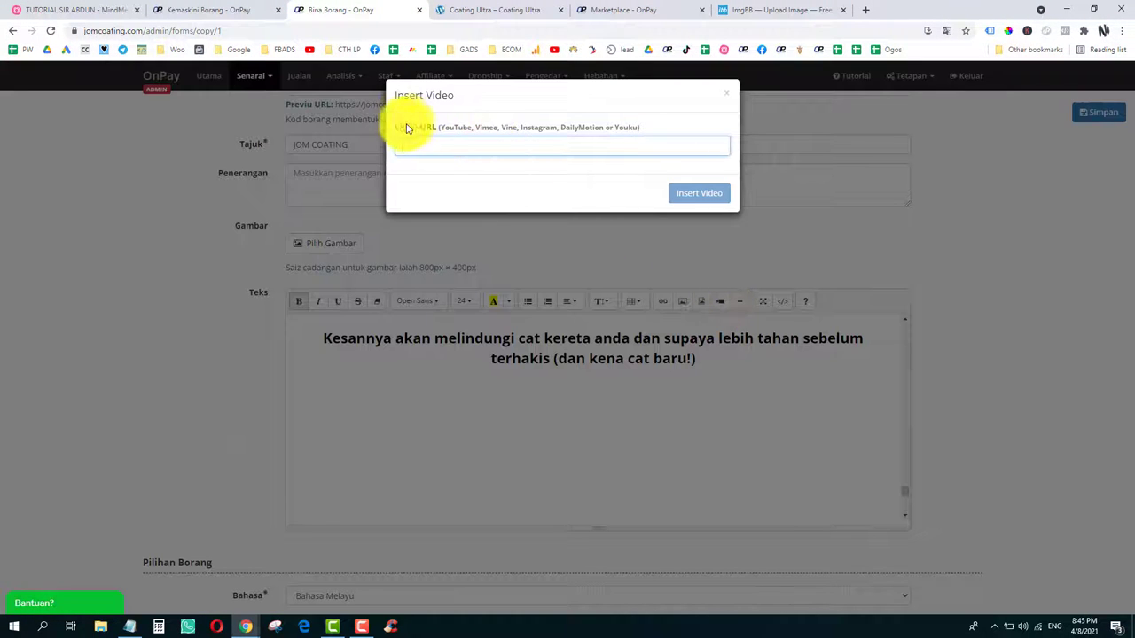
{"action": "left_click", "coordinate": [727, 93]}
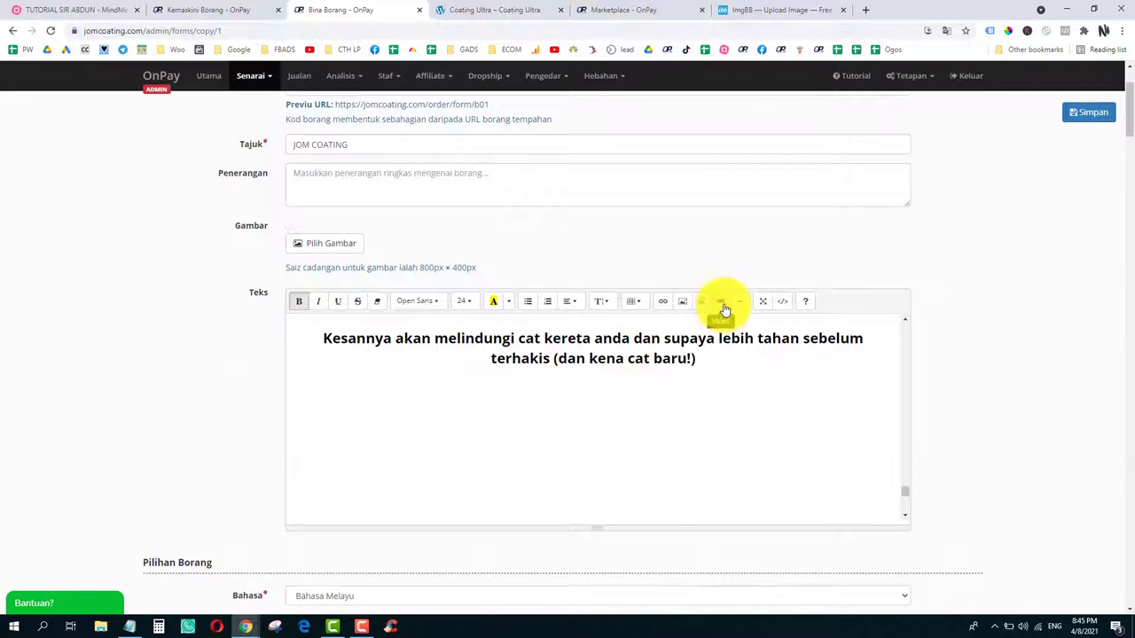
{"action": "left_click", "coordinate": [722, 304]}
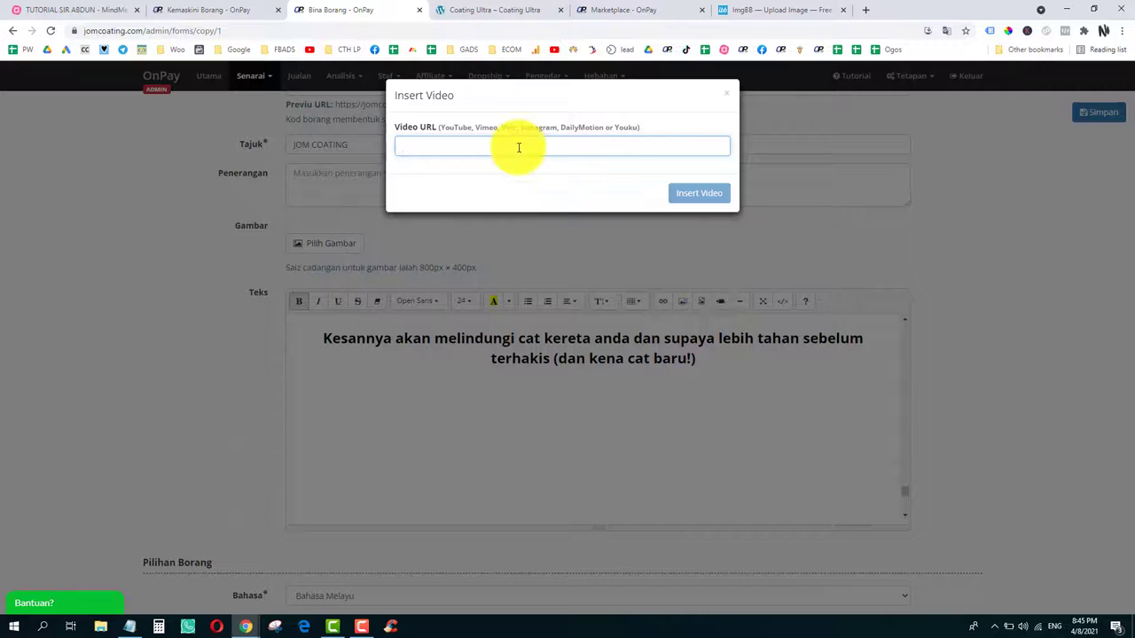
{"action": "key", "text": "ctrl+v"}
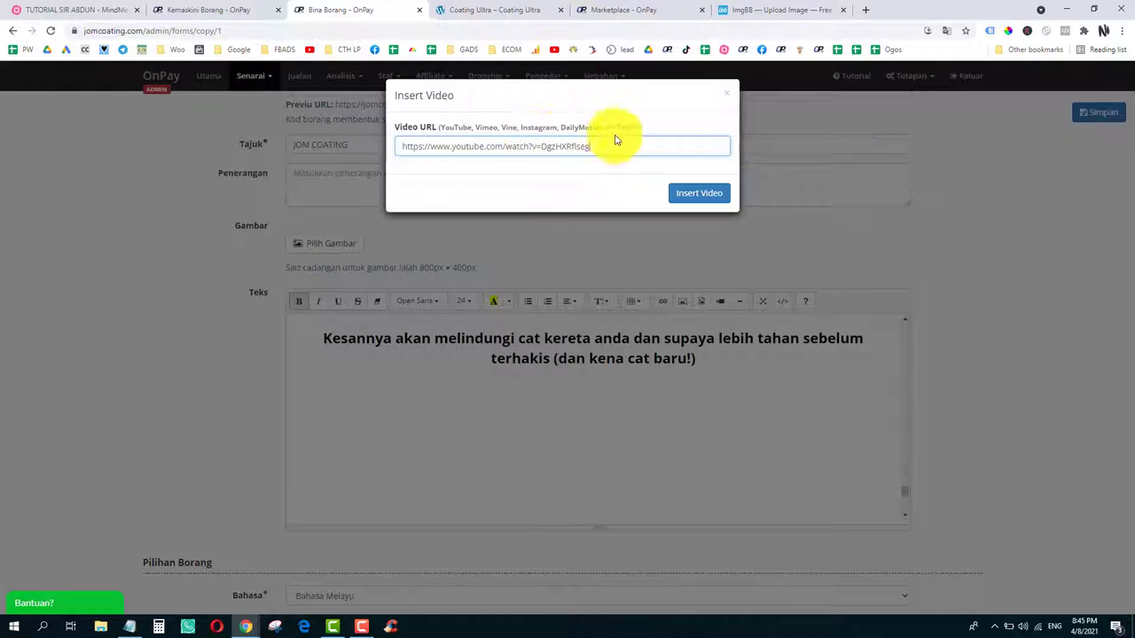
{"action": "left_click", "coordinate": [692, 197]}
{"action": "scroll", "coordinate": [646, 399], "scroll_direction": "down", "scroll_amount": 3}
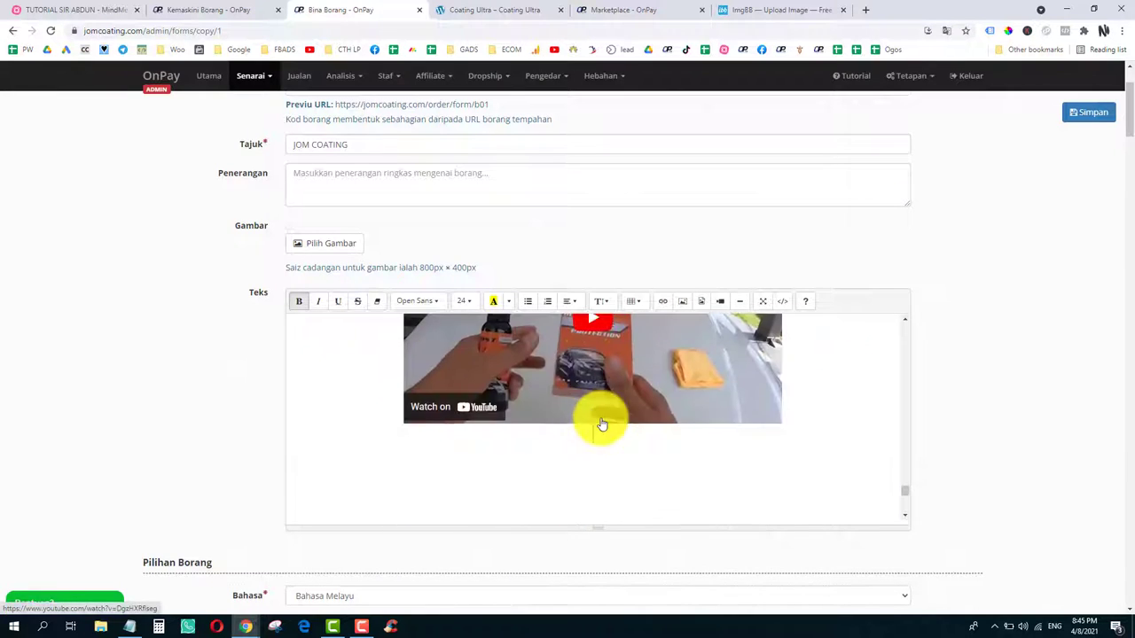
{"action": "scroll", "coordinate": [603, 423], "scroll_direction": "up", "scroll_amount": 1}
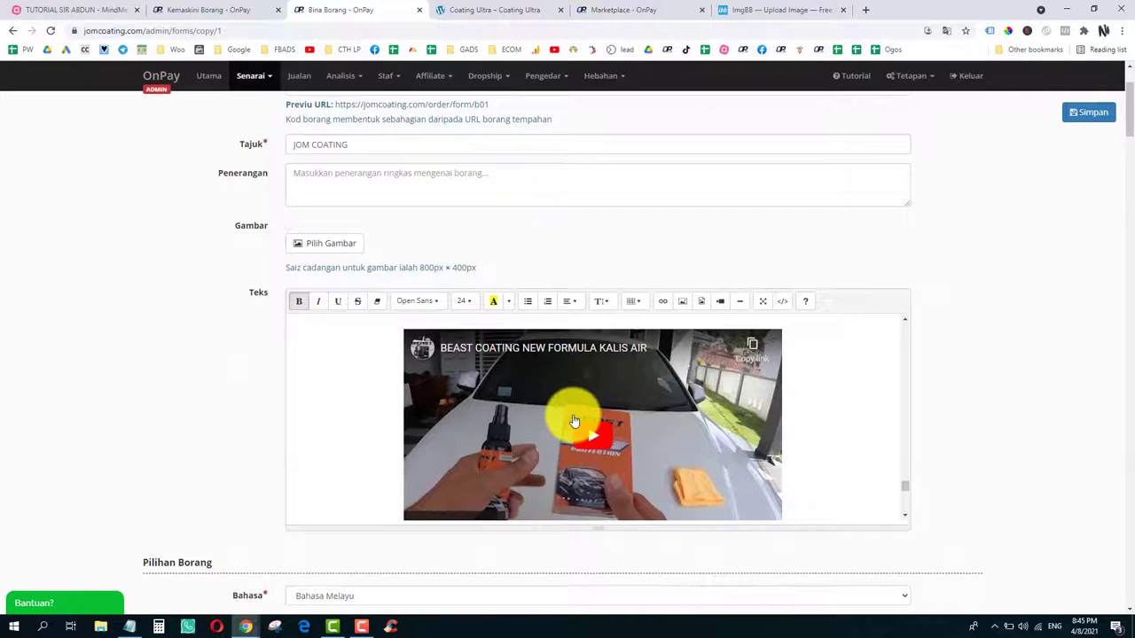
{"action": "scroll", "coordinate": [607, 443], "scroll_direction": "down", "scroll_amount": 2}
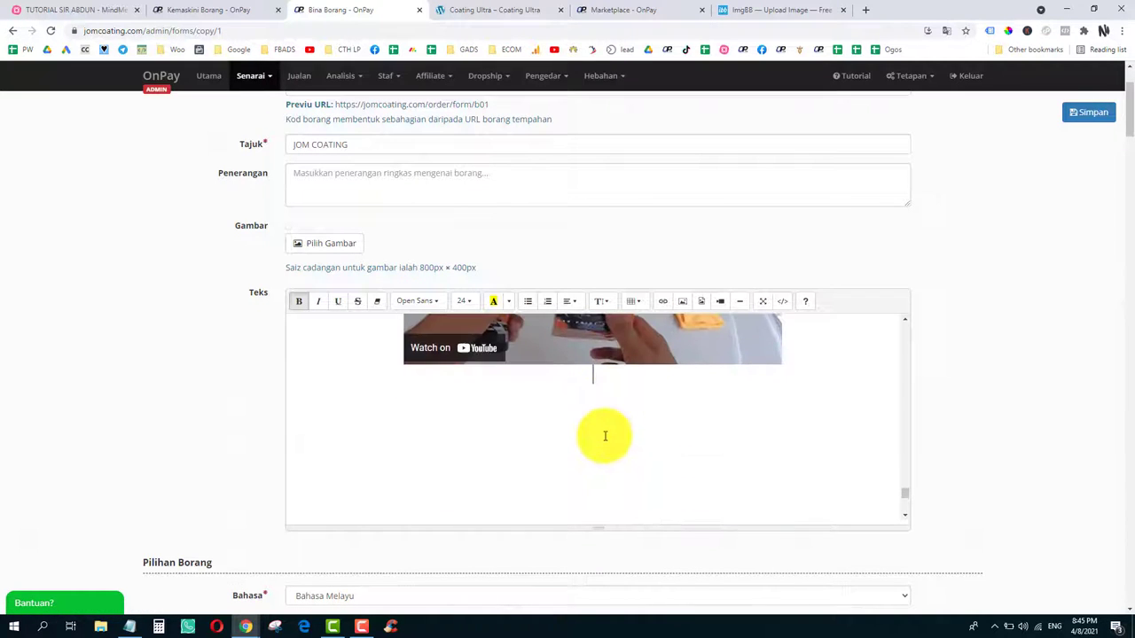
Step: Add the heading "CARA GUNA BEAST COATING (DEMO VIDEO)" above the YouTube video in the form text
{"action": "left_click", "coordinate": [87, 10]}
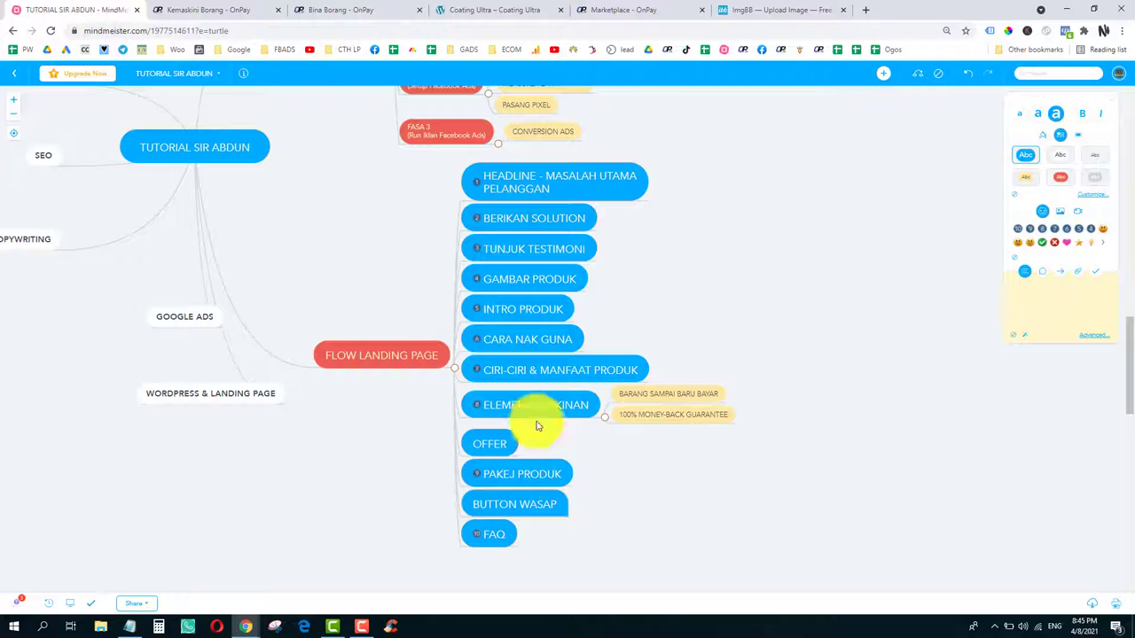
{"action": "left_click", "coordinate": [359, 8]}
{"action": "scroll", "coordinate": [630, 407], "scroll_direction": "up", "scroll_amount": 3}
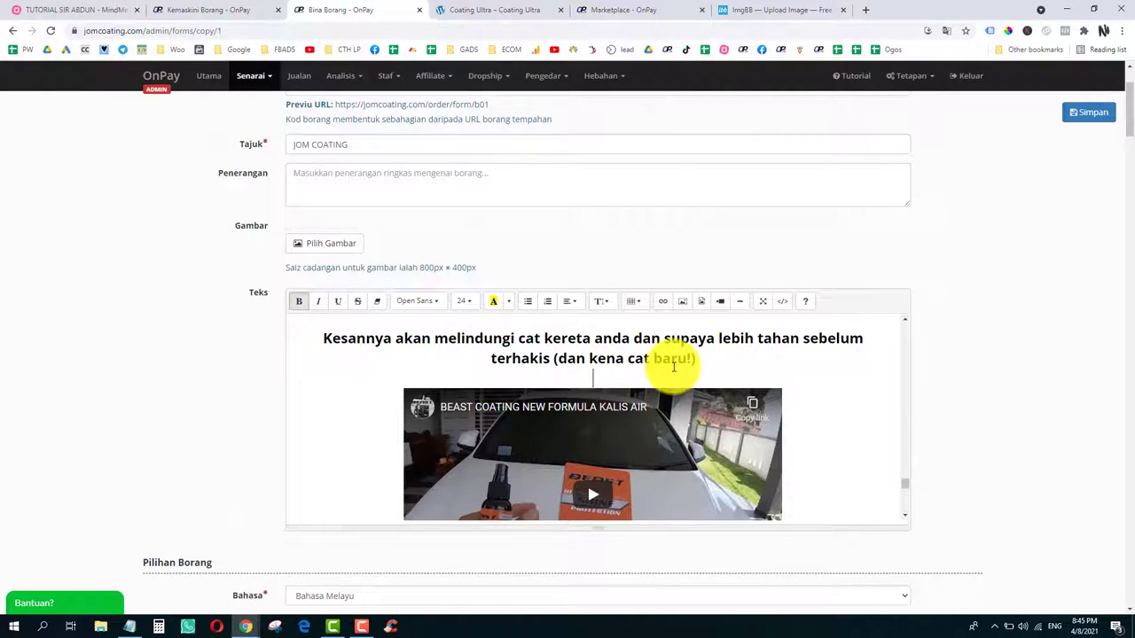
{"action": "key", "text": "Return"}
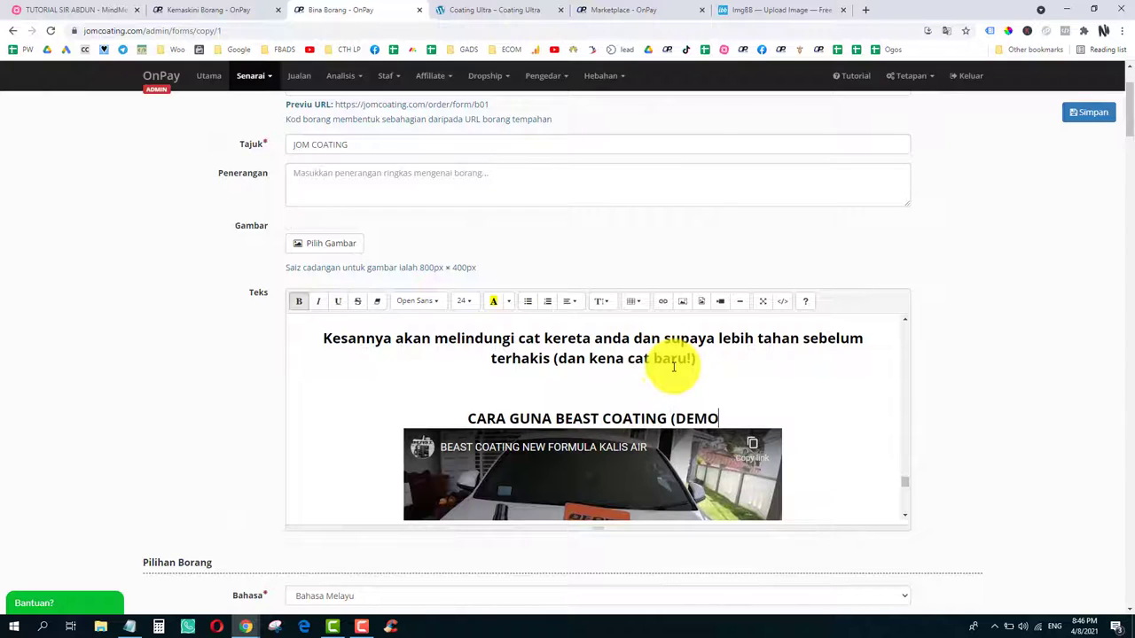
{"action": "type", "text": "VIDEO)"}
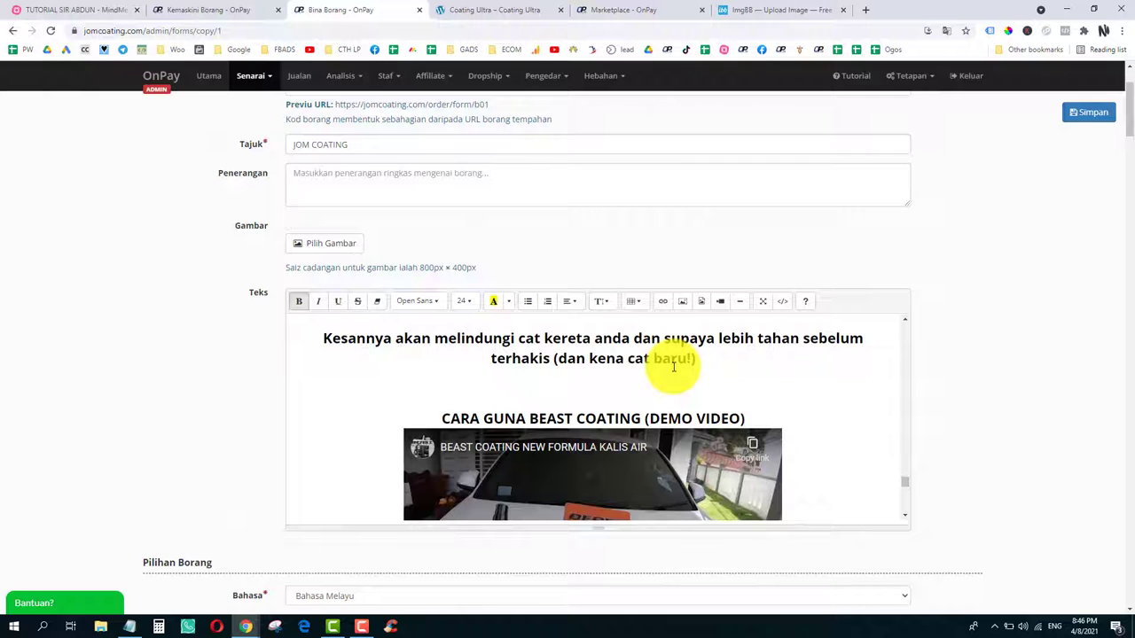
Step: Check the landing page flow in the mind map, and examine the Coating Ultra page's section on the coating's effects
{"action": "left_click", "coordinate": [119, 9]}
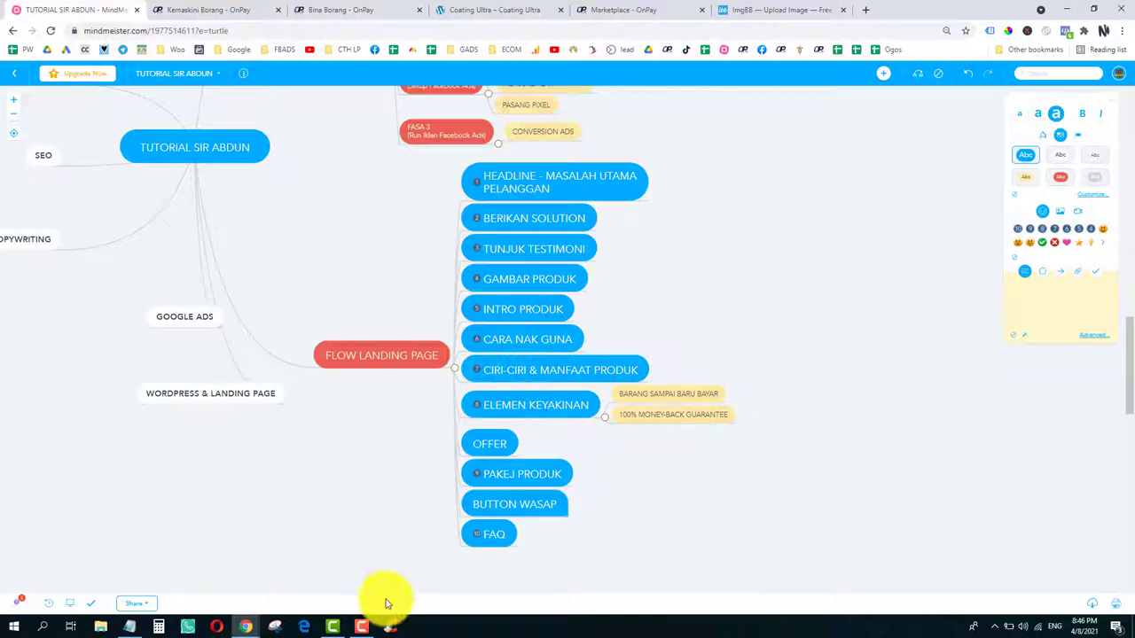
{"action": "left_click", "coordinate": [363, 628]}
{"action": "left_click", "coordinate": [355, 10]}
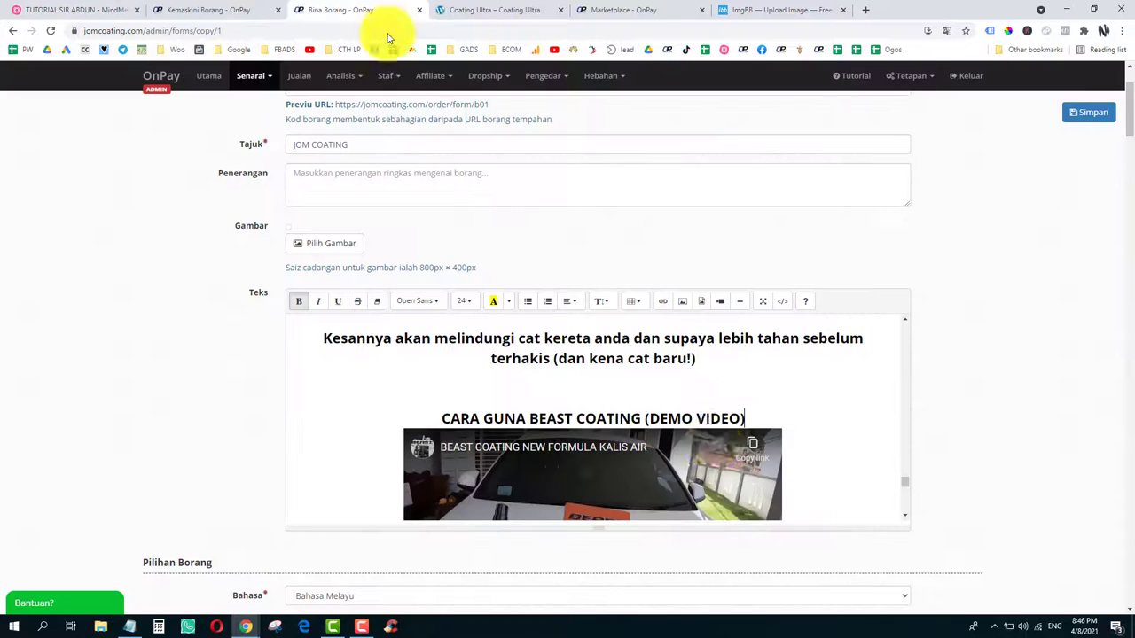
{"action": "scroll", "coordinate": [690, 480], "scroll_direction": "down", "scroll_amount": 3}
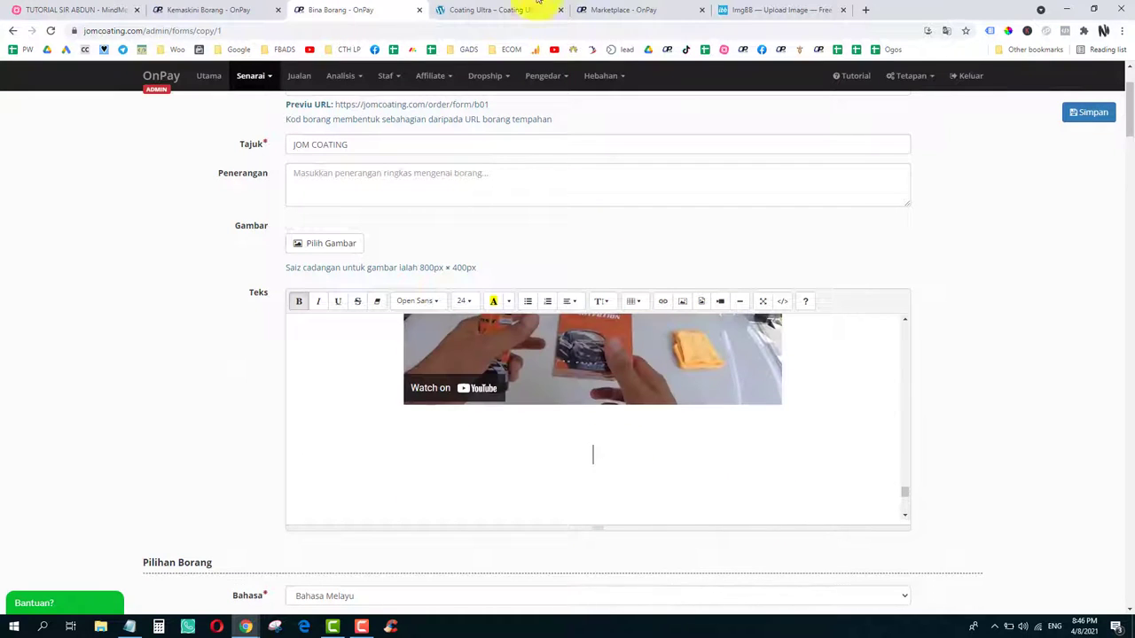
{"action": "left_click", "coordinate": [536, 4]}
{"action": "scroll", "coordinate": [600, 387], "scroll_direction": "down", "scroll_amount": 1}
{"action": "scroll", "coordinate": [595, 375], "scroll_direction": "up", "scroll_amount": 1}
{"action": "scroll", "coordinate": [581, 366], "scroll_direction": "down", "scroll_amount": 3}
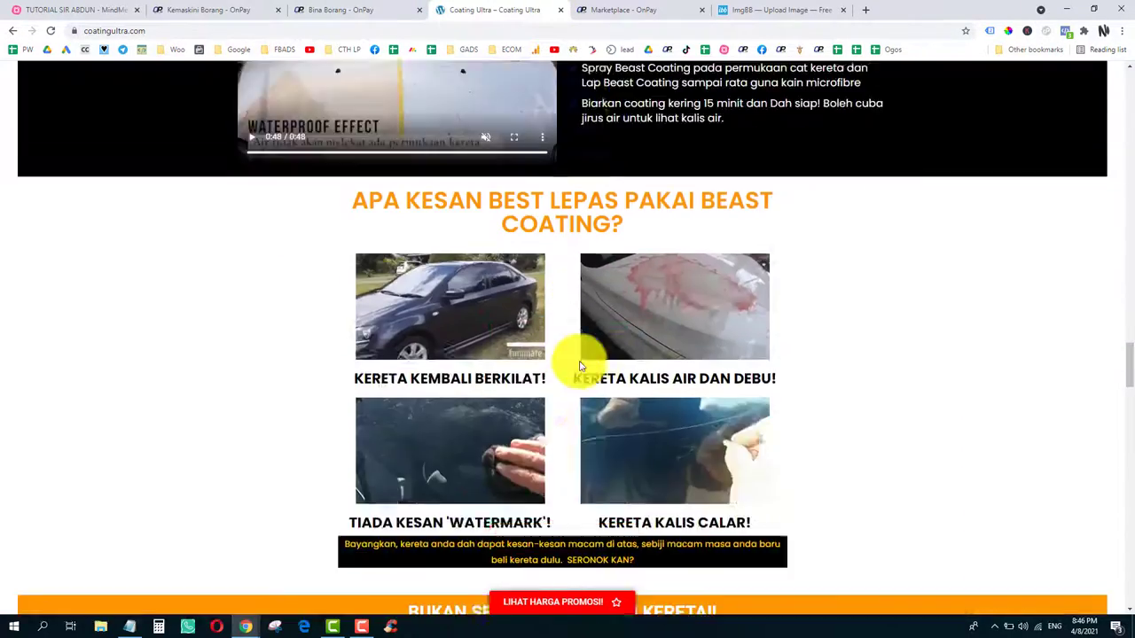
{"action": "scroll", "coordinate": [581, 366], "scroll_direction": "down", "scroll_amount": 1}
{"action": "double_click", "coordinate": [412, 357]}
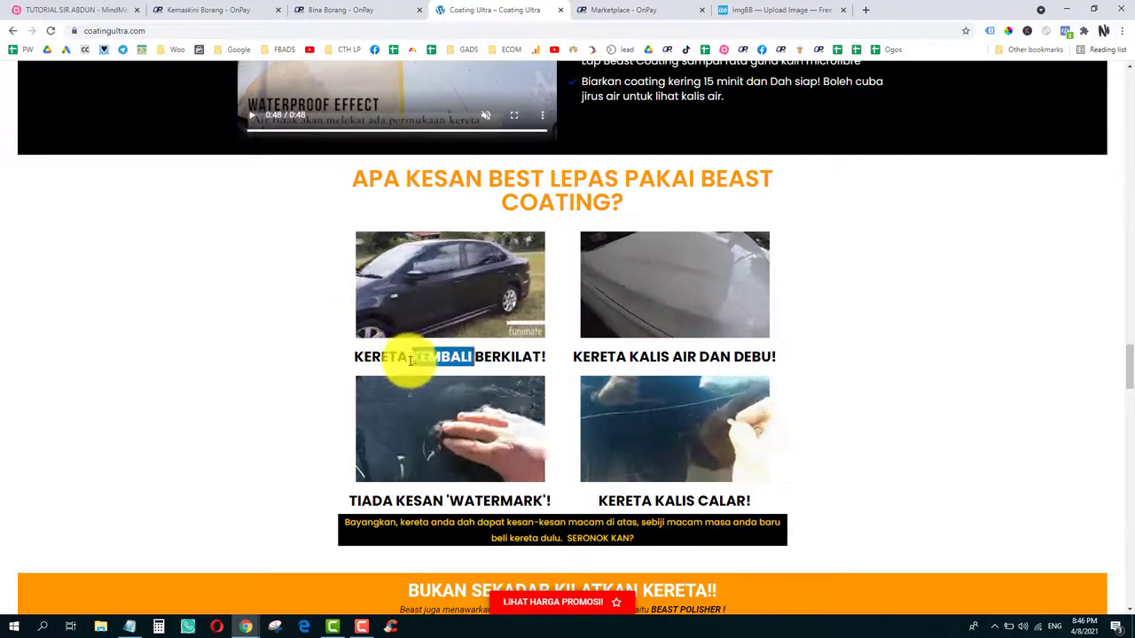
{"action": "left_click", "coordinate": [412, 358]}
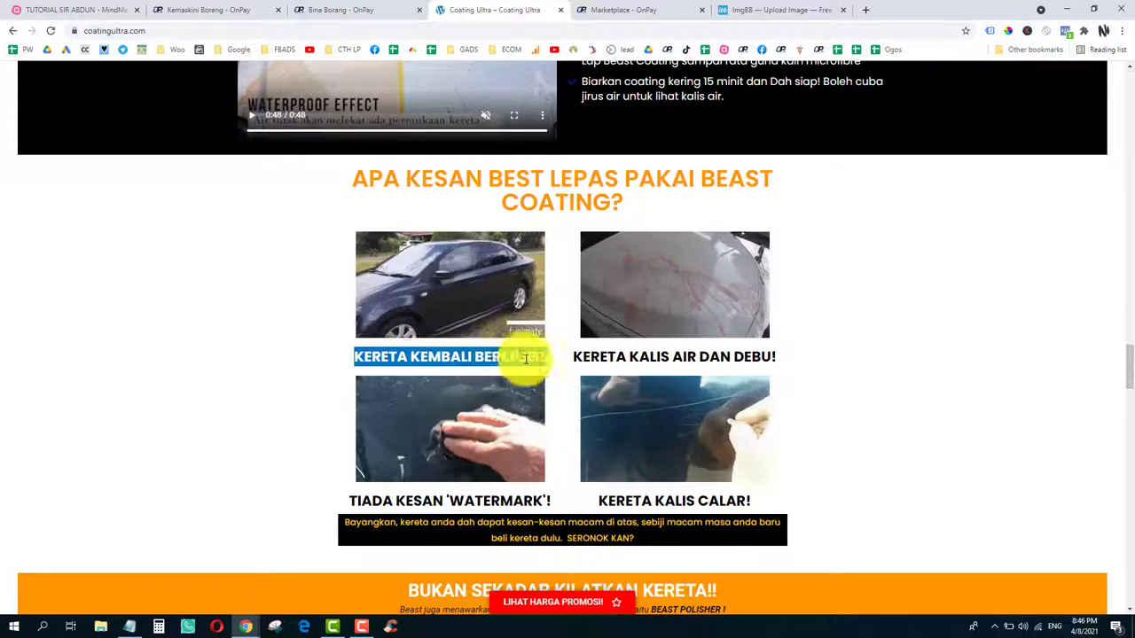
{"action": "left_click", "coordinate": [413, 304]}
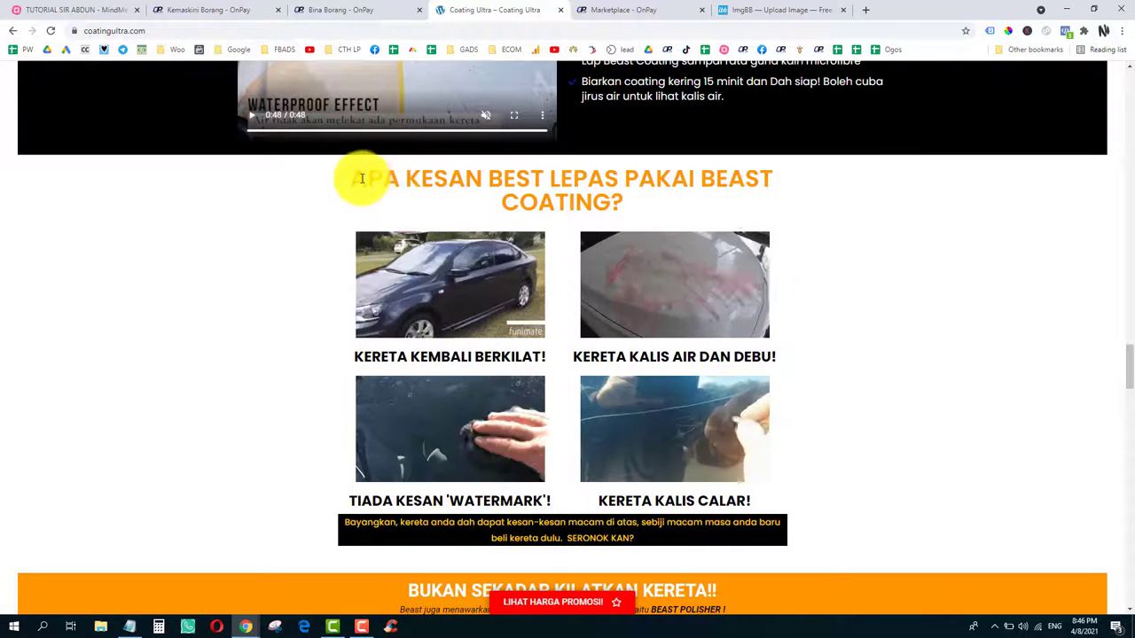
Step: Copy the heading "APA KESAN BEST LEPAS PAKAI BEAST COATING?" from the Coating Ultra page into the form text below the video
{"action": "left_click_drag", "start_coordinate": [361, 178], "coordinate": [653, 203]}
{"action": "left_click", "coordinate": [230, 9]}
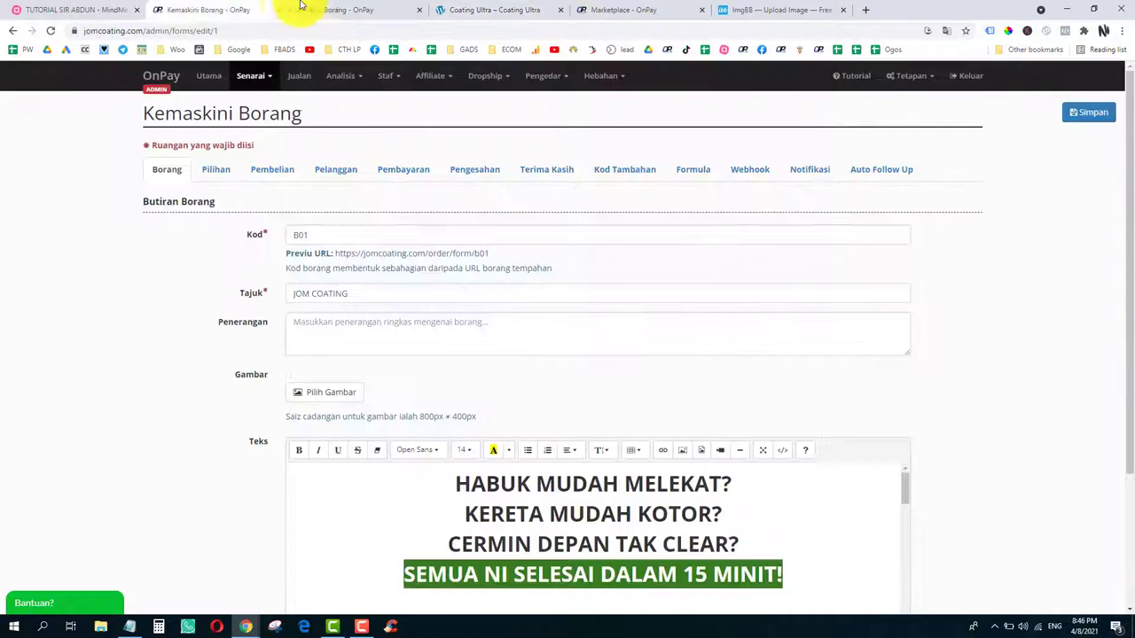
{"action": "left_click", "coordinate": [302, 9]}
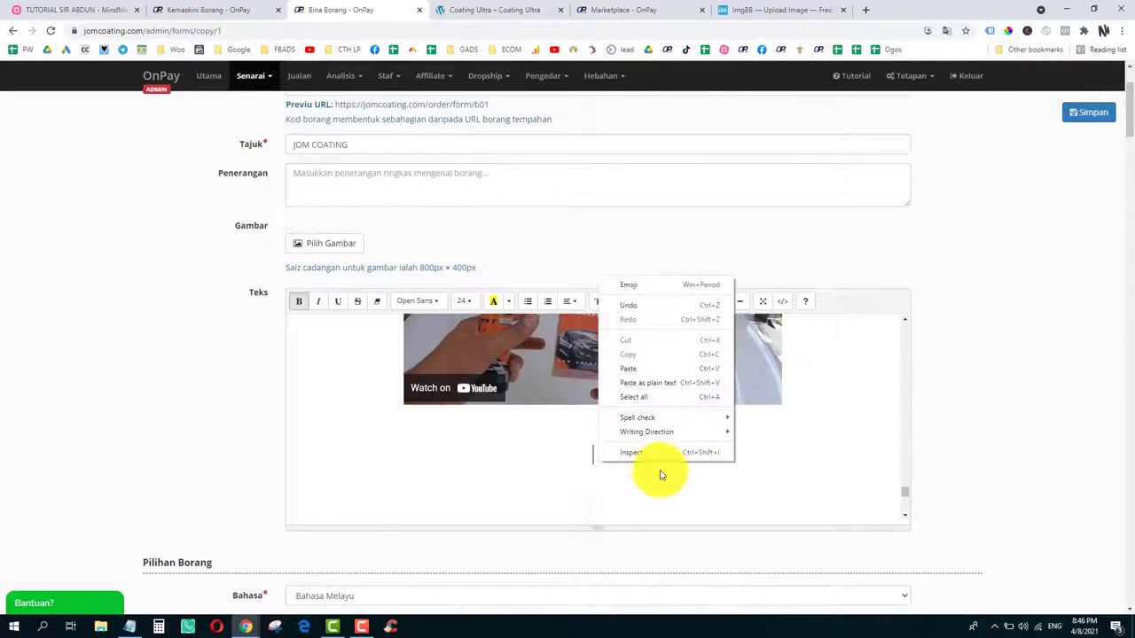
Step: Insert the Coating Ultra page's black car GIF below the effects heading in the form, using its copied image address
{"action": "left_click", "coordinate": [505, 9]}
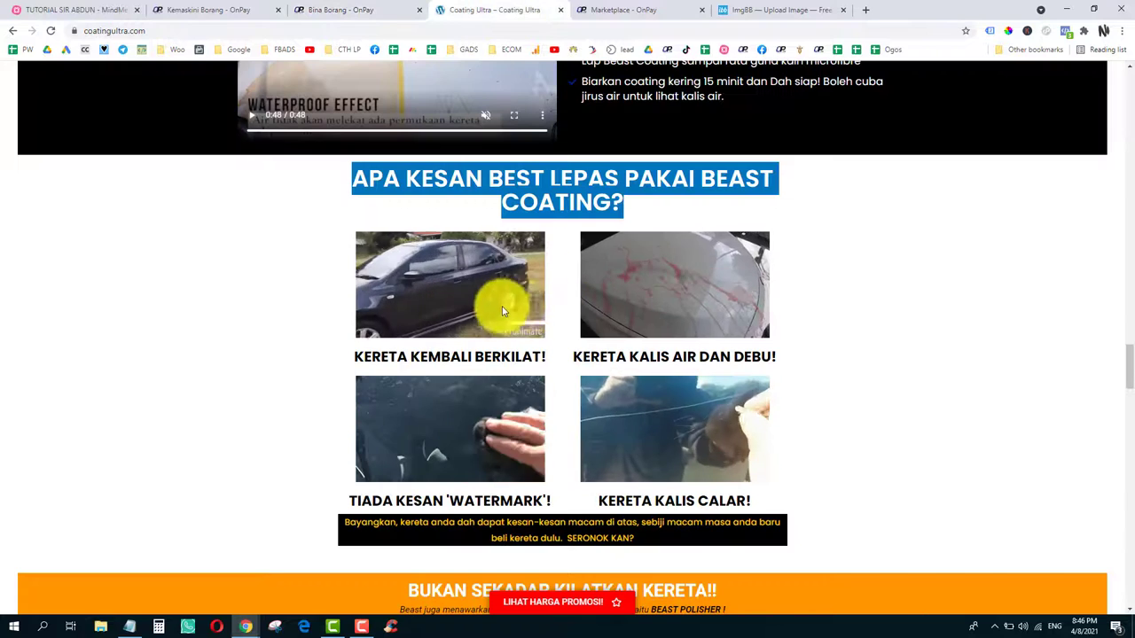
{"action": "triple_click", "coordinate": [464, 359]}
{"action": "right_click", "coordinate": [464, 296]}
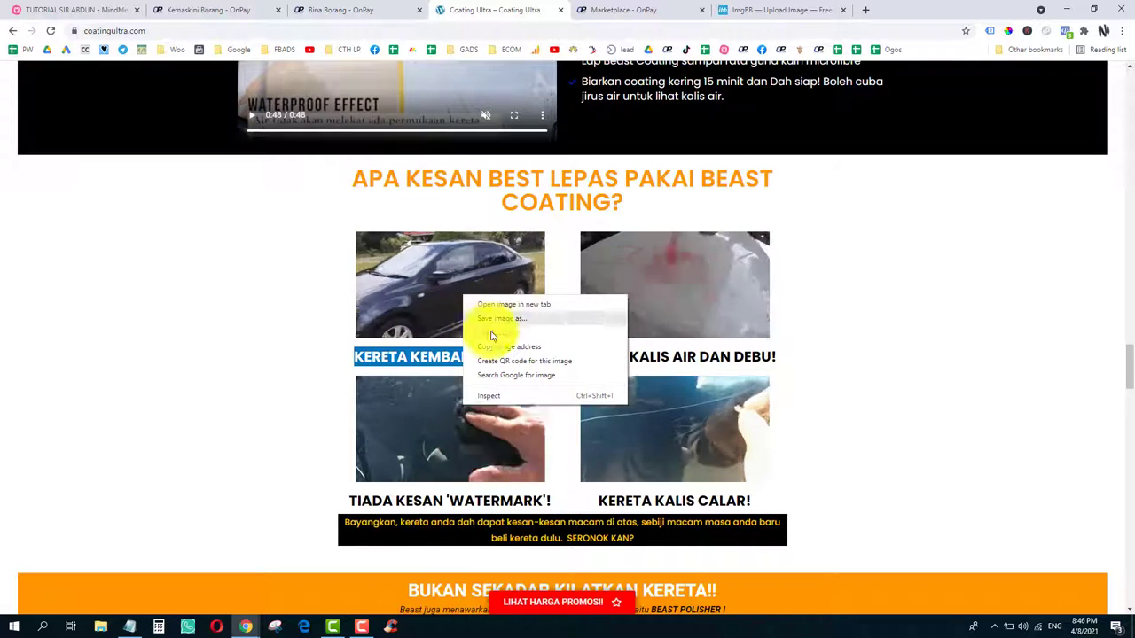
{"action": "left_click", "coordinate": [271, 296]}
{"action": "right_click", "coordinate": [426, 291]}
{"action": "left_click", "coordinate": [492, 342]}
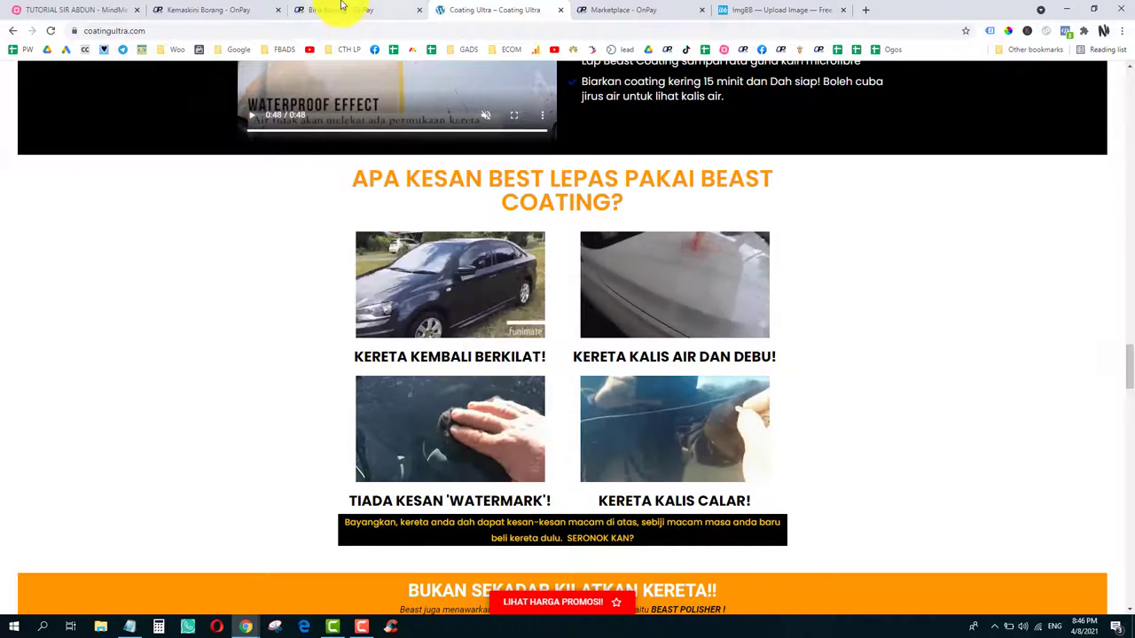
{"action": "left_click", "coordinate": [342, 9]}
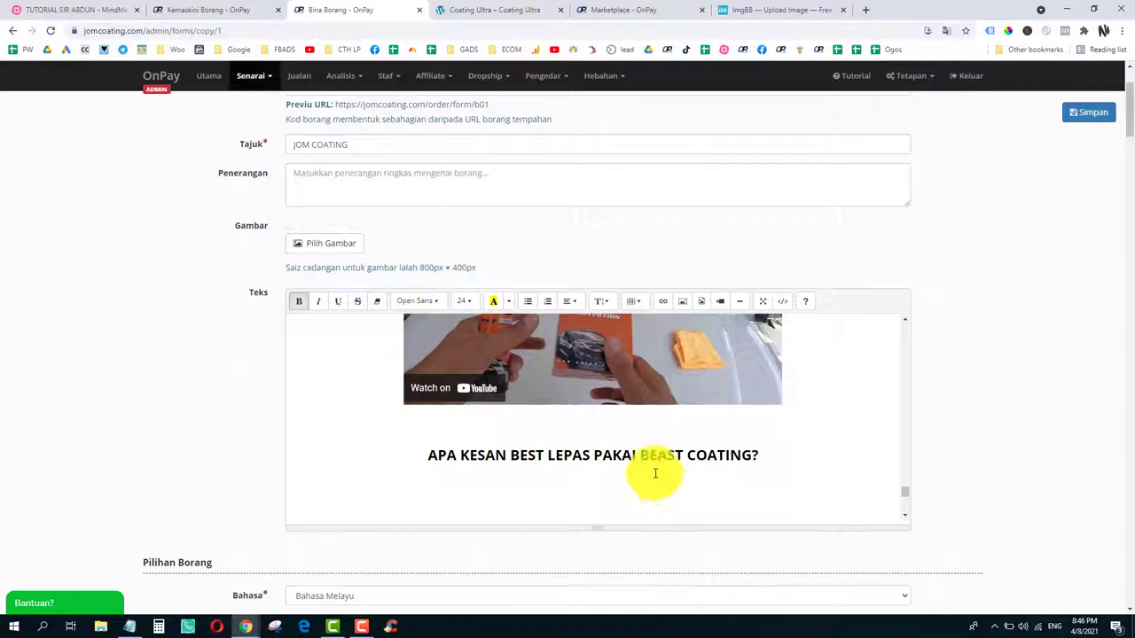
{"action": "scroll", "coordinate": [655, 473], "scroll_direction": "down", "scroll_amount": 1}
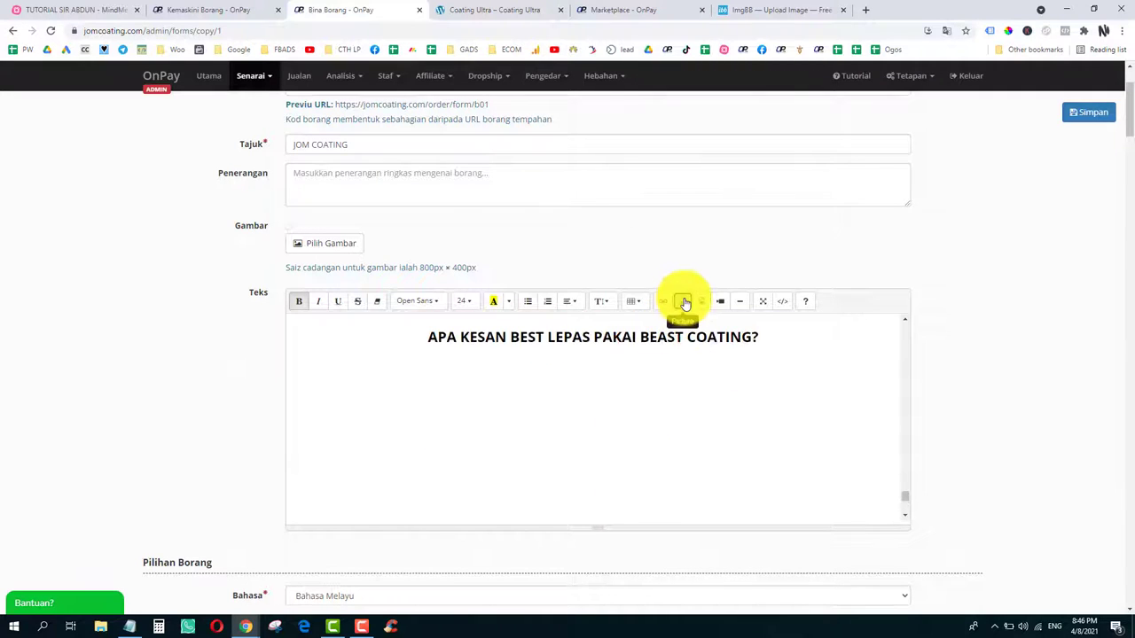
{"action": "left_click", "coordinate": [682, 301]}
{"action": "key", "text": "ctrl+v"}
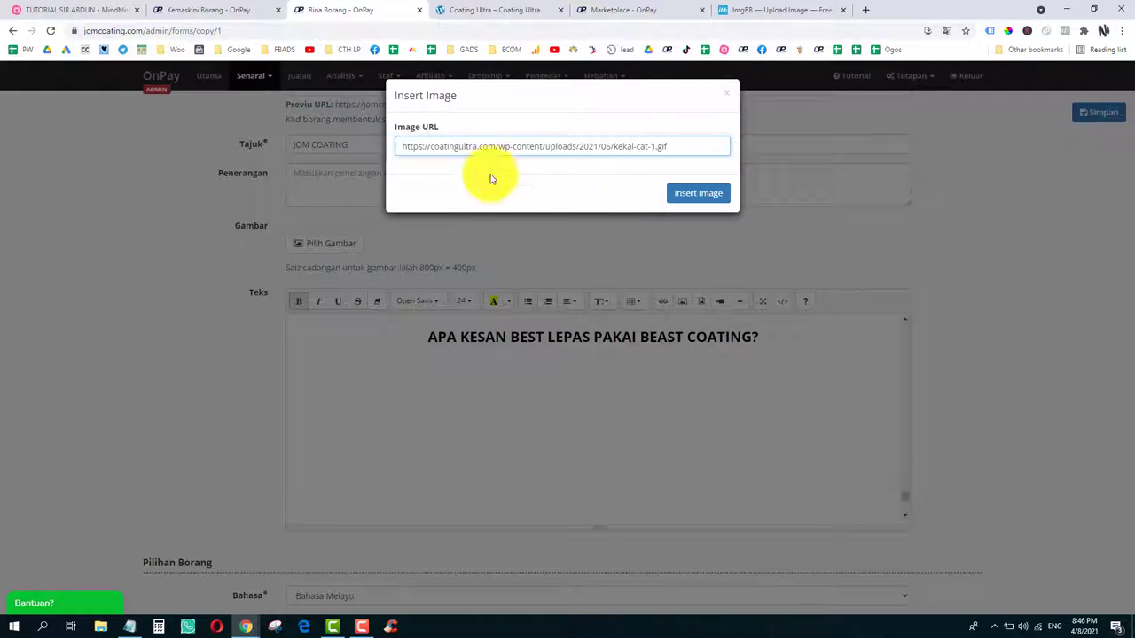
{"action": "left_click", "coordinate": [674, 192]}
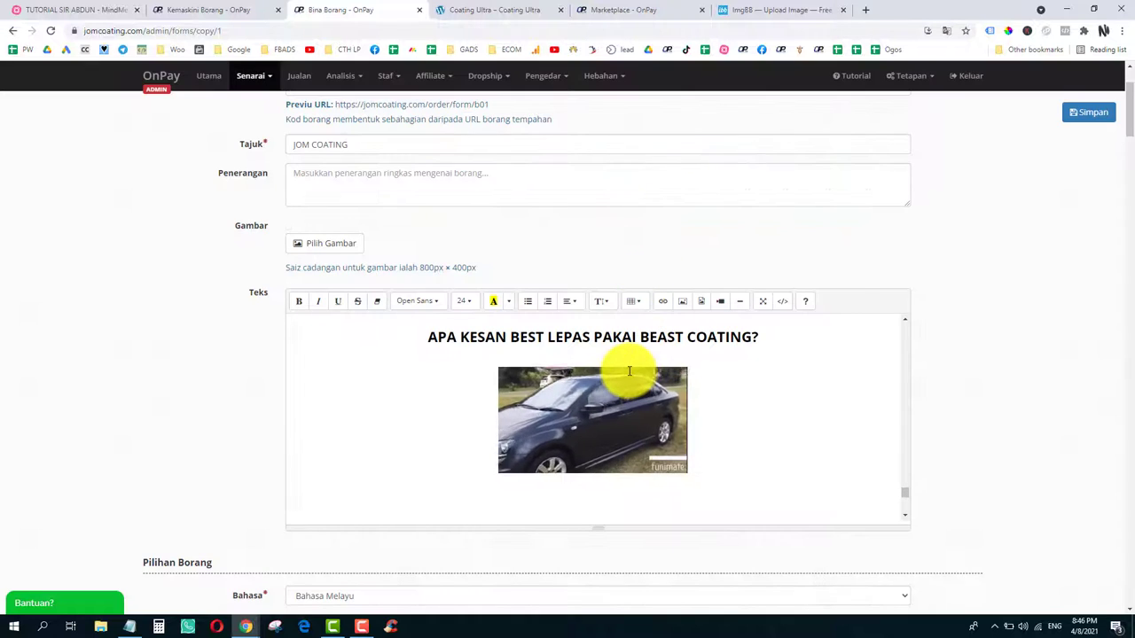
Step: Copy the caption "KERETA KEMBALI BERKILAT!" from the Coating Ultra page and paste it as plain text under the black car GIF
{"action": "left_click", "coordinate": [502, 9]}
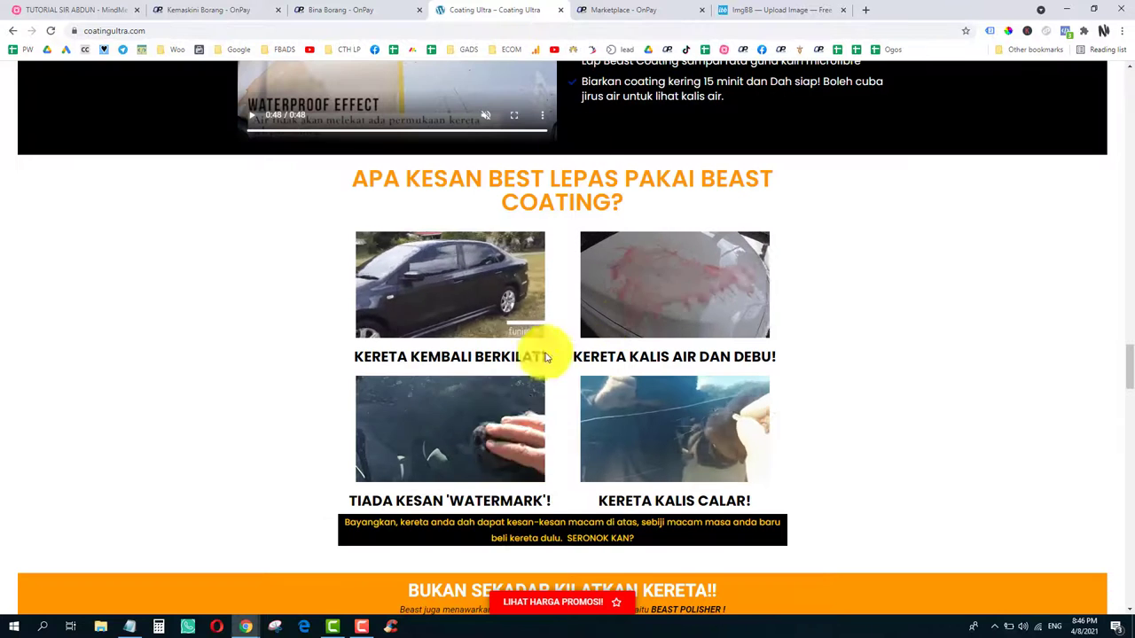
{"action": "triple_click", "coordinate": [463, 357]}
{"action": "key", "text": "ctrl+shift+Tab"}
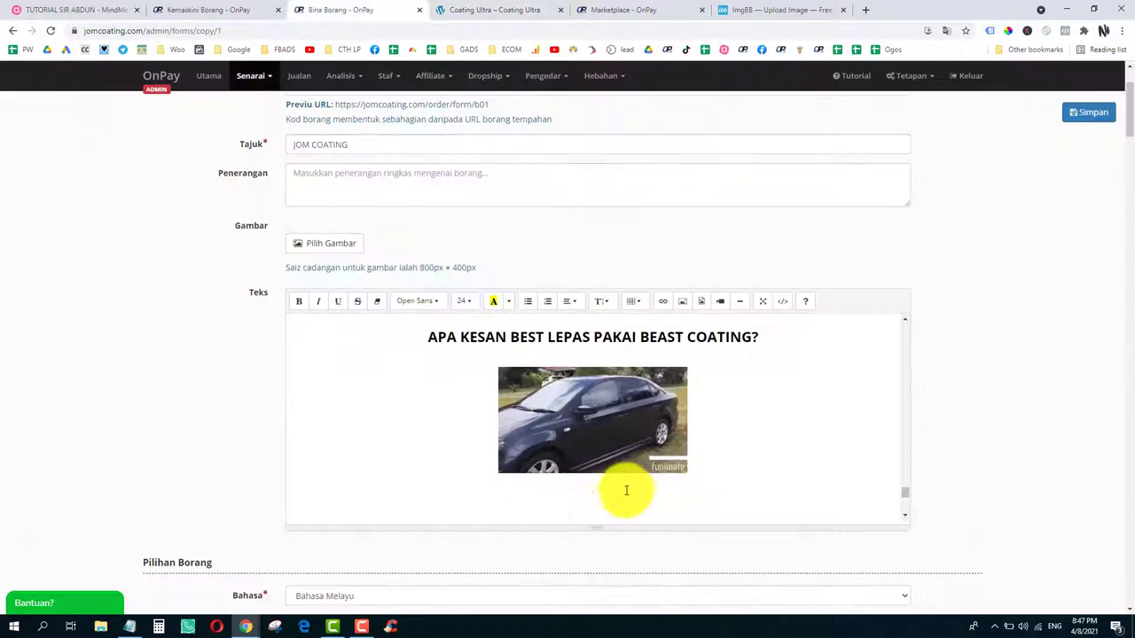
{"action": "key", "text": "ctrl+v"}
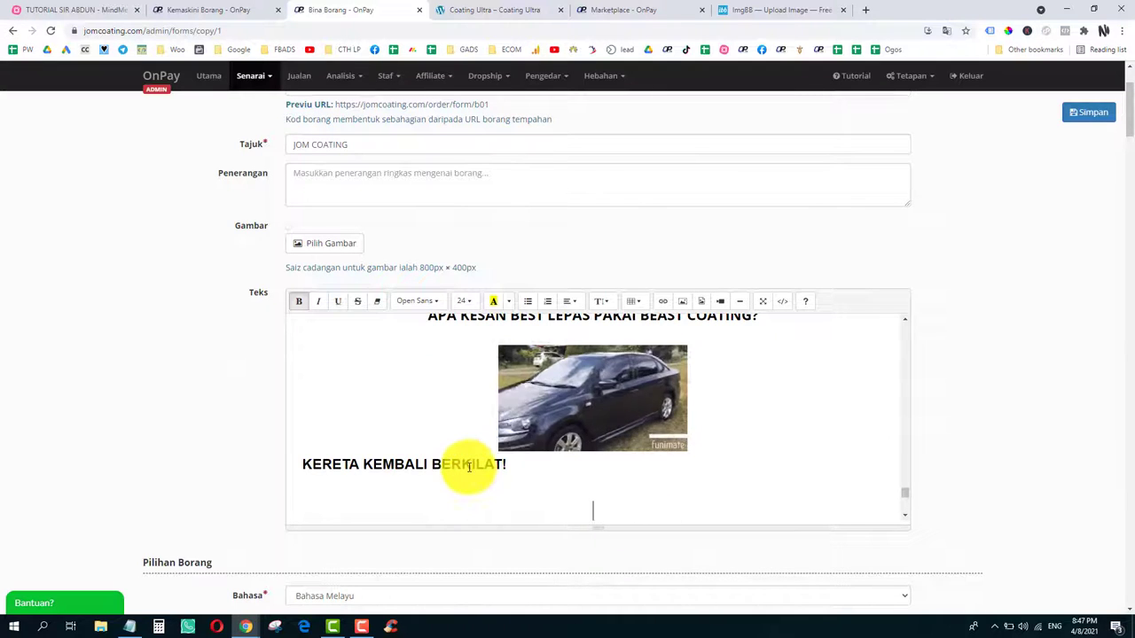
{"action": "key", "text": "ctrl+z"}
{"action": "right_click", "coordinate": [604, 475]}
{"action": "left_click", "coordinate": [647, 385]}
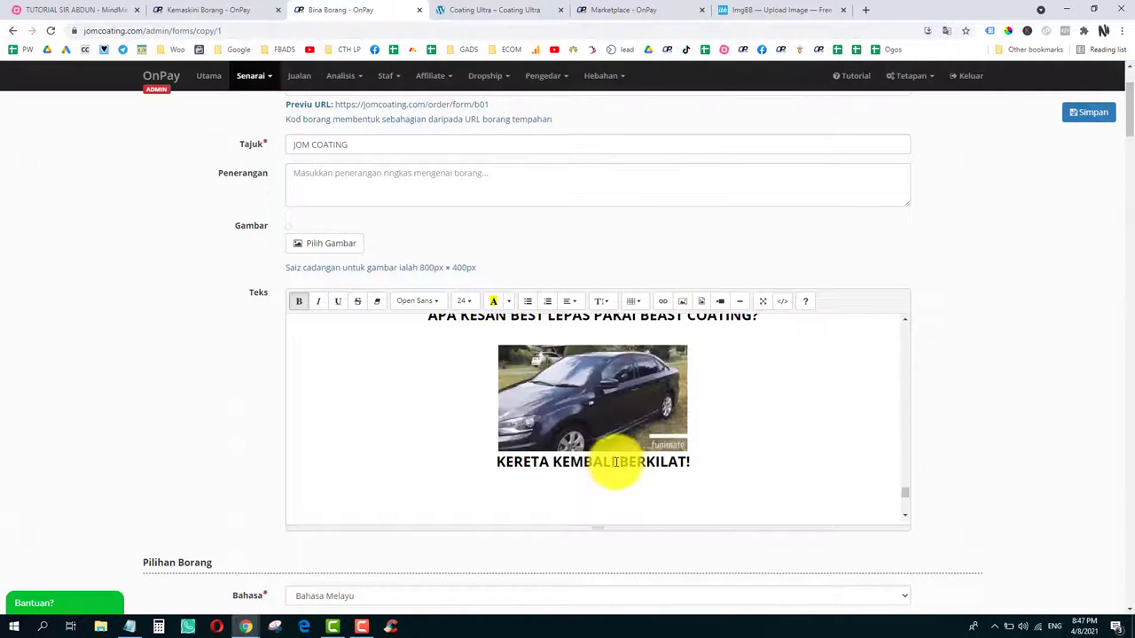
Step: Insert the Coating Ultra page's water-repellent car hood GIF below the first caption in the form, using its copied image address
{"action": "left_click", "coordinate": [506, 10]}
{"action": "right_click", "coordinate": [654, 299]}
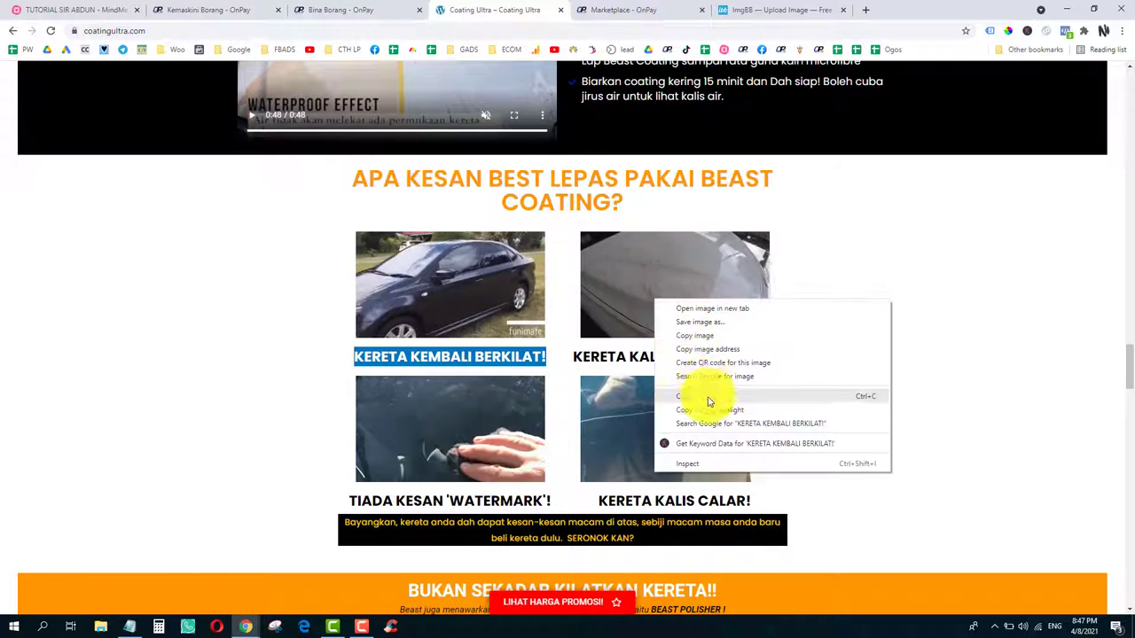
{"action": "left_click", "coordinate": [702, 351]}
{"action": "left_click", "coordinate": [390, 13]}
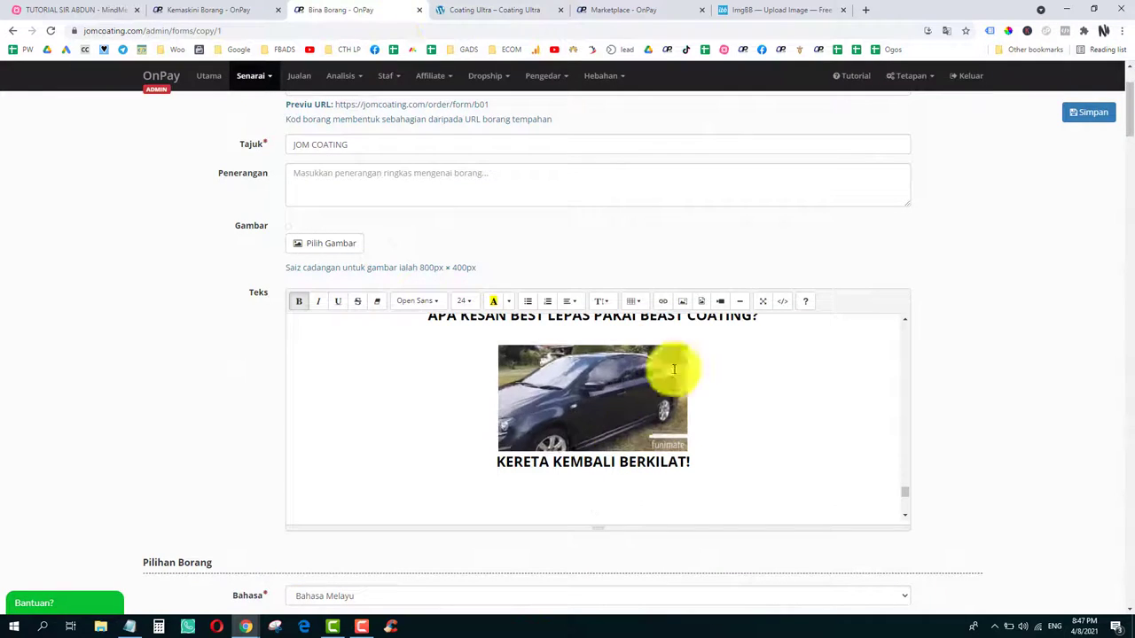
{"action": "left_click", "coordinate": [687, 305]}
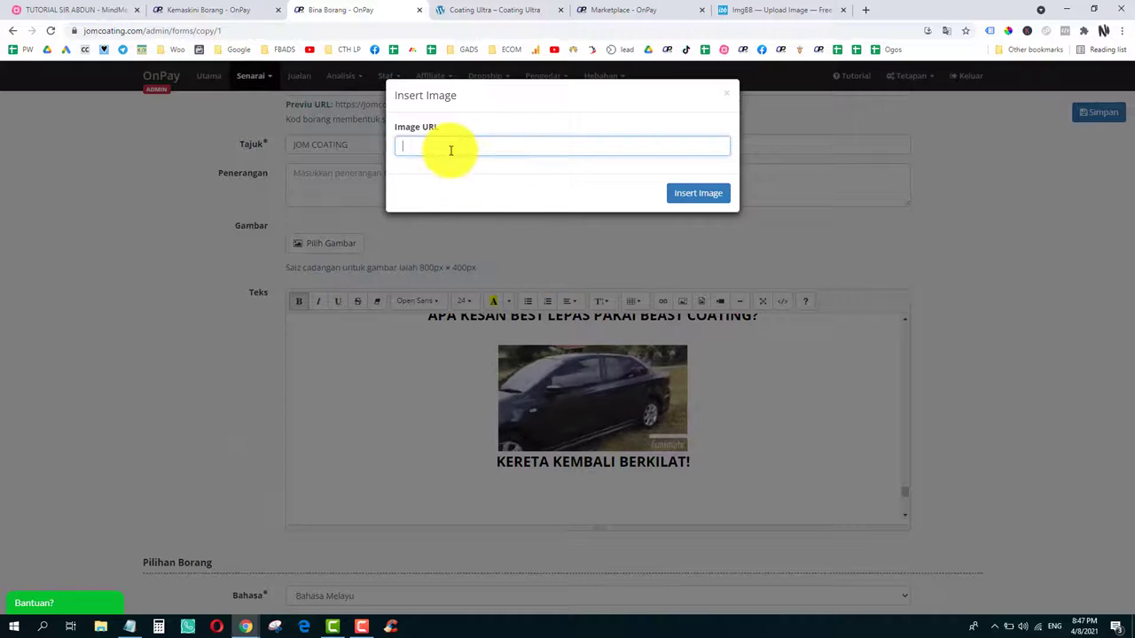
{"action": "key", "text": "ctrl+v"}
{"action": "left_click", "coordinate": [684, 190]}
{"action": "scroll", "coordinate": [648, 415], "scroll_direction": "down", "scroll_amount": 3}
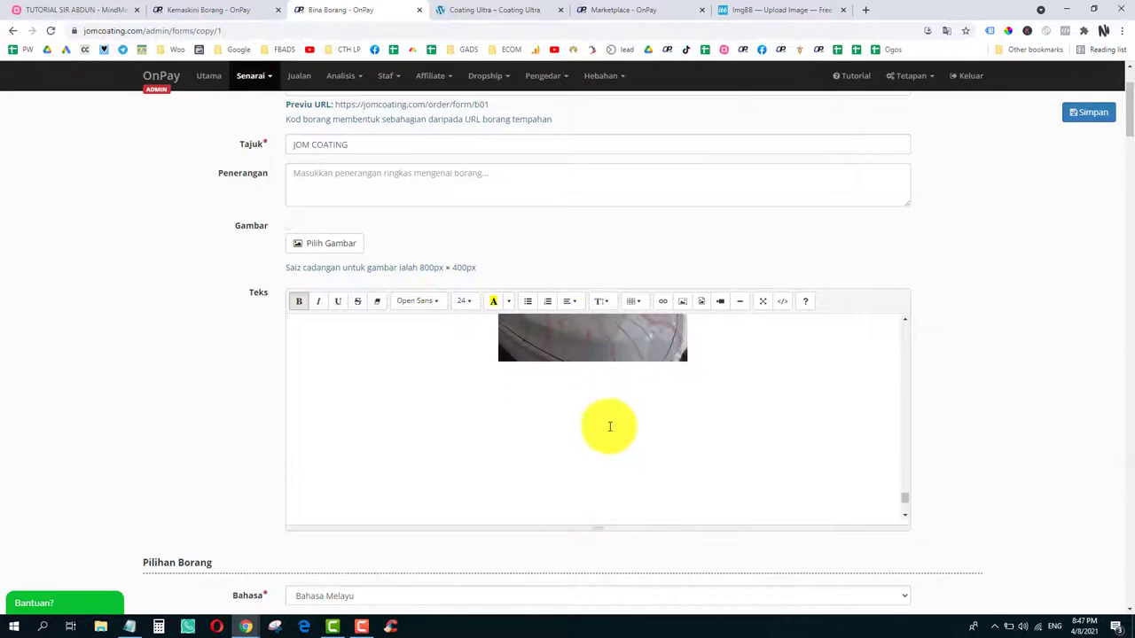
Step: Copy the caption "KERETA KALIS AIR DAN DEBU!" from the Coating Ultra page and paste it as plain text under the second GIF
{"action": "left_click", "coordinate": [494, 9]}
{"action": "triple_click", "coordinate": [691, 355]}
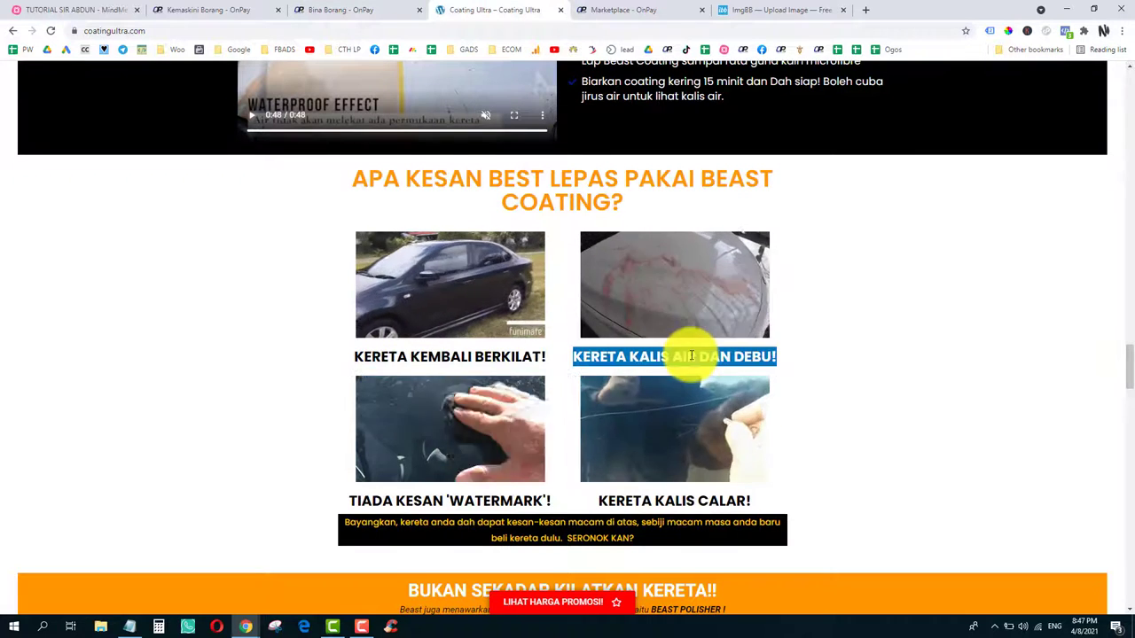
{"action": "left_click", "coordinate": [379, 8]}
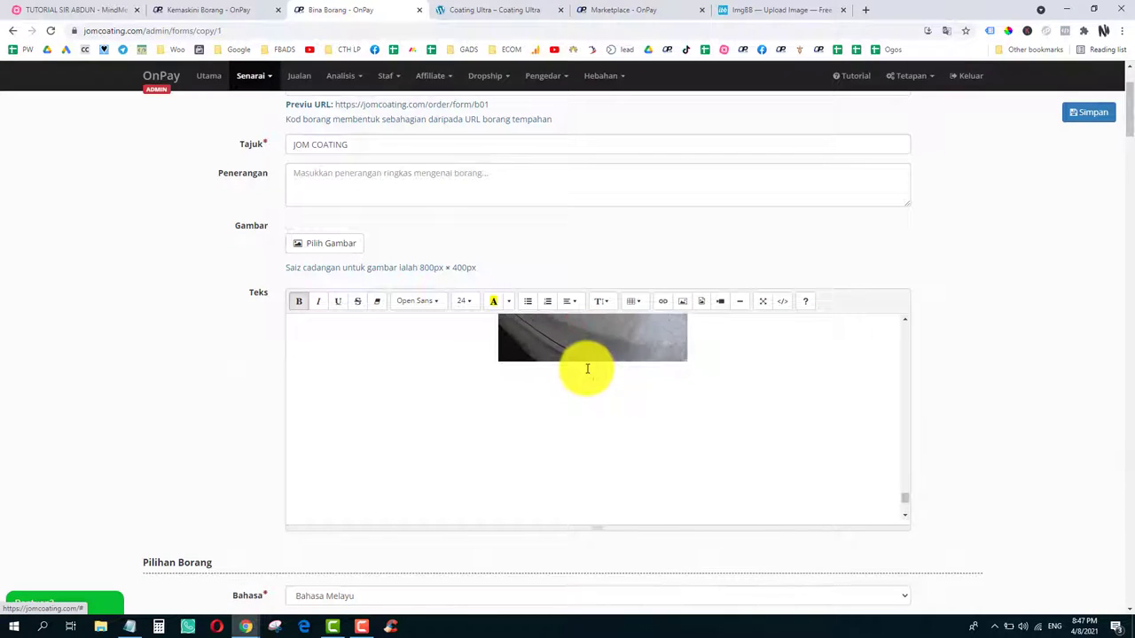
{"action": "right_click", "coordinate": [587, 369]}
{"action": "left_click", "coordinate": [650, 471]}
{"action": "scroll", "coordinate": [685, 413], "scroll_direction": "up", "scroll_amount": 3}
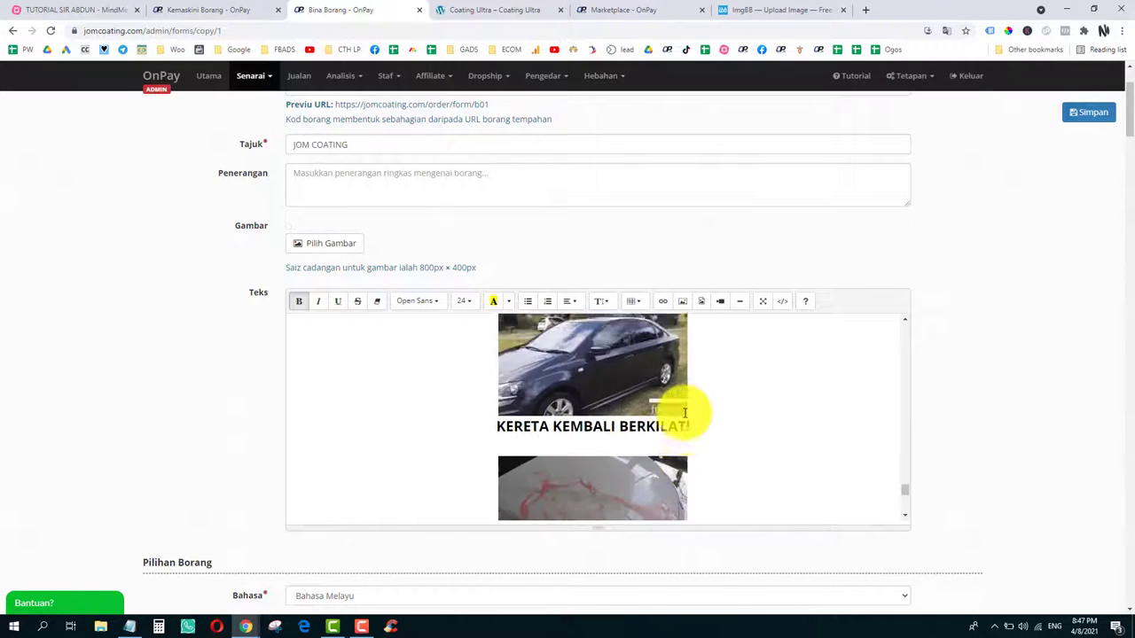
Step: Copy the closing sentence "Bayangkan, kereta anda dah dapat kesan-kesan macam di atas..." from the Coating Ultra page and paste it as plain text below the second caption
{"action": "left_click", "coordinate": [496, 9]}
{"action": "scroll", "coordinate": [585, 452], "scroll_direction": "down", "scroll_amount": 2}
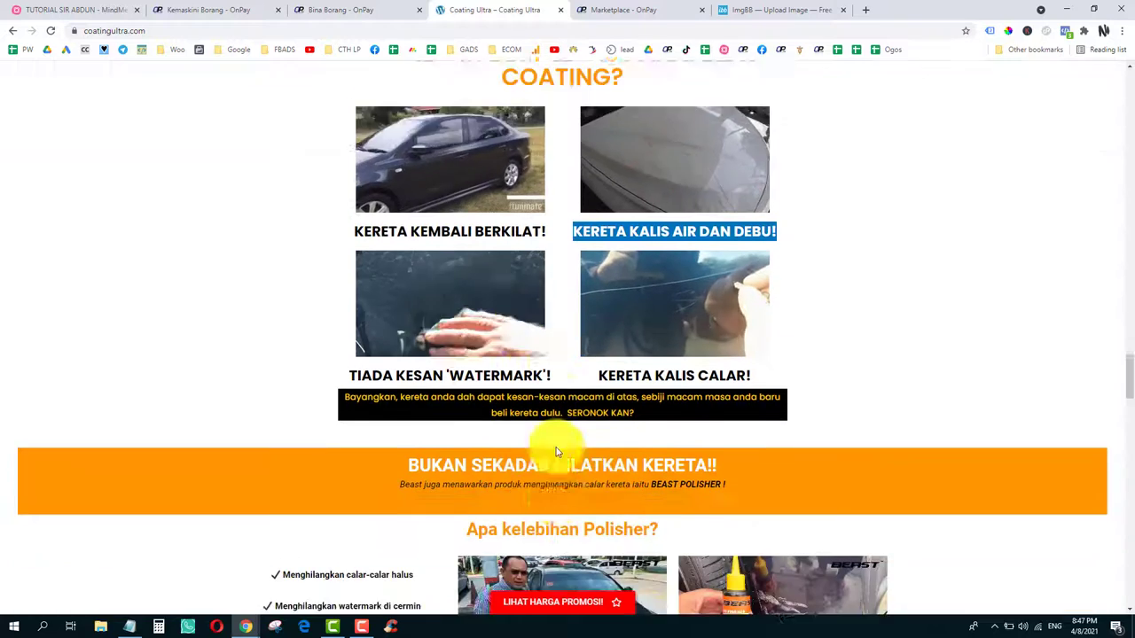
{"action": "scroll", "coordinate": [567, 434], "scroll_direction": "down", "scroll_amount": 1}
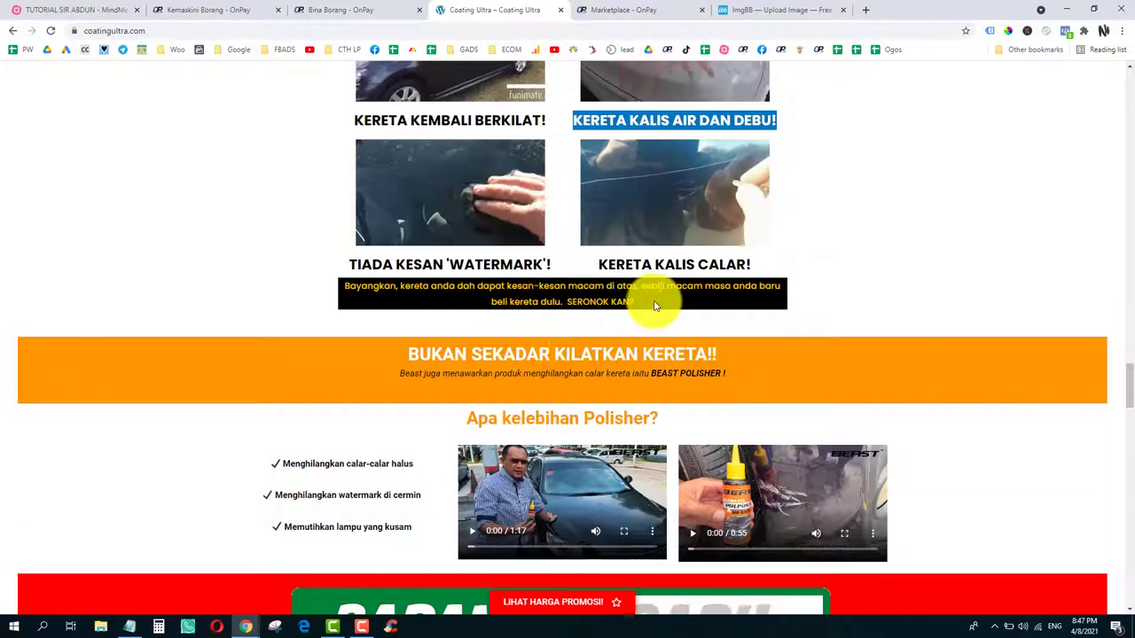
{"action": "left_click_drag", "start_coordinate": [654, 306], "coordinate": [355, 286]}
{"action": "left_click", "coordinate": [340, 9]}
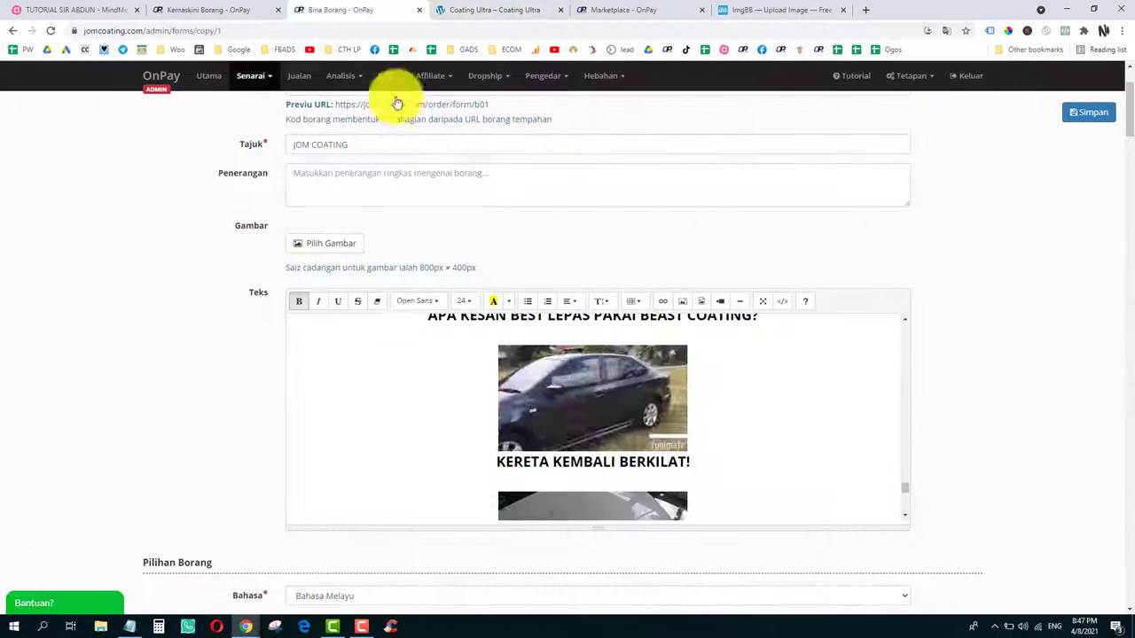
{"action": "scroll", "coordinate": [717, 461], "scroll_direction": "down", "scroll_amount": 5}
{"action": "left_click", "coordinate": [607, 355]}
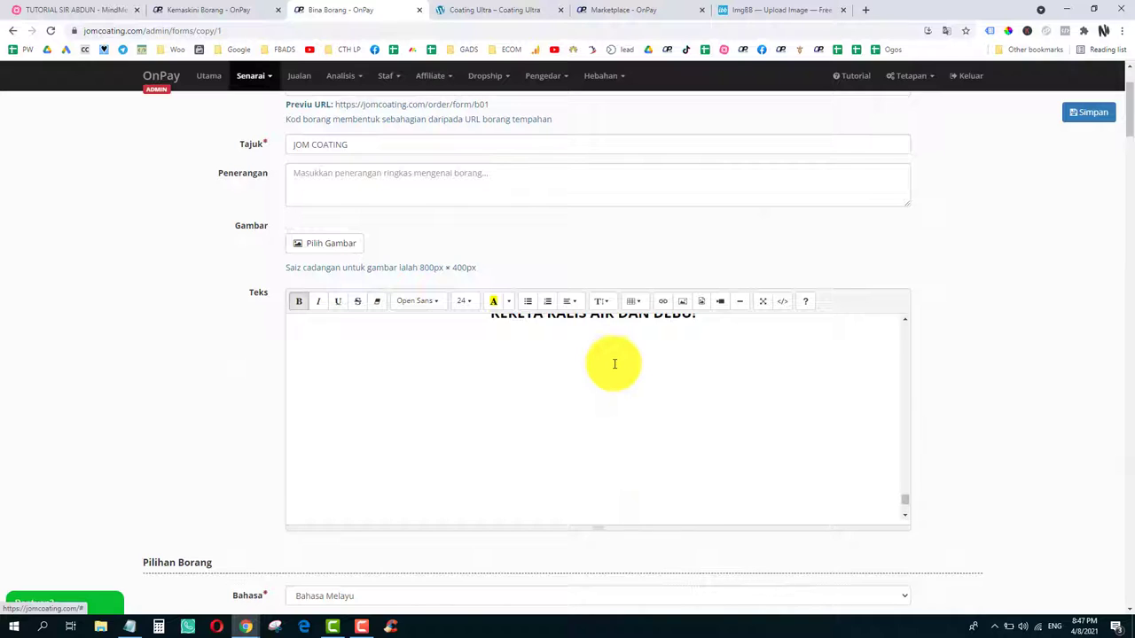
{"action": "key", "text": "ctrl+v"}
{"action": "key", "text": "ctrl+z"}
{"action": "right_click", "coordinate": [598, 354]}
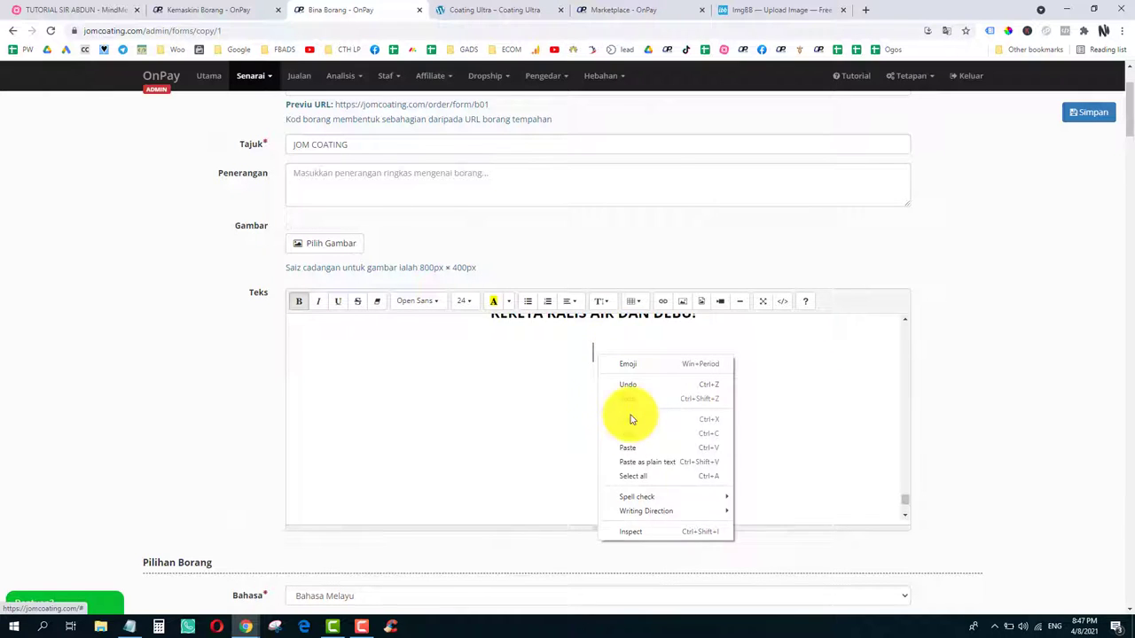
{"action": "left_click", "coordinate": [638, 467]}
Step: Try to highlight the pasted closing sentence with the default yellow, and undo the highlight
{"action": "left_click_drag", "start_coordinate": [772, 372], "coordinate": [304, 354]}
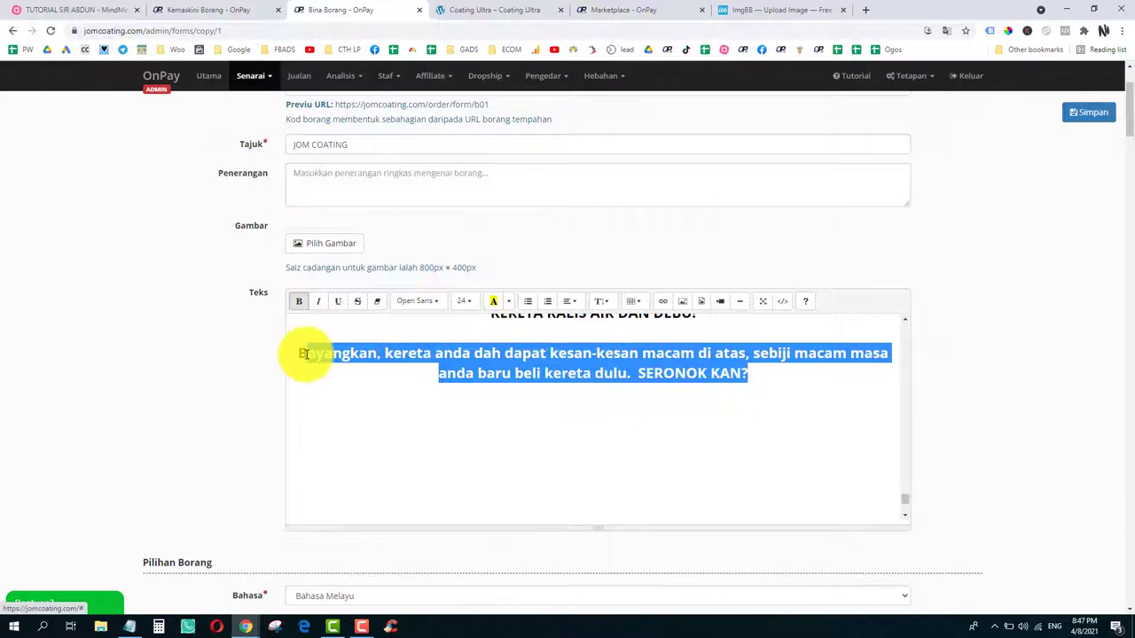
{"action": "left_click", "coordinate": [398, 362]}
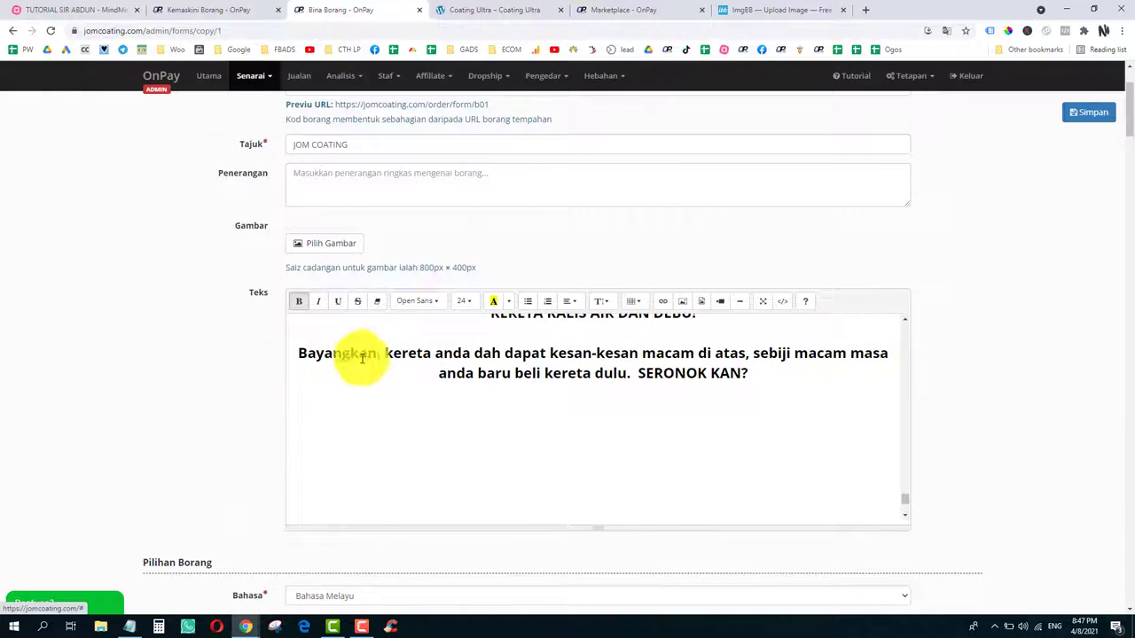
{"action": "left_click_drag", "start_coordinate": [752, 373], "coordinate": [278, 350]}
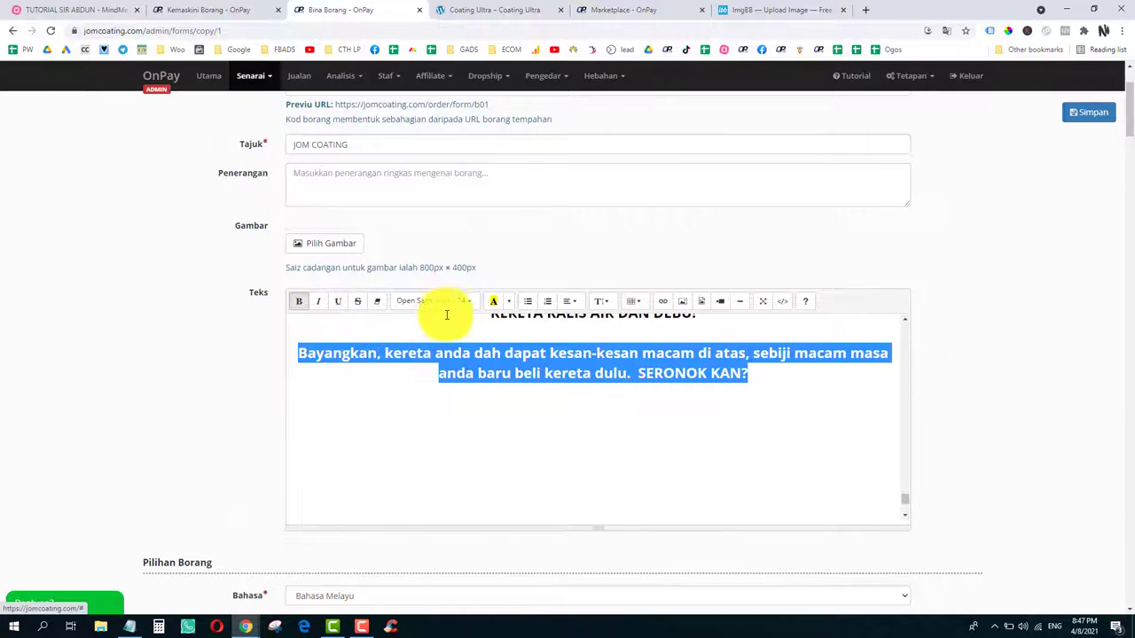
{"action": "left_click", "coordinate": [494, 300]}
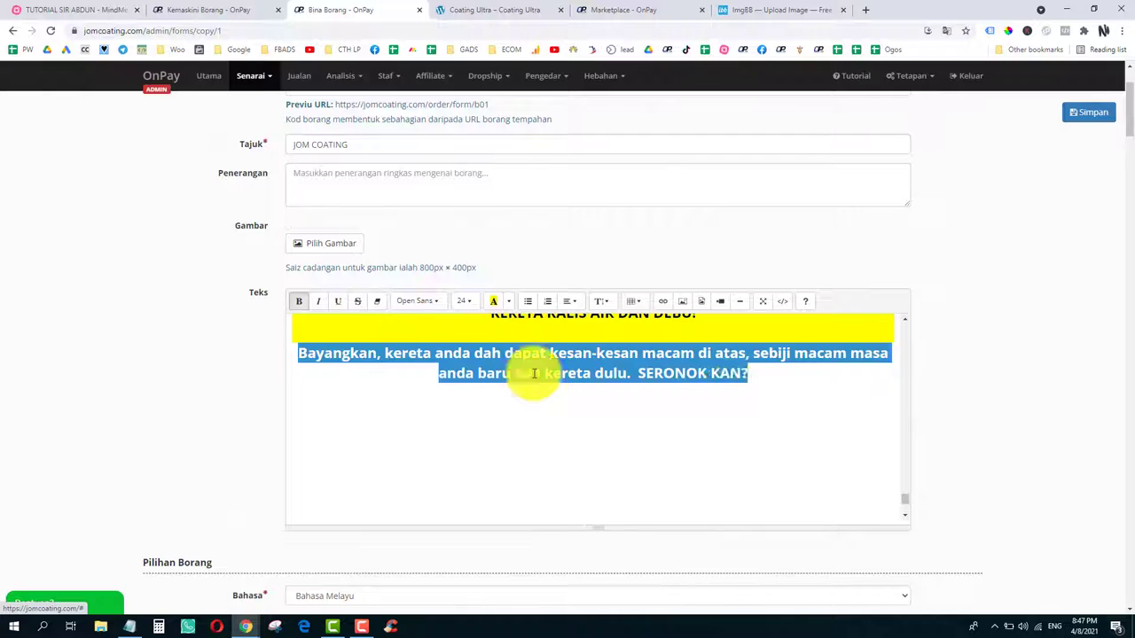
{"action": "left_click", "coordinate": [778, 387]}
{"action": "key", "text": "ctrl+z"}
{"action": "key", "text": "ctrl+z"}
{"action": "key", "text": "ctrl+z"}
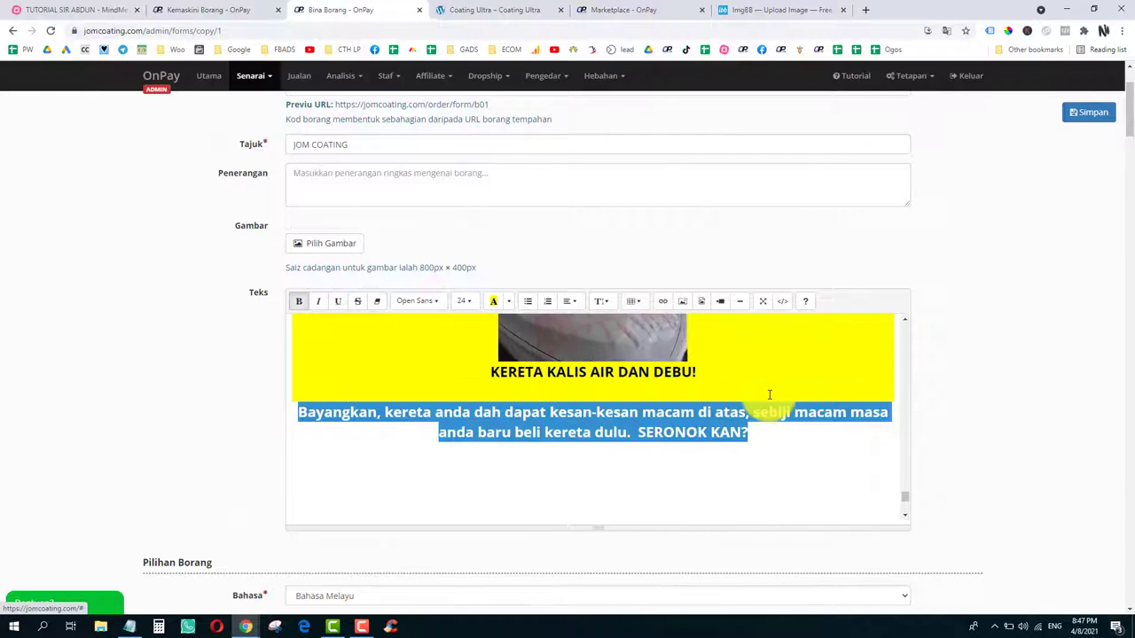
Step: Try a yellow background from the colour palette on the closing sentence, and undo it
{"action": "left_click_drag", "start_coordinate": [780, 430], "coordinate": [299, 413]}
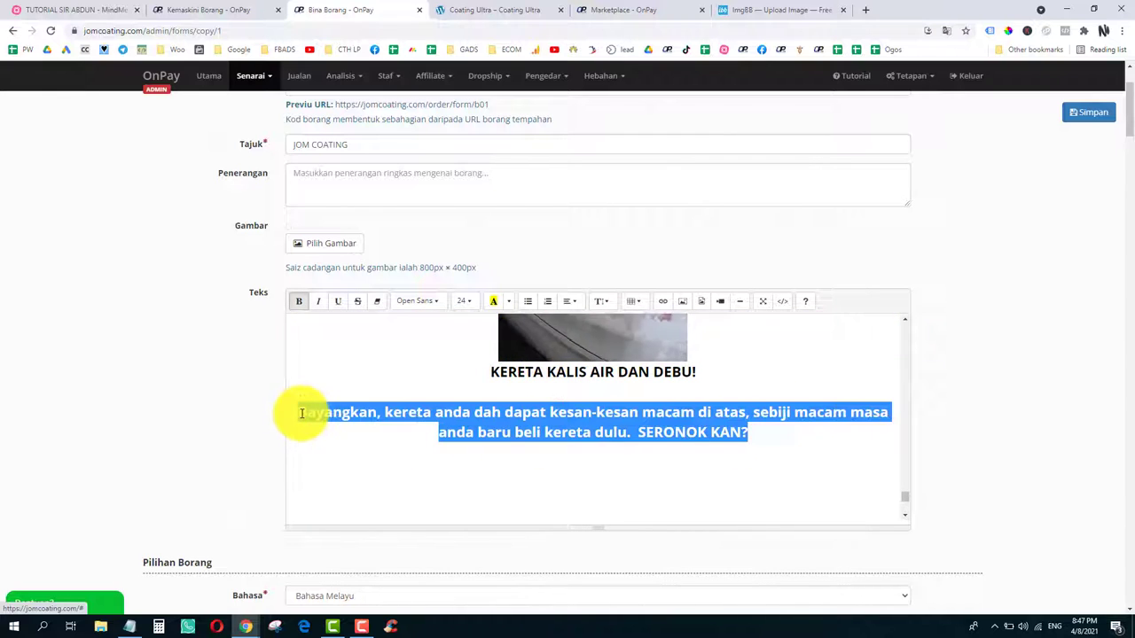
{"action": "left_click", "coordinate": [508, 301]}
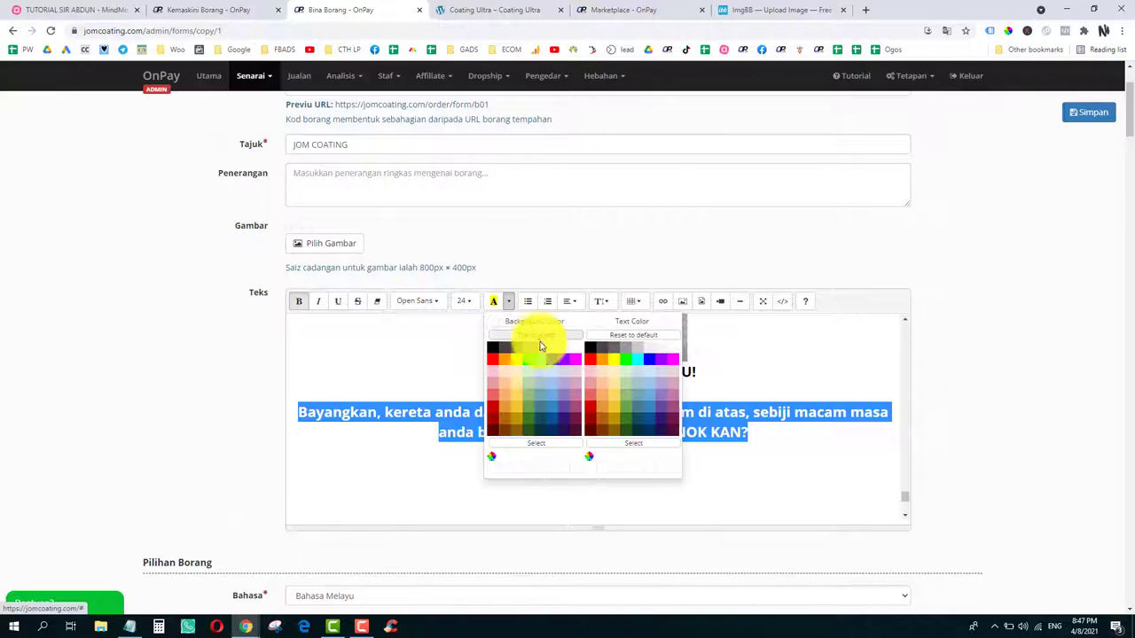
{"action": "left_click", "coordinate": [518, 360]}
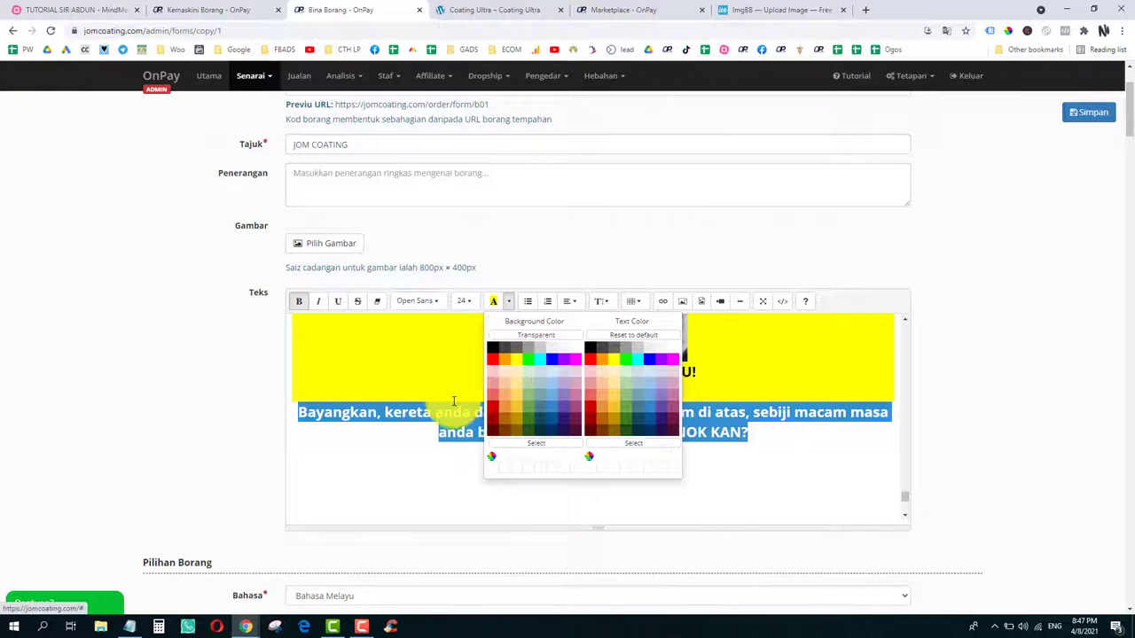
{"action": "key", "text": "ctrl+z"}
{"action": "left_click", "coordinate": [473, 410]}
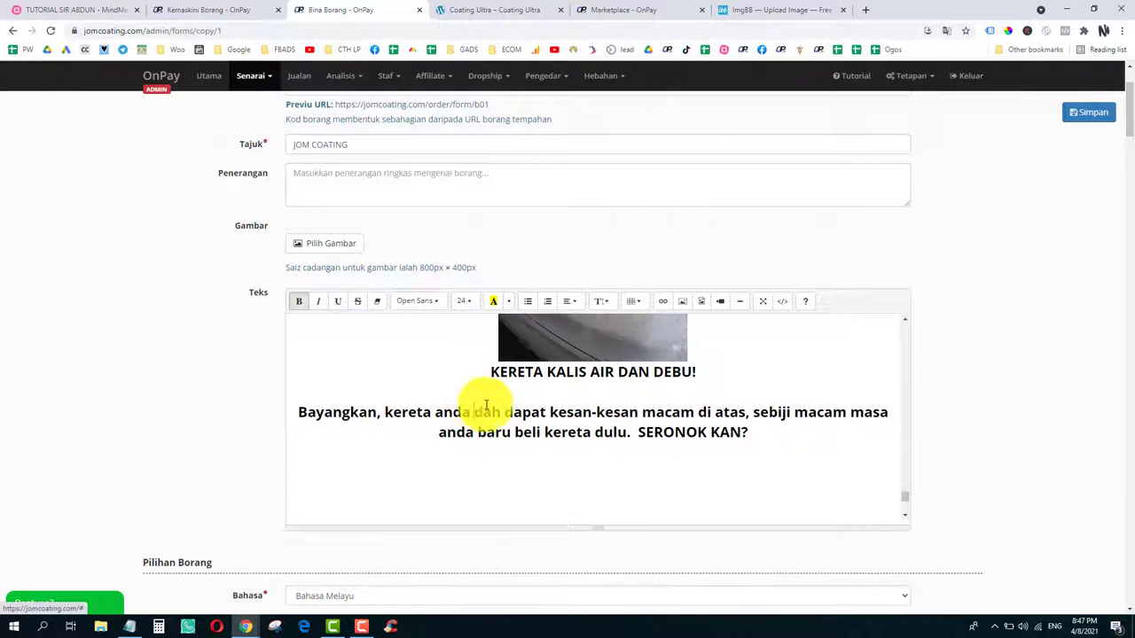
Step: Add another blank line between the caption "KERETA KALIS AIR DAN DEBU!" and the closing sentence
{"action": "left_click", "coordinate": [671, 393]}
{"action": "key", "text": "Return"}
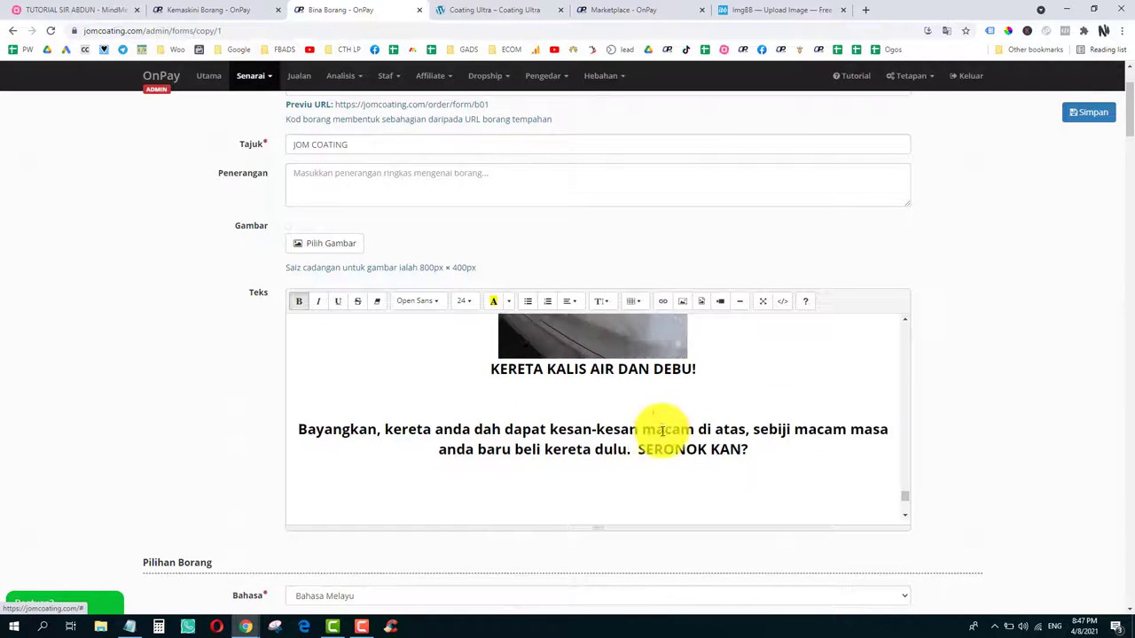
{"action": "scroll", "coordinate": [662, 430], "scroll_direction": "down", "scroll_amount": 1}
{"action": "left_click", "coordinate": [638, 373]}
Step: Consult the mind map's landing page flow, and insert the Coating Ultra page's "BARANG SAMPAI BARU BAYAR" GIF below the closing sentence using its copied image address
{"action": "left_click", "coordinate": [481, 10]}
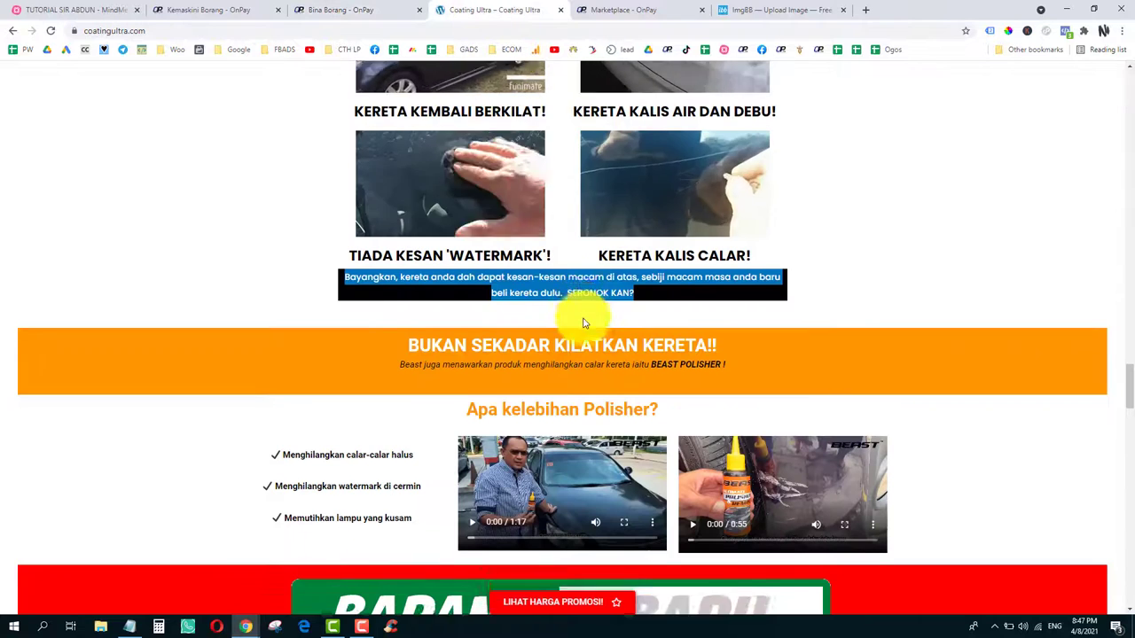
{"action": "scroll", "coordinate": [582, 317], "scroll_direction": "down", "scroll_amount": 4}
{"action": "left_click", "coordinate": [124, 9]}
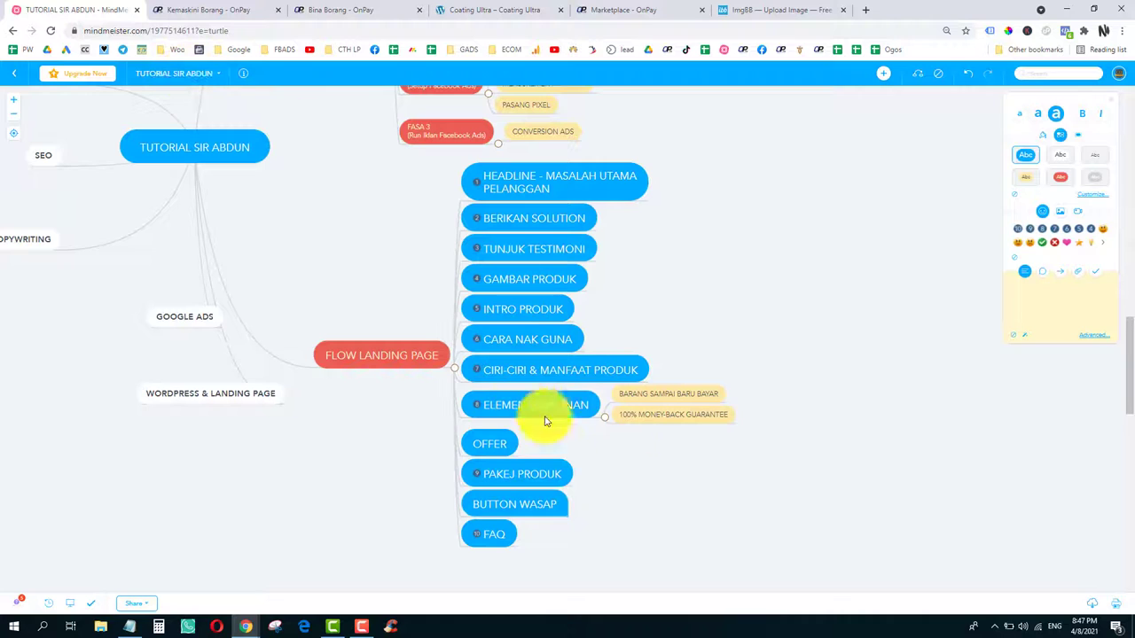
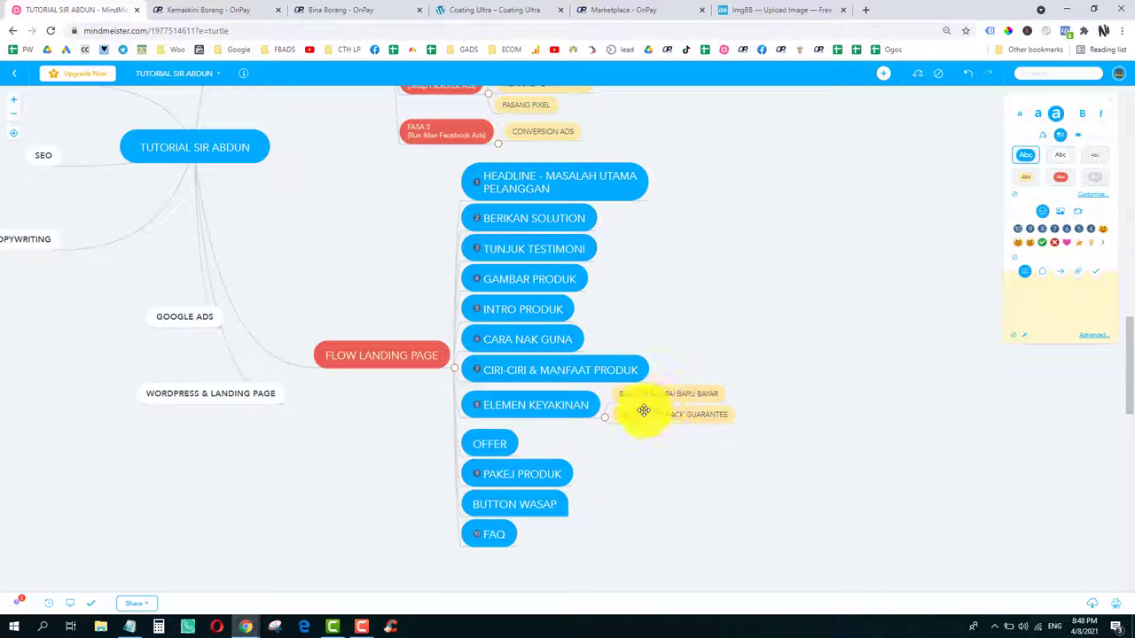
{"action": "left_click", "coordinate": [493, 10]}
{"action": "scroll", "coordinate": [524, 216], "scroll_direction": "down", "scroll_amount": 1}
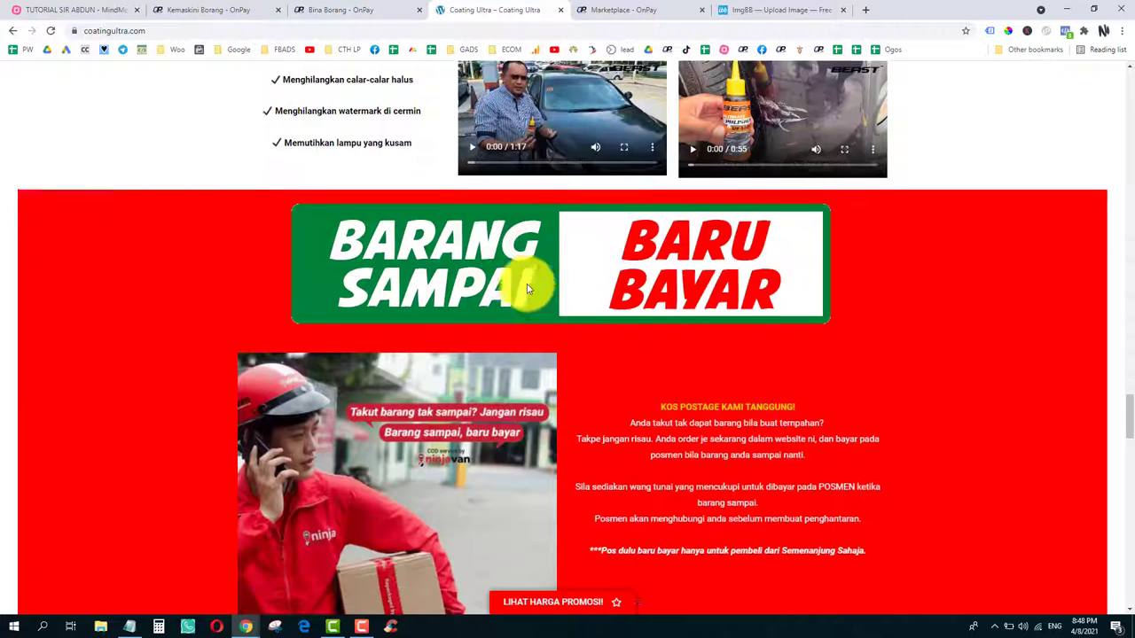
{"action": "right_click", "coordinate": [431, 248]}
{"action": "left_click", "coordinate": [450, 294]}
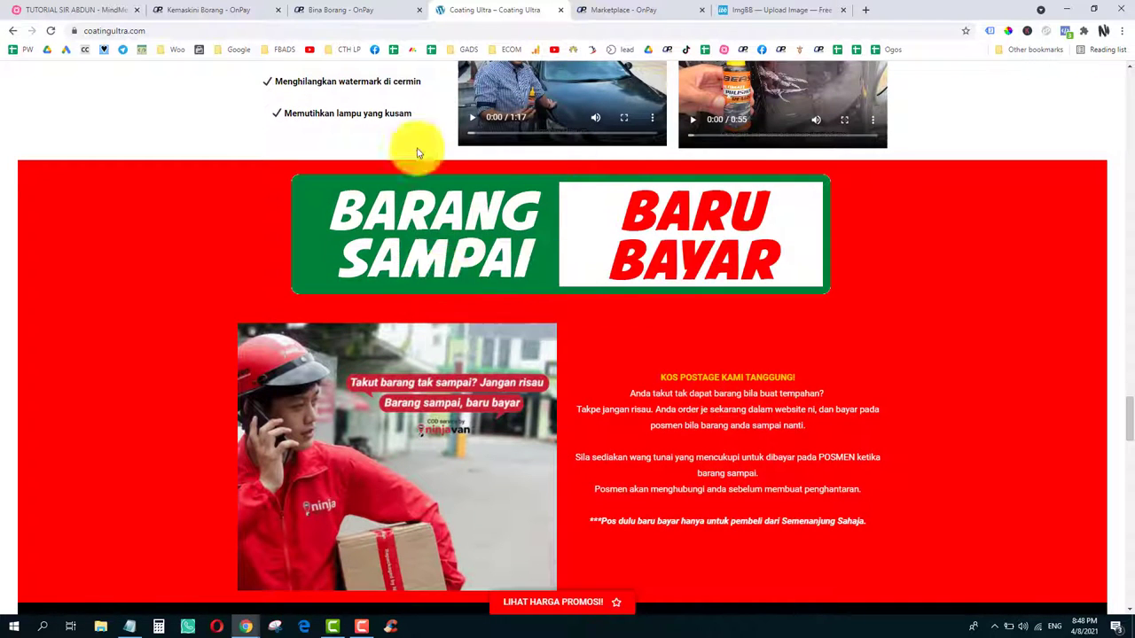
{"action": "left_click", "coordinate": [348, 9]}
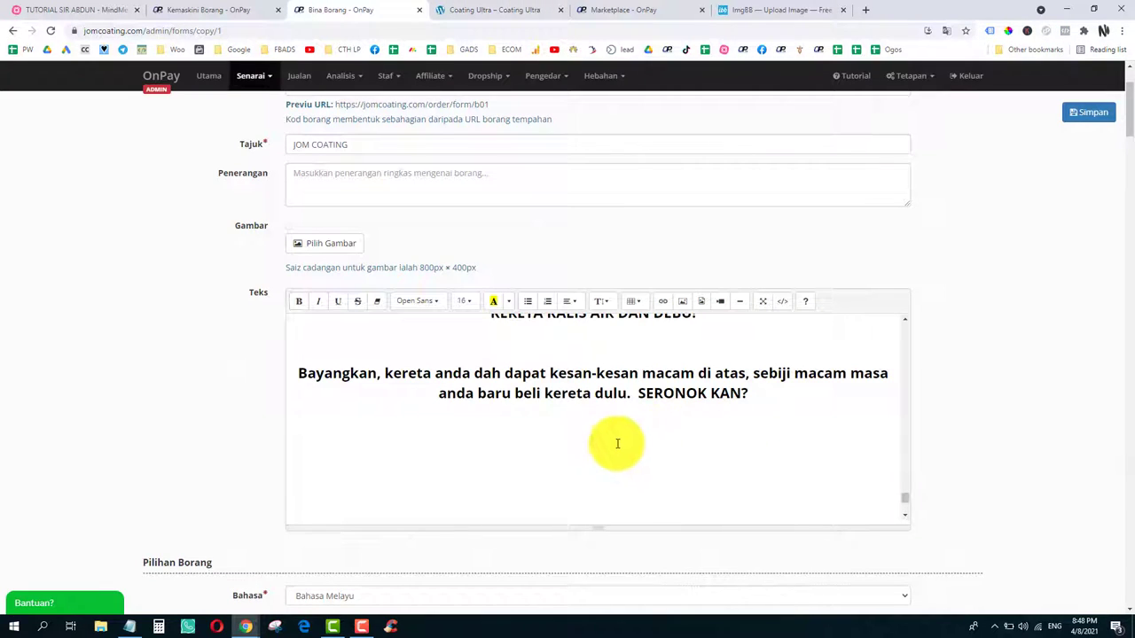
{"action": "left_click", "coordinate": [681, 300]}
{"action": "key", "text": "ctrl+v"}
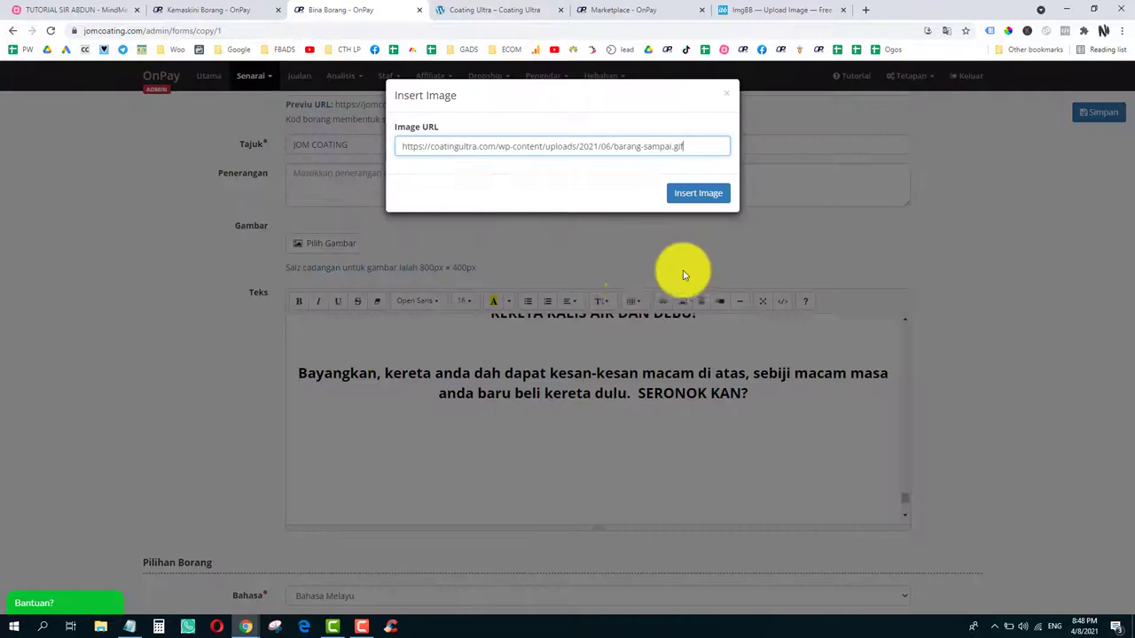
{"action": "left_click", "coordinate": [696, 195]}
Step: Examine the inserted "BARANG SAMPAI BARU BAYAR" banner and the space below it in the form text
{"action": "scroll", "coordinate": [600, 380], "scroll_direction": "down", "scroll_amount": 3}
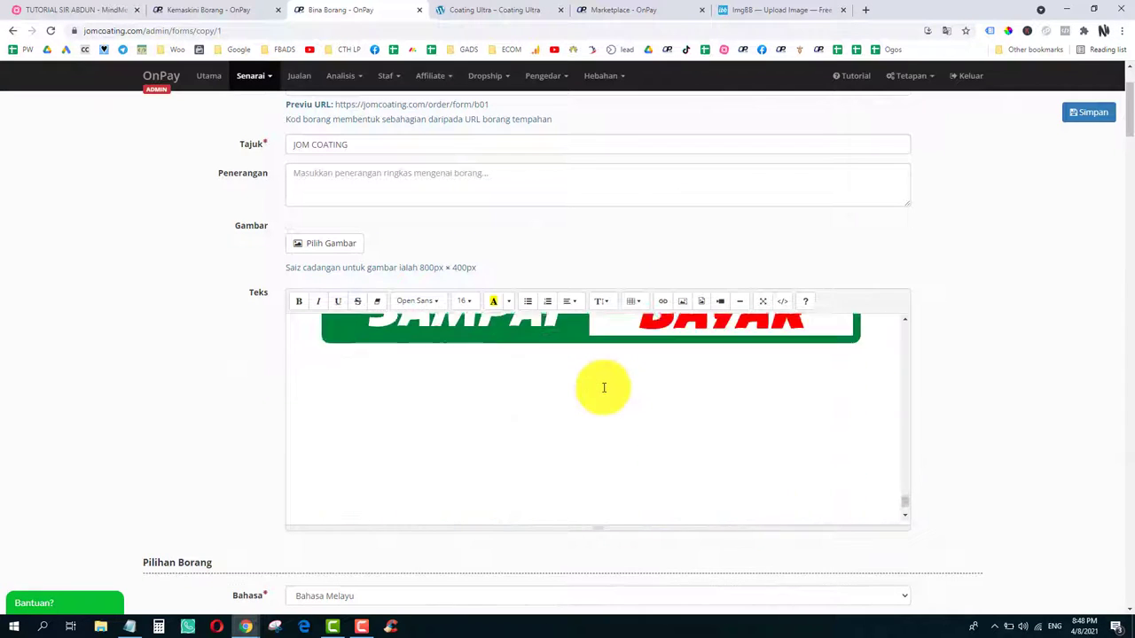
{"action": "scroll", "coordinate": [602, 384], "scroll_direction": "up", "scroll_amount": 3}
{"action": "left_click", "coordinate": [596, 413]}
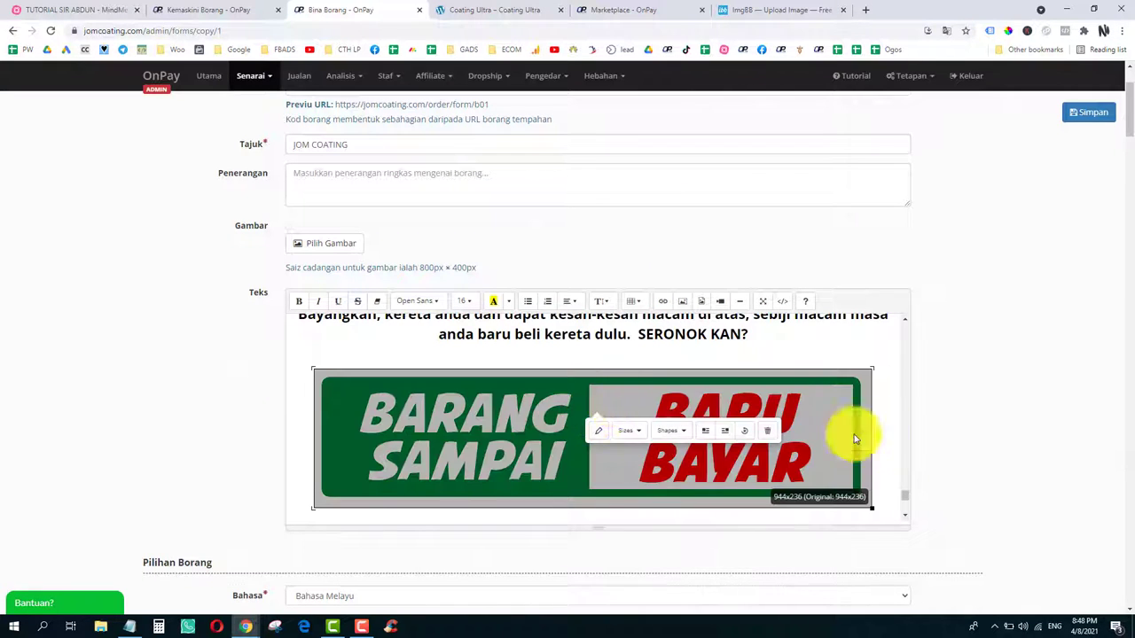
{"action": "left_click", "coordinate": [880, 427]}
{"action": "scroll", "coordinate": [881, 425], "scroll_direction": "down", "scroll_amount": 4}
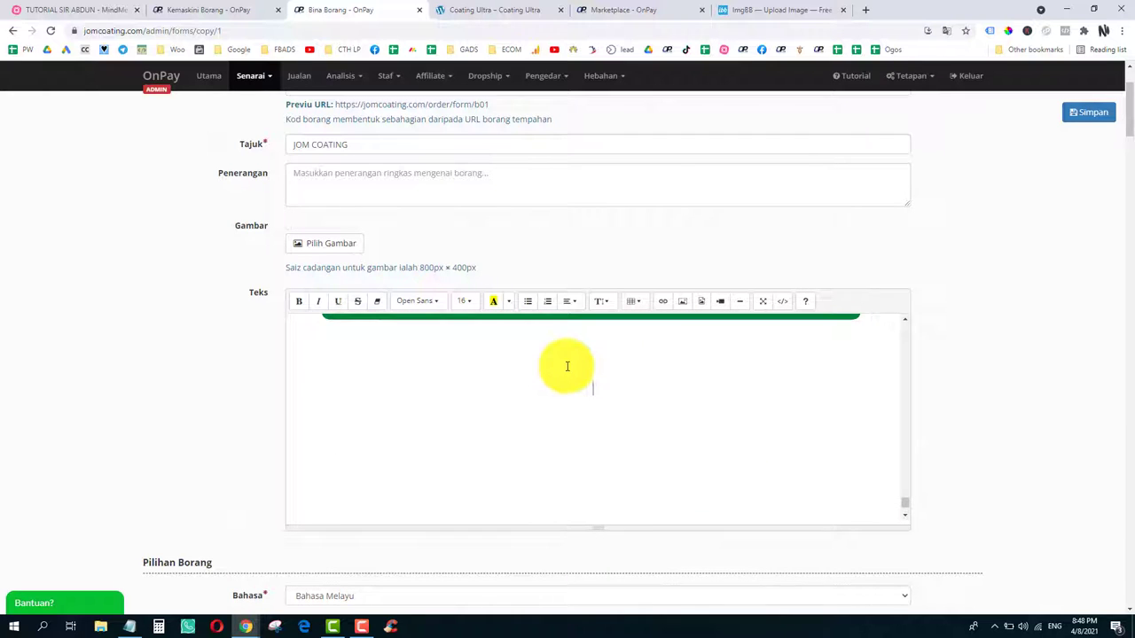
{"action": "scroll", "coordinate": [567, 372], "scroll_direction": "up", "scroll_amount": 1}
{"action": "scroll", "coordinate": [568, 377], "scroll_direction": "down", "scroll_amount": 1}
{"action": "scroll", "coordinate": [582, 405], "scroll_direction": "up", "scroll_amount": 2}
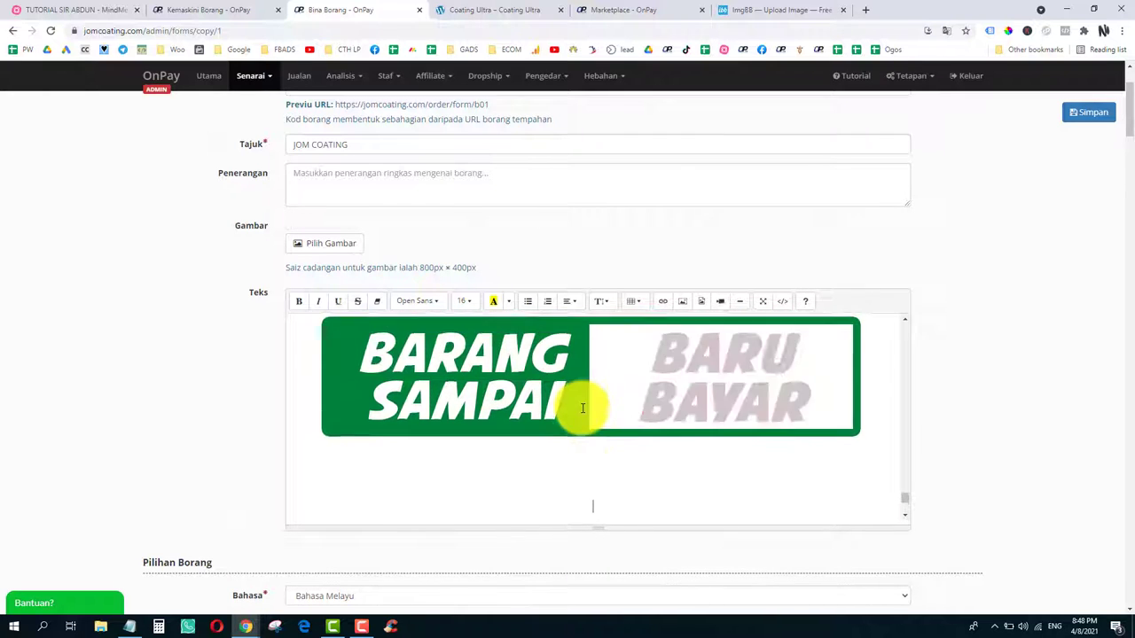
{"action": "scroll", "coordinate": [582, 407], "scroll_direction": "down", "scroll_amount": 1}
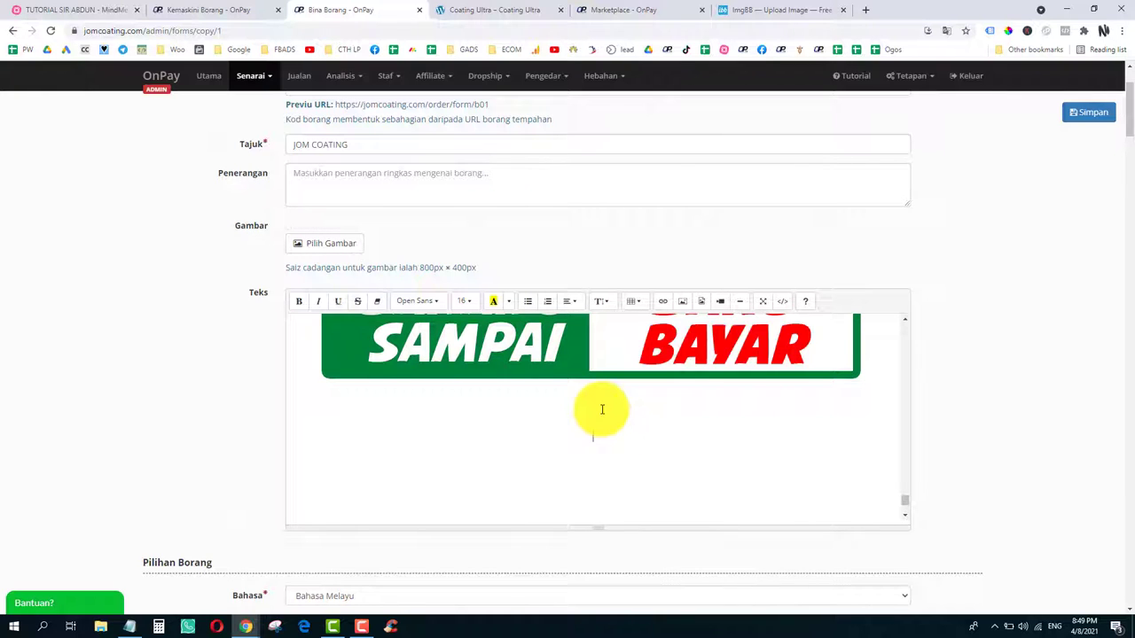
Step: Search Google for "NINJAVAN COD" in a new browser tab and look through the results
{"action": "left_click", "coordinate": [871, 13]}
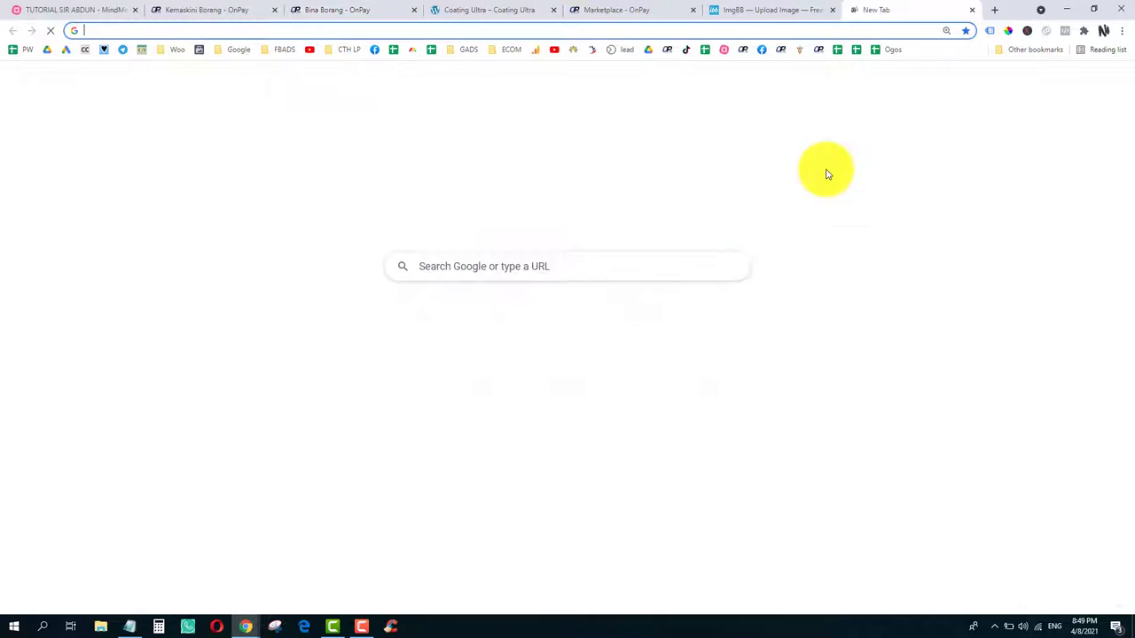
{"action": "type", "text": "NINJAVAN"}
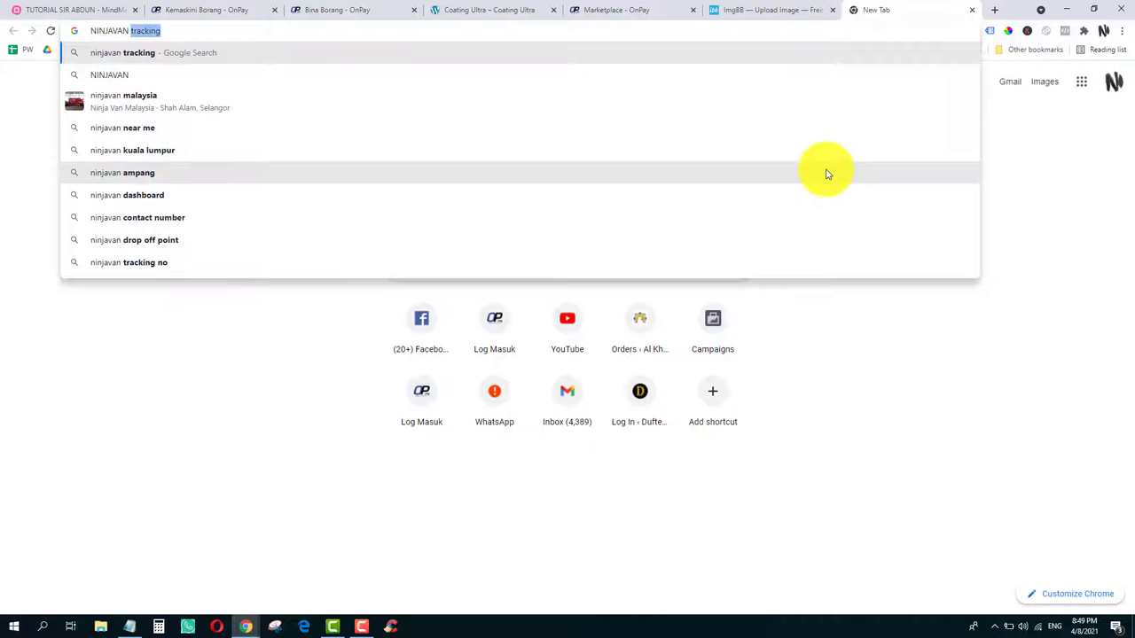
{"action": "type", "text": " COD"}
{"action": "key", "text": "Return"}
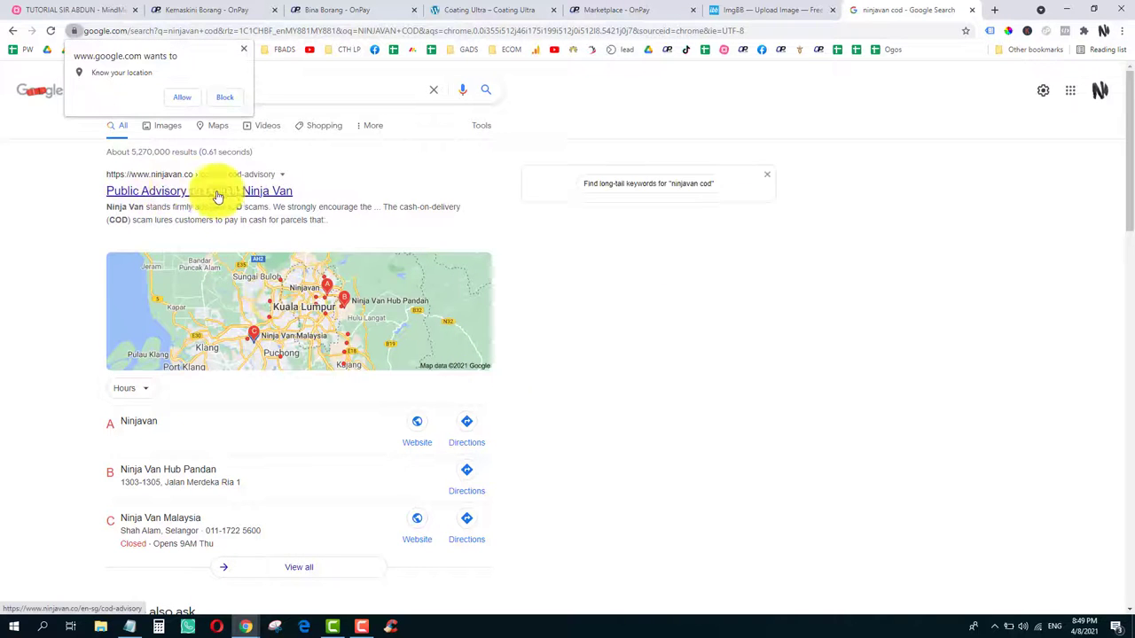
{"action": "scroll", "coordinate": [204, 266], "scroll_direction": "down", "scroll_amount": 5}
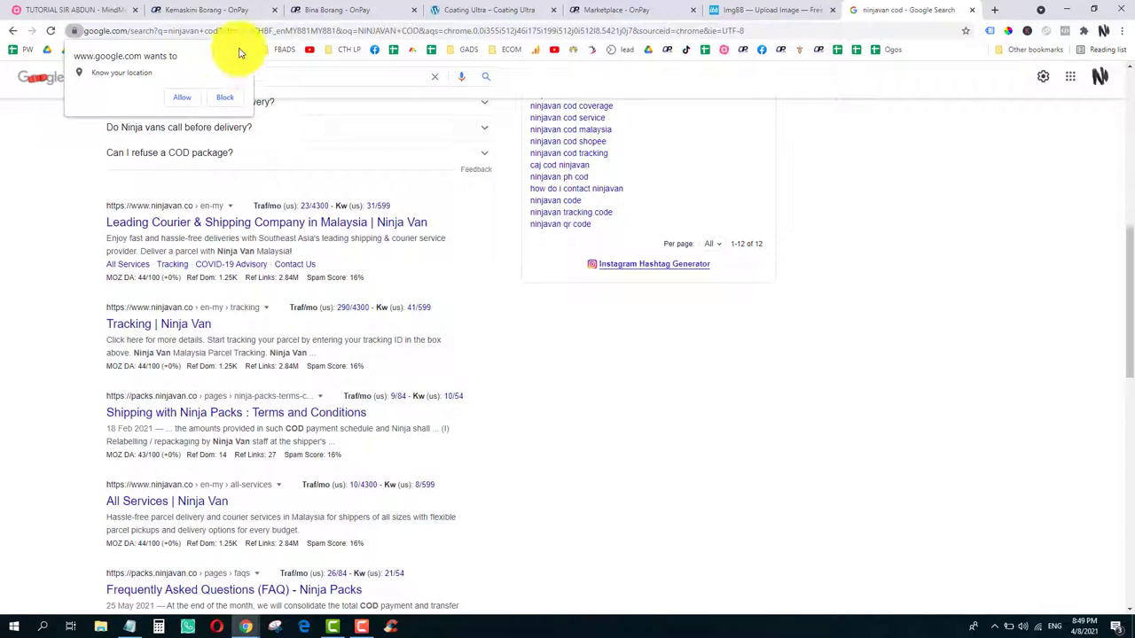
Step: Copy the Coating Ultra page's text from "KOS POSTAGE KAMI TANGGUNG!" to the Semenanjung note, and insert it unformatted below the form's "BARANG SAMPAI BARU BAYAR" banner
{"action": "left_click", "coordinate": [470, 9]}
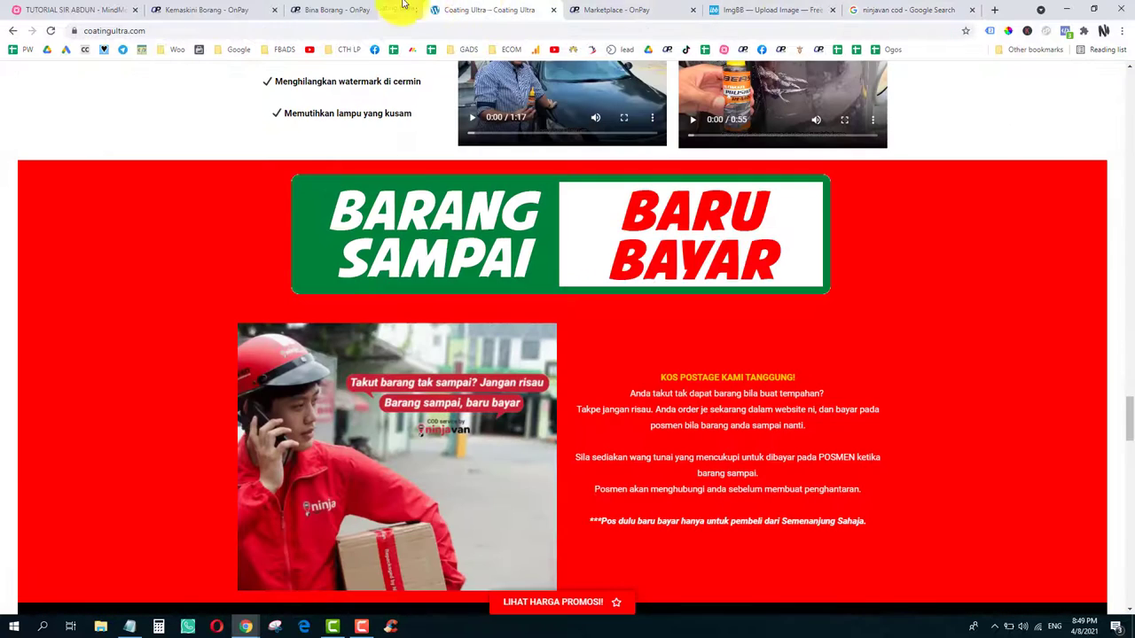
{"action": "scroll", "coordinate": [567, 390], "scroll_direction": "down", "scroll_amount": 1}
{"action": "left_click_drag", "start_coordinate": [650, 261], "coordinate": [892, 403]}
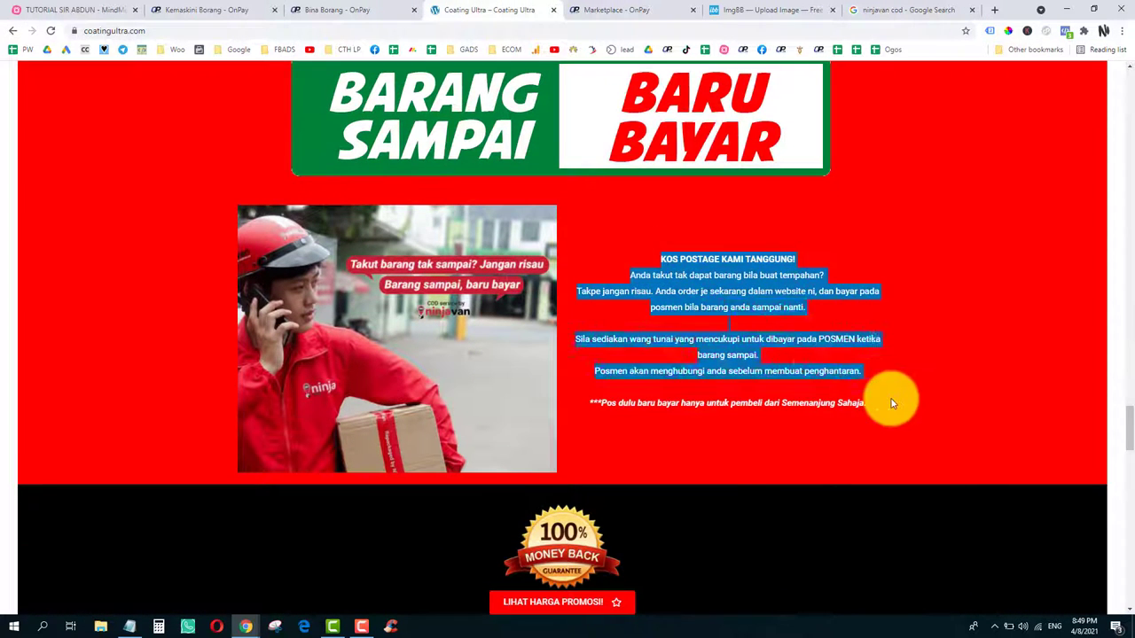
{"action": "left_click", "coordinate": [903, 410]}
{"action": "triple_click", "coordinate": [871, 407]}
{"action": "key", "text": "ctrl+c"}
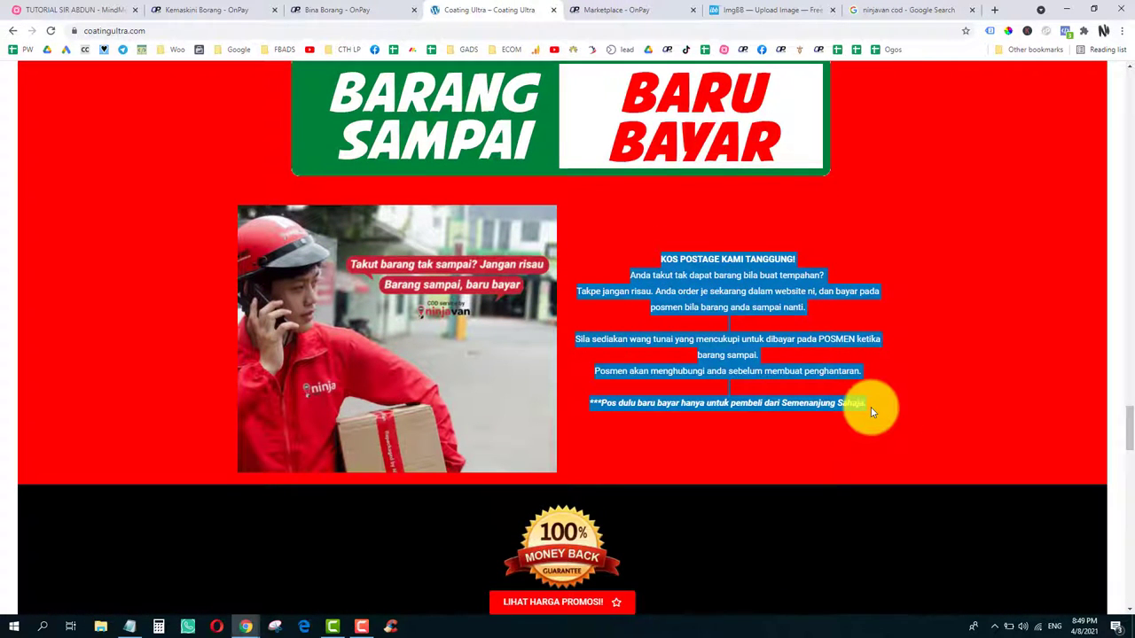
{"action": "left_click", "coordinate": [399, 10]}
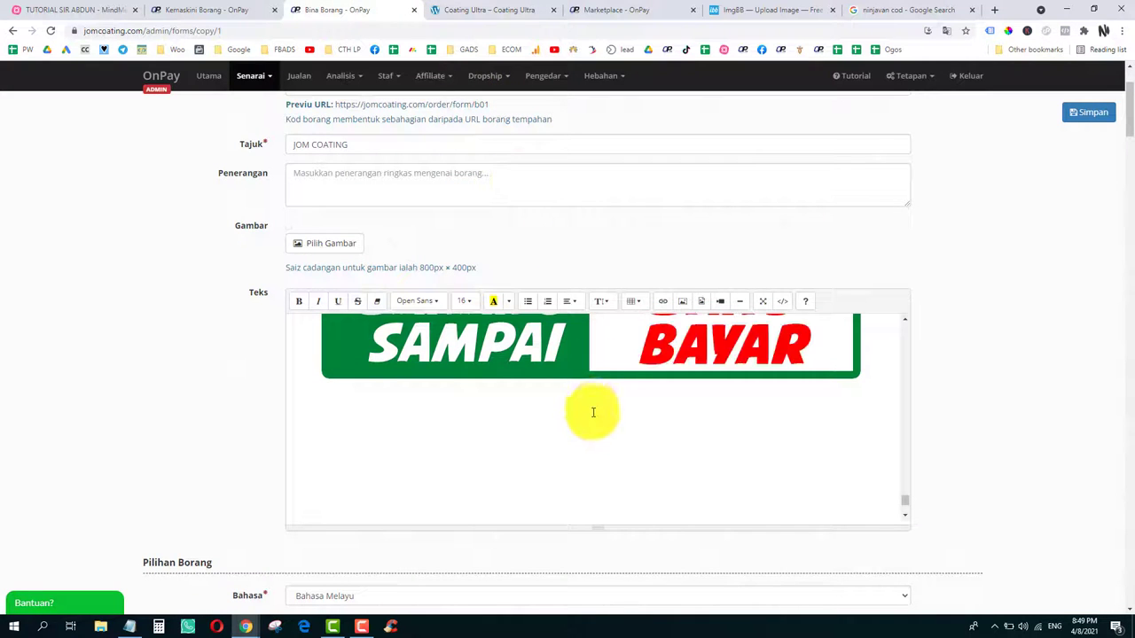
{"action": "left_click", "coordinate": [682, 300]}
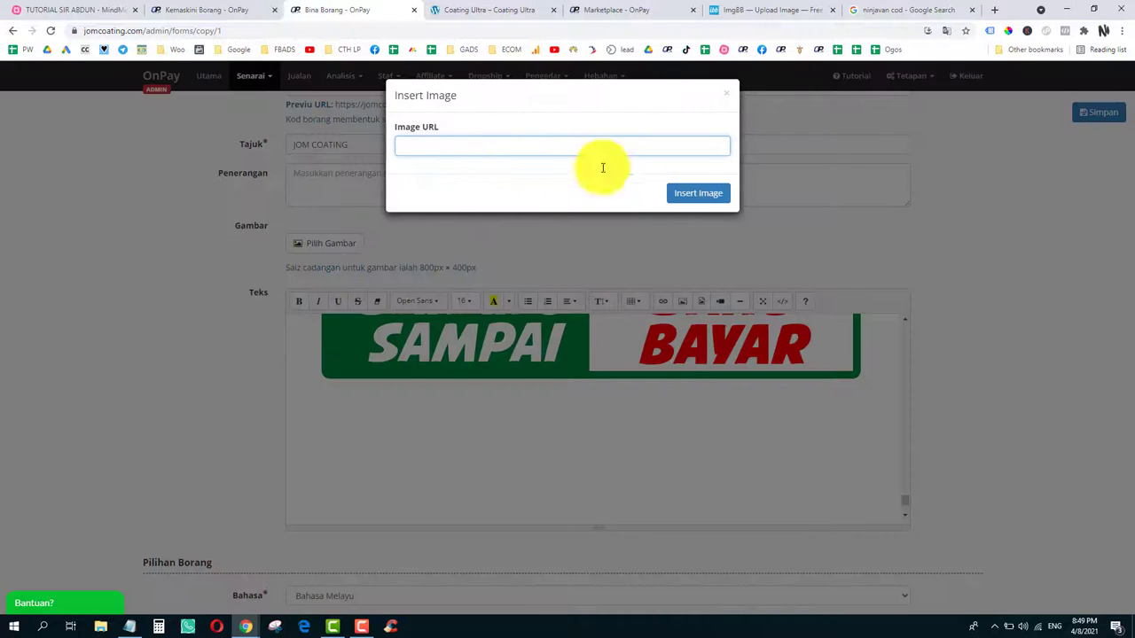
{"action": "left_click", "coordinate": [725, 93]}
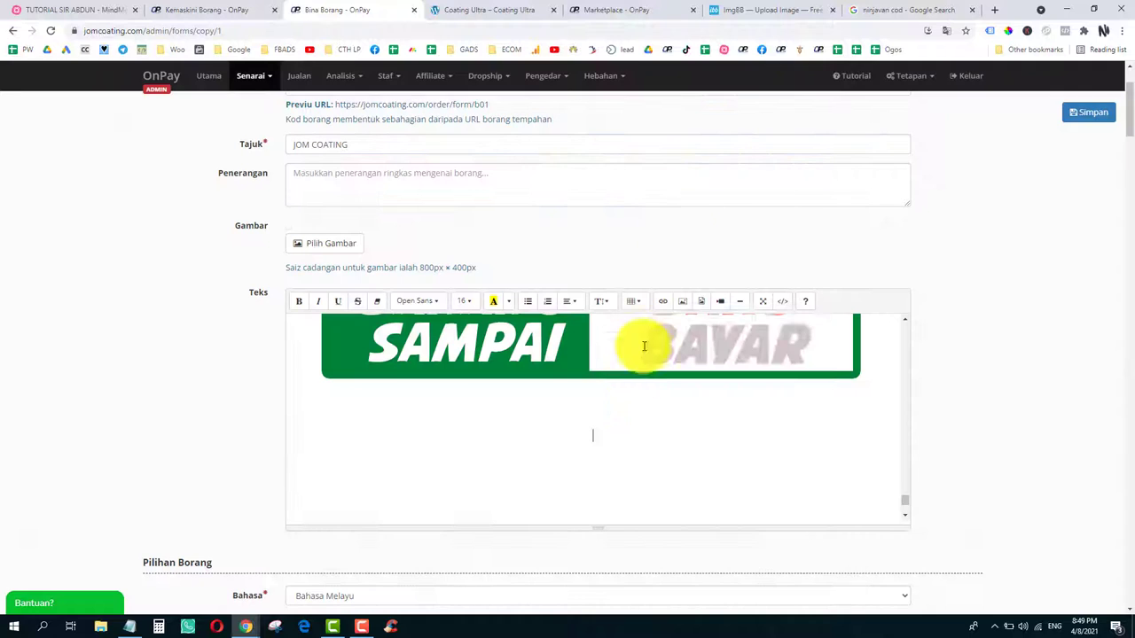
{"action": "left_click", "coordinate": [590, 424]}
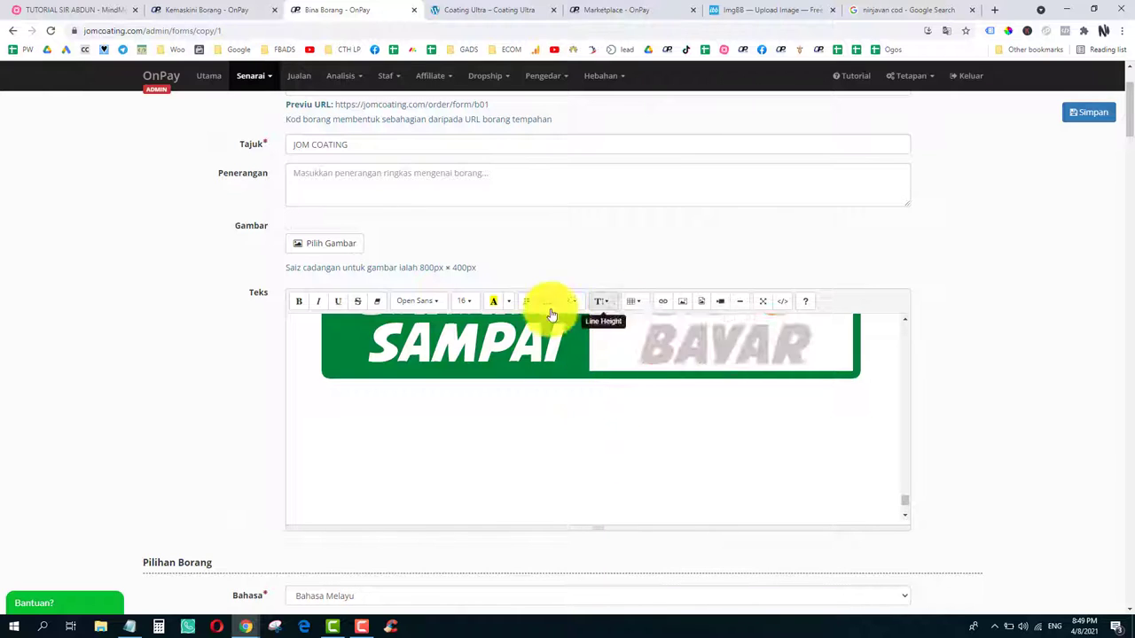
{"action": "right_click", "coordinate": [596, 430]}
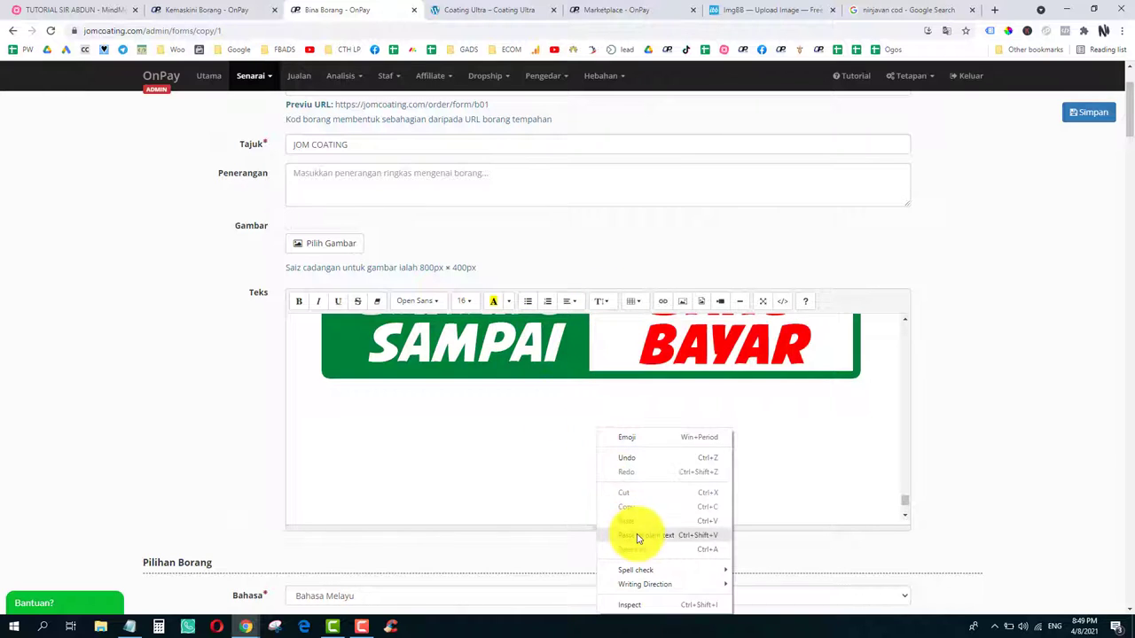
{"action": "left_click", "coordinate": [639, 535]}
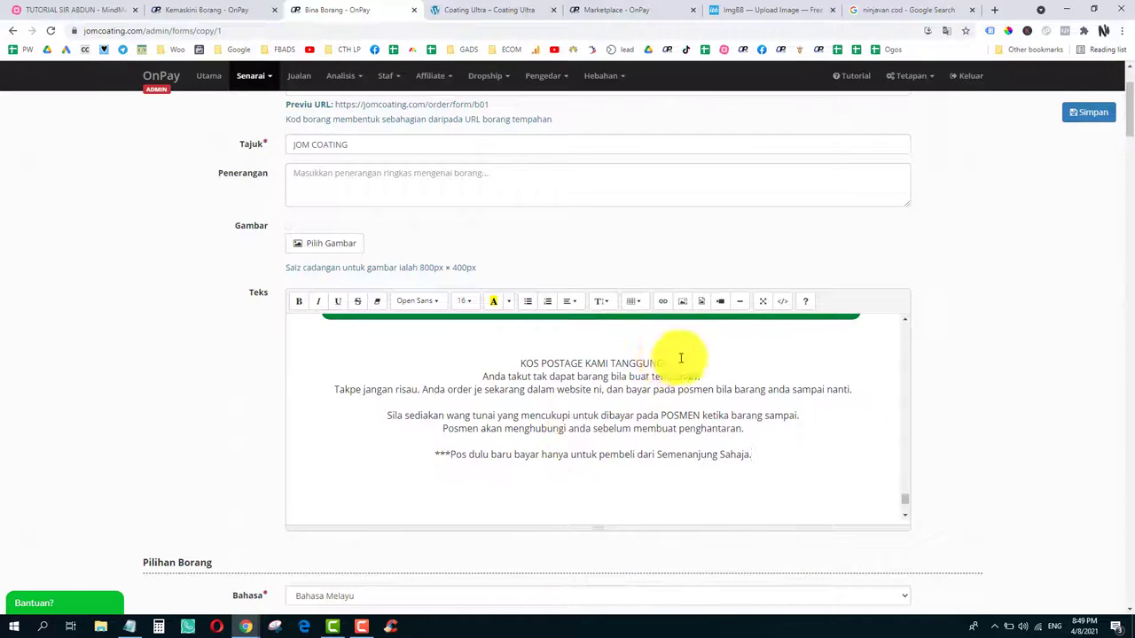
Step: Make the heading "KOS POSTAGE KAMI TANGGUNG!" bold with a yellow highlight, and make the cash-on-delivery lines below it bold
{"action": "left_click_drag", "start_coordinate": [674, 365], "coordinate": [524, 365]}
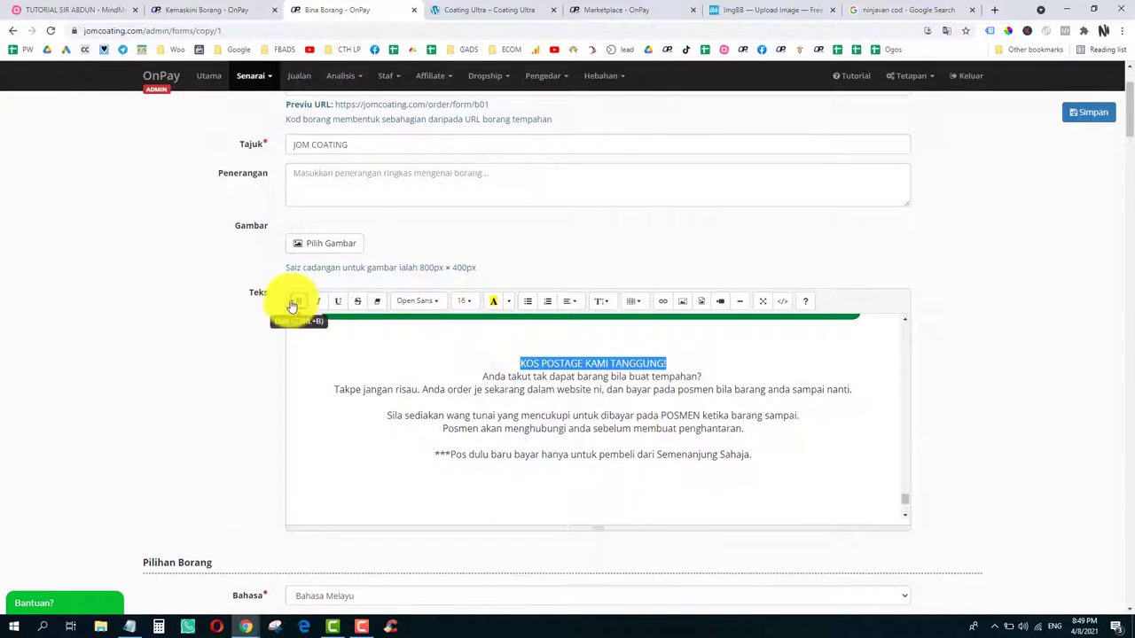
{"action": "left_click", "coordinate": [299, 301]}
{"action": "left_click", "coordinate": [493, 301]}
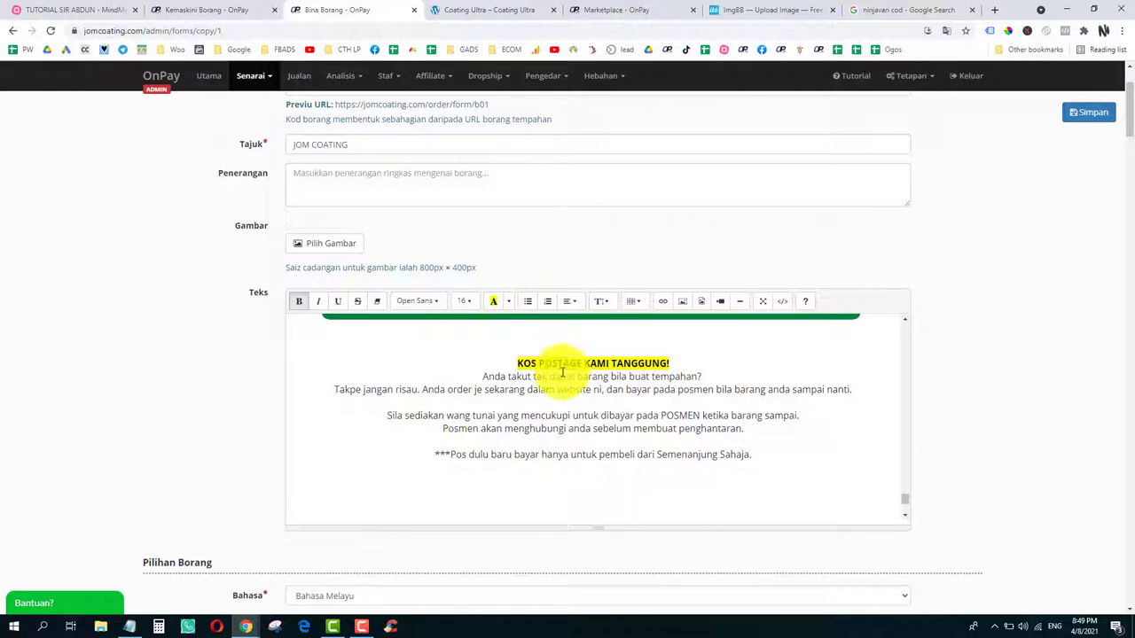
{"action": "left_click", "coordinate": [558, 376]}
{"action": "left_click_drag", "start_coordinate": [483, 375], "coordinate": [760, 459]}
{"action": "left_click", "coordinate": [299, 301]}
{"action": "left_click", "coordinate": [664, 436]}
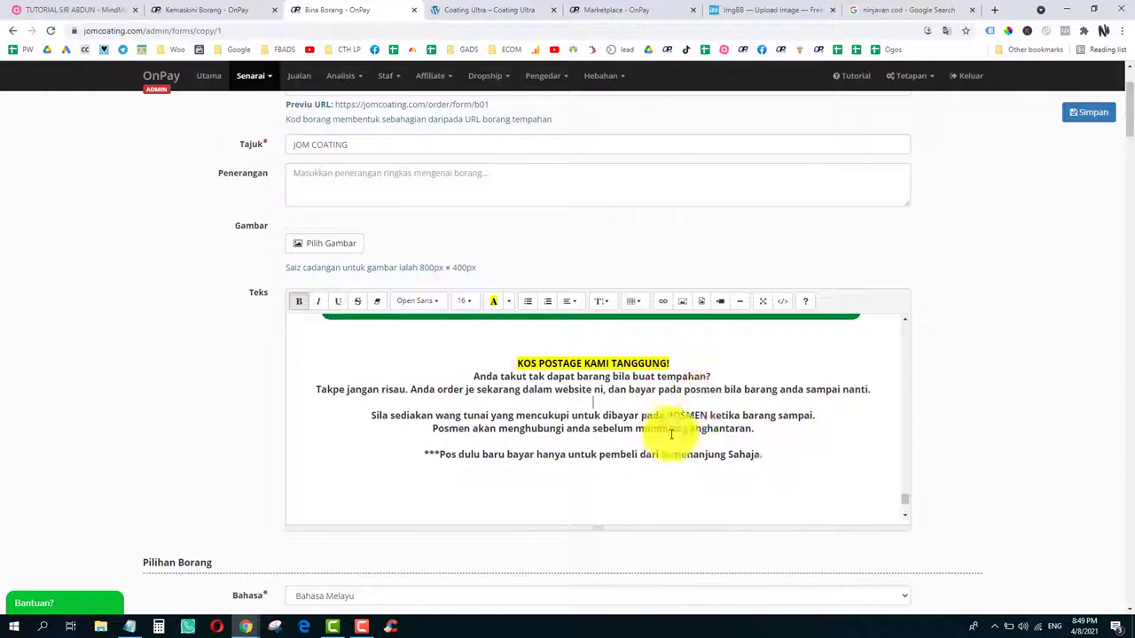
Step: Insert the Coating Ultra page's "100% MONEY BACK GUARANTEE" badge below the cash-on-delivery text in the form, using its copied image address
{"action": "left_click", "coordinate": [523, 11]}
{"action": "scroll", "coordinate": [523, 284], "scroll_direction": "down", "scroll_amount": 2}
{"action": "scroll", "coordinate": [523, 287], "scroll_direction": "down", "scroll_amount": 2}
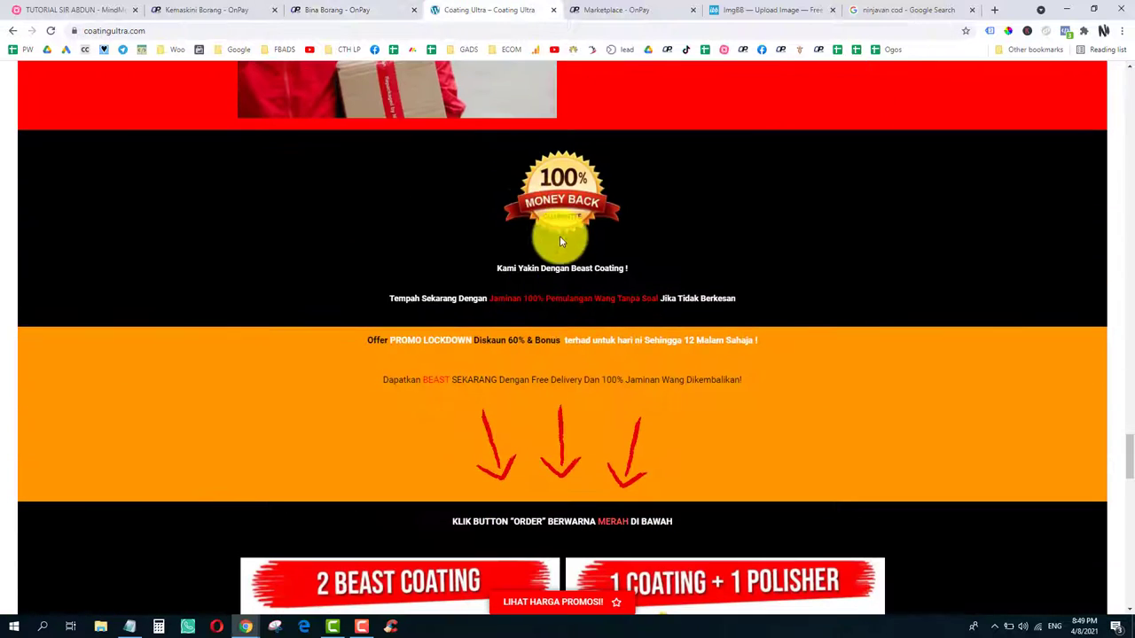
{"action": "right_click", "coordinate": [588, 203]}
{"action": "left_click", "coordinate": [629, 254]}
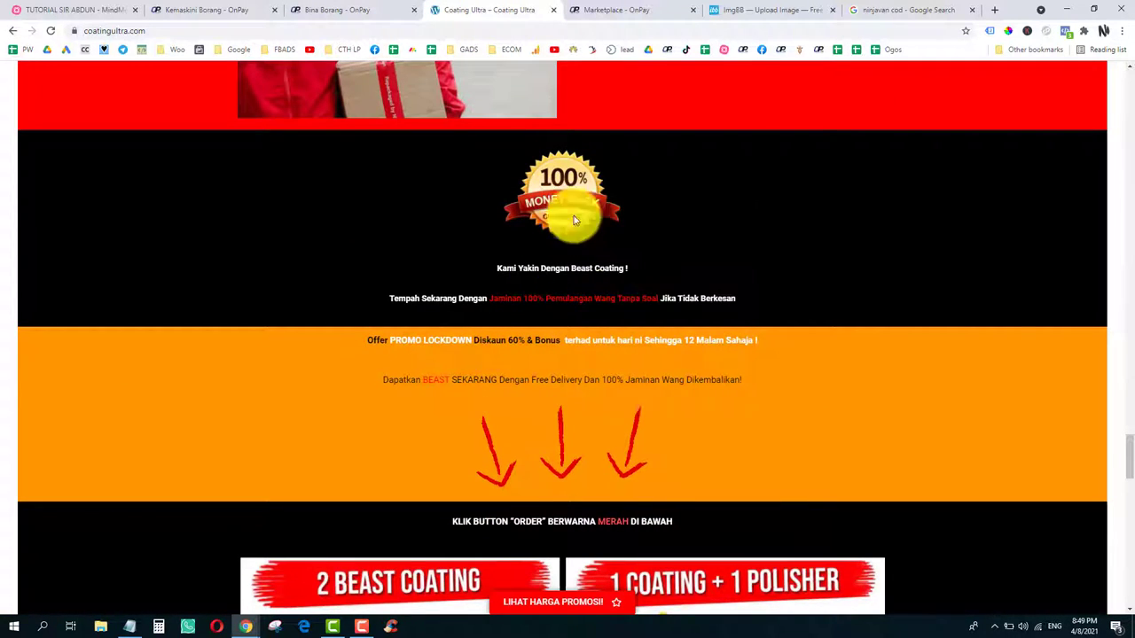
{"action": "left_click", "coordinate": [337, 9]}
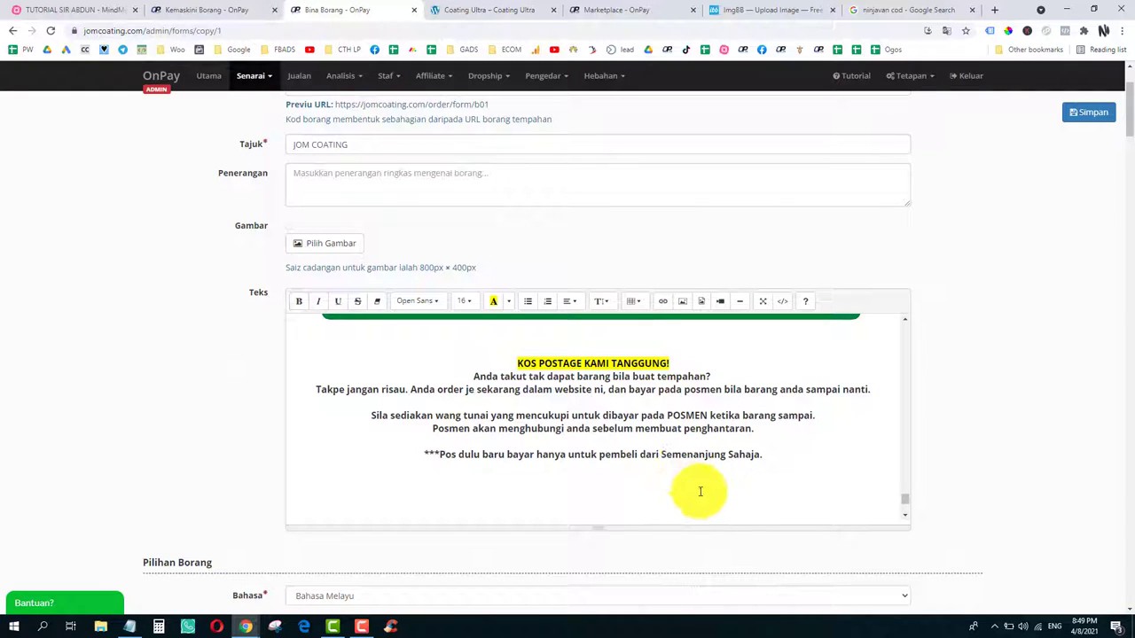
{"action": "left_click", "coordinate": [682, 300]}
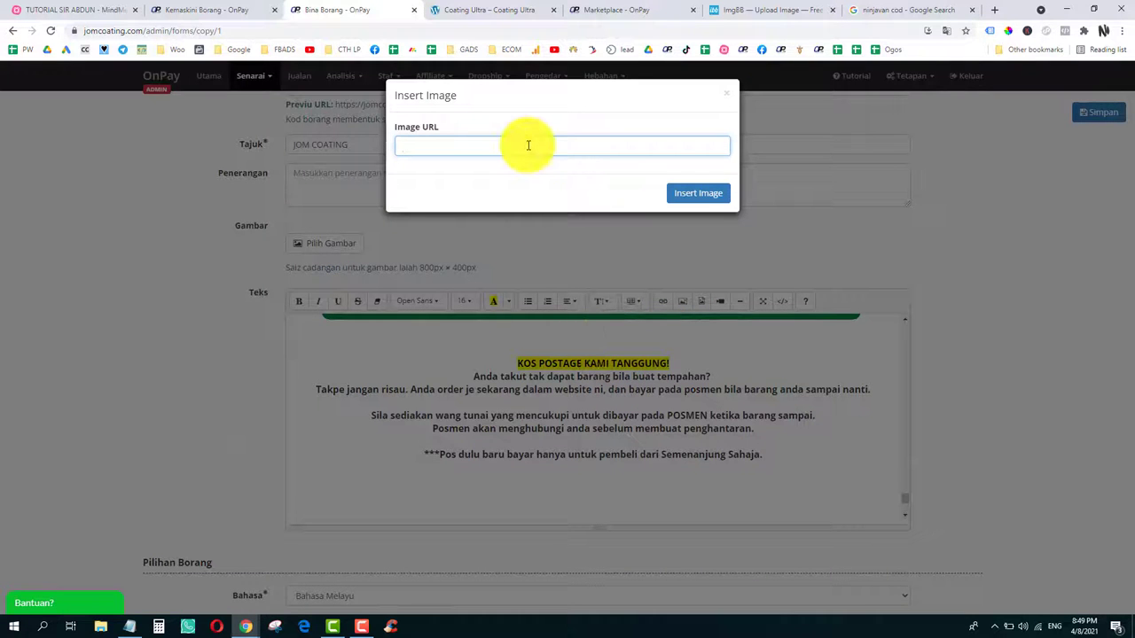
{"action": "key", "text": "ctrl+v"}
{"action": "left_click", "coordinate": [687, 191]}
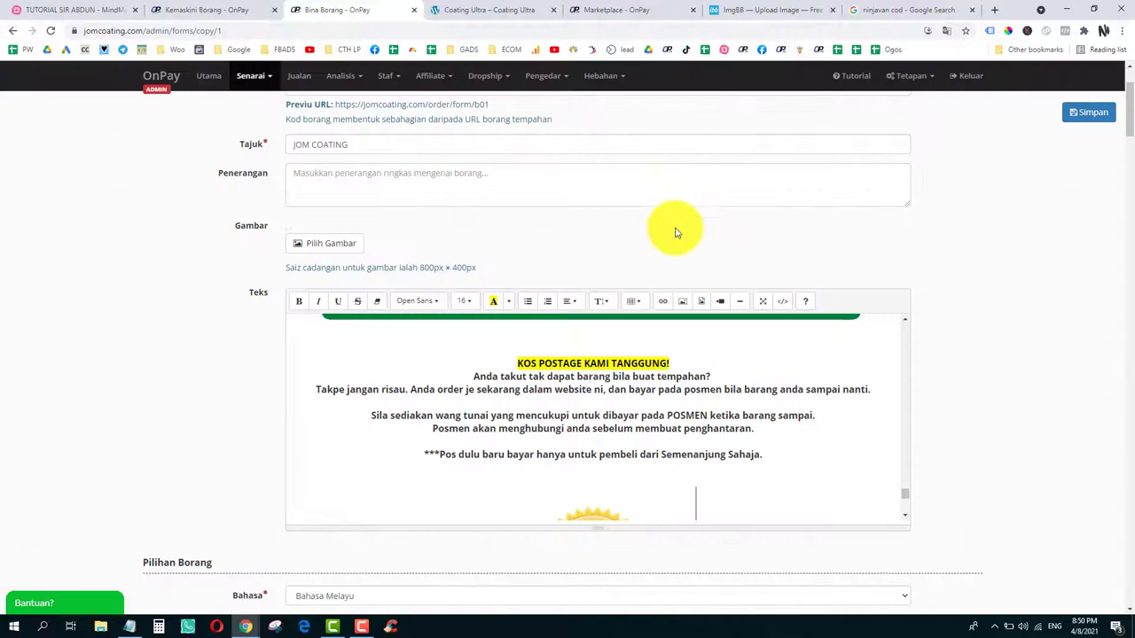
{"action": "scroll", "coordinate": [671, 405], "scroll_direction": "down", "scroll_amount": 3}
{"action": "scroll", "coordinate": [672, 406], "scroll_direction": "up", "scroll_amount": 2}
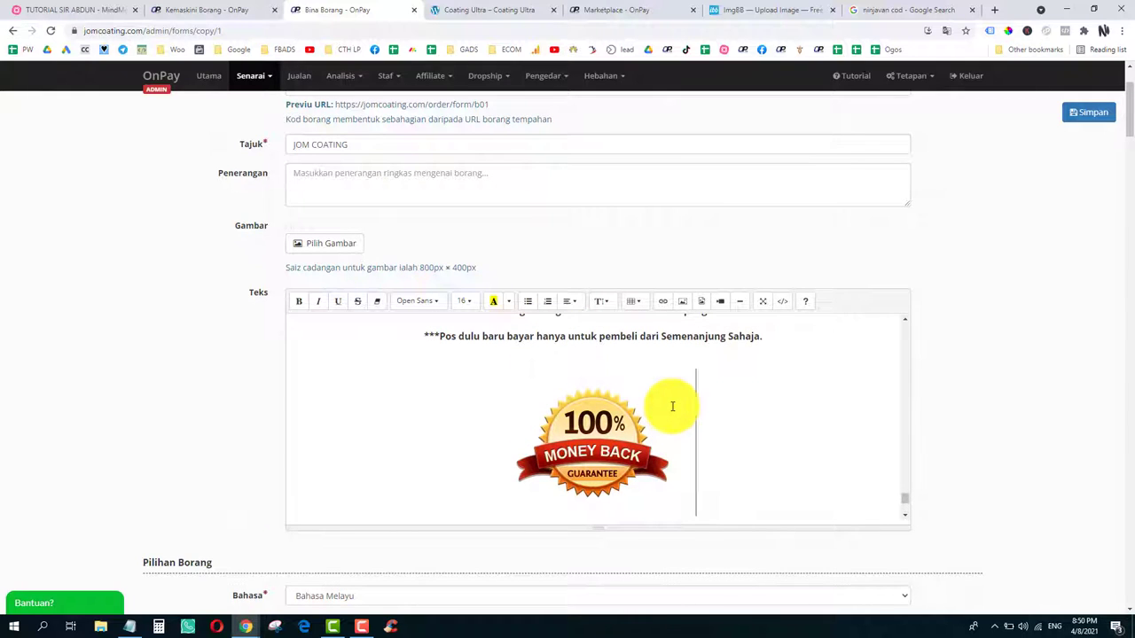
{"action": "scroll", "coordinate": [672, 406], "scroll_direction": "down", "scroll_amount": 2}
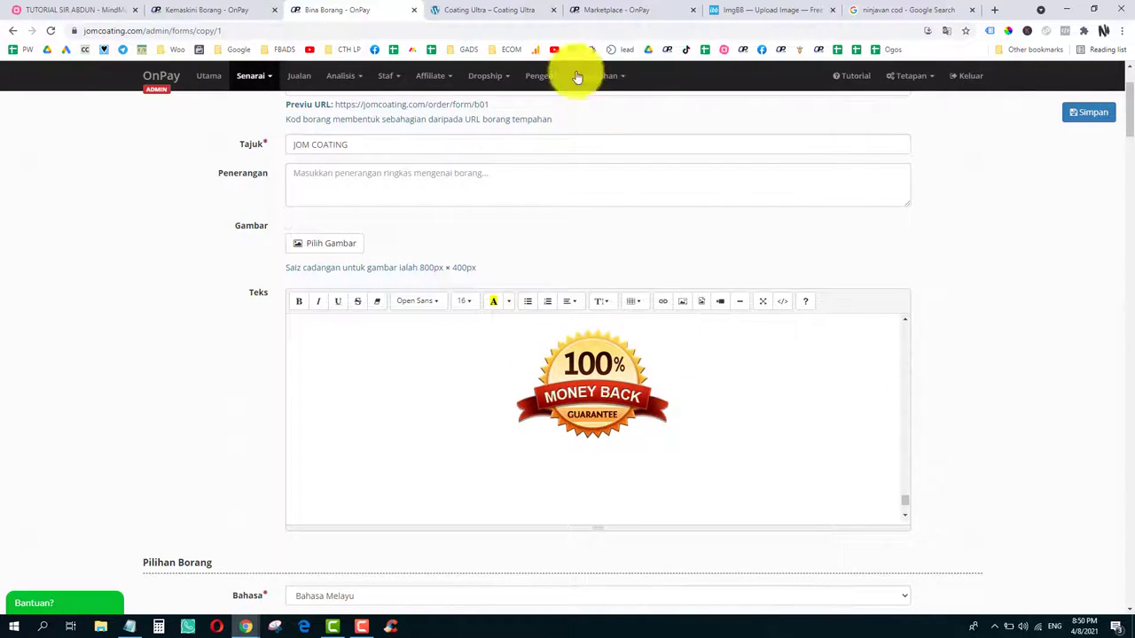
Step: Copy the two guarantee lines starting "Kami Yakin Dengan Beast Coating !" from the Coating Ultra page, and insert them unformatted below the money-back badge in the form
{"action": "left_click", "coordinate": [519, 11]}
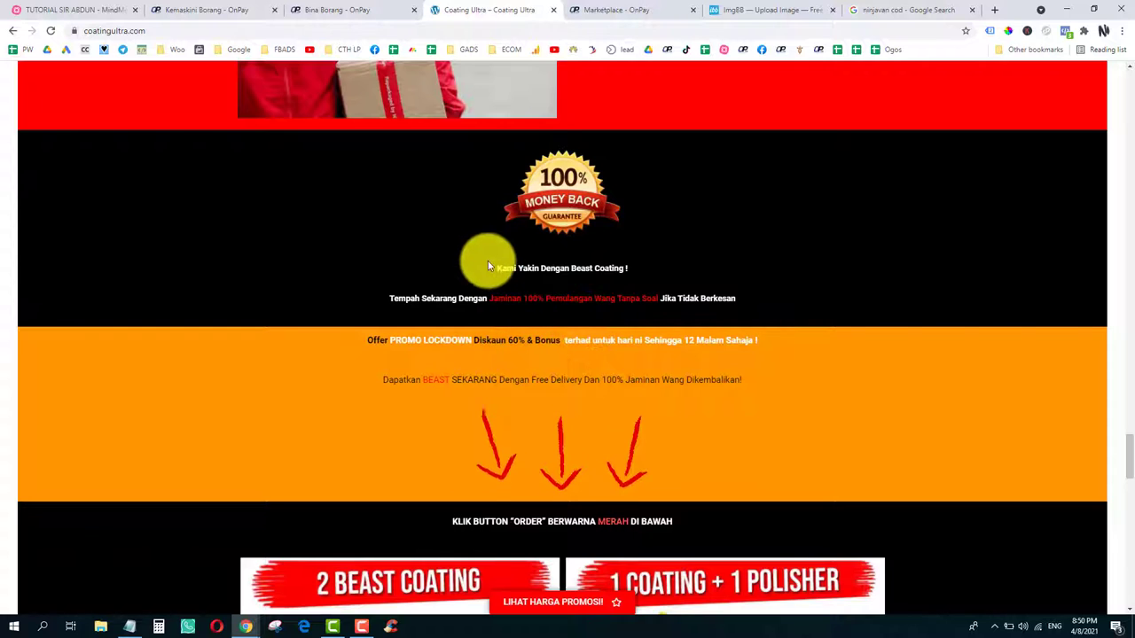
{"action": "left_click_drag", "start_coordinate": [488, 260], "coordinate": [743, 288]}
{"action": "left_click", "coordinate": [404, 9]}
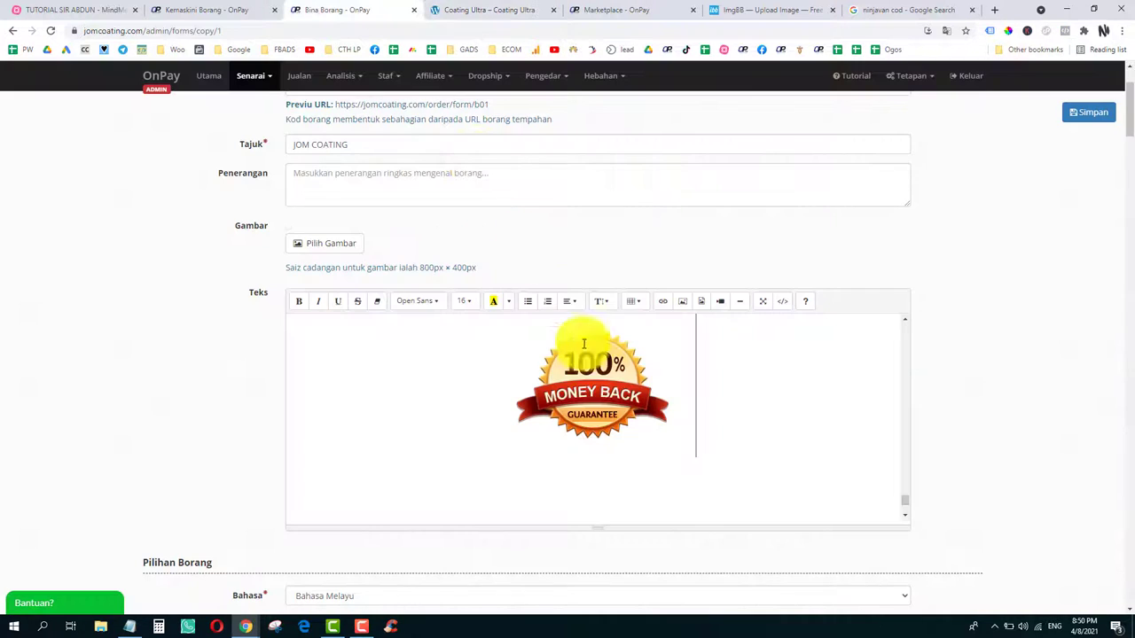
{"action": "scroll", "coordinate": [601, 454], "scroll_direction": "down", "scroll_amount": 1}
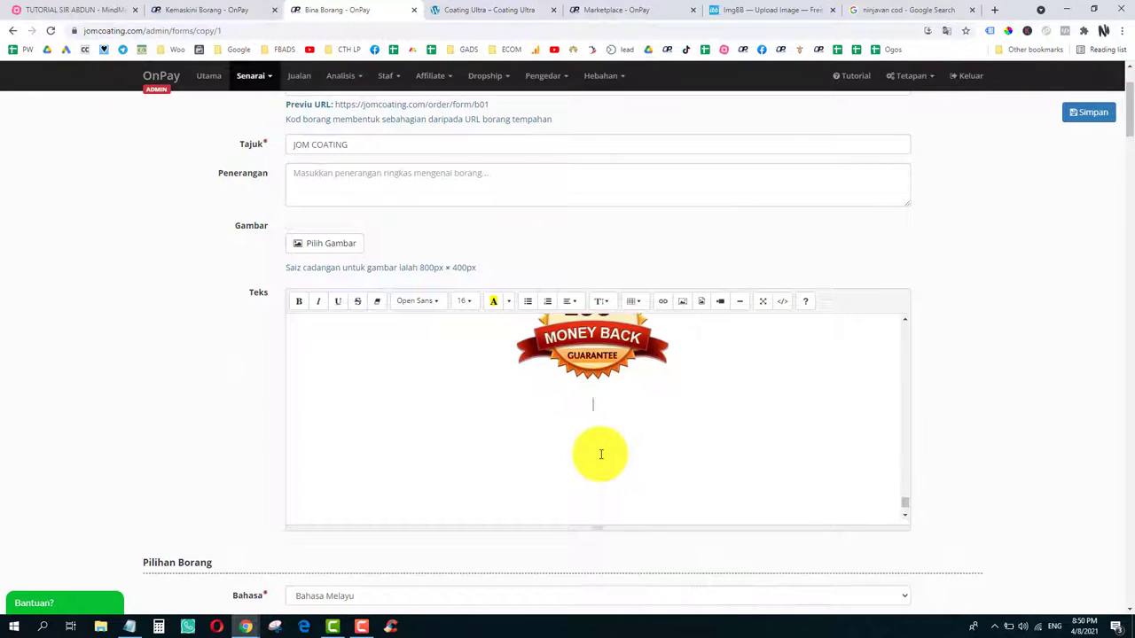
{"action": "key", "text": "ctrl+v"}
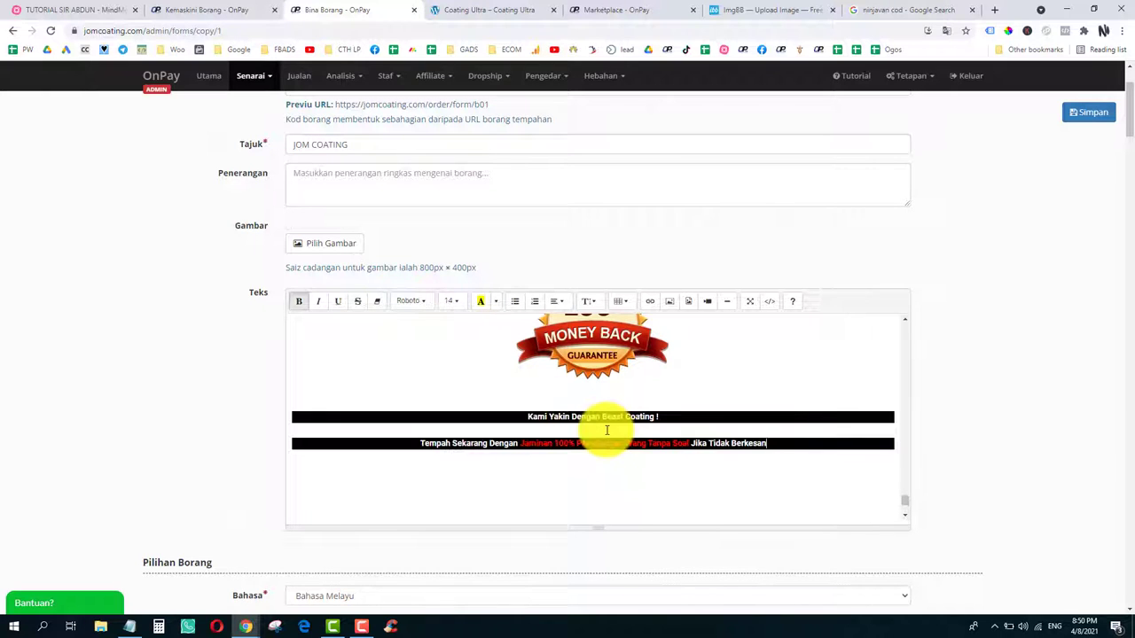
{"action": "key", "text": "ctrl+z"}
{"action": "right_click", "coordinate": [610, 420]}
{"action": "left_click", "coordinate": [656, 528]}
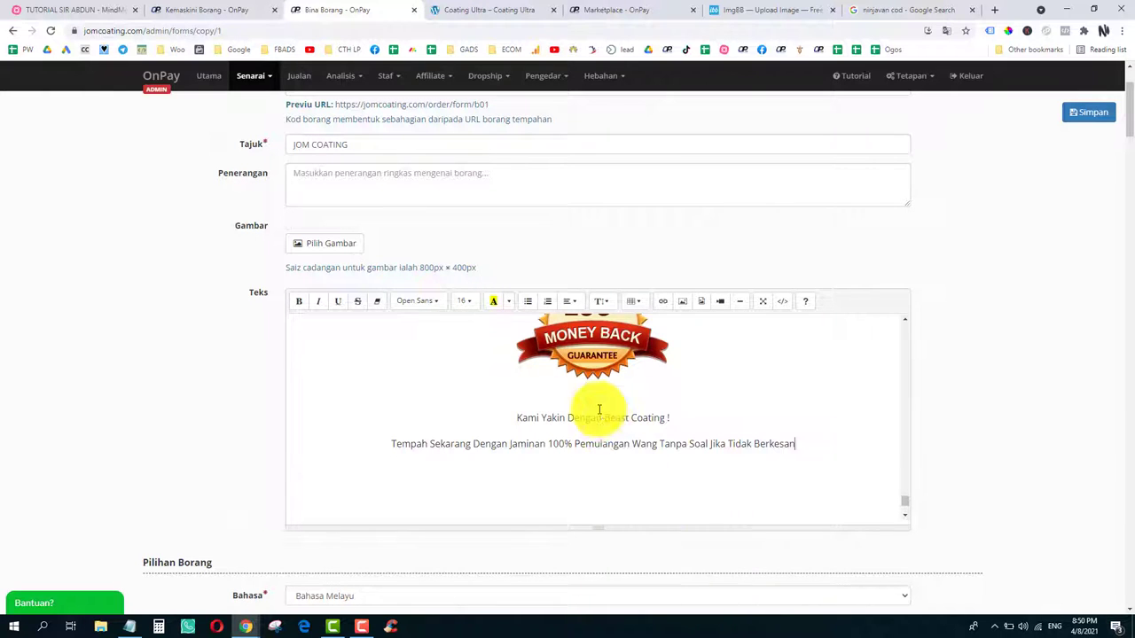
Step: Make both guarantee lines below the money-back badge bold
{"action": "left_click_drag", "start_coordinate": [514, 418], "coordinate": [786, 464]}
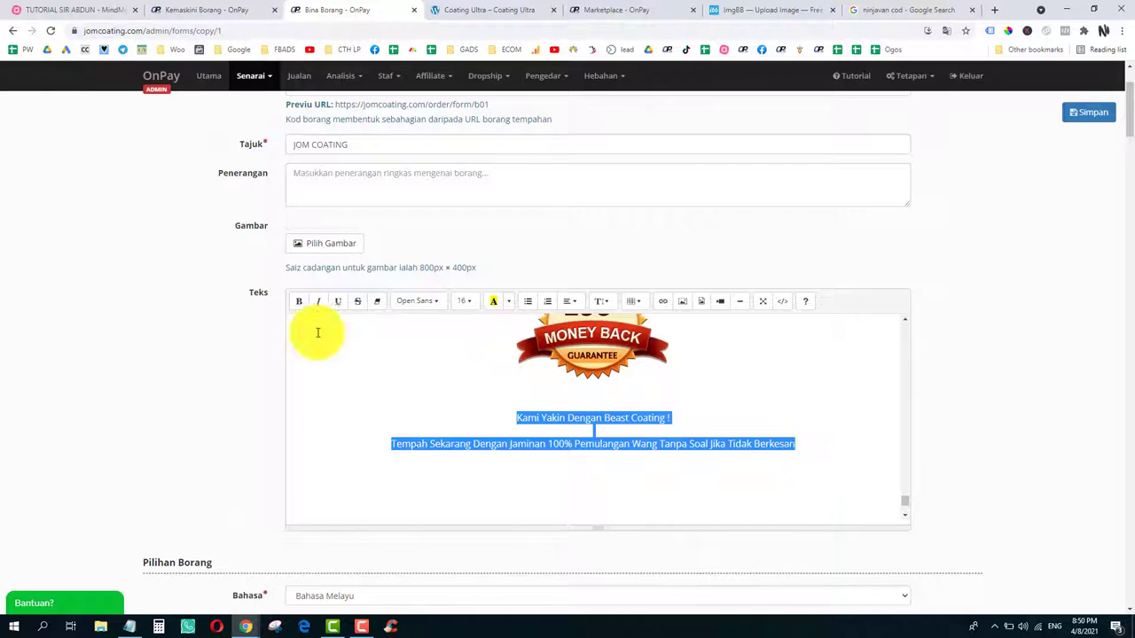
{"action": "left_click", "coordinate": [300, 306]}
{"action": "left_click", "coordinate": [611, 438]}
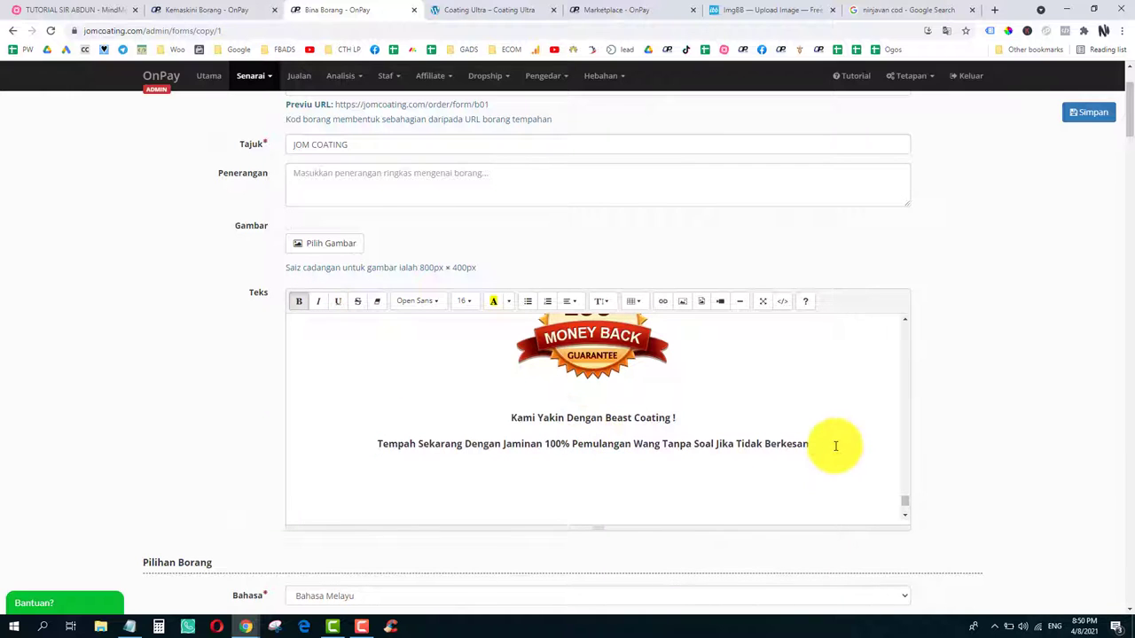
Step: Copy the Coating Ultra page's "Offer PROMO LOCKDOWN" and "Dapatkan BEAST SEKARANG" lines, and insert them without source formatting below the guarantee lines in the form
{"action": "left_click", "coordinate": [554, 27]}
{"action": "scroll", "coordinate": [582, 296], "scroll_direction": "down", "scroll_amount": 2}
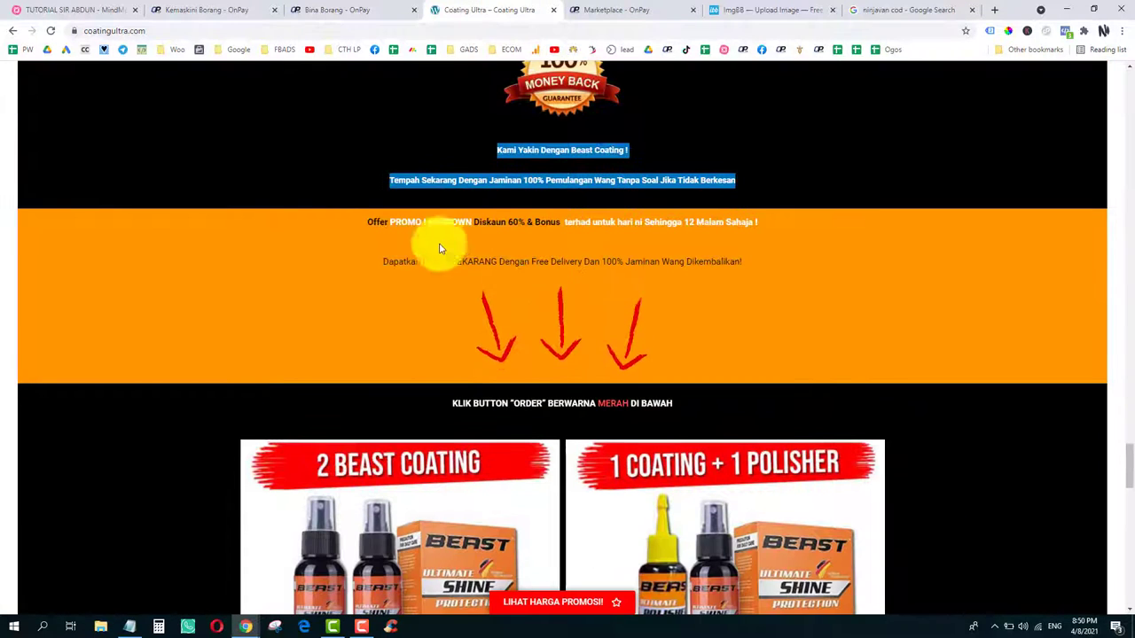
{"action": "left_click_drag", "start_coordinate": [358, 222], "coordinate": [767, 271]}
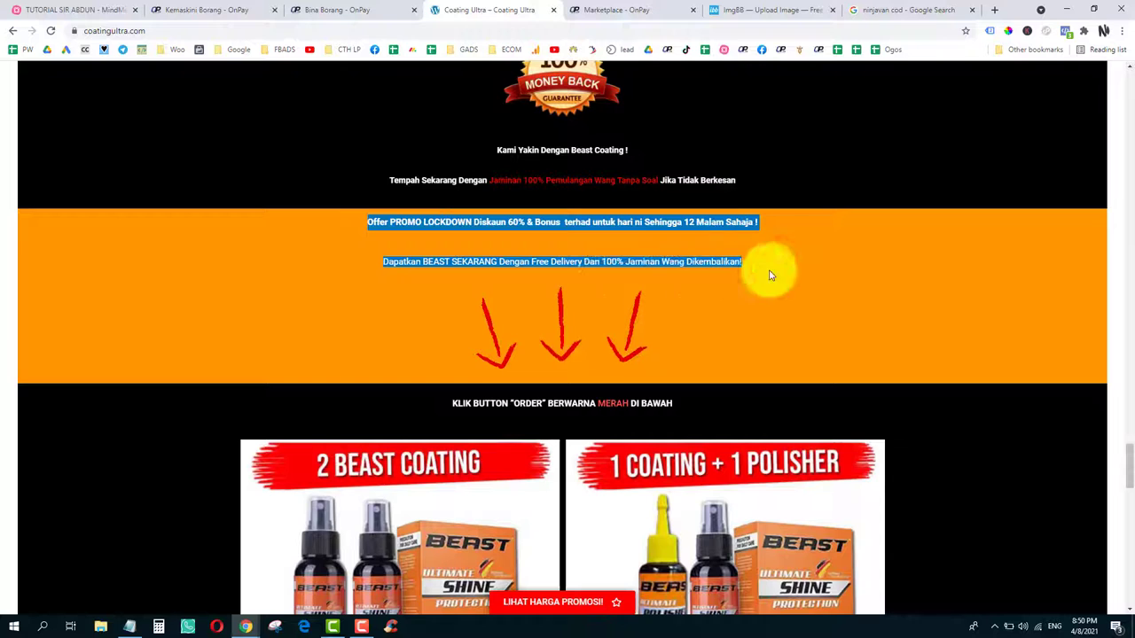
{"action": "left_click", "coordinate": [385, 7]}
{"action": "key", "text": "Return"}
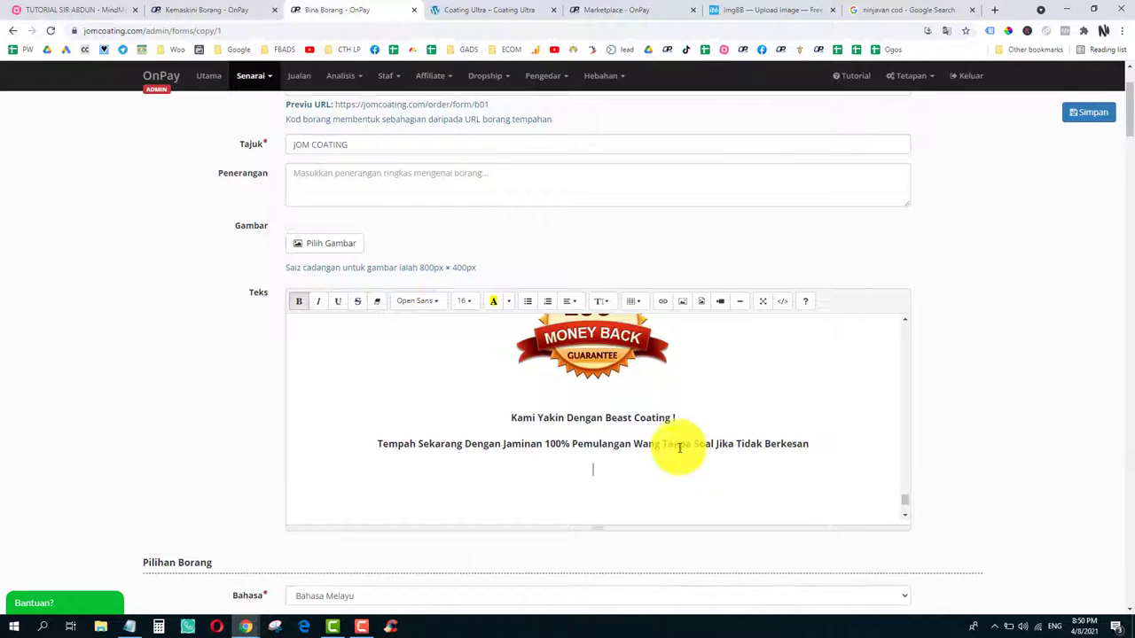
{"action": "key", "text": "ctrl+v"}
{"action": "key", "text": "ctrl+z"}
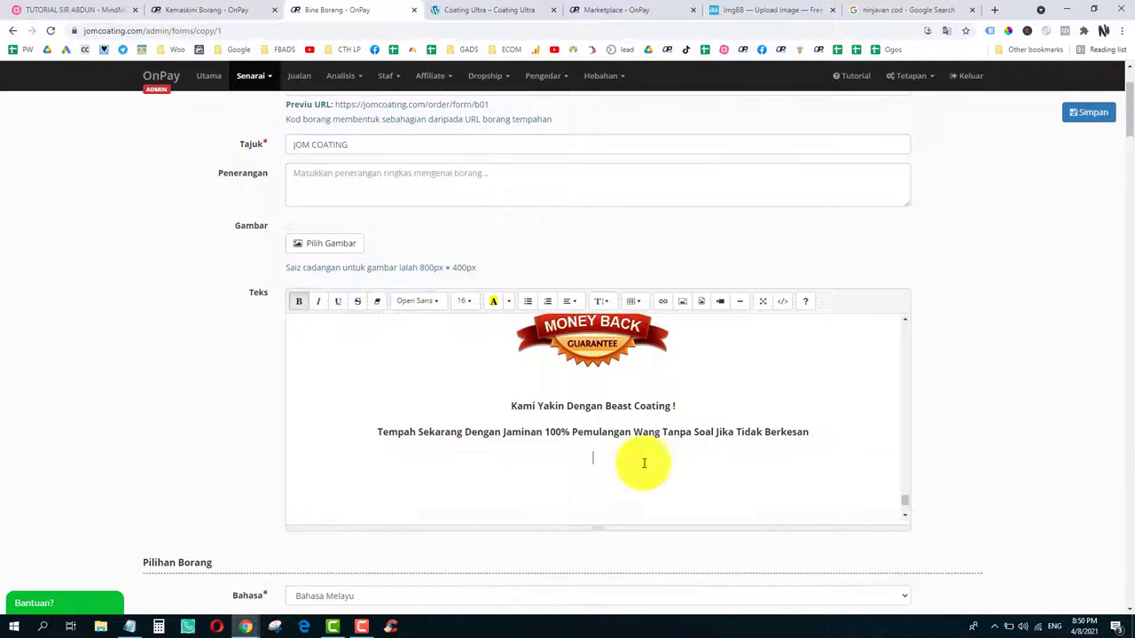
{"action": "right_click", "coordinate": [609, 462]}
{"action": "left_click", "coordinate": [656, 381]}
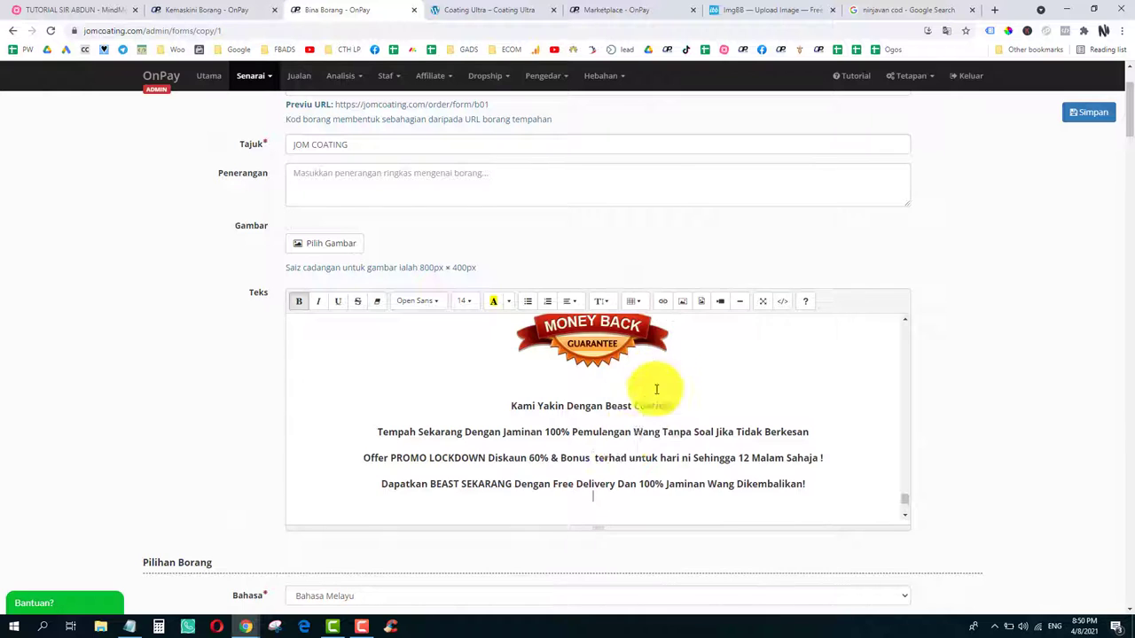
Step: Highlight the "Offer PROMO LOCKDOWN Diskaun 60% & Bonus" line in yellow
{"action": "scroll", "coordinate": [608, 436], "scroll_direction": "down", "scroll_amount": 1}
{"action": "left_click_drag", "start_coordinate": [364, 399], "coordinate": [856, 396]}
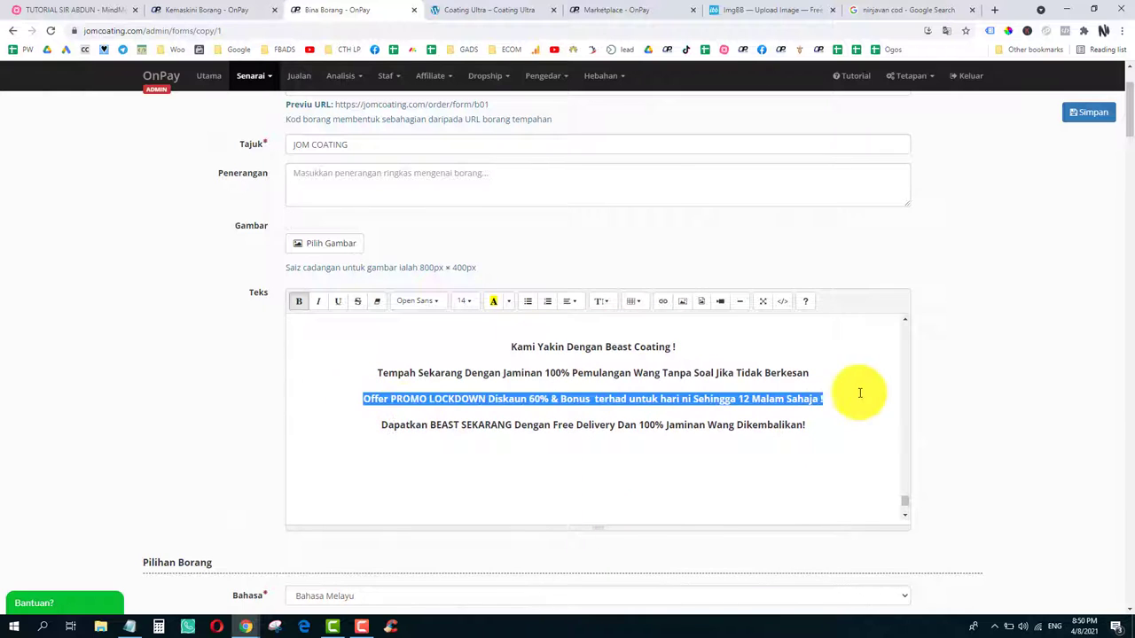
{"action": "left_click", "coordinate": [496, 306]}
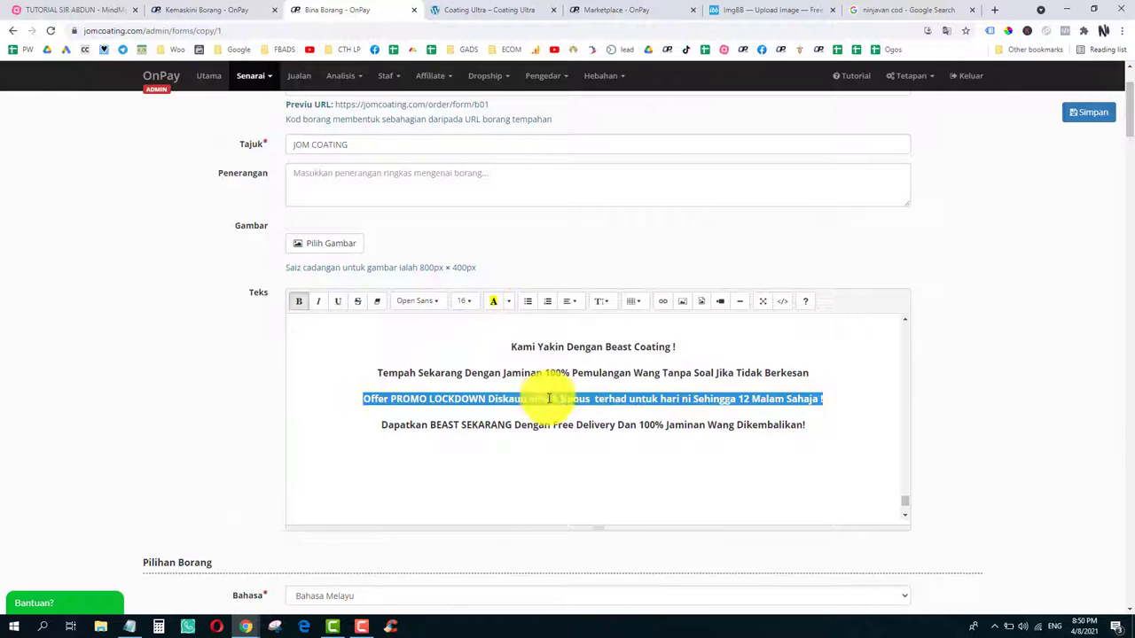
{"action": "left_click", "coordinate": [548, 399]}
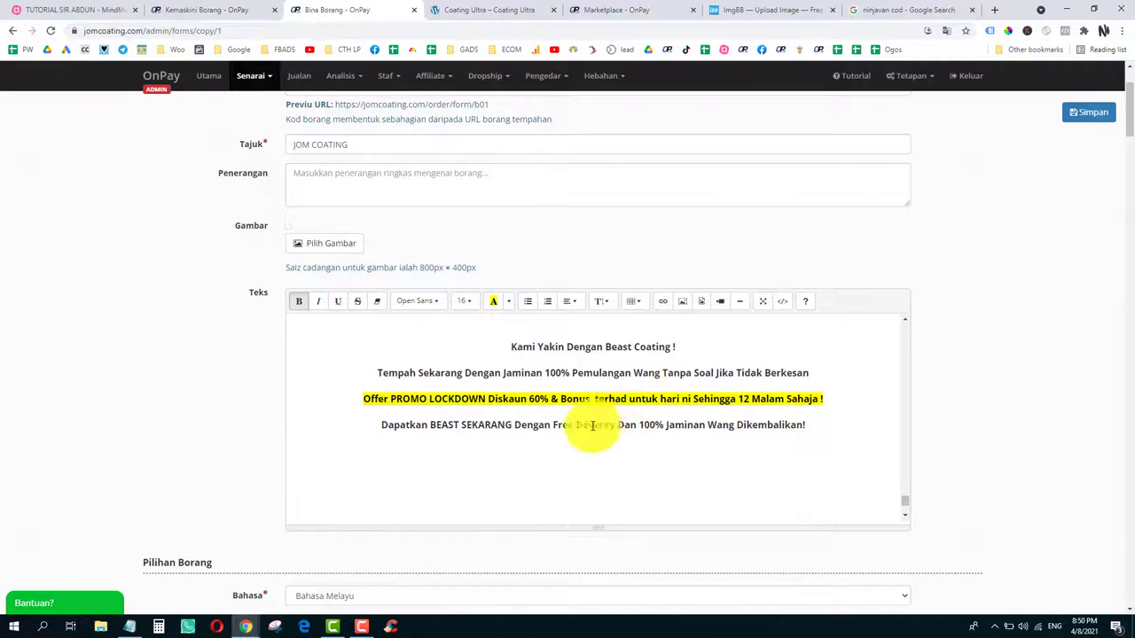
Step: Examine the Coating Ultra page's package section, and check the mind map's landing page flow for the section that follows the offer
{"action": "left_click", "coordinate": [489, 9]}
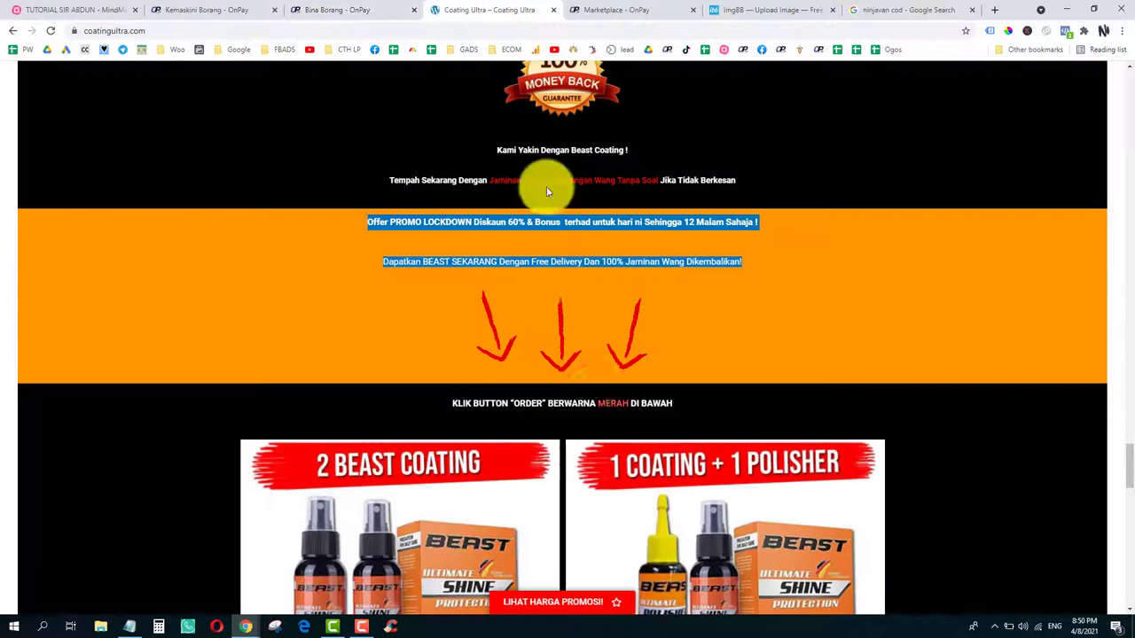
{"action": "scroll", "coordinate": [592, 389], "scroll_direction": "down", "scroll_amount": 2}
{"action": "scroll", "coordinate": [592, 388], "scroll_direction": "down", "scroll_amount": 1}
{"action": "scroll", "coordinate": [450, 347], "scroll_direction": "down", "scroll_amount": 1}
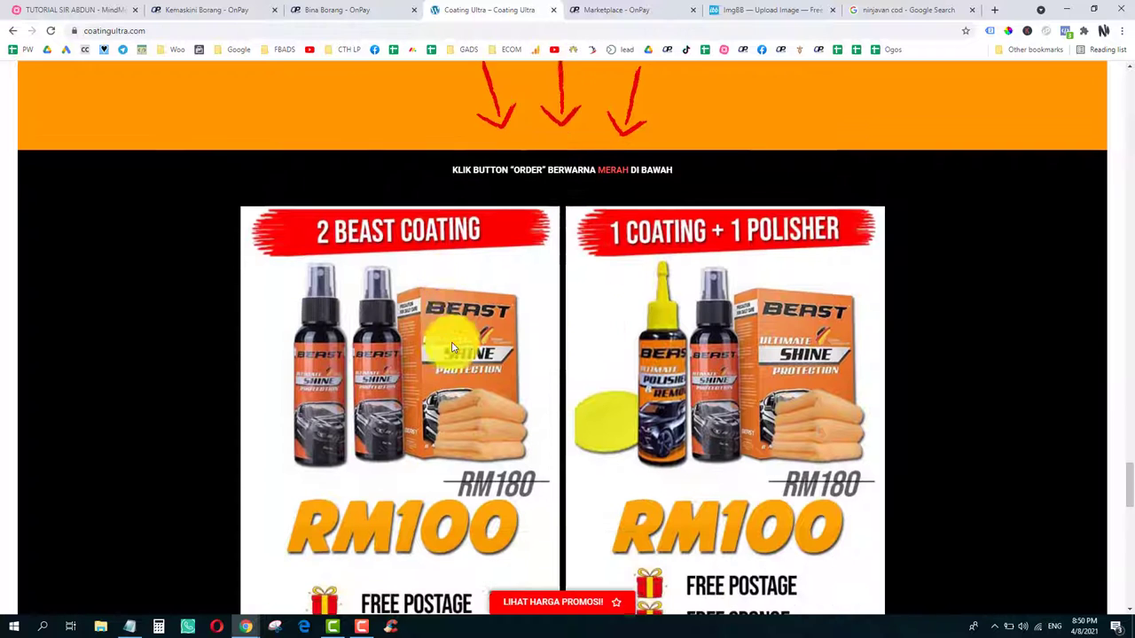
{"action": "left_click", "coordinate": [89, 9]}
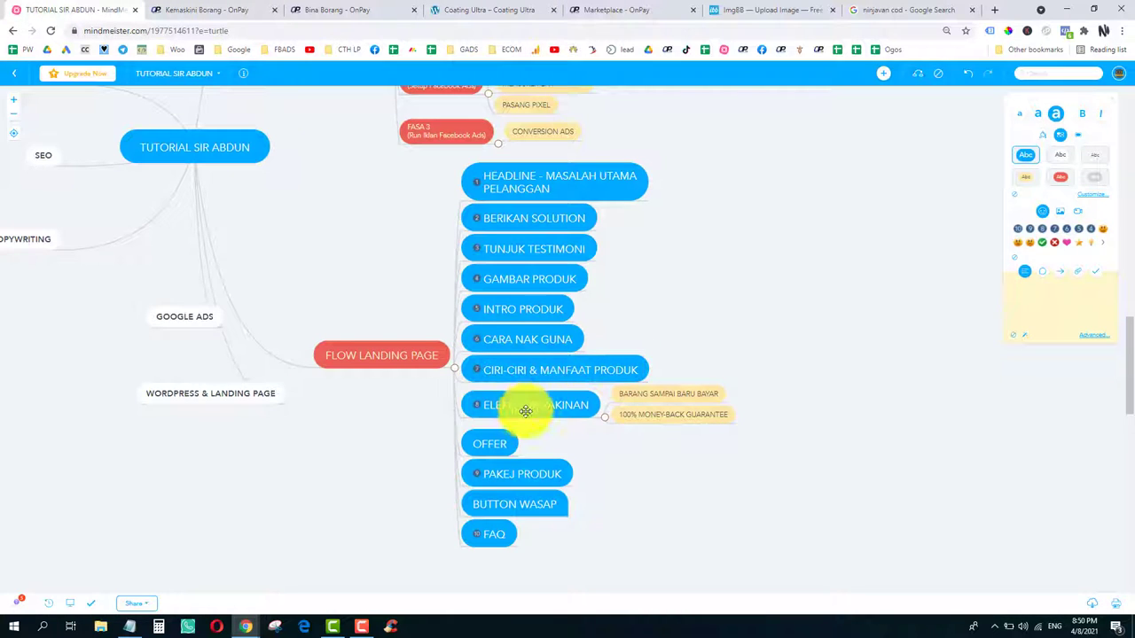
{"action": "scroll", "coordinate": [695, 436], "scroll_direction": "down", "scroll_amount": 3}
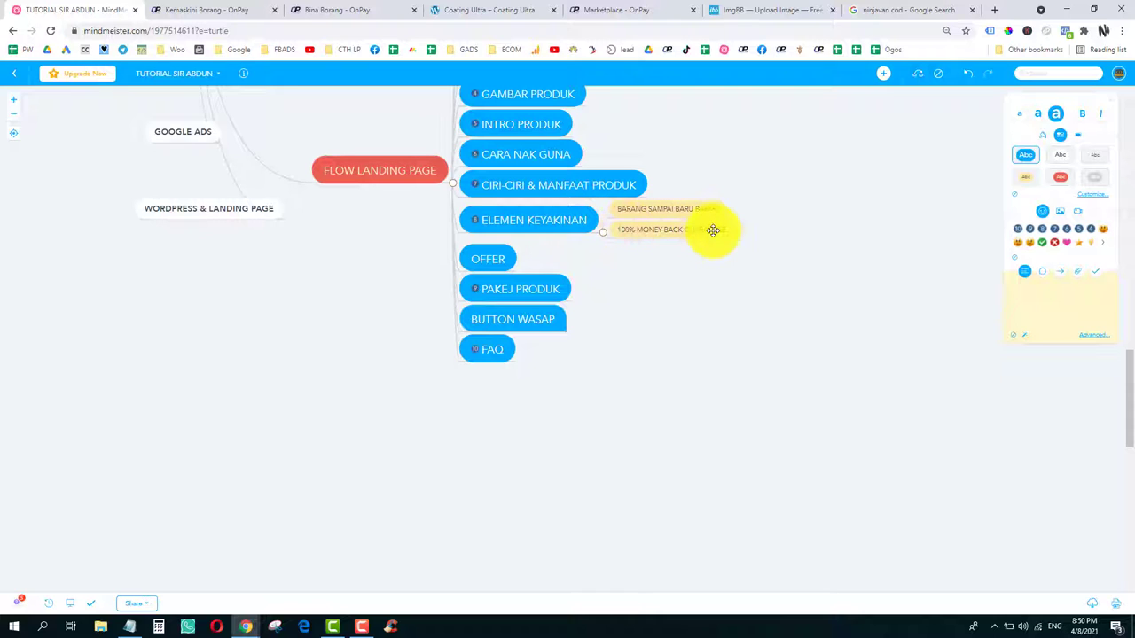
{"action": "scroll", "coordinate": [611, 261], "scroll_direction": "down", "scroll_amount": 1}
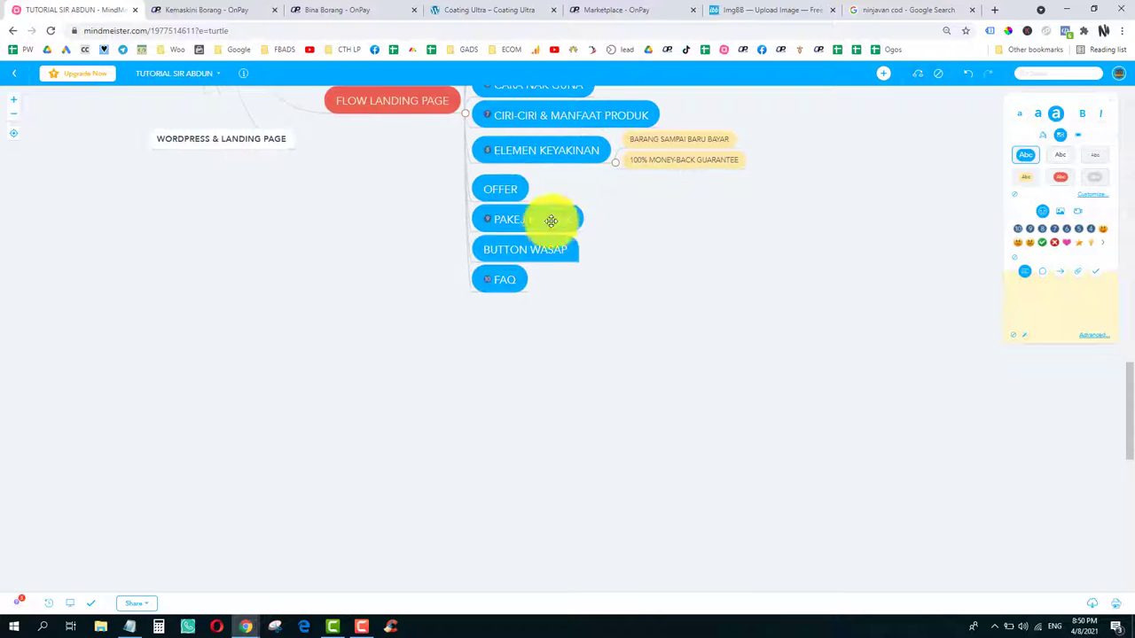
{"action": "left_click", "coordinate": [501, 11]}
{"action": "scroll", "coordinate": [511, 272], "scroll_direction": "down", "scroll_amount": 1}
{"action": "scroll", "coordinate": [450, 292], "scroll_direction": "up", "scroll_amount": 1}
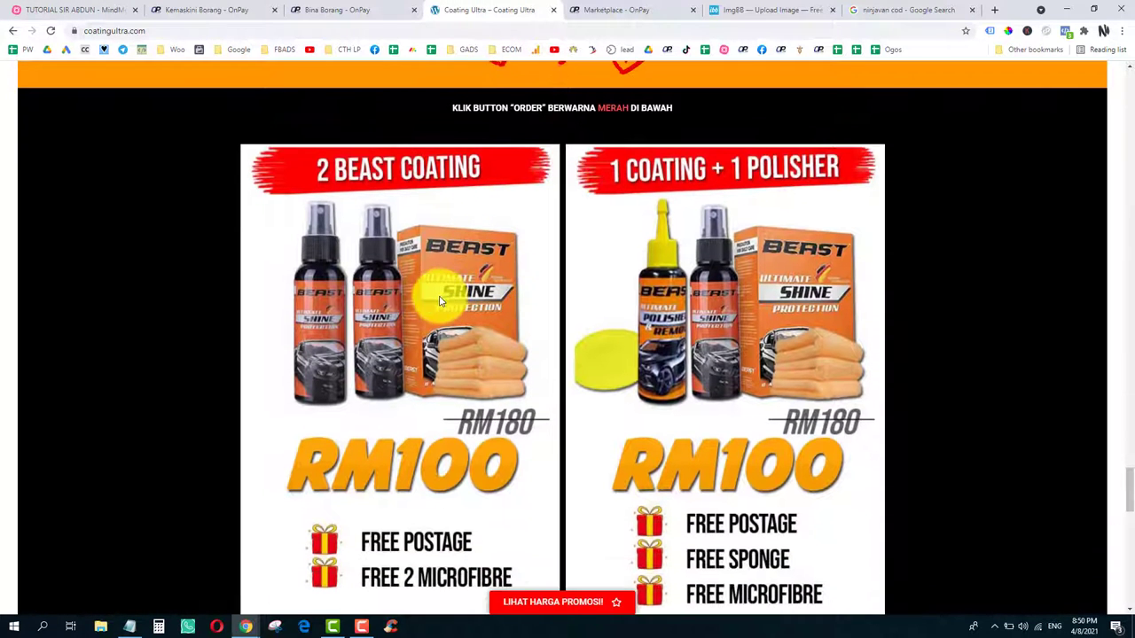
Step: Copy the "2 BEAST COATING" package image's address from the Coating Ultra page, and insert the image by URL below the promo lines in the form
{"action": "left_click", "coordinate": [341, 8]}
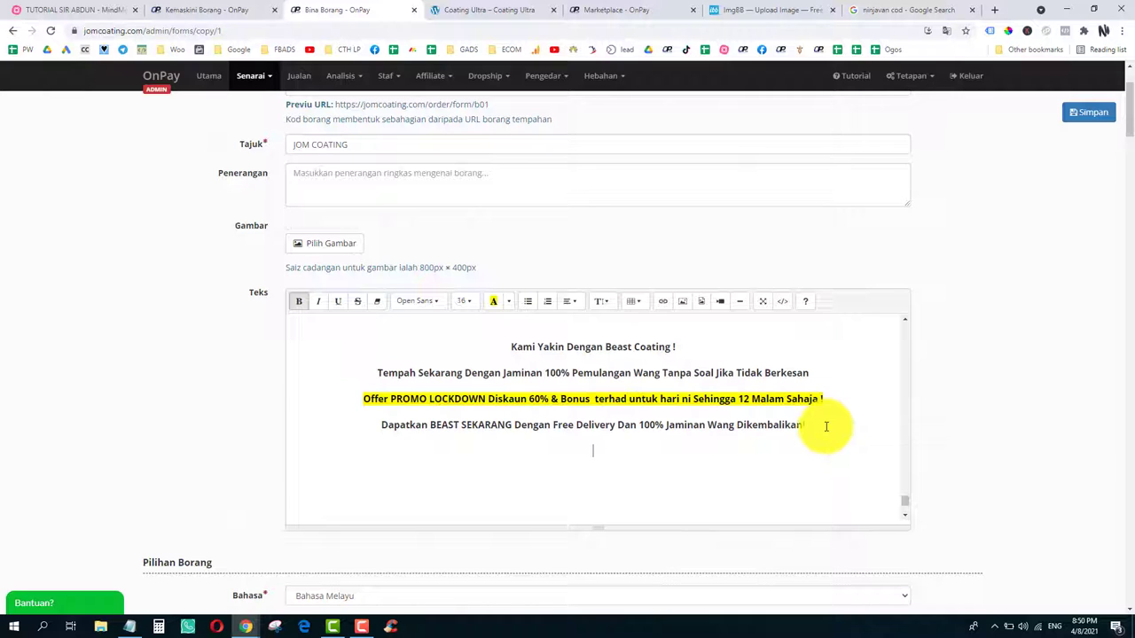
{"action": "left_click", "coordinate": [489, 10]}
{"action": "right_click", "coordinate": [456, 310]}
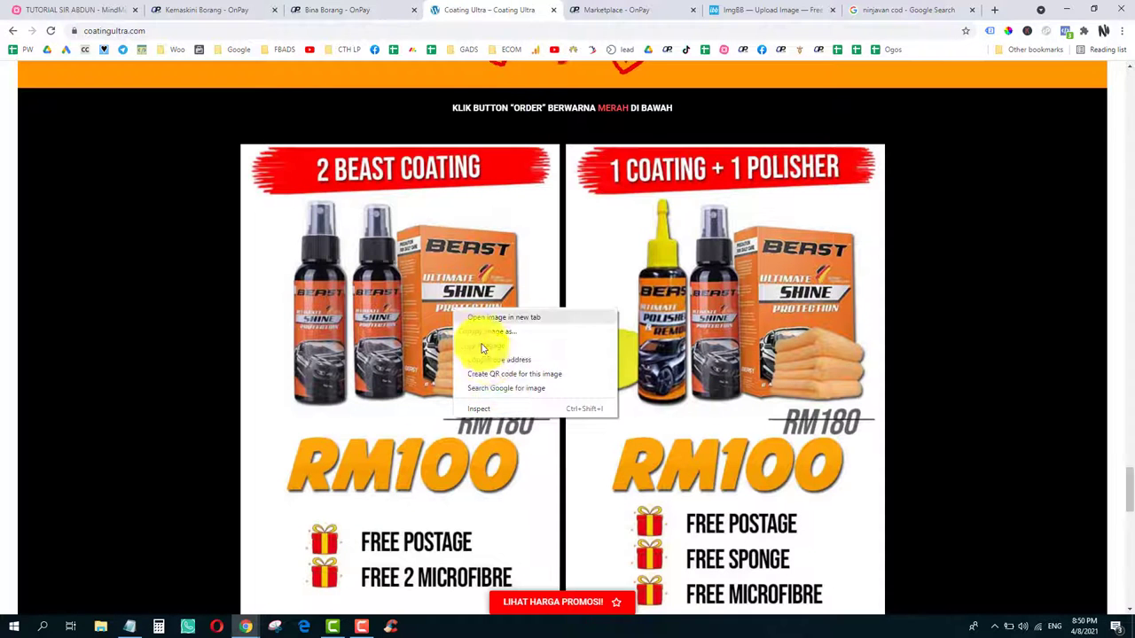
{"action": "left_click", "coordinate": [482, 345]}
{"action": "left_click", "coordinate": [337, 10]}
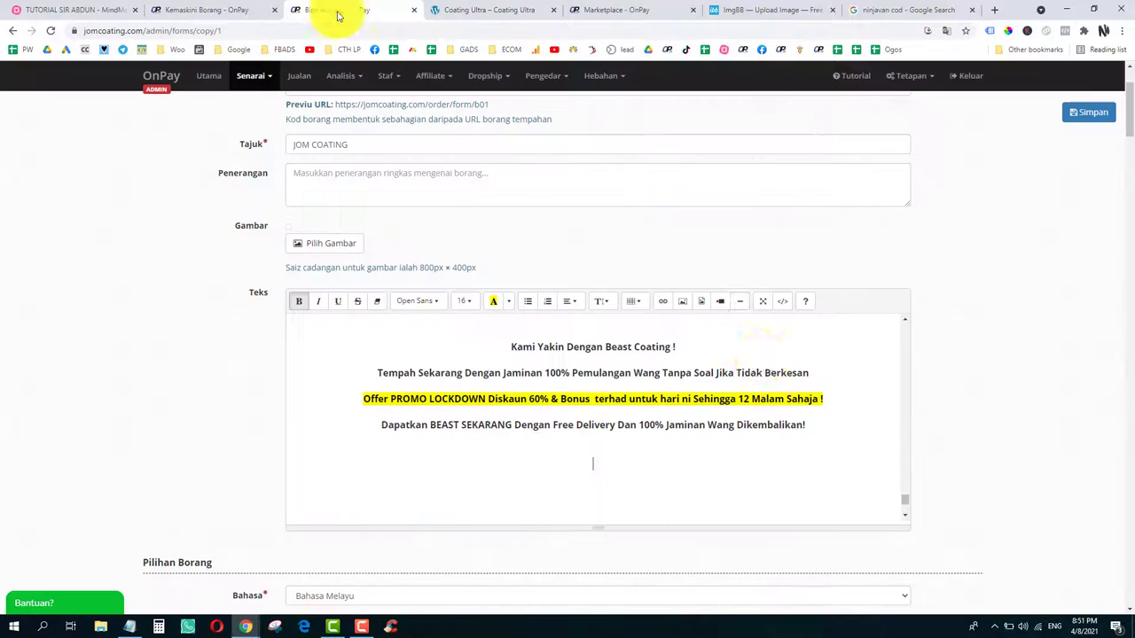
{"action": "left_click", "coordinate": [683, 302]}
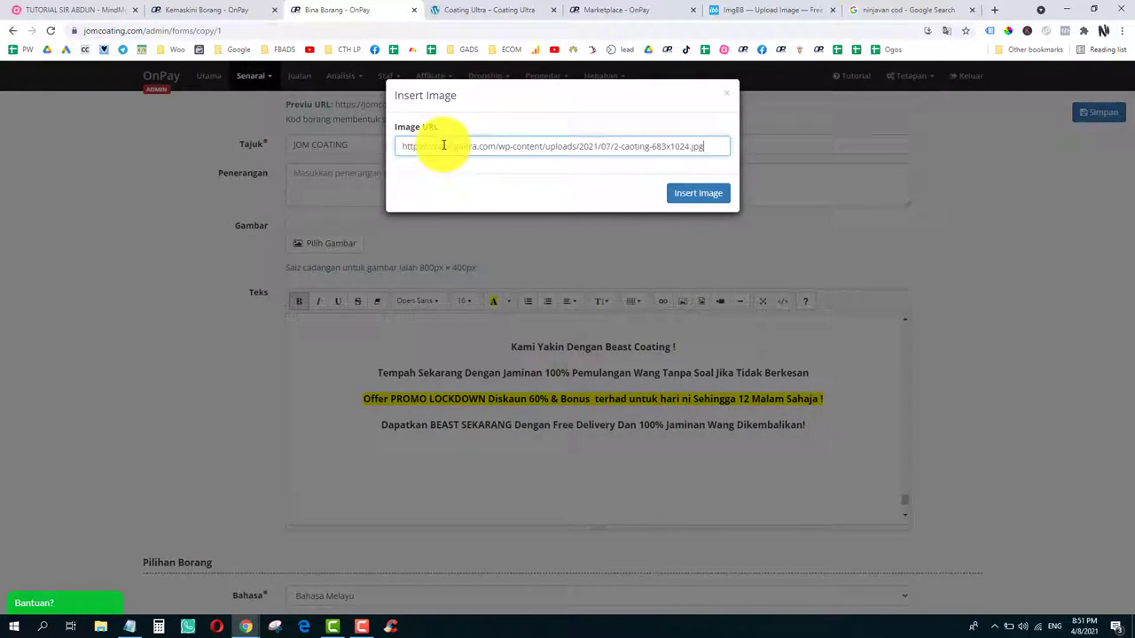
{"action": "left_click", "coordinate": [698, 194]}
{"action": "scroll", "coordinate": [650, 433], "scroll_direction": "down", "scroll_amount": 10}
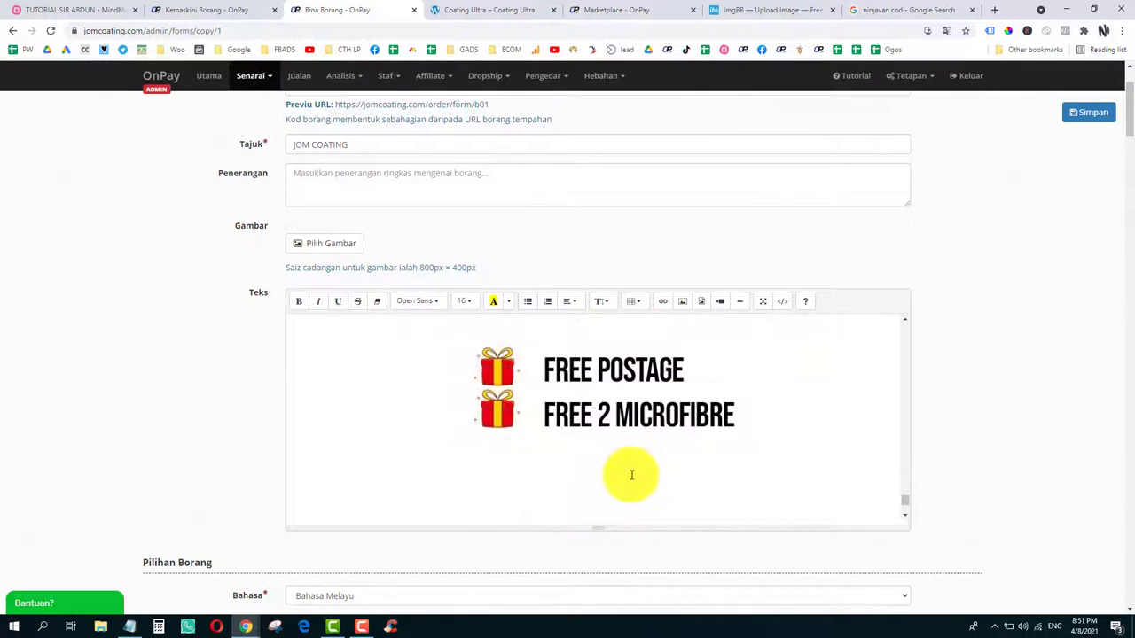
Step: Copy the "1 COATING + 1 POLISHER" package image's address from the Coating Ultra page, and insert the image by URL below the first package image
{"action": "scroll", "coordinate": [650, 450], "scroll_direction": "down", "scroll_amount": 2}
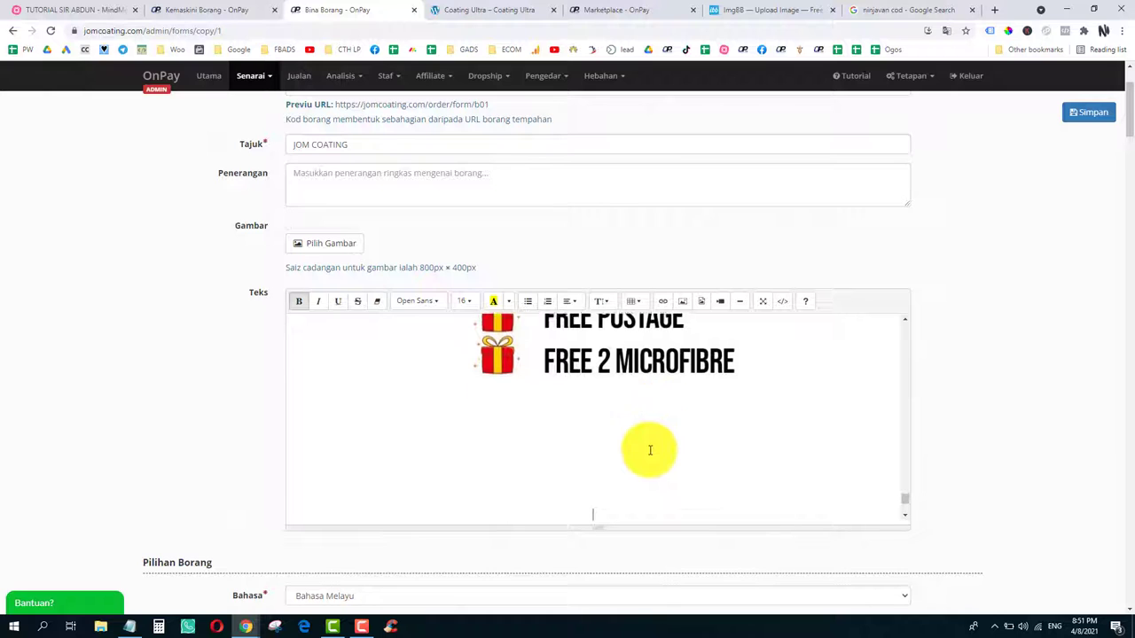
{"action": "left_click", "coordinate": [682, 303]}
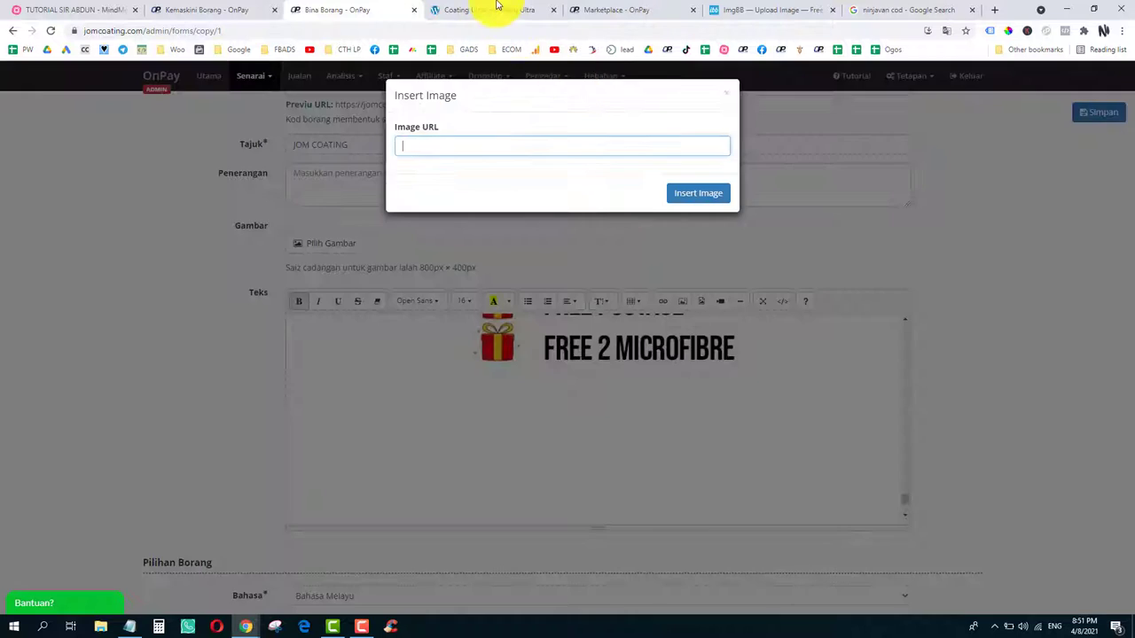
{"action": "left_click", "coordinate": [493, 10]}
{"action": "right_click", "coordinate": [667, 374]}
{"action": "left_click", "coordinate": [694, 423]}
{"action": "left_click", "coordinate": [387, 12]}
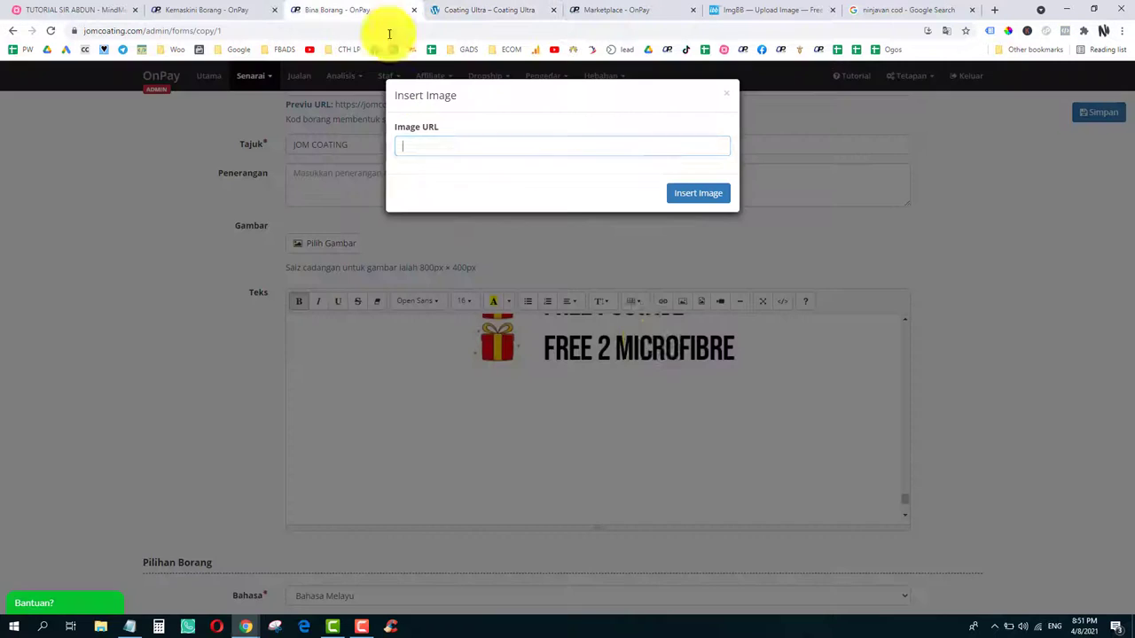
{"action": "key", "text": "ctrl+v"}
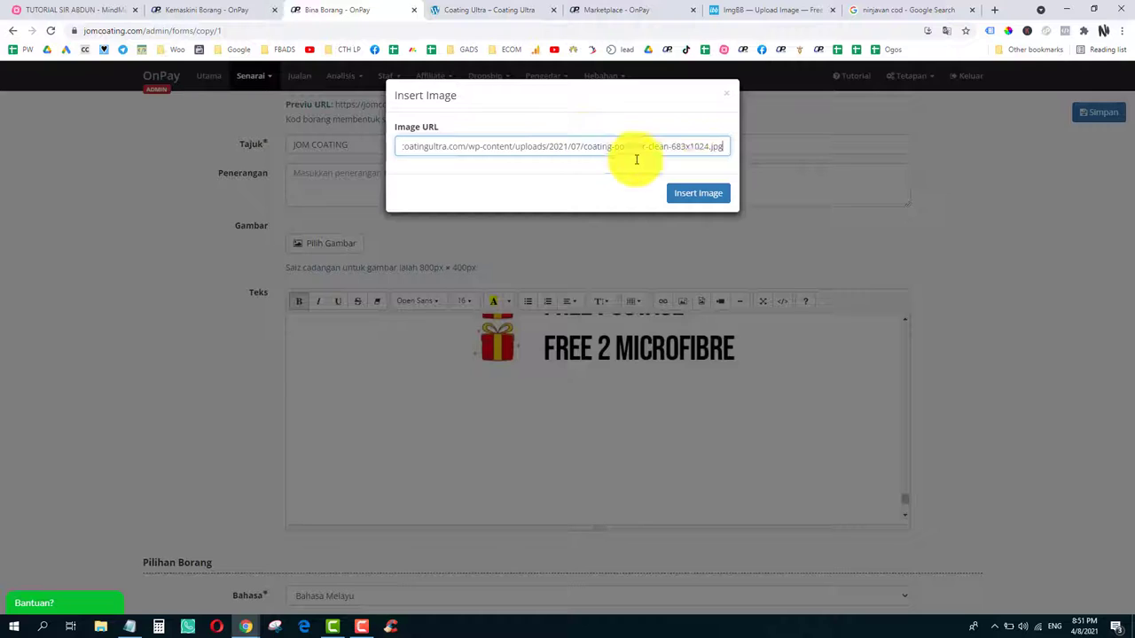
{"action": "left_click", "coordinate": [698, 193]}
{"action": "scroll", "coordinate": [645, 426], "scroll_direction": "down", "scroll_amount": 3}
{"action": "scroll", "coordinate": [646, 425], "scroll_direction": "down", "scroll_amount": 2}
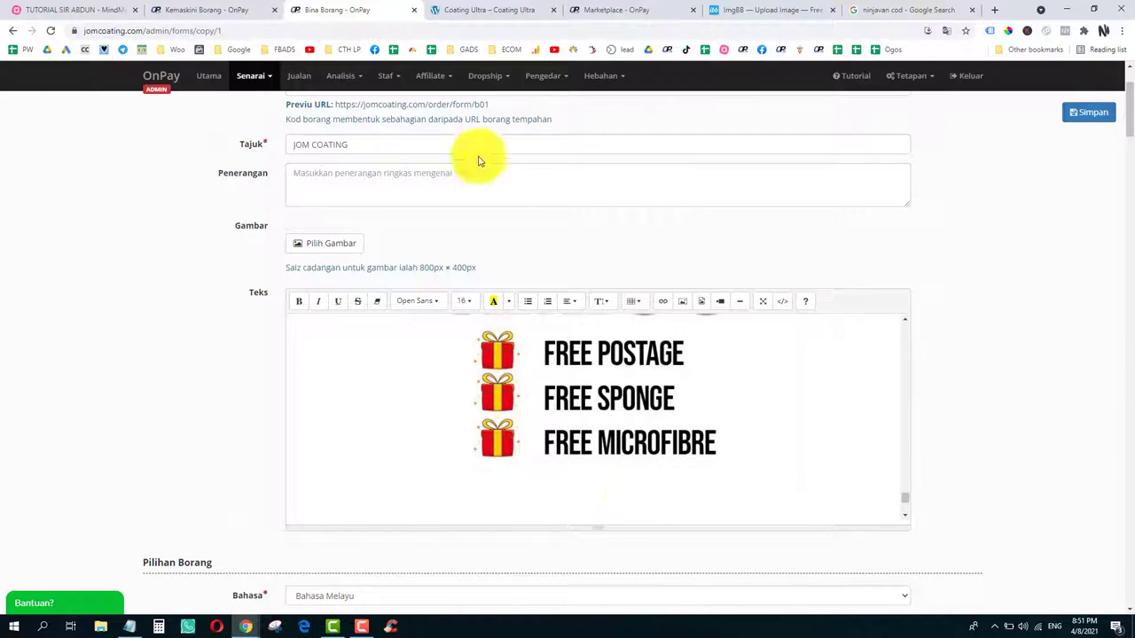
Step: Copy the three help lines starting "ADA PERLUKAN BANTUAN??" from the Coating Ultra page, and insert them unformatted below the package images in the form
{"action": "left_click", "coordinate": [460, 6]}
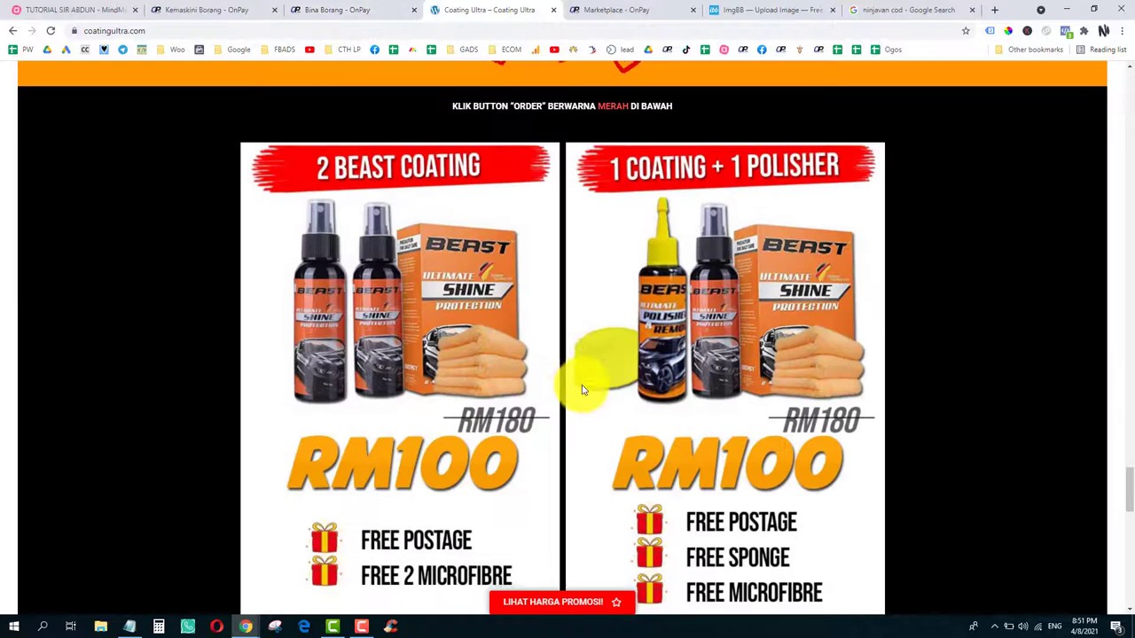
{"action": "scroll", "coordinate": [582, 383], "scroll_direction": "down", "scroll_amount": 8}
{"action": "scroll", "coordinate": [583, 389], "scroll_direction": "down", "scroll_amount": 2}
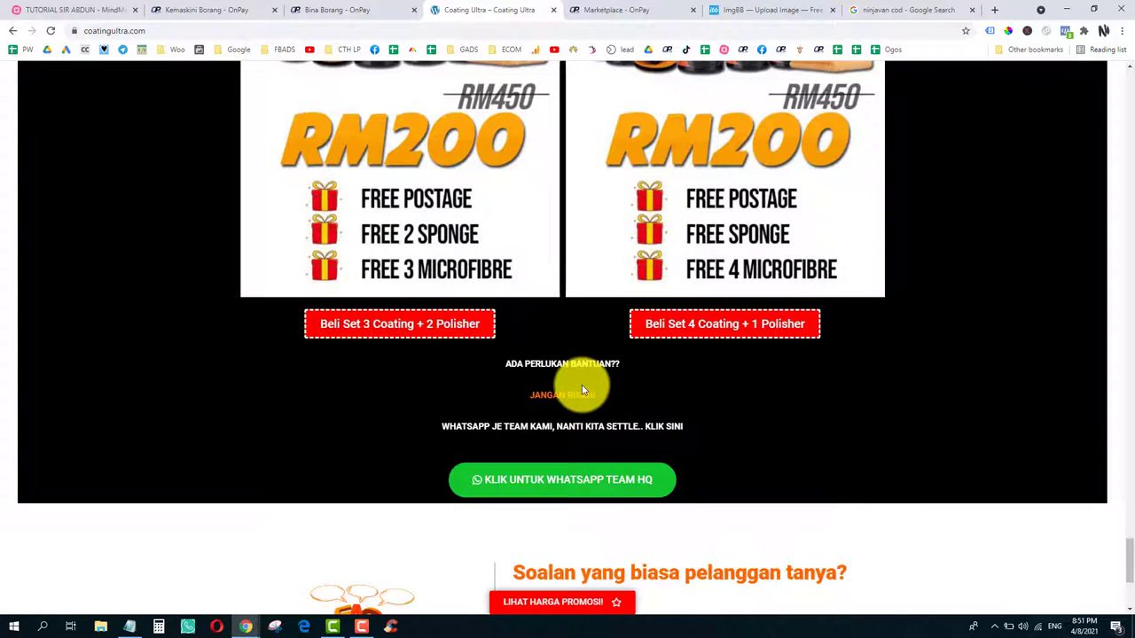
{"action": "scroll", "coordinate": [581, 388], "scroll_direction": "down", "scroll_amount": 2}
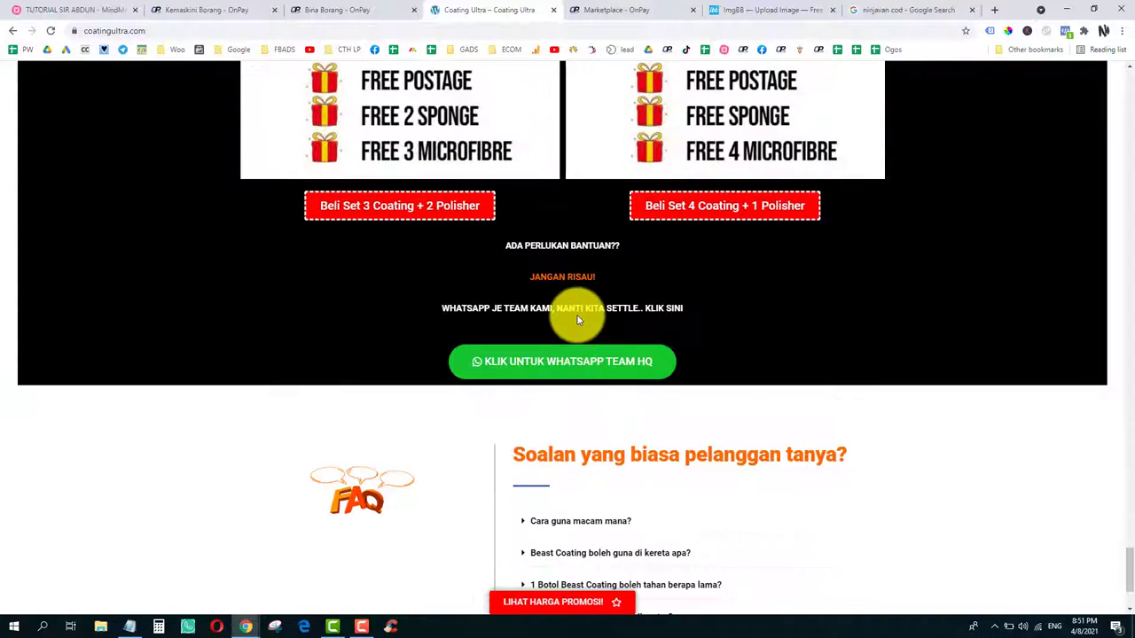
{"action": "left_click", "coordinate": [328, 9]}
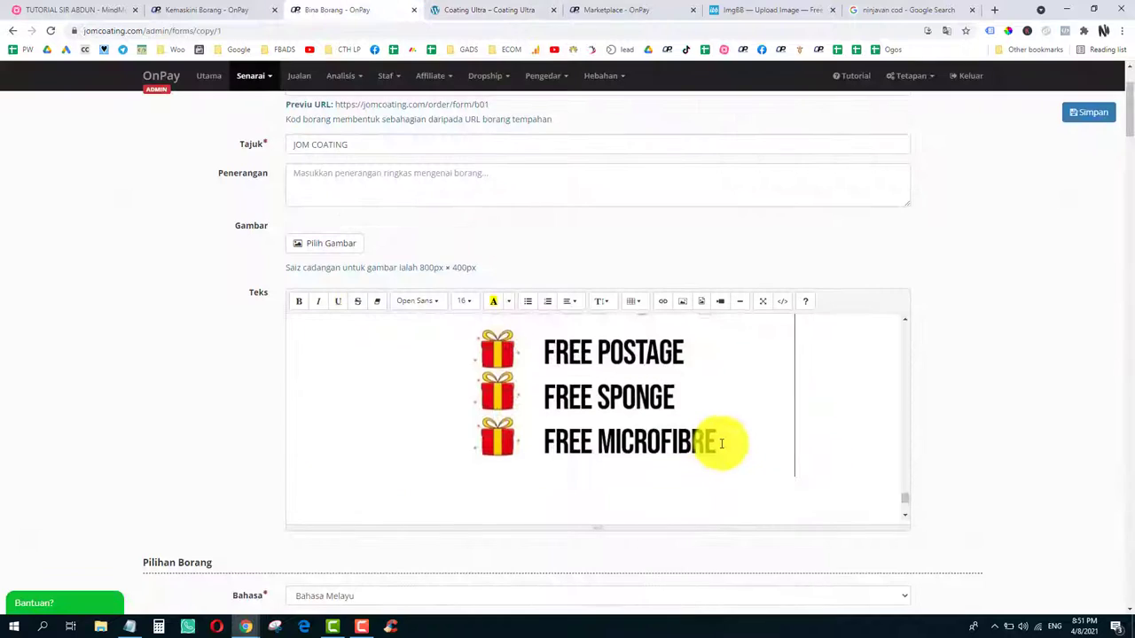
{"action": "scroll", "coordinate": [625, 426], "scroll_direction": "down", "scroll_amount": 2}
{"action": "left_click", "coordinate": [514, 7]}
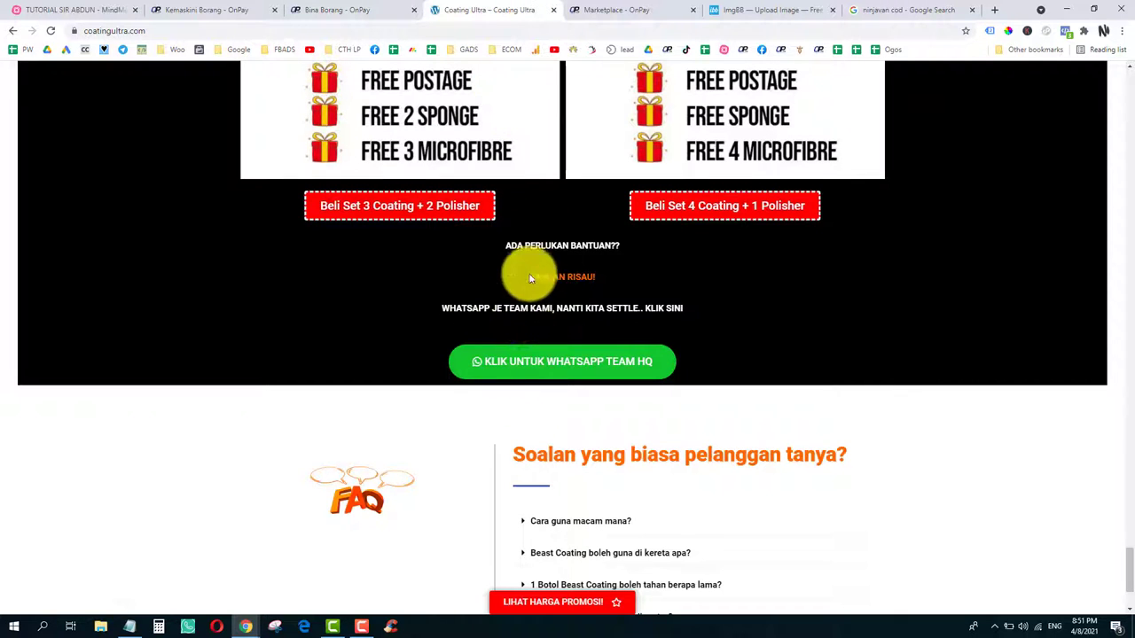
{"action": "left_click_drag", "start_coordinate": [502, 248], "coordinate": [699, 307]}
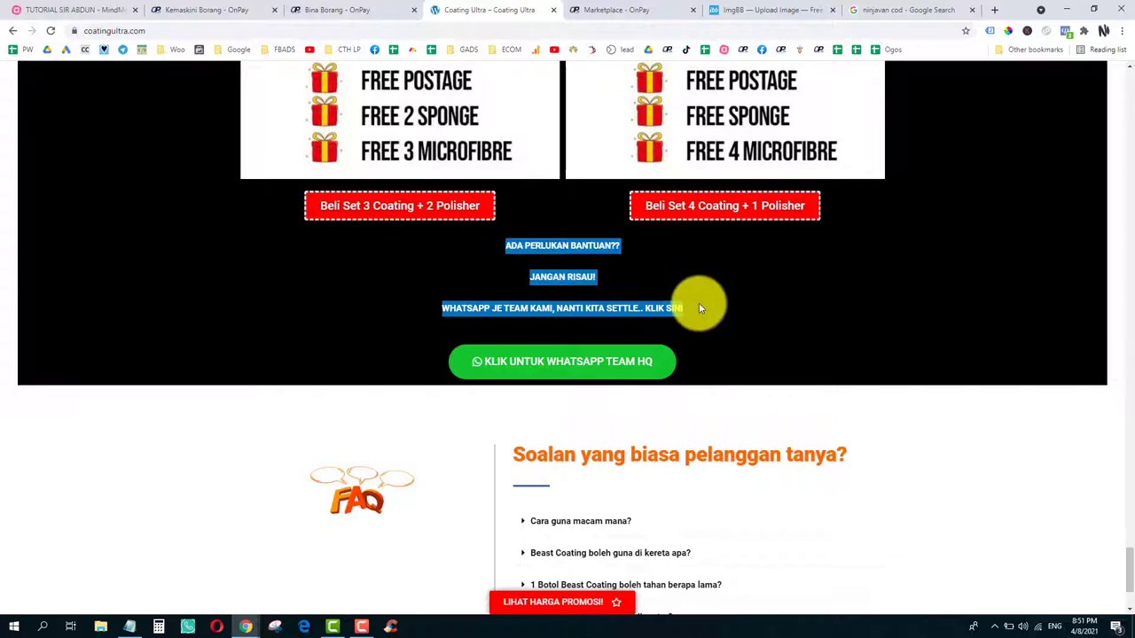
{"action": "left_click", "coordinate": [404, 10]}
{"action": "right_click", "coordinate": [614, 402]}
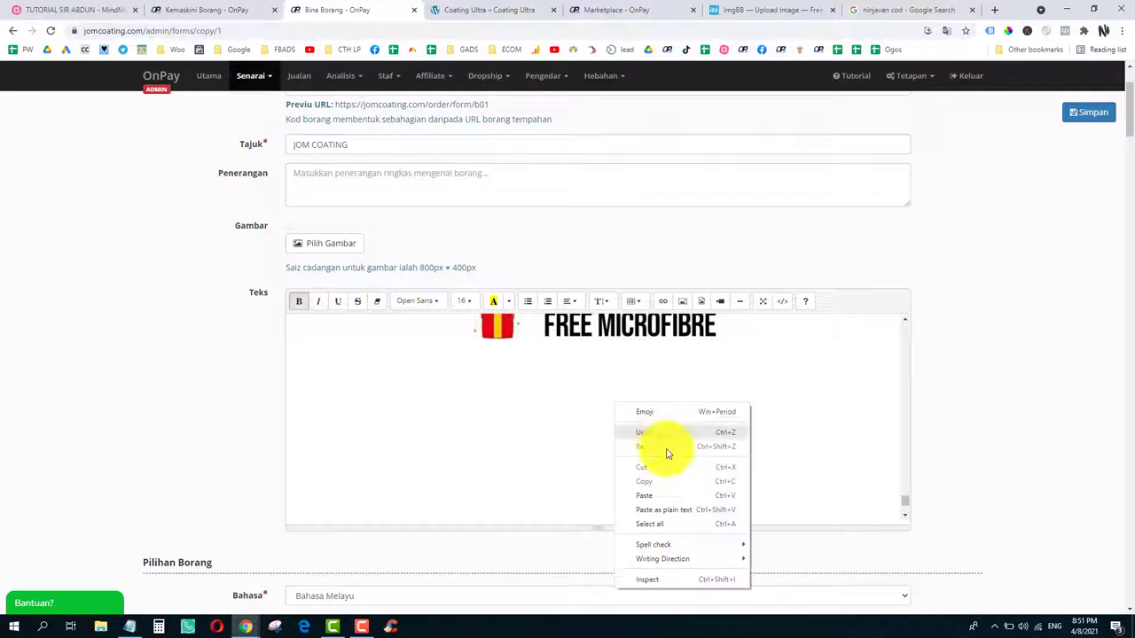
{"action": "left_click", "coordinate": [671, 504]}
Step: Highlight the three help lines in yellow and move "KLIK SINI" onto its own line
{"action": "left_click_drag", "start_coordinate": [517, 405], "coordinate": [742, 473]}
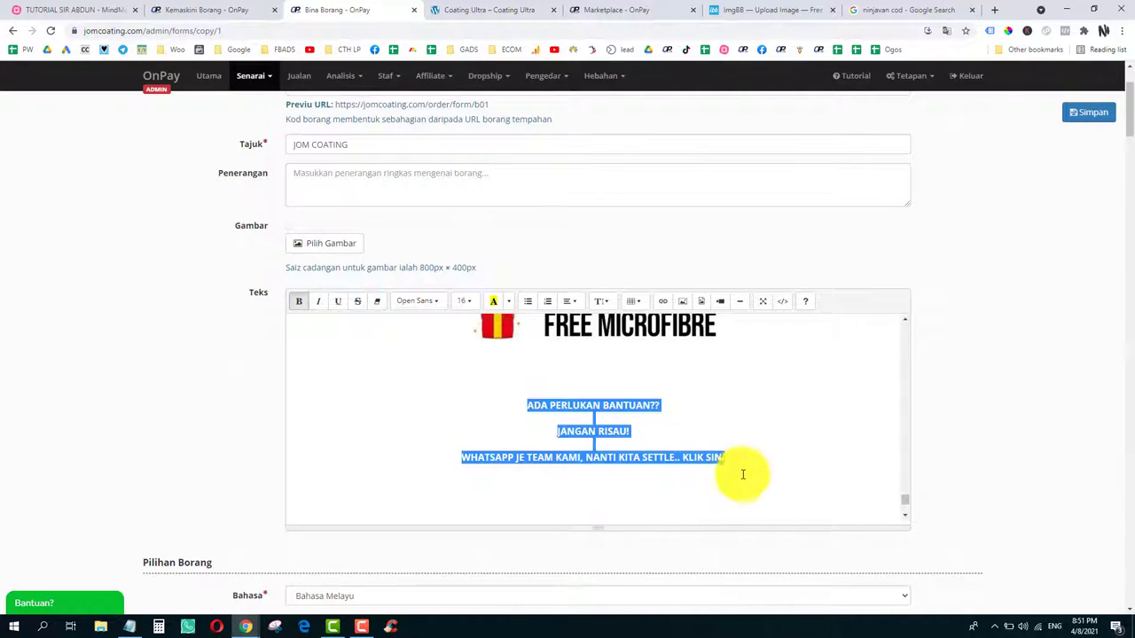
{"action": "left_click", "coordinate": [493, 301]}
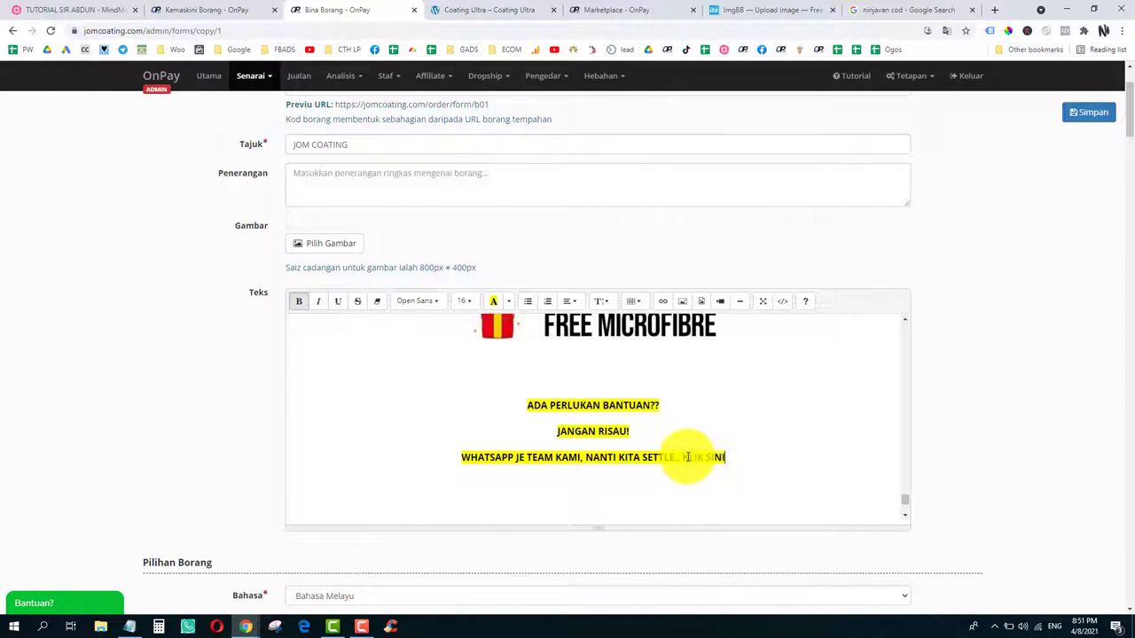
{"action": "left_click", "coordinate": [663, 304]}
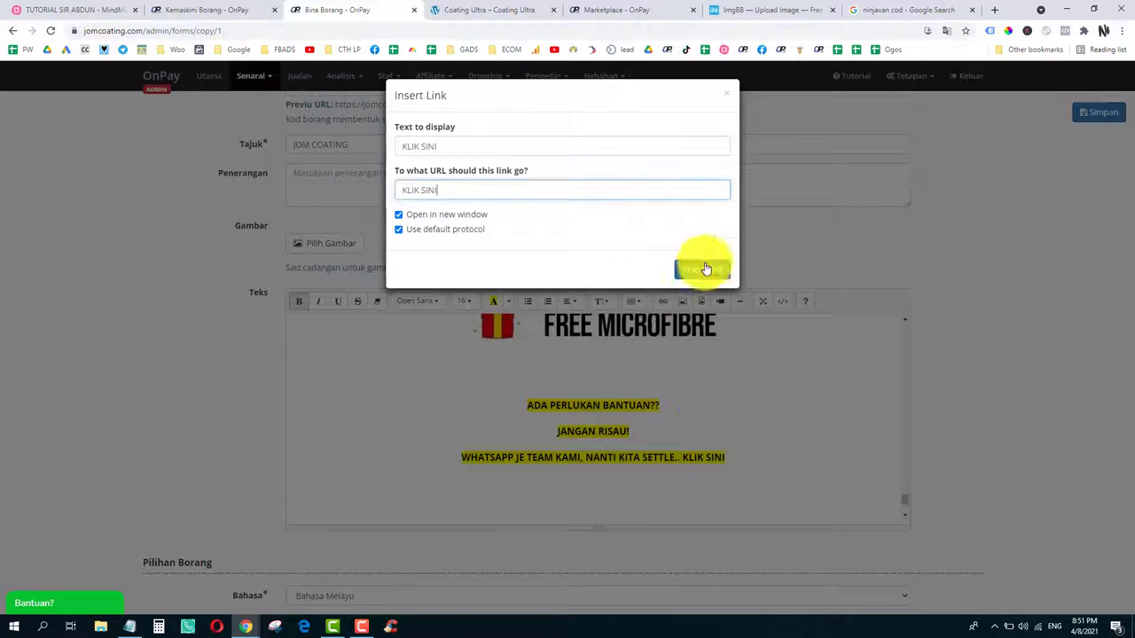
{"action": "left_click", "coordinate": [723, 94]}
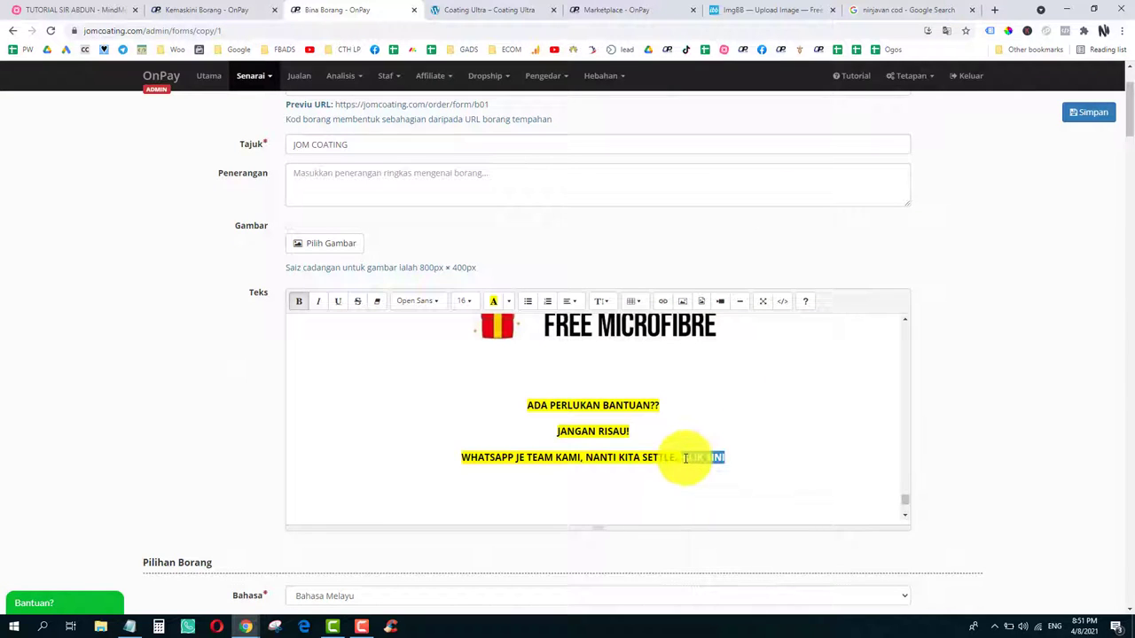
{"action": "left_click", "coordinate": [683, 461]}
{"action": "key", "text": "Return"}
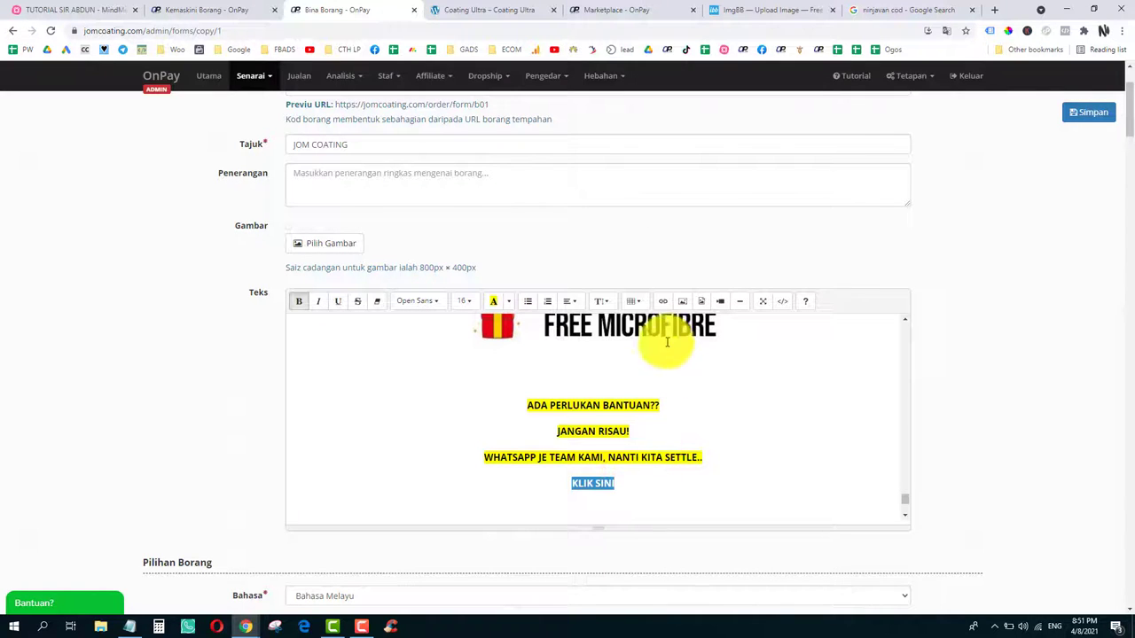
{"action": "left_click", "coordinate": [662, 305]}
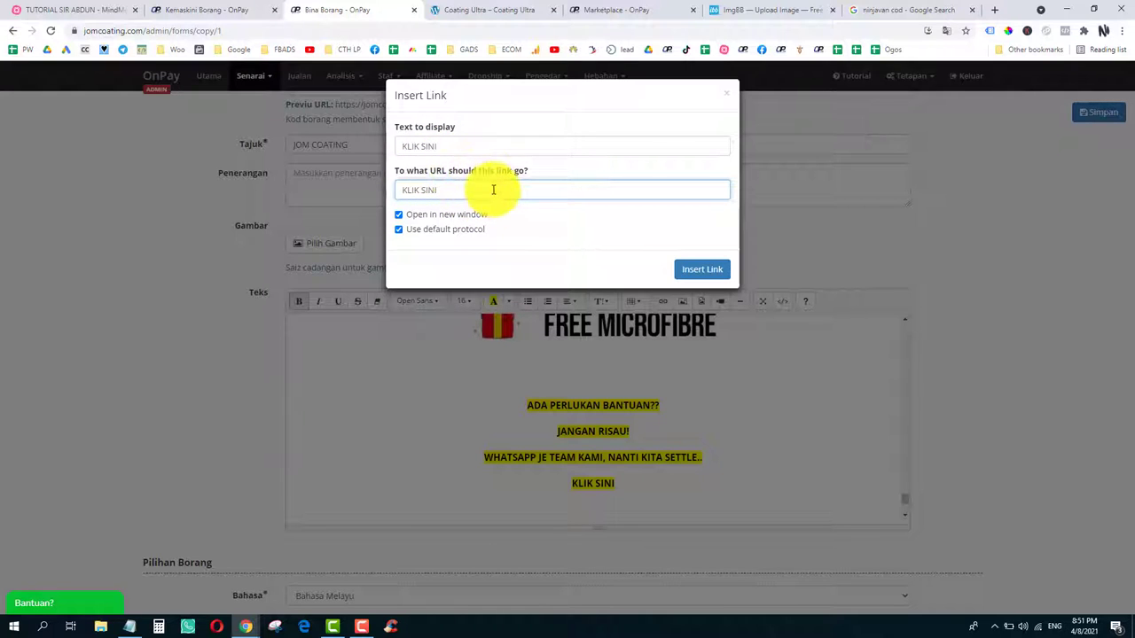
{"action": "type", "text": "W"}
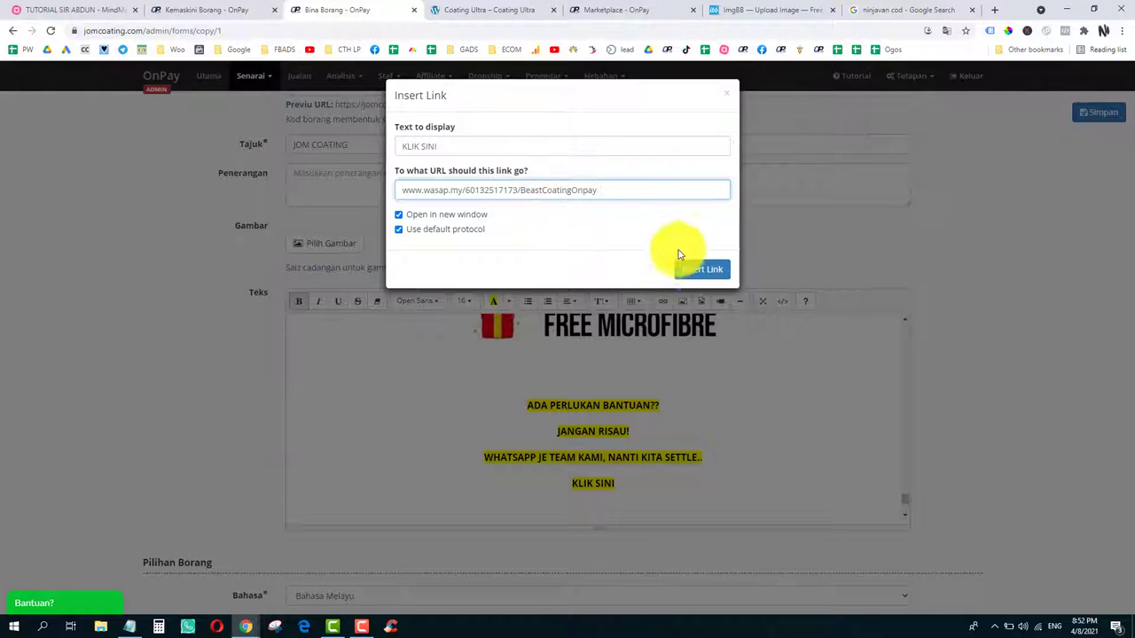
{"action": "left_click", "coordinate": [701, 270]}
Step: Set the font size of the "KLIK SINI" link text to 22
{"action": "left_click", "coordinate": [593, 485]}
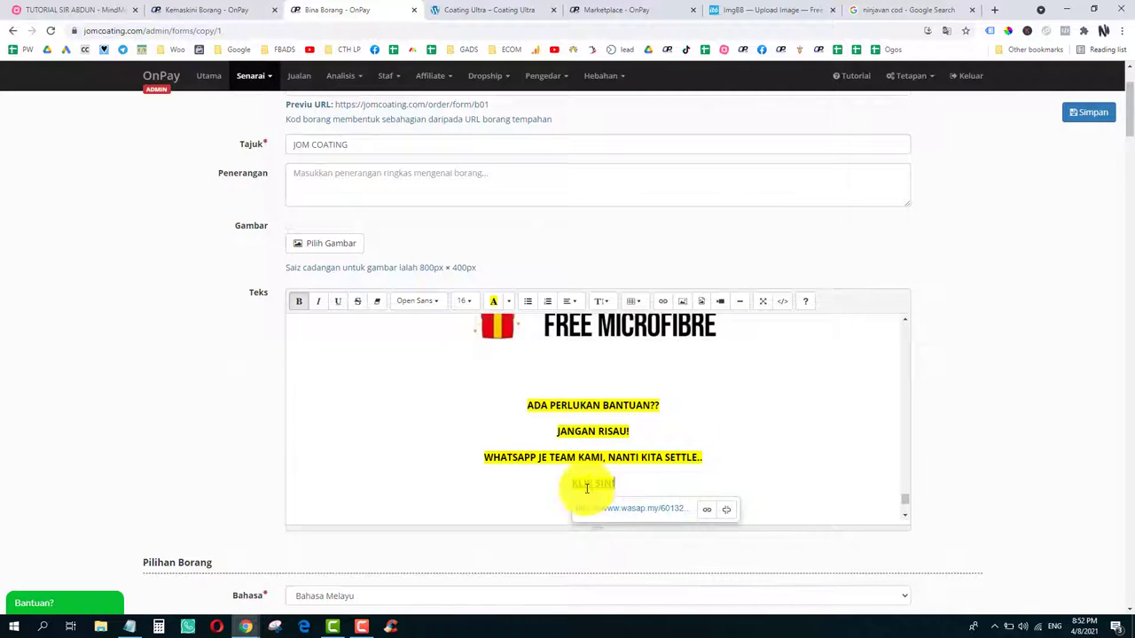
{"action": "left_click_drag", "start_coordinate": [616, 483], "coordinate": [564, 483]}
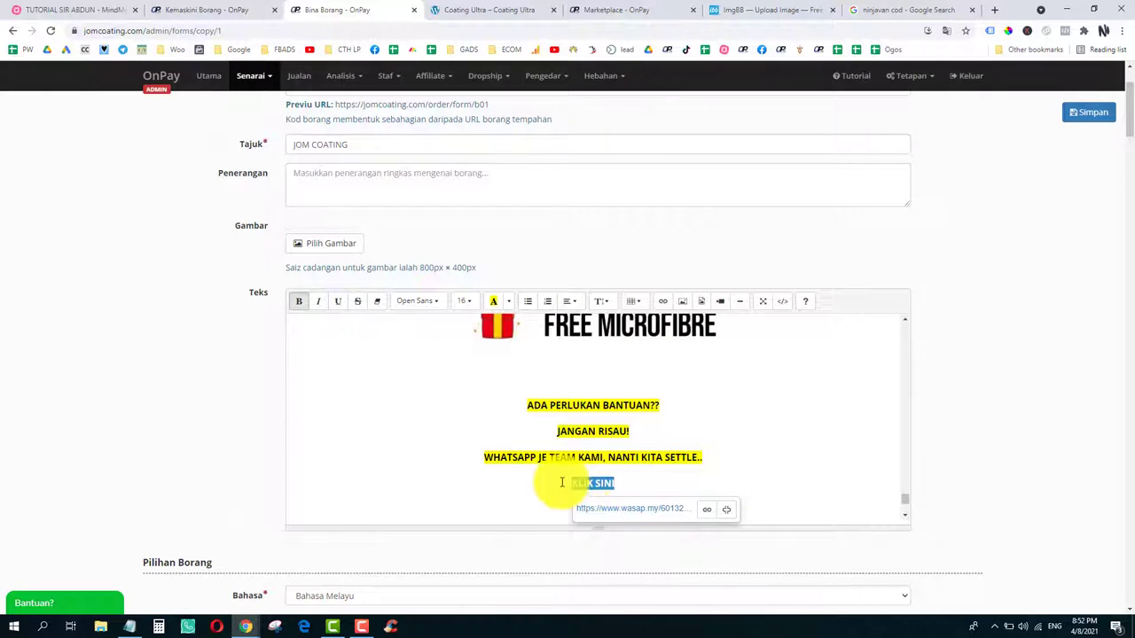
{"action": "left_click", "coordinate": [474, 306]}
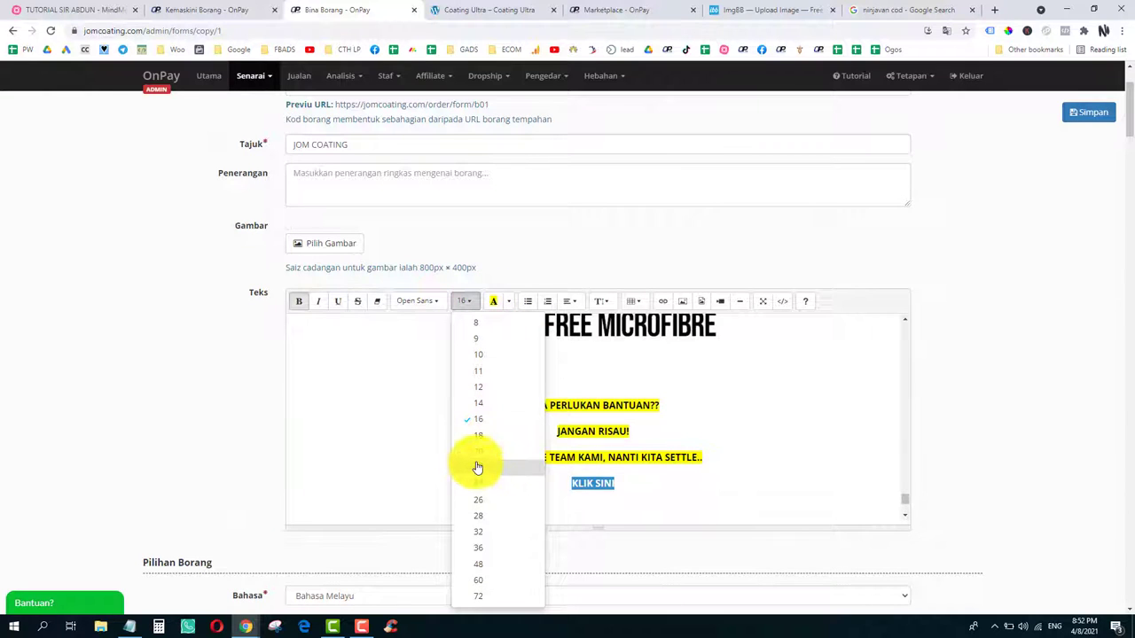
{"action": "left_click", "coordinate": [478, 464]}
Step: Set the font size of the "KLIK SINI" link text to 26
{"action": "left_click_drag", "start_coordinate": [621, 487], "coordinate": [558, 487]}
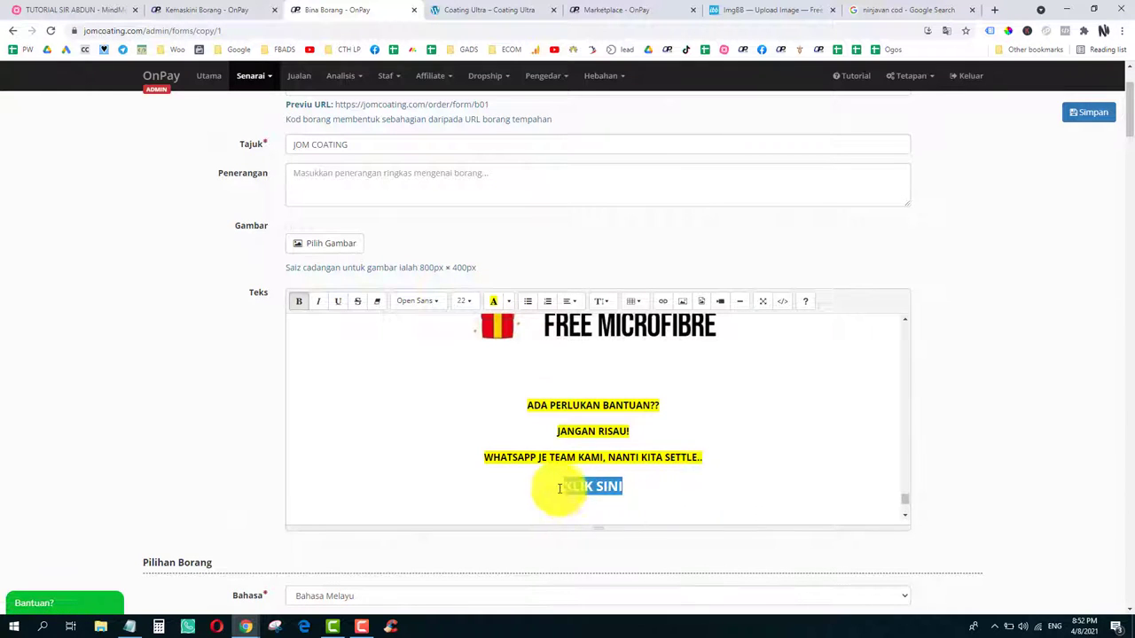
{"action": "left_click", "coordinate": [474, 306]}
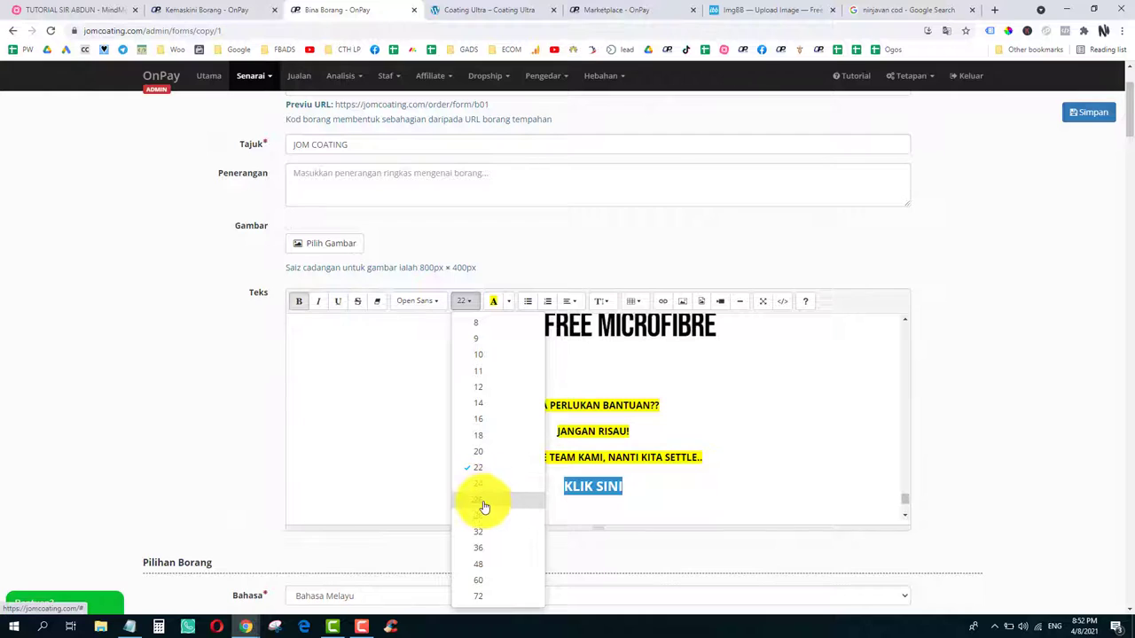
{"action": "left_click", "coordinate": [482, 501]}
{"action": "scroll", "coordinate": [668, 445], "scroll_direction": "down", "scroll_amount": 1}
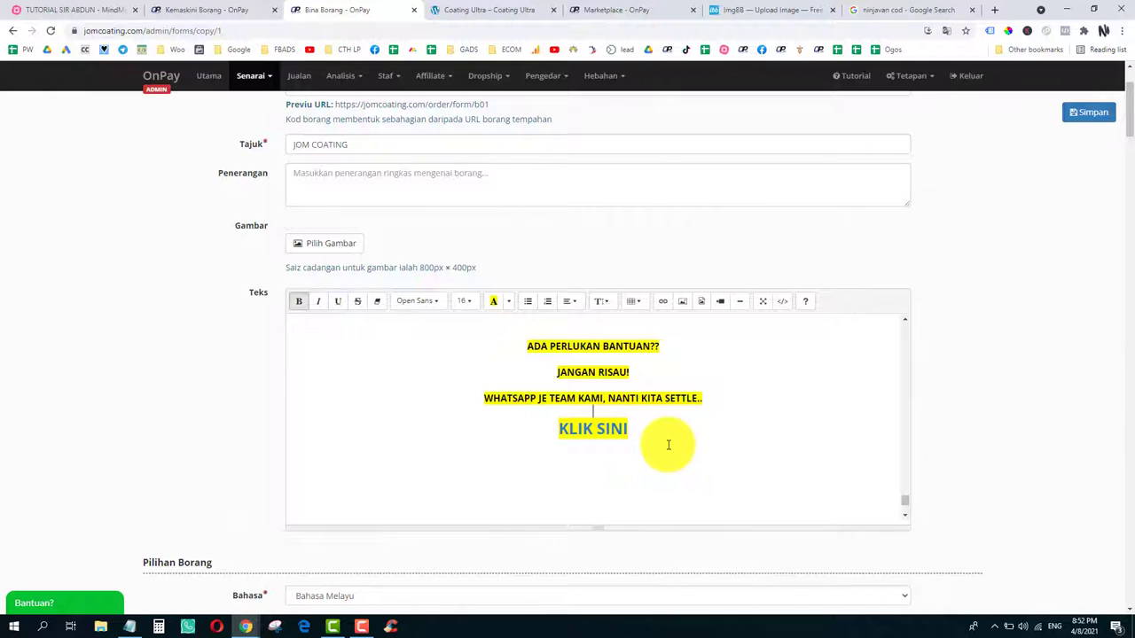
{"action": "left_click", "coordinate": [592, 430]}
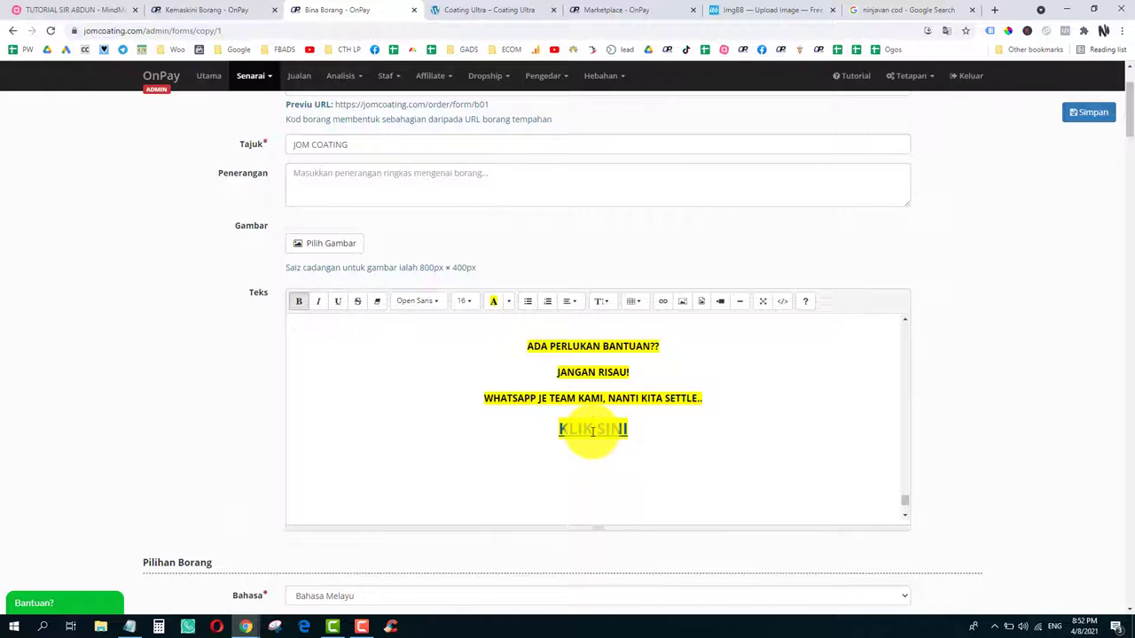
Step: Examine the "Soalan yang biasa pelanggan tanya?" FAQ section on the Coating Ultra page and the landing page flow in the mind map
{"action": "left_click", "coordinate": [489, 11]}
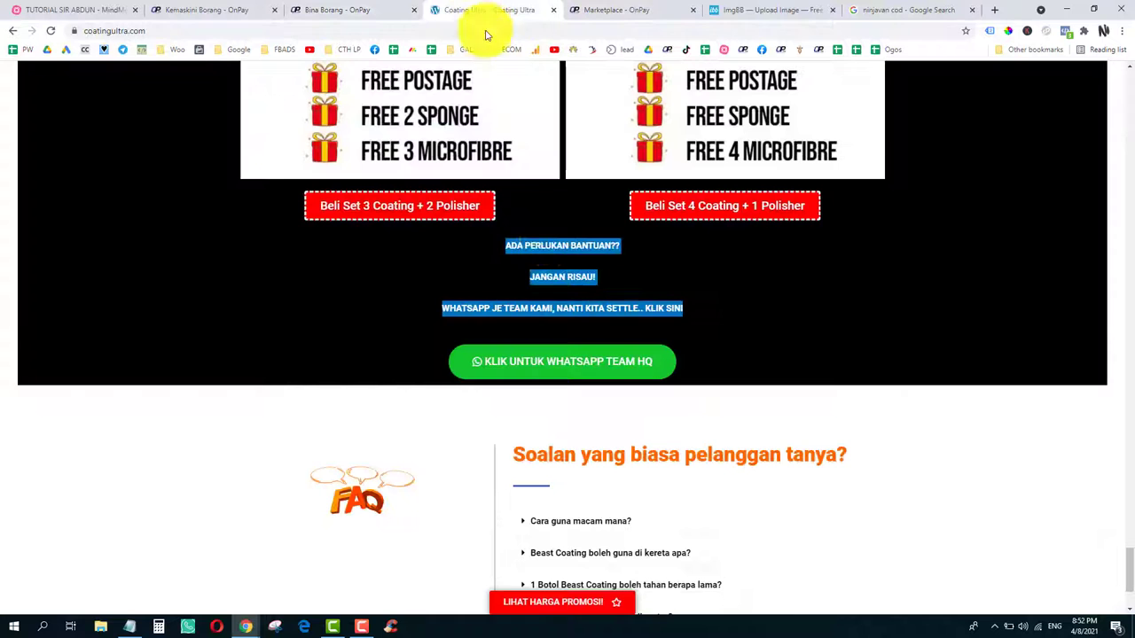
{"action": "scroll", "coordinate": [540, 345], "scroll_direction": "down", "scroll_amount": 2}
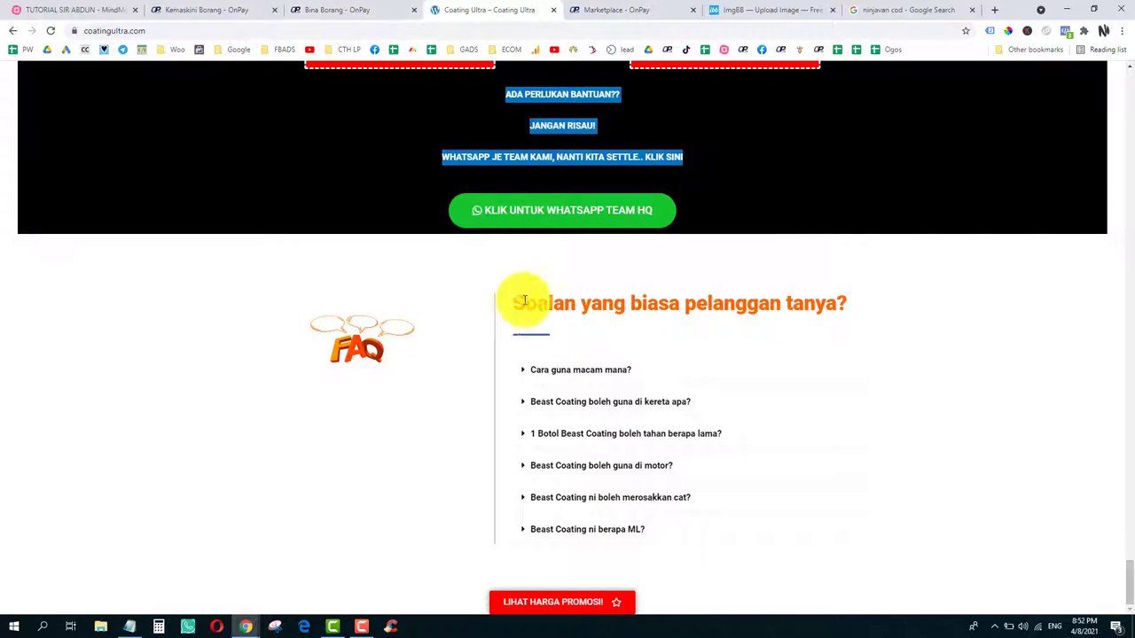
{"action": "left_click_drag", "start_coordinate": [520, 304], "coordinate": [791, 303]}
{"action": "left_click", "coordinate": [86, 9]}
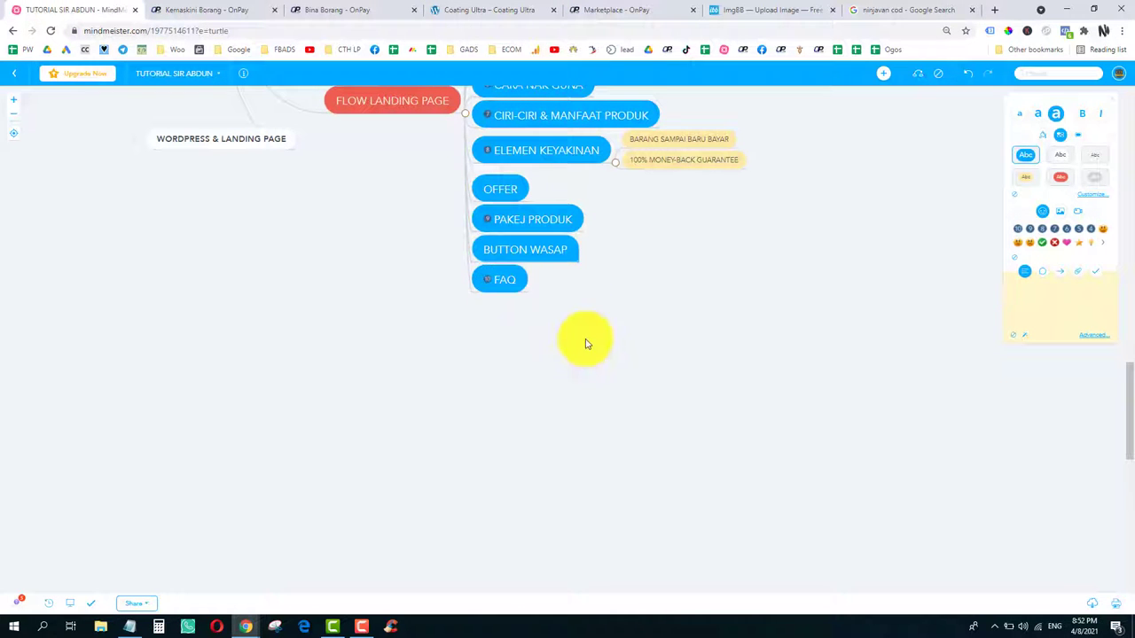
{"action": "scroll", "coordinate": [589, 319], "scroll_direction": "down", "scroll_amount": 1}
{"action": "left_click", "coordinate": [464, 9]}
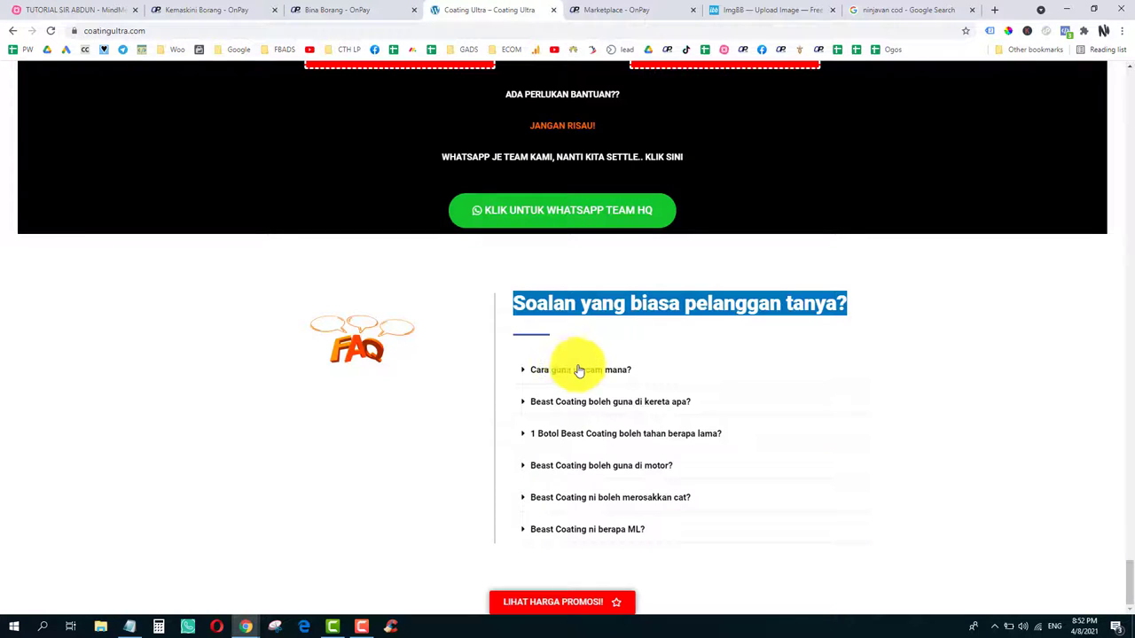
{"action": "left_click", "coordinate": [558, 372]}
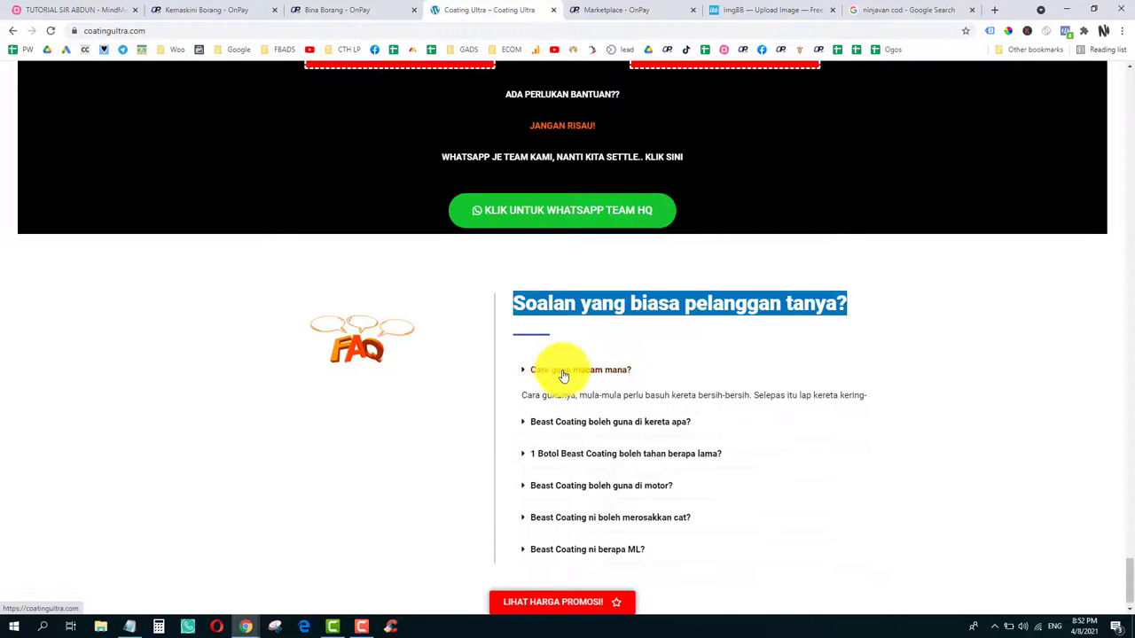
{"action": "left_click", "coordinate": [563, 372]}
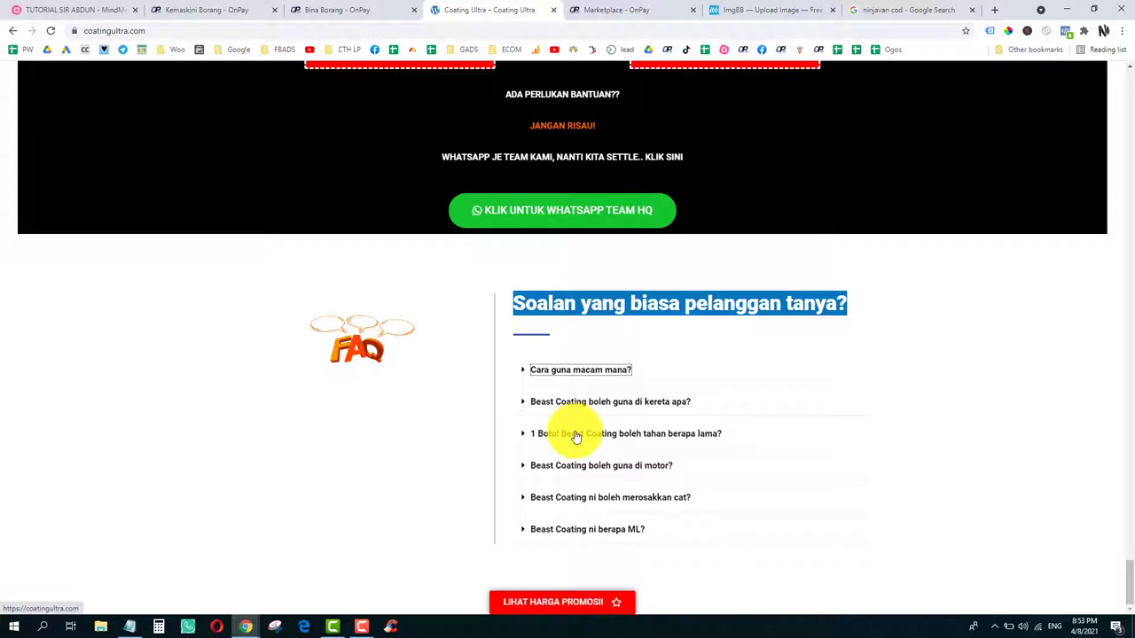
Step: Return to the OnPay form and review its sales text from the space below "KLIK SINI" up to the headline
{"action": "left_click", "coordinate": [338, 9]}
{"action": "scroll", "coordinate": [593, 381], "scroll_direction": "down", "scroll_amount": 3}
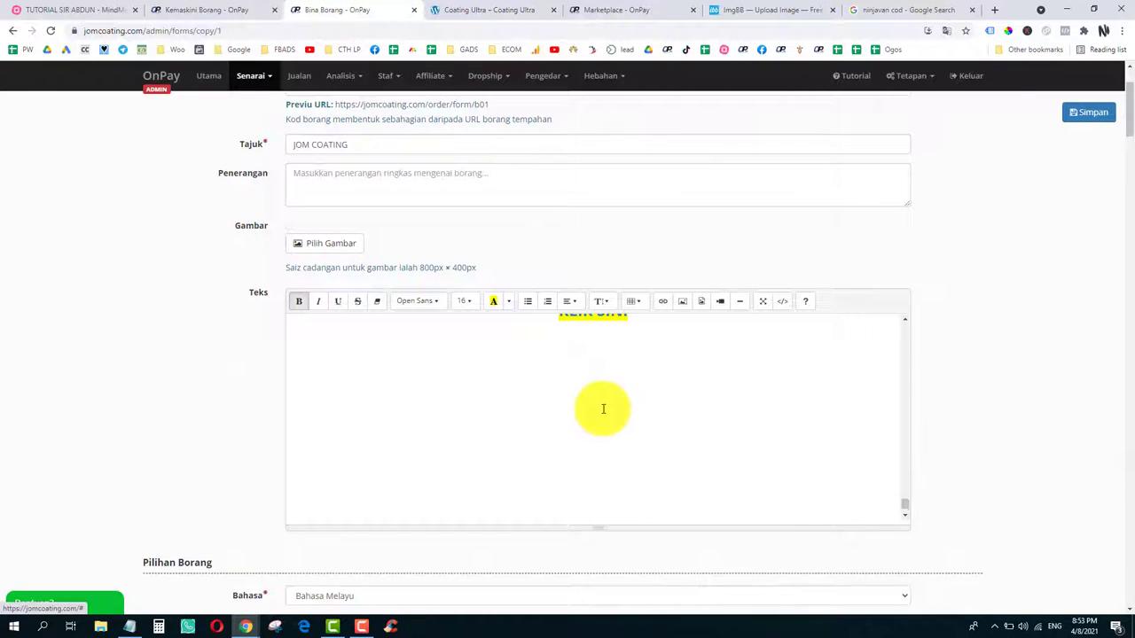
{"action": "left_click", "coordinate": [593, 355]}
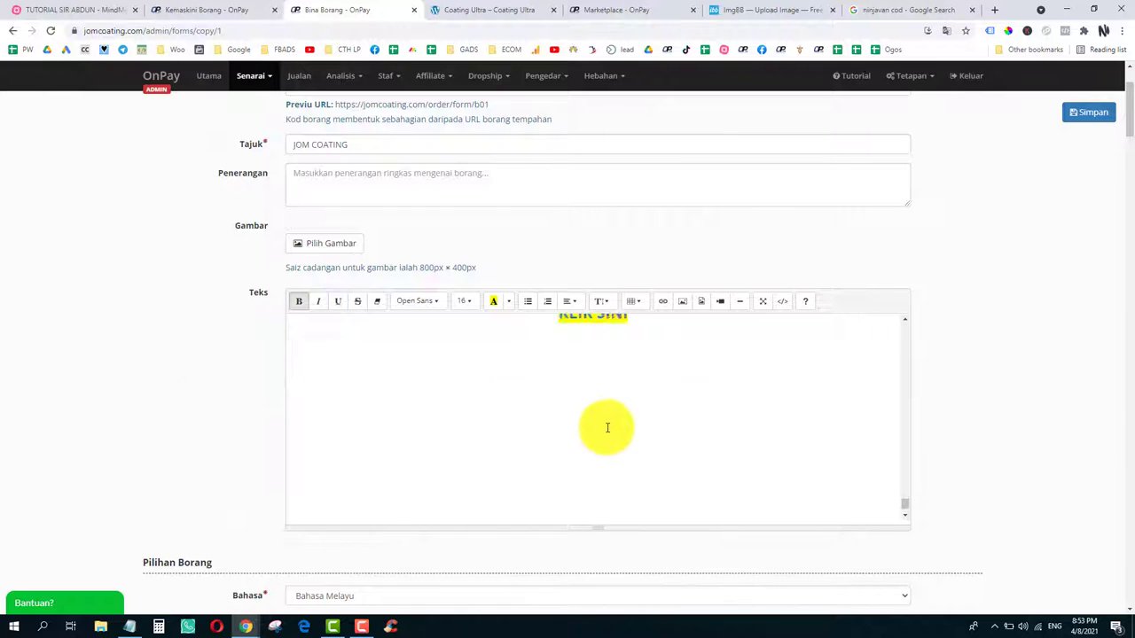
{"action": "scroll", "coordinate": [607, 427], "scroll_direction": "up", "scroll_amount": 3}
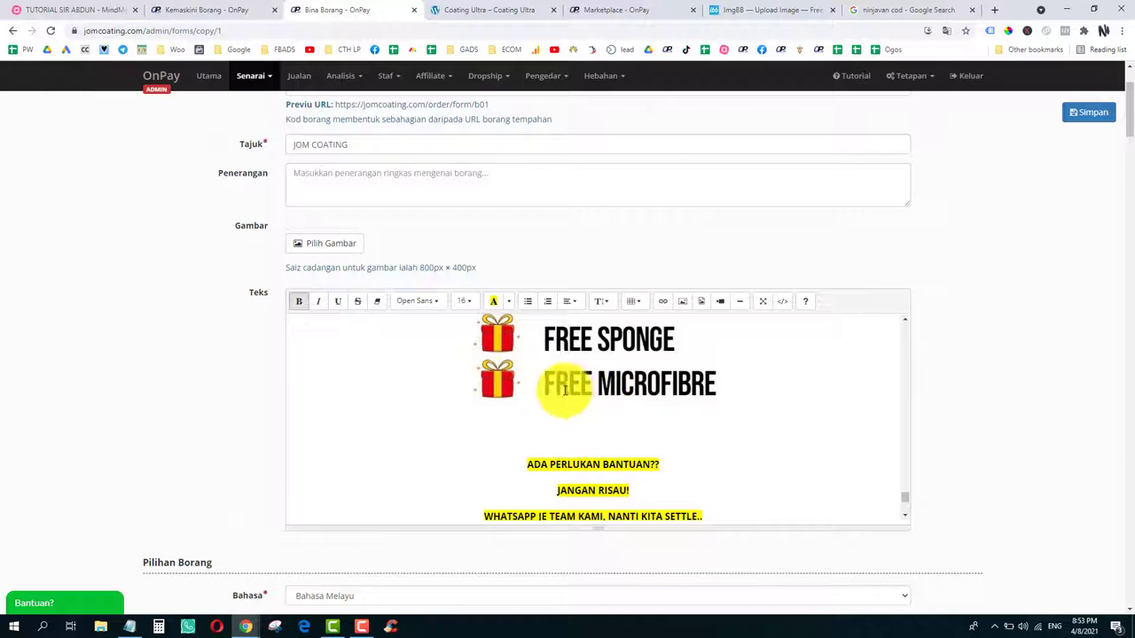
{"action": "scroll", "coordinate": [797, 447], "scroll_direction": "up", "scroll_amount": 5}
{"action": "scroll", "coordinate": [907, 320], "scroll_direction": "up", "scroll_amount": 10}
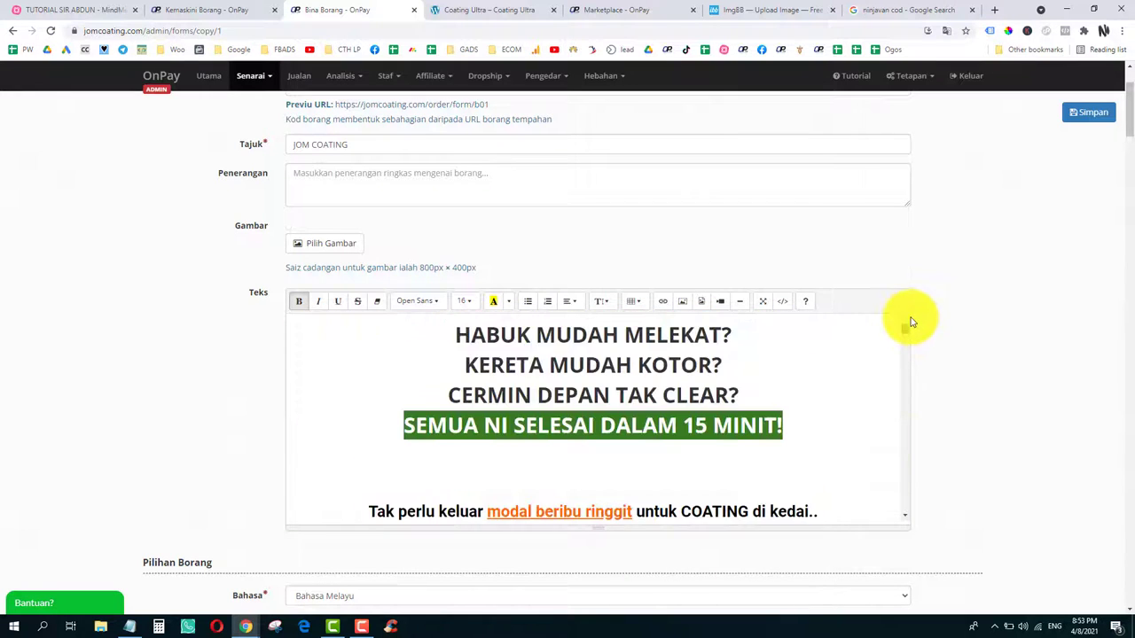
{"action": "scroll", "coordinate": [907, 401], "scroll_direction": "down", "scroll_amount": 10}
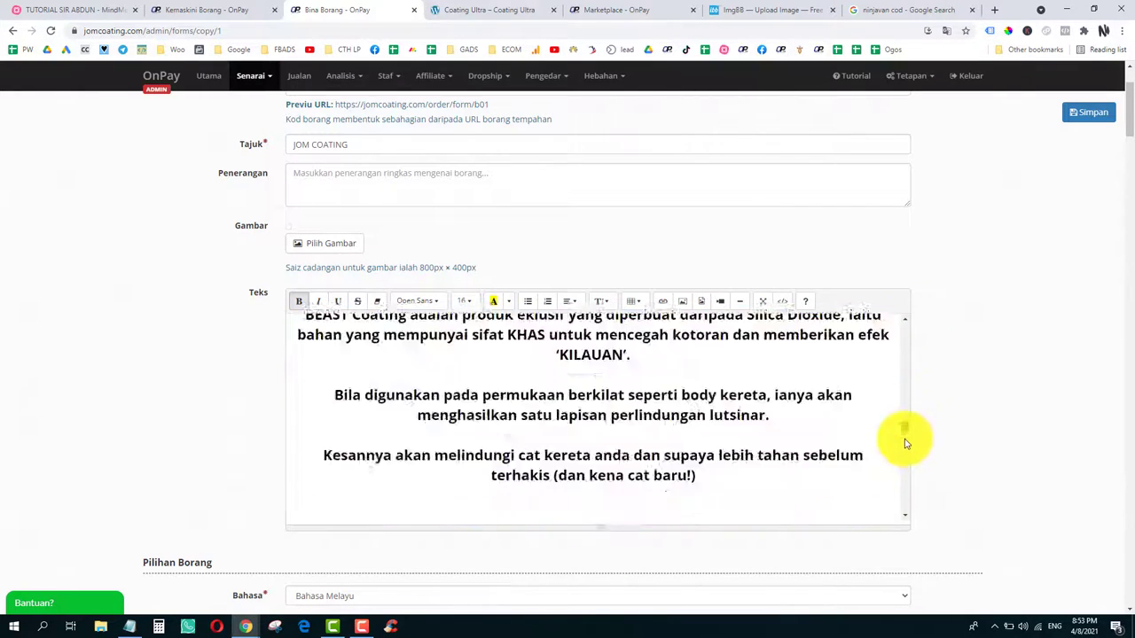
{"action": "scroll", "coordinate": [922, 461], "scroll_direction": "up", "scroll_amount": 2}
Step: Enable the social proof notification in the form options
{"action": "scroll", "coordinate": [944, 381], "scroll_direction": "down", "scroll_amount": 3}
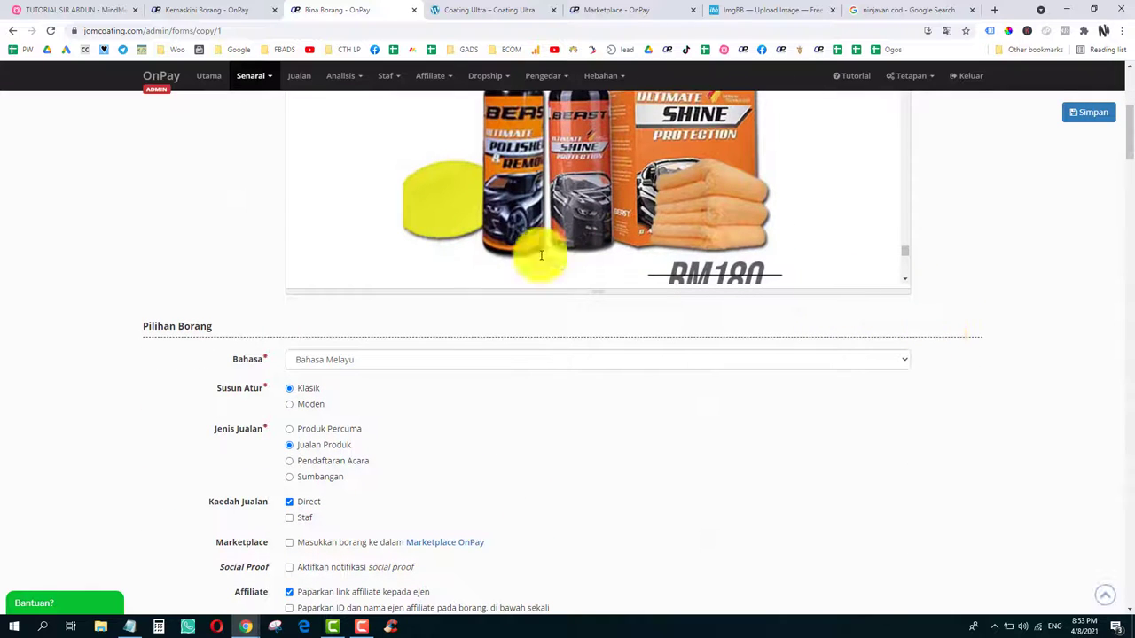
{"action": "scroll", "coordinate": [399, 279], "scroll_direction": "down", "scroll_amount": 1}
{"action": "scroll", "coordinate": [213, 271], "scroll_direction": "down", "scroll_amount": 2}
{"action": "scroll", "coordinate": [210, 266], "scroll_direction": "down", "scroll_amount": 1}
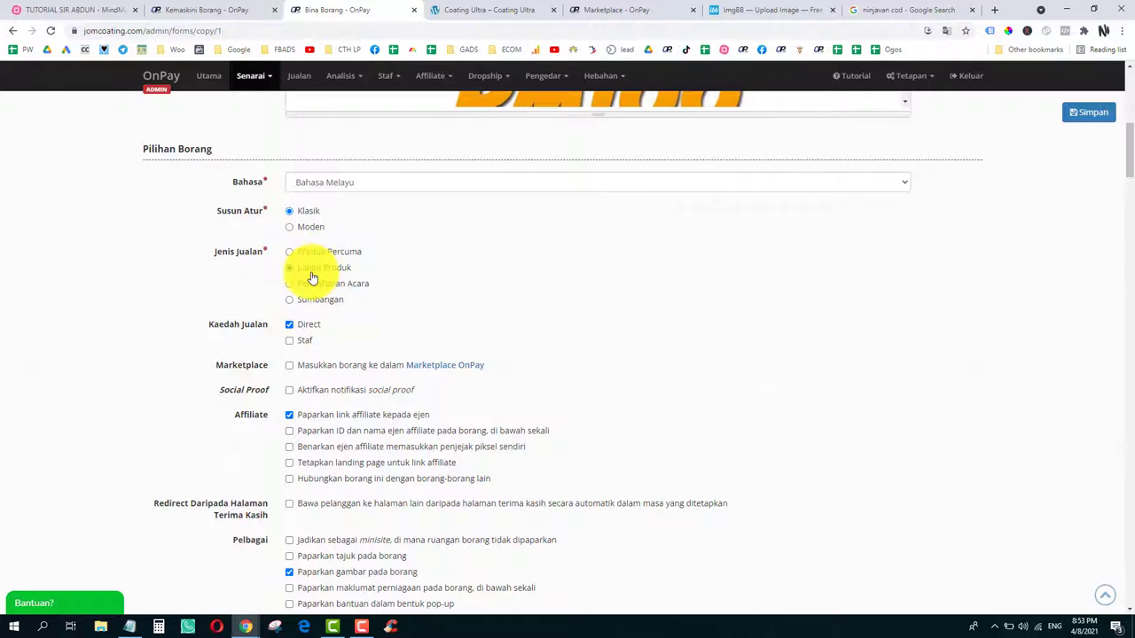
{"action": "scroll", "coordinate": [241, 248], "scroll_direction": "down", "scroll_amount": 2}
{"action": "scroll", "coordinate": [254, 210], "scroll_direction": "up", "scroll_amount": 1}
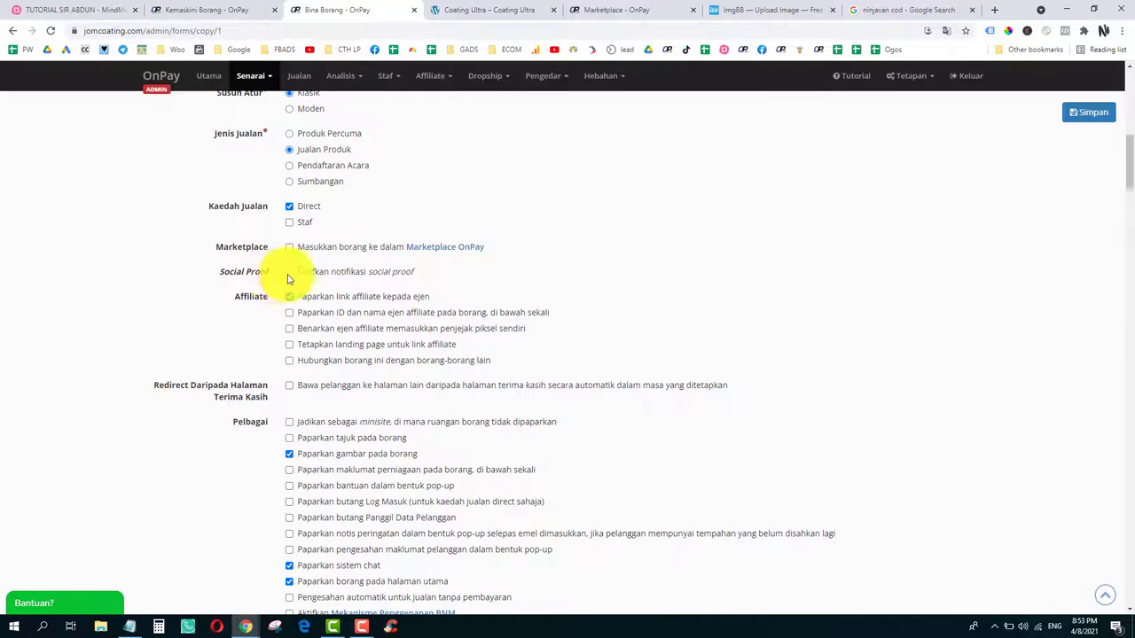
{"action": "left_click", "coordinate": [288, 273]}
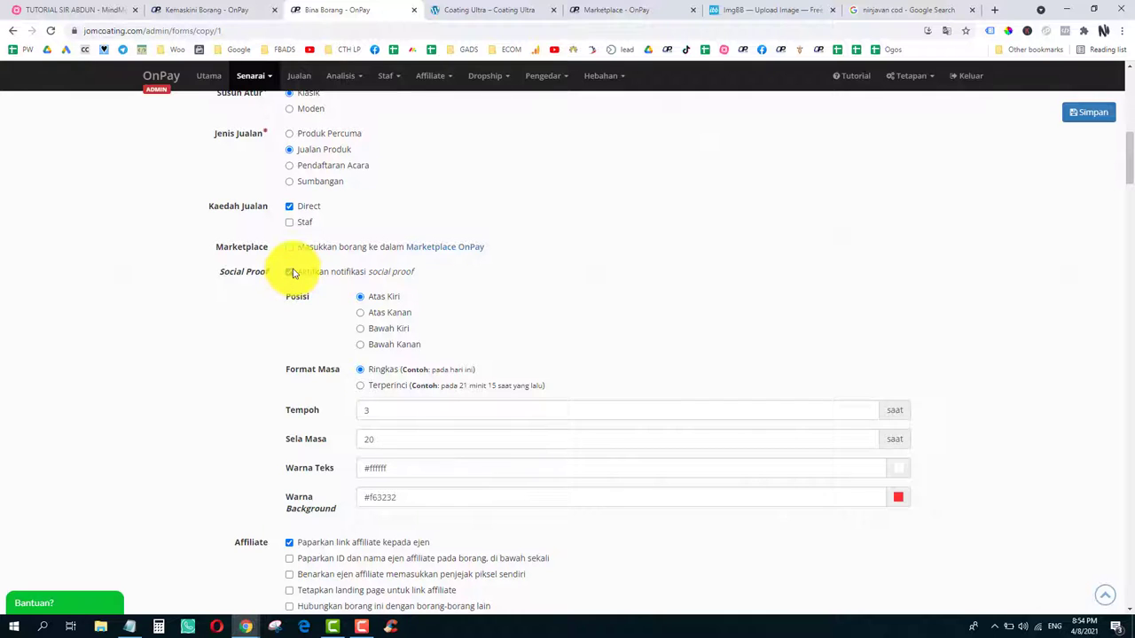
Step: Examine the form's social proof settings, affiliate options, thank-you page redirect and miscellaneous (Pelbagai) display options
{"action": "scroll", "coordinate": [290, 275], "scroll_direction": "down", "scroll_amount": 2}
{"action": "scroll", "coordinate": [425, 197], "scroll_direction": "up", "scroll_amount": 1}
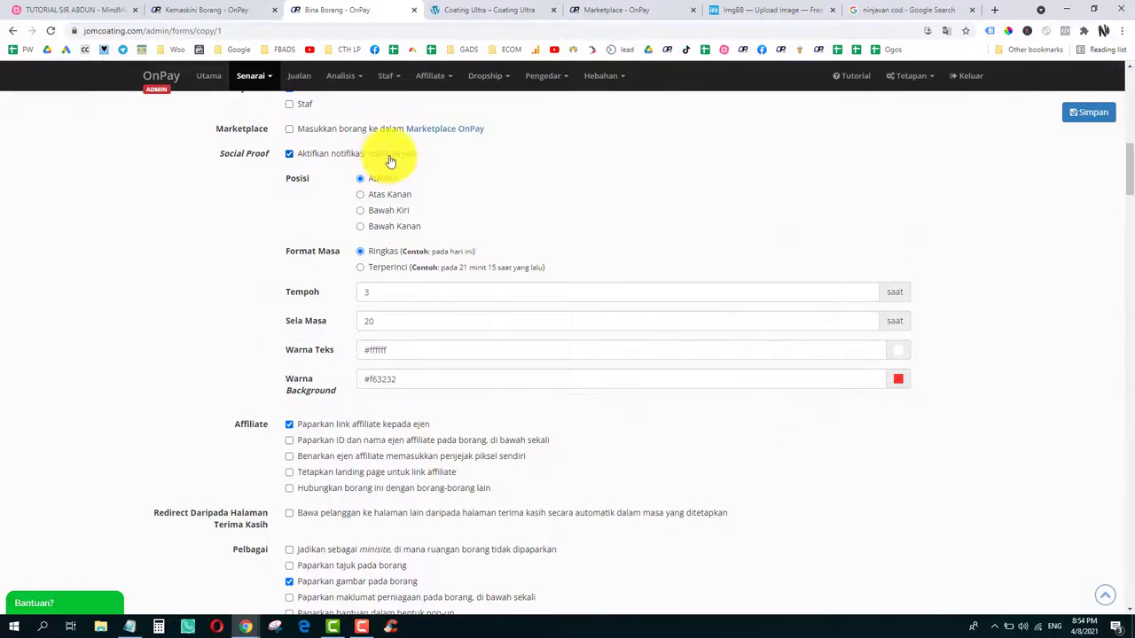
{"action": "scroll", "coordinate": [292, 312], "scroll_direction": "down", "scroll_amount": 2}
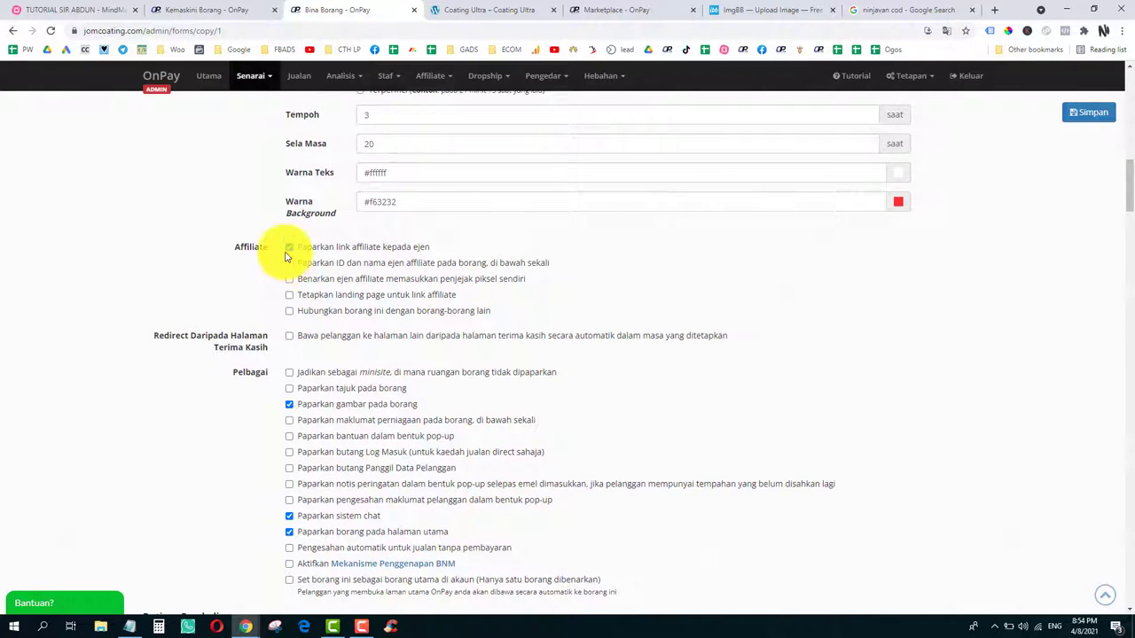
{"action": "scroll", "coordinate": [287, 254], "scroll_direction": "down", "scroll_amount": 1}
{"action": "scroll", "coordinate": [286, 260], "scroll_direction": "up", "scroll_amount": 2}
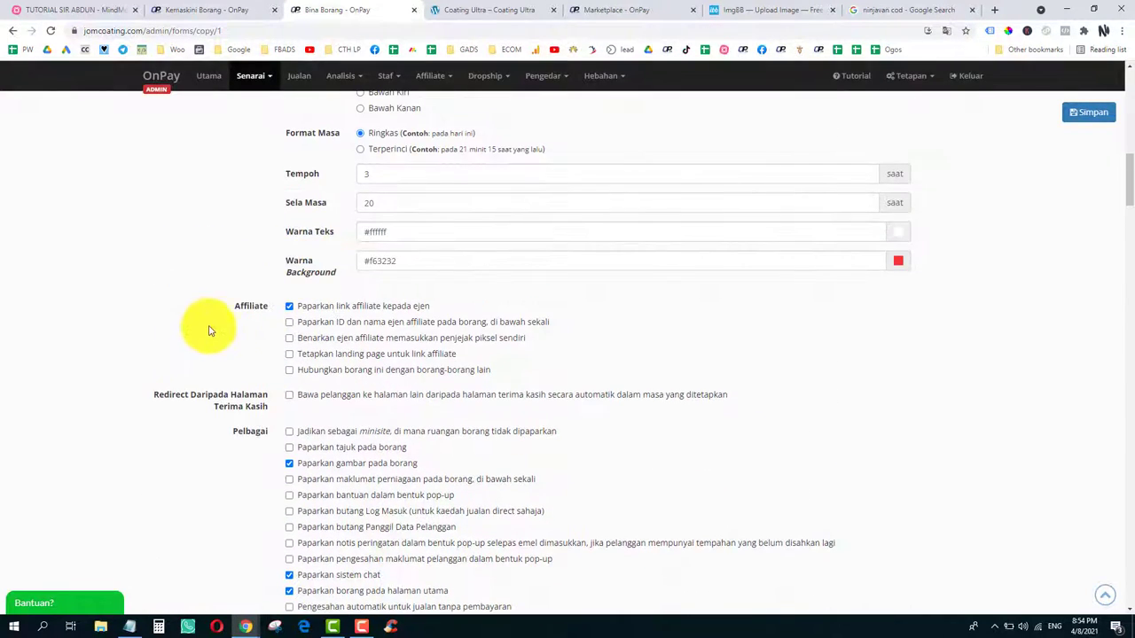
{"action": "scroll", "coordinate": [279, 324], "scroll_direction": "down", "scroll_amount": 1}
{"action": "scroll", "coordinate": [279, 324], "scroll_direction": "down", "scroll_amount": 1}
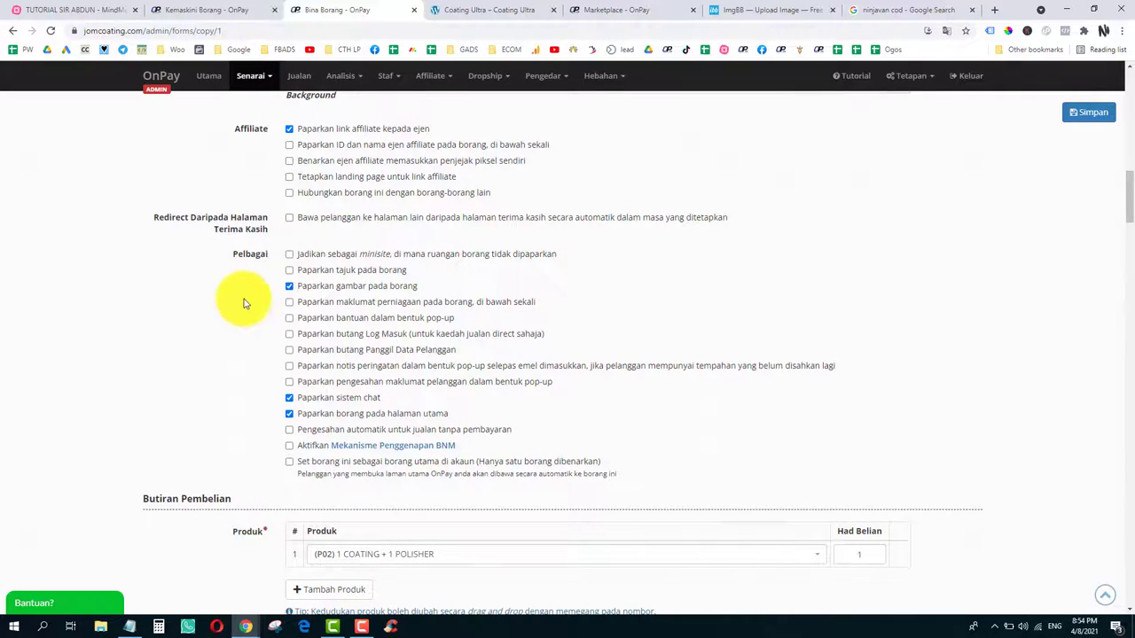
{"action": "scroll", "coordinate": [223, 304], "scroll_direction": "down", "scroll_amount": 2}
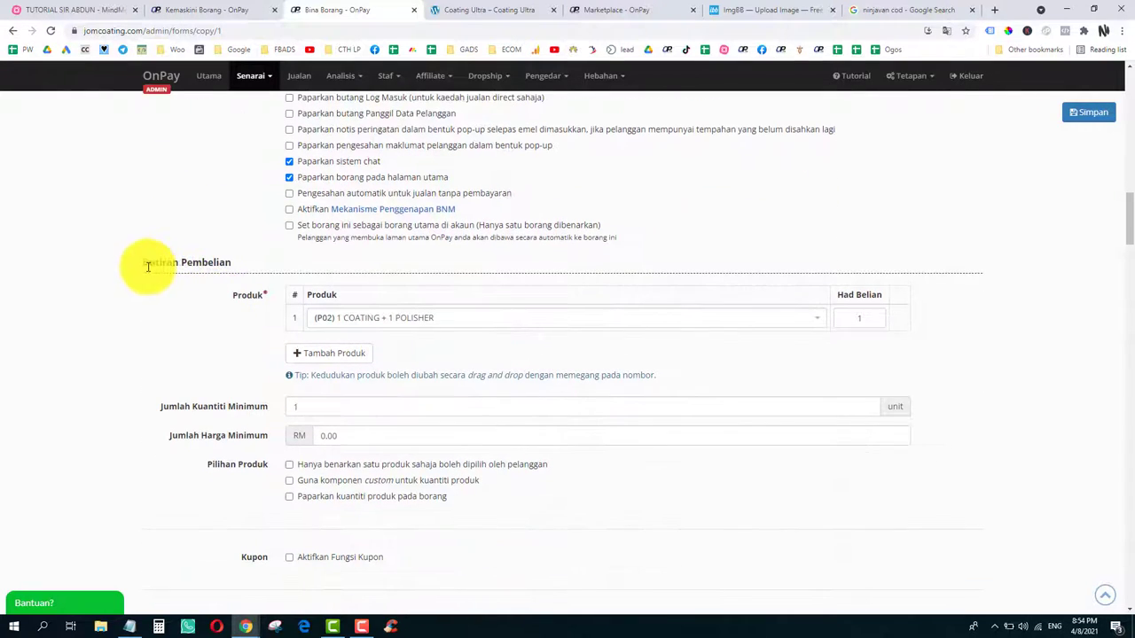
Step: Keep (P02) 1 COATING + 1 POLISHER as the first product and add (P01) 2 BEAST COATING as the second
{"action": "scroll", "coordinate": [197, 260], "scroll_direction": "down", "scroll_amount": 1}
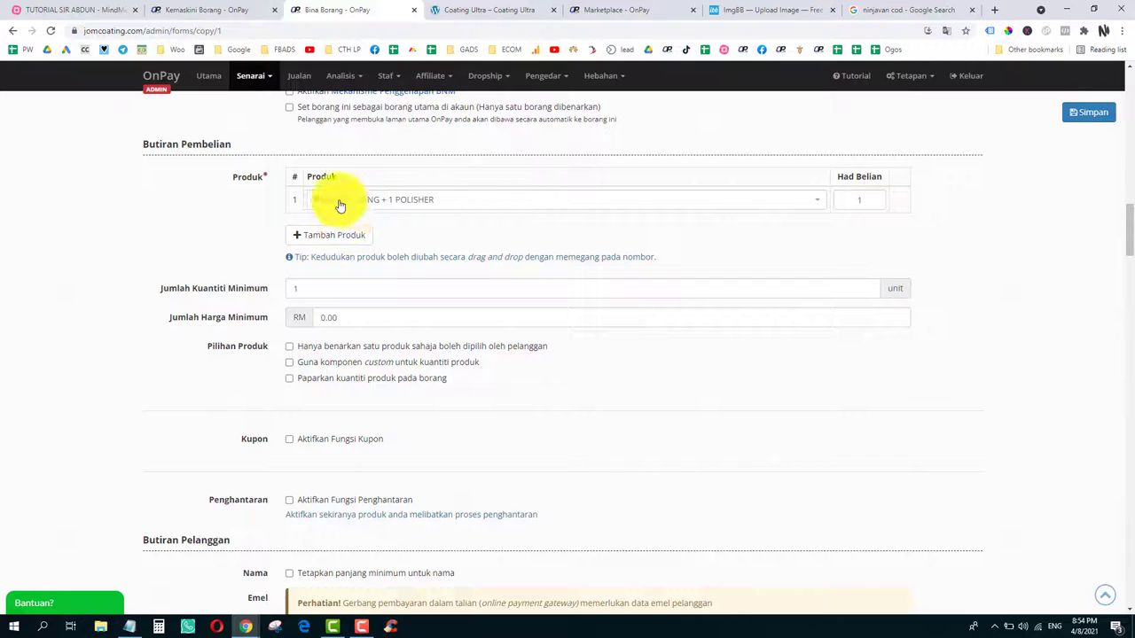
{"action": "left_click", "coordinate": [390, 208]}
{"action": "left_click", "coordinate": [390, 247]}
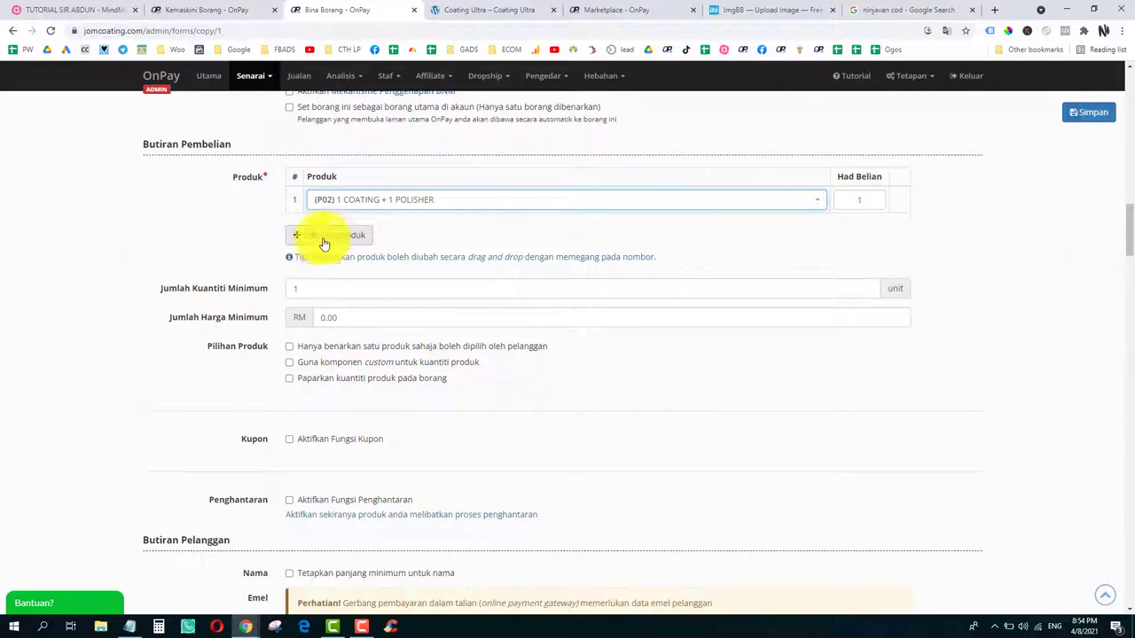
{"action": "left_click", "coordinate": [323, 238]}
{"action": "left_click", "coordinate": [367, 228]}
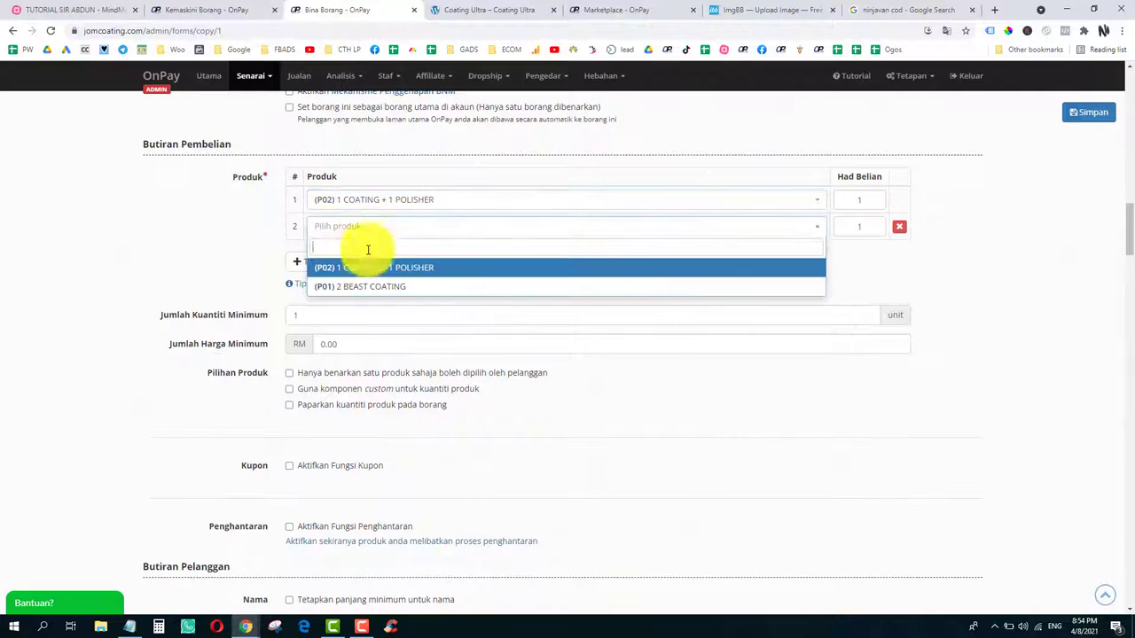
{"action": "left_click", "coordinate": [371, 286]}
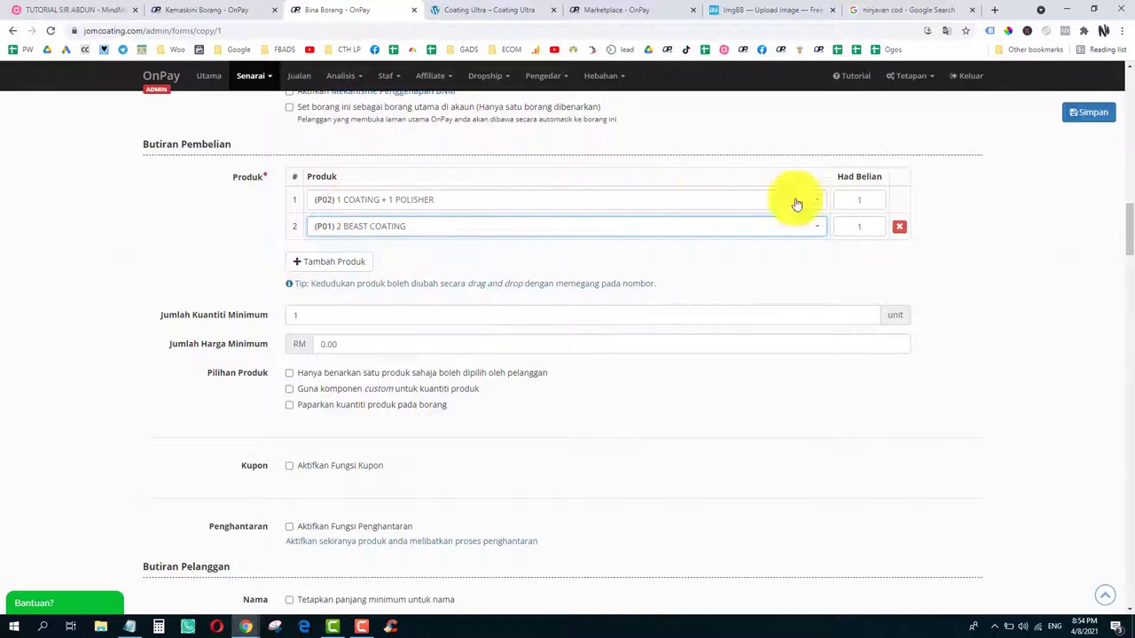
Step: Set the purchase limit (Had Belian) to 15 for both products
{"action": "left_click", "coordinate": [871, 202]}
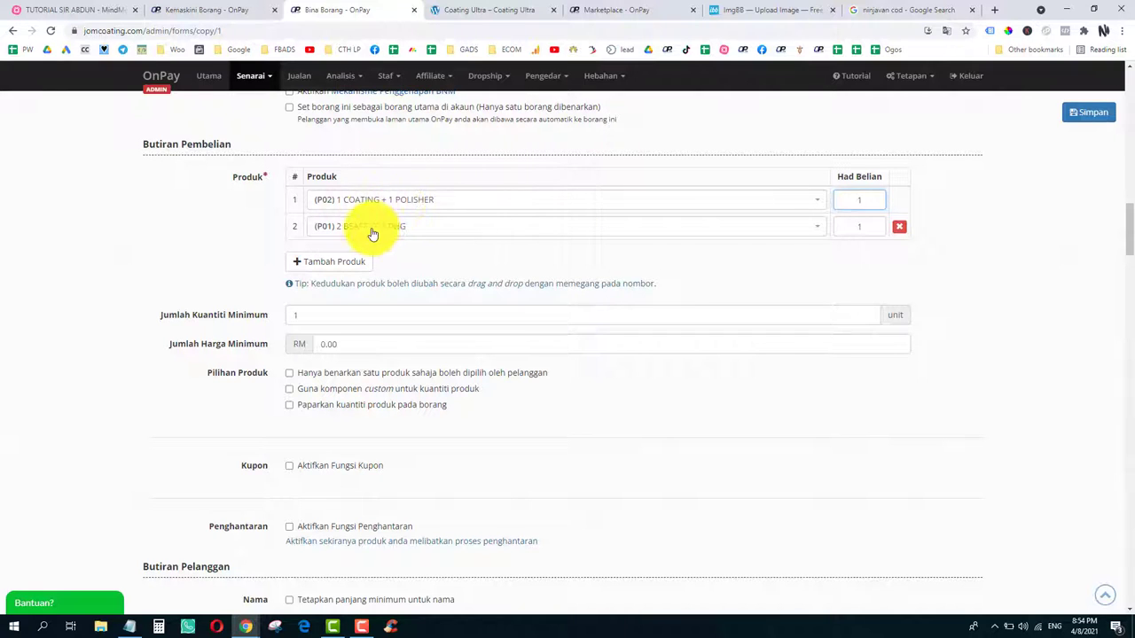
{"action": "left_click", "coordinate": [870, 201]}
{"action": "key", "text": "BackSpace"}
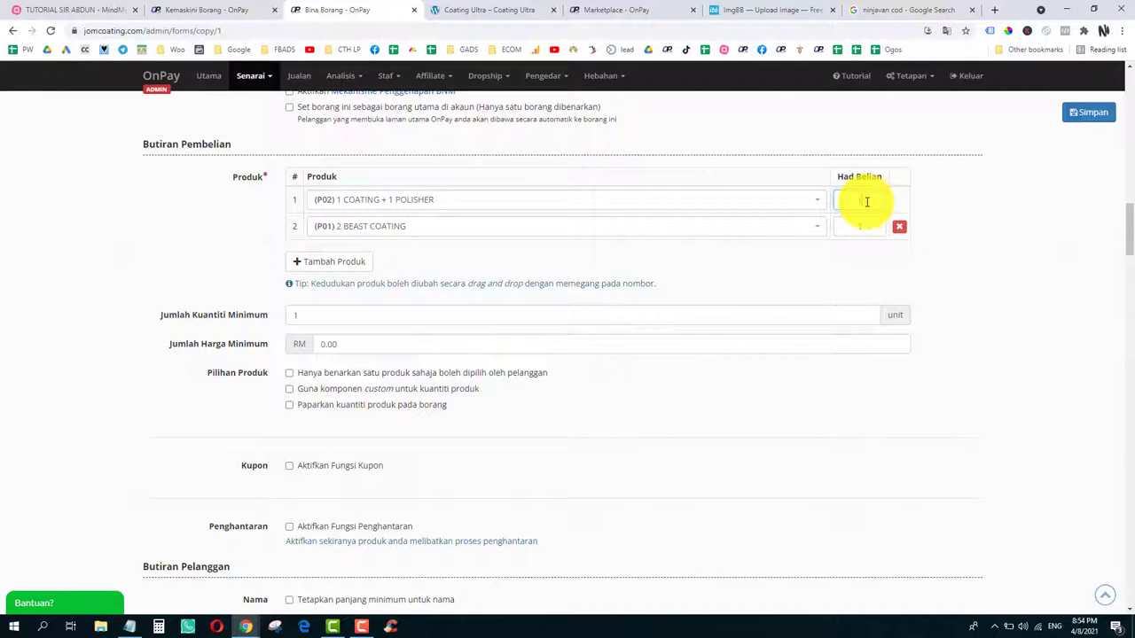
{"action": "type", "text": "15"}
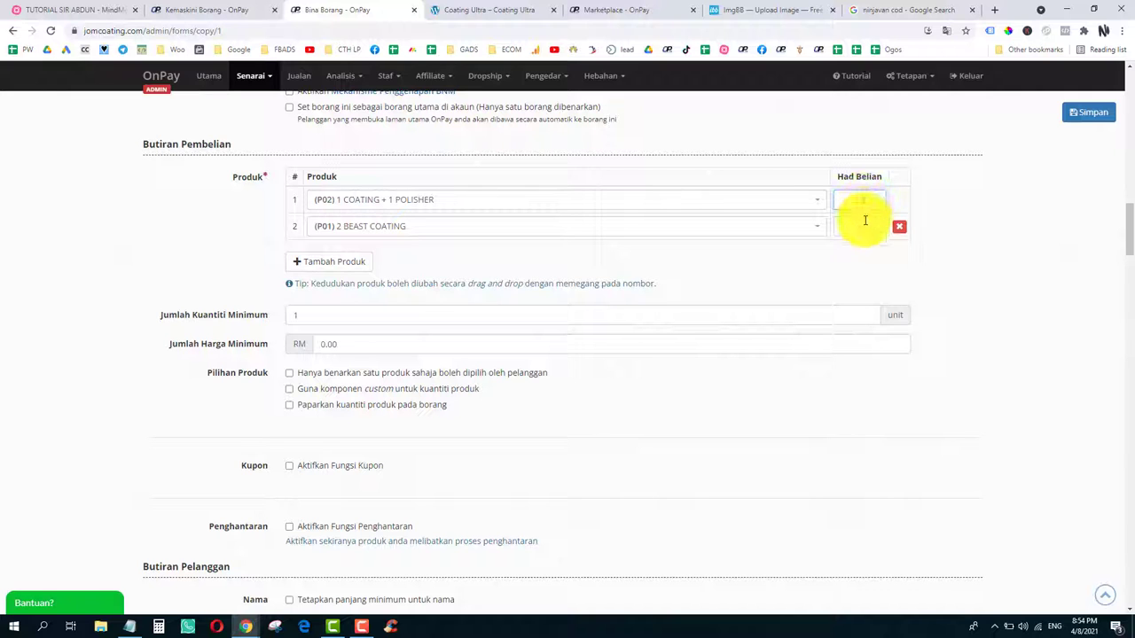
{"action": "left_click", "coordinate": [868, 229]}
{"action": "type", "text": "15"}
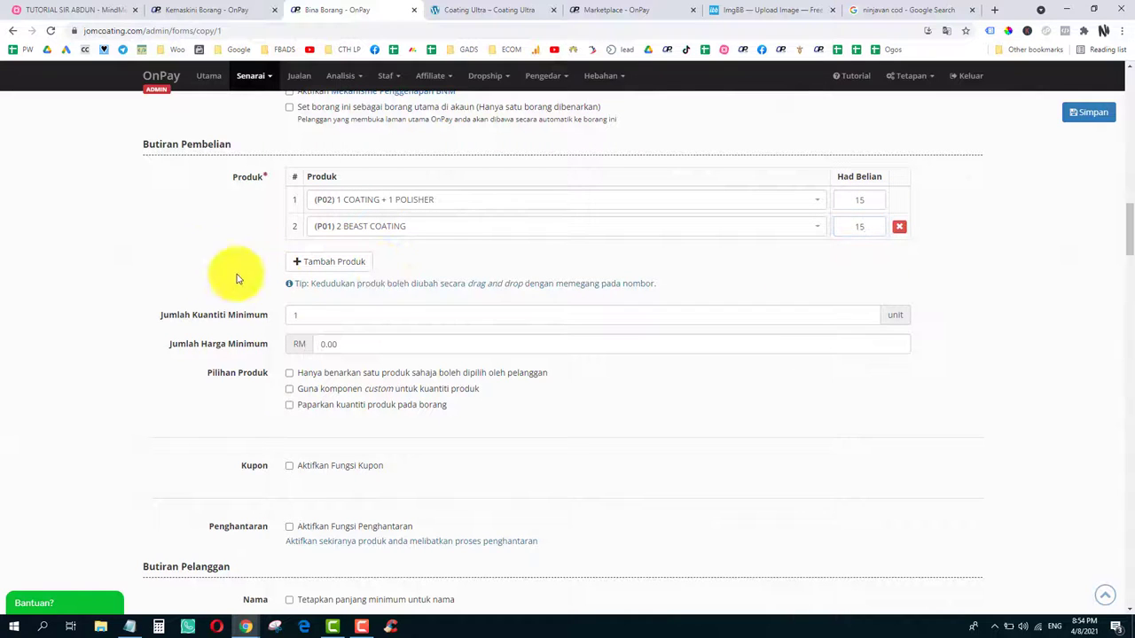
Step: Enable the form's delivery function (Penghantaran) and set it to paid delivery (Berbayar)
{"action": "scroll", "coordinate": [198, 296], "scroll_direction": "down", "scroll_amount": 1}
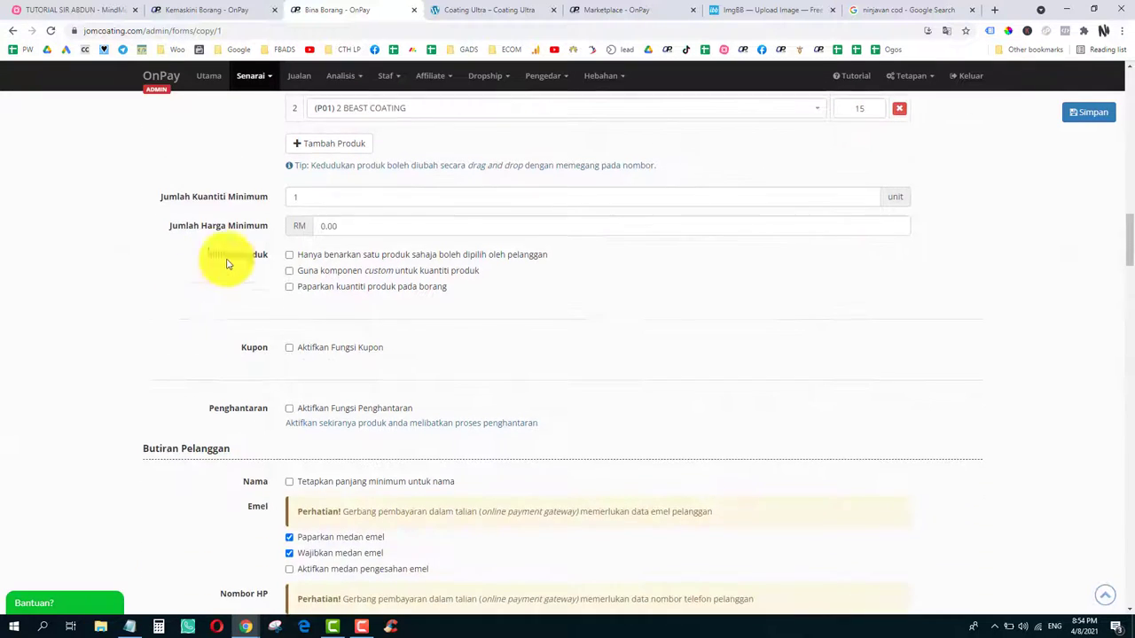
{"action": "scroll", "coordinate": [228, 260], "scroll_direction": "up", "scroll_amount": 1}
{"action": "scroll", "coordinate": [253, 354], "scroll_direction": "down", "scroll_amount": 3}
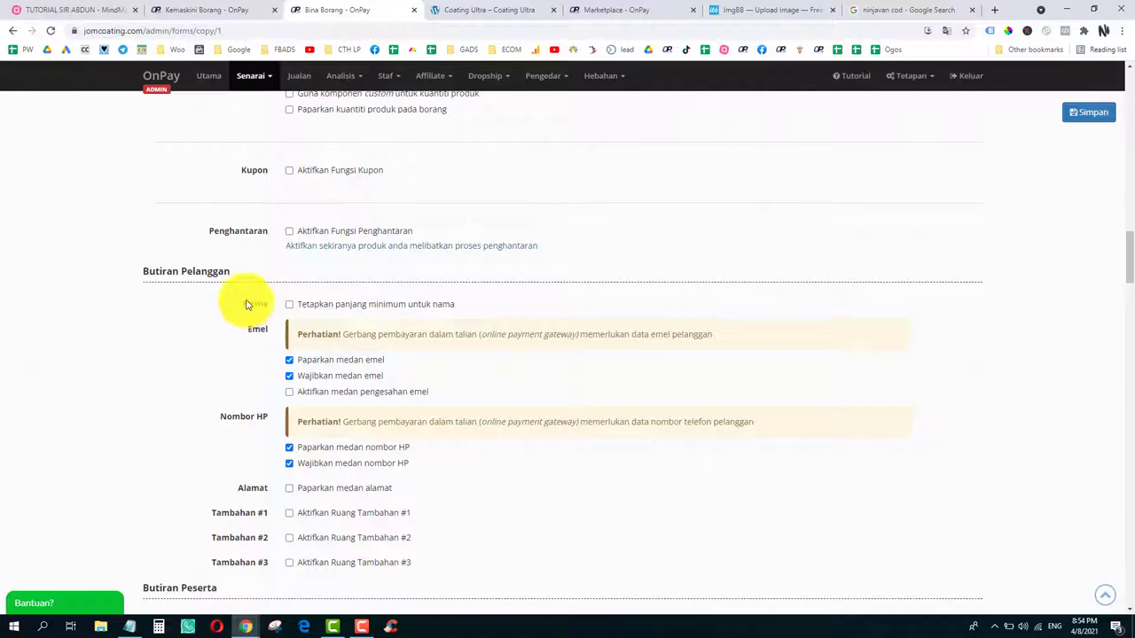
{"action": "left_click", "coordinate": [290, 231]}
{"action": "left_click", "coordinate": [343, 261]}
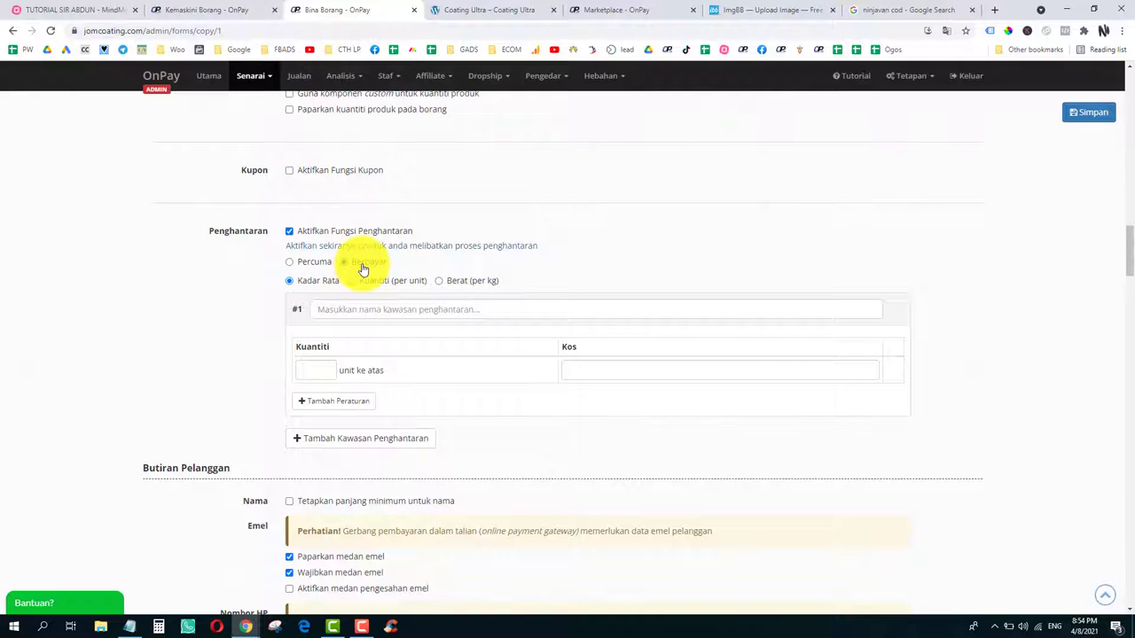
Step: Define the first delivery area as Semenanjung, with a quantity of 1 unit and above at a cost of 10
{"action": "left_click", "coordinate": [371, 308]}
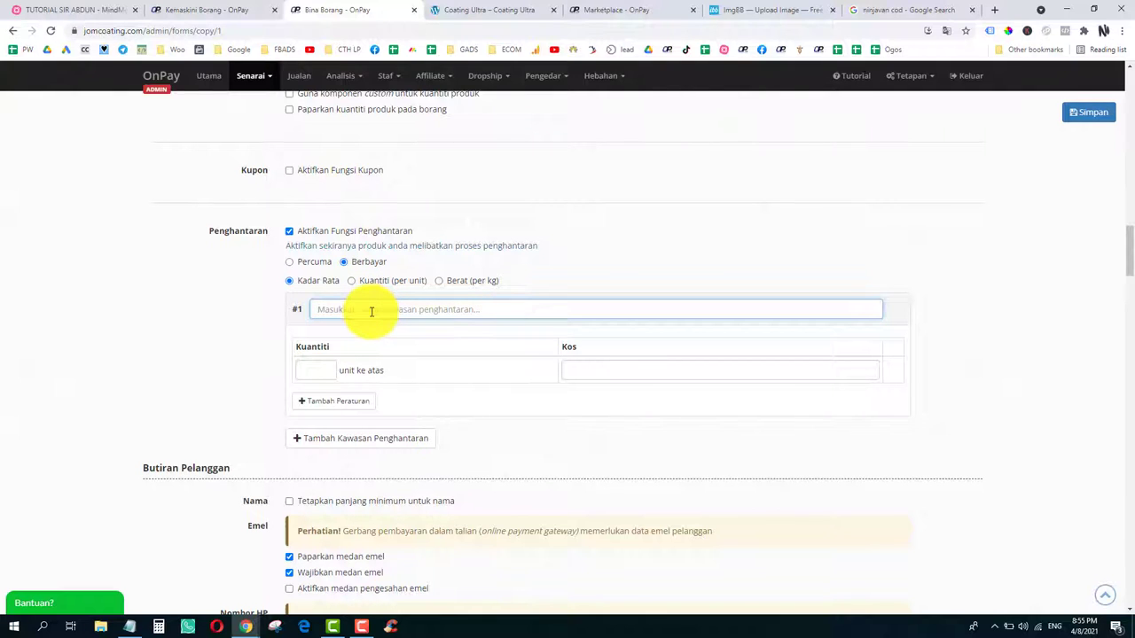
{"action": "type", "text": "Semenanjung"}
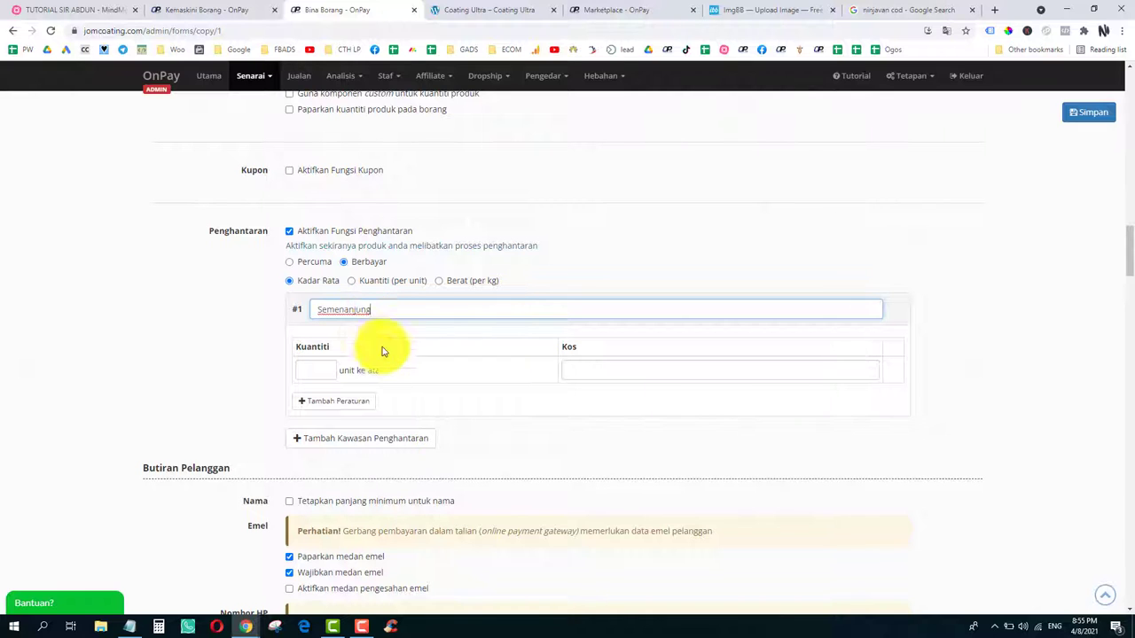
{"action": "left_click", "coordinate": [317, 368]}
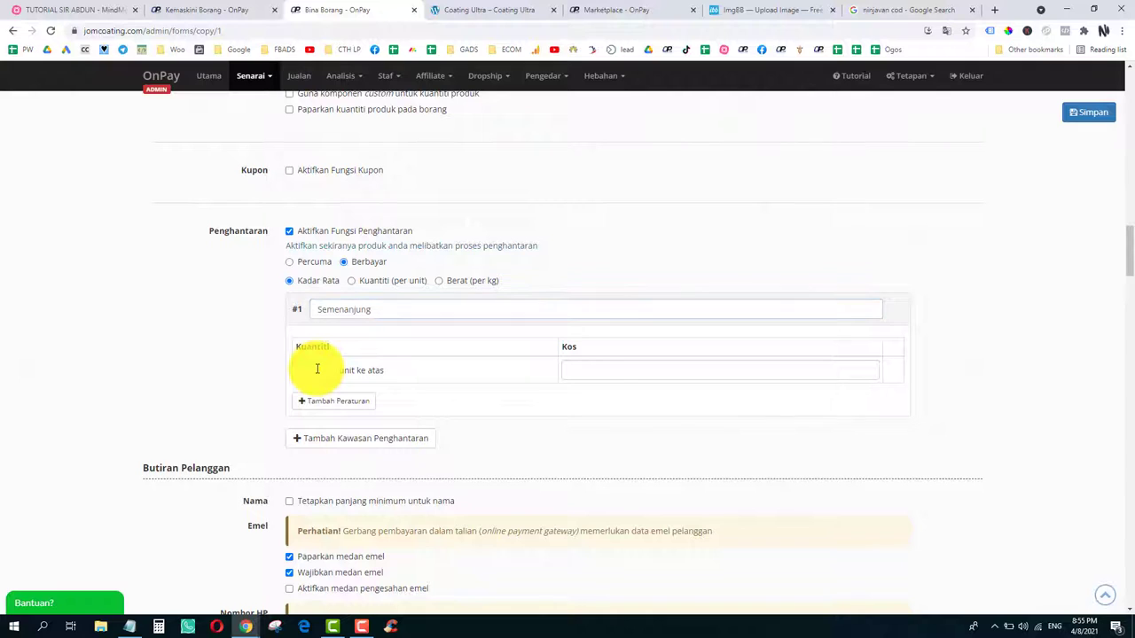
{"action": "left_click", "coordinate": [594, 372]}
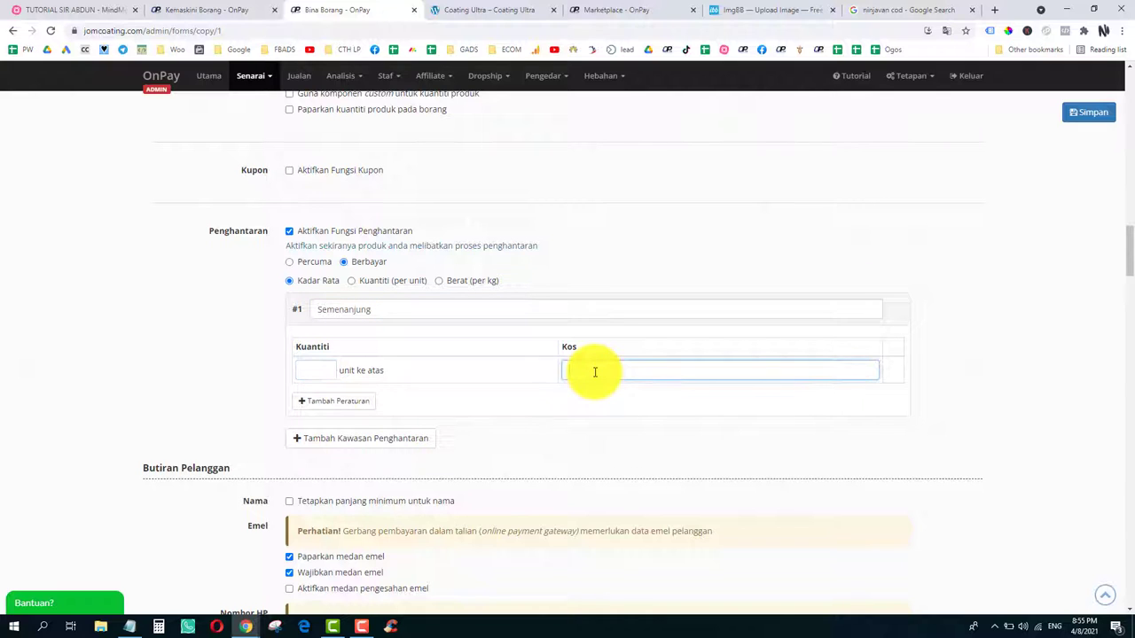
{"action": "left_click", "coordinate": [314, 371]}
{"action": "type", "text": "1"}
{"action": "left_click", "coordinate": [571, 374]}
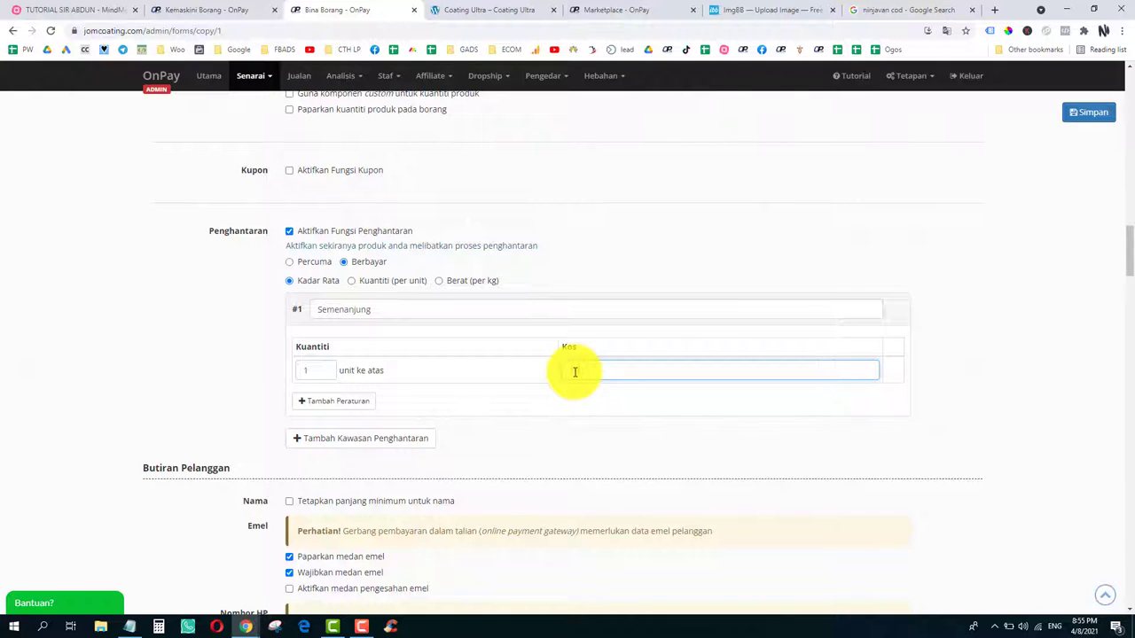
{"action": "type", "text": "10"}
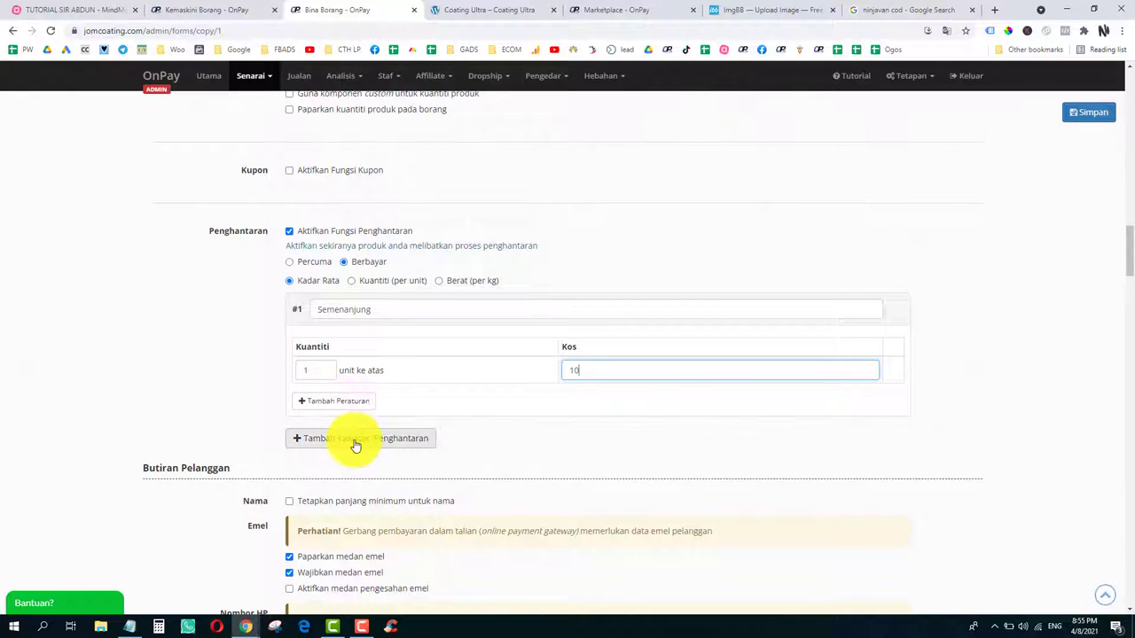
Step: Add a second delivery area named Sabah / Sarawak with a delivery cost of 15
{"action": "left_click", "coordinate": [354, 439]}
{"action": "left_click", "coordinate": [363, 448]}
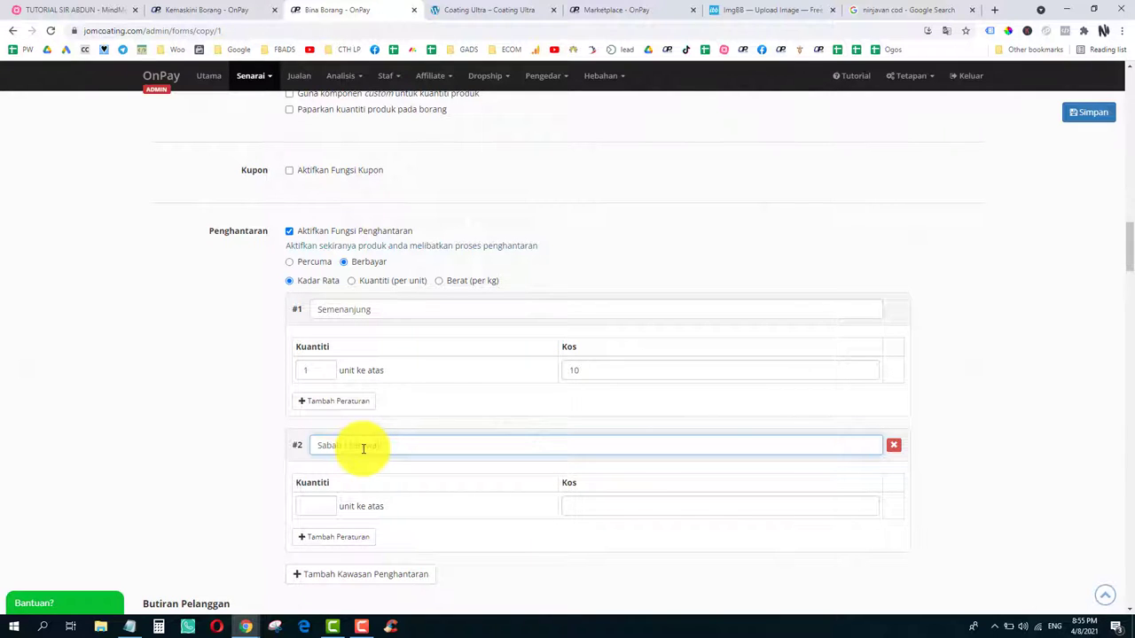
{"action": "left_click", "coordinate": [312, 505]}
{"action": "left_click", "coordinate": [568, 510]}
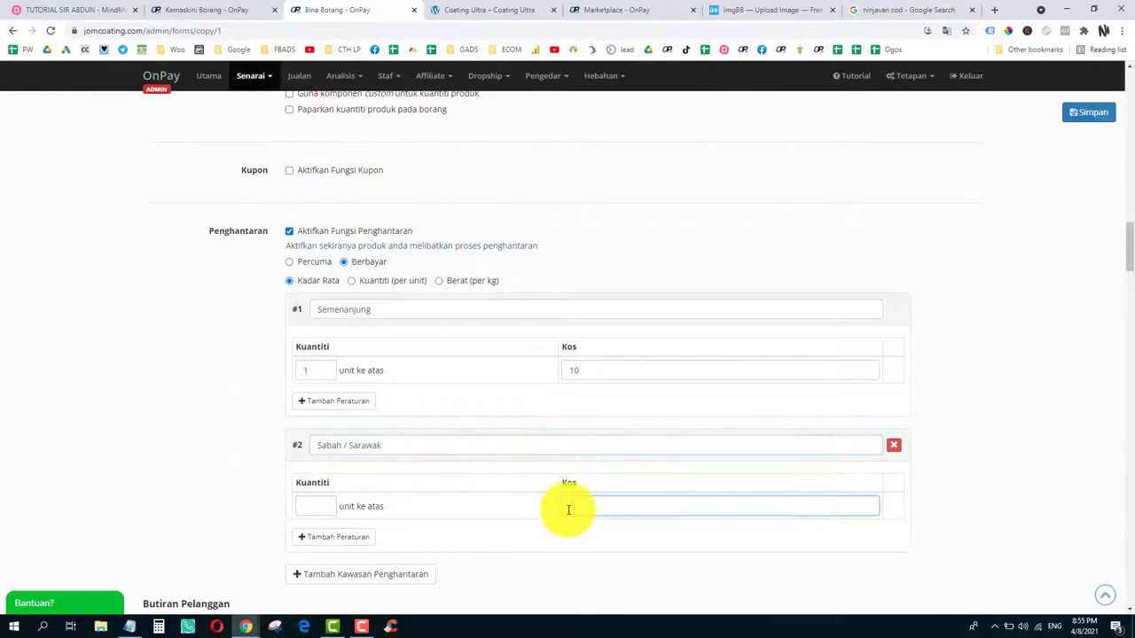
{"action": "type", "text": "15"}
{"action": "scroll", "coordinate": [293, 479], "scroll_direction": "down", "scroll_amount": 1}
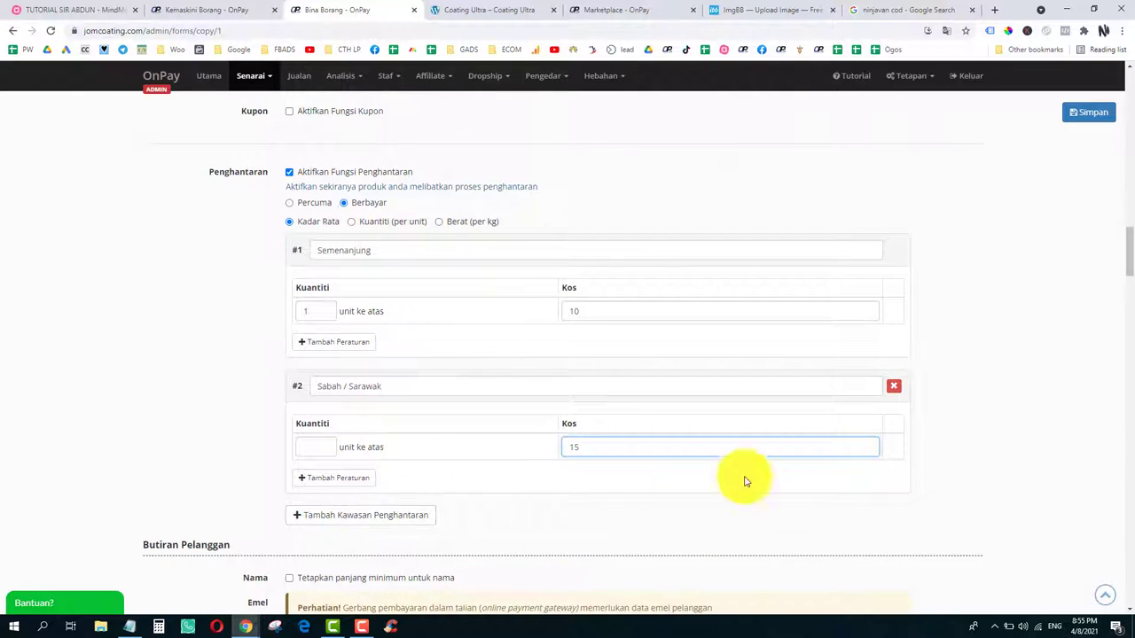
{"action": "left_click", "coordinate": [970, 470]}
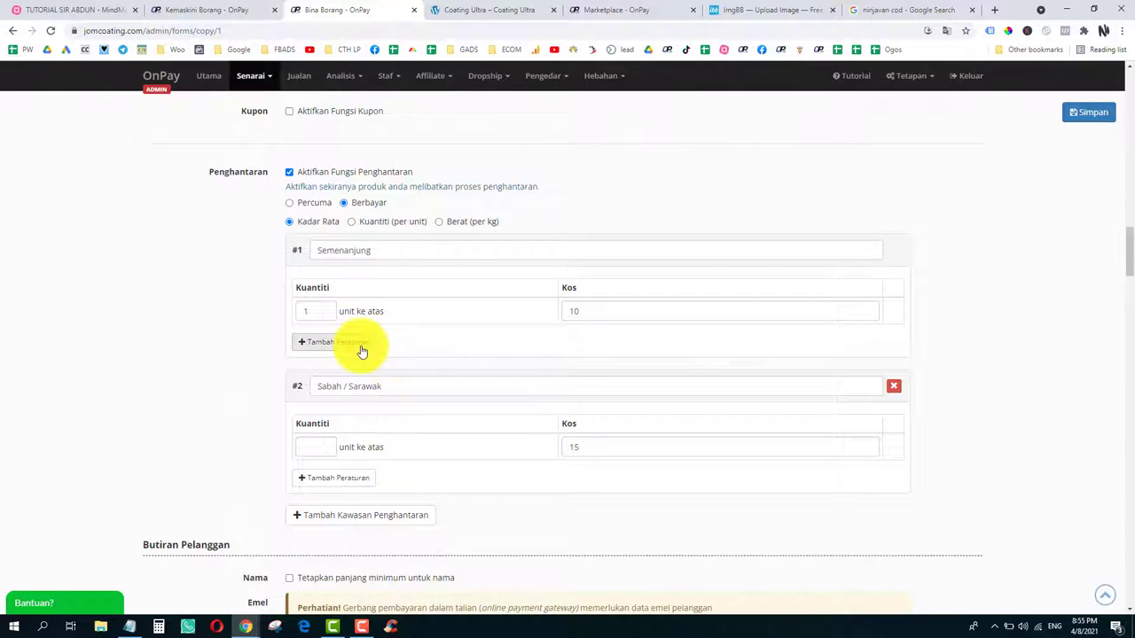
Step: Examine the customer details section (Butiran Pelanggan), including the name, email, phone number and address field options
{"action": "scroll", "coordinate": [362, 352], "scroll_direction": "down", "scroll_amount": 3}
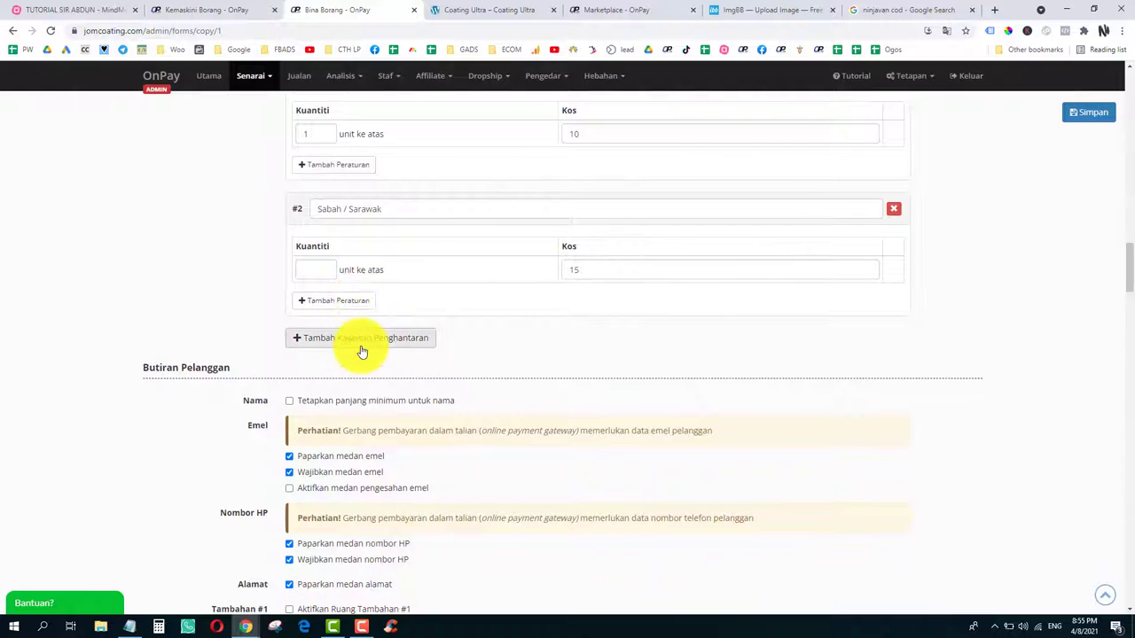
{"action": "scroll", "coordinate": [362, 352], "scroll_direction": "down", "scroll_amount": 1}
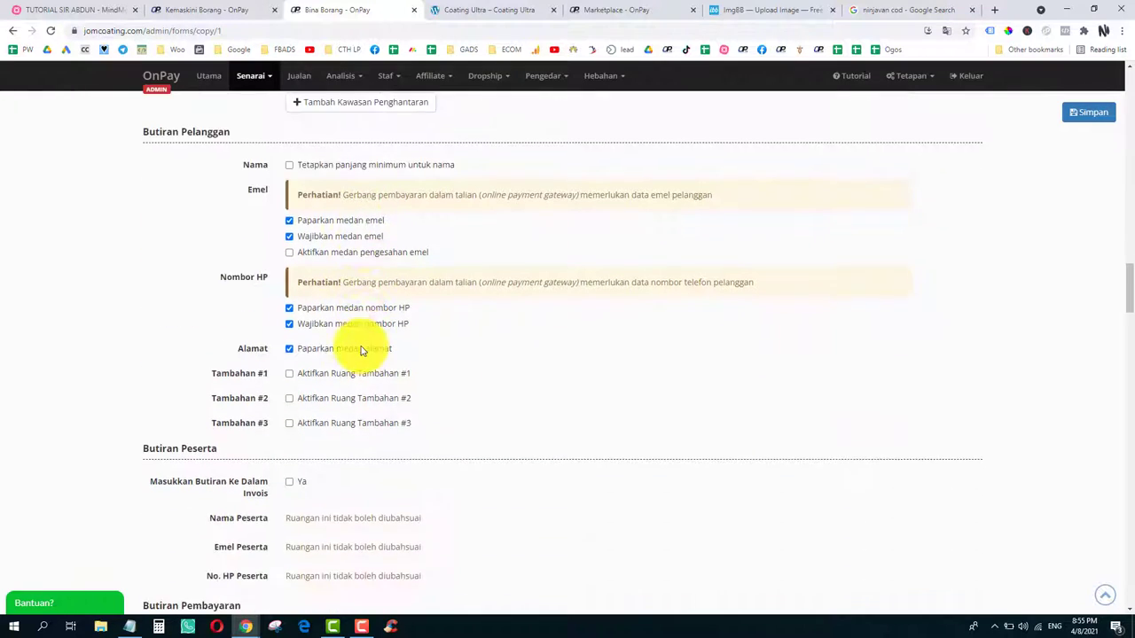
{"action": "scroll", "coordinate": [361, 349], "scroll_direction": "up", "scroll_amount": 2}
{"action": "scroll", "coordinate": [375, 388], "scroll_direction": "down", "scroll_amount": 2}
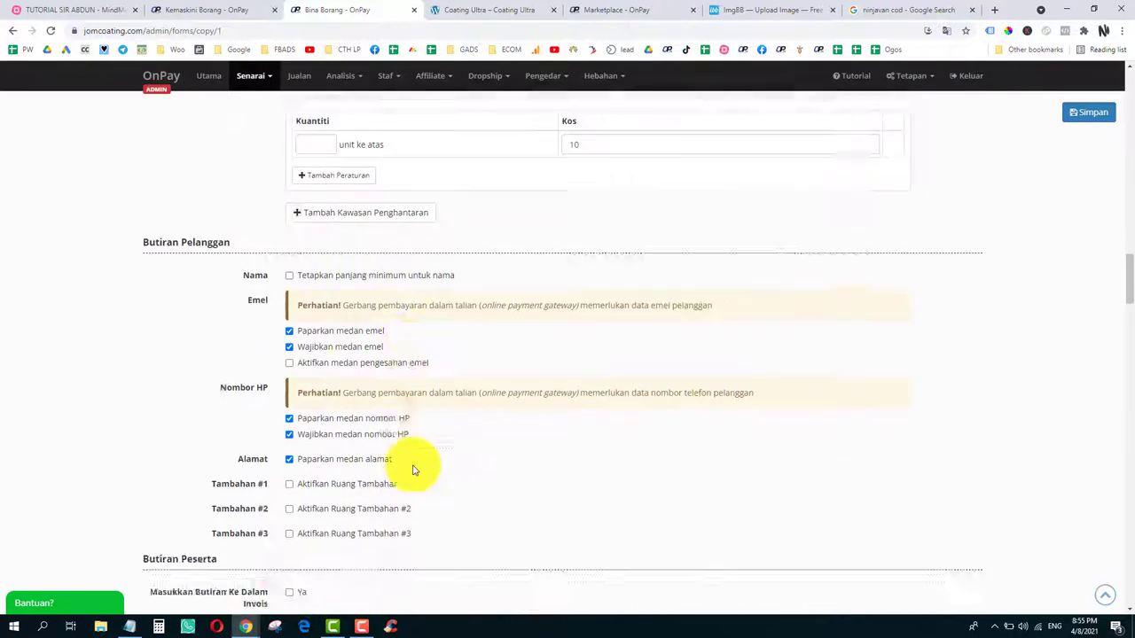
{"action": "left_click", "coordinate": [361, 628]}
{"action": "left_click", "coordinate": [1078, 567]}
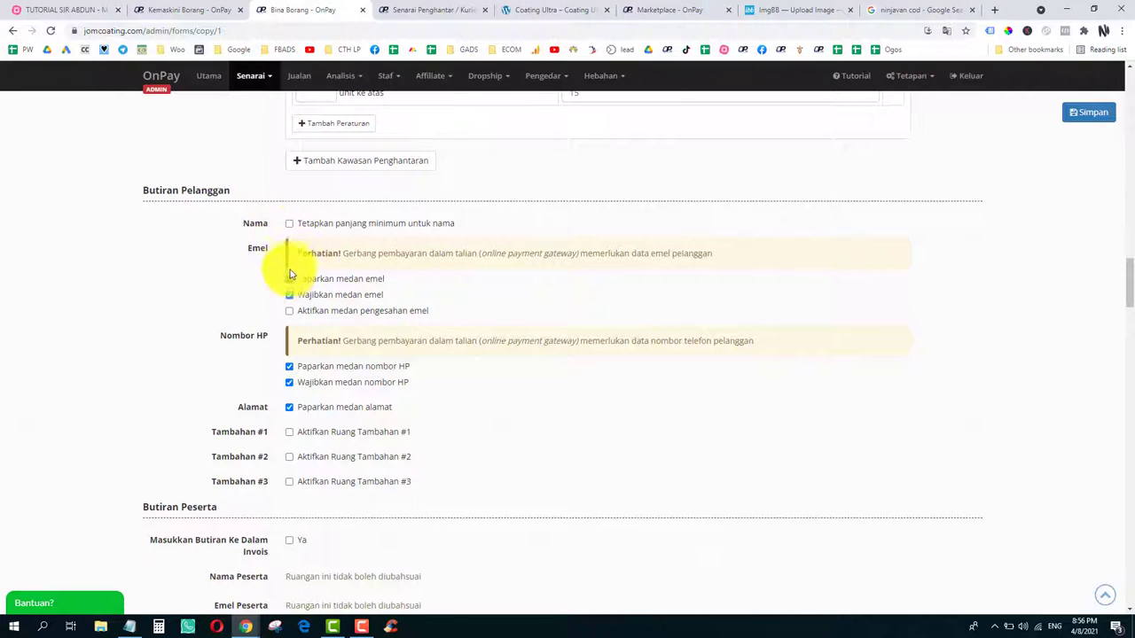
{"action": "left_click_drag", "start_coordinate": [142, 189], "coordinate": [245, 190]}
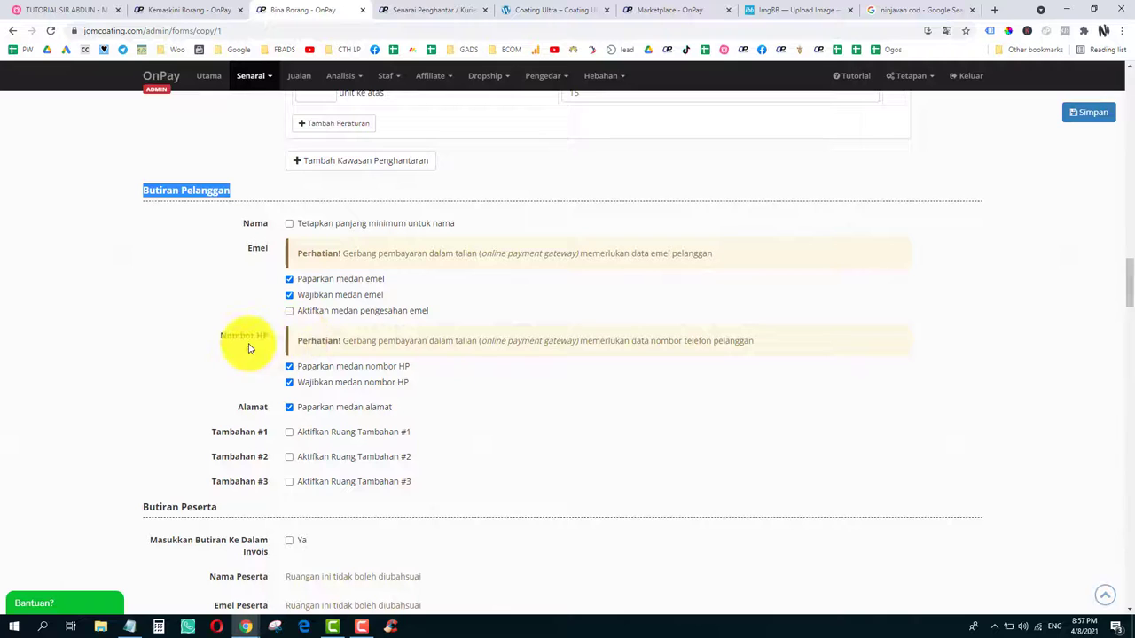
{"action": "scroll", "coordinate": [298, 342], "scroll_direction": "down", "scroll_amount": 1}
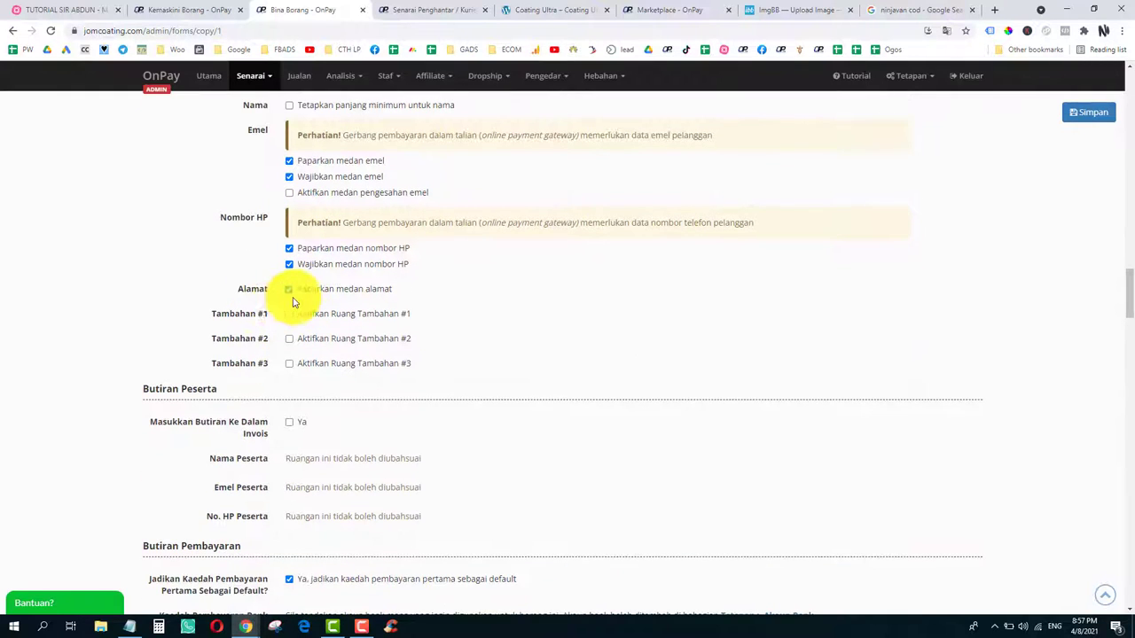
{"action": "scroll", "coordinate": [296, 302], "scroll_direction": "up", "scroll_amount": 1}
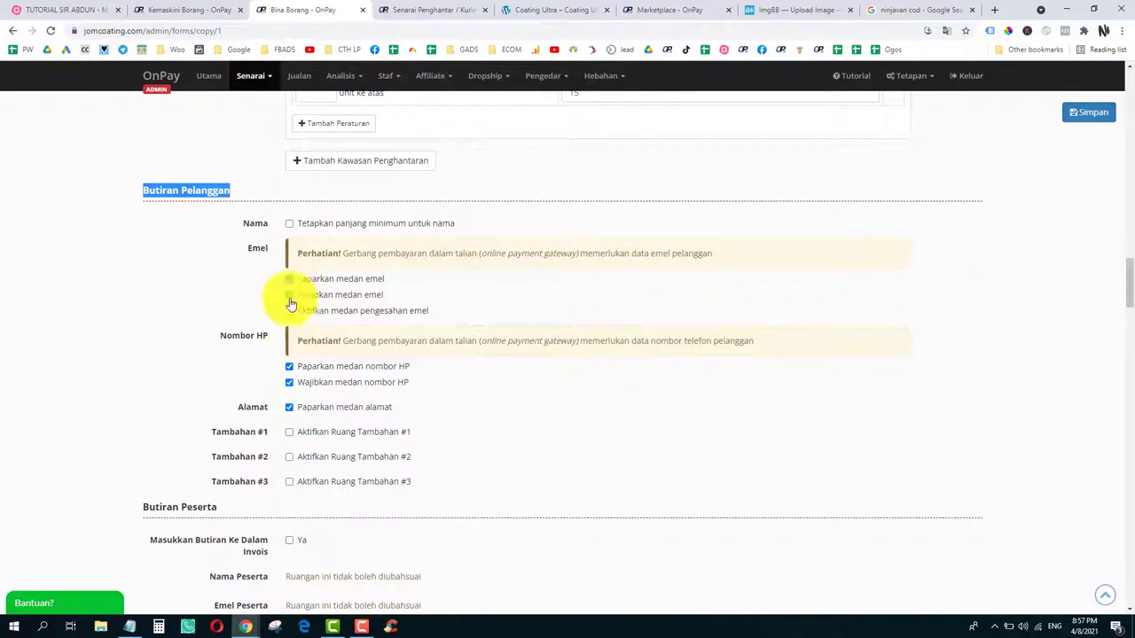
Step: Enable the first additional customer field (Ruang Tambahan #1) and label it Kad Pengenalan
{"action": "scroll", "coordinate": [278, 393], "scroll_direction": "down", "scroll_amount": 1}
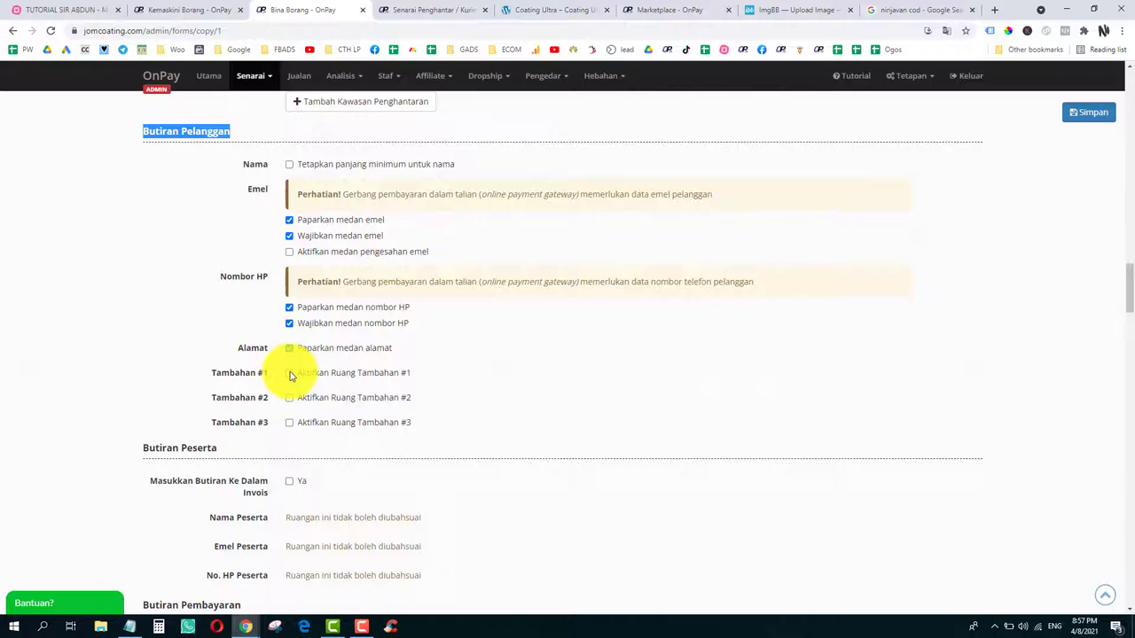
{"action": "left_click", "coordinate": [290, 372]}
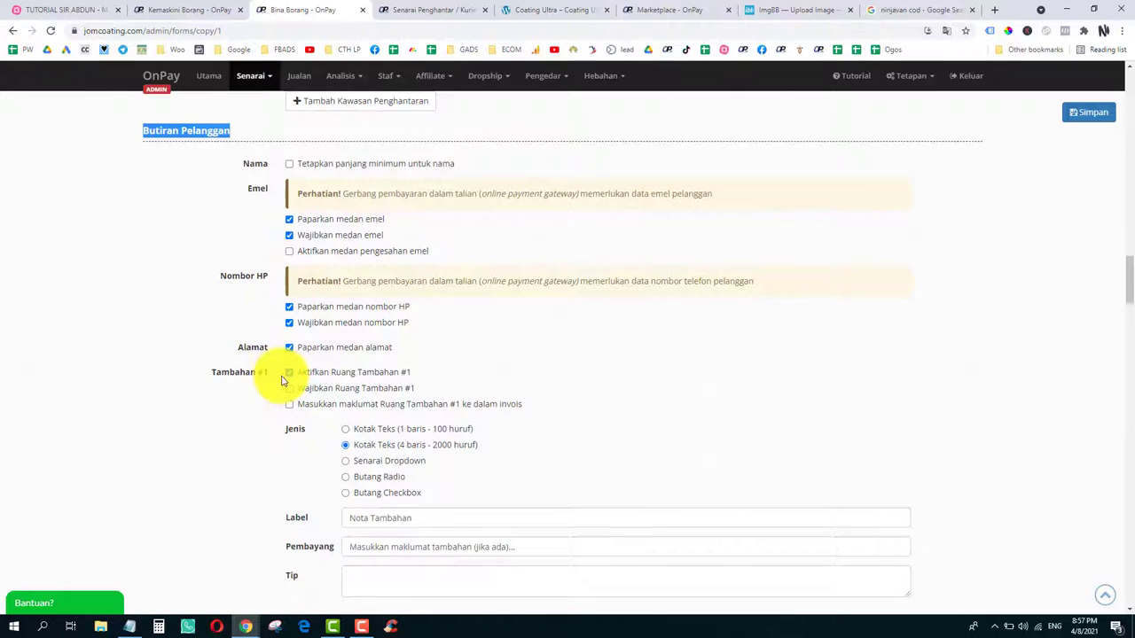
{"action": "scroll", "coordinate": [282, 379], "scroll_direction": "down", "scroll_amount": 2}
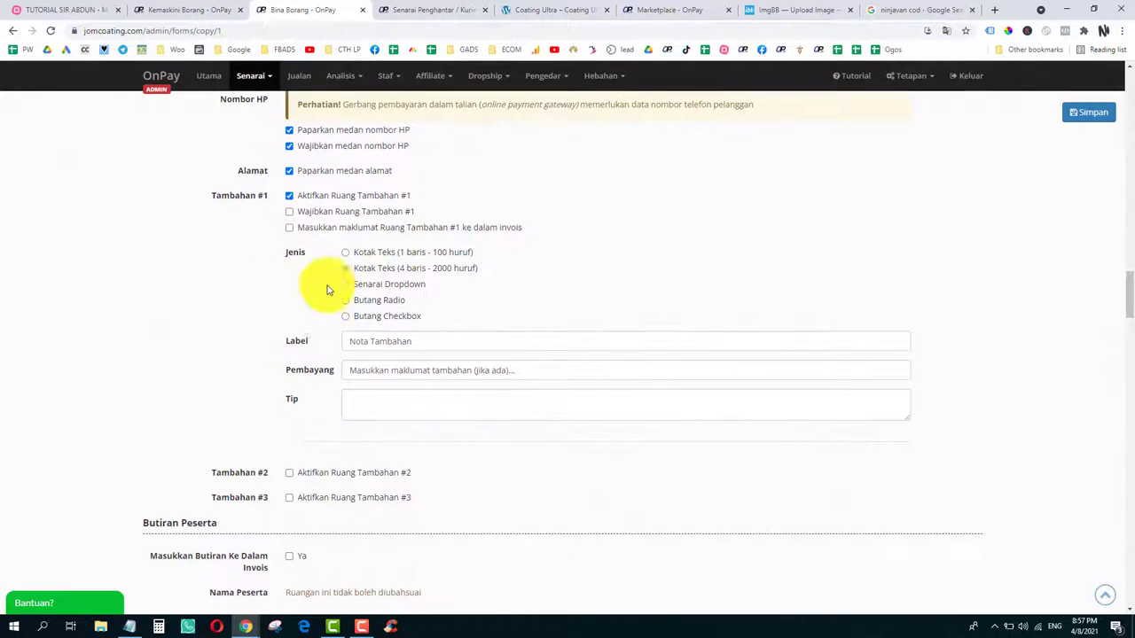
{"action": "left_click", "coordinate": [377, 341]}
{"action": "triple_click", "coordinate": [377, 342]}
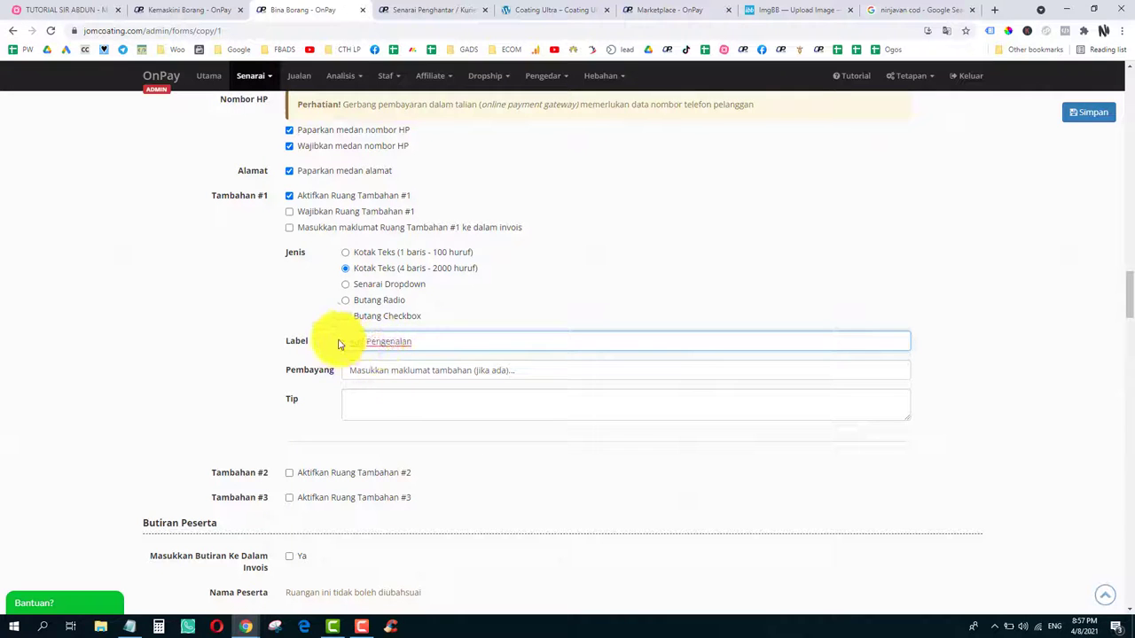
{"action": "double_click", "coordinate": [395, 342]}
{"action": "left_click", "coordinate": [393, 372]}
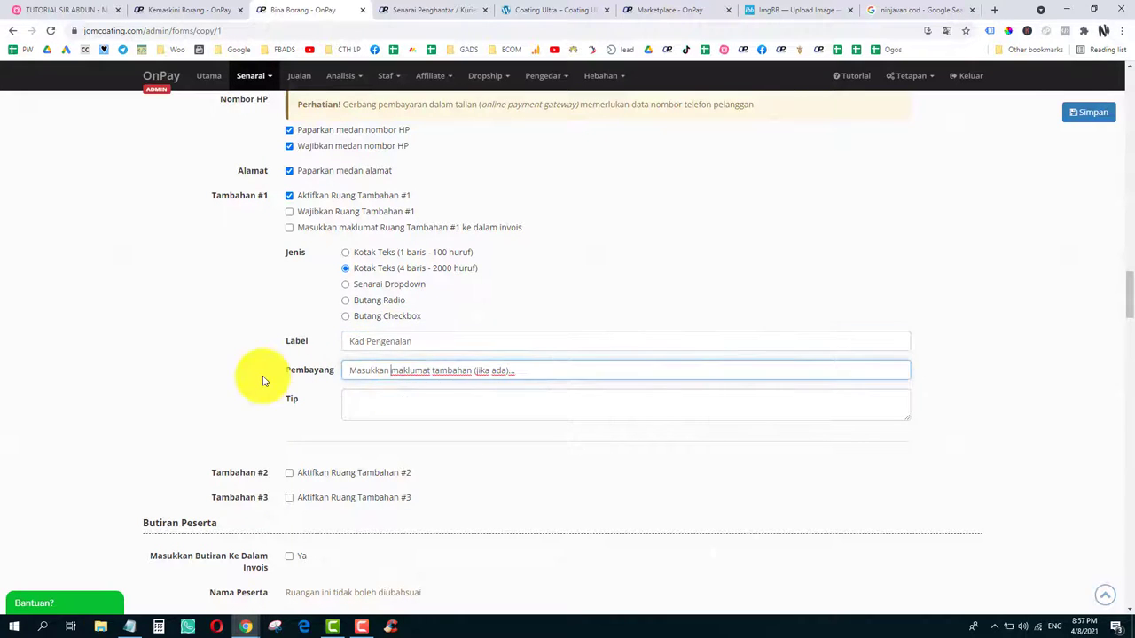
Step: Examine the form's participant, payment, thank-you page, additional code, invoice number and auto follow-up settings
{"action": "scroll", "coordinate": [260, 380], "scroll_direction": "down", "scroll_amount": 2}
{"action": "scroll", "coordinate": [248, 273], "scroll_direction": "down", "scroll_amount": 2}
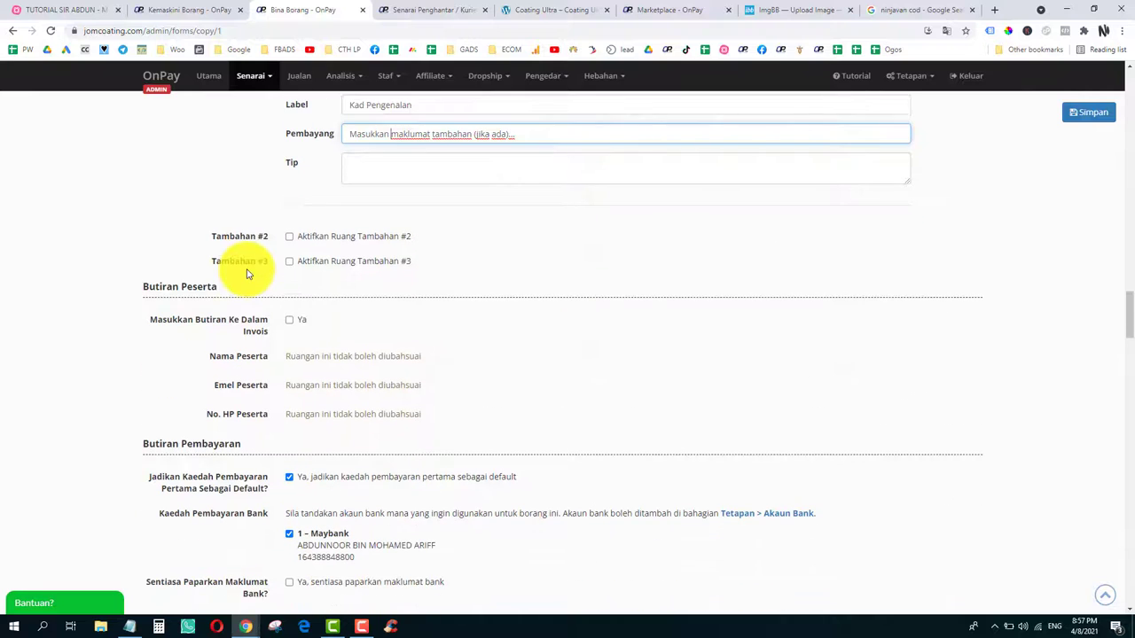
{"action": "scroll", "coordinate": [229, 302], "scroll_direction": "down", "scroll_amount": 2}
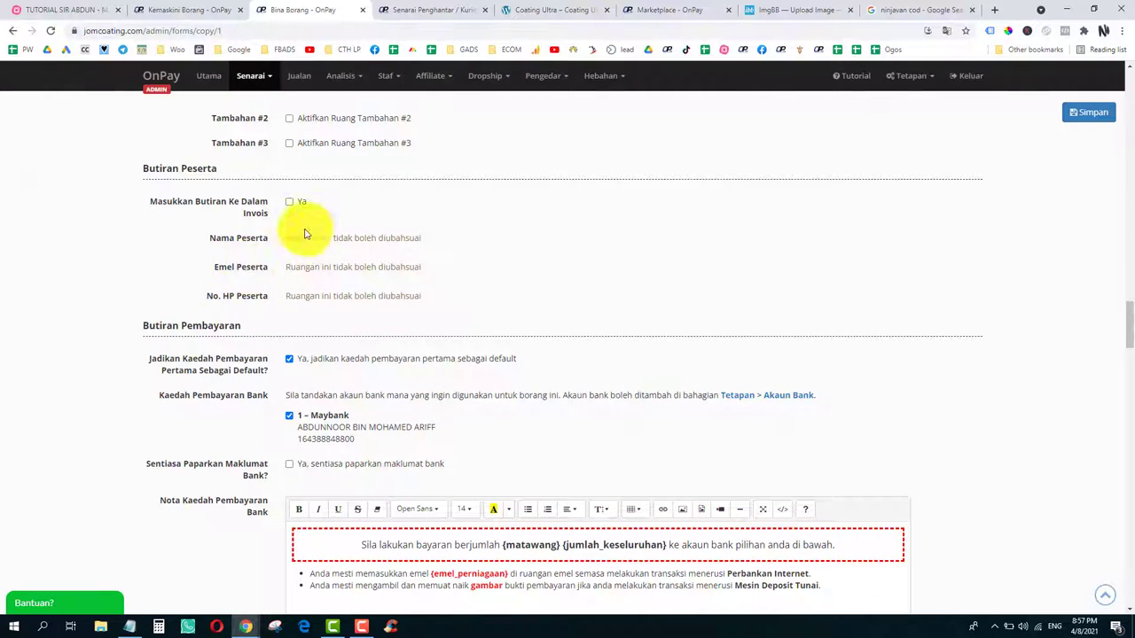
{"action": "scroll", "coordinate": [306, 240], "scroll_direction": "down", "scroll_amount": 3}
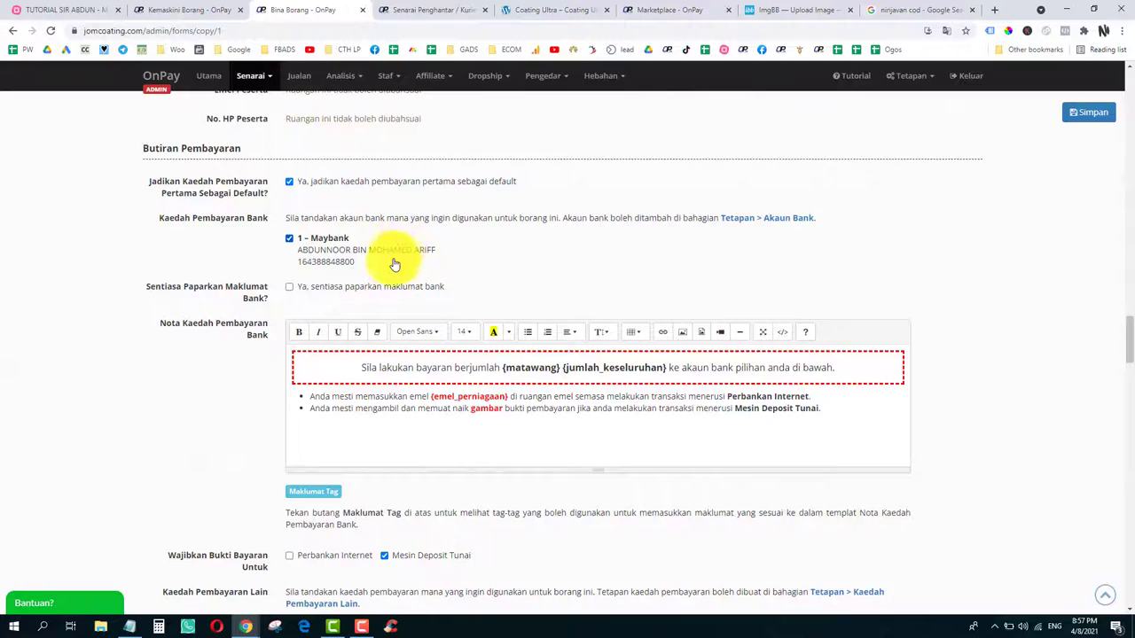
{"action": "scroll", "coordinate": [397, 257], "scroll_direction": "down", "scroll_amount": 3}
{"action": "scroll", "coordinate": [395, 270], "scroll_direction": "down", "scroll_amount": 5}
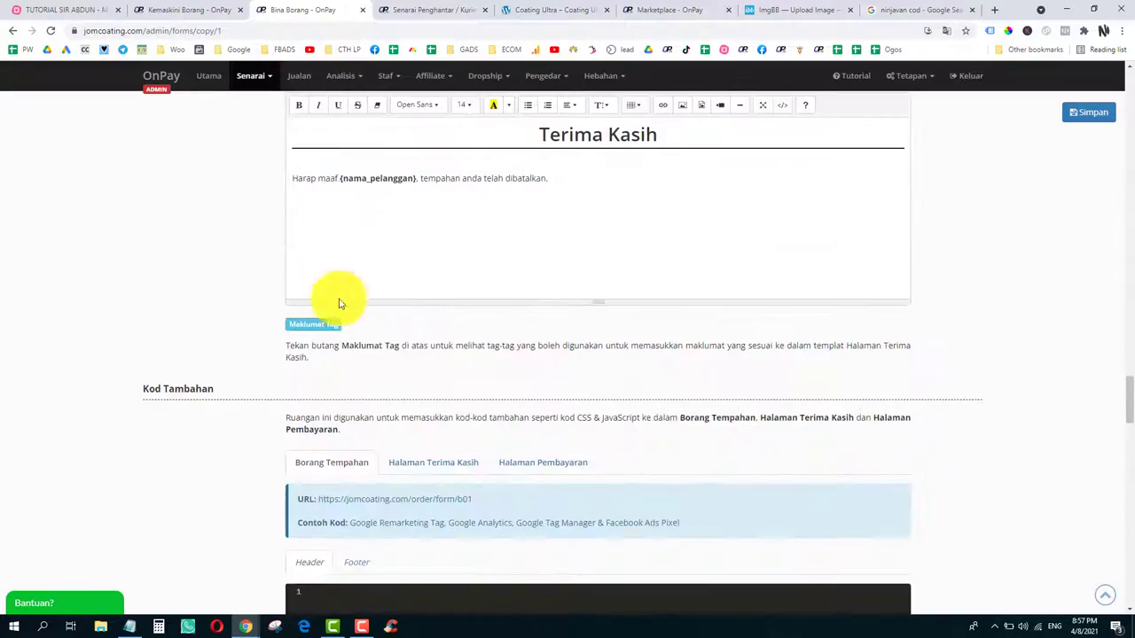
{"action": "scroll", "coordinate": [276, 332], "scroll_direction": "up", "scroll_amount": 2}
{"action": "scroll", "coordinate": [277, 332], "scroll_direction": "down", "scroll_amount": 15}
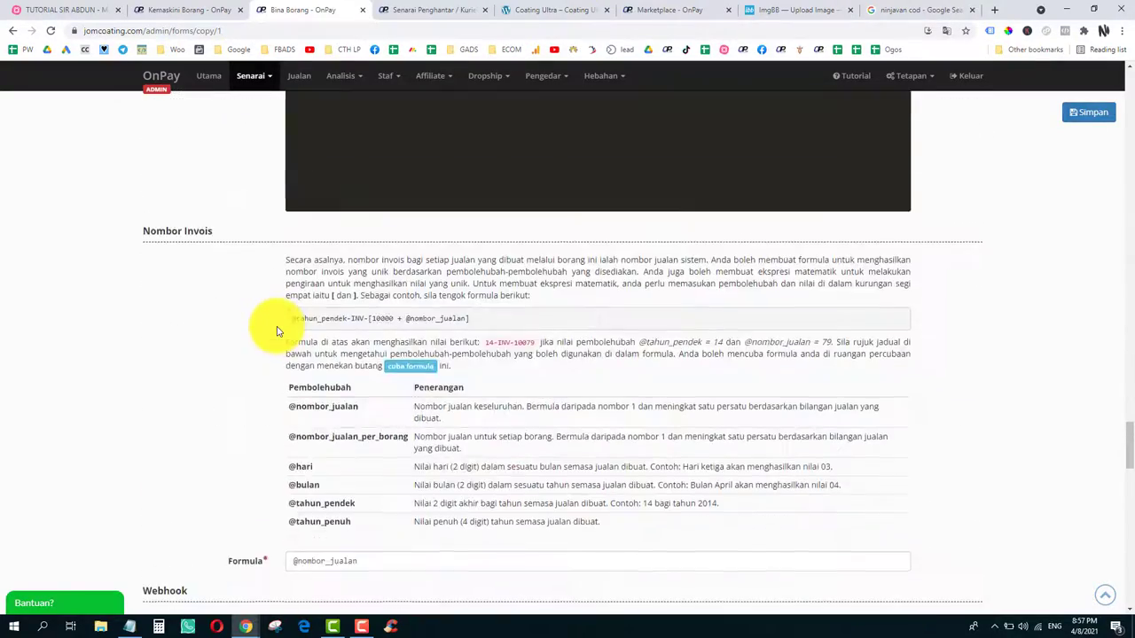
{"action": "scroll", "coordinate": [276, 332], "scroll_direction": "down", "scroll_amount": 15}
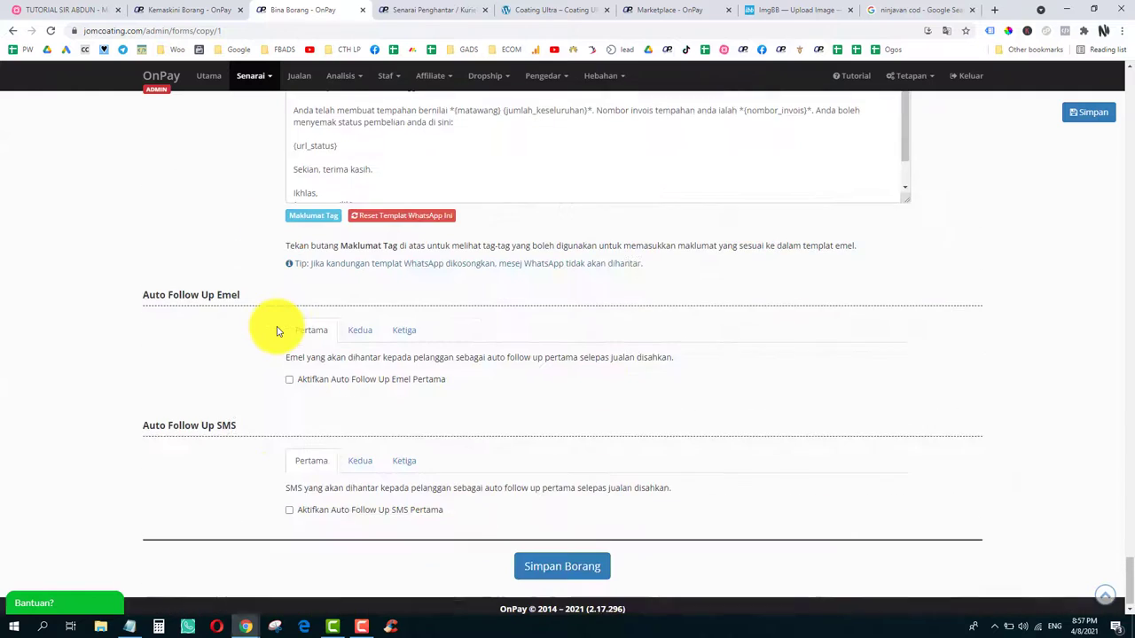
Step: Try to save the form, change its code (Kod) to B02, and submit it again
{"action": "left_click", "coordinate": [541, 559]}
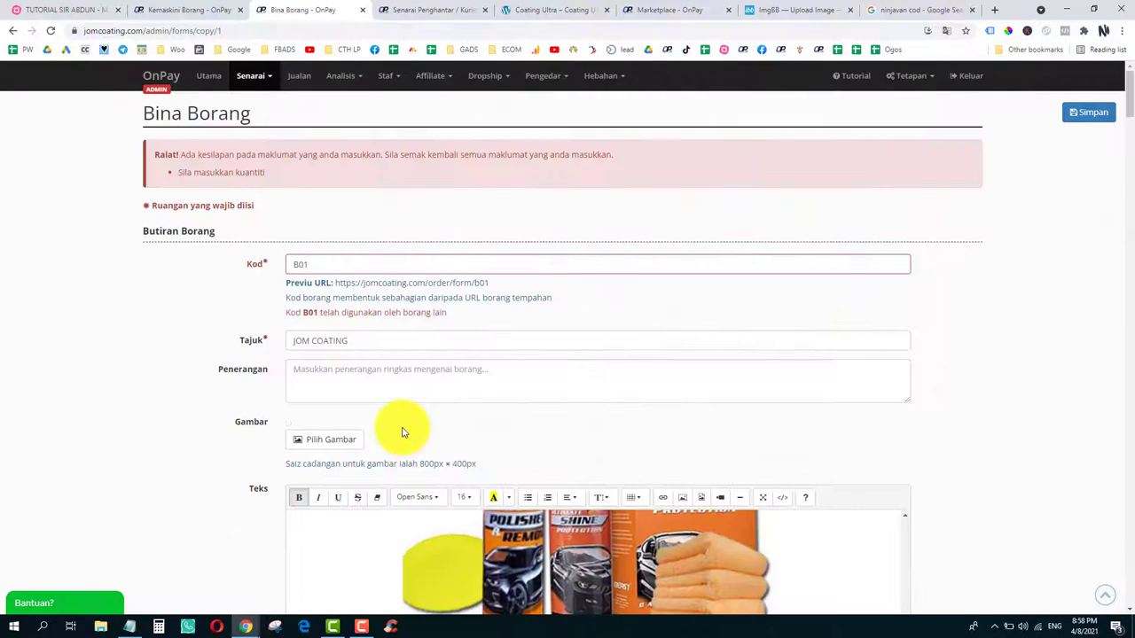
{"action": "left_click", "coordinate": [322, 265]}
{"action": "type", "text": "2"}
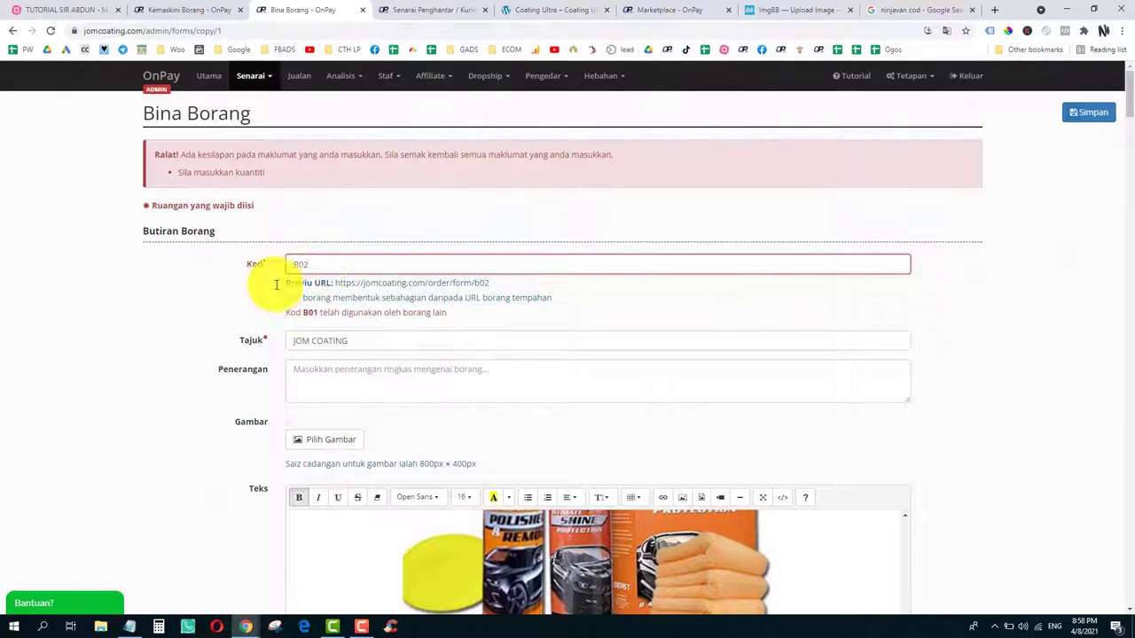
{"action": "left_click_drag", "start_coordinate": [1131, 91], "coordinate": [1122, 552]}
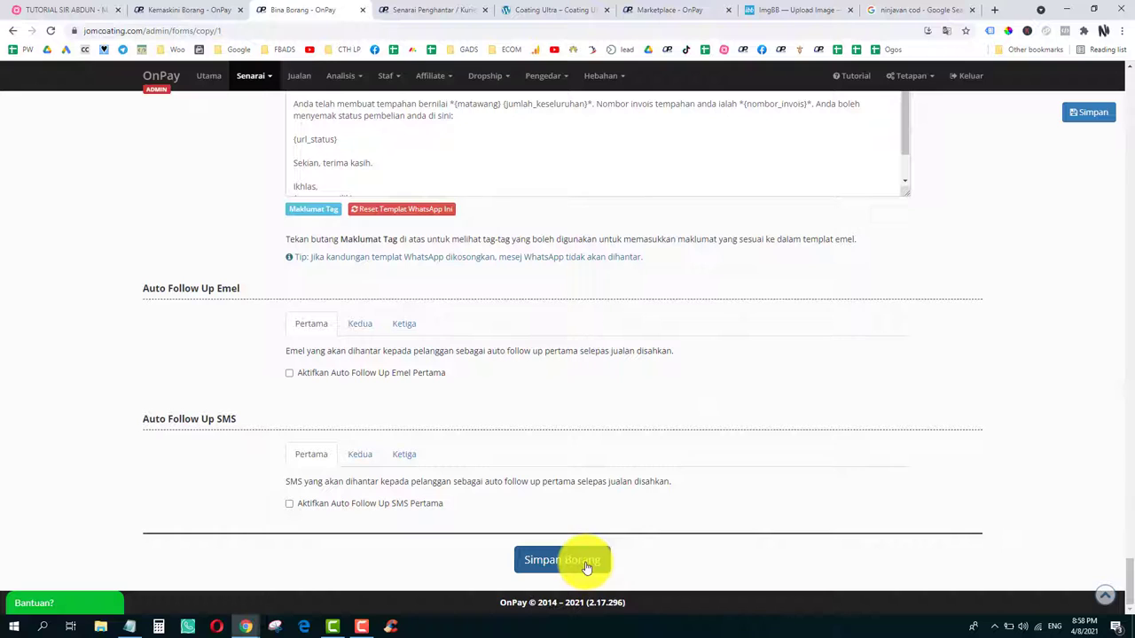
{"action": "left_click", "coordinate": [586, 563]}
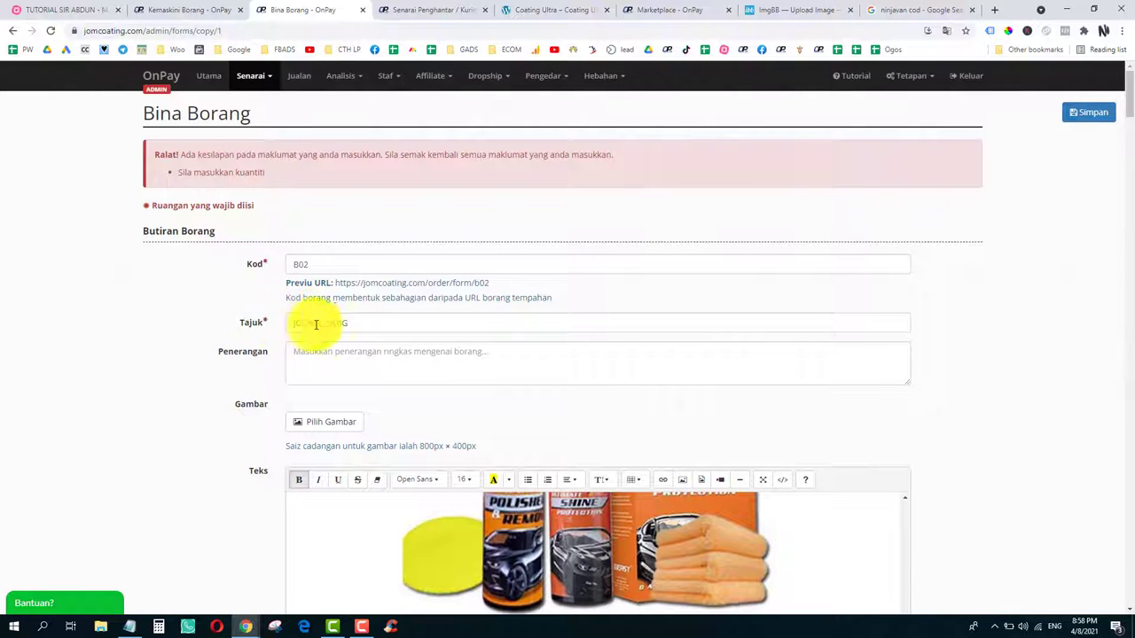
Step: Set the quantity for the Sabah / Sarawak delivery area to 1 unit and above
{"action": "scroll", "coordinate": [258, 292], "scroll_direction": "down", "scroll_amount": 2}
{"action": "scroll", "coordinate": [258, 292], "scroll_direction": "down", "scroll_amount": 20}
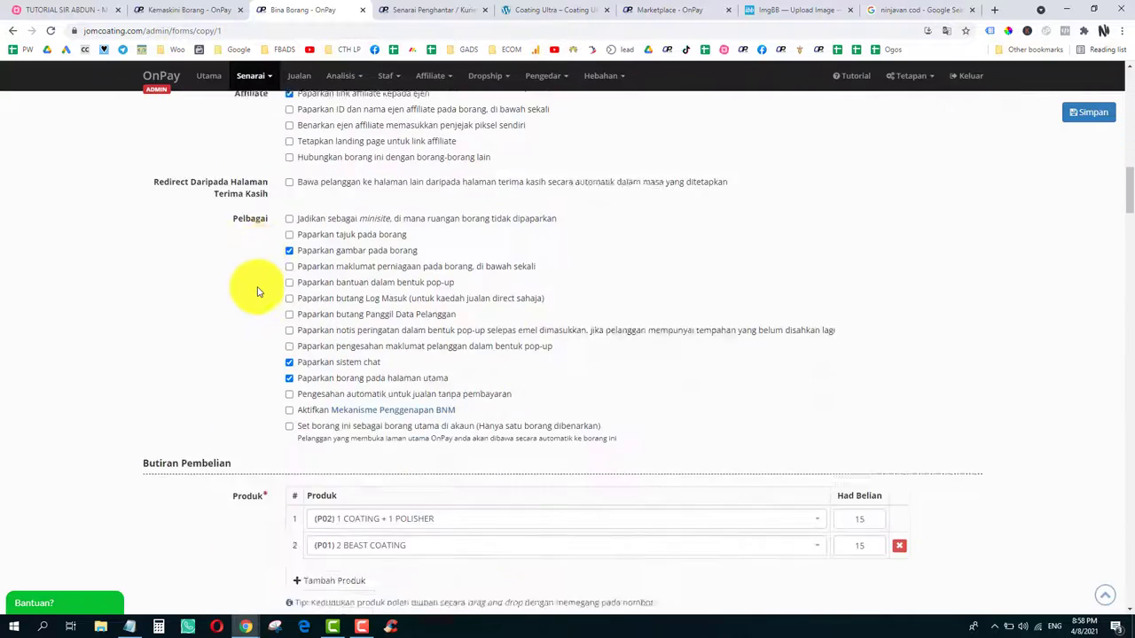
{"action": "scroll", "coordinate": [258, 292], "scroll_direction": "up", "scroll_amount": 1}
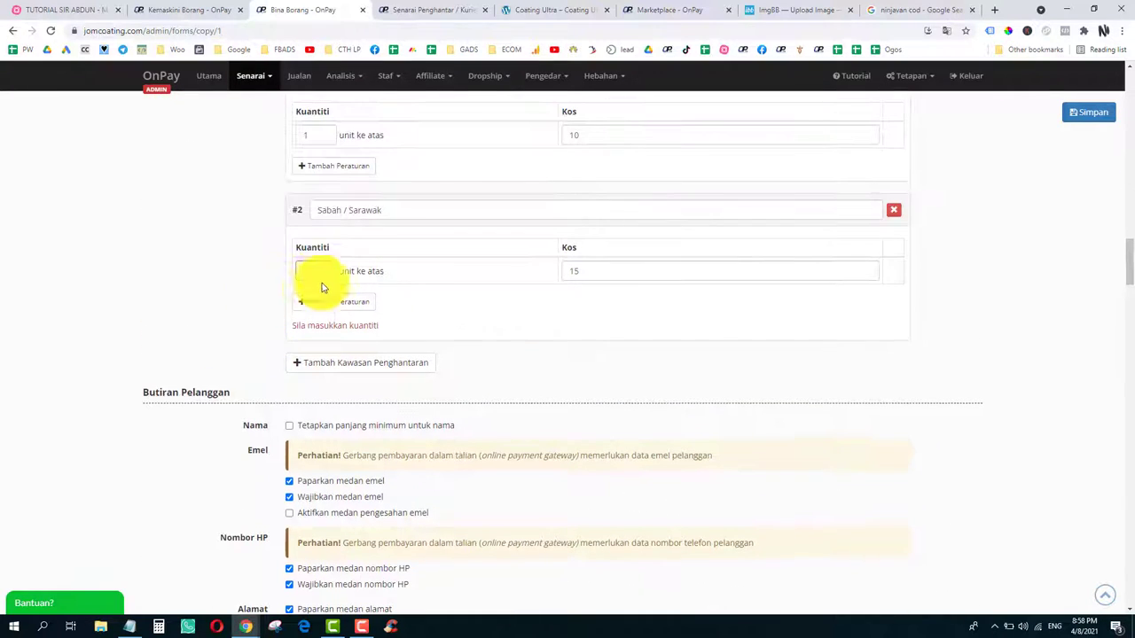
{"action": "left_click", "coordinate": [306, 271]}
{"action": "type", "text": "1"}
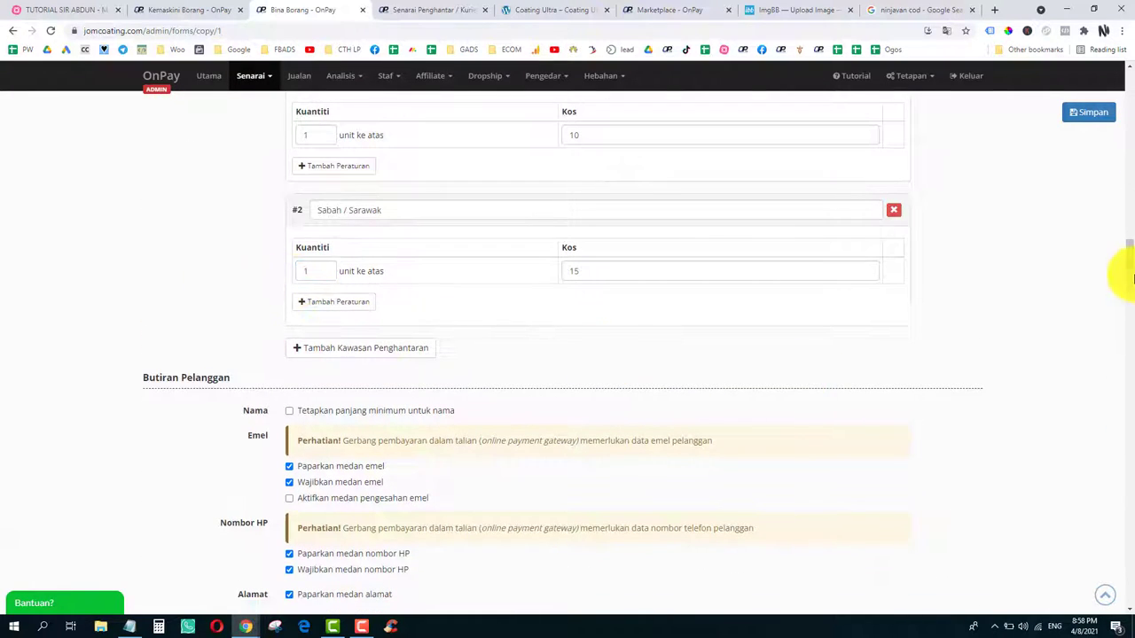
Step: Submit the completed form and open the B02 form's public order page from the forms list
{"action": "left_click_drag", "start_coordinate": [1125, 271], "coordinate": [1122, 572]}
{"action": "left_click", "coordinate": [576, 560]}
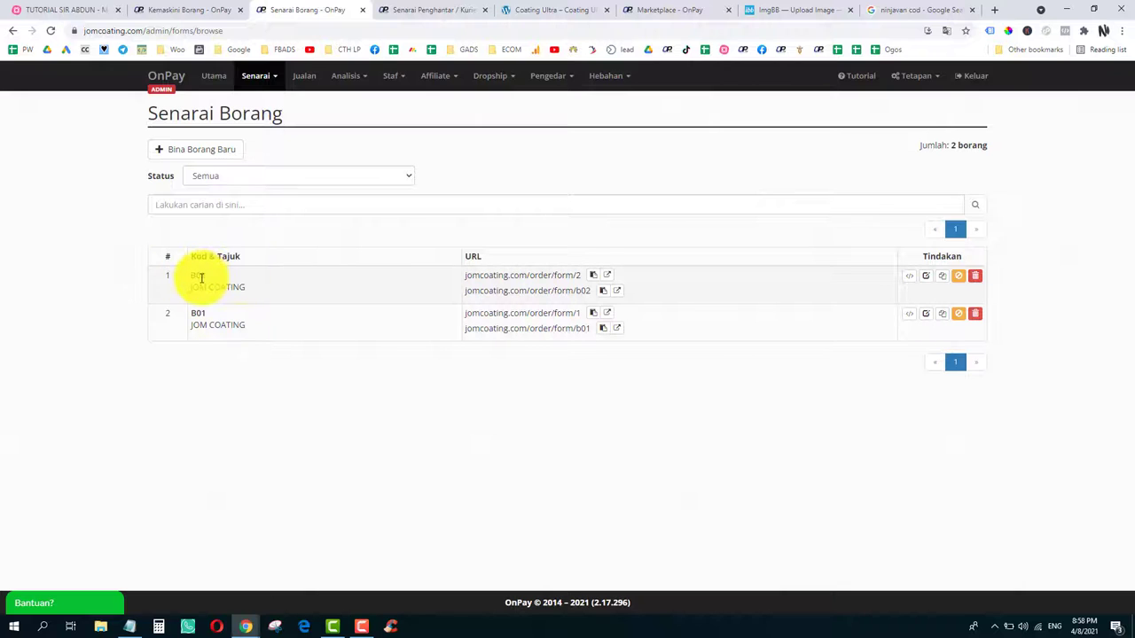
{"action": "left_click", "coordinate": [609, 276]}
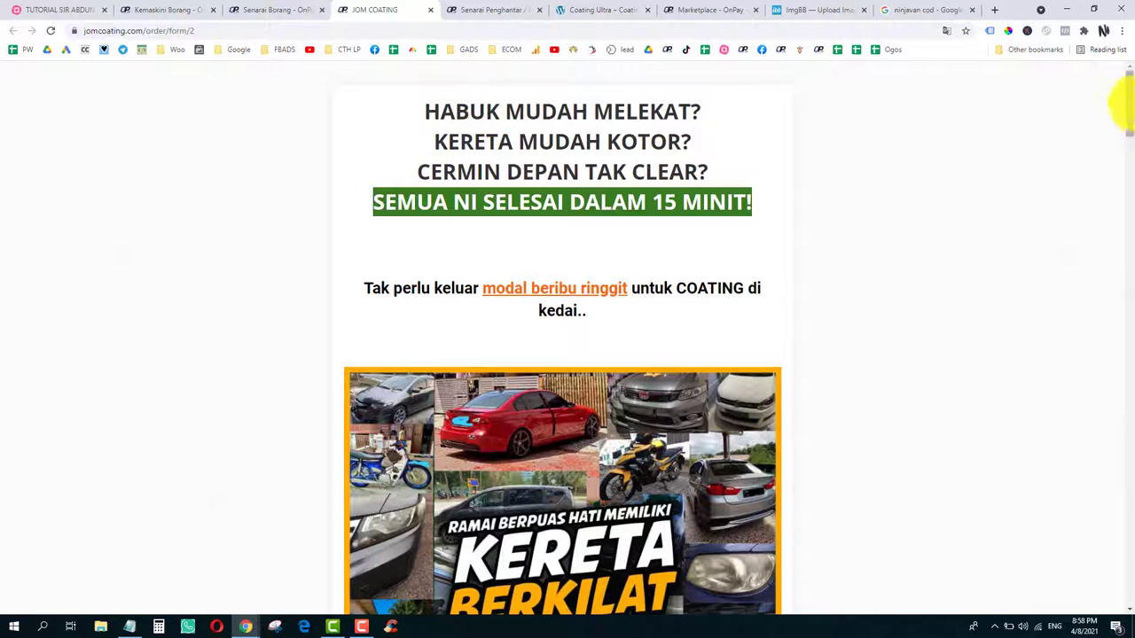
Step: Review the published JOM COATING order page from its headline and testimonials to the products, delivery costs, customer fields and payment section
{"action": "scroll", "coordinate": [1130, 113], "scroll_direction": "down", "scroll_amount": 2}
{"action": "left_click_drag", "start_coordinate": [1130, 114], "coordinate": [1126, 258]}
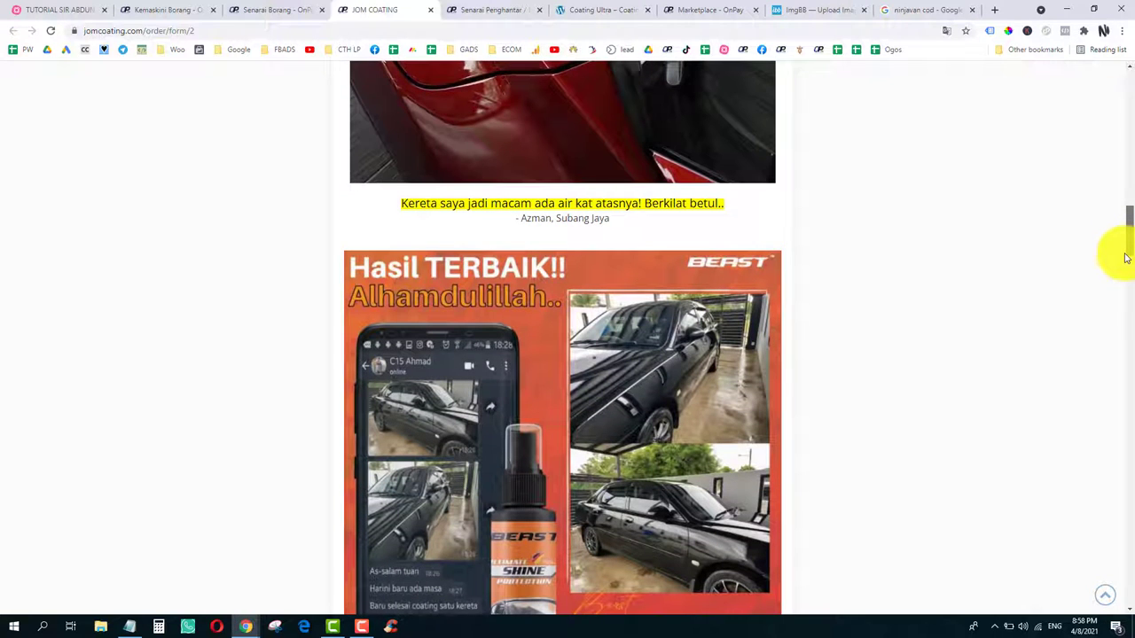
{"action": "left_click_drag", "start_coordinate": [1125, 258], "coordinate": [1119, 633]}
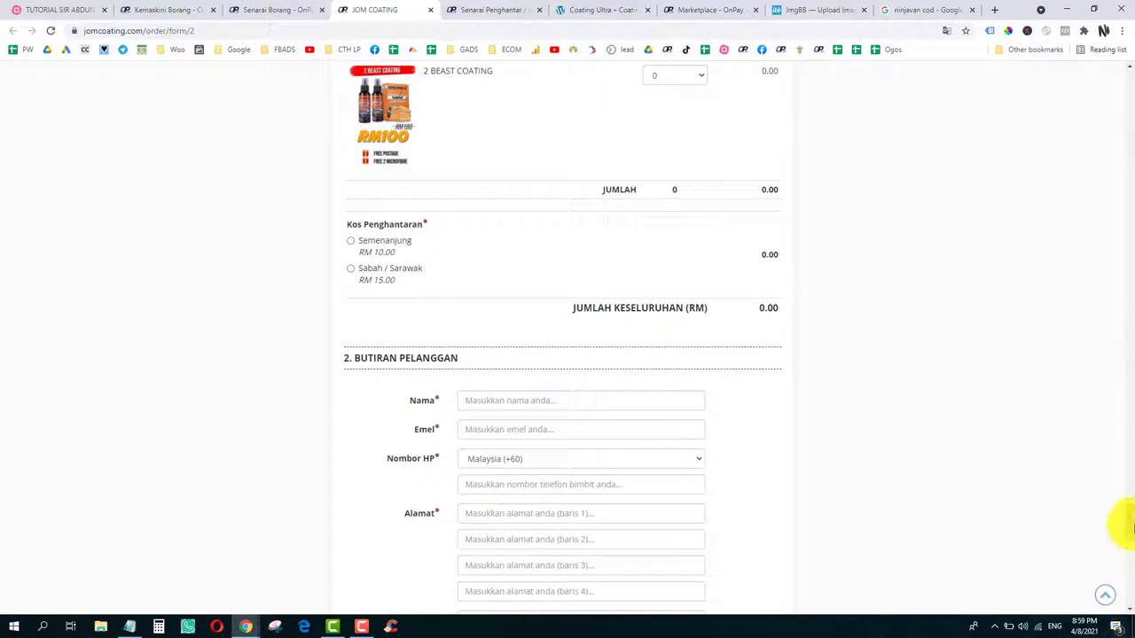
{"action": "left_click_drag", "start_coordinate": [1122, 524], "coordinate": [1132, 592]}
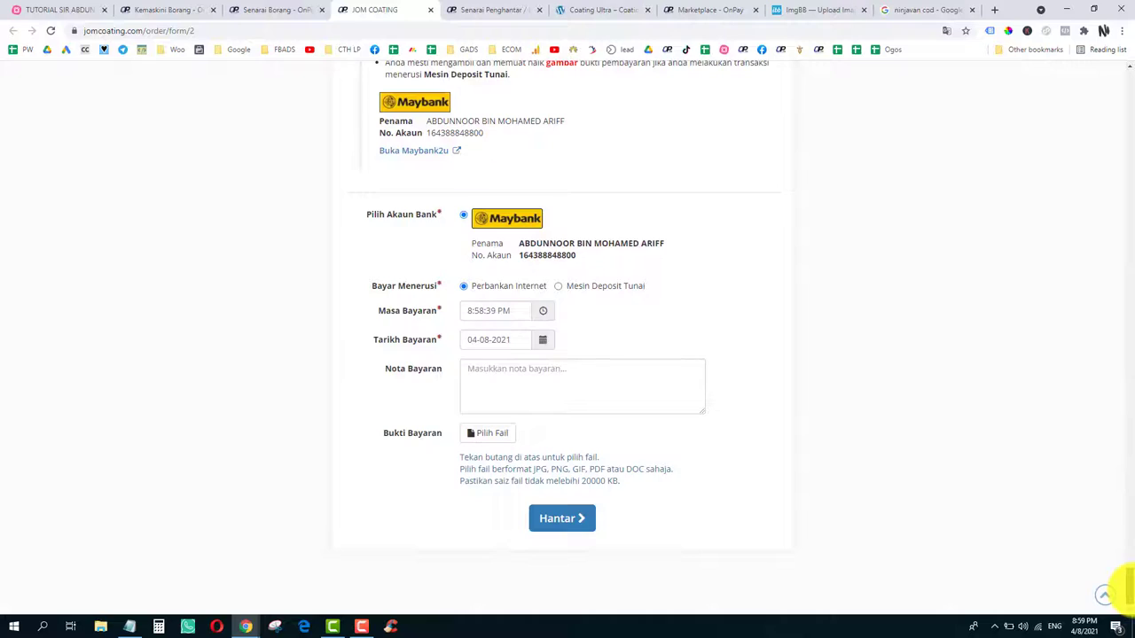
{"action": "left_click_drag", "start_coordinate": [1124, 587], "coordinate": [1126, 44]}
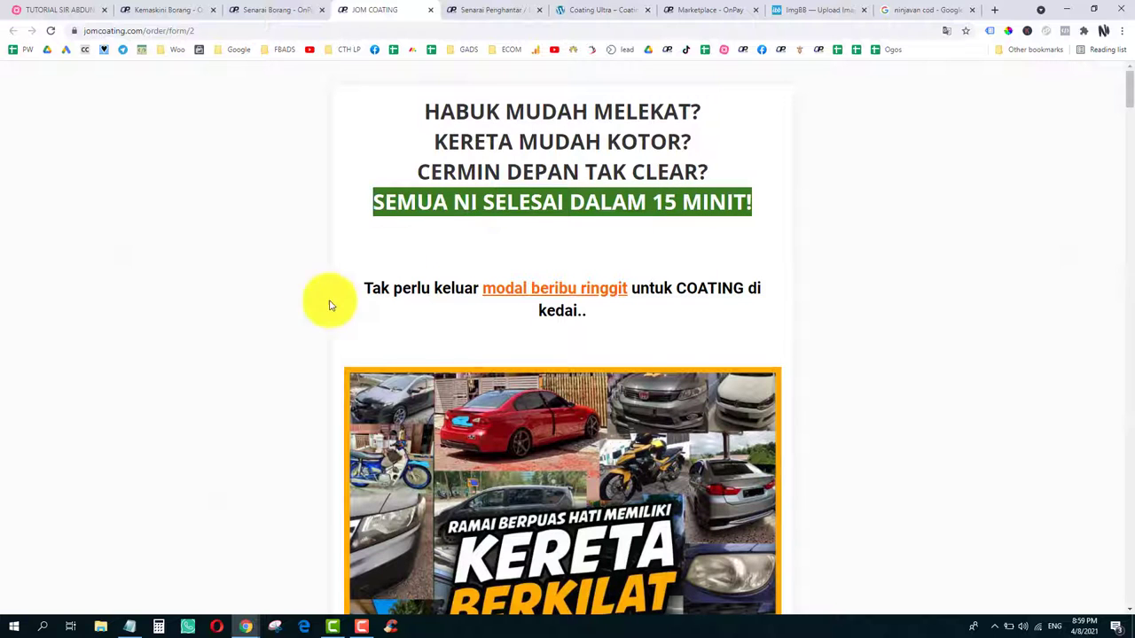
Step: Switch to the MindMeister map, mark the DESIGN LANDING PAGE topic with the green check icon, and select the SETUP PAYMENT GATEWAY - TOYYIBPAY topic
{"action": "left_click", "coordinate": [30, 9]}
{"action": "scroll", "coordinate": [618, 302], "scroll_direction": "up", "scroll_amount": 10}
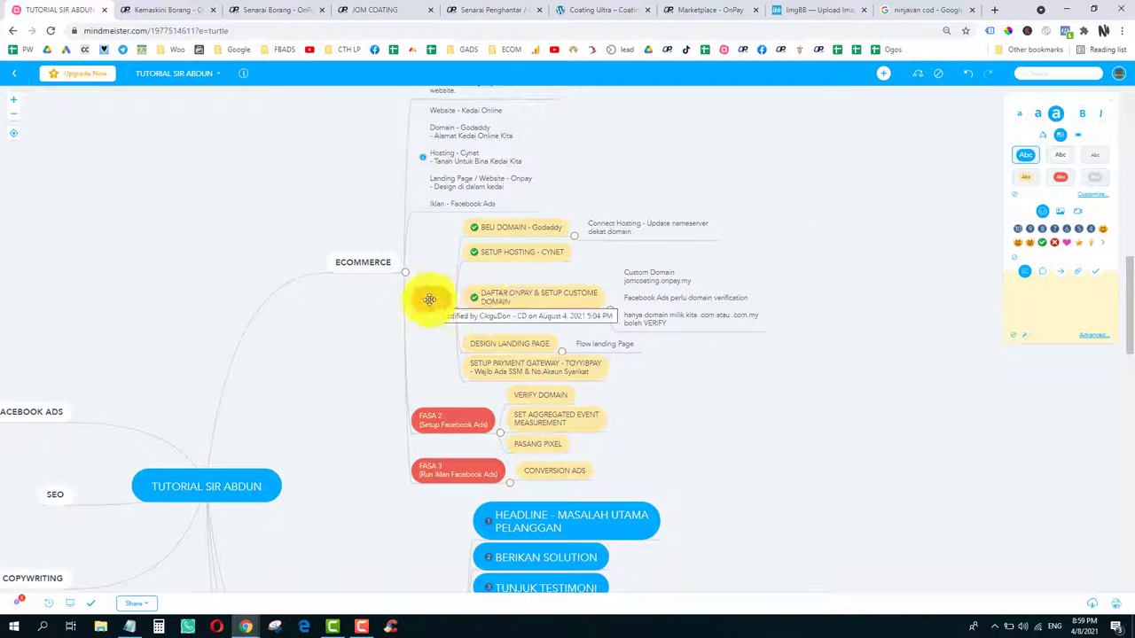
{"action": "left_click", "coordinate": [485, 342]}
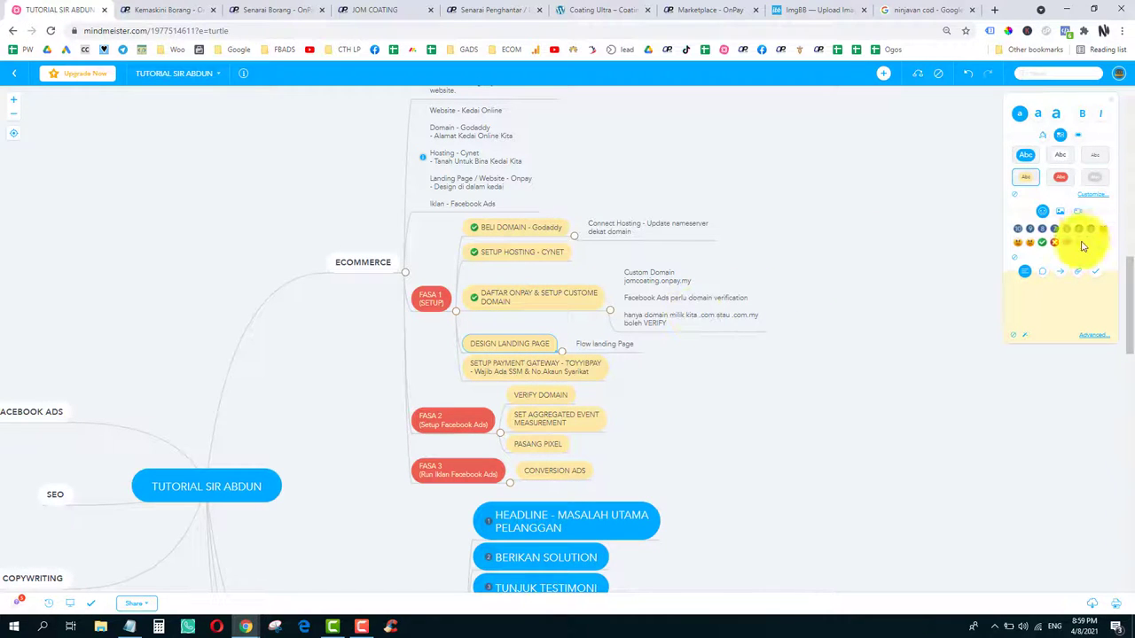
{"action": "left_click", "coordinate": [1042, 242]}
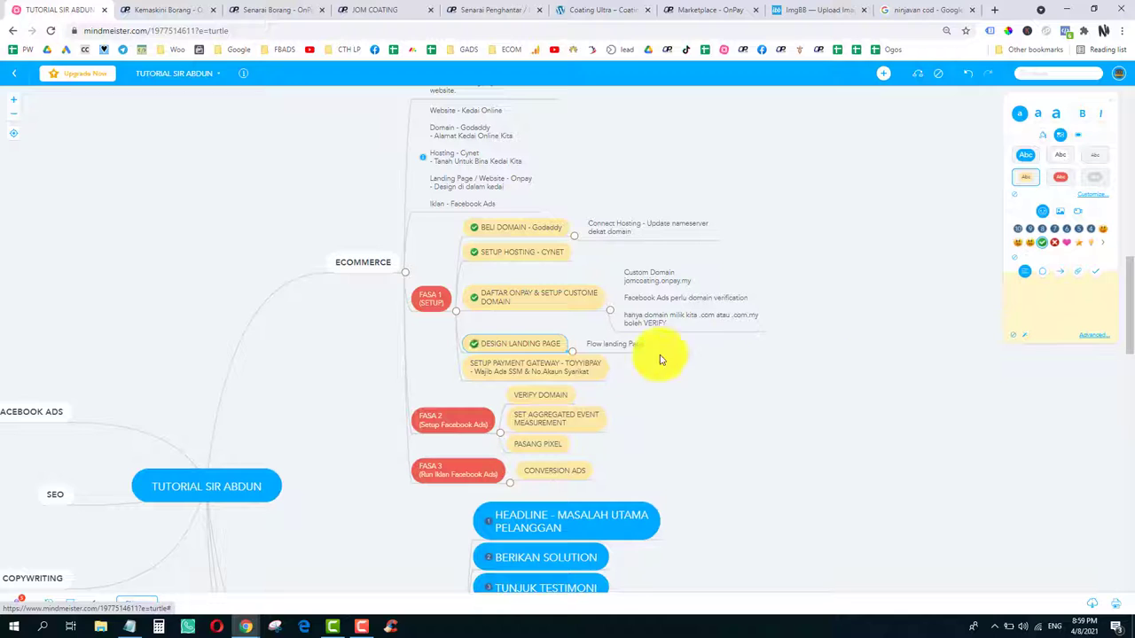
{"action": "left_click", "coordinate": [515, 366]}
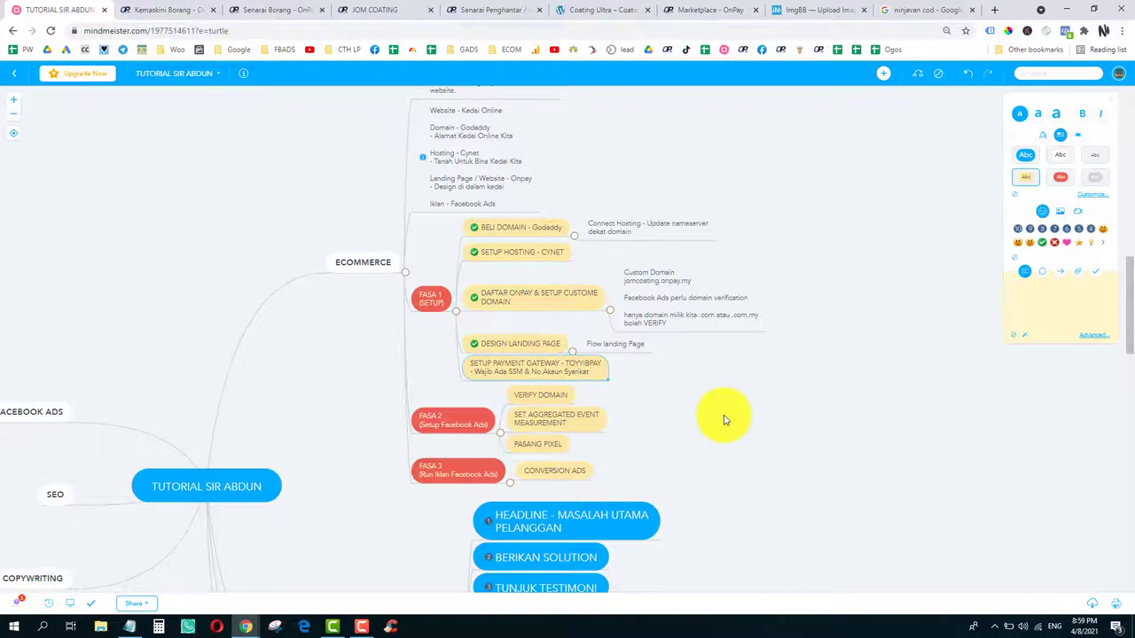